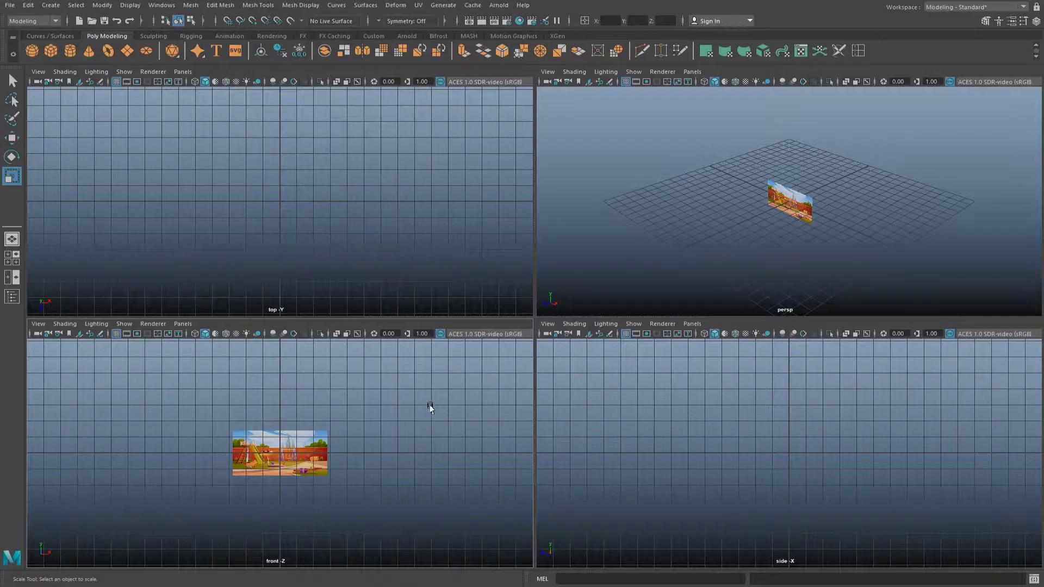
Scale up the playground reference image and slide it sideways into frame.
{"action": "scroll", "coordinate": [776, 244], "scroll_direction": "up", "scroll_amount": 5}
{"action": "left_click", "coordinate": [781, 186]}
{"action": "middle_click_drag", "start_coordinate": [780, 187], "coordinate": [940, 142], "text": "alt"}
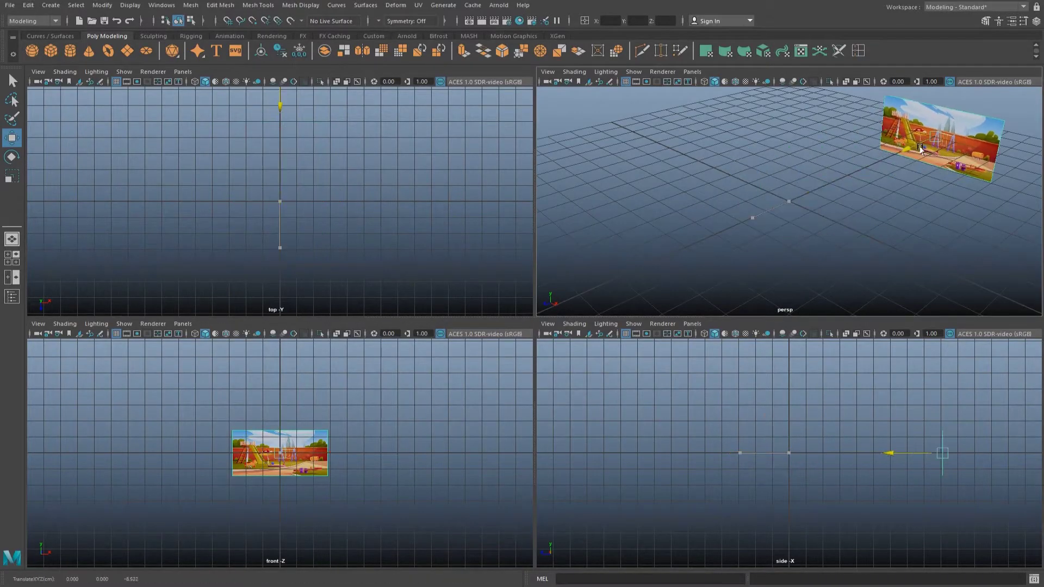
{"action": "mouse_move", "coordinate": [940, 142]}
{"action": "left_mouse_down"}
{"action": "mouse_move", "coordinate": [978, 139]}
{"action": "mouse_move", "coordinate": [839, 154]}
{"action": "left_mouse_up"}
{"action": "key", "text": "w"}
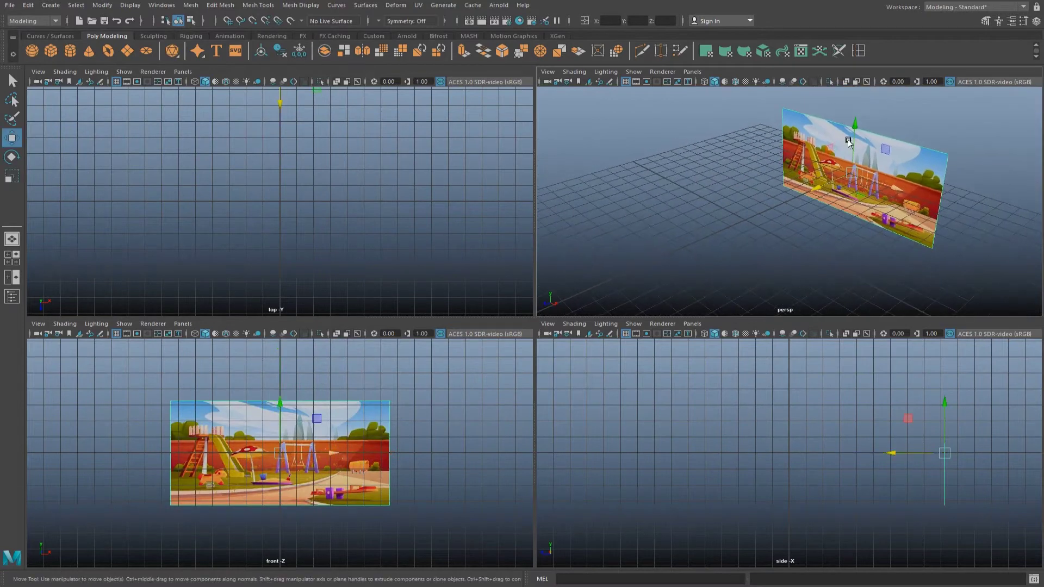
{"action": "middle_click_drag", "start_coordinate": [774, 175], "coordinate": [804, 165]}
Hide the grid in the perspective and front views, then maximize the front view.
{"action": "left_click", "coordinate": [626, 81]}
{"action": "left_click", "coordinate": [116, 333]}
{"action": "left_click", "coordinate": [468, 400]}
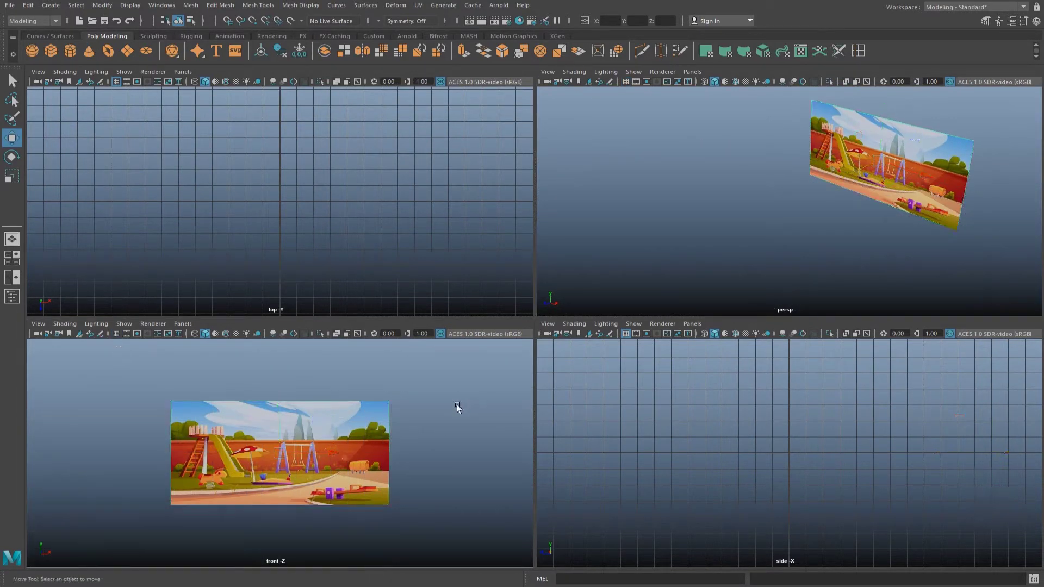
{"action": "key", "text": "space"}
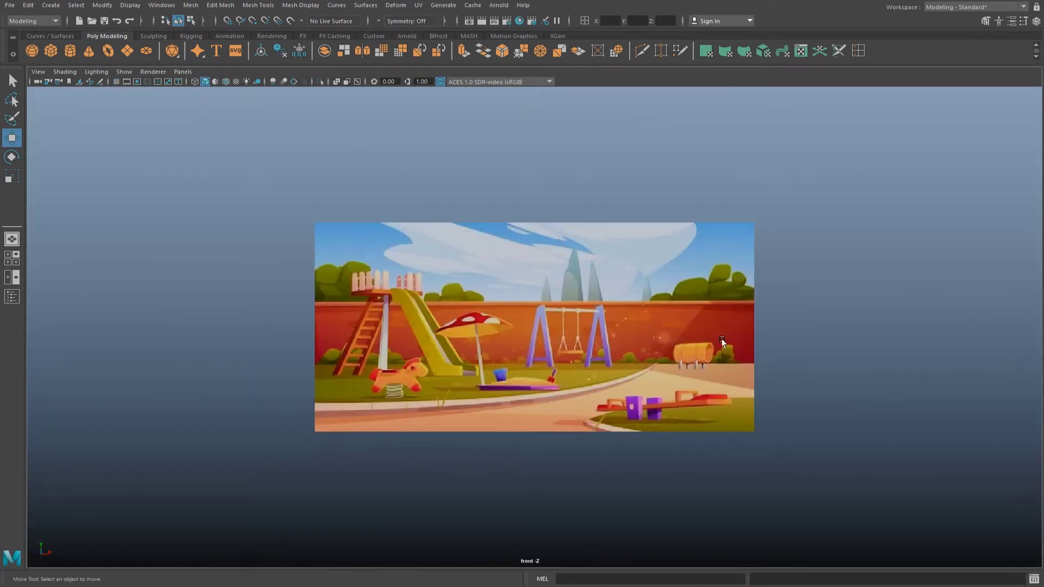
Move the grey panel down, raise its top edge, and stretch it into a wide band.
{"action": "left_click", "coordinate": [556, 337]}
{"action": "scroll", "coordinate": [559, 352], "scroll_direction": "up", "scroll_amount": 3}
{"action": "left_click_drag", "start_coordinate": [537, 277], "coordinate": [529, 307]}
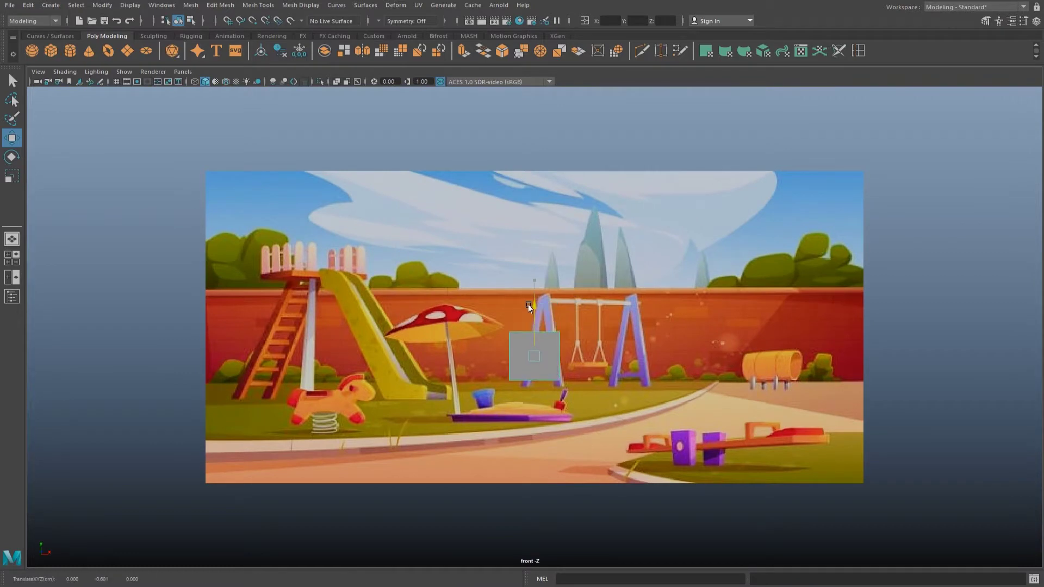
{"action": "right_click_drag", "start_coordinate": [525, 340], "coordinate": [592, 355]}
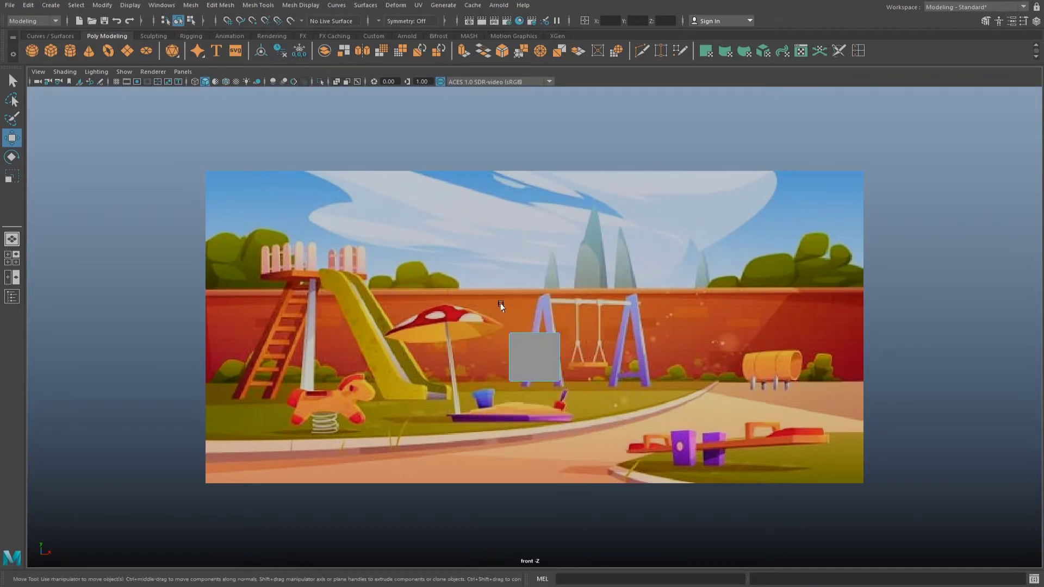
{"action": "left_click_drag", "start_coordinate": [532, 307], "coordinate": [537, 269]}
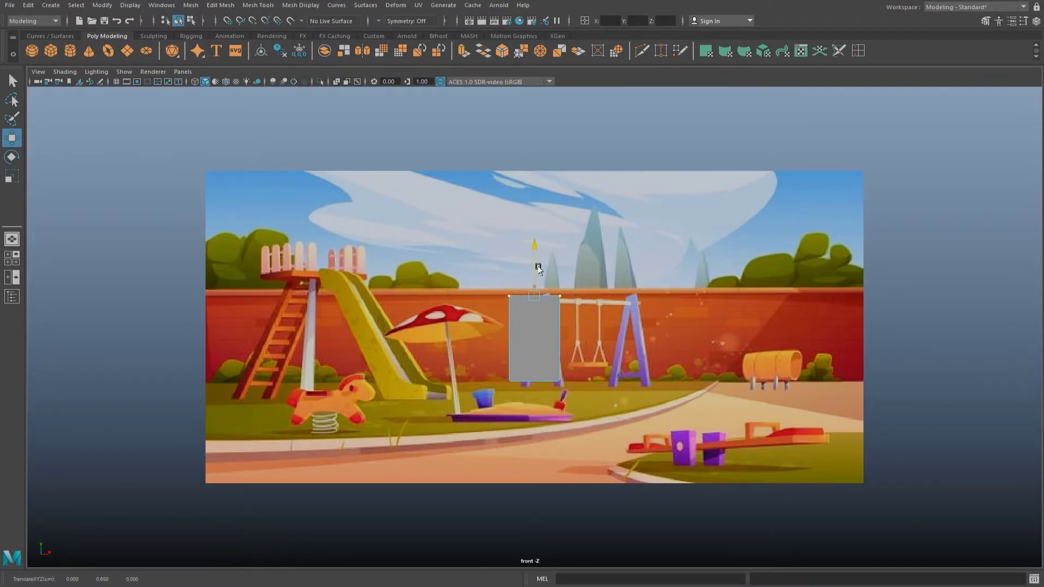
{"action": "left_click", "coordinate": [543, 337]}
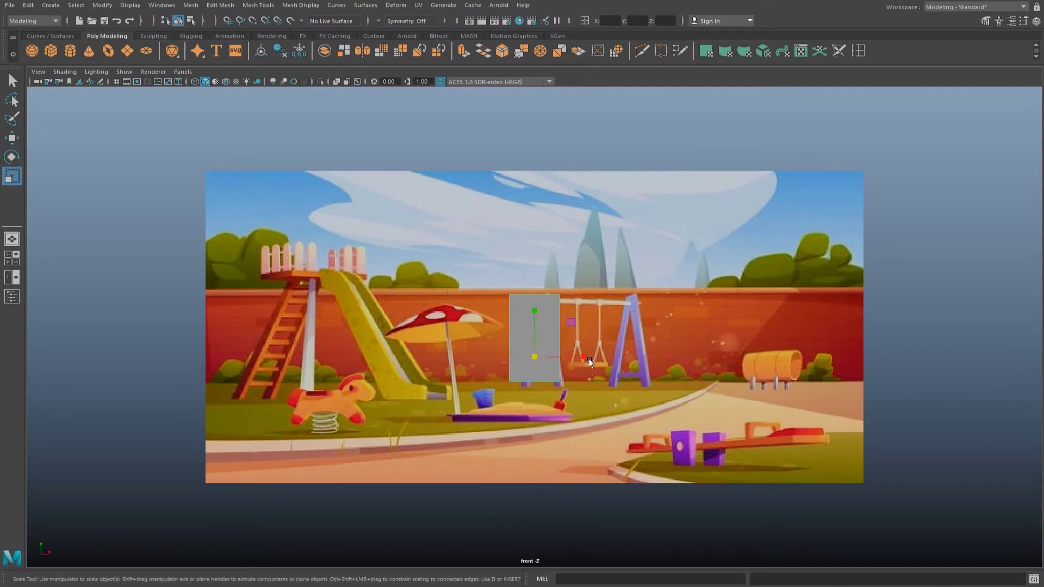
{"action": "left_click_drag", "start_coordinate": [590, 360], "coordinate": [605, 359]}
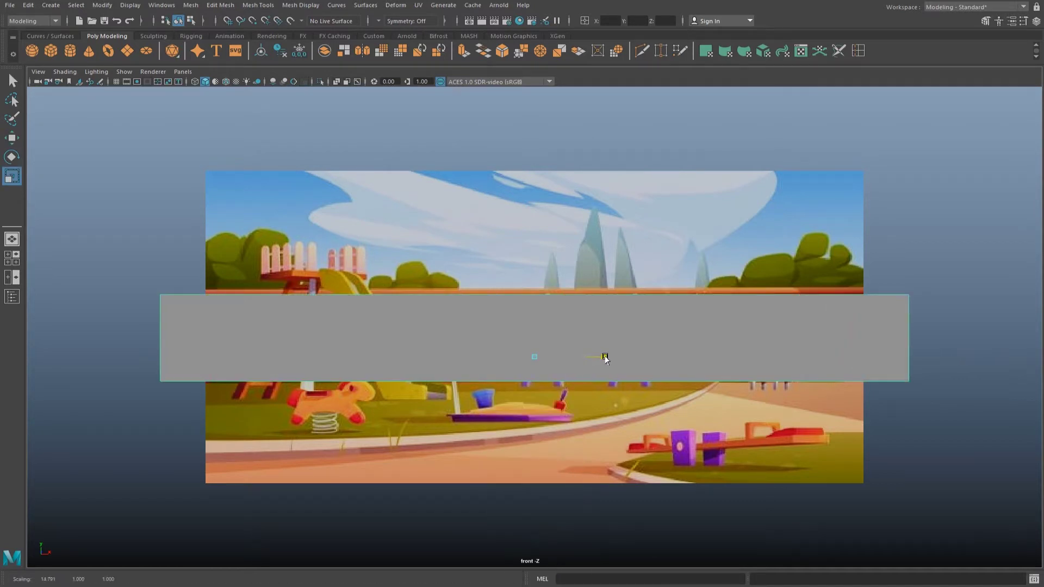
Extrude the panel's face and offset it to give the wall thickness.
{"action": "right_click_drag", "start_coordinate": [499, 322], "coordinate": [499, 356]}
{"action": "left_click", "coordinate": [500, 312]}
{"action": "key", "text": "ctrl+e"}
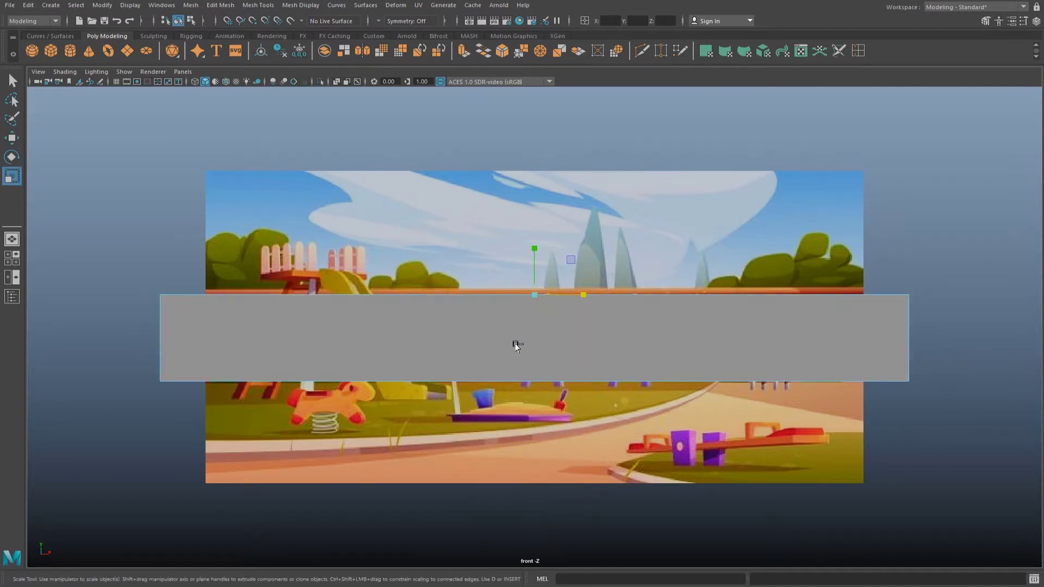
{"action": "key", "text": "w"}
{"action": "left_click_drag", "start_coordinate": [531, 272], "coordinate": [532, 269]}
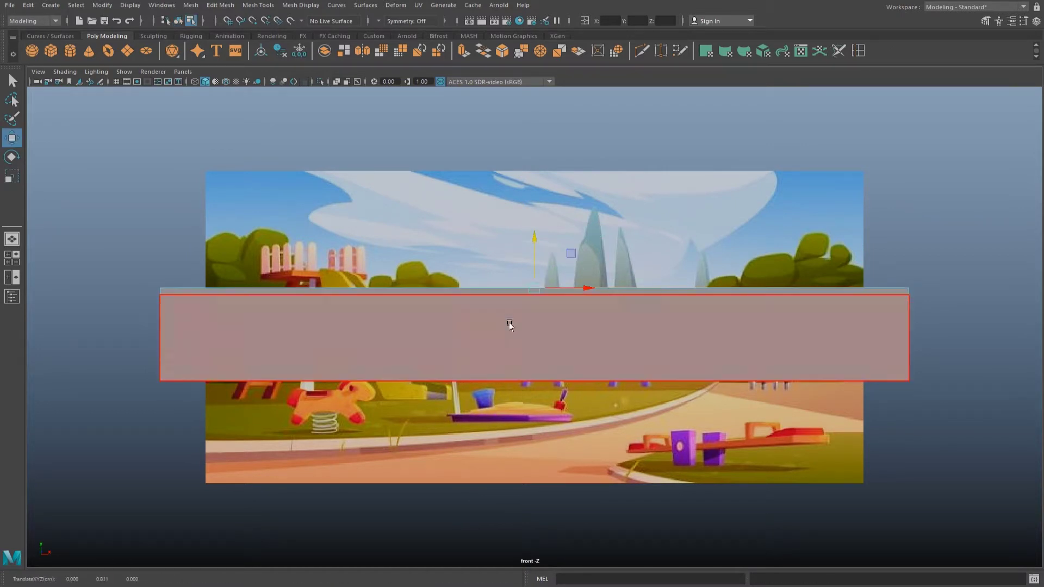
Extrude the wall's top face into a cap, then frame the wall with the reference image.
{"action": "key", "text": "space"}
{"action": "key", "text": "space"}
{"action": "mouse_move", "coordinate": [580, 261]}
{"action": "left_mouse_down", "text": "alt"}
{"action": "mouse_move", "coordinate": [551, 307]}
{"action": "mouse_move", "coordinate": [479, 321]}
{"action": "left_mouse_up", "text": "alt"}
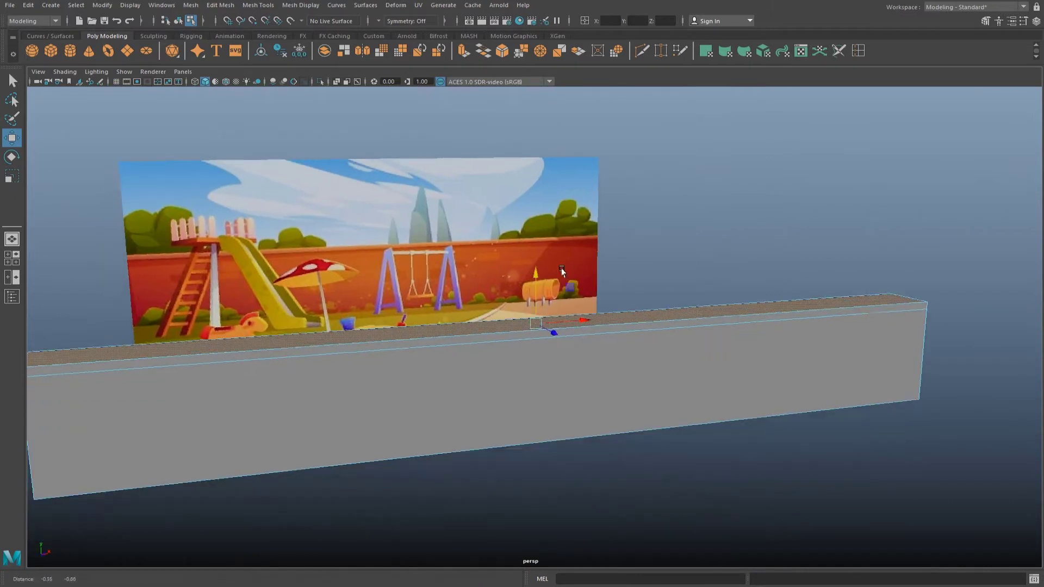
{"action": "right_click_drag", "start_coordinate": [478, 322], "coordinate": [542, 279]}
{"action": "key", "text": "r"}
{"action": "mouse_move", "coordinate": [625, 343]}
{"action": "left_mouse_down", "text": "alt"}
{"action": "mouse_move", "coordinate": [564, 349]}
{"action": "mouse_move", "coordinate": [590, 392]}
{"action": "mouse_move", "coordinate": [570, 390]}
{"action": "mouse_move", "coordinate": [473, 319]}
{"action": "mouse_move", "coordinate": [419, 341]}
{"action": "left_mouse_up", "text": "alt"}
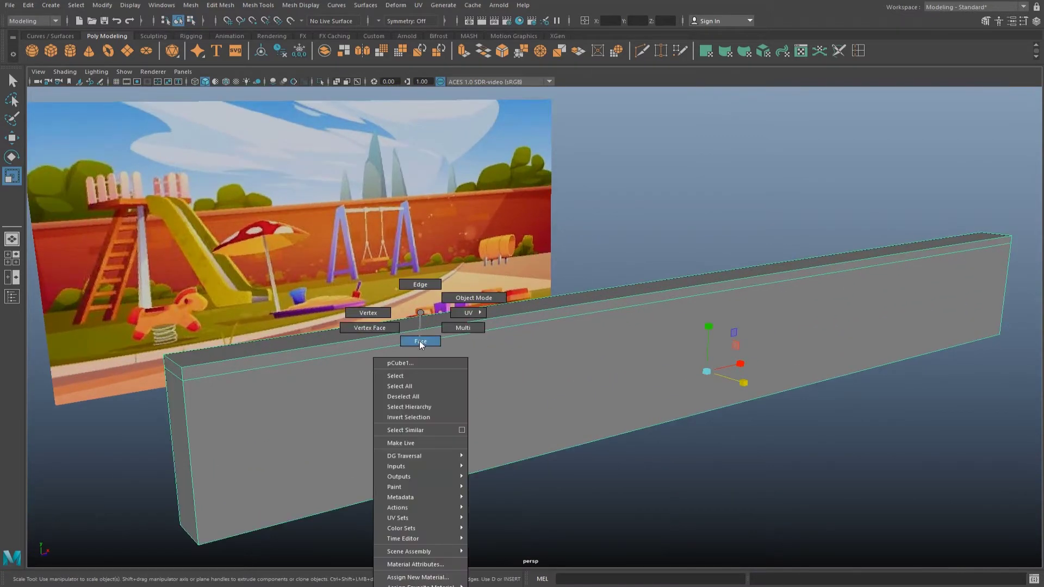
{"action": "right_click_drag", "start_coordinate": [419, 341], "coordinate": [419, 367]}
{"action": "left_click", "coordinate": [419, 341]}
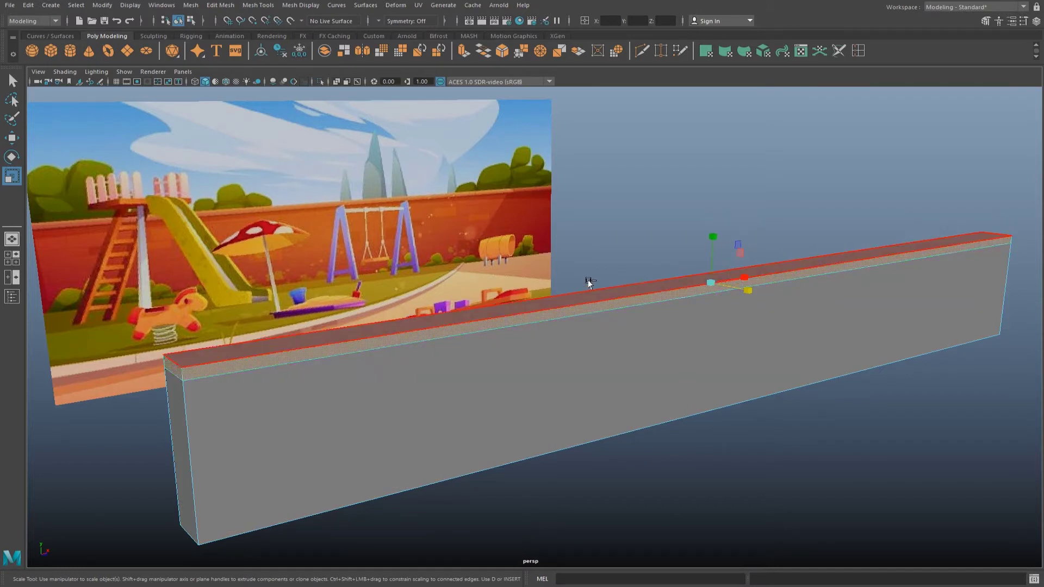
{"action": "key", "text": "ctrl+e"}
{"action": "left_click", "coordinate": [643, 314]}
{"action": "left_click_drag", "start_coordinate": [643, 314], "coordinate": [530, 319], "text": "alt"}
{"action": "right_click_drag", "start_coordinate": [530, 318], "coordinate": [531, 282]}
{"action": "mouse_move", "coordinate": [768, 217]}
{"action": "left_mouse_down", "text": "alt"}
{"action": "mouse_move", "coordinate": [716, 230]}
{"action": "mouse_move", "coordinate": [727, 226]}
{"action": "mouse_move", "coordinate": [721, 270]}
{"action": "mouse_move", "coordinate": [641, 283]}
{"action": "left_mouse_up", "text": "alt"}
{"action": "scroll", "coordinate": [700, 285], "scroll_direction": "down", "scroll_amount": 3}
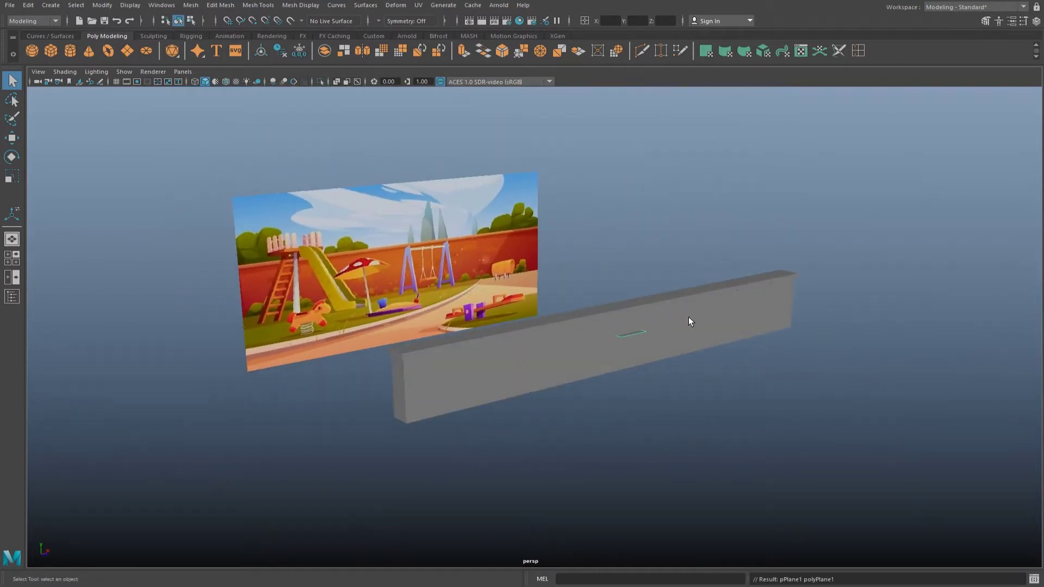
Scale the new ground plane wide along X in front of the wall.
{"action": "left_click", "coordinate": [638, 303]}
{"action": "key", "text": "w"}
{"action": "scroll", "coordinate": [638, 303], "scroll_direction": "down", "scroll_amount": 2}
{"action": "key", "text": "space"}
{"action": "key", "text": "space"}
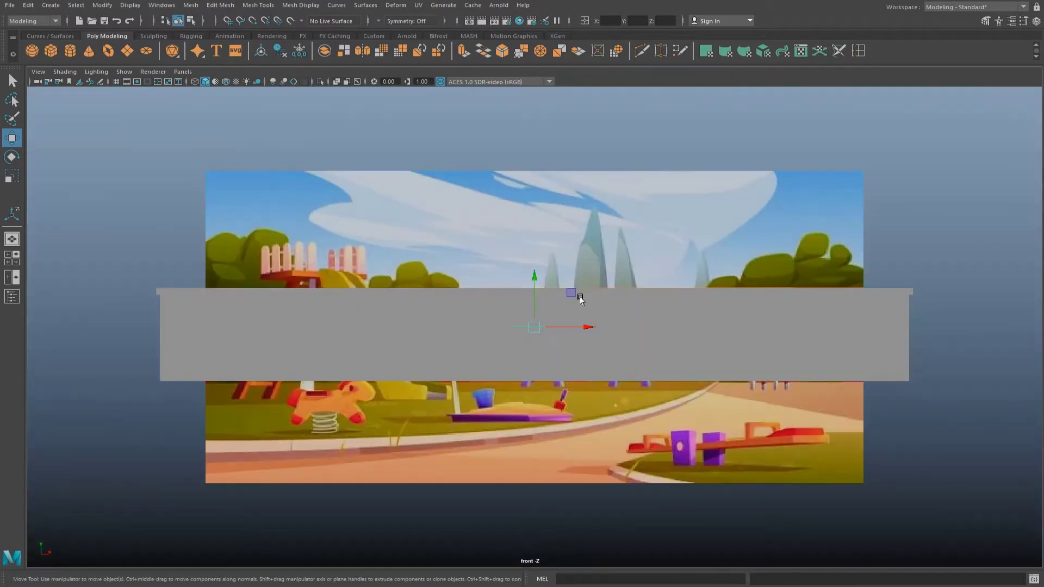
{"action": "key", "text": "space"}
{"action": "key", "text": "space"}
{"action": "left_click_drag", "start_coordinate": [745, 228], "coordinate": [706, 245], "text": "alt"}
{"action": "key", "text": "r"}
{"action": "mouse_move", "coordinate": [646, 380]}
{"action": "left_mouse_down"}
{"action": "mouse_move", "coordinate": [651, 387]}
{"action": "mouse_move", "coordinate": [687, 357]}
{"action": "mouse_move", "coordinate": [671, 368]}
{"action": "mouse_move", "coordinate": [904, 394]}
{"action": "left_mouse_up"}
Push the ground plane's front edge out along Z to deepen the floor.
{"action": "key", "text": "w"}
{"action": "mouse_move", "coordinate": [677, 375]}
{"action": "left_mouse_down", "text": "alt"}
{"action": "mouse_move", "coordinate": [790, 305]}
{"action": "mouse_move", "coordinate": [638, 282]}
{"action": "left_mouse_up", "text": "alt"}
{"action": "right_click_drag", "start_coordinate": [643, 269], "coordinate": [646, 242]}
{"action": "mouse_move", "coordinate": [696, 319]}
{"action": "left_mouse_down"}
{"action": "mouse_move", "coordinate": [776, 355]}
{"action": "mouse_move", "coordinate": [593, 318]}
{"action": "left_mouse_up"}
{"action": "right_click_drag", "start_coordinate": [593, 318], "coordinate": [636, 287]}
{"action": "mouse_move", "coordinate": [636, 287]}
{"action": "left_mouse_down", "text": "alt"}
{"action": "mouse_move", "coordinate": [741, 243]}
{"action": "mouse_move", "coordinate": [731, 240]}
{"action": "mouse_move", "coordinate": [738, 248]}
{"action": "left_mouse_up", "text": "alt"}
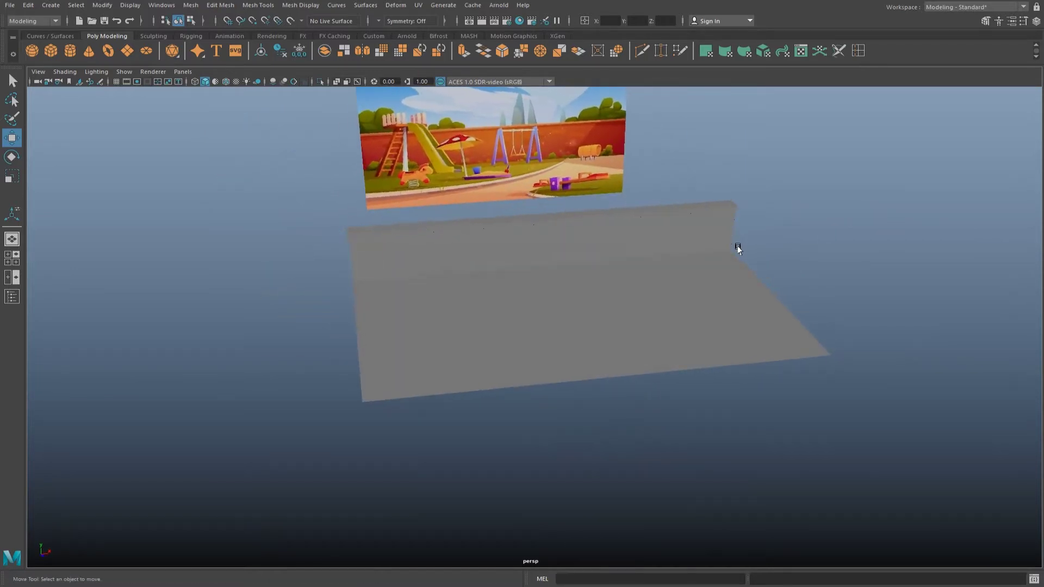
Move the small plane forward onto the ground and slide it along the wall.
{"action": "left_click", "coordinate": [505, 228]}
{"action": "left_click_drag", "start_coordinate": [504, 228], "coordinate": [611, 244], "text": "alt"}
{"action": "key", "text": "r"}
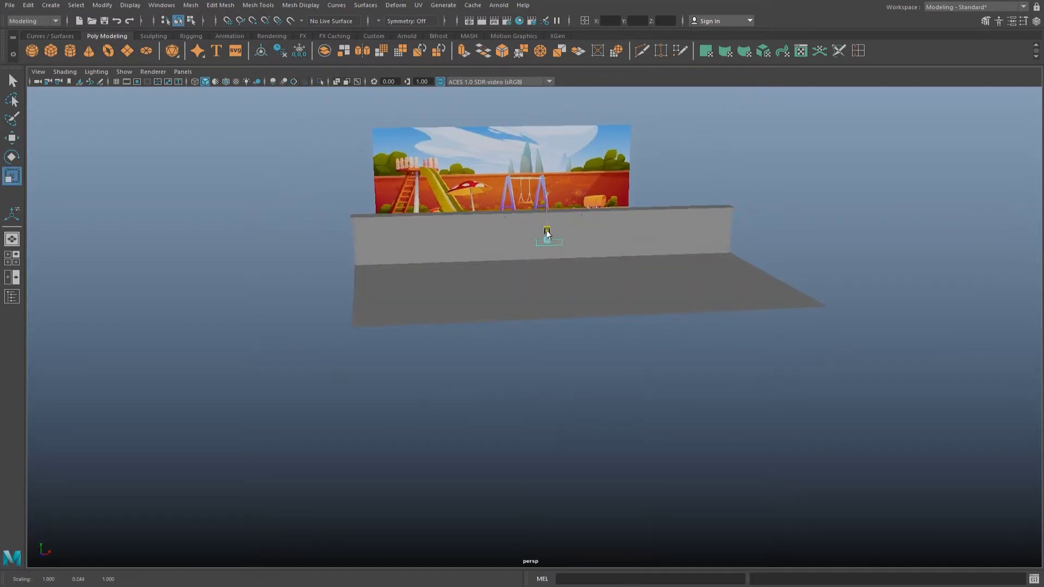
{"action": "key", "text": "w"}
{"action": "left_click_drag", "start_coordinate": [541, 234], "coordinate": [588, 314], "text": "alt"}
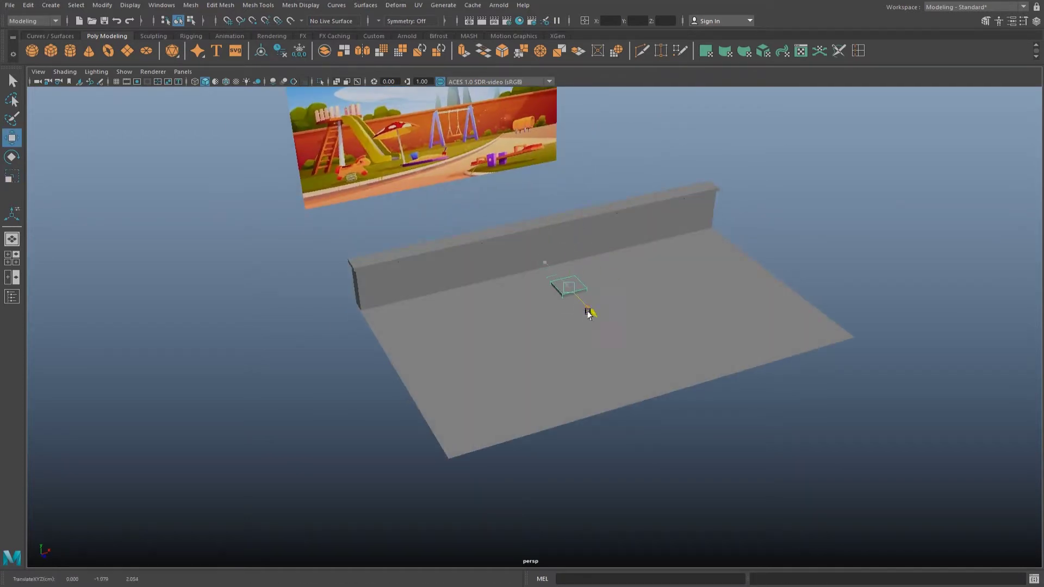
{"action": "key", "text": "space"}
{"action": "key", "text": "space"}
{"action": "left_click_drag", "start_coordinate": [598, 380], "coordinate": [708, 376]}
{"action": "key", "text": "space"}
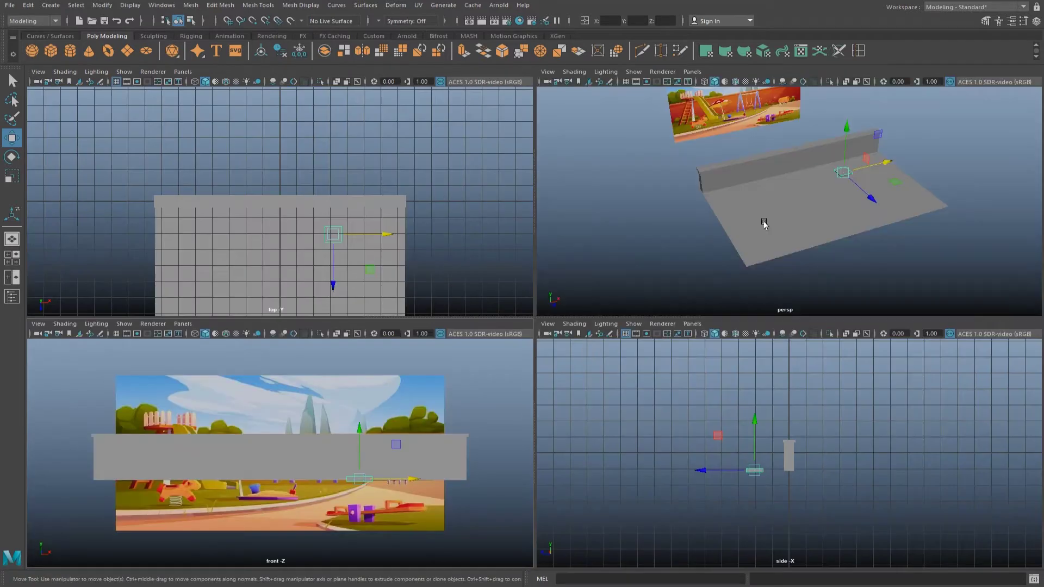
{"action": "key", "text": "space"}
{"action": "mouse_move", "coordinate": [710, 252]}
{"action": "left_mouse_down", "text": "alt"}
{"action": "mouse_move", "coordinate": [654, 299]}
{"action": "mouse_move", "coordinate": [647, 334]}
{"action": "left_mouse_up", "text": "alt"}
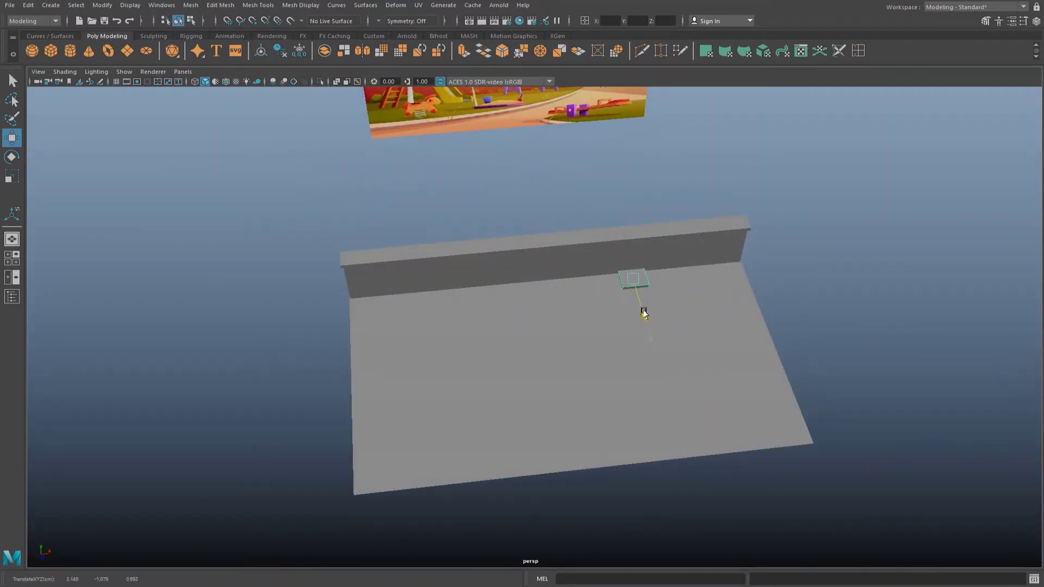
Slide the small plane across the ground toward the front corner and reselect it.
{"action": "key", "text": "e"}
{"action": "key", "text": "w"}
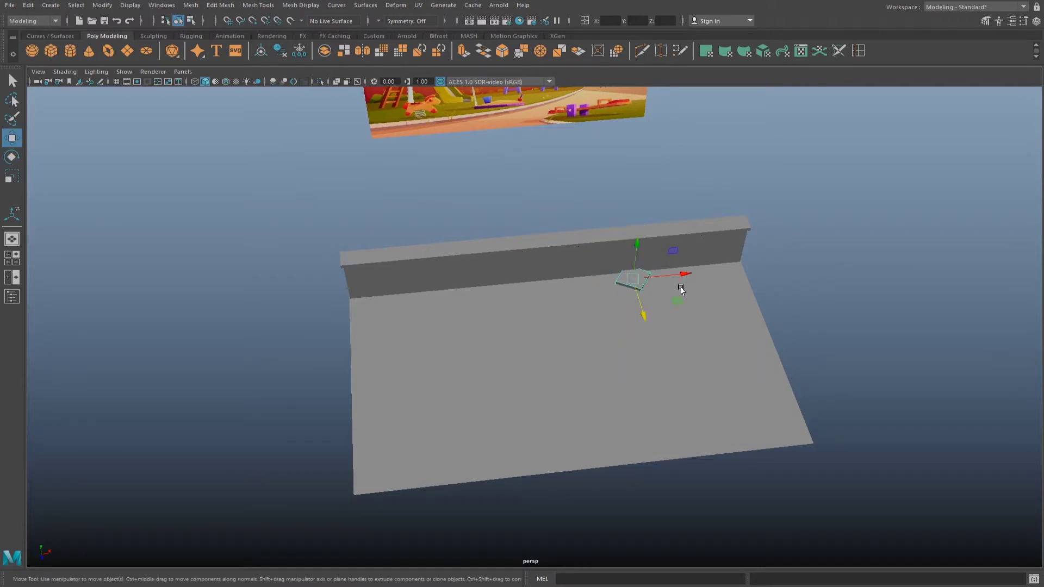
{"action": "left_click_drag", "start_coordinate": [669, 309], "coordinate": [668, 306]}
{"action": "left_click", "coordinate": [618, 289]}
{"action": "left_click", "coordinate": [619, 284]}
{"action": "mouse_move", "coordinate": [619, 283]}
{"action": "left_mouse_down", "text": "alt"}
{"action": "mouse_move", "coordinate": [669, 273]}
{"action": "mouse_move", "coordinate": [453, 487]}
{"action": "left_mouse_up", "text": "alt"}
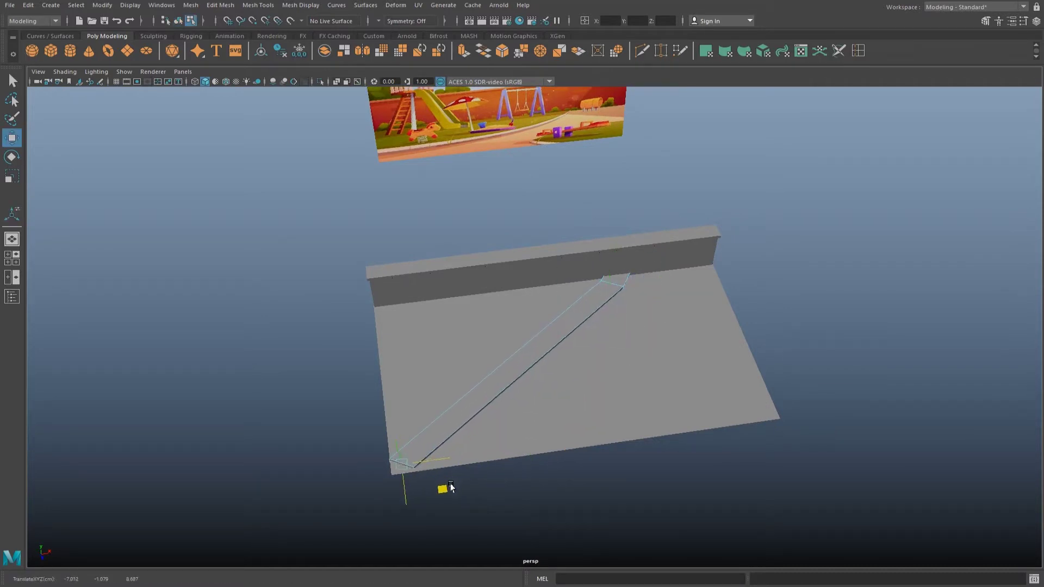
{"action": "key", "text": "space"}
{"action": "key", "text": "space"}
{"action": "key", "text": "space"}
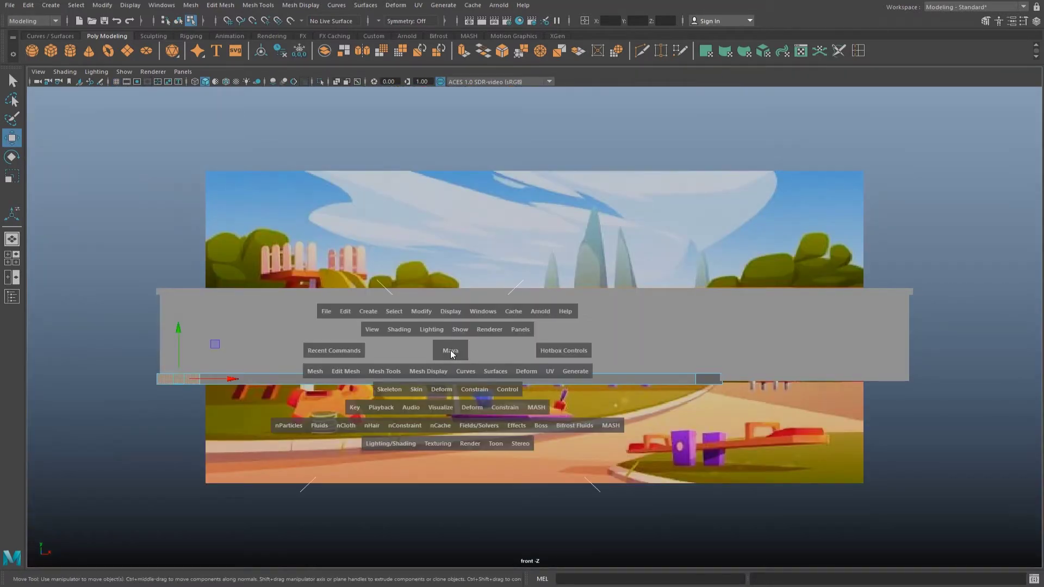
{"action": "key", "text": "space"}
{"action": "key", "text": "space"}
Insert an edge loop across the path strip and shift it to bend the strip.
{"action": "left_click_drag", "start_coordinate": [629, 309], "coordinate": [629, 268], "text": "alt"}
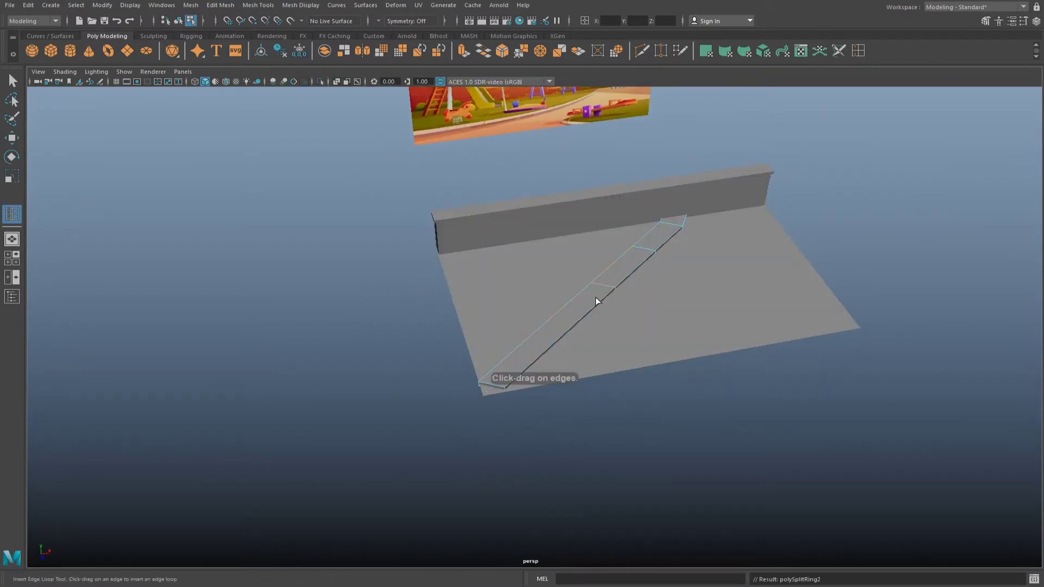
{"action": "left_click", "coordinate": [562, 346]}
{"action": "key", "text": "w"}
{"action": "left_click_drag", "start_coordinate": [583, 372], "coordinate": [613, 374]}
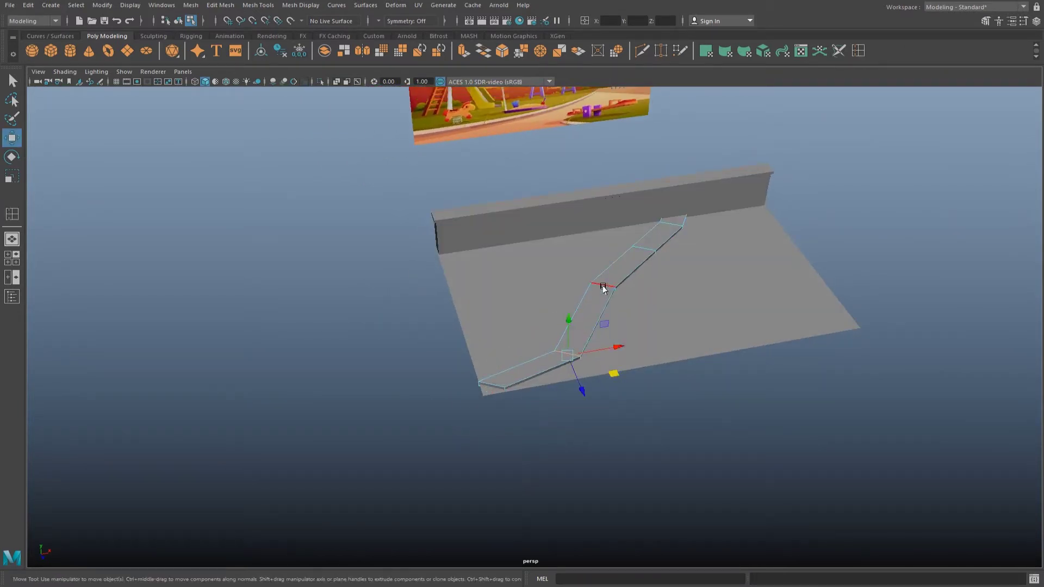
{"action": "key", "text": "w"}
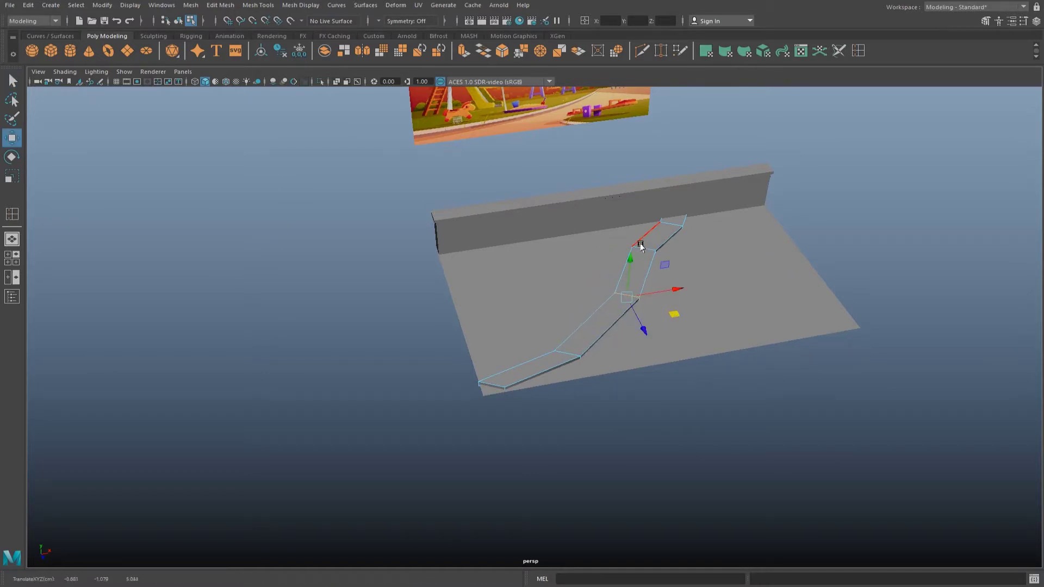
{"action": "key", "text": "3"}
{"action": "mouse_move", "coordinate": [640, 246]}
{"action": "left_mouse_down", "text": "alt"}
{"action": "mouse_move", "coordinate": [621, 202]}
{"action": "mouse_move", "coordinate": [723, 243]}
{"action": "mouse_move", "coordinate": [623, 197]}
{"action": "mouse_move", "coordinate": [630, 250]}
{"action": "mouse_move", "coordinate": [659, 272]}
{"action": "mouse_move", "coordinate": [645, 286]}
{"action": "mouse_move", "coordinate": [590, 278]}
{"action": "mouse_move", "coordinate": [637, 321]}
{"action": "left_mouse_up", "text": "alt"}
{"action": "key", "text": "1"}
Extrude the strip's left edges outward into a wide slab reaching the wall.
{"action": "scroll", "coordinate": [645, 286], "scroll_direction": "up", "scroll_amount": 3}
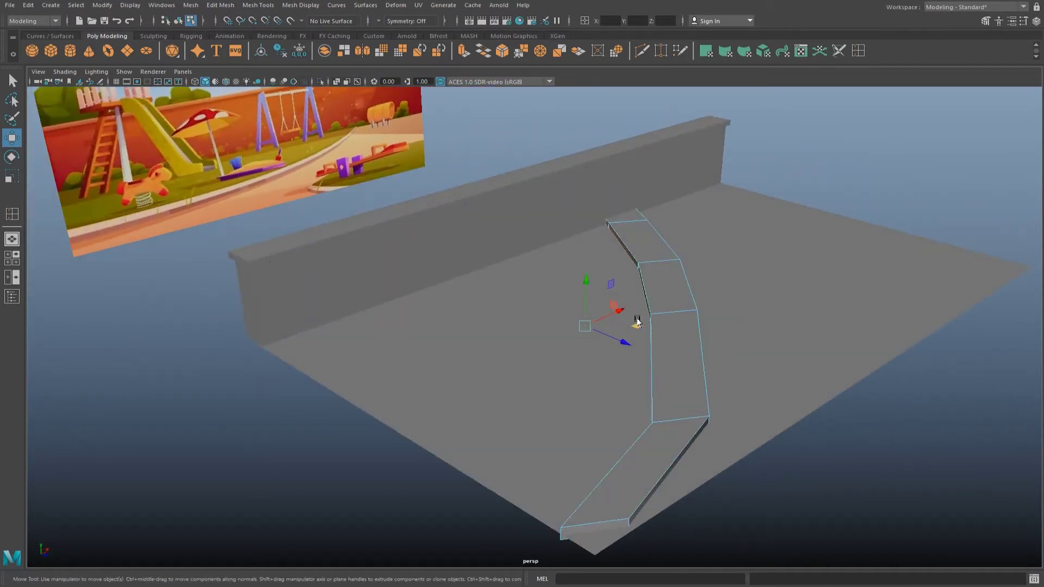
{"action": "mouse_move", "coordinate": [633, 326]}
{"action": "left_mouse_down", "text": "shift"}
{"action": "mouse_move", "coordinate": [486, 319]}
{"action": "mouse_move", "coordinate": [537, 295]}
{"action": "mouse_move", "coordinate": [500, 321]}
{"action": "mouse_move", "coordinate": [419, 303]}
{"action": "mouse_move", "coordinate": [307, 311]}
{"action": "left_mouse_up", "text": "shift"}
{"action": "key", "text": "r"}
{"action": "key", "text": "e"}
{"action": "key", "text": "w"}
{"action": "left_click_drag", "start_coordinate": [473, 309], "coordinate": [575, 321], "text": "alt"}
{"action": "right_click_drag", "start_coordinate": [581, 305], "coordinate": [627, 292]}
{"action": "mouse_move", "coordinate": [627, 292]}
{"action": "left_mouse_down", "text": "alt"}
{"action": "mouse_move", "coordinate": [860, 220]}
{"action": "mouse_move", "coordinate": [850, 214]}
{"action": "mouse_move", "coordinate": [653, 287]}
{"action": "left_mouse_up", "text": "alt"}
{"action": "left_click", "coordinate": [631, 287]}
Raise the reference image plane up and right above the wall, then frame it.
{"action": "left_click", "coordinate": [708, 196]}
{"action": "scroll", "coordinate": [625, 217], "scroll_direction": "up", "scroll_amount": 3}
{"action": "scroll", "coordinate": [625, 217], "scroll_direction": "down", "scroll_amount": 3}
{"action": "left_click", "coordinate": [650, 213]}
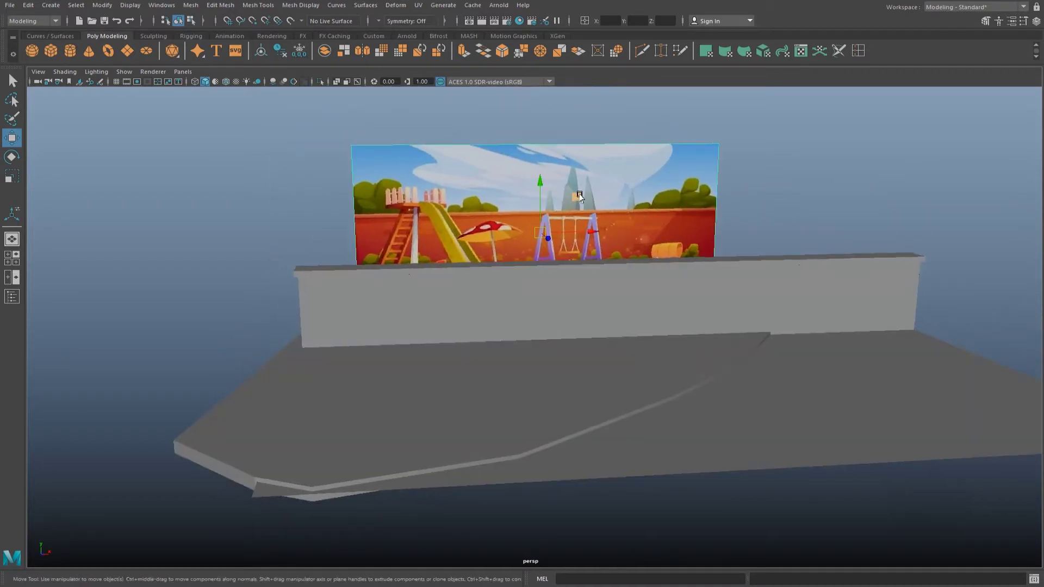
{"action": "middle_click_drag", "start_coordinate": [650, 212], "coordinate": [792, 155]}
{"action": "key", "text": "f"}
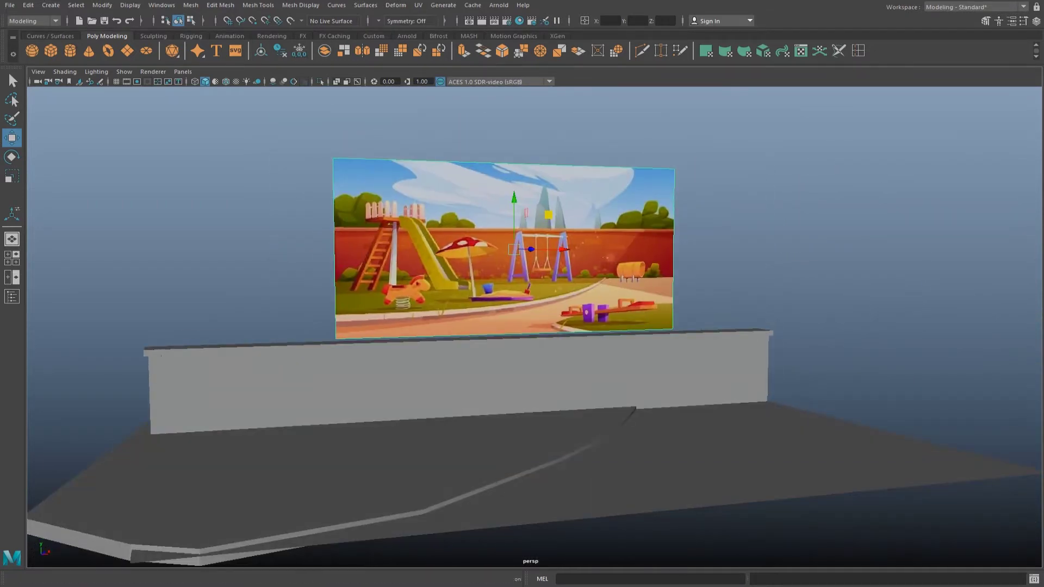
{"action": "mouse_move", "coordinate": [581, 321]}
{"action": "left_mouse_down", "text": "alt"}
{"action": "mouse_move", "coordinate": [692, 342]}
{"action": "mouse_move", "coordinate": [577, 373]}
{"action": "mouse_move", "coordinate": [584, 380]}
{"action": "mouse_move", "coordinate": [589, 354]}
{"action": "mouse_move", "coordinate": [606, 348]}
{"action": "left_mouse_up", "text": "alt"}
{"action": "left_click", "coordinate": [584, 381]}
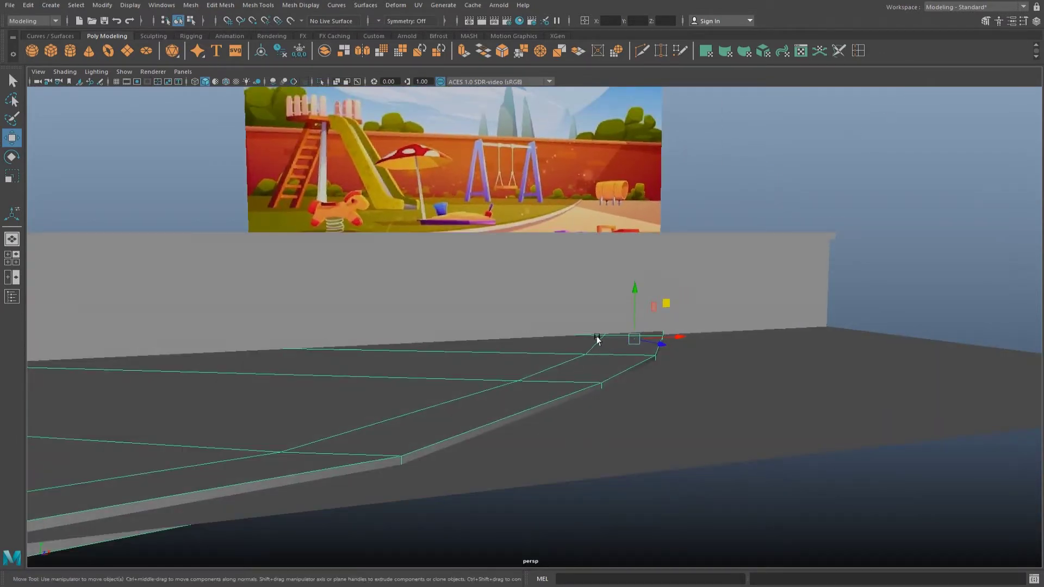
Insert an edge loop along the floor slab's curved curb edge.
{"action": "left_click", "coordinate": [851, 54]}
{"action": "left_click_drag", "start_coordinate": [687, 337], "coordinate": [597, 391], "text": "alt"}
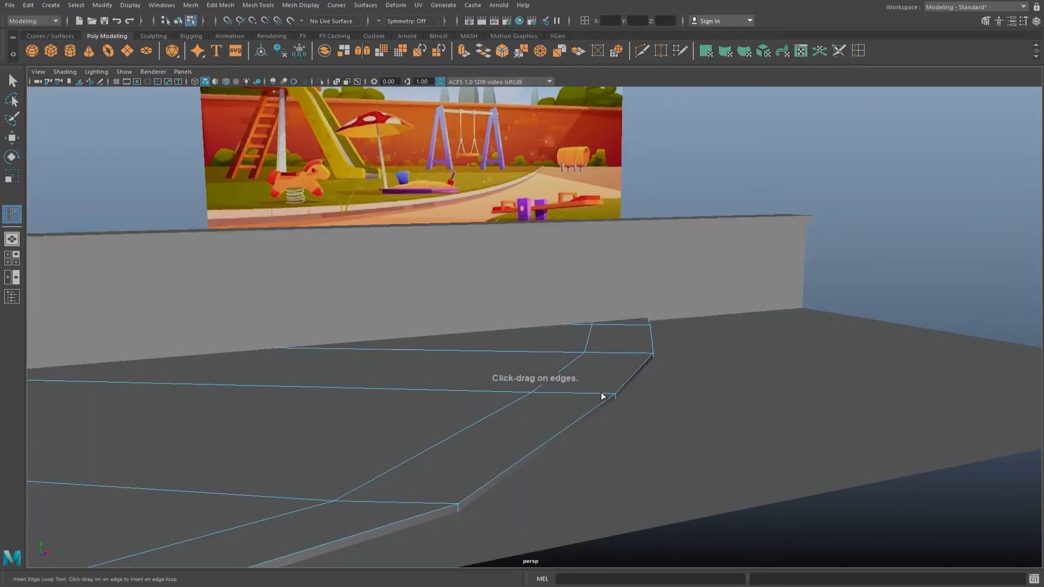
{"action": "left_click", "coordinate": [601, 392]}
{"action": "left_click_drag", "start_coordinate": [603, 391], "coordinate": [626, 404], "text": "alt"}
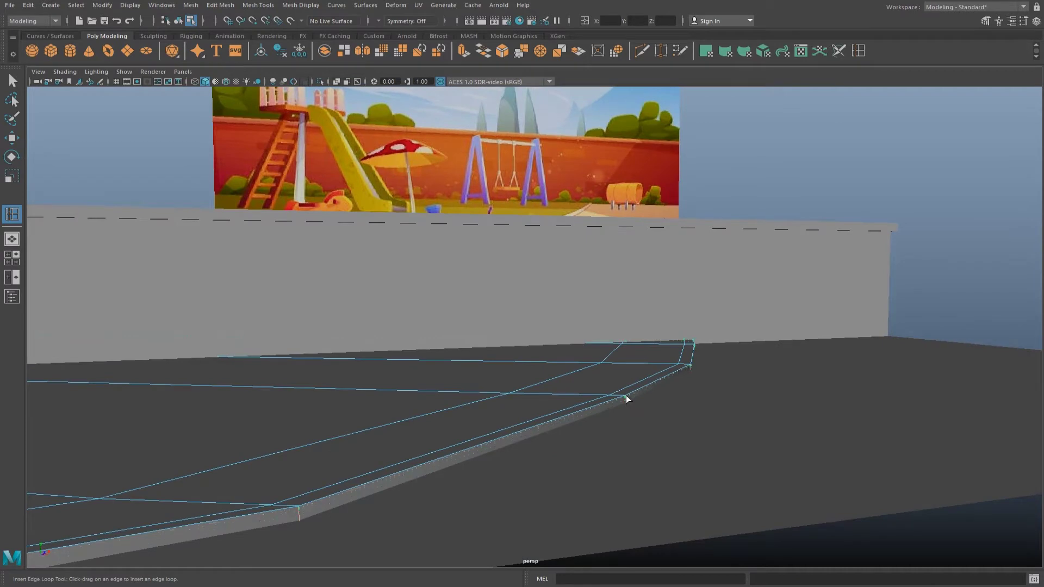
{"action": "key", "text": "w"}
{"action": "left_click_drag", "start_coordinate": [625, 409], "coordinate": [621, 404], "text": "alt"}
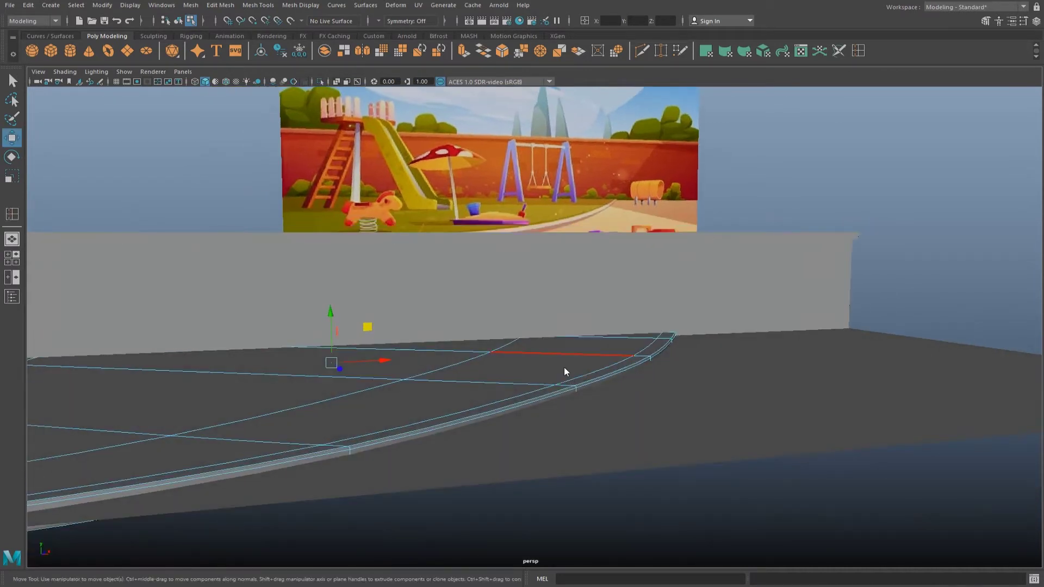
{"action": "mouse_move", "coordinate": [720, 271]}
{"action": "left_mouse_down", "text": "alt"}
{"action": "mouse_move", "coordinate": [600, 354]}
{"action": "mouse_move", "coordinate": [622, 313]}
{"action": "left_mouse_up", "text": "alt"}
{"action": "right_click_drag", "start_coordinate": [622, 312], "coordinate": [633, 360]}
{"action": "scroll", "coordinate": [721, 359], "scroll_direction": "up", "scroll_amount": 2}
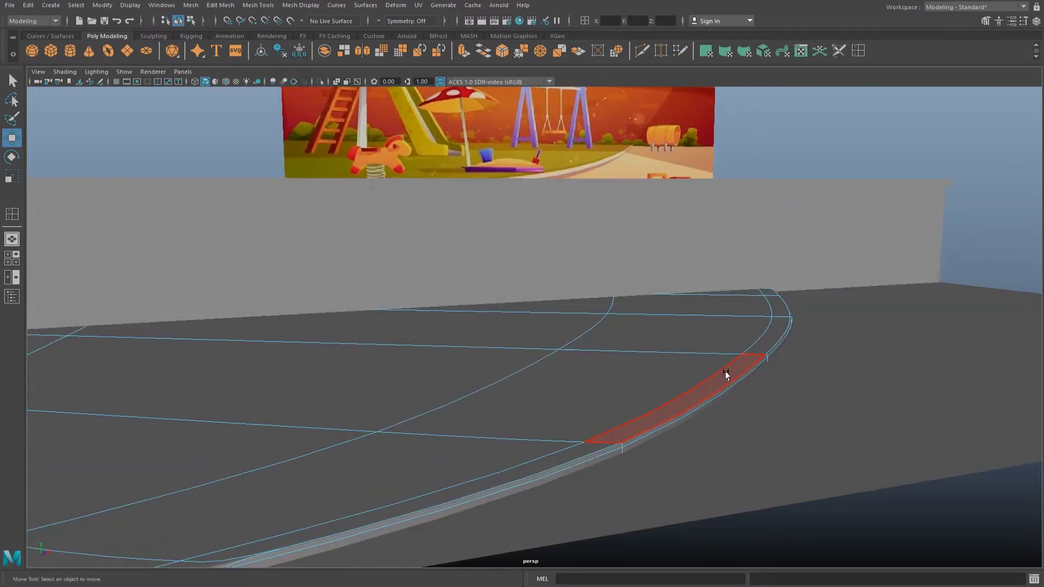
{"action": "scroll", "coordinate": [743, 373], "scroll_direction": "up", "scroll_amount": 3}
Add another edge loop near the curb, checking the rounded corner with smooth preview.
{"action": "left_click", "coordinate": [857, 50]}
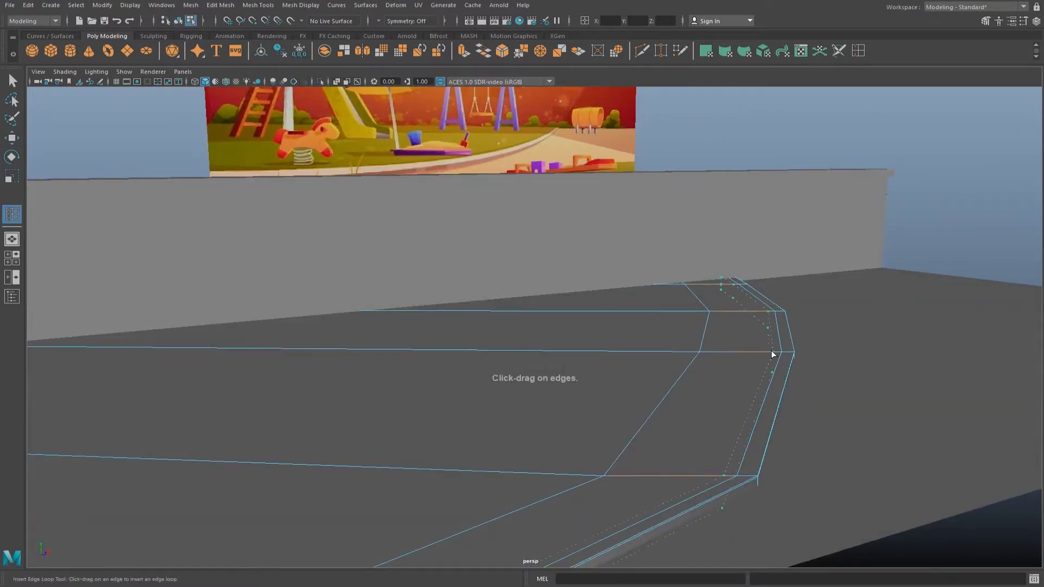
{"action": "key", "text": "3"}
{"action": "key", "text": "w"}
{"action": "right_click_drag", "start_coordinate": [749, 339], "coordinate": [772, 338]}
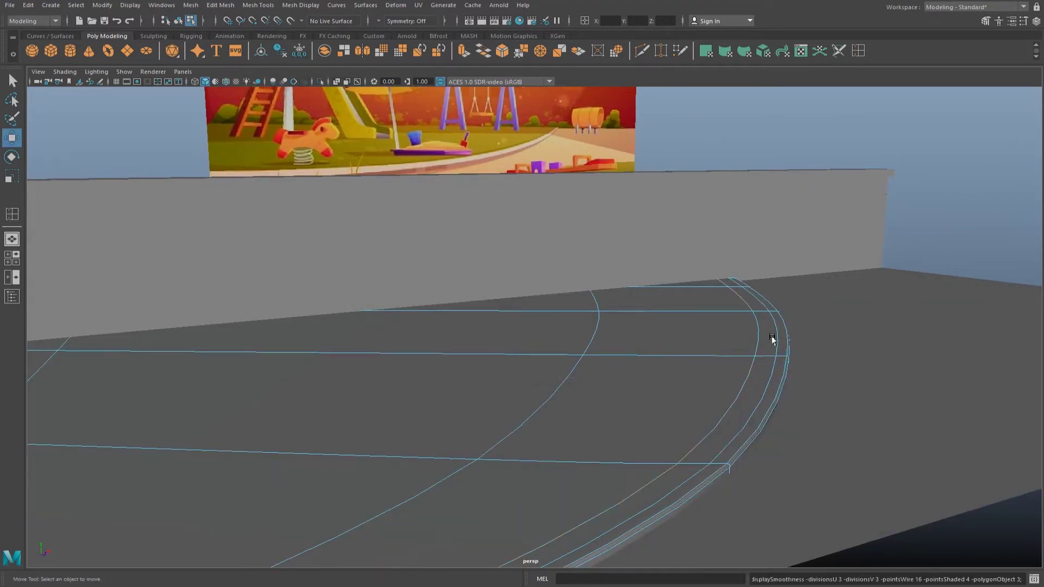
{"action": "middle_click_drag", "start_coordinate": [772, 340], "coordinate": [695, 326], "text": "alt"}
{"action": "key", "text": "1"}
{"action": "left_click", "coordinate": [857, 50]}
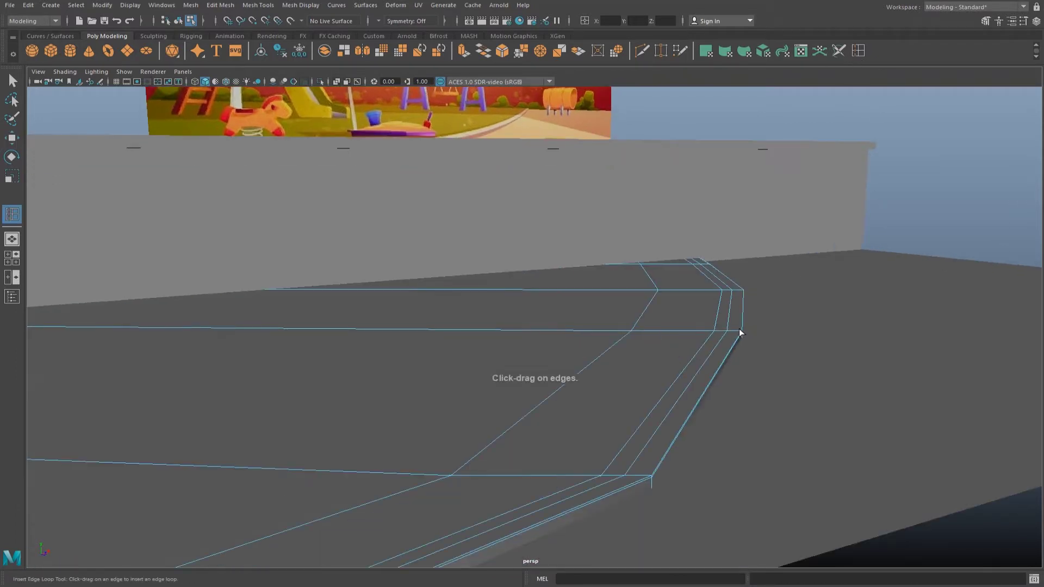
{"action": "key", "text": "3"}
{"action": "key", "text": "w"}
Select the floor's top faces near the rounded edge, growing the selection and adding the left faces.
{"action": "right_click", "coordinate": [692, 309]}
{"action": "left_click", "coordinate": [691, 335]}
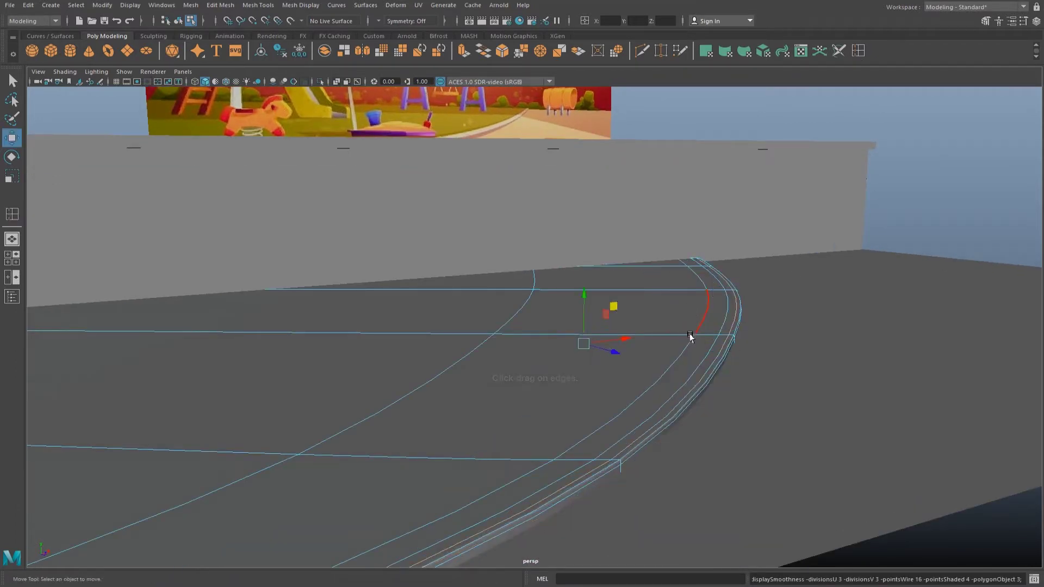
{"action": "left_click_drag", "start_coordinate": [689, 337], "coordinate": [682, 303], "text": "alt"}
{"action": "left_click", "coordinate": [735, 305]}
{"action": "key", "text": "shift+period"}
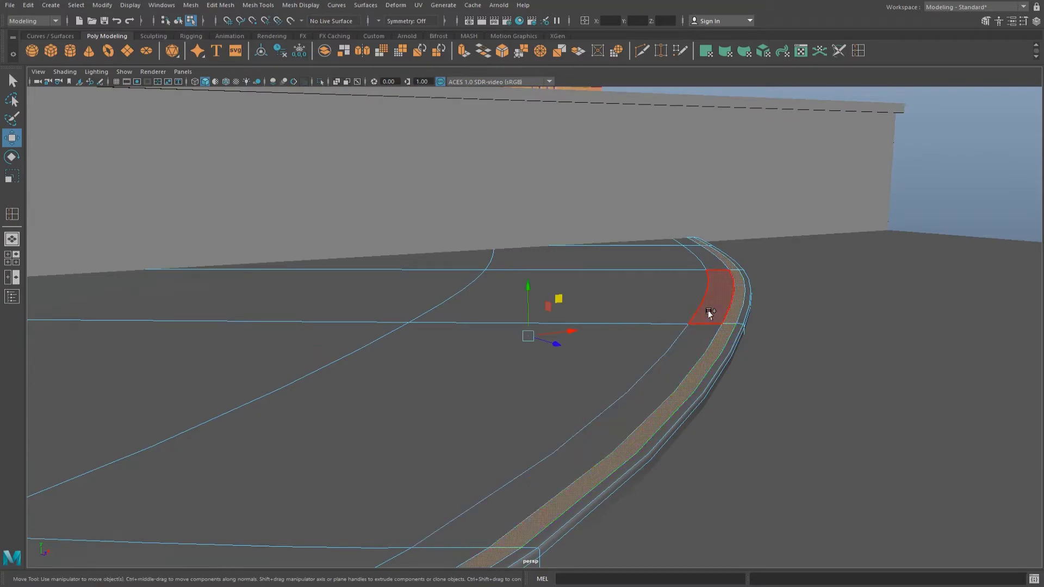
{"action": "key", "text": "shift+period"}
{"action": "key", "text": "shift+period"}
{"action": "mouse_move", "coordinate": [645, 342]}
{"action": "left_mouse_down", "text": "alt"}
{"action": "mouse_move", "coordinate": [644, 298]}
{"action": "mouse_move", "coordinate": [455, 280]}
{"action": "mouse_move", "coordinate": [431, 292]}
{"action": "left_mouse_up", "text": "alt"}
{"action": "left_click", "coordinate": [505, 366], "text": "shift"}
Extrude the floor's top faces upward into a raised platform.
{"action": "key", "text": "space"}
{"action": "key", "text": "space"}
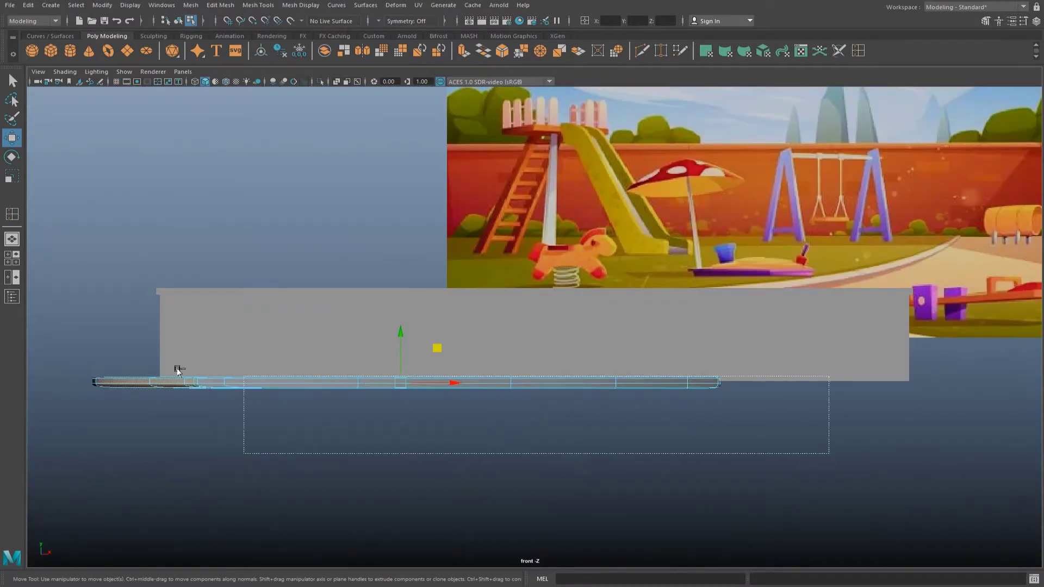
{"action": "left_click_drag", "start_coordinate": [37, 382], "coordinate": [37, 382]}
{"action": "key", "text": "space"}
{"action": "key", "text": "space"}
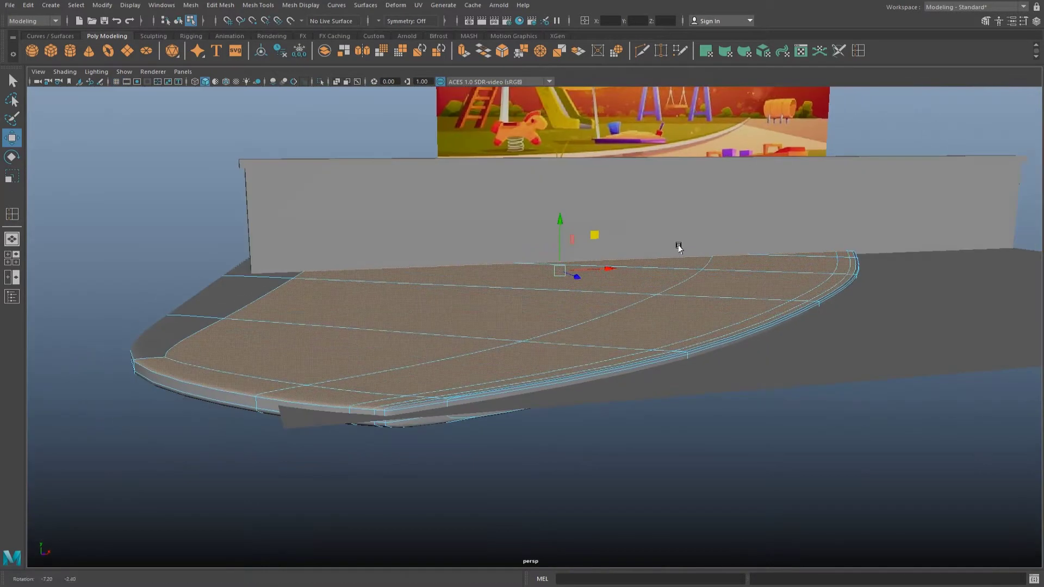
{"action": "key", "text": "ctrl+e"}
{"action": "mouse_move", "coordinate": [824, 225]}
{"action": "left_mouse_down"}
{"action": "mouse_move", "coordinate": [819, 216]}
{"action": "mouse_move", "coordinate": [699, 268]}
{"action": "left_mouse_up"}
{"action": "key", "text": "F8"}
{"action": "key", "text": "q"}
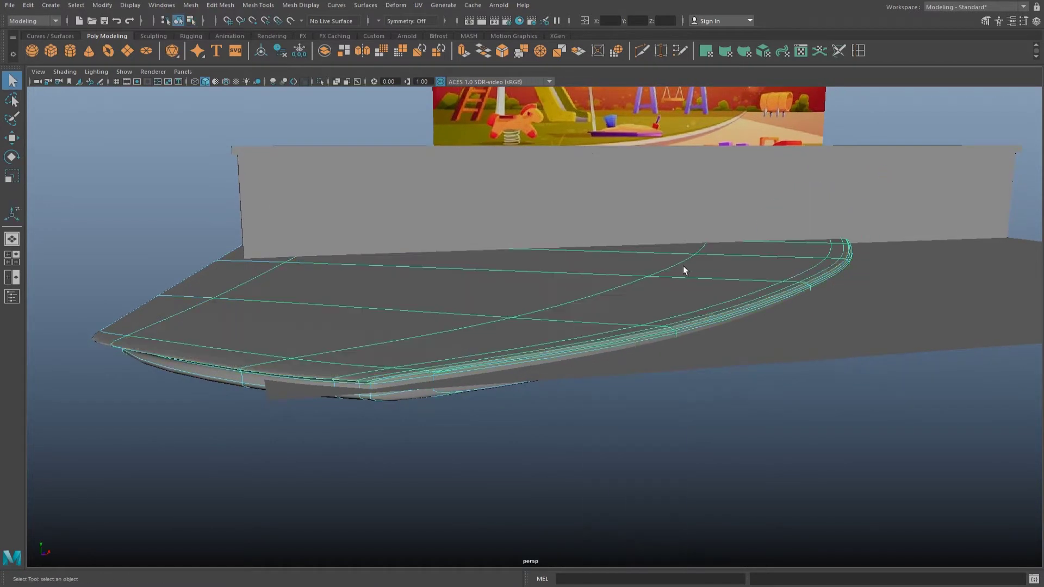
{"action": "scroll", "coordinate": [707, 326], "scroll_direction": "up", "scroll_amount": 5}
{"action": "scroll", "coordinate": [698, 366], "scroll_direction": "down", "scroll_amount": 5}
Insert an edge loop across the platform.
{"action": "left_click_drag", "start_coordinate": [698, 365], "coordinate": [603, 360], "text": "alt"}
{"action": "left_click", "coordinate": [603, 361]}
{"action": "mouse_move", "coordinate": [774, 300]}
{"action": "left_mouse_down", "text": "alt"}
{"action": "mouse_move", "coordinate": [727, 286]}
{"action": "mouse_move", "coordinate": [689, 323]}
{"action": "mouse_move", "coordinate": [729, 324]}
{"action": "mouse_move", "coordinate": [693, 387]}
{"action": "mouse_move", "coordinate": [642, 364]}
{"action": "mouse_move", "coordinate": [706, 326]}
{"action": "left_mouse_up", "text": "alt"}
{"action": "left_click", "coordinate": [693, 387]}
{"action": "left_click", "coordinate": [857, 54]}
{"action": "left_click", "coordinate": [563, 423]}
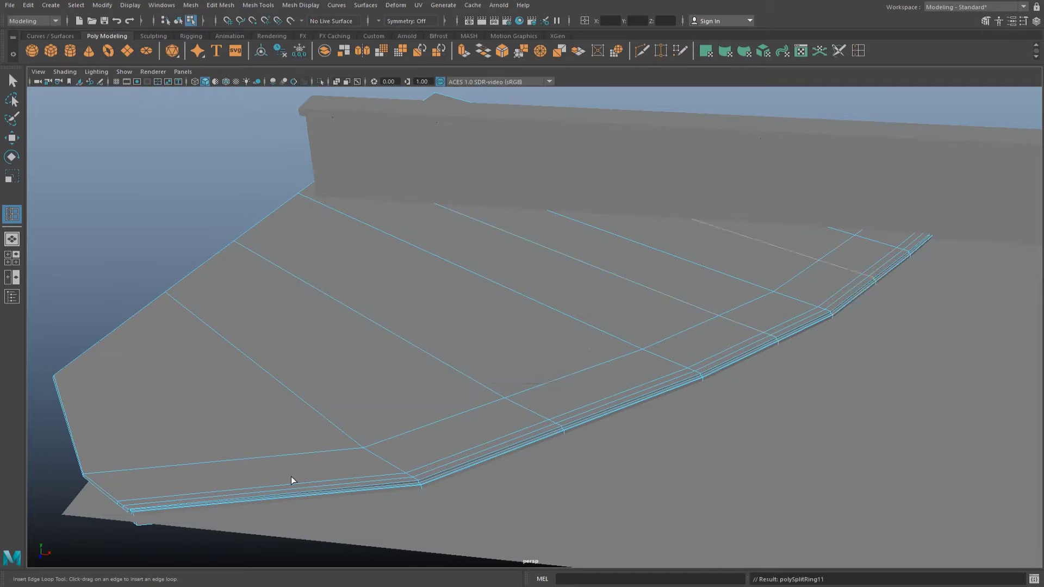
{"action": "key", "text": "w"}
Move the vertices along the platform's curved edge down into a smoother arc.
{"action": "left_click_drag", "start_coordinate": [515, 391], "coordinate": [529, 365], "text": "alt"}
{"action": "right_click_drag", "start_coordinate": [501, 309], "coordinate": [479, 311]}
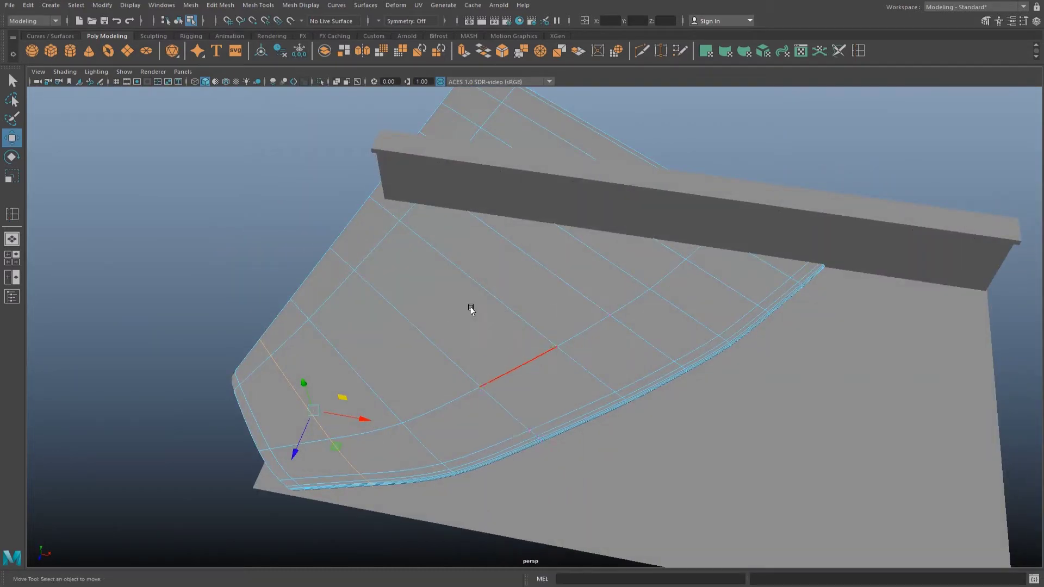
{"action": "left_click_drag", "start_coordinate": [558, 481], "coordinate": [452, 392]}
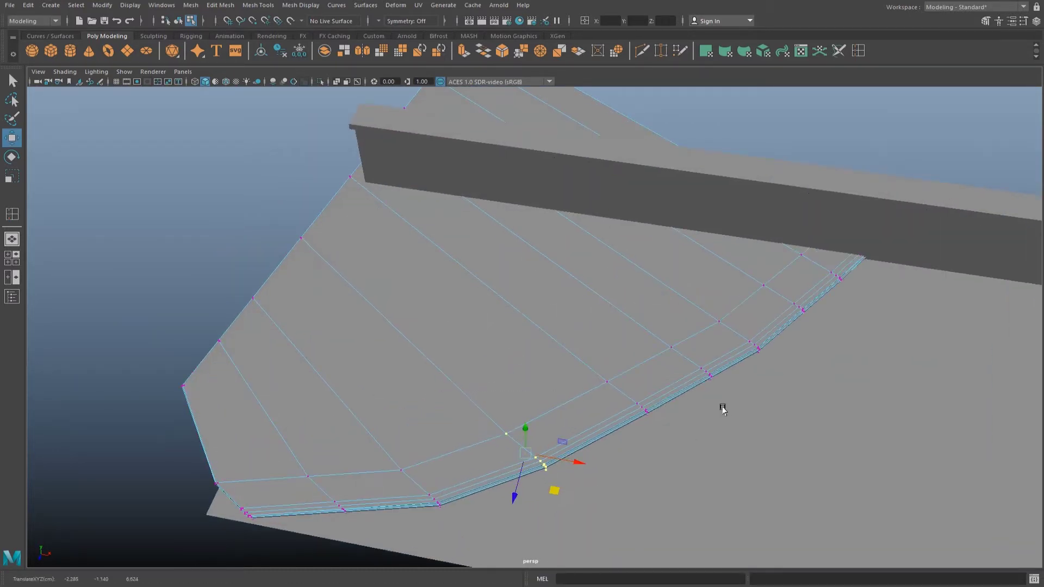
{"action": "middle_click_drag", "start_coordinate": [723, 402], "coordinate": [720, 412]}
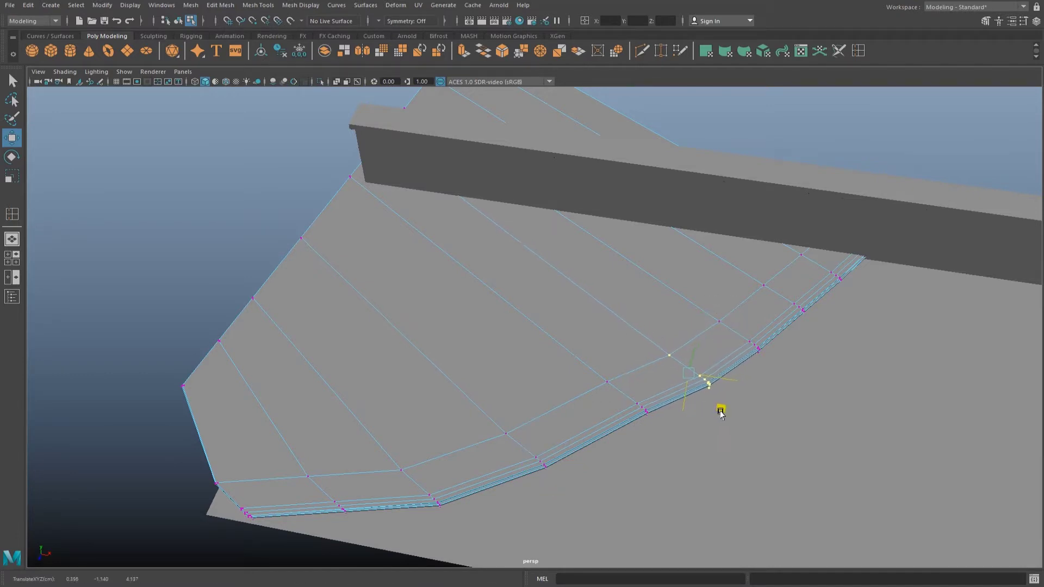
{"action": "middle_click_drag", "start_coordinate": [638, 418], "coordinate": [645, 452]}
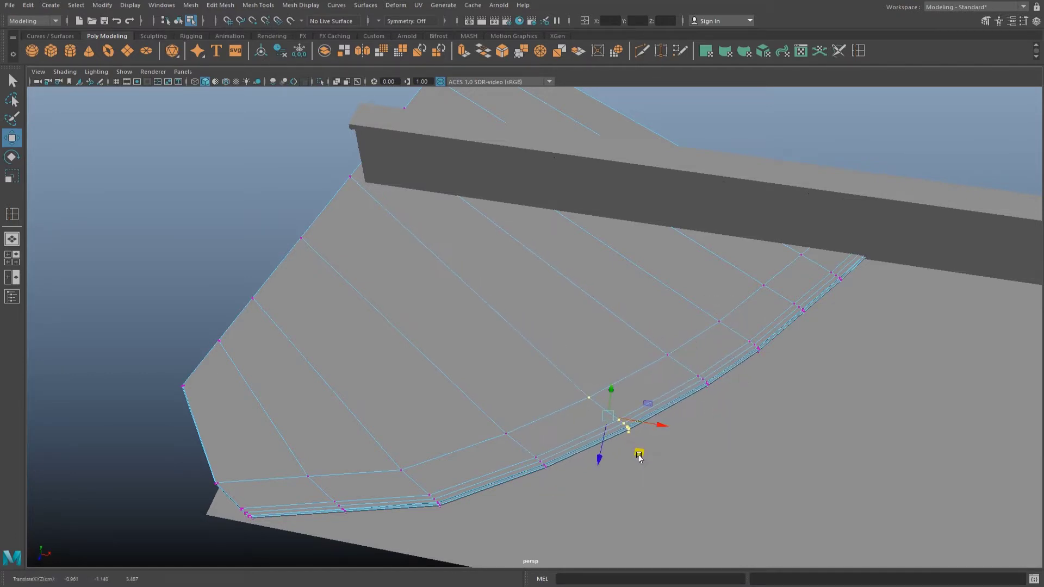
{"action": "middle_click_drag", "start_coordinate": [365, 506], "coordinate": [338, 547]}
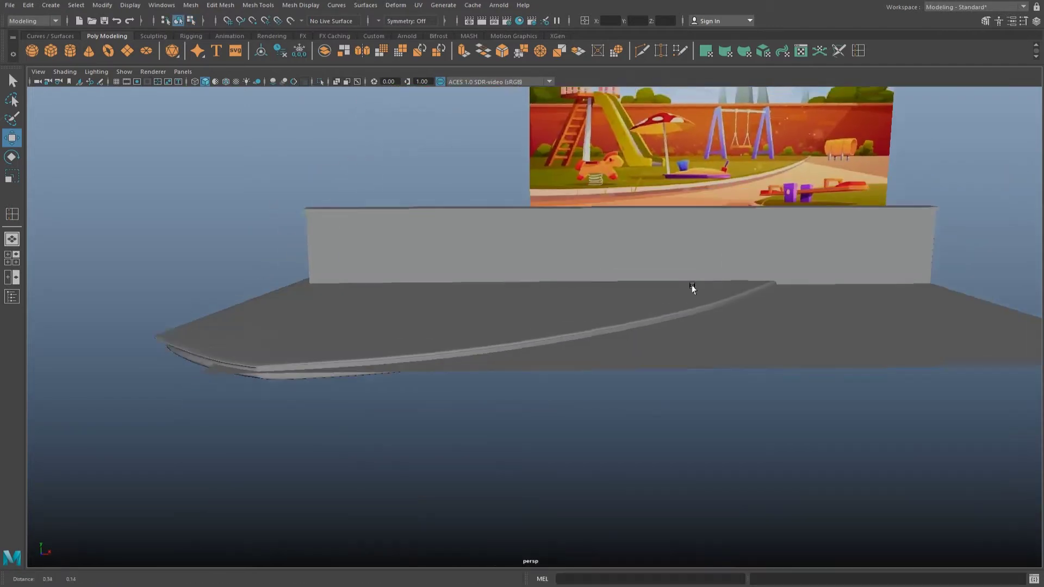
{"action": "mouse_move", "coordinate": [692, 288]}
{"action": "left_mouse_down", "text": "alt"}
{"action": "mouse_move", "coordinate": [594, 361]}
{"action": "mouse_move", "coordinate": [650, 345]}
{"action": "left_mouse_up", "text": "alt"}
{"action": "left_click", "coordinate": [599, 383]}
{"action": "right_click_drag", "start_coordinate": [599, 312], "coordinate": [604, 339]}
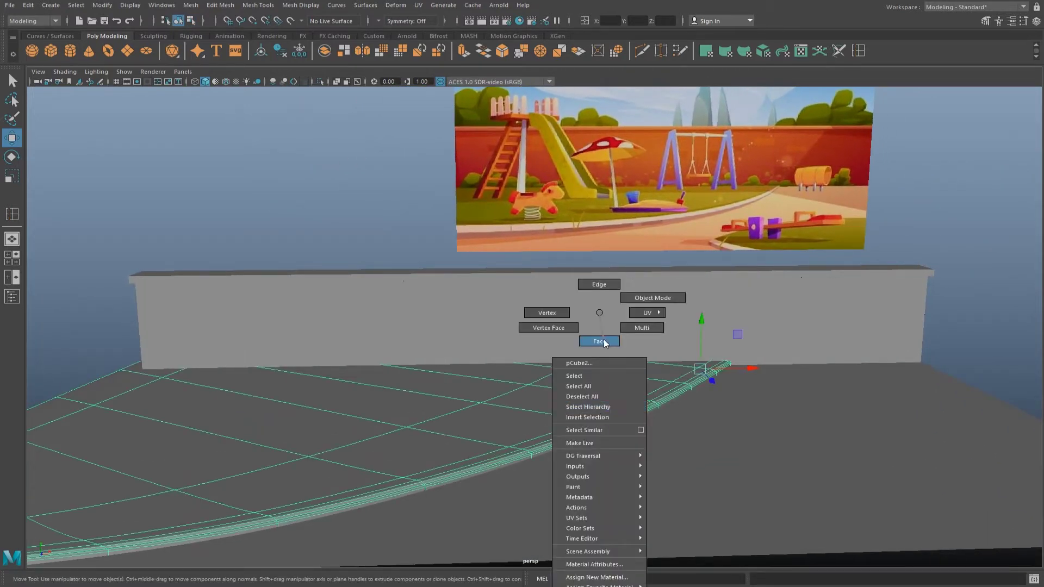
Select the bevel face strip along the floor's curved edge.
{"action": "left_click", "coordinate": [629, 410]}
{"action": "double_click", "coordinate": [583, 435], "text": "shift"}
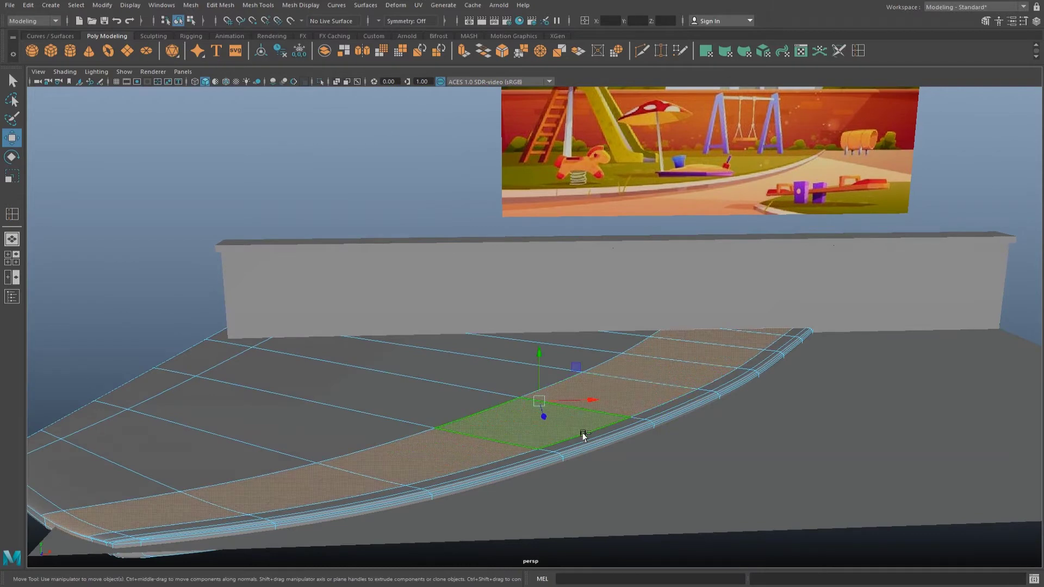
{"action": "double_click", "coordinate": [526, 452], "text": "shift"}
{"action": "left_click_drag", "start_coordinate": [213, 232], "coordinate": [508, 245], "text": "alt"}
{"action": "left_click_drag", "start_coordinate": [380, 420], "coordinate": [123, 275]}
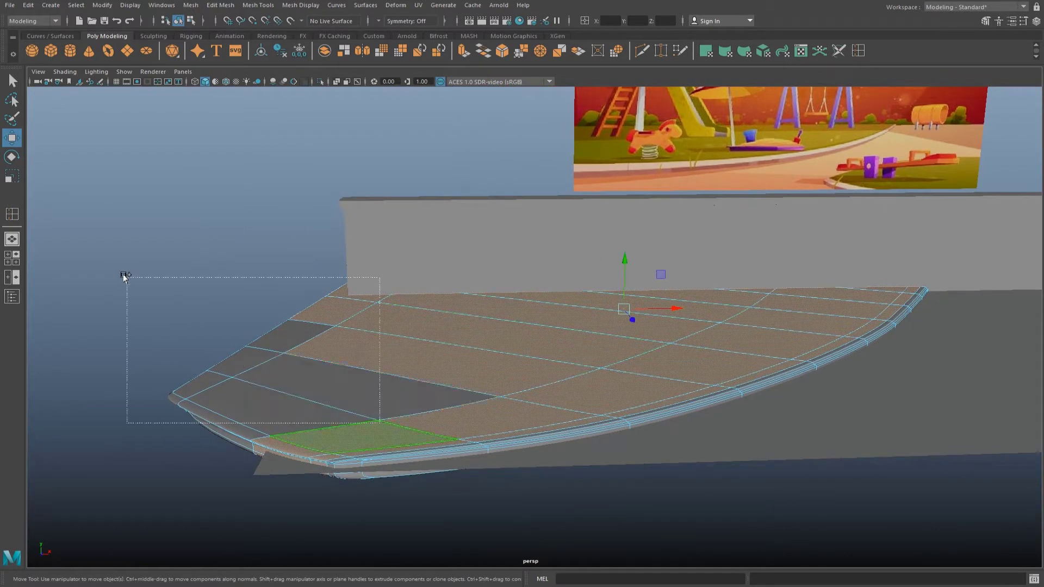
{"action": "left_click_drag", "start_coordinate": [249, 426], "coordinate": [730, 276], "text": "alt"}
{"action": "scroll", "coordinate": [729, 285], "scroll_direction": "down", "scroll_amount": 3}
{"action": "scroll", "coordinate": [784, 252], "scroll_direction": "up", "scroll_amount": 5}
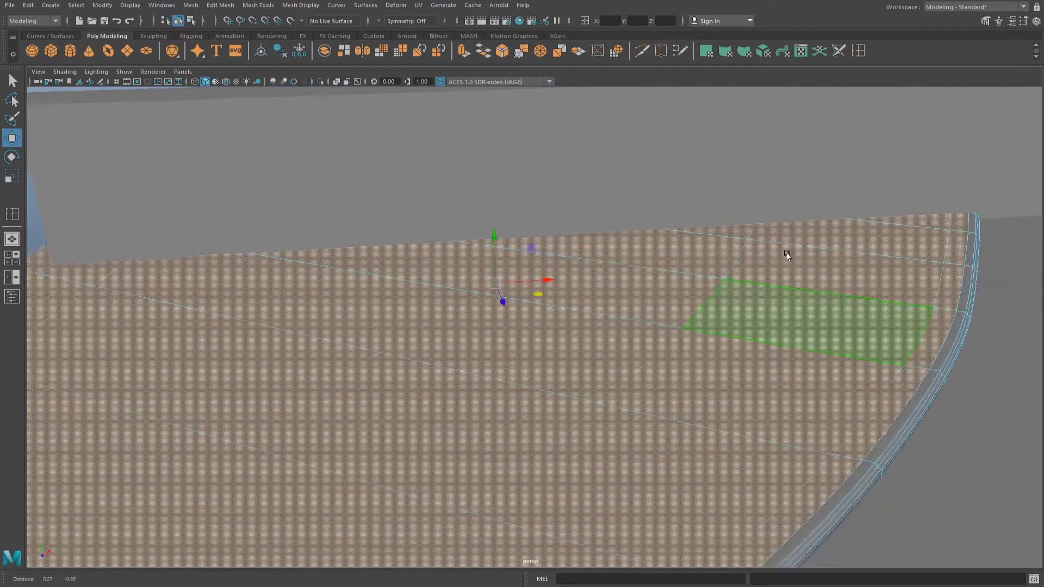
{"action": "scroll", "coordinate": [760, 375], "scroll_direction": "up", "scroll_amount": 2}
{"action": "left_click", "coordinate": [748, 378], "text": "shift"}
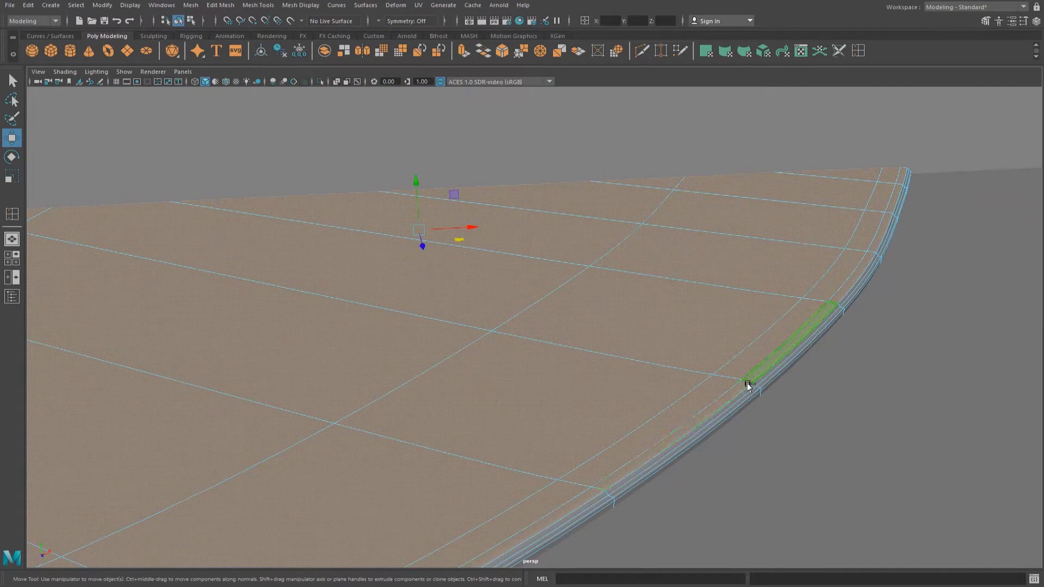
Assign a new aiStandardSurface material to the faces and name it Grass.
{"action": "right_click", "coordinate": [728, 313]}
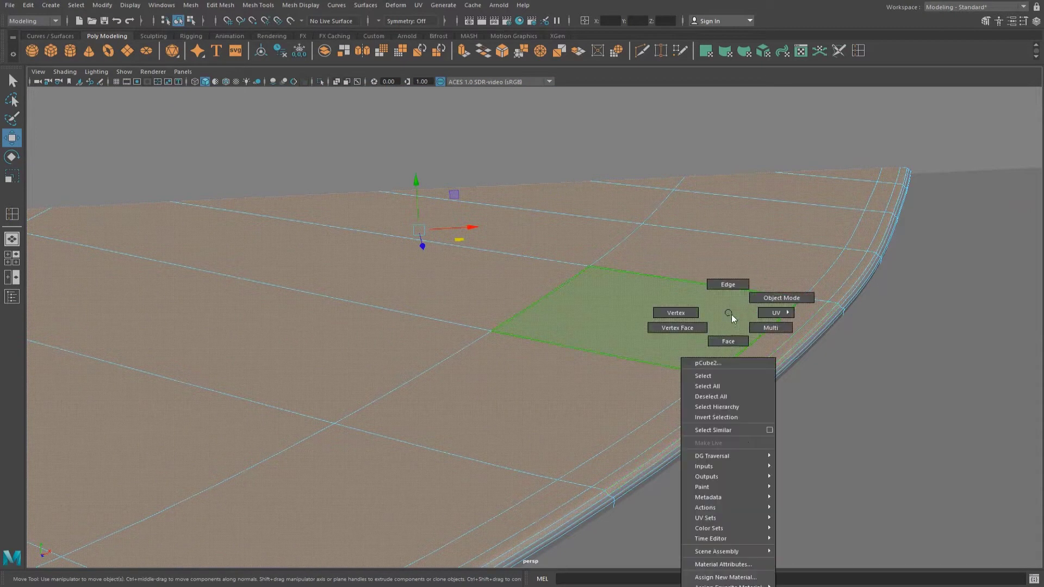
{"action": "left_click", "coordinate": [729, 577]}
{"action": "left_click", "coordinate": [390, 273]}
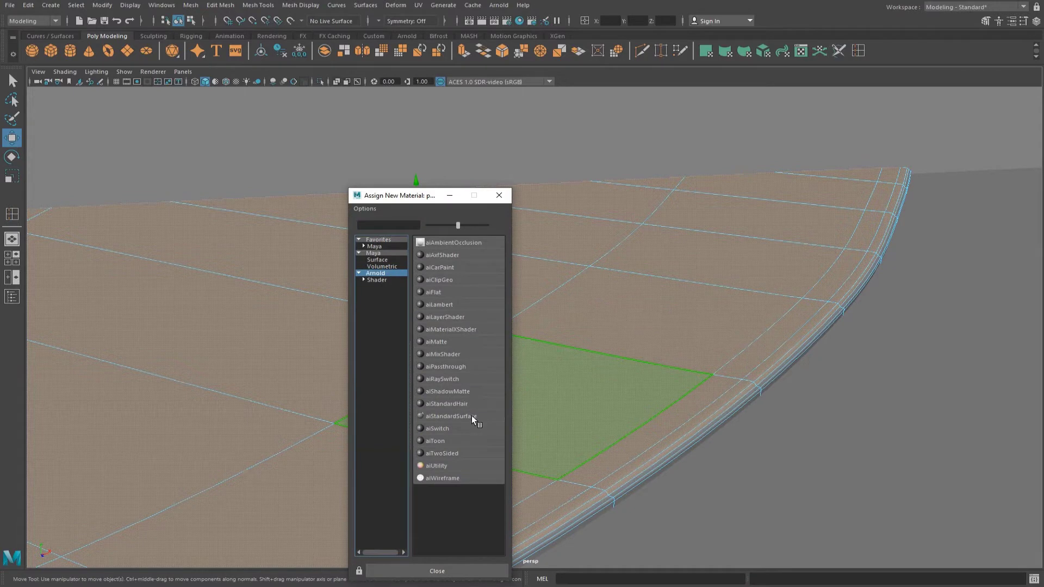
{"action": "left_click", "coordinate": [472, 415]}
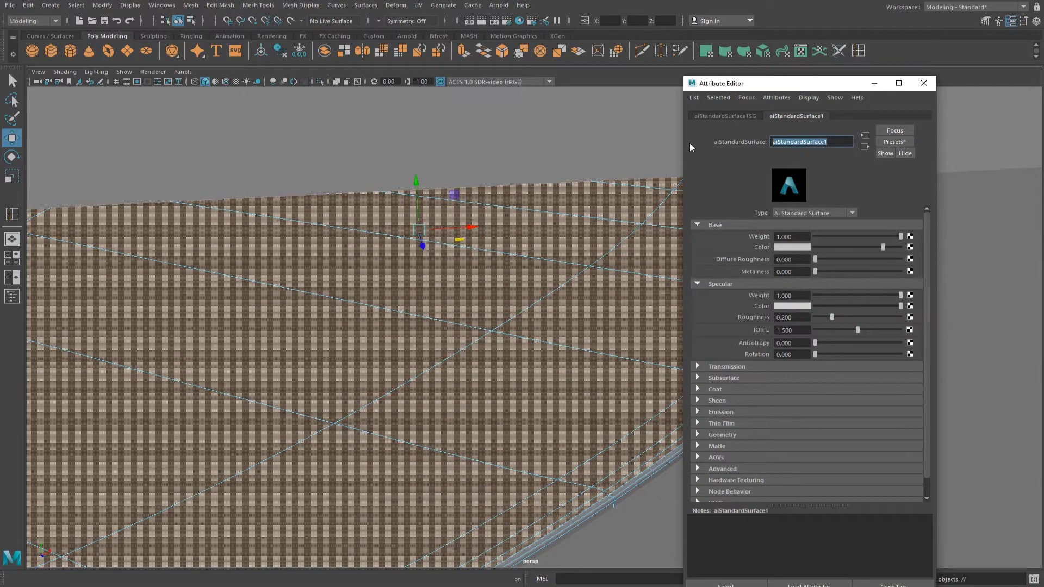
{"action": "type", "text": "Grass"}
{"action": "key", "text": "Return"}
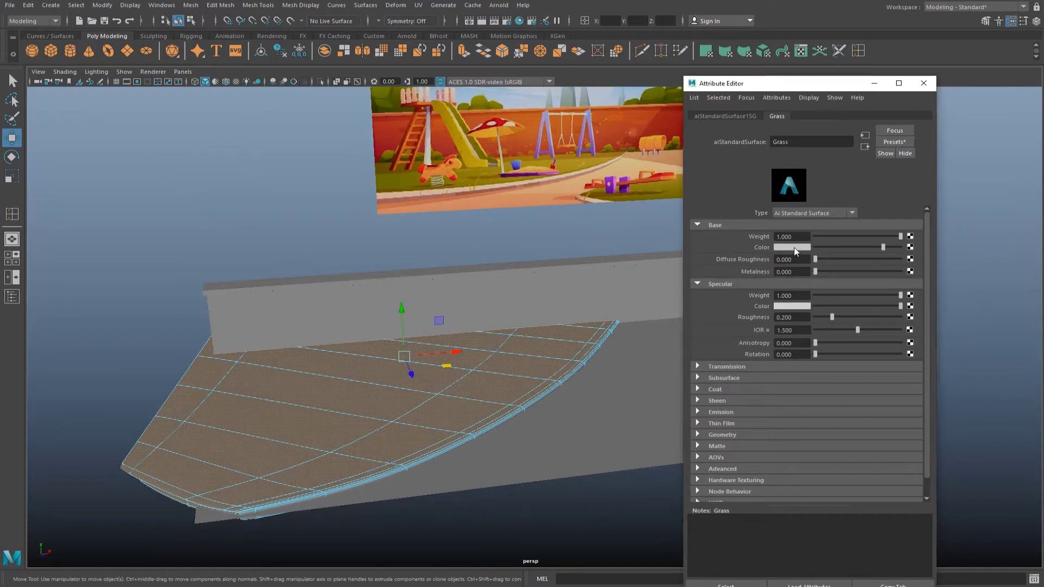
Give Grass a base colour sampled from the playground picture and zero specular weight.
{"action": "left_click", "coordinate": [792, 246]}
{"action": "left_click", "coordinate": [729, 230]}
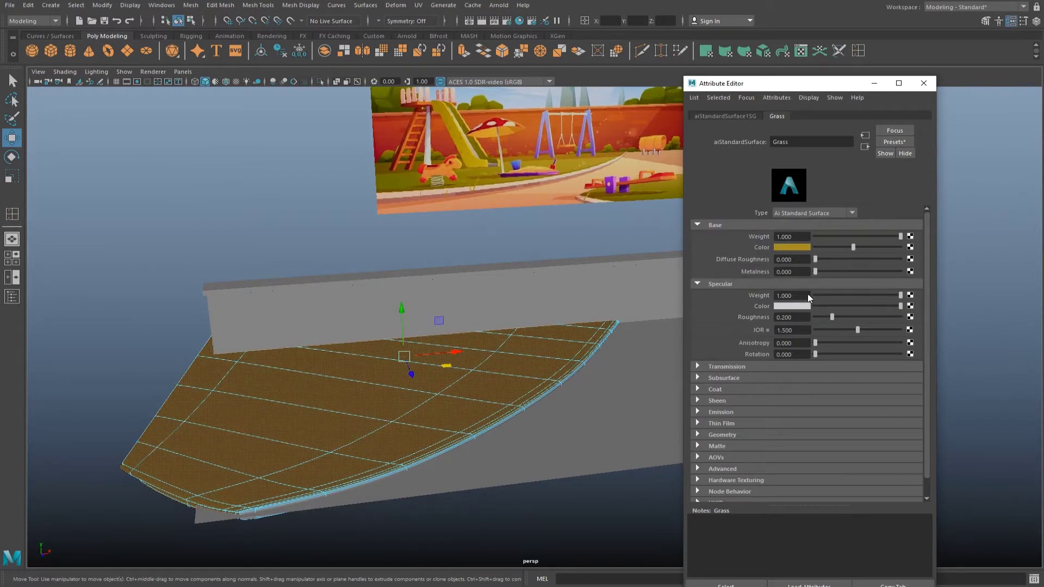
{"action": "scroll", "coordinate": [631, 463], "scroll_direction": "down", "scroll_amount": 3}
Select the ground mesh's rim faces for a new material.
{"action": "key", "text": "F11"}
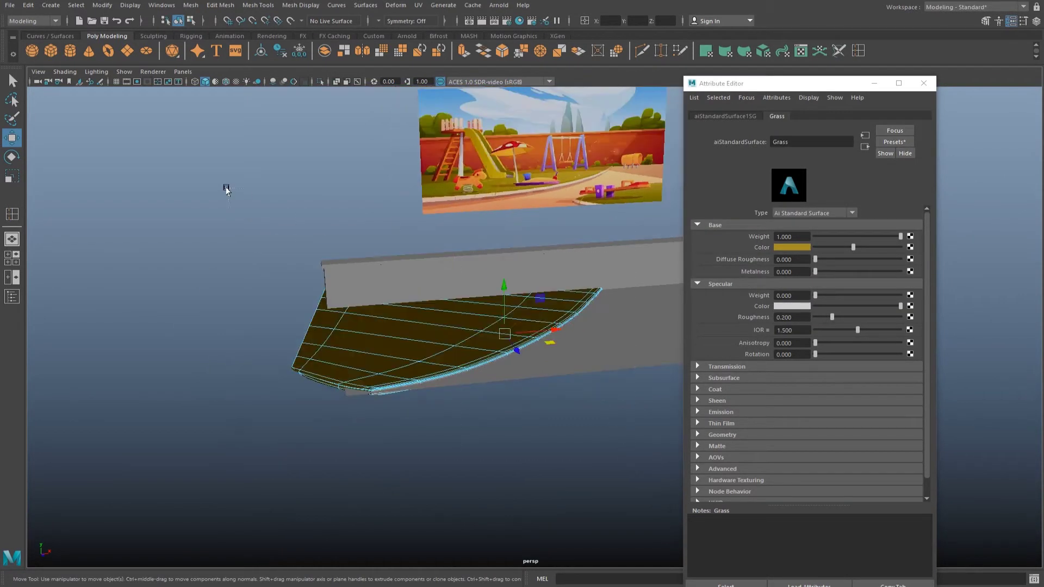
{"action": "scroll", "coordinate": [538, 340], "scroll_direction": "up", "scroll_amount": 5}
{"action": "scroll", "coordinate": [546, 331], "scroll_direction": "up", "scroll_amount": 3}
{"action": "right_click_drag", "start_coordinate": [545, 314], "coordinate": [573, 581]}
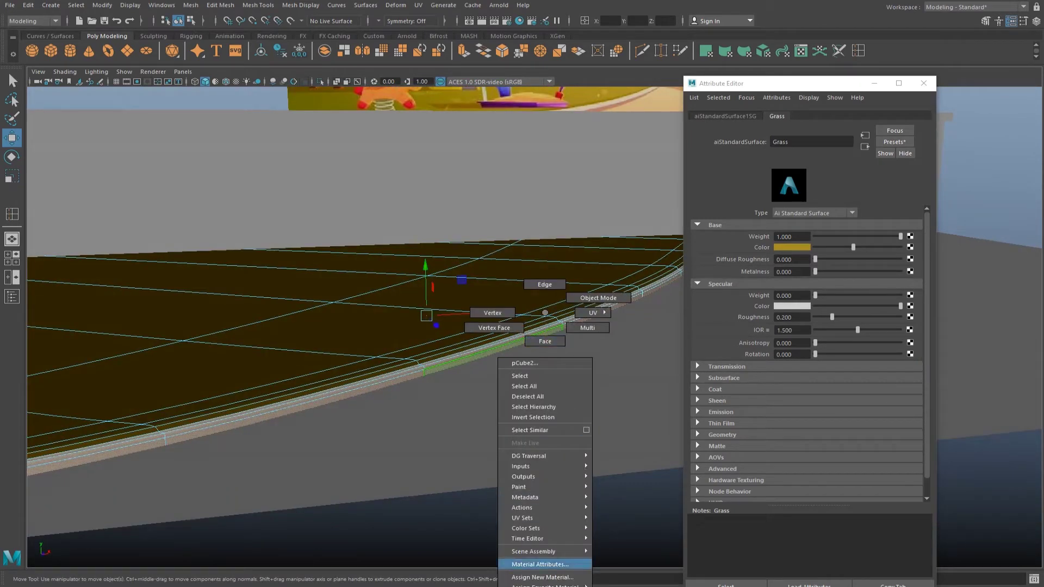
Assign a new aiStandardSurface to the rim and name it Rock.
{"action": "left_click", "coordinate": [543, 577]}
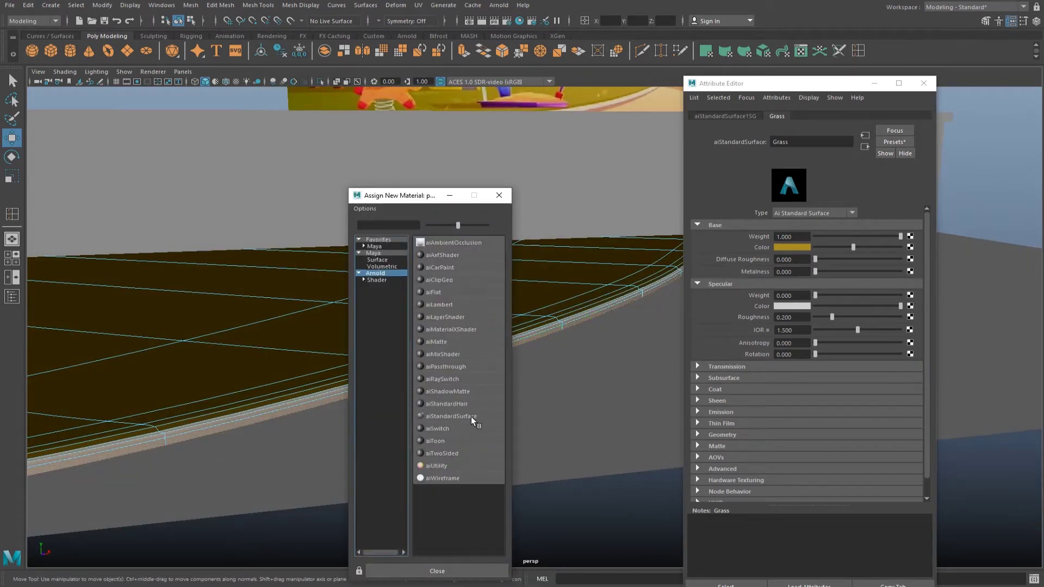
{"action": "left_click", "coordinate": [472, 417]}
{"action": "left_click_drag", "start_coordinate": [538, 212], "coordinate": [471, 287], "text": "alt"}
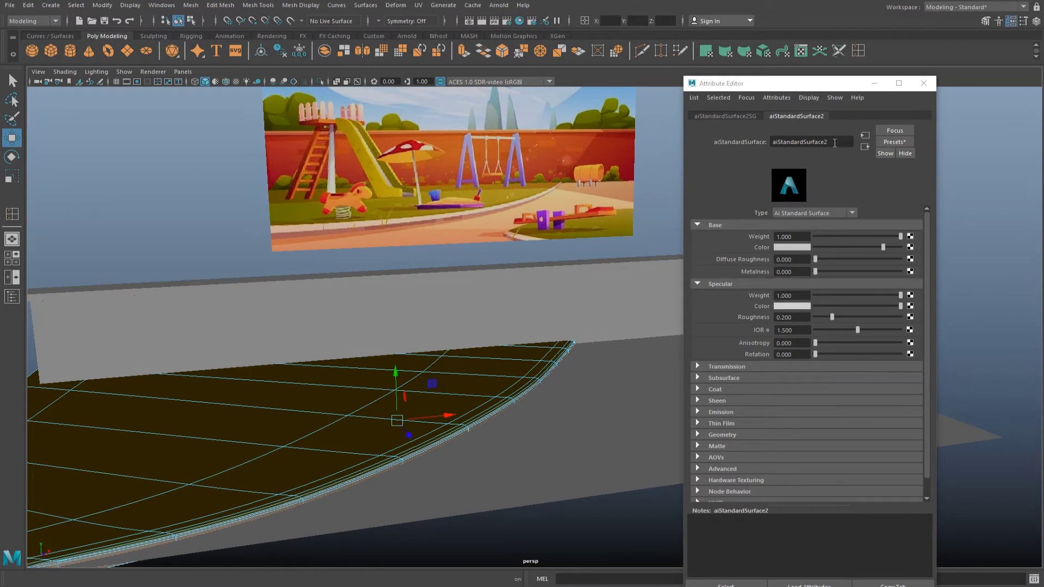
{"action": "left_click_drag", "start_coordinate": [834, 143], "coordinate": [691, 127]}
{"action": "type", "text": "Rock"}
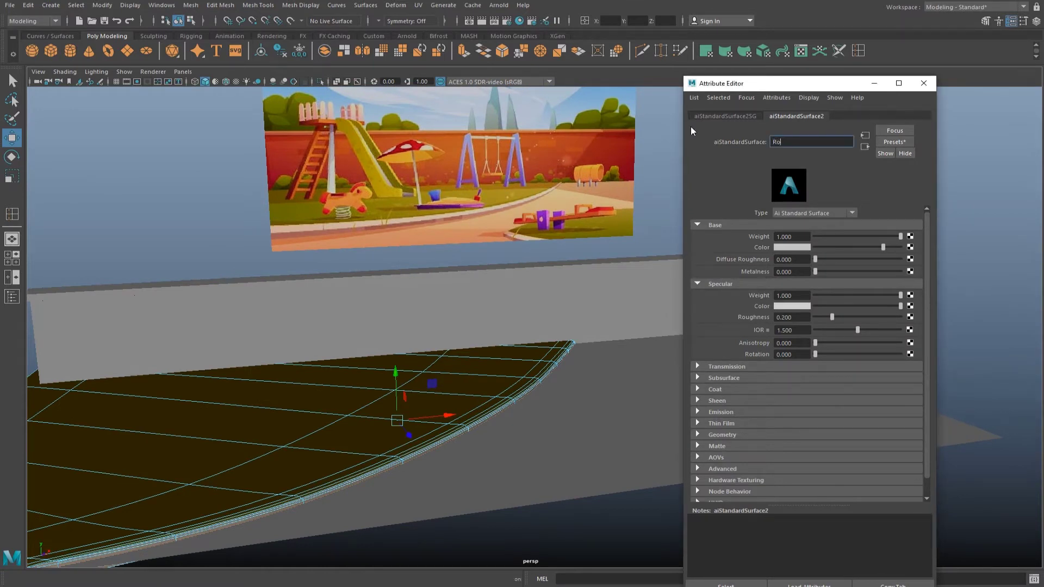
{"action": "key", "text": "Return"}
Sample a pinkish-beige sand colour from the picture for Rock and close its settings.
{"action": "left_click", "coordinate": [795, 246]}
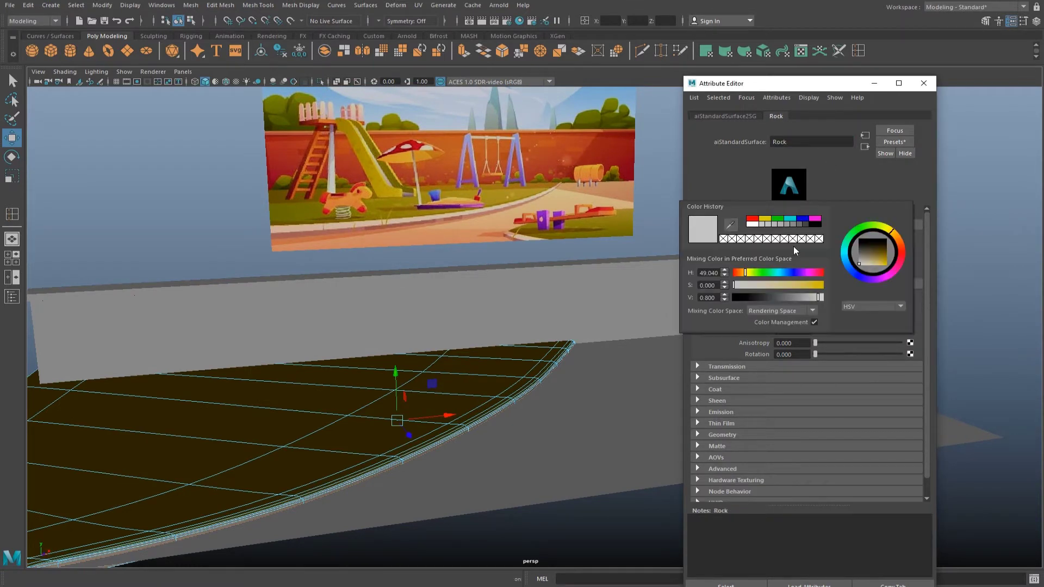
{"action": "left_click", "coordinate": [724, 227]}
{"action": "left_click", "coordinate": [515, 204]}
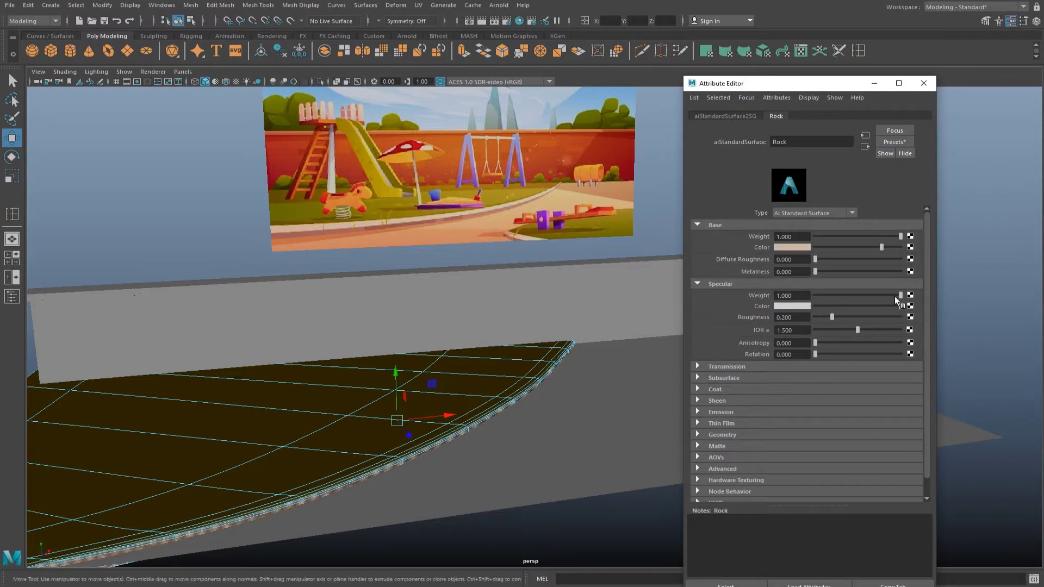
{"action": "right_click_drag", "start_coordinate": [526, 336], "coordinate": [519, 356]}
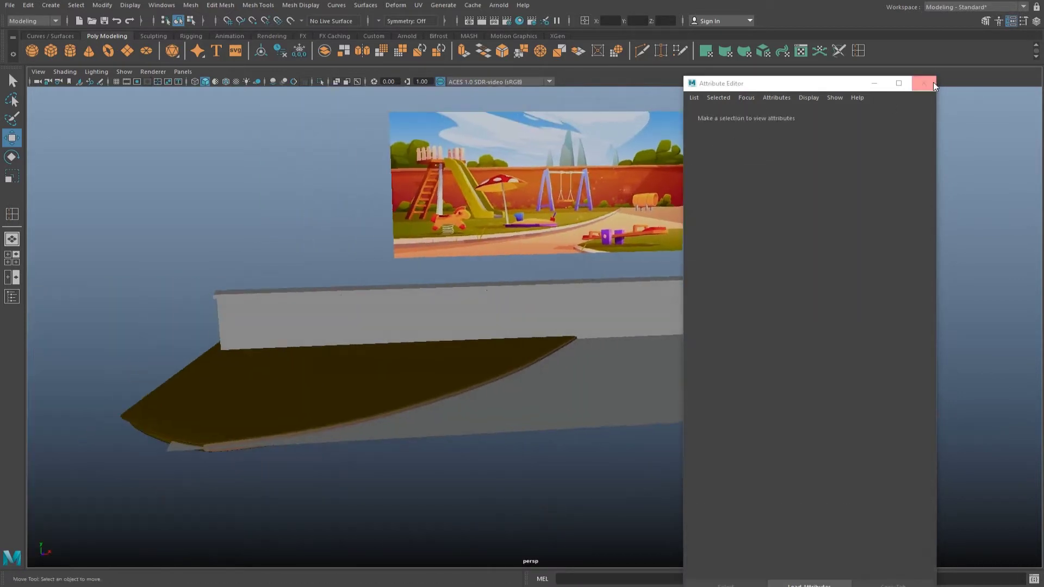
{"action": "left_click", "coordinate": [932, 83]}
{"action": "scroll", "coordinate": [597, 326], "scroll_direction": "up", "scroll_amount": 3}
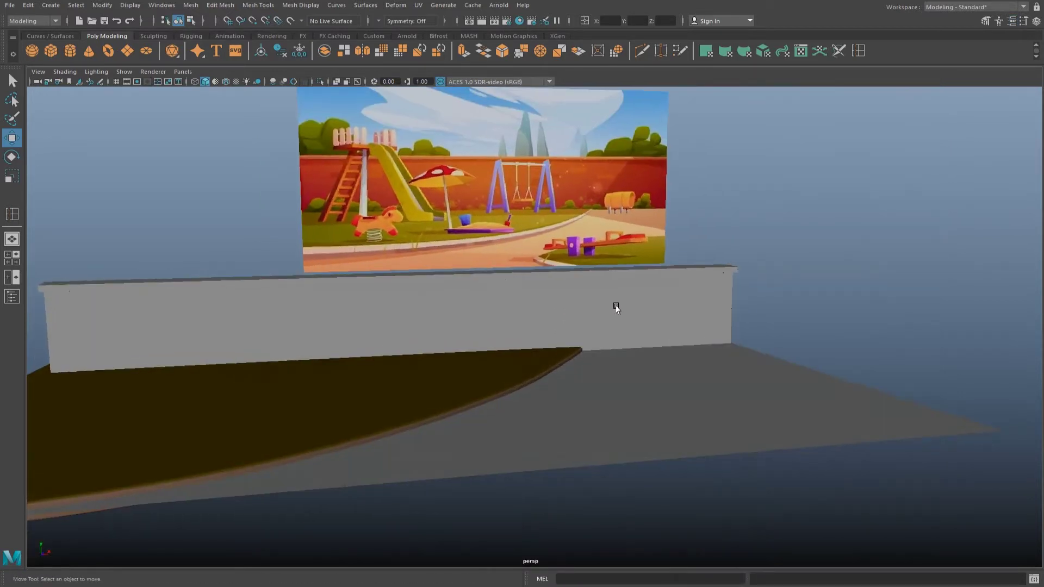
Create a cube in front of the wall and flatten it into a thin panel.
{"action": "middle_click_drag", "start_coordinate": [613, 306], "coordinate": [679, 289], "text": "alt"}
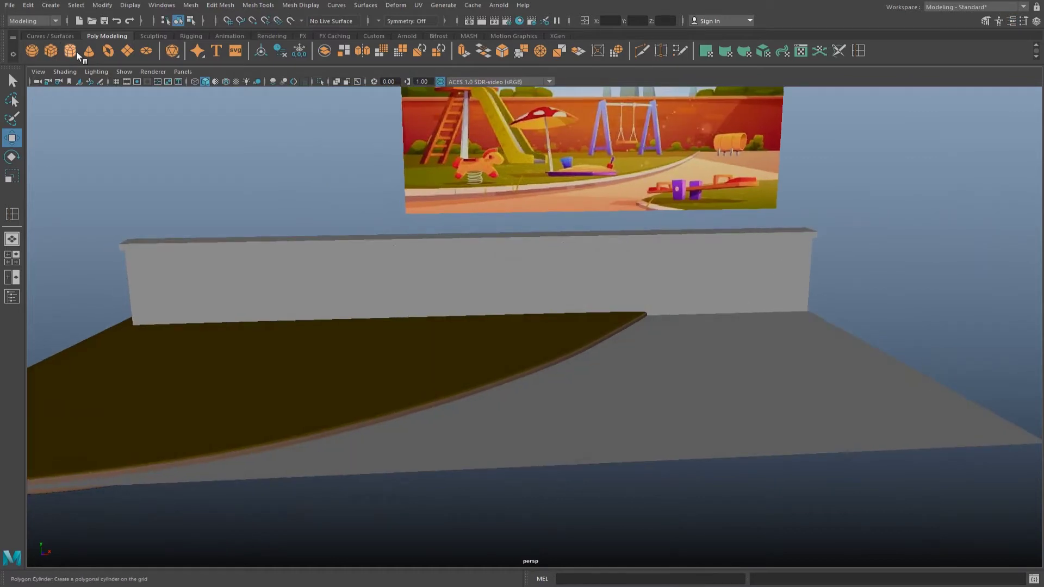
{"action": "left_click", "coordinate": [53, 51]}
{"action": "mouse_move", "coordinate": [438, 291]}
{"action": "left_mouse_down", "text": "alt"}
{"action": "mouse_move", "coordinate": [489, 282]}
{"action": "mouse_move", "coordinate": [666, 310]}
{"action": "left_mouse_up", "text": "alt"}
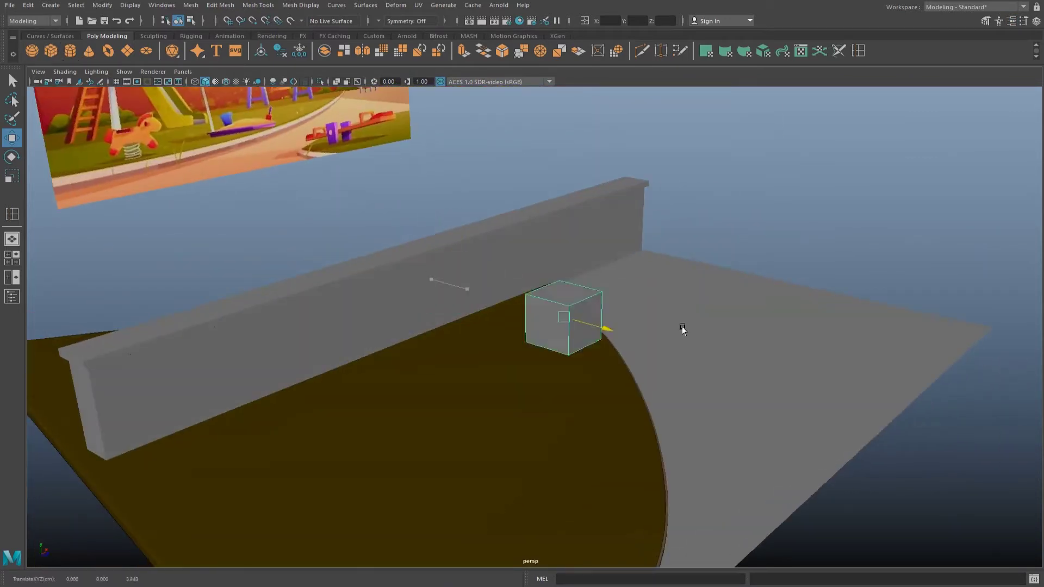
{"action": "key", "text": "r"}
{"action": "left_click_drag", "start_coordinate": [707, 353], "coordinate": [582, 295]}
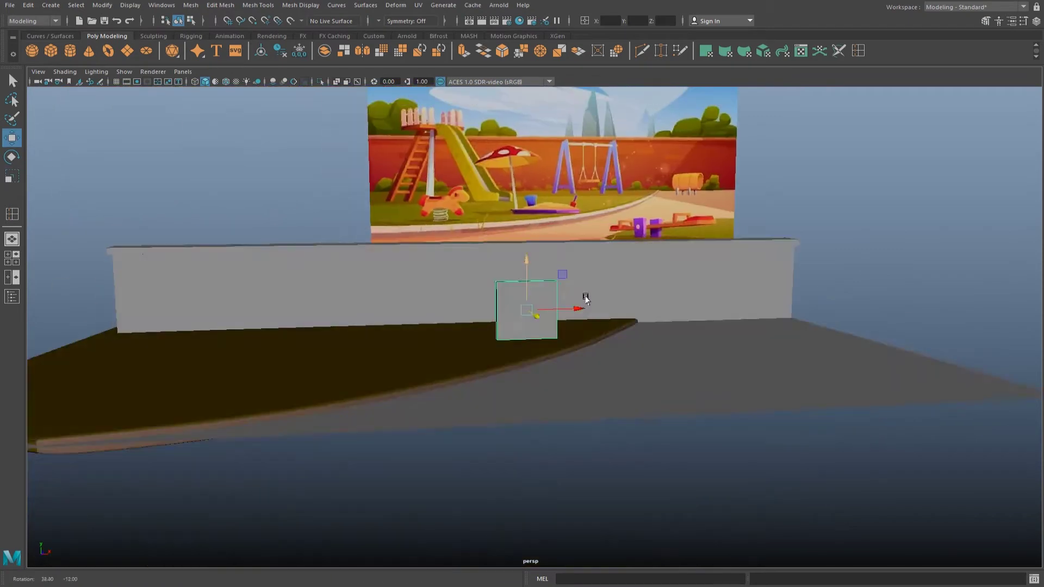
{"action": "mouse_move", "coordinate": [517, 252]}
{"action": "left_mouse_down"}
{"action": "mouse_move", "coordinate": [515, 277]}
{"action": "mouse_move", "coordinate": [544, 257]}
{"action": "left_mouse_up"}
{"action": "key", "text": "w"}
Rotate the panel's top edge into a slant.
{"action": "right_click", "coordinate": [525, 267]}
{"action": "left_click", "coordinate": [523, 238]}
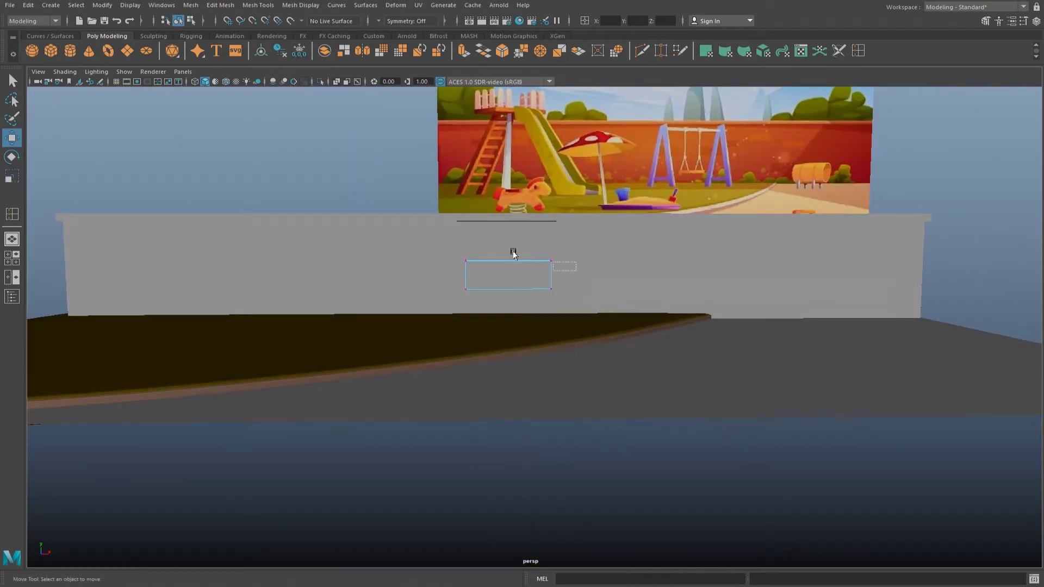
{"action": "left_click", "coordinate": [512, 261]}
{"action": "key", "text": "e"}
{"action": "left_click_drag", "start_coordinate": [536, 226], "coordinate": [538, 224]}
{"action": "key", "text": "w"}
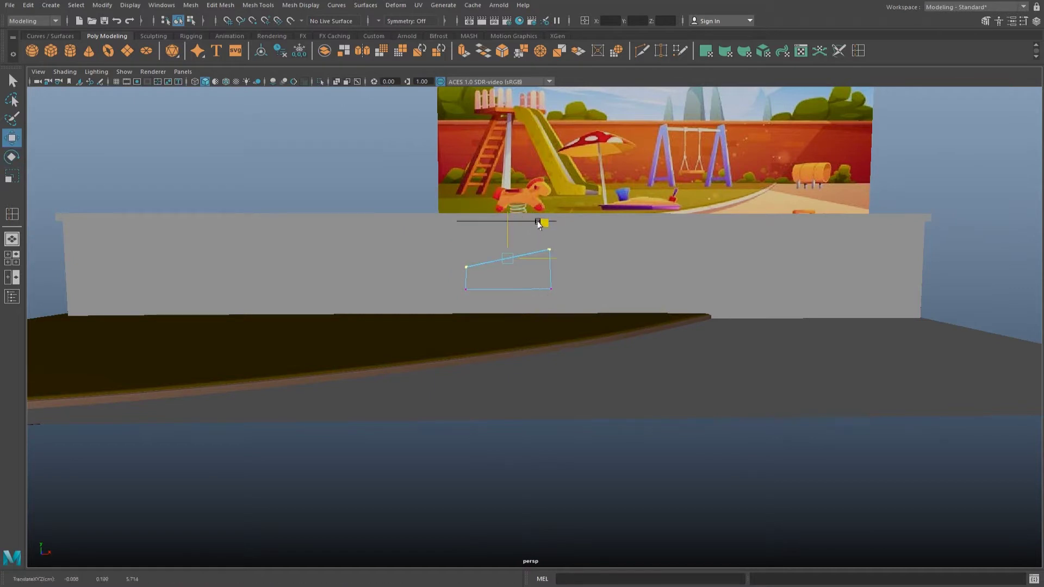
{"action": "key", "text": "e"}
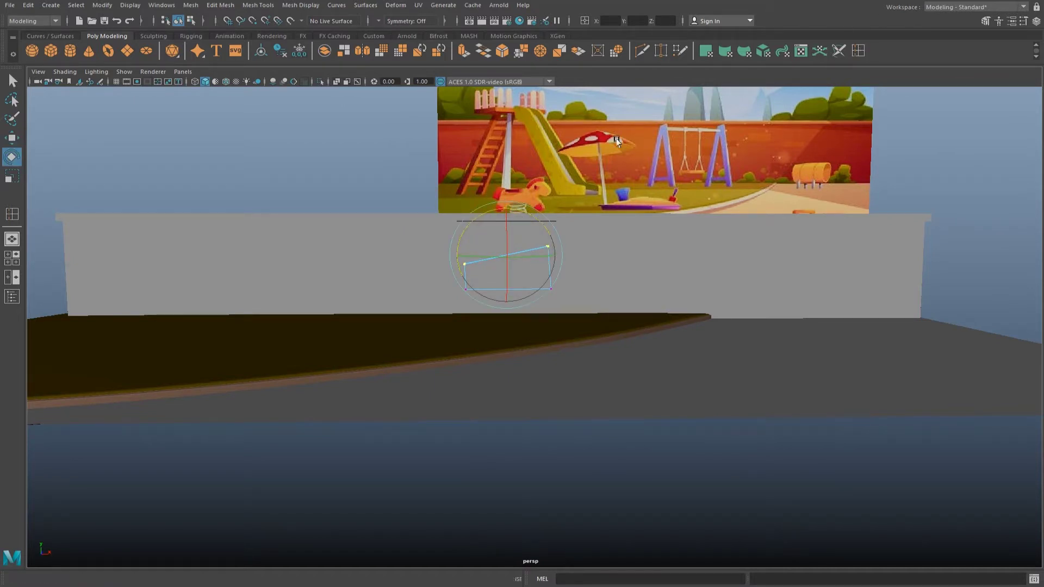
Insert an edge loop down the panel's middle and select its right-half bottom edge.
{"action": "left_click", "coordinate": [660, 50]}
{"action": "key", "text": "w"}
{"action": "left_click_drag", "start_coordinate": [525, 285], "coordinate": [541, 185], "text": "alt"}
{"action": "left_click", "coordinate": [542, 183]}
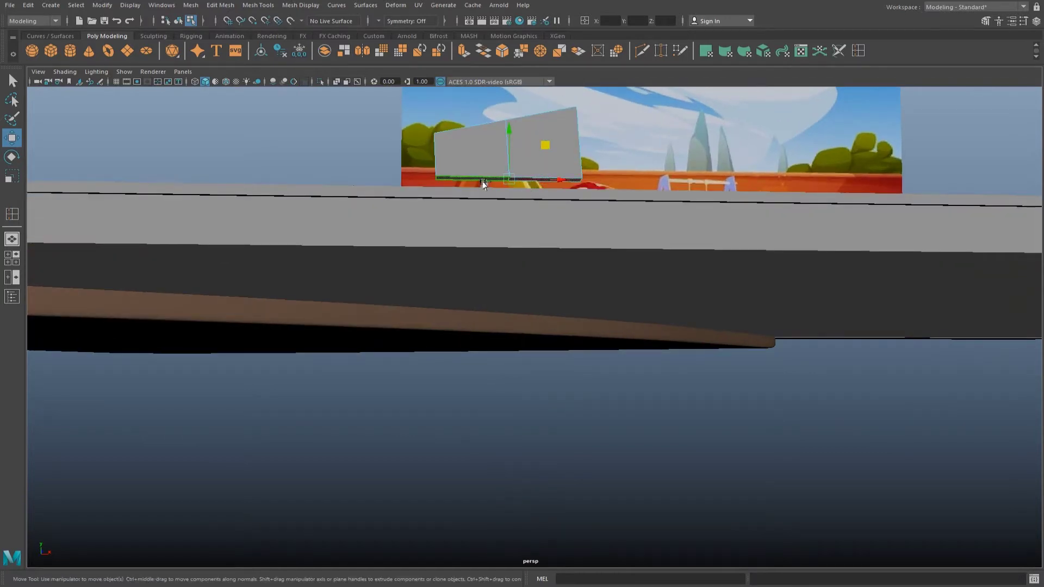
Extrude the panel's two bottom edges down into narrowed legs reaching the ground.
{"action": "key", "text": "ctrl+e"}
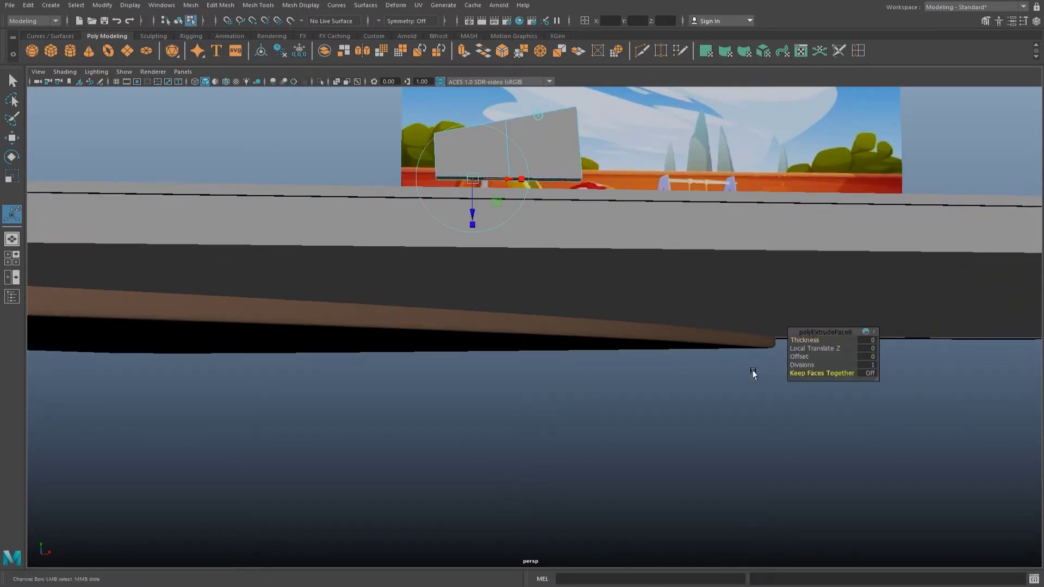
{"action": "left_click_drag", "start_coordinate": [471, 211], "coordinate": [471, 246]}
{"action": "key", "text": "r"}
{"action": "left_click_drag", "start_coordinate": [553, 214], "coordinate": [510, 216]}
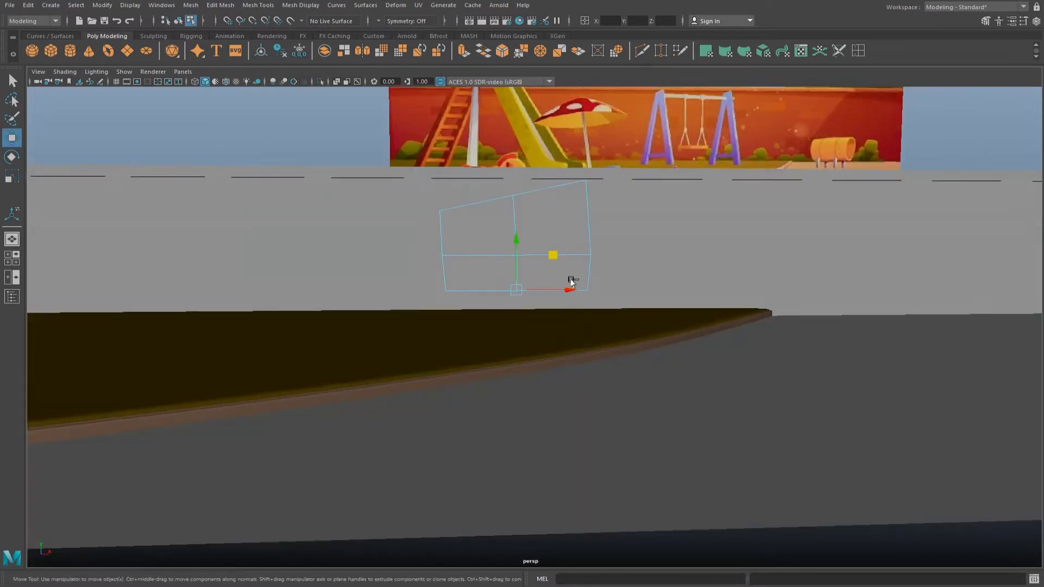
{"action": "left_click_drag", "start_coordinate": [515, 256], "coordinate": [461, 370]}
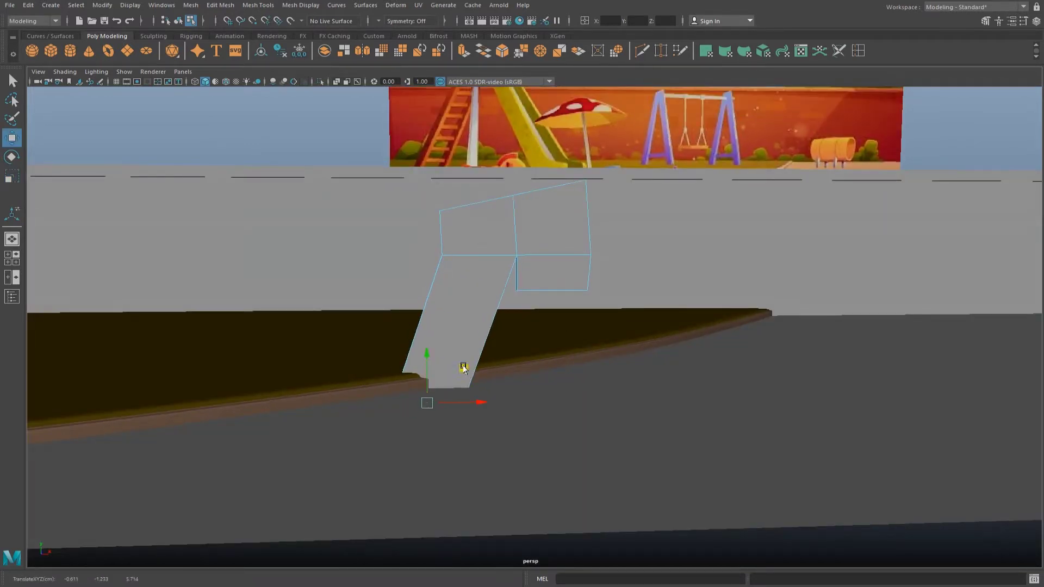
{"action": "left_click", "coordinate": [577, 269]}
{"action": "left_click_drag", "start_coordinate": [556, 230], "coordinate": [604, 332]}
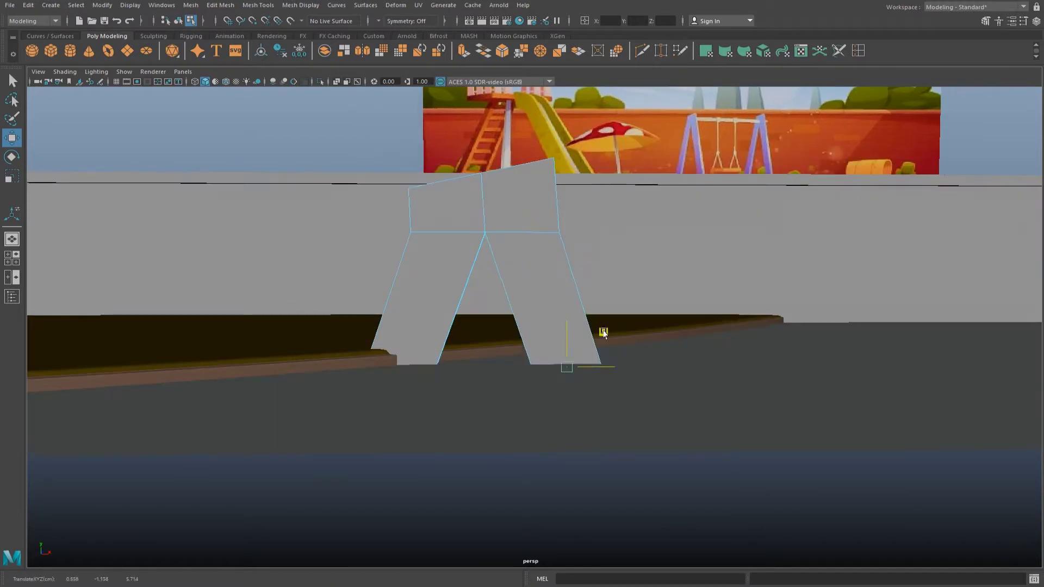
{"action": "key", "text": "F8"}
Raise the wall's two top vertices in the front view to make it taller.
{"action": "key", "text": "space"}
{"action": "key", "text": "space"}
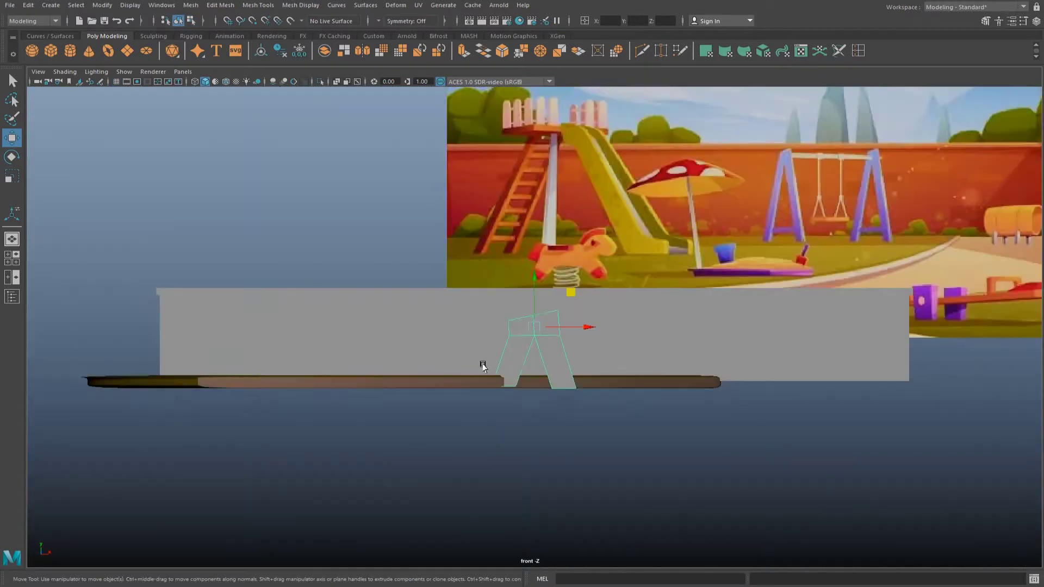
{"action": "scroll", "coordinate": [492, 360], "scroll_direction": "down", "scroll_amount": 3}
{"action": "scroll", "coordinate": [423, 374], "scroll_direction": "up", "scroll_amount": 2}
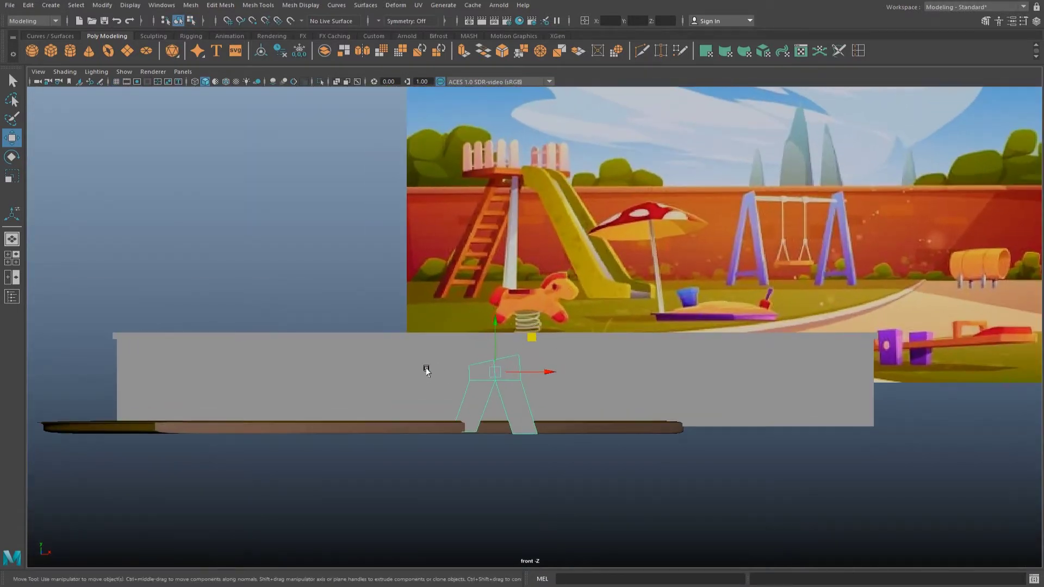
{"action": "scroll", "coordinate": [303, 349], "scroll_direction": "down", "scroll_amount": 3}
{"action": "right_click_drag", "start_coordinate": [321, 350], "coordinate": [324, 301]}
{"action": "left_click_drag", "start_coordinate": [838, 365], "coordinate": [195, 318]}
{"action": "left_click_drag", "start_coordinate": [504, 305], "coordinate": [504, 230]}
{"action": "key", "text": "Down"}
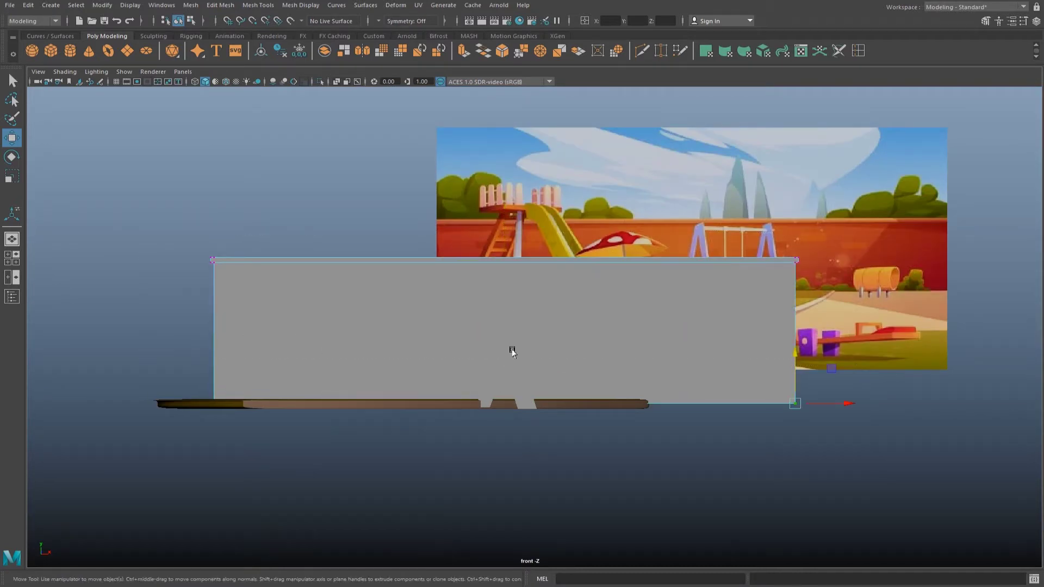
{"action": "right_click_drag", "start_coordinate": [509, 369], "coordinate": [693, 296]}
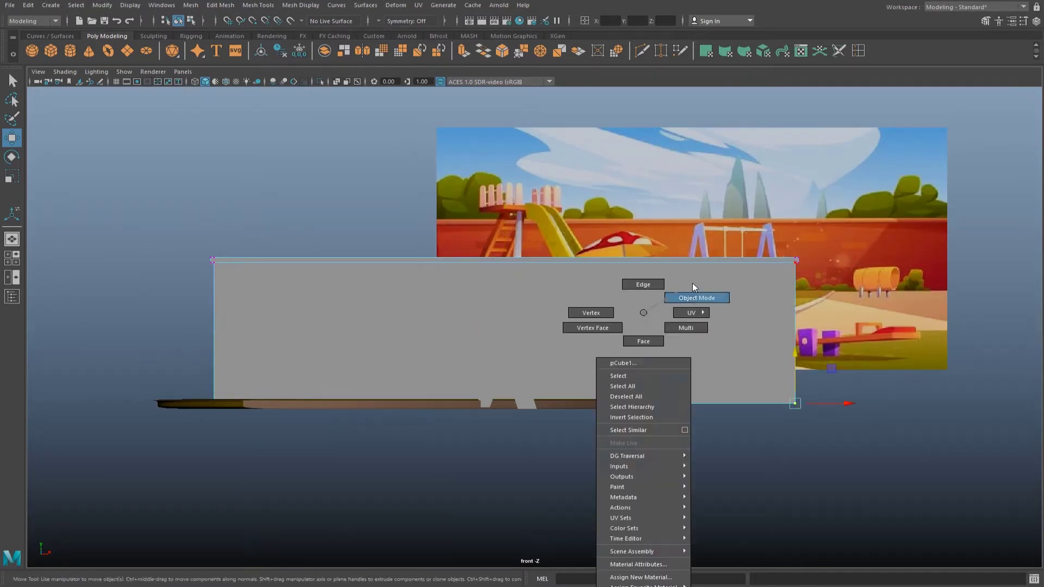
Assign a new aiStandardSurface material to the two-legged frame.
{"action": "right_click", "coordinate": [518, 362]}
{"action": "left_click", "coordinate": [514, 577]}
{"action": "left_click", "coordinate": [398, 273]}
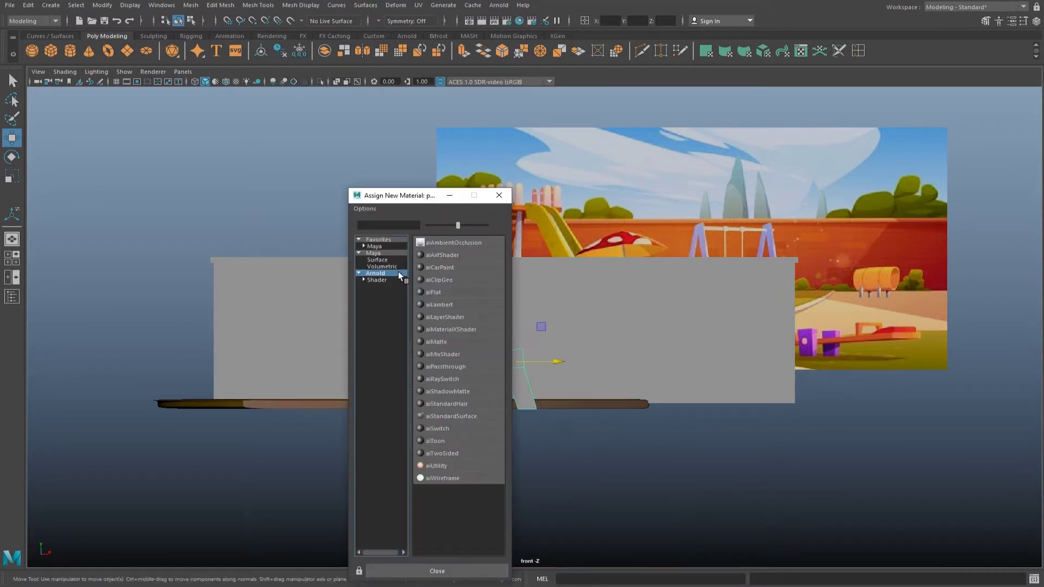
{"action": "left_click", "coordinate": [449, 414]}
{"action": "left_click_drag", "start_coordinate": [803, 82], "coordinate": [354, 83]}
Name the material Purple, give it the swings' lavender from the picture, and close settings.
{"action": "double_click", "coordinate": [393, 145]}
{"action": "type", "text": "Purpl"}
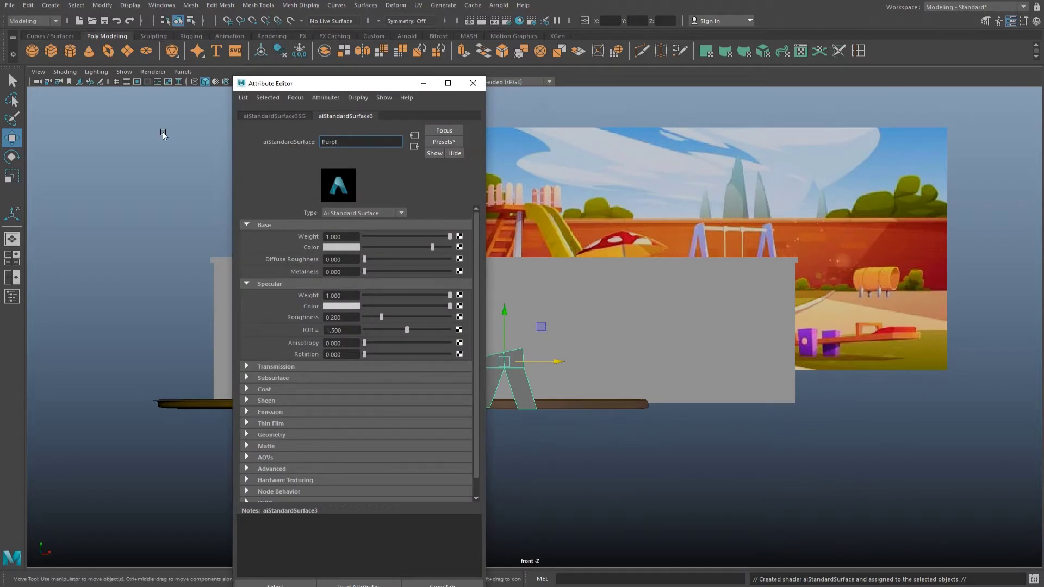
{"action": "type", "text": "e"}
{"action": "key", "text": "Return"}
{"action": "left_click", "coordinate": [337, 247]}
{"action": "left_click", "coordinate": [274, 227]}
{"action": "left_click", "coordinate": [702, 239]}
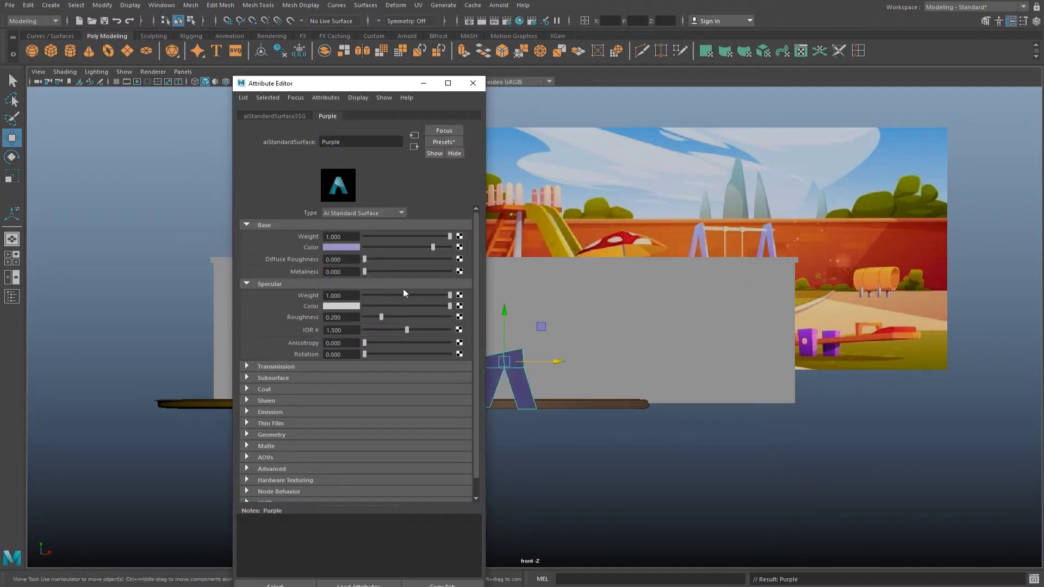
{"action": "left_click", "coordinate": [473, 82]}
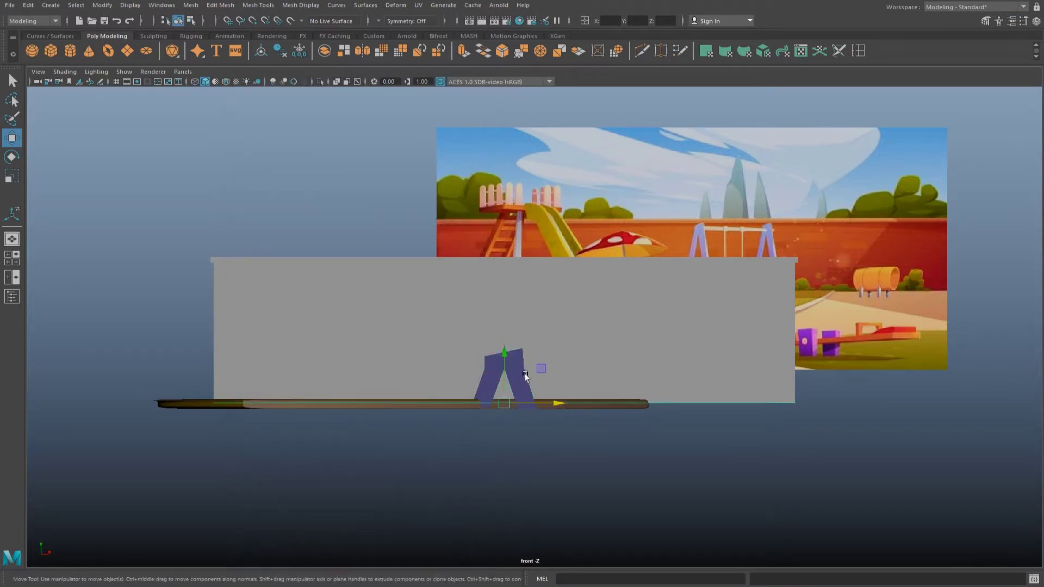
{"action": "mouse_move", "coordinate": [502, 333]}
{"action": "left_mouse_down"}
{"action": "mouse_move", "coordinate": [502, 274]}
{"action": "mouse_move", "coordinate": [528, 304]}
{"action": "left_mouse_up"}
Stretch the purple piece's bottom vertices down and splay them apart into a tall A-frame.
{"action": "scroll", "coordinate": [517, 289], "scroll_direction": "up", "scroll_amount": 2}
{"action": "scroll", "coordinate": [516, 288], "scroll_direction": "up", "scroll_amount": 2}
{"action": "key", "text": "r"}
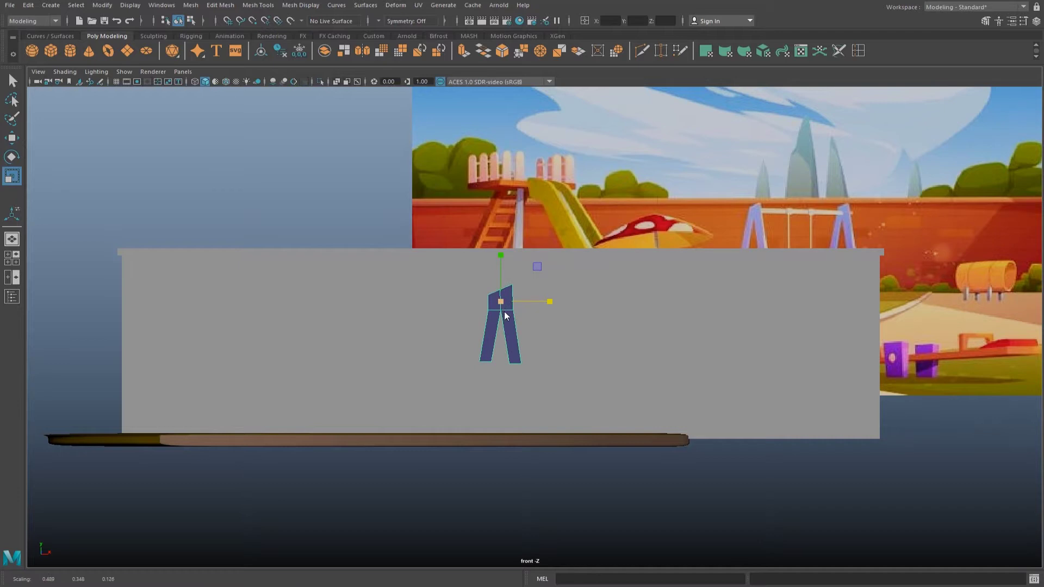
{"action": "key", "text": "w"}
{"action": "mouse_move", "coordinate": [543, 384]}
{"action": "left_mouse_down"}
{"action": "mouse_move", "coordinate": [468, 348]}
{"action": "mouse_move", "coordinate": [495, 383]}
{"action": "left_mouse_up"}
{"action": "mouse_move", "coordinate": [530, 426]}
{"action": "left_mouse_down"}
{"action": "mouse_move", "coordinate": [503, 451]}
{"action": "mouse_move", "coordinate": [595, 443]}
{"action": "left_mouse_up"}
{"action": "mouse_move", "coordinate": [471, 424]}
{"action": "left_mouse_down"}
{"action": "mouse_move", "coordinate": [506, 451]}
{"action": "mouse_move", "coordinate": [506, 442]}
{"action": "left_mouse_up"}
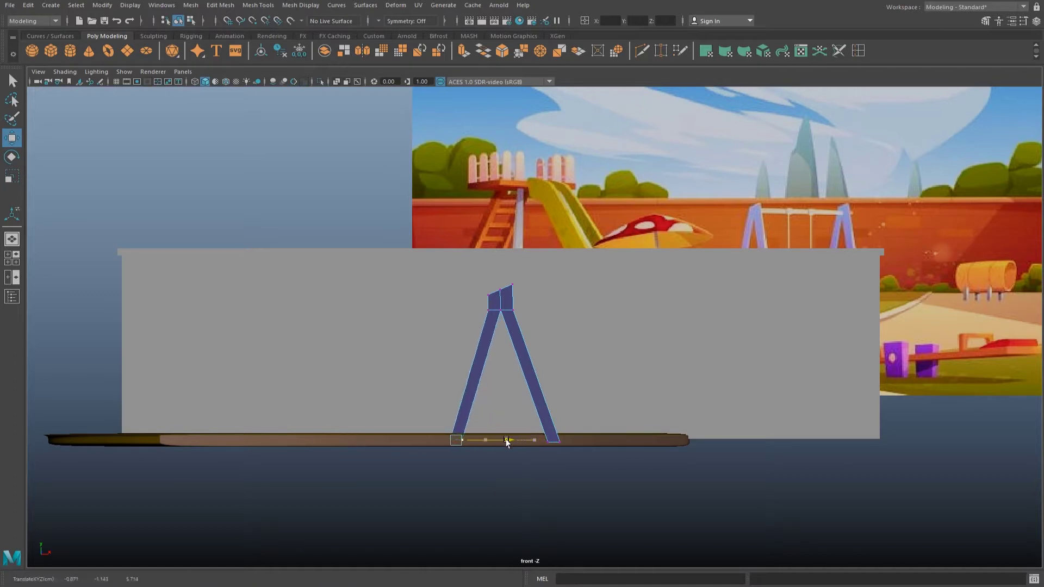
{"action": "right_click_drag", "start_coordinate": [510, 314], "coordinate": [549, 282]}
{"action": "key", "text": "space"}
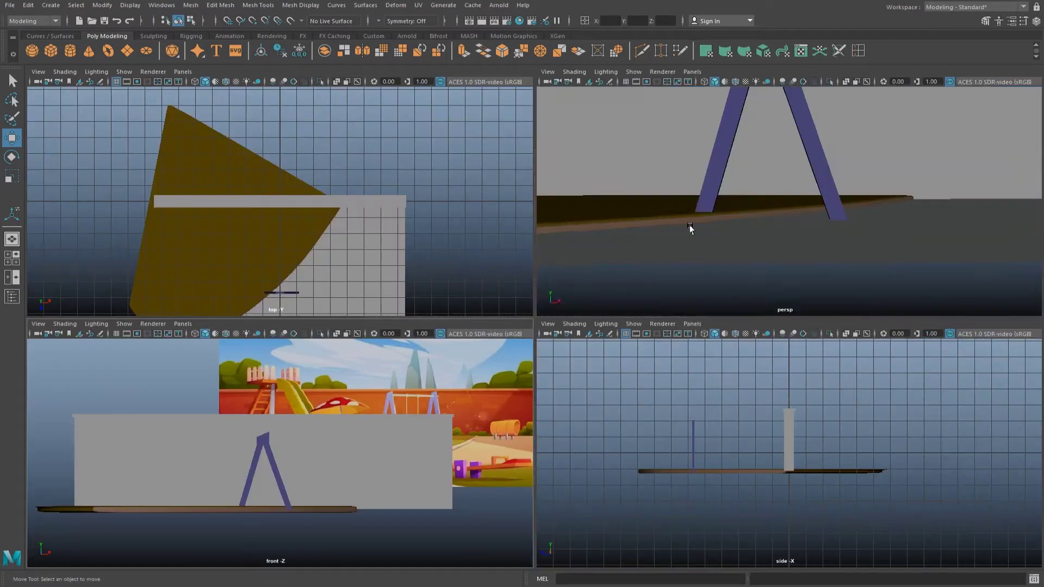
Duplicate the A-frame leg and place the copy opposite the original.
{"action": "key", "text": "space"}
{"action": "mouse_move", "coordinate": [640, 237]}
{"action": "left_mouse_down", "text": "alt"}
{"action": "mouse_move", "coordinate": [580, 282]}
{"action": "mouse_move", "coordinate": [578, 252]}
{"action": "mouse_move", "coordinate": [582, 261]}
{"action": "mouse_move", "coordinate": [541, 259]}
{"action": "mouse_move", "coordinate": [582, 247]}
{"action": "mouse_move", "coordinate": [536, 206]}
{"action": "mouse_move", "coordinate": [461, 242]}
{"action": "mouse_move", "coordinate": [629, 378]}
{"action": "mouse_move", "coordinate": [580, 375]}
{"action": "mouse_move", "coordinate": [575, 322]}
{"action": "mouse_move", "coordinate": [461, 337]}
{"action": "left_mouse_up", "text": "alt"}
{"action": "left_click", "coordinate": [618, 258]}
{"action": "key", "text": "r"}
{"action": "key", "text": "w"}
{"action": "mouse_move", "coordinate": [506, 300]}
{"action": "left_mouse_down", "text": "alt"}
{"action": "mouse_move", "coordinate": [527, 391]}
{"action": "mouse_move", "coordinate": [515, 407]}
{"action": "mouse_move", "coordinate": [510, 338]}
{"action": "mouse_move", "coordinate": [473, 348]}
{"action": "left_mouse_up", "text": "alt"}
Create a new cube between the legs and scale it into a long thin crossbar block.
{"action": "left_click", "coordinate": [60, 56]}
{"action": "key", "text": "r"}
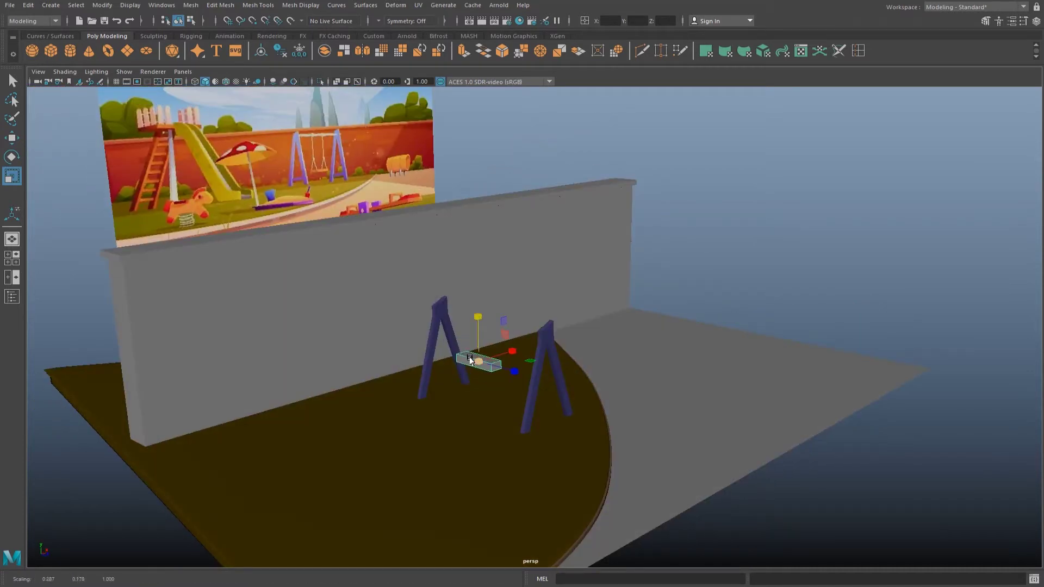
{"action": "right_click_drag", "start_coordinate": [471, 360], "coordinate": [555, 568]}
{"action": "scroll", "coordinate": [475, 318], "scroll_direction": "up", "scroll_amount": 3}
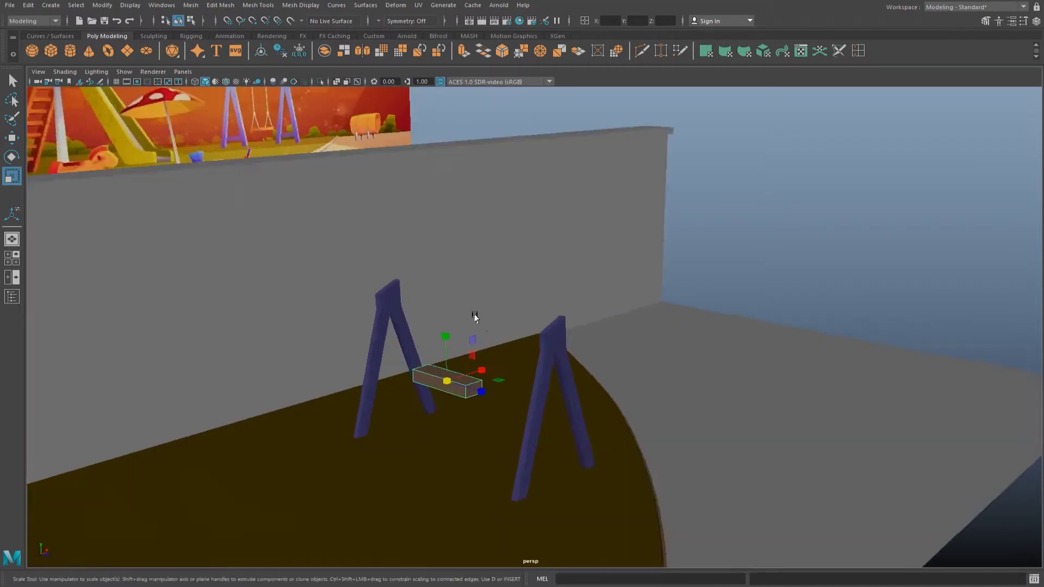
Raise the brown box to the A-frame apex in the front view.
{"action": "key", "text": "space"}
{"action": "key", "text": "space"}
{"action": "scroll", "coordinate": [419, 369], "scroll_direction": "up", "scroll_amount": 3}
{"action": "key", "text": "w"}
{"action": "middle_click_drag", "start_coordinate": [447, 384], "coordinate": [454, 316]}
{"action": "key", "text": "space"}
{"action": "key", "text": "space"}
{"action": "key", "text": "r"}
Stretch the box along X into a crossbar spanning both A-frame tops.
{"action": "key", "text": "w"}
{"action": "left_click_drag", "start_coordinate": [527, 435], "coordinate": [600, 399], "text": "alt"}
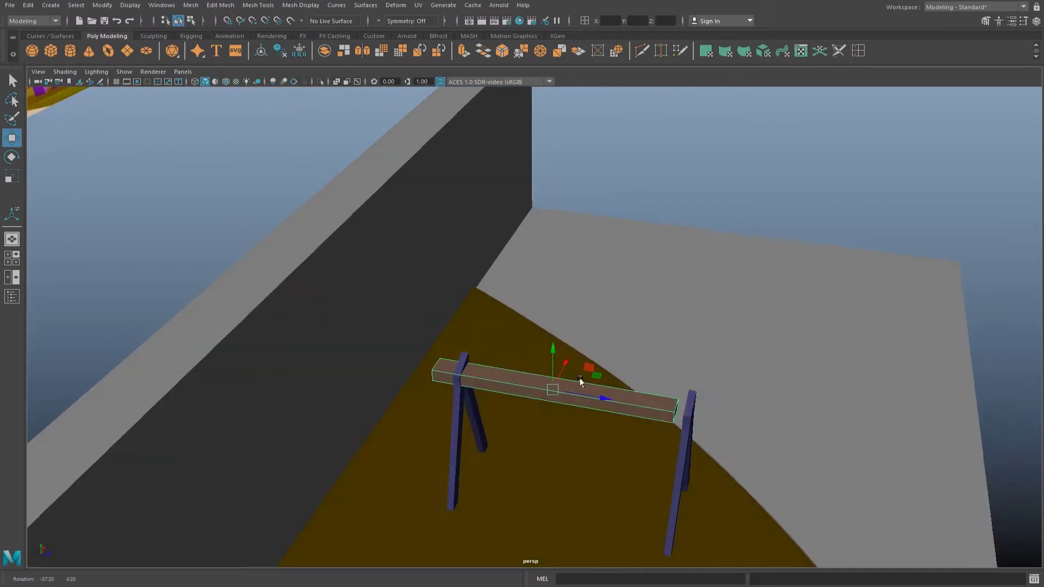
{"action": "key", "text": "r"}
{"action": "mouse_move", "coordinate": [613, 396]}
{"action": "left_mouse_down", "text": "alt"}
{"action": "mouse_move", "coordinate": [496, 366]}
{"action": "mouse_move", "coordinate": [508, 280]}
{"action": "mouse_move", "coordinate": [536, 321]}
{"action": "mouse_move", "coordinate": [525, 359]}
{"action": "left_mouse_up", "text": "alt"}
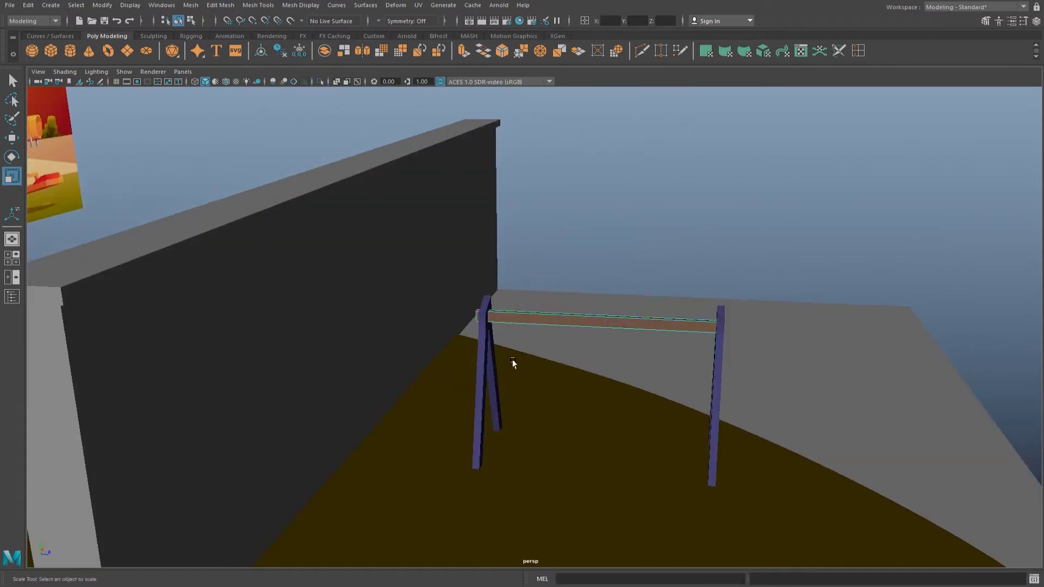
{"action": "key", "text": "w"}
{"action": "scroll", "coordinate": [489, 305], "scroll_direction": "up", "scroll_amount": 4}
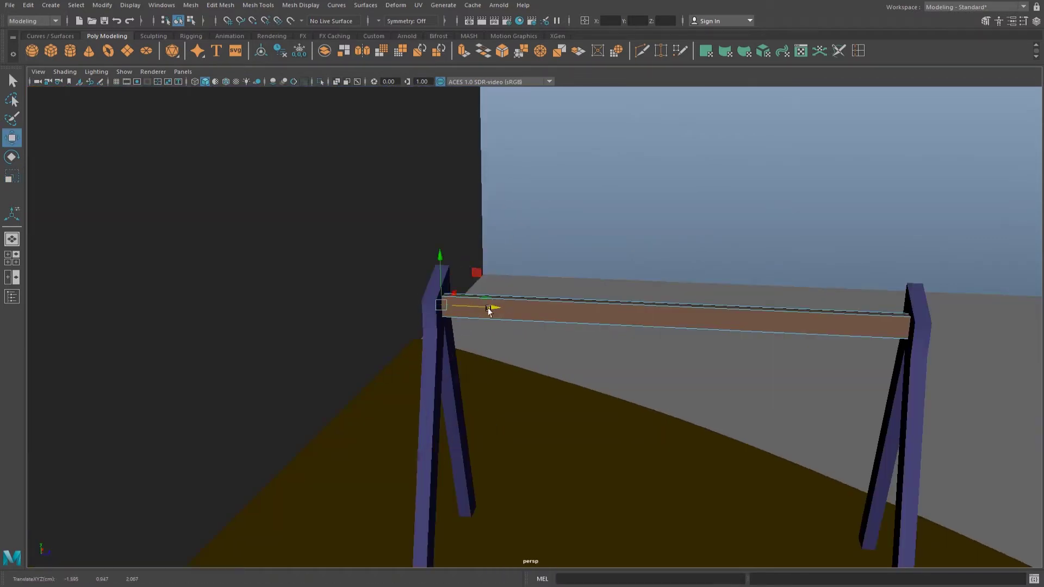
{"action": "scroll", "coordinate": [488, 309], "scroll_direction": "down", "scroll_amount": 5}
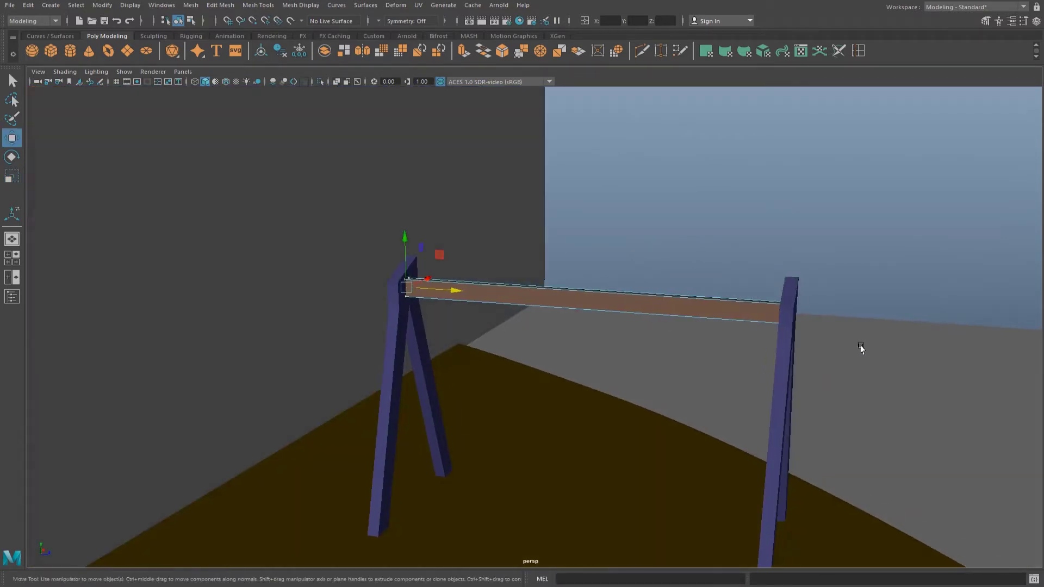
{"action": "left_click", "coordinate": [641, 303]}
{"action": "mouse_move", "coordinate": [757, 228]}
{"action": "left_mouse_down", "text": "alt"}
{"action": "mouse_move", "coordinate": [468, 263]}
{"action": "mouse_move", "coordinate": [526, 257]}
{"action": "left_mouse_up", "text": "alt"}
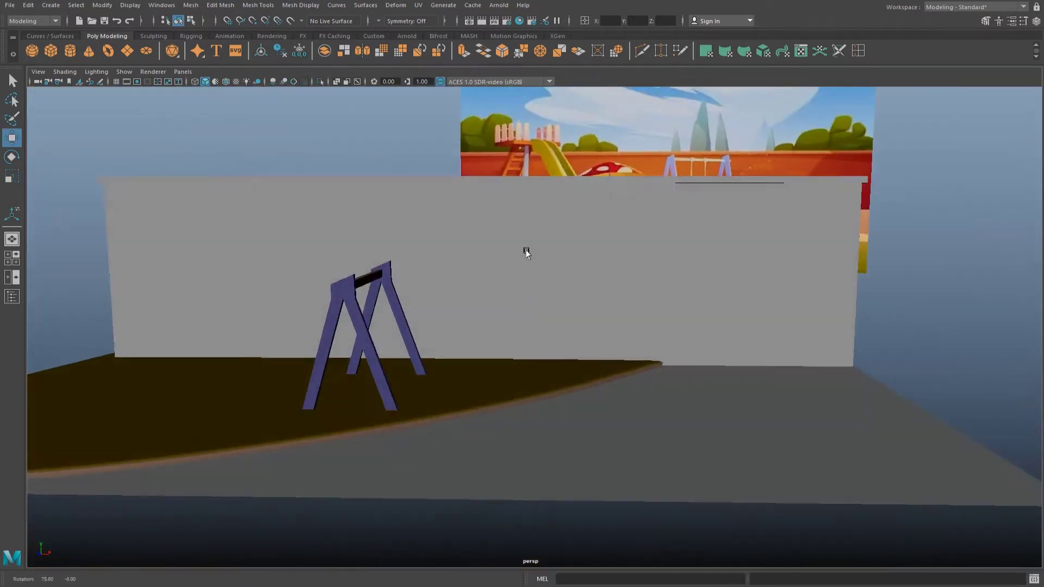
Create a new cube, flatten it into a slab and lower it between the legs.
{"action": "left_click", "coordinate": [50, 50]}
{"action": "left_click_drag", "start_coordinate": [691, 295], "coordinate": [540, 321], "text": "alt"}
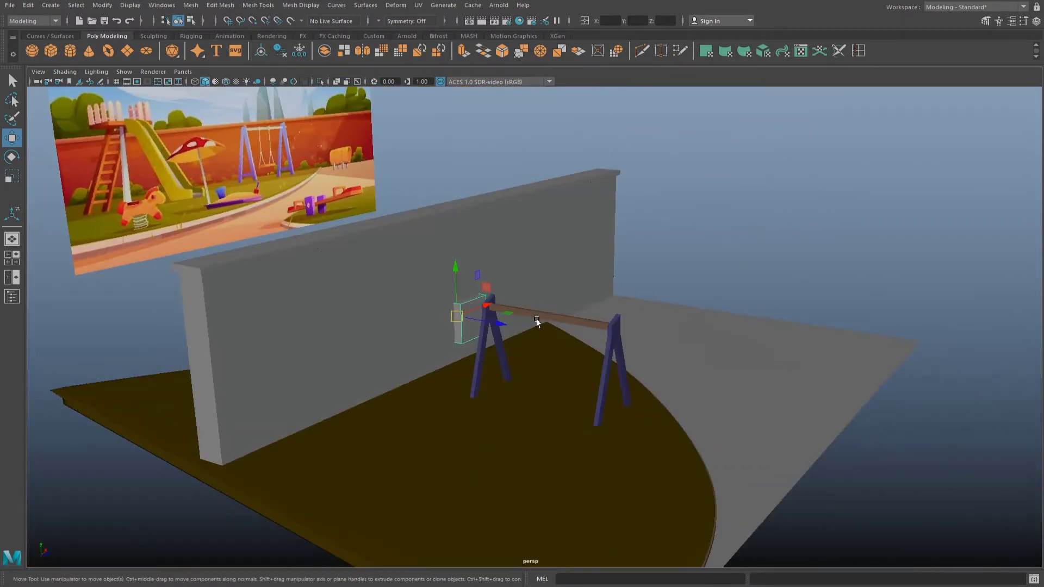
{"action": "mouse_move", "coordinate": [594, 373]}
{"action": "left_mouse_down", "text": "alt"}
{"action": "mouse_move", "coordinate": [585, 346]}
{"action": "mouse_move", "coordinate": [506, 347]}
{"action": "mouse_move", "coordinate": [502, 375]}
{"action": "mouse_move", "coordinate": [553, 371]}
{"action": "mouse_move", "coordinate": [516, 402]}
{"action": "mouse_move", "coordinate": [454, 400]}
{"action": "mouse_move", "coordinate": [364, 422]}
{"action": "mouse_move", "coordinate": [391, 427]}
{"action": "mouse_move", "coordinate": [612, 316]}
{"action": "left_mouse_up", "text": "alt"}
{"action": "key", "text": "r"}
{"action": "key", "text": "w"}
{"action": "mouse_move", "coordinate": [614, 275]}
{"action": "left_mouse_down"}
{"action": "mouse_move", "coordinate": [613, 329]}
{"action": "mouse_move", "coordinate": [536, 327]}
{"action": "mouse_move", "coordinate": [547, 353]}
{"action": "mouse_move", "coordinate": [457, 482]}
{"action": "left_mouse_up"}
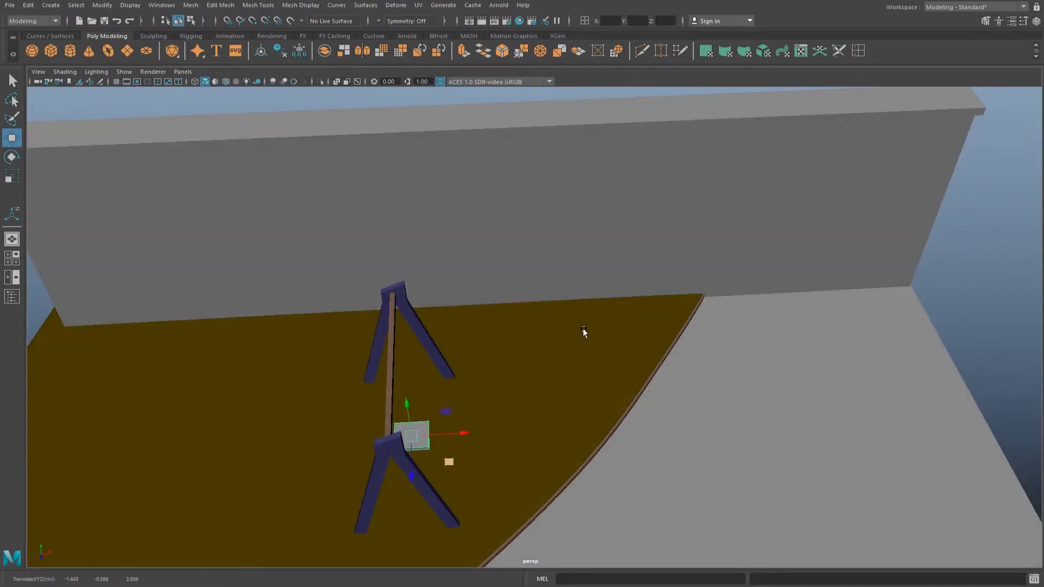
Insert four edge loops across the slab.
{"action": "left_click_drag", "start_coordinate": [582, 331], "coordinate": [619, 310], "text": "alt"}
{"action": "mouse_move", "coordinate": [586, 375]}
{"action": "left_mouse_down", "text": "alt"}
{"action": "mouse_move", "coordinate": [571, 389]}
{"action": "mouse_move", "coordinate": [585, 301]}
{"action": "left_mouse_up", "text": "alt"}
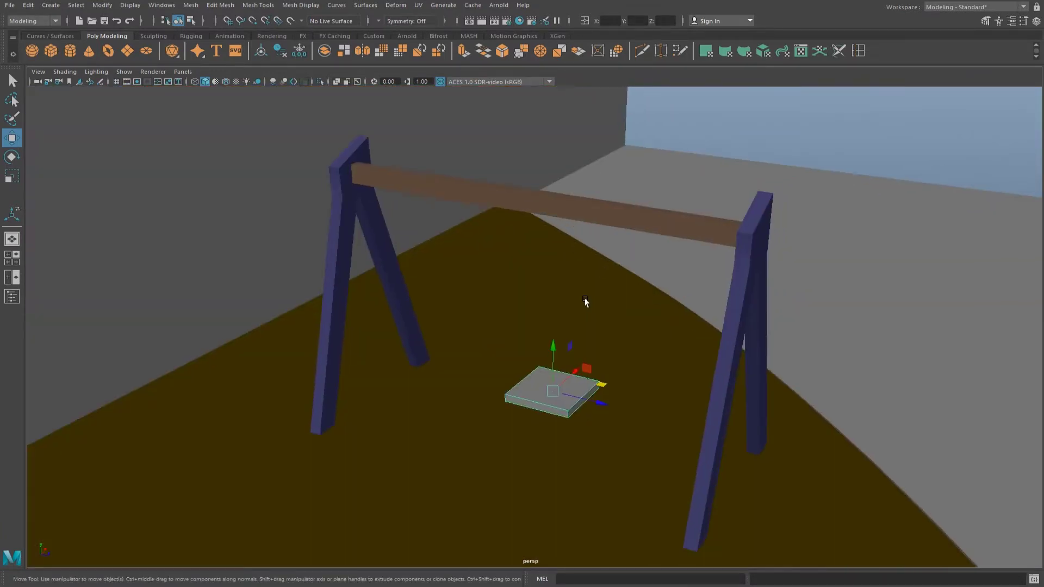
{"action": "scroll", "coordinate": [596, 349], "scroll_direction": "up", "scroll_amount": 5}
{"action": "scroll", "coordinate": [531, 346], "scroll_direction": "up", "scroll_amount": 4}
{"action": "left_click_drag", "start_coordinate": [531, 346], "coordinate": [549, 375], "text": "alt"}
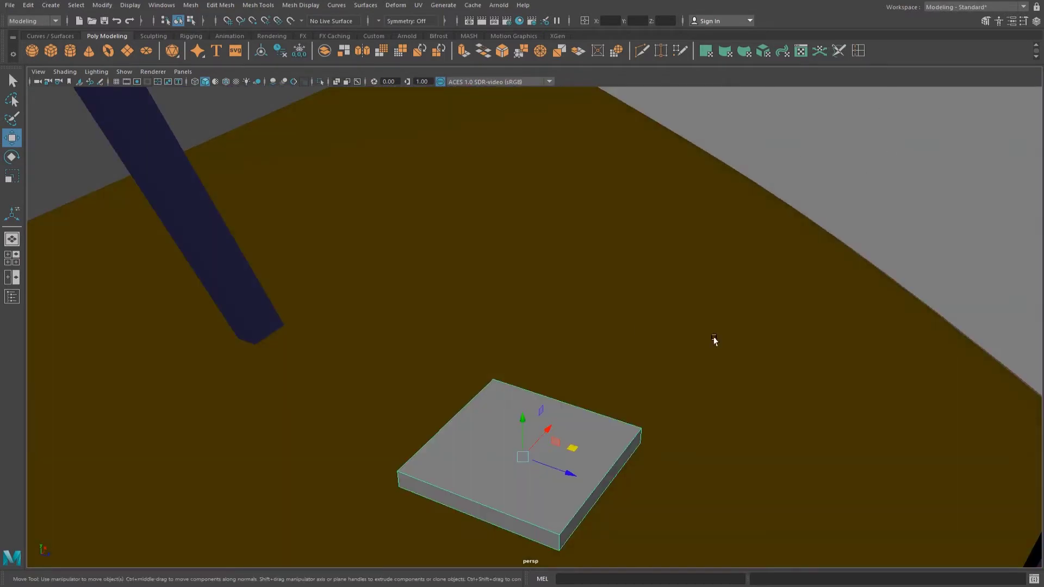
{"action": "right_click_drag", "start_coordinate": [714, 340], "coordinate": [582, 507], "text": "shift"}
{"action": "left_click", "coordinate": [576, 523]}
{"action": "left_click", "coordinate": [585, 501]}
{"action": "left_click", "coordinate": [599, 483]}
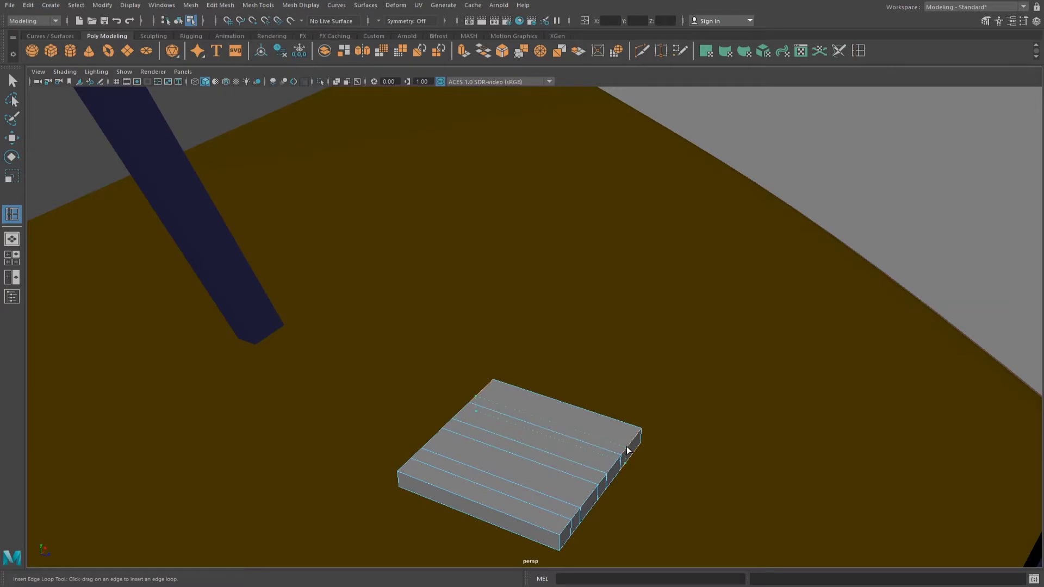
{"action": "left_click", "coordinate": [627, 450]}
Select the slab's ring of side faces and scale them to form a rim.
{"action": "key", "text": "w"}
{"action": "mouse_move", "coordinate": [624, 442]}
{"action": "left_mouse_down", "text": "alt"}
{"action": "mouse_move", "coordinate": [668, 431]}
{"action": "mouse_move", "coordinate": [618, 396]}
{"action": "mouse_move", "coordinate": [697, 376]}
{"action": "left_mouse_up", "text": "alt"}
{"action": "right_click_drag", "start_coordinate": [644, 348], "coordinate": [639, 381]}
{"action": "mouse_move", "coordinate": [639, 380]}
{"action": "left_mouse_down", "text": "alt"}
{"action": "mouse_move", "coordinate": [625, 408]}
{"action": "mouse_move", "coordinate": [379, 422]}
{"action": "mouse_move", "coordinate": [477, 361]}
{"action": "mouse_move", "coordinate": [596, 205]}
{"action": "mouse_move", "coordinate": [608, 260]}
{"action": "mouse_move", "coordinate": [699, 128]}
{"action": "left_mouse_up", "text": "alt"}
{"action": "left_click", "coordinate": [611, 431]}
{"action": "double_click", "coordinate": [377, 424], "text": "shift"}
{"action": "key", "text": "r"}
{"action": "key", "text": "w"}
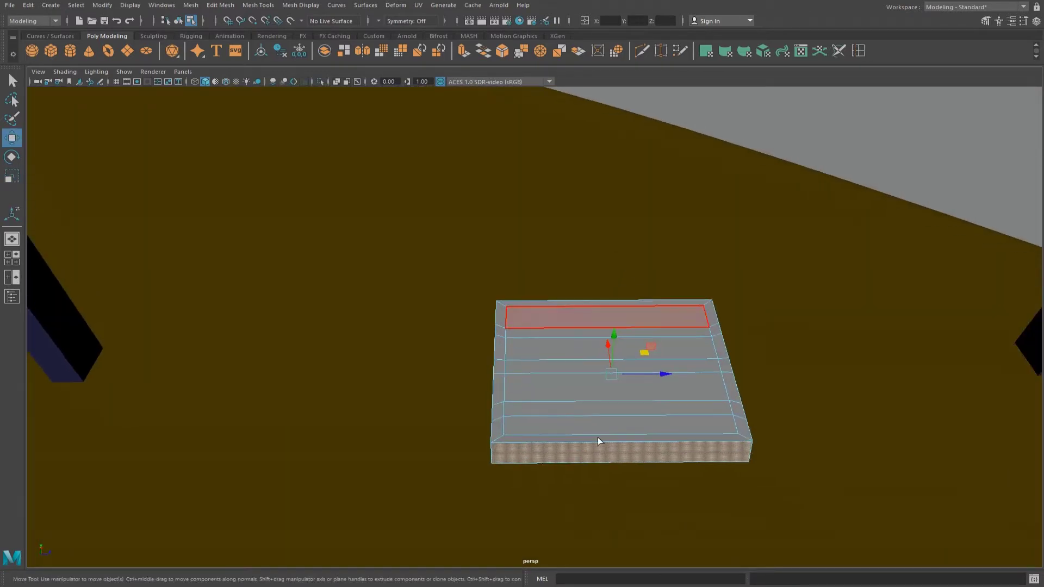
Select several top faces of the slab for recessing.
{"action": "right_click_drag", "start_coordinate": [638, 333], "coordinate": [566, 417], "text": "shift"}
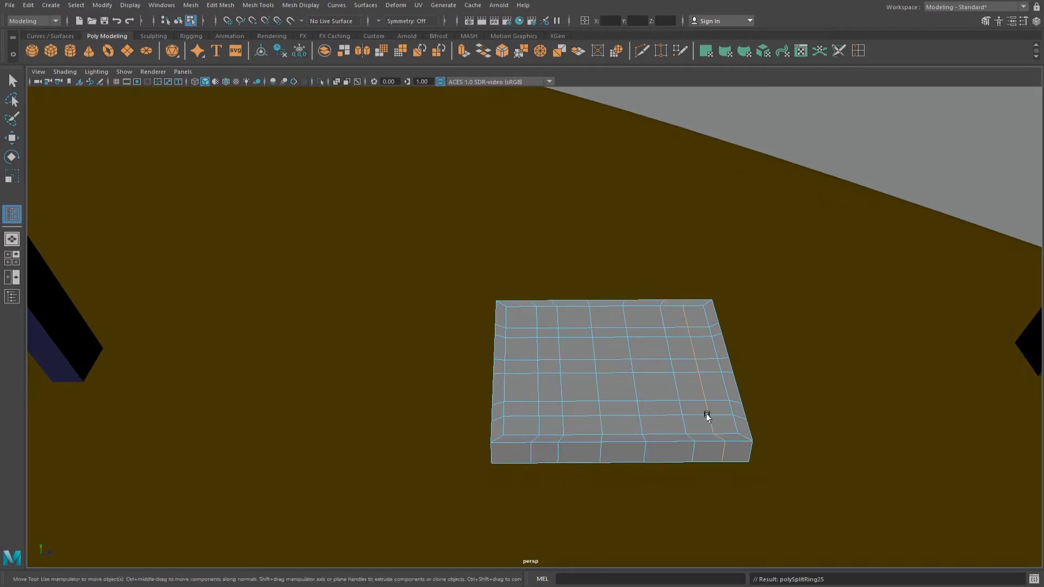
{"action": "left_click_drag", "start_coordinate": [702, 416], "coordinate": [553, 326], "text": "alt"}
{"action": "key", "text": "w"}
{"action": "right_click_drag", "start_coordinate": [513, 315], "coordinate": [513, 338]}
{"action": "left_click", "coordinate": [673, 395]}
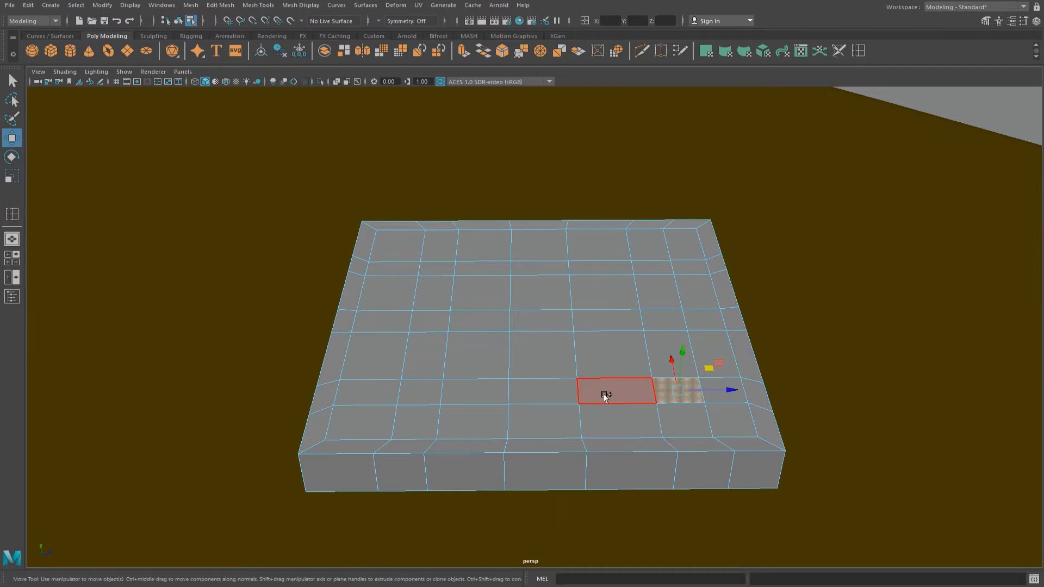
{"action": "left_click", "coordinate": [543, 392], "text": "shift"}
{"action": "left_click", "coordinate": [419, 392], "text": "shift"}
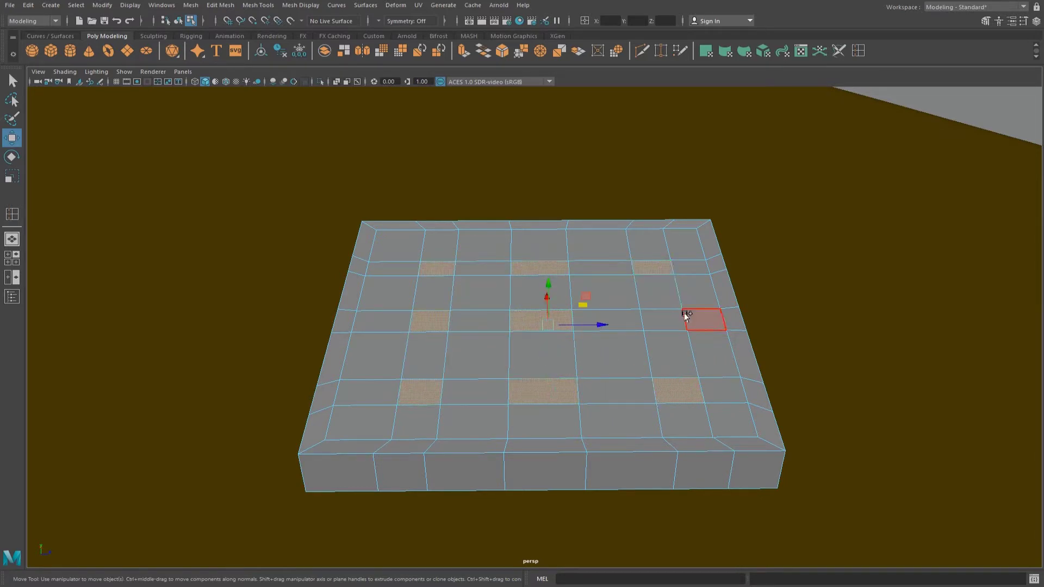
{"action": "left_click", "coordinate": [655, 318], "text": "shift"}
Extrude the selected top faces inward to sink square recesses into the slab.
{"action": "key", "text": "ctrl+e"}
{"action": "mouse_move", "coordinate": [434, 246]}
{"action": "left_mouse_down"}
{"action": "mouse_move", "coordinate": [413, 310]}
{"action": "mouse_move", "coordinate": [608, 282]}
{"action": "left_mouse_up"}
{"action": "scroll", "coordinate": [452, 289], "scroll_direction": "down", "scroll_amount": 5}
{"action": "key", "text": "q"}
{"action": "left_click", "coordinate": [643, 139]}
{"action": "mouse_move", "coordinate": [643, 138]}
{"action": "left_mouse_down", "text": "alt"}
{"action": "mouse_move", "coordinate": [540, 282]}
{"action": "mouse_move", "coordinate": [449, 303]}
{"action": "mouse_move", "coordinate": [536, 302]}
{"action": "mouse_move", "coordinate": [494, 321]}
{"action": "left_mouse_up", "text": "alt"}
Assign a new aiStandardSurface material to the slab.
{"action": "left_click", "coordinate": [494, 321]}
{"action": "right_click_drag", "start_coordinate": [487, 307], "coordinate": [506, 488]}
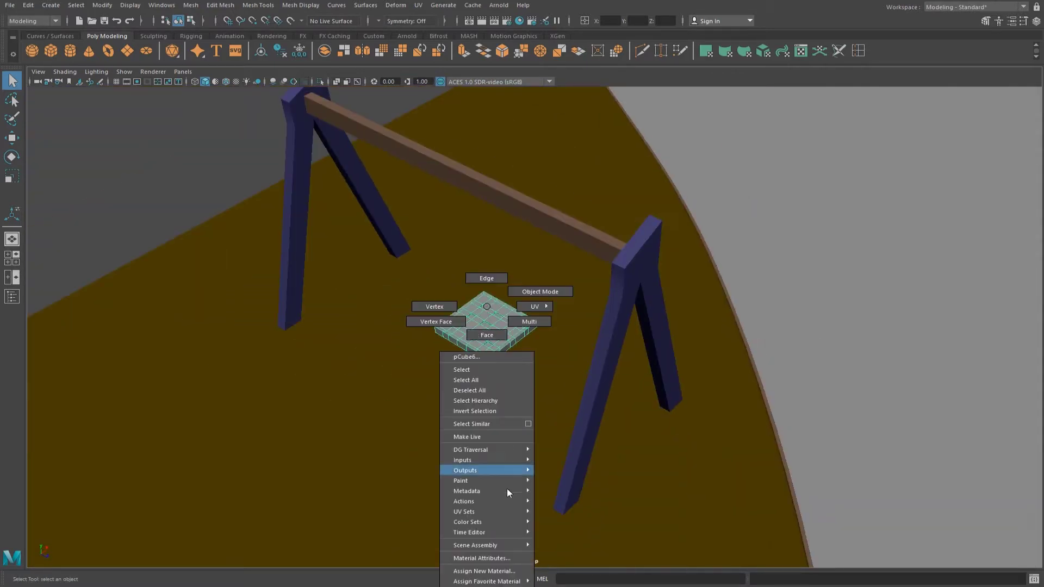
{"action": "right_click_drag", "start_coordinate": [501, 565], "coordinate": [501, 569]}
{"action": "left_click", "coordinate": [403, 275]}
{"action": "left_click", "coordinate": [468, 416]}
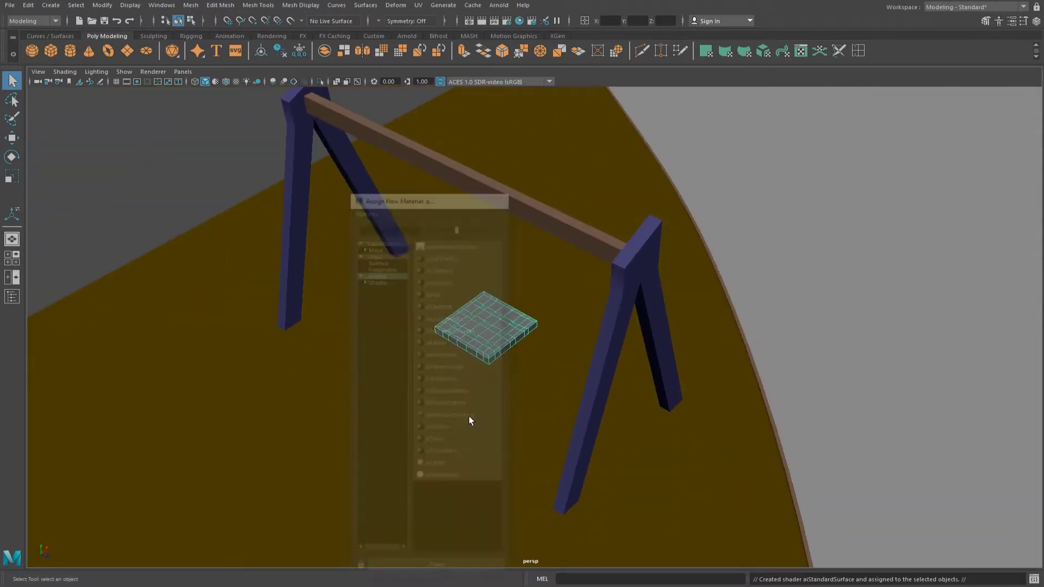
{"action": "mouse_move", "coordinate": [544, 326]}
{"action": "left_mouse_down", "text": "alt"}
{"action": "mouse_move", "coordinate": [635, 246]}
{"action": "mouse_move", "coordinate": [588, 184]}
{"action": "mouse_move", "coordinate": [686, 295]}
{"action": "left_mouse_up", "text": "alt"}
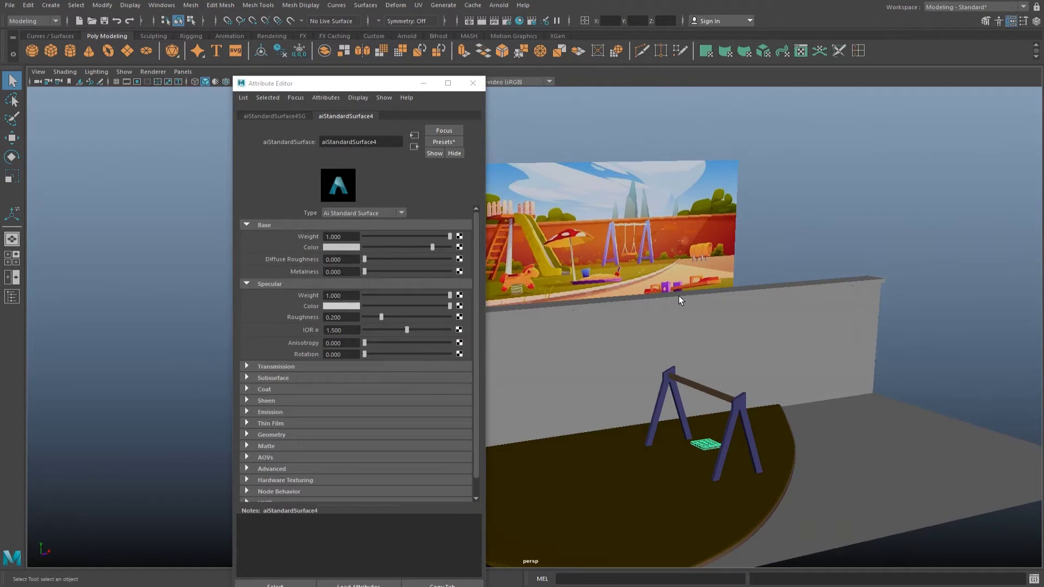
Name the material Wood and sample its orange base colour from the backdrop wall.
{"action": "double_click", "coordinate": [383, 146]}
{"action": "type", "text": "Wood"}
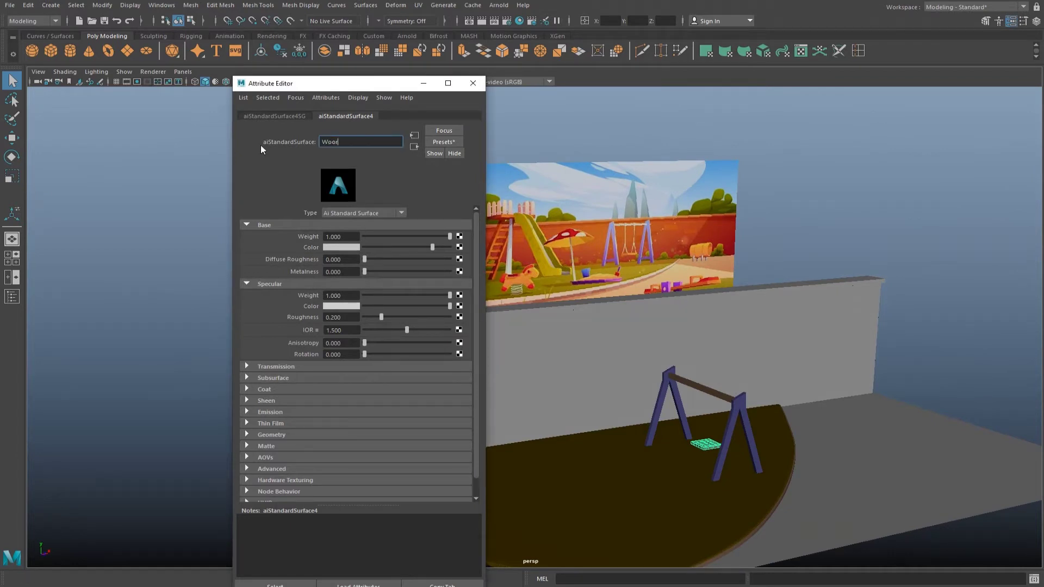
{"action": "key", "text": "Return"}
{"action": "left_click", "coordinate": [341, 247]}
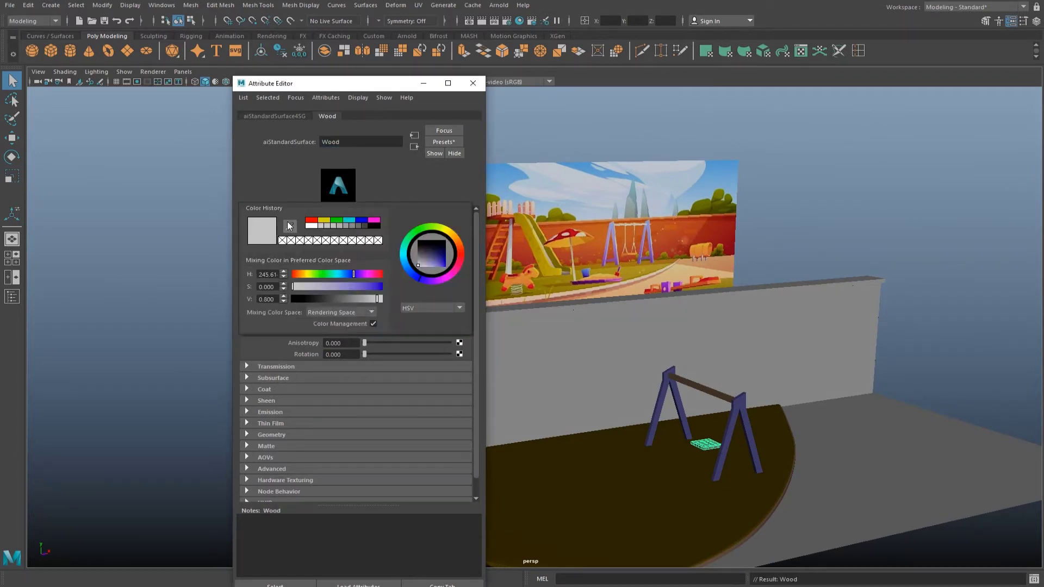
{"action": "left_click", "coordinate": [727, 255]}
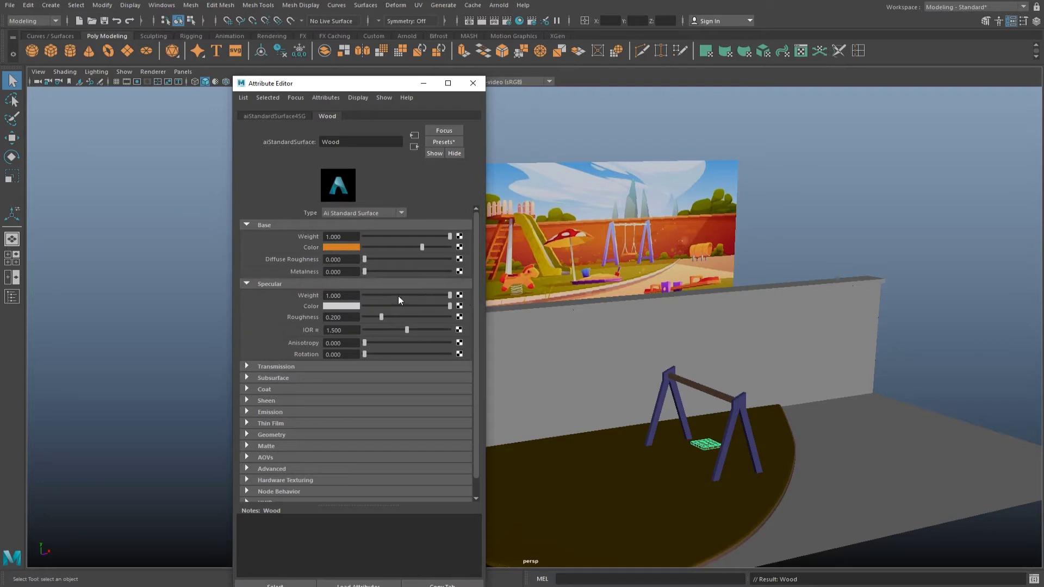
{"action": "left_click", "coordinate": [472, 83]}
Create a new polygon cylinder.
{"action": "scroll", "coordinate": [710, 259], "scroll_direction": "up", "scroll_amount": 2}
{"action": "scroll", "coordinate": [707, 264], "scroll_direction": "up", "scroll_amount": 1}
{"action": "scroll", "coordinate": [708, 271], "scroll_direction": "up", "scroll_amount": 3}
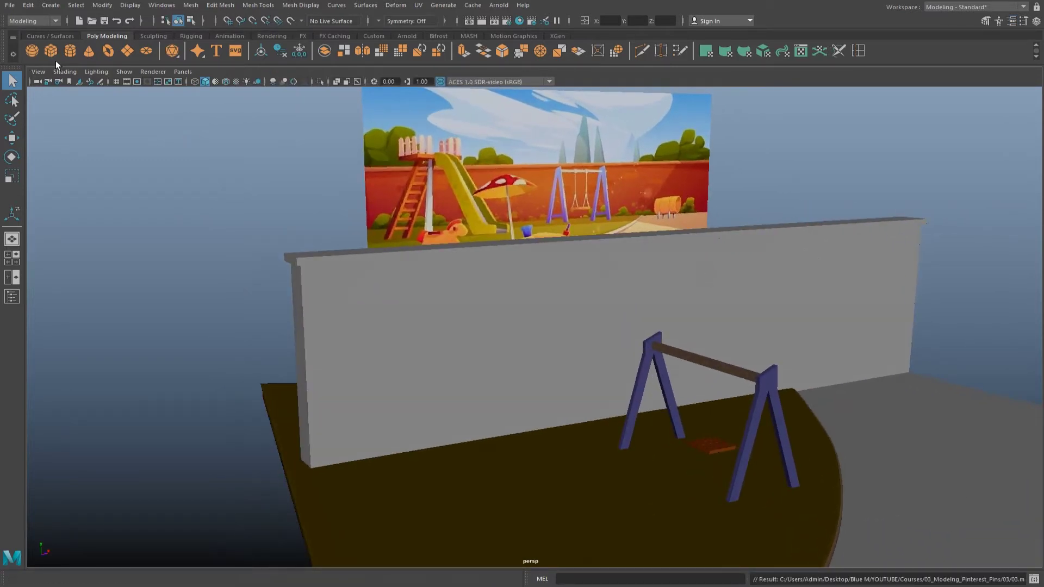
{"action": "left_click", "coordinate": [70, 51]}
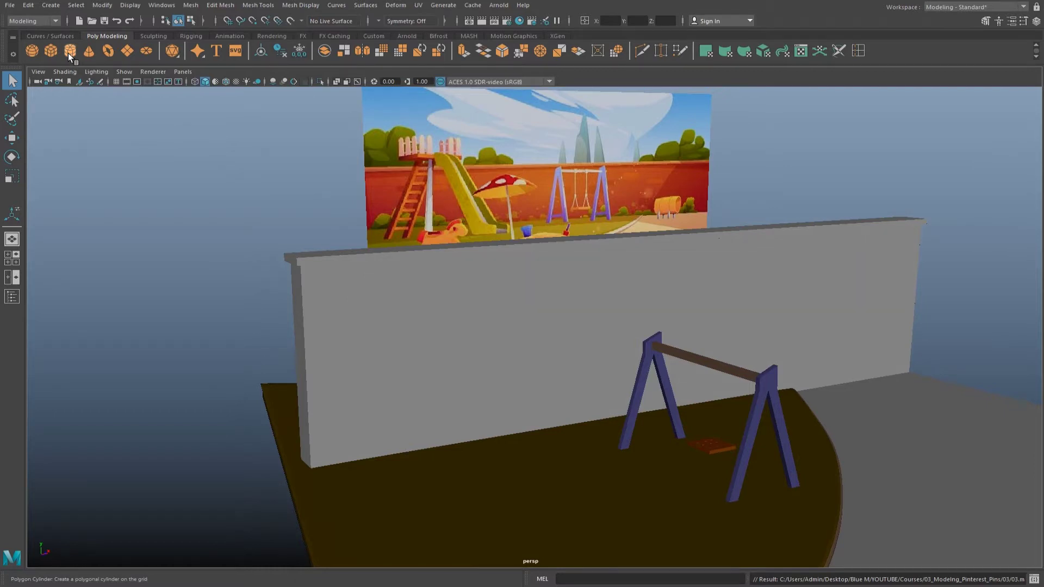
Shrink the cylinder thin and stretch it taller near the swing.
{"action": "mouse_move", "coordinate": [777, 396]}
{"action": "left_mouse_down", "text": "alt"}
{"action": "mouse_move", "coordinate": [636, 272]}
{"action": "mouse_move", "coordinate": [711, 350]}
{"action": "mouse_move", "coordinate": [582, 298]}
{"action": "mouse_move", "coordinate": [531, 241]}
{"action": "left_mouse_up", "text": "alt"}
{"action": "key", "text": "ctrl+z"}
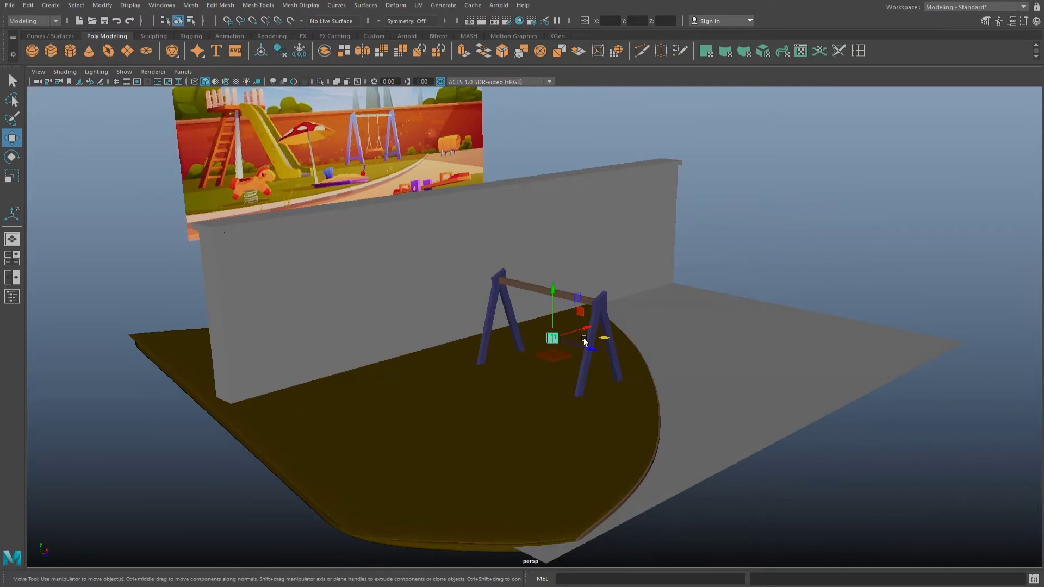
{"action": "scroll", "coordinate": [584, 341], "scroll_direction": "up", "scroll_amount": 5}
{"action": "key", "text": "r"}
{"action": "left_click_drag", "start_coordinate": [584, 341], "coordinate": [513, 375], "text": "alt"}
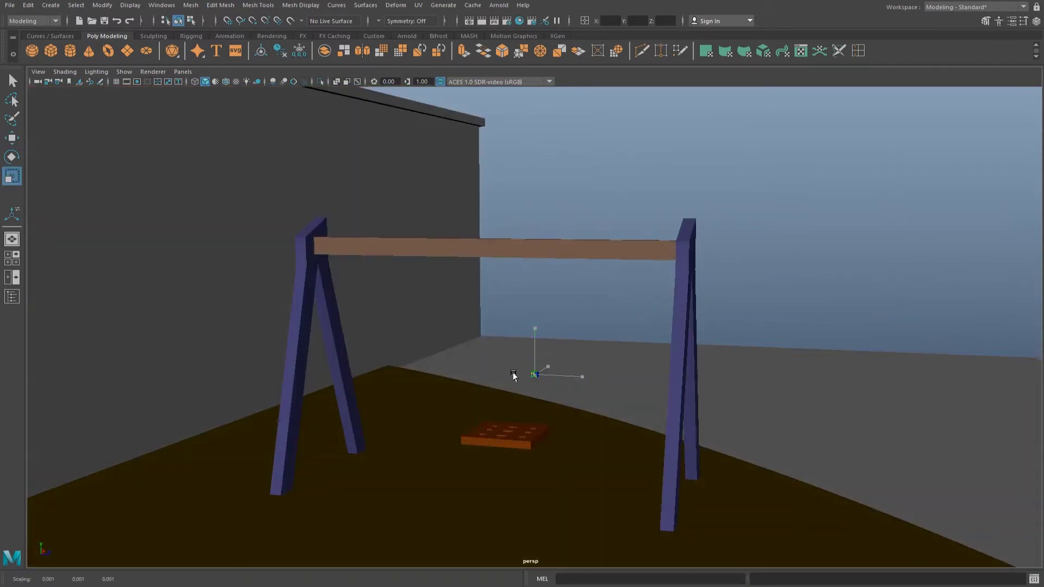
{"action": "left_click_drag", "start_coordinate": [537, 330], "coordinate": [536, 266]}
{"action": "key", "text": "w"}
{"action": "left_click_drag", "start_coordinate": [537, 266], "coordinate": [568, 303], "text": "alt"}
Frame the cylinder in the side view with the grid hidden.
{"action": "right_click", "coordinate": [519, 379]}
{"action": "key", "text": "space"}
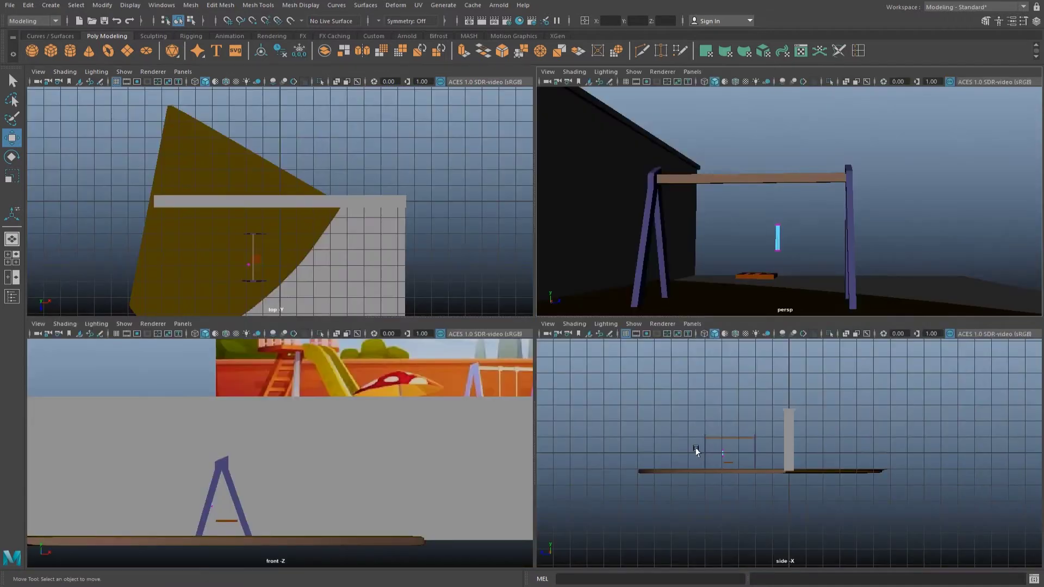
{"action": "key", "text": "space"}
{"action": "key", "text": "f"}
{"action": "scroll", "coordinate": [522, 373], "scroll_direction": "down", "scroll_amount": 8}
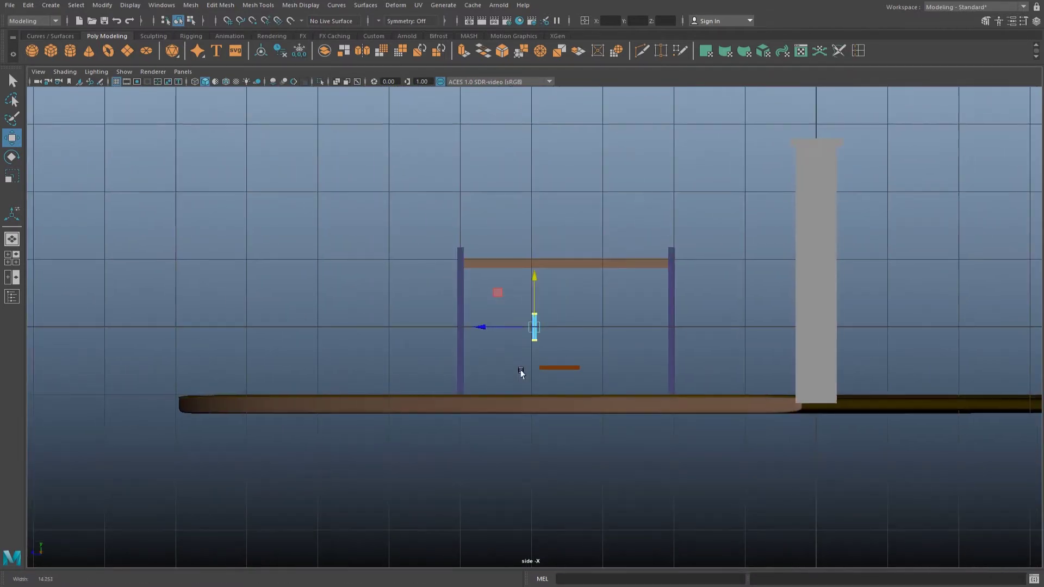
{"action": "scroll", "coordinate": [599, 380], "scroll_direction": "up", "scroll_amount": 3}
{"action": "left_click", "coordinate": [116, 82]}
{"action": "middle_click_drag", "start_coordinate": [542, 332], "coordinate": [459, 337], "text": "alt"}
Place the cylinder under the beam, stretch its top up to it, and slide it along the beam.
{"action": "middle_click_drag", "start_coordinate": [414, 298], "coordinate": [434, 352]}
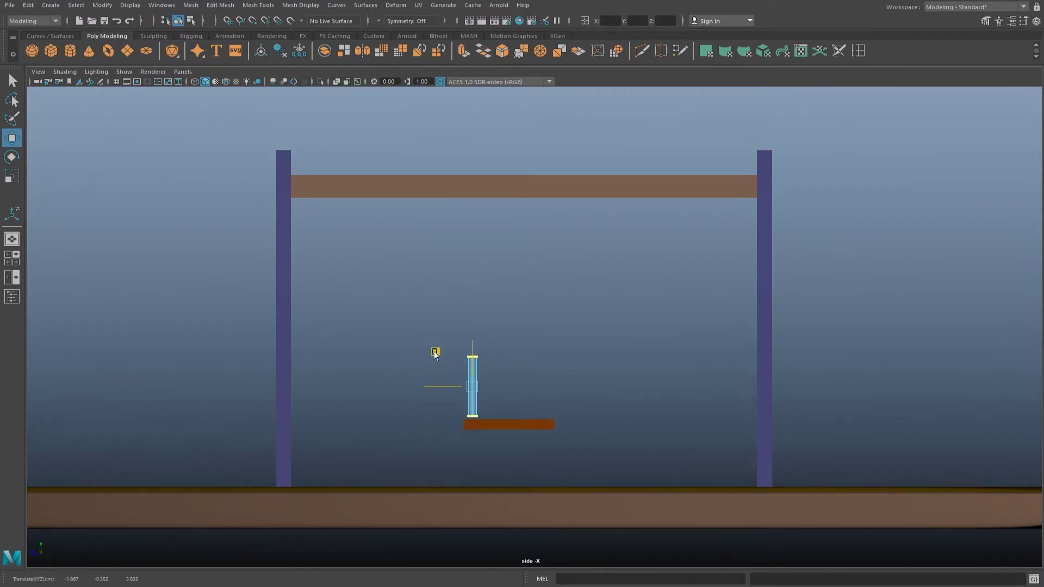
{"action": "middle_click_drag", "start_coordinate": [436, 317], "coordinate": [436, 312]}
{"action": "left_click_drag", "start_coordinate": [475, 277], "coordinate": [494, 148]}
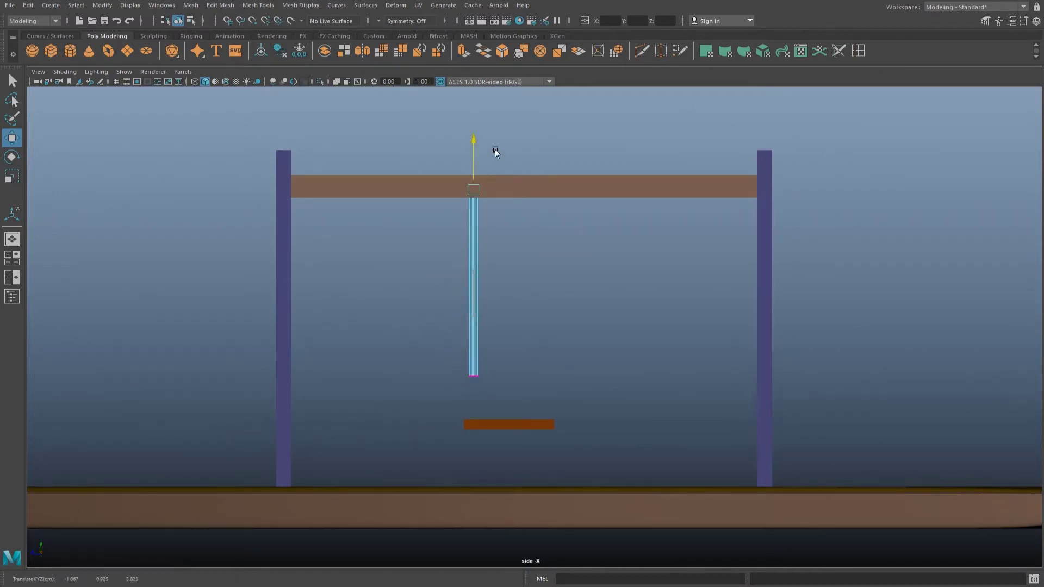
{"action": "key", "text": "r"}
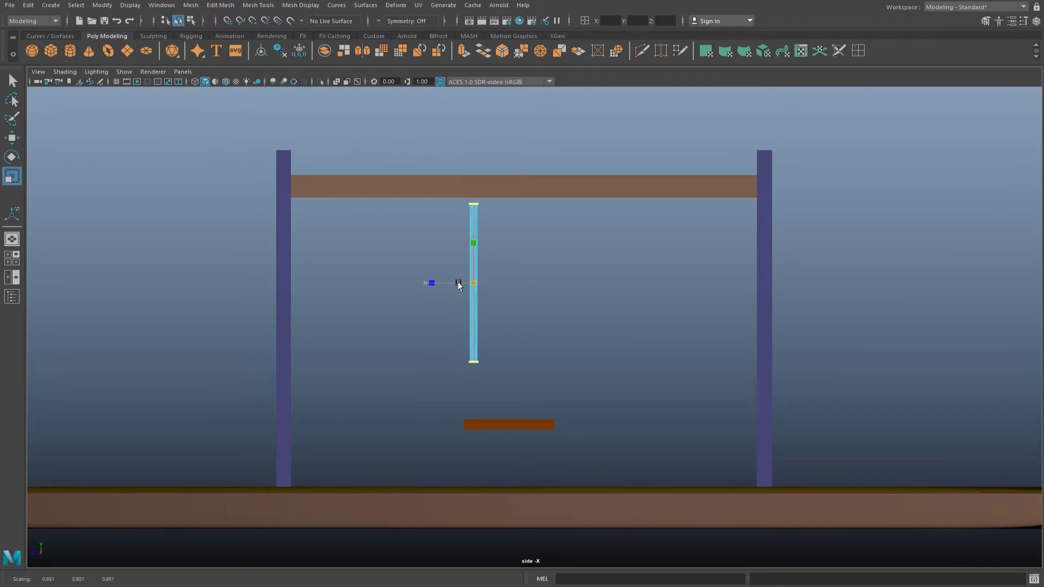
{"action": "left_click", "coordinate": [473, 322]}
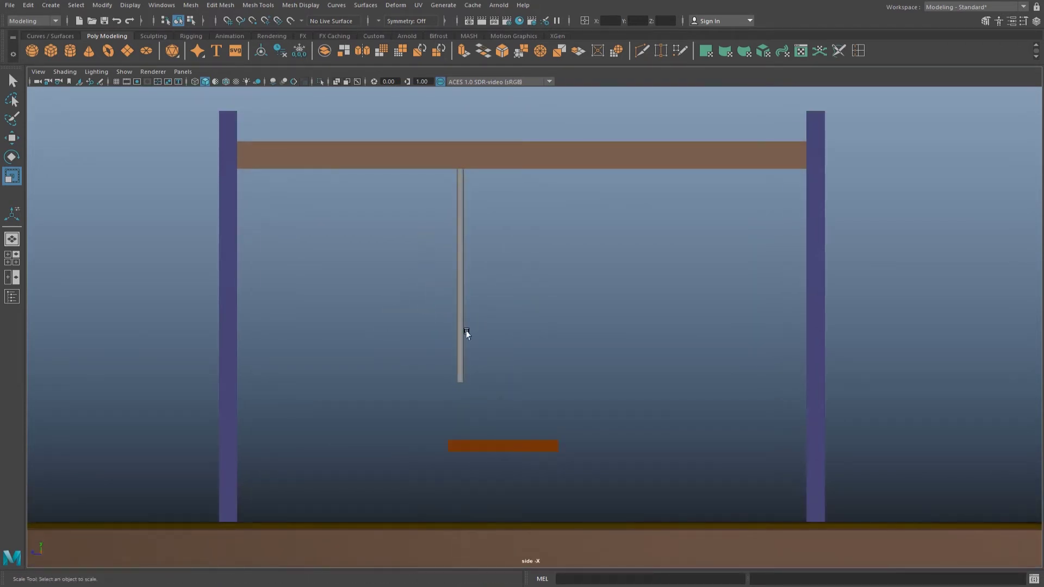
{"action": "key", "text": "space"}
{"action": "key", "text": "space"}
{"action": "mouse_move", "coordinate": [683, 217]}
{"action": "left_mouse_down", "text": "alt"}
{"action": "mouse_move", "coordinate": [574, 342]}
{"action": "mouse_move", "coordinate": [624, 221]}
{"action": "mouse_move", "coordinate": [589, 302]}
{"action": "left_mouse_up", "text": "alt"}
{"action": "scroll", "coordinate": [564, 407], "scroll_direction": "up", "scroll_amount": 2}
{"action": "mouse_move", "coordinate": [563, 407]}
{"action": "left_mouse_down", "text": "alt"}
{"action": "mouse_move", "coordinate": [576, 349]}
{"action": "mouse_move", "coordinate": [590, 391]}
{"action": "mouse_move", "coordinate": [606, 391]}
{"action": "mouse_move", "coordinate": [608, 366]}
{"action": "left_mouse_up", "text": "alt"}
Slide the rope along X in the top view and centre its pivot.
{"action": "key", "text": "w"}
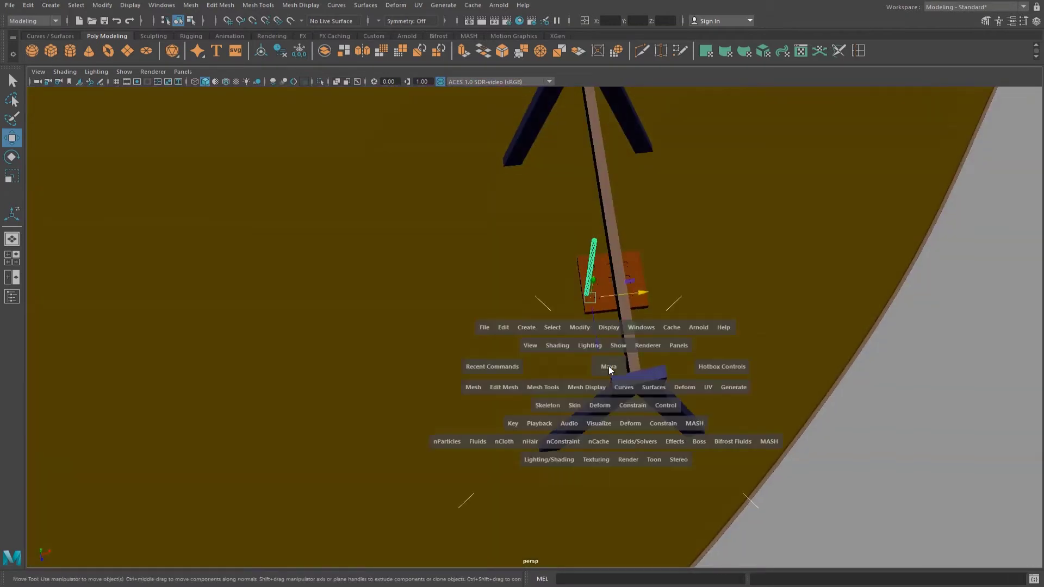
{"action": "key", "text": "space"}
{"action": "key", "text": "space"}
{"action": "left_click_drag", "start_coordinate": [591, 451], "coordinate": [698, 448]}
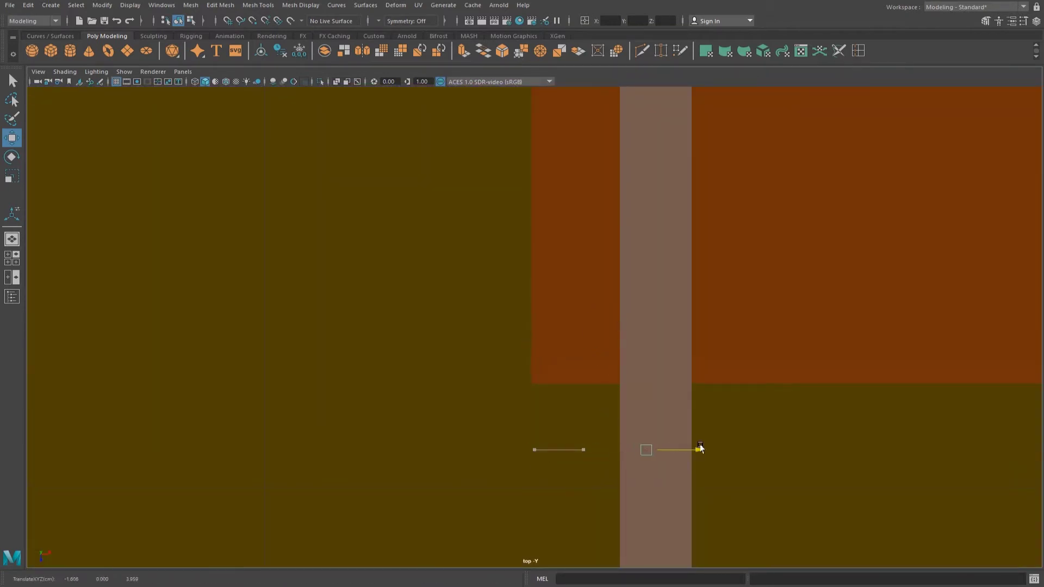
{"action": "key", "text": "space"}
{"action": "mouse_move", "coordinate": [768, 252]}
{"action": "left_mouse_down", "text": "alt"}
{"action": "mouse_move", "coordinate": [717, 249]}
{"action": "mouse_move", "coordinate": [548, 344]}
{"action": "mouse_move", "coordinate": [562, 293]}
{"action": "left_mouse_up", "text": "alt"}
{"action": "left_click", "coordinate": [102, 5]}
{"action": "left_click", "coordinate": [151, 72]}
{"action": "mouse_move", "coordinate": [599, 415]}
{"action": "left_mouse_down", "text": "alt"}
{"action": "mouse_move", "coordinate": [618, 368]}
{"action": "mouse_move", "coordinate": [507, 366]}
{"action": "mouse_move", "coordinate": [477, 214]}
{"action": "mouse_move", "coordinate": [508, 296]}
{"action": "mouse_move", "coordinate": [484, 318]}
{"action": "mouse_move", "coordinate": [508, 298]}
{"action": "mouse_move", "coordinate": [483, 266]}
{"action": "mouse_move", "coordinate": [343, 235]}
{"action": "mouse_move", "coordinate": [489, 354]}
{"action": "mouse_move", "coordinate": [477, 402]}
{"action": "left_mouse_up", "text": "alt"}
{"action": "scroll", "coordinate": [481, 318], "scroll_direction": "down", "scroll_amount": 5}
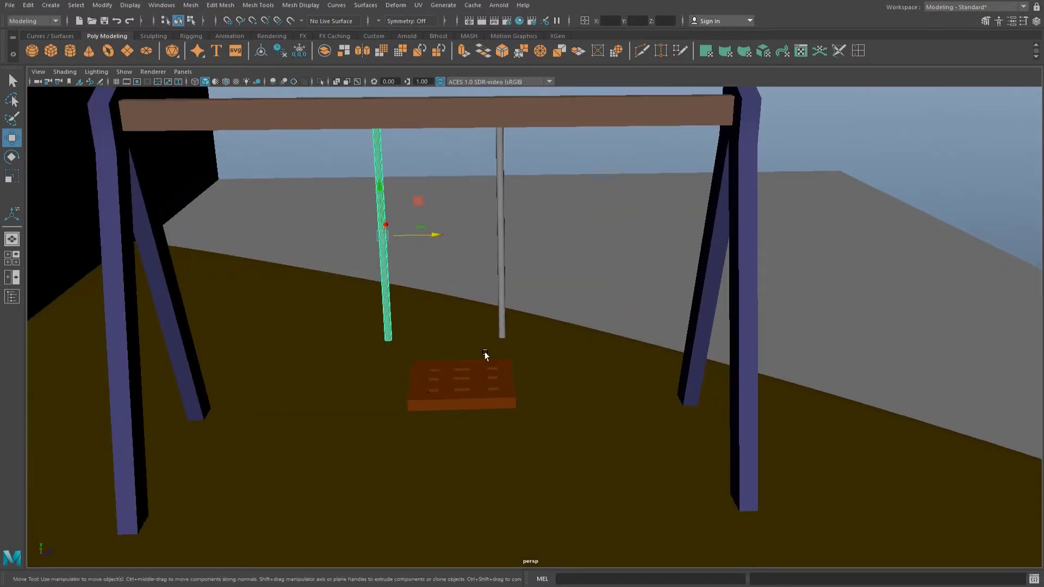
Turn on X-Ray and centre the seat plate under the ropes.
{"action": "left_click", "coordinate": [478, 380]}
{"action": "key", "text": "space"}
{"action": "key", "text": "space"}
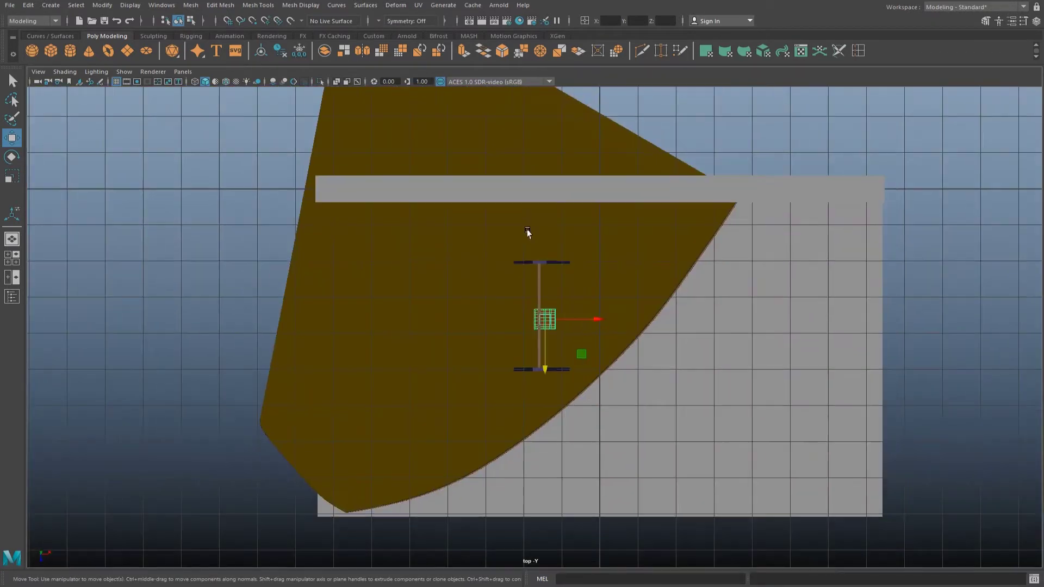
{"action": "scroll", "coordinate": [577, 321], "scroll_direction": "up", "scroll_amount": 2}
{"action": "scroll", "coordinate": [582, 314], "scroll_direction": "up", "scroll_amount": 2}
{"action": "scroll", "coordinate": [595, 306], "scroll_direction": "up", "scroll_amount": 2}
{"action": "scroll", "coordinate": [546, 194], "scroll_direction": "down", "scroll_amount": 5}
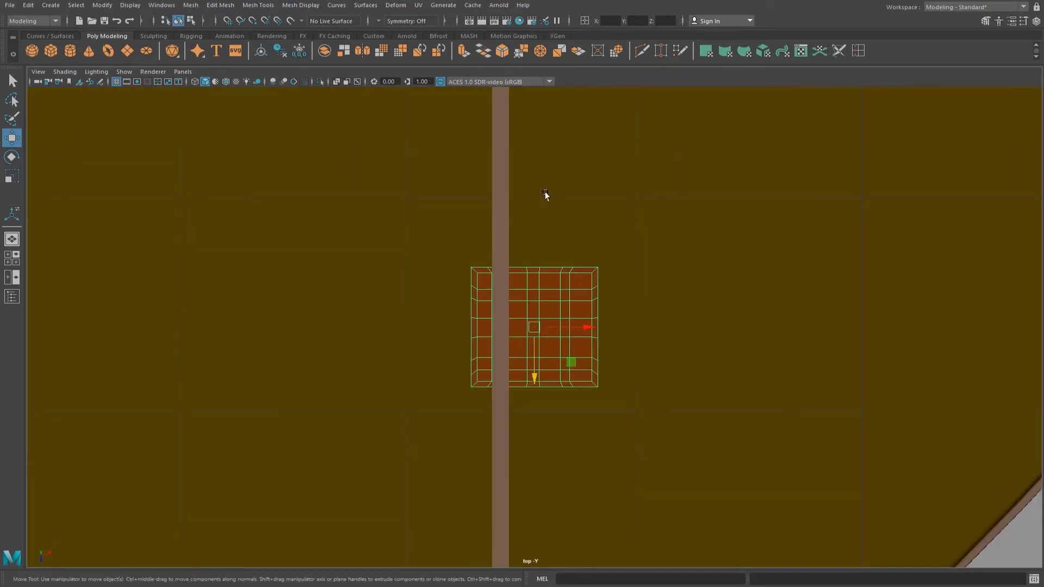
{"action": "left_click", "coordinate": [336, 82]}
{"action": "left_click_drag", "start_coordinate": [569, 363], "coordinate": [540, 357]}
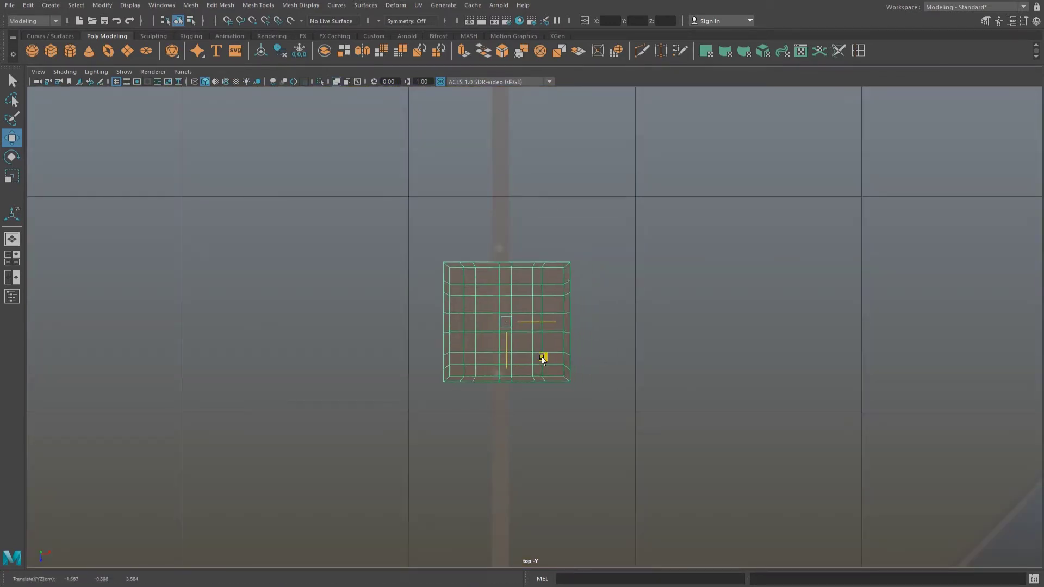
Shift the seat plate's top rows of vertices upward.
{"action": "key", "text": "F9"}
{"action": "left_click_drag", "start_coordinate": [329, 215], "coordinate": [329, 215]}
{"action": "left_click_drag", "start_coordinate": [501, 328], "coordinate": [506, 319]}
{"action": "left_click_drag", "start_coordinate": [586, 344], "coordinate": [382, 306]}
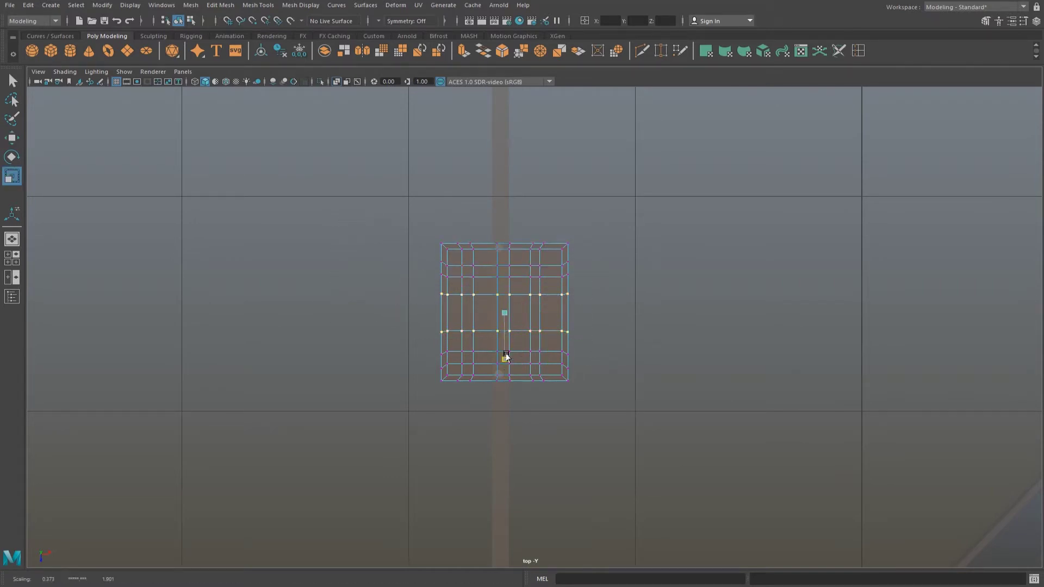
{"action": "key", "text": "space"}
{"action": "key", "text": "space"}
{"action": "right_click_drag", "start_coordinate": [468, 250], "coordinate": [558, 240]}
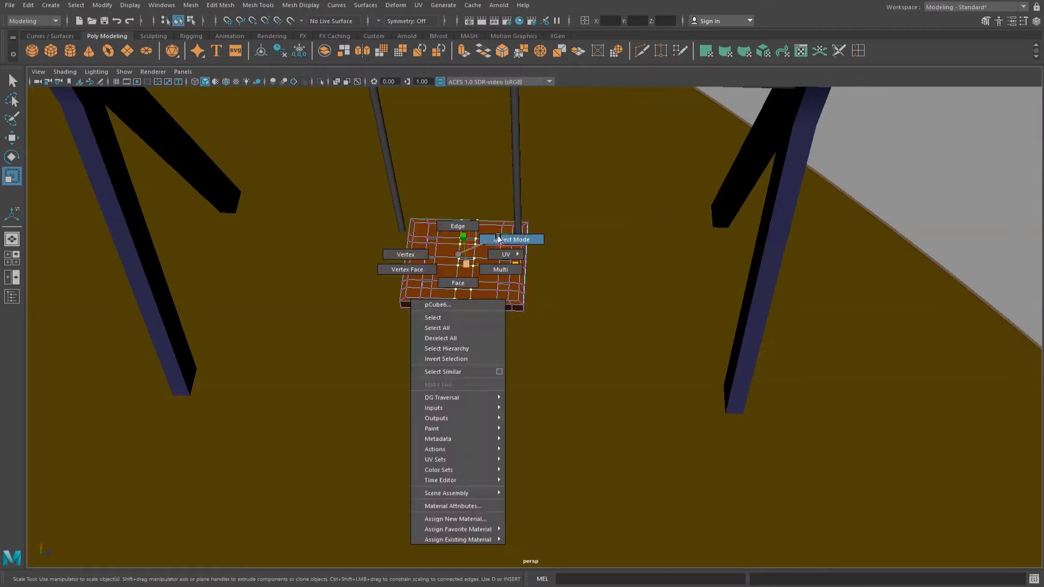
{"action": "mouse_move", "coordinate": [558, 240]}
{"action": "left_mouse_down", "text": "alt"}
{"action": "mouse_move", "coordinate": [659, 282]}
{"action": "mouse_move", "coordinate": [641, 305]}
{"action": "mouse_move", "coordinate": [479, 287]}
{"action": "left_mouse_up", "text": "alt"}
Select the right rope and bring up its context menu.
{"action": "left_click", "coordinate": [585, 325]}
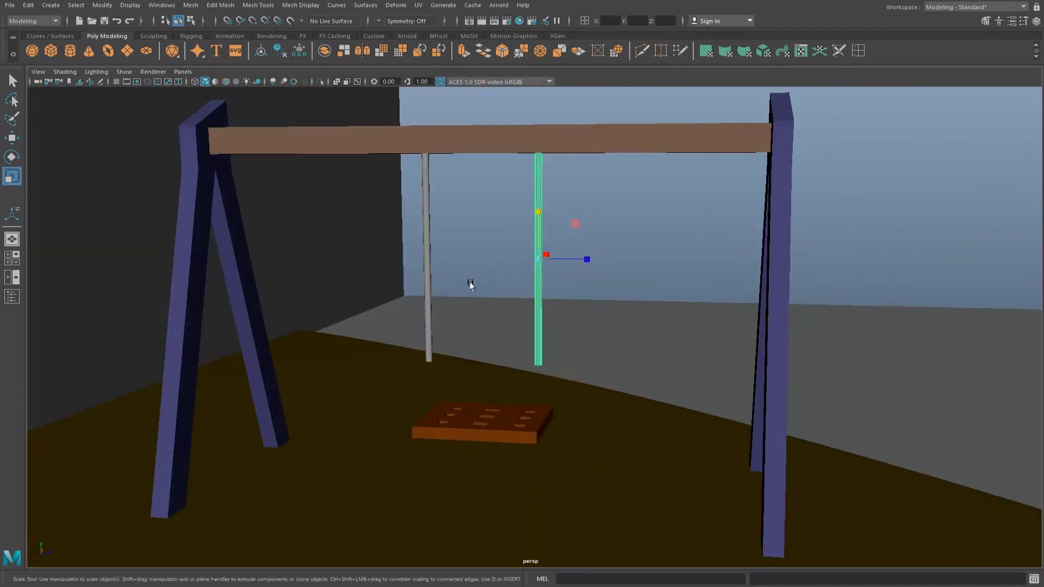
{"action": "scroll", "coordinate": [468, 253], "scroll_direction": "down", "scroll_amount": 5}
{"action": "scroll", "coordinate": [522, 272], "scroll_direction": "down", "scroll_amount": 5}
{"action": "scroll", "coordinate": [544, 304], "scroll_direction": "down", "scroll_amount": 2}
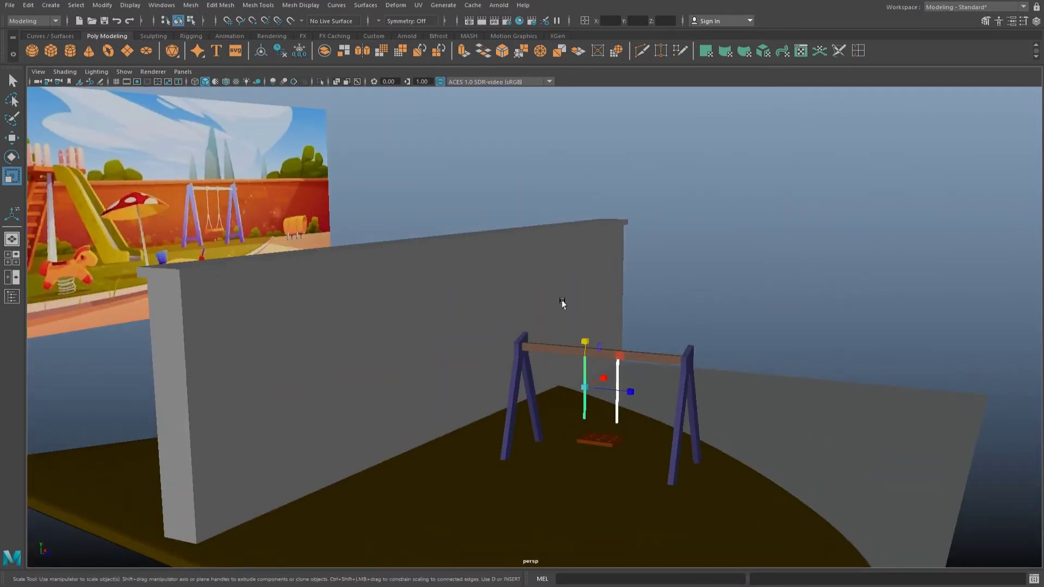
{"action": "right_click", "coordinate": [618, 380]}
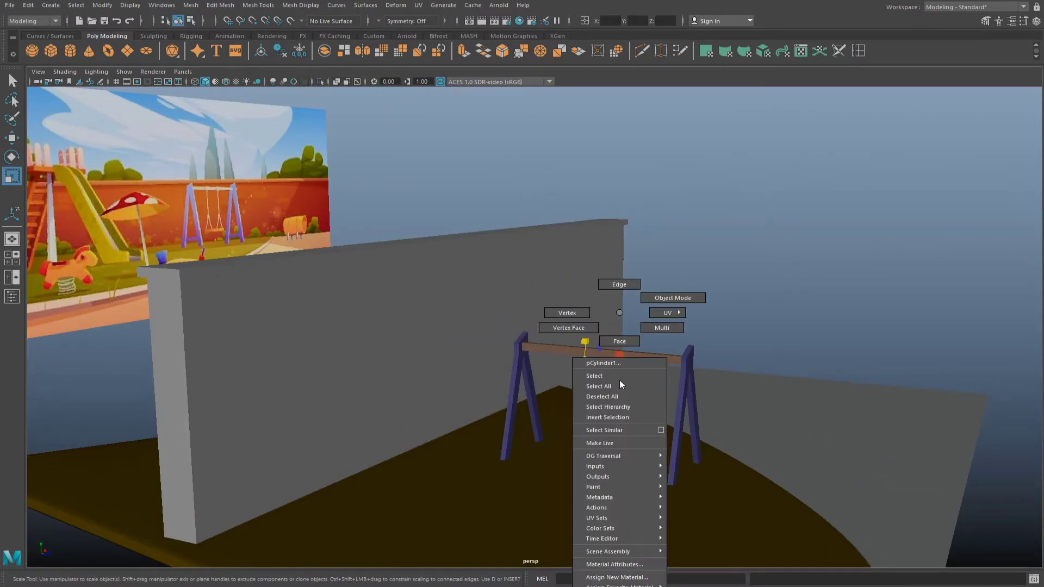
Assign the Wood material to the rope.
{"action": "left_click", "coordinate": [705, 562]}
{"action": "left_click", "coordinate": [726, 309]}
{"action": "scroll", "coordinate": [647, 430], "scroll_direction": "up", "scroll_amount": 5}
{"action": "mouse_move", "coordinate": [708, 410]}
{"action": "left_mouse_down", "text": "alt"}
{"action": "mouse_move", "coordinate": [568, 261]}
{"action": "mouse_move", "coordinate": [617, 207]}
{"action": "mouse_move", "coordinate": [619, 253]}
{"action": "left_mouse_up", "text": "alt"}
{"action": "scroll", "coordinate": [568, 261], "scroll_direction": "up", "scroll_amount": 3}
Duplicate the right rope, shorten it and move it down-left in the front view.
{"action": "left_click", "coordinate": [529, 255]}
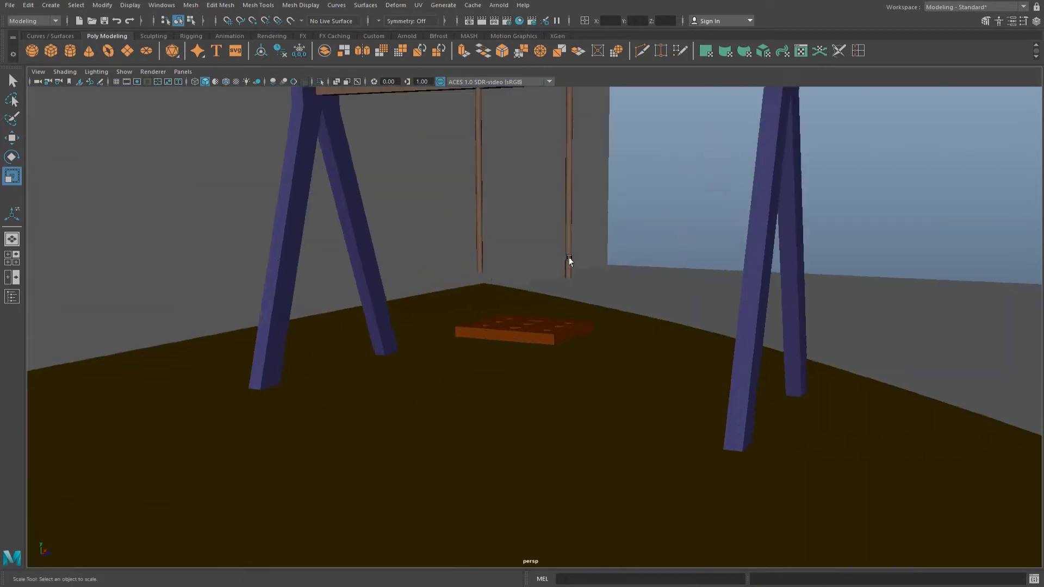
{"action": "key", "text": "w"}
{"action": "key", "text": "r"}
{"action": "key", "text": "space"}
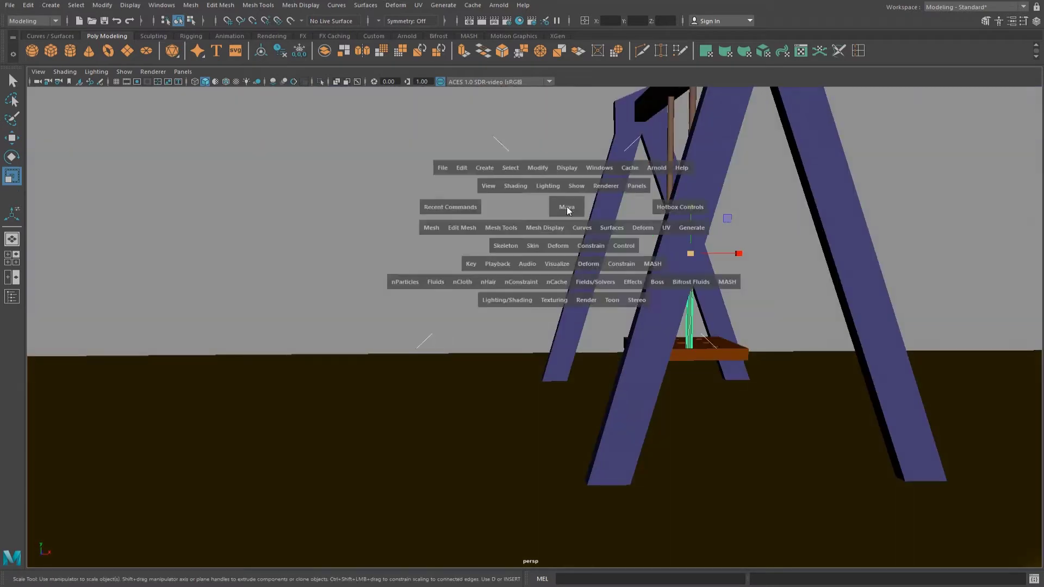
{"action": "key", "text": "space"}
{"action": "middle_click_drag", "start_coordinate": [584, 396], "coordinate": [582, 297], "text": "alt"}
{"action": "mouse_move", "coordinate": [540, 194]}
{"action": "left_mouse_down"}
{"action": "mouse_move", "coordinate": [478, 360]}
{"action": "mouse_move", "coordinate": [482, 414]}
{"action": "left_mouse_up"}
Rotate the short rope piece about 45° toward the seat's left edge.
{"action": "key", "text": "w"}
{"action": "key", "text": "e"}
{"action": "key", "text": "w"}
{"action": "key", "text": "e"}
{"action": "mouse_move", "coordinate": [475, 356]}
{"action": "left_mouse_down"}
{"action": "mouse_move", "coordinate": [511, 351]}
{"action": "mouse_move", "coordinate": [538, 324]}
{"action": "left_mouse_up"}
Snap the diagonal rope piece's lower-end vertices onto the seat.
{"action": "key", "text": "w"}
{"action": "key", "text": "r"}
{"action": "key", "text": "w"}
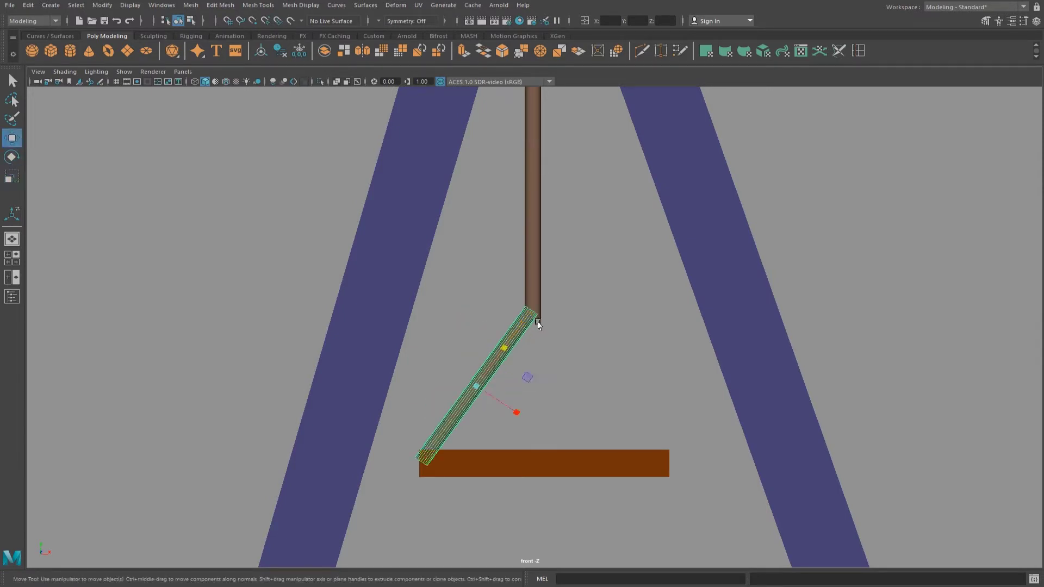
{"action": "right_click_drag", "start_coordinate": [522, 348], "coordinate": [564, 326]}
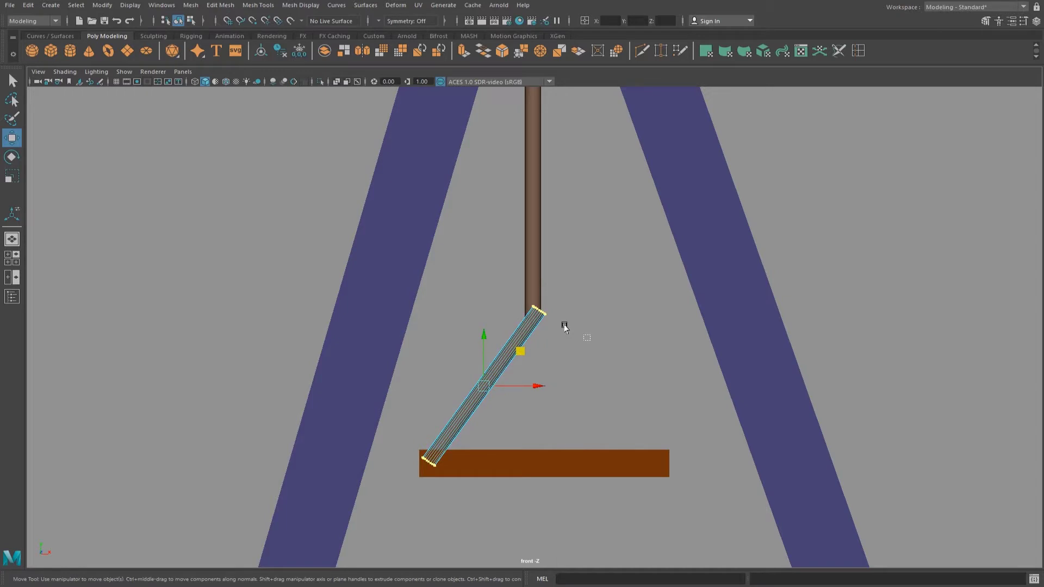
{"action": "left_click_drag", "start_coordinate": [571, 279], "coordinate": [566, 287]}
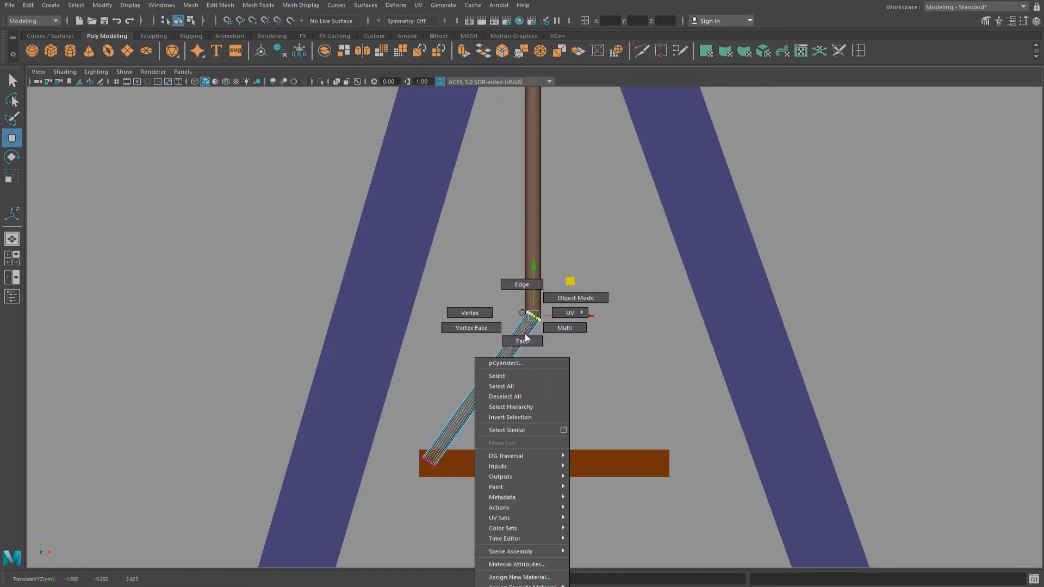
{"action": "right_click_drag", "start_coordinate": [530, 313], "coordinate": [542, 325]}
{"action": "left_click", "coordinate": [522, 331]}
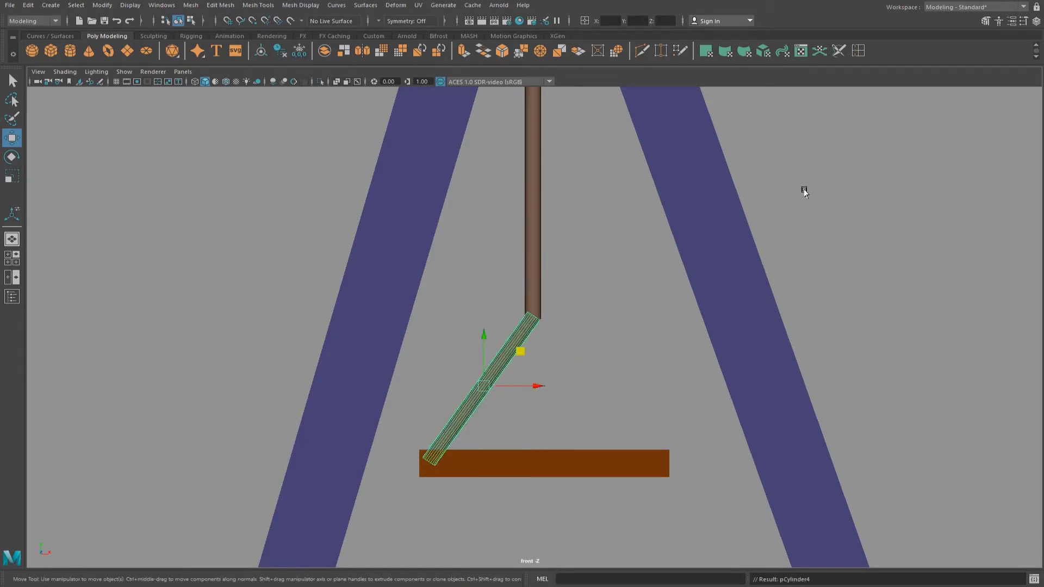
Try rotating the rope piece around world Y, then undo the trial rotation.
{"action": "left_click", "coordinate": [1036, 22]}
{"action": "type", "text": "0"}
{"action": "key", "text": "Return"}
{"action": "key", "text": "ctrl+z"}
{"action": "key", "text": "e"}
{"action": "left_click", "coordinate": [598, 362]}
{"action": "left_click_drag", "start_coordinate": [598, 363], "coordinate": [567, 363]}
{"action": "double_click", "coordinate": [975, 209]}
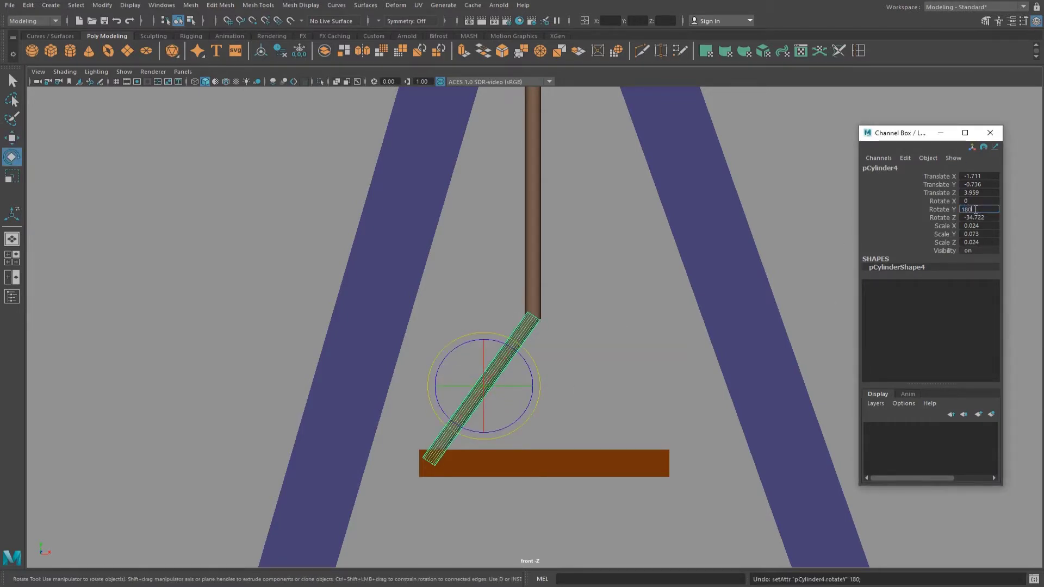
{"action": "mouse_move", "coordinate": [512, 385]}
{"action": "left_mouse_down"}
{"action": "mouse_move", "coordinate": [494, 384]}
{"action": "mouse_move", "coordinate": [593, 387]}
{"action": "left_mouse_up"}
{"action": "key", "text": "ctrl+z"}
{"action": "key", "text": "w"}
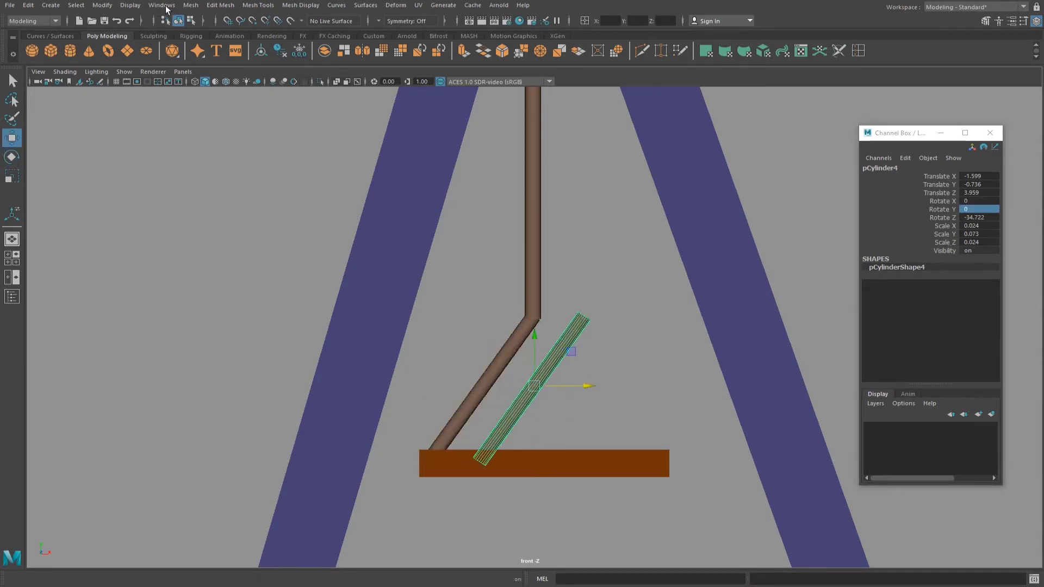
Freeze the copied piece's transforms, set Rotate Y to 180, and slide it to meet the rope.
{"action": "left_click", "coordinate": [297, 52]}
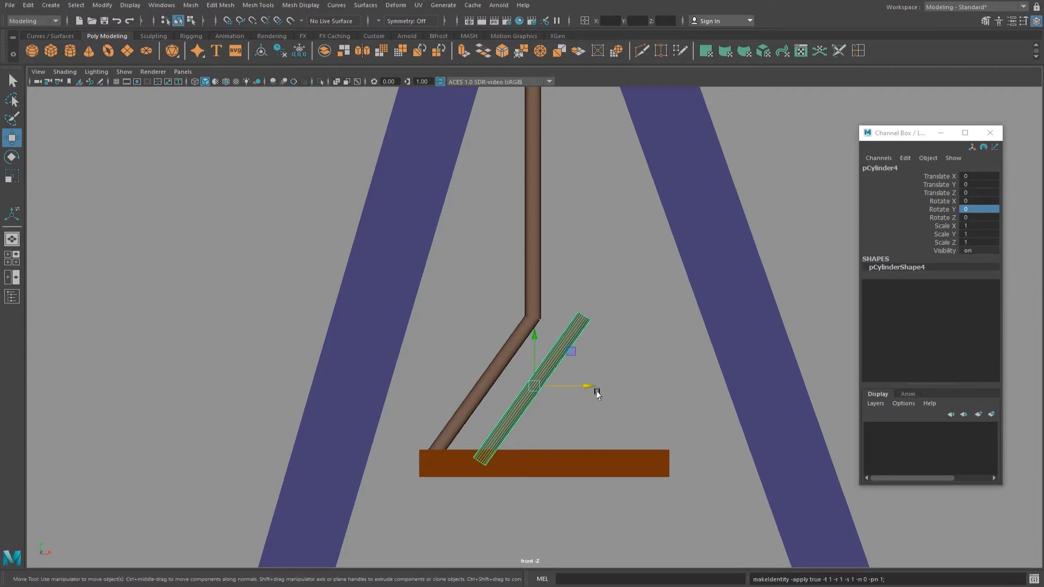
{"action": "key", "text": "e"}
{"action": "left_click_drag", "start_coordinate": [576, 386], "coordinate": [544, 385]}
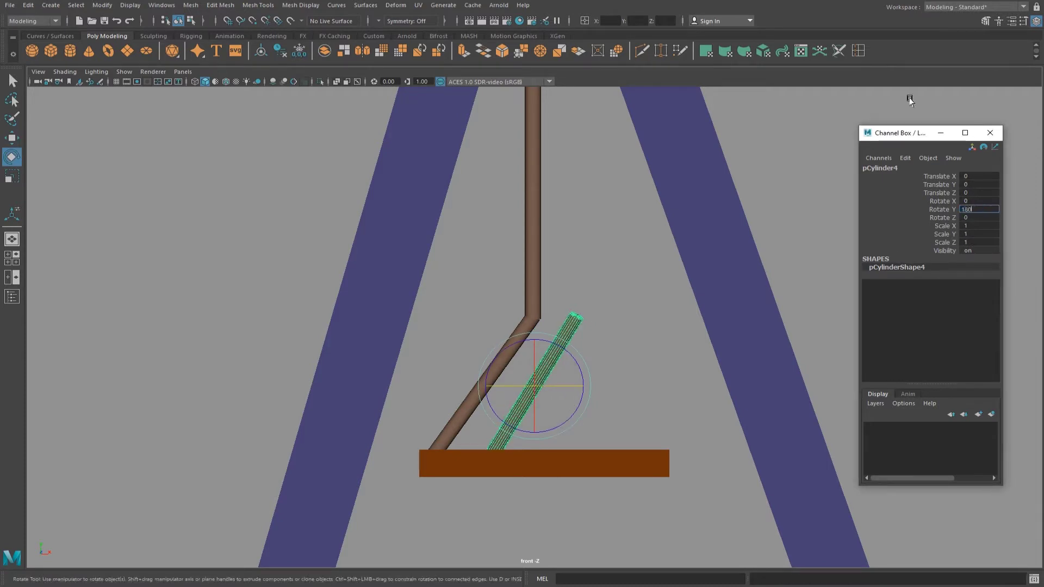
{"action": "key", "text": "Return"}
{"action": "key", "text": "w"}
{"action": "left_click_drag", "start_coordinate": [626, 385], "coordinate": [630, 385]}
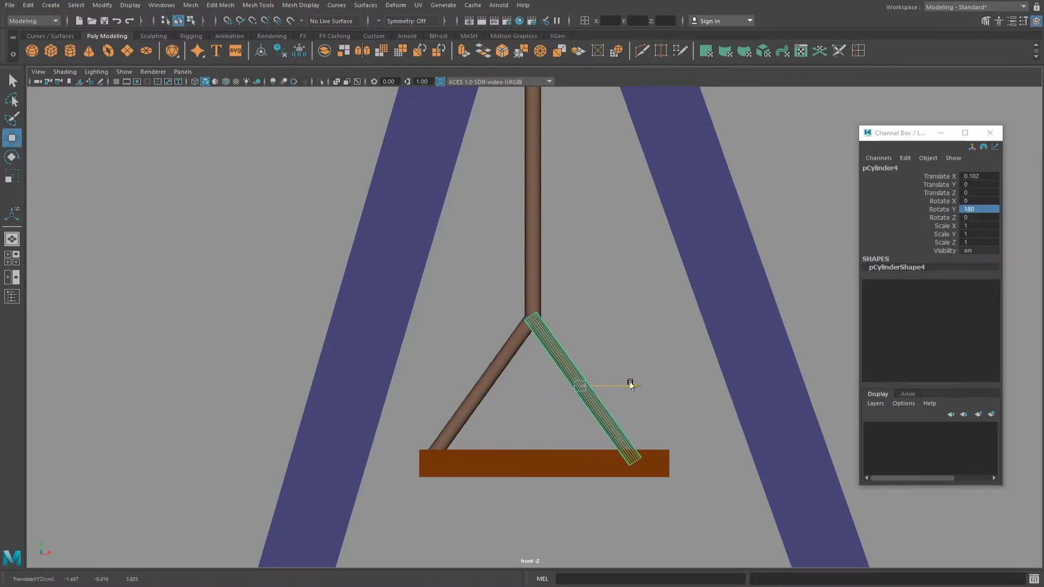
Recentre the seat plank under the two rope branches.
{"action": "left_click", "coordinate": [593, 463]}
{"action": "left_click_drag", "start_coordinate": [592, 463], "coordinate": [580, 466]}
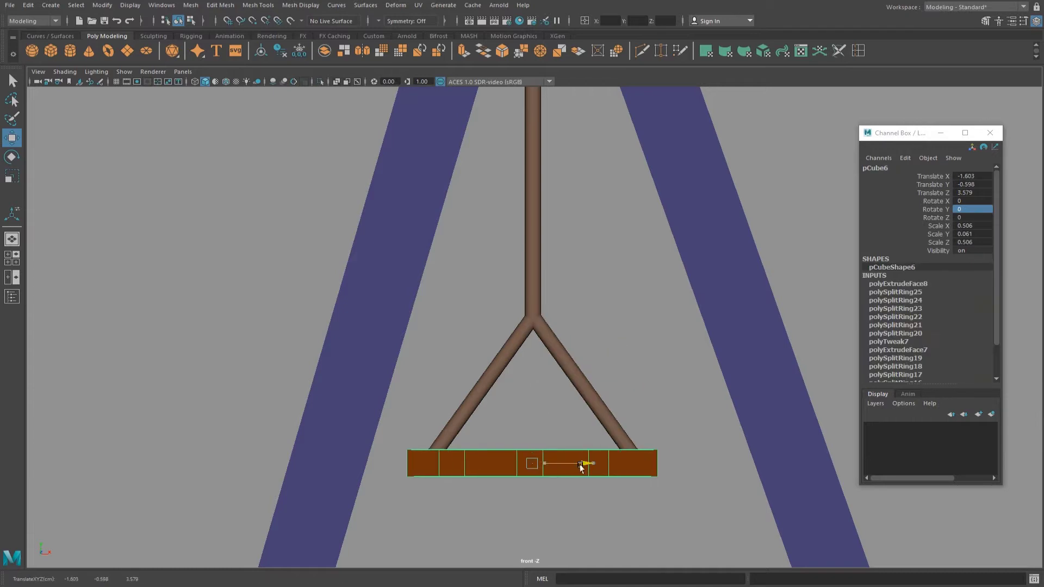
{"action": "key", "text": "space"}
{"action": "key", "text": "space"}
{"action": "mouse_move", "coordinate": [728, 235]}
{"action": "left_mouse_down", "text": "alt"}
{"action": "mouse_move", "coordinate": [786, 215]}
{"action": "mouse_move", "coordinate": [601, 242]}
{"action": "mouse_move", "coordinate": [625, 252]}
{"action": "mouse_move", "coordinate": [617, 285]}
{"action": "left_mouse_up", "text": "alt"}
{"action": "left_click", "coordinate": [601, 242]}
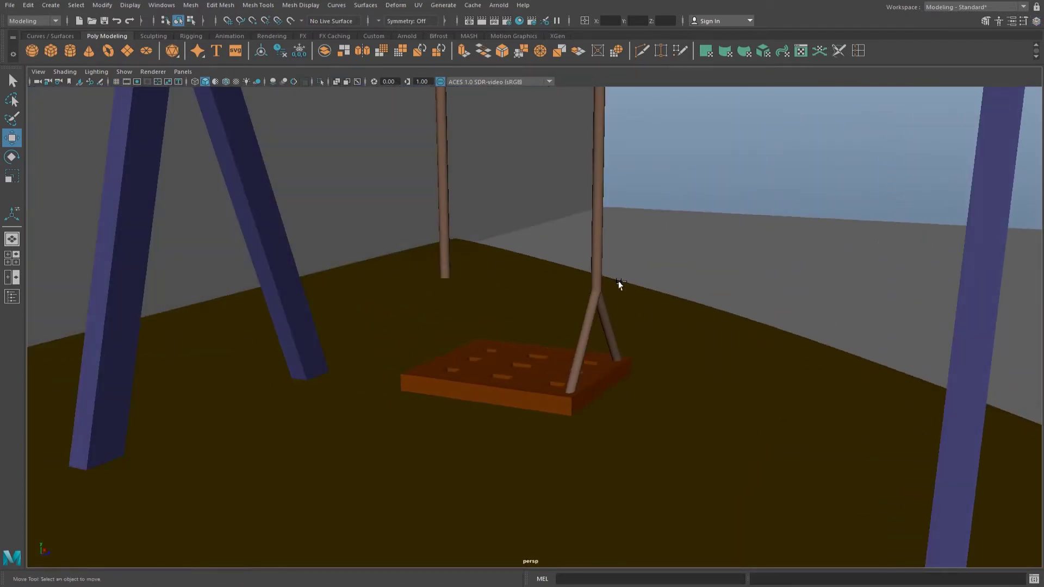
Add a polygon sphere and centre it at the rope's fork as a joint knot.
{"action": "left_click", "coordinate": [37, 53]}
{"action": "left_click_drag", "start_coordinate": [466, 245], "coordinate": [372, 253], "text": "alt"}
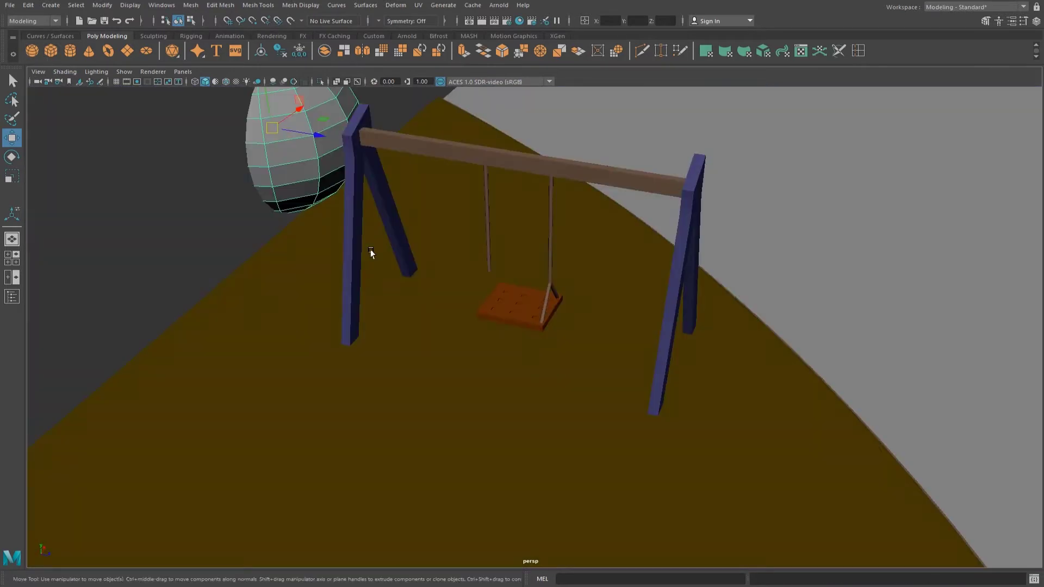
{"action": "mouse_move", "coordinate": [321, 121]}
{"action": "left_mouse_down"}
{"action": "mouse_move", "coordinate": [590, 271]}
{"action": "mouse_move", "coordinate": [494, 268]}
{"action": "mouse_move", "coordinate": [361, 239]}
{"action": "mouse_move", "coordinate": [539, 266]}
{"action": "left_mouse_up"}
{"action": "key", "text": "r"}
{"action": "key", "text": "f"}
{"action": "key", "text": "space"}
{"action": "key", "text": "space"}
{"action": "key", "text": "w"}
{"action": "mouse_move", "coordinate": [426, 170]}
{"action": "left_mouse_down"}
{"action": "mouse_move", "coordinate": [558, 270]}
{"action": "mouse_move", "coordinate": [561, 290]}
{"action": "mouse_move", "coordinate": [489, 314]}
{"action": "left_mouse_up"}
{"action": "key", "text": "r"}
{"action": "key", "text": "w"}
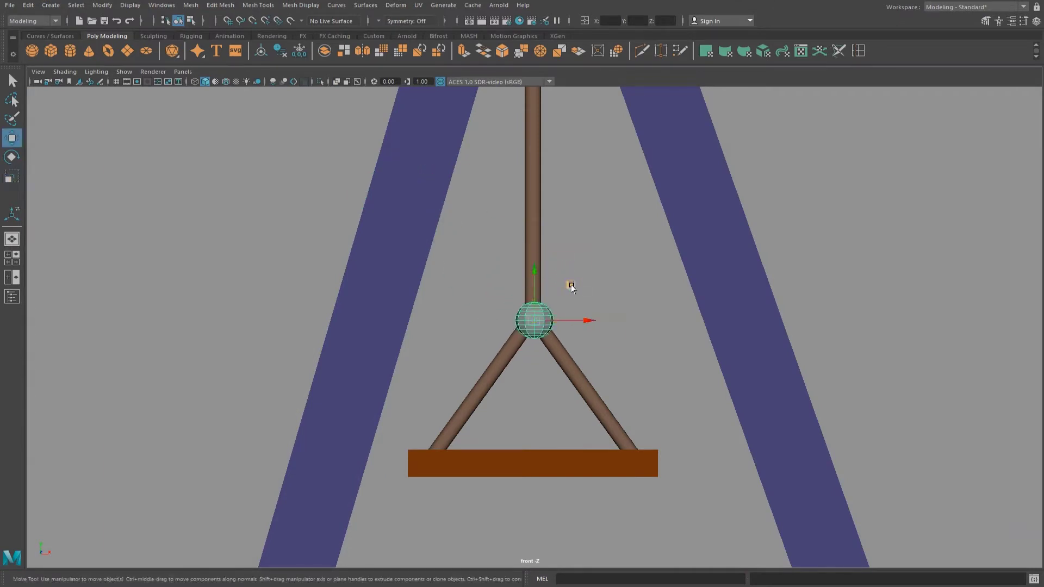
Assign a material to the rope joint sphere.
{"action": "right_click_drag", "start_coordinate": [517, 320], "coordinate": [631, 556]}
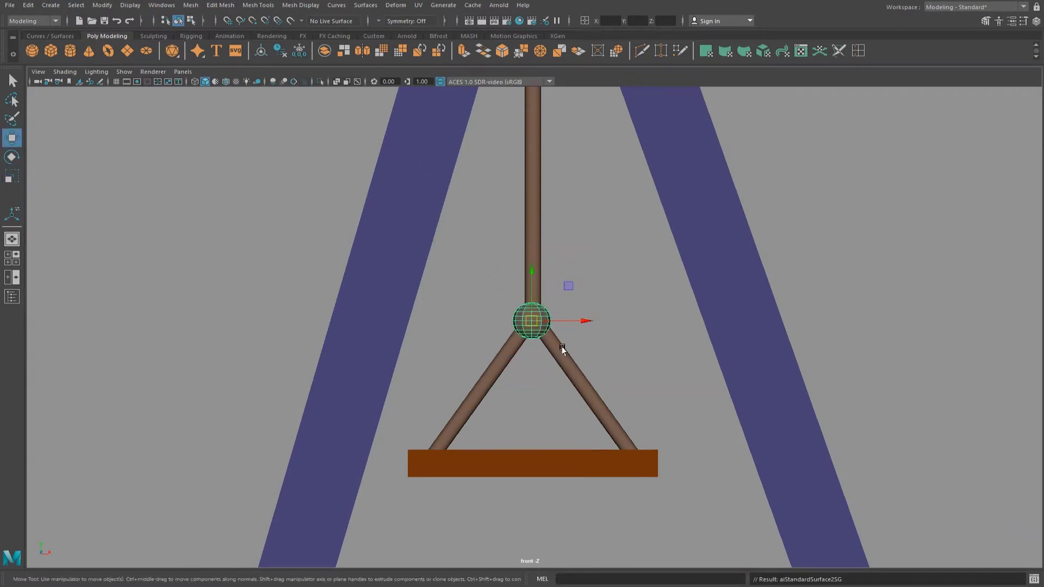
{"action": "key", "text": "space"}
{"action": "key", "text": "space"}
{"action": "left_click_drag", "start_coordinate": [732, 234], "coordinate": [568, 389], "text": "alt"}
{"action": "scroll", "coordinate": [581, 387], "scroll_direction": "up", "scroll_amount": 5}
{"action": "scroll", "coordinate": [590, 221], "scroll_direction": "down", "scroll_amount": 5}
{"action": "mouse_move", "coordinate": [589, 221]}
{"action": "left_mouse_down", "text": "alt"}
{"action": "mouse_move", "coordinate": [578, 347]}
{"action": "mouse_move", "coordinate": [517, 401]}
{"action": "left_mouse_up", "text": "alt"}
{"action": "scroll", "coordinate": [585, 396], "scroll_direction": "up", "scroll_amount": 3}
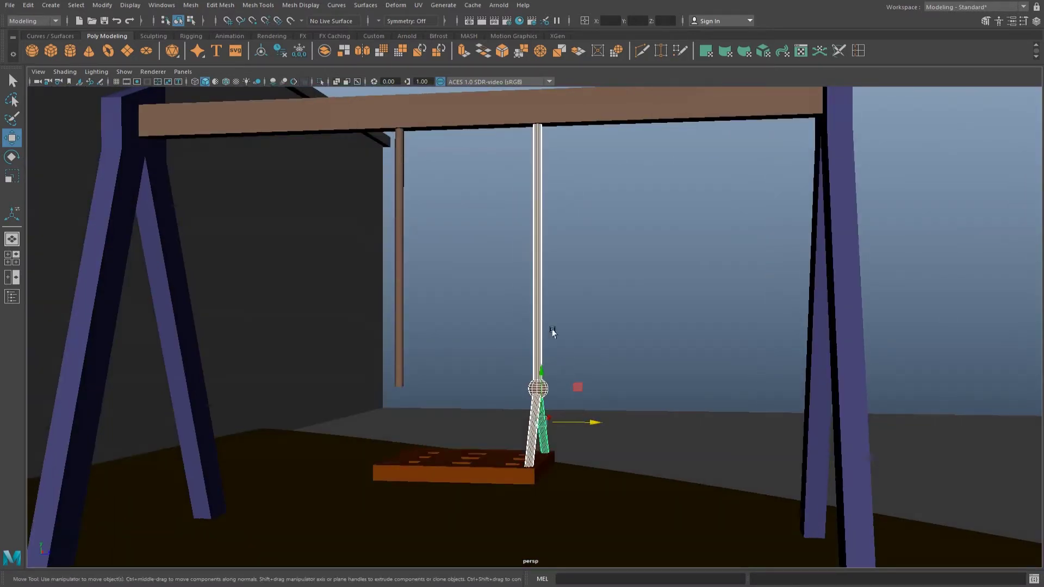
Slide the whole rope assembly along X to the seat's other side.
{"action": "left_click", "coordinate": [400, 326]}
{"action": "left_click", "coordinate": [467, 329]}
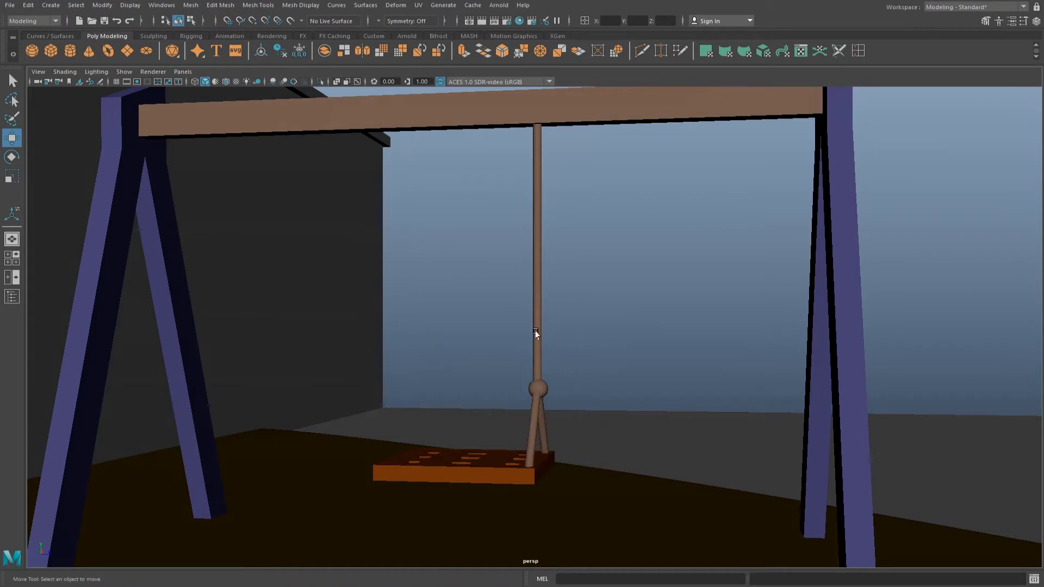
{"action": "left_click", "coordinate": [537, 335]}
{"action": "left_click_drag", "start_coordinate": [582, 420], "coordinate": [454, 422]}
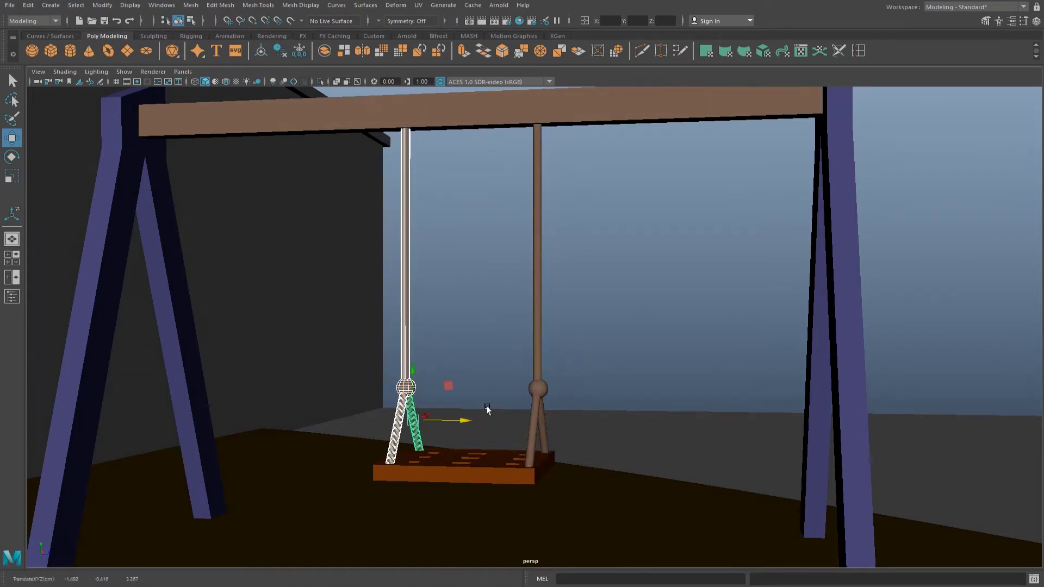
{"action": "left_click", "coordinate": [646, 333]}
{"action": "scroll", "coordinate": [646, 333], "scroll_direction": "down", "scroll_amount": 3}
{"action": "mouse_move", "coordinate": [646, 333]}
{"action": "left_mouse_down", "text": "alt"}
{"action": "mouse_move", "coordinate": [522, 322]}
{"action": "mouse_move", "coordinate": [563, 252]}
{"action": "mouse_move", "coordinate": [566, 335]}
{"action": "left_mouse_up", "text": "alt"}
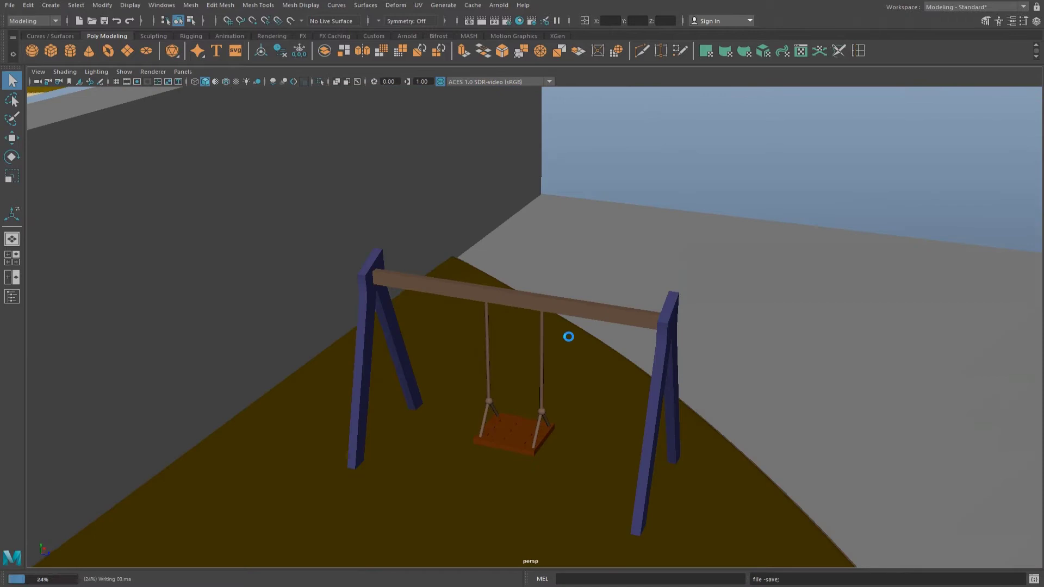
Scale the swing's top beam shorter along its length.
{"action": "scroll", "coordinate": [566, 335], "scroll_direction": "up", "scroll_amount": 3}
{"action": "left_click", "coordinate": [615, 296]}
{"action": "key", "text": "r"}
{"action": "mouse_move", "coordinate": [481, 275]}
{"action": "left_mouse_down"}
{"action": "mouse_move", "coordinate": [490, 280]}
{"action": "mouse_move", "coordinate": [505, 243]}
{"action": "mouse_move", "coordinate": [462, 245]}
{"action": "left_mouse_up"}
{"action": "key", "text": "w"}
{"action": "scroll", "coordinate": [405, 246], "scroll_direction": "down", "scroll_amount": 3}
{"action": "mouse_move", "coordinate": [406, 247]}
{"action": "middle_mouse_down", "text": "alt"}
{"action": "mouse_move", "coordinate": [518, 442]}
{"action": "mouse_move", "coordinate": [592, 260]}
{"action": "middle_mouse_up", "text": "alt"}
{"action": "scroll", "coordinate": [594, 342], "scroll_direction": "up", "scroll_amount": 3}
{"action": "mouse_move", "coordinate": [592, 261]}
{"action": "left_mouse_down", "text": "alt"}
{"action": "mouse_move", "coordinate": [594, 342]}
{"action": "mouse_move", "coordinate": [617, 351]}
{"action": "mouse_move", "coordinate": [625, 326]}
{"action": "mouse_move", "coordinate": [575, 247]}
{"action": "mouse_move", "coordinate": [554, 303]}
{"action": "left_mouse_up", "text": "alt"}
Select the connector block where the rope meets the beam, ready to move it.
{"action": "key", "text": "r"}
{"action": "key", "text": "w"}
{"action": "key", "text": "r"}
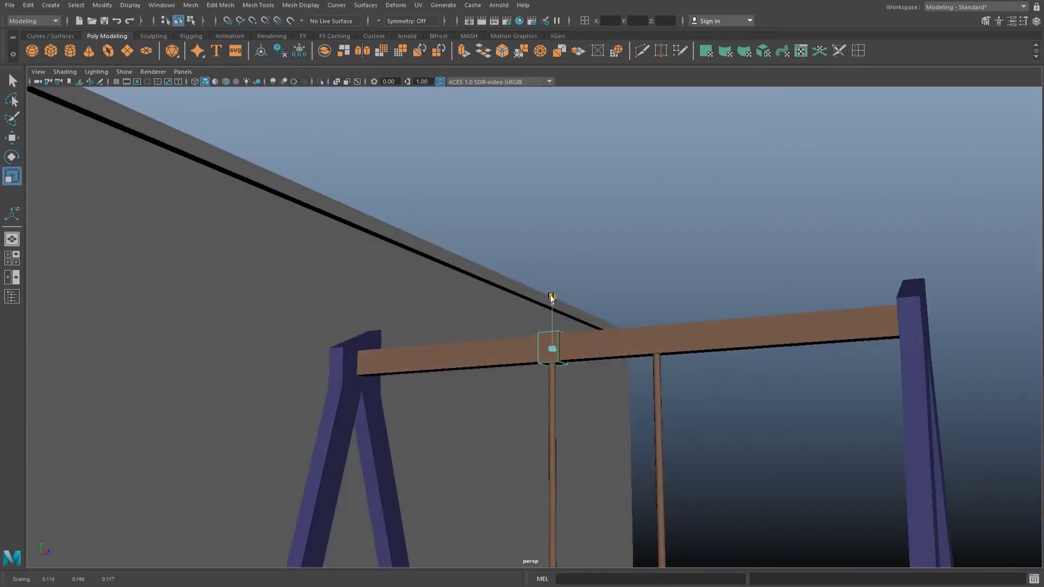
{"action": "mouse_move", "coordinate": [679, 302]}
{"action": "left_mouse_down", "text": "alt"}
{"action": "mouse_move", "coordinate": [541, 344]}
{"action": "mouse_move", "coordinate": [653, 348]}
{"action": "left_mouse_up", "text": "alt"}
{"action": "left_click", "coordinate": [540, 344]}
{"action": "key", "text": "w"}
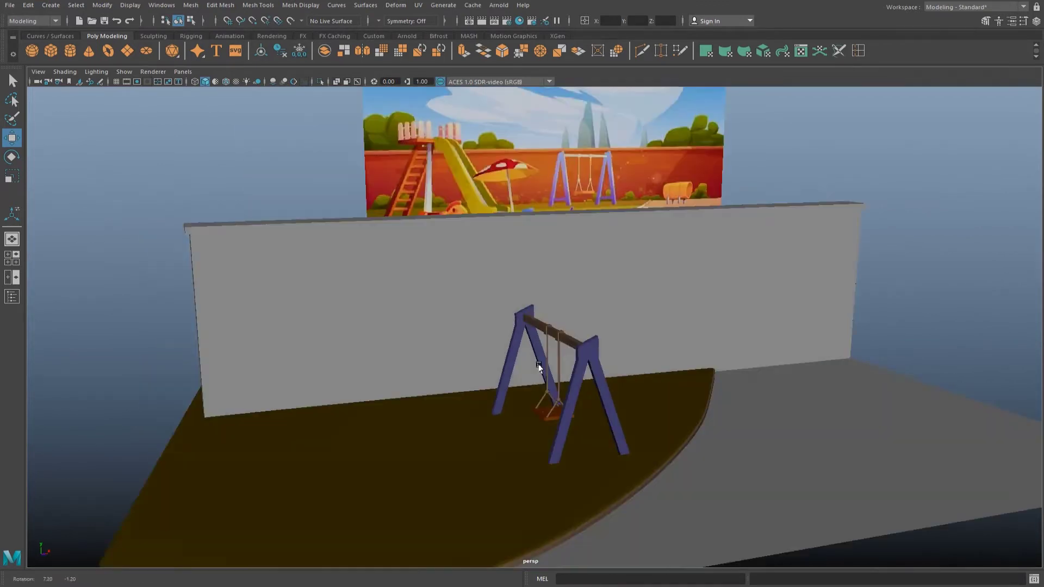
Create a polygon cube and scale it into a wide flat slab.
{"action": "left_click", "coordinate": [50, 48]}
{"action": "mouse_move", "coordinate": [624, 310]}
{"action": "left_mouse_down"}
{"action": "mouse_move", "coordinate": [527, 468]}
{"action": "mouse_move", "coordinate": [578, 383]}
{"action": "mouse_move", "coordinate": [519, 437]}
{"action": "mouse_move", "coordinate": [547, 437]}
{"action": "mouse_move", "coordinate": [565, 402]}
{"action": "left_mouse_up"}
{"action": "mouse_move", "coordinate": [467, 393]}
{"action": "left_mouse_down"}
{"action": "mouse_move", "coordinate": [494, 394]}
{"action": "mouse_move", "coordinate": [473, 338]}
{"action": "left_mouse_up"}
{"action": "key", "text": "w"}
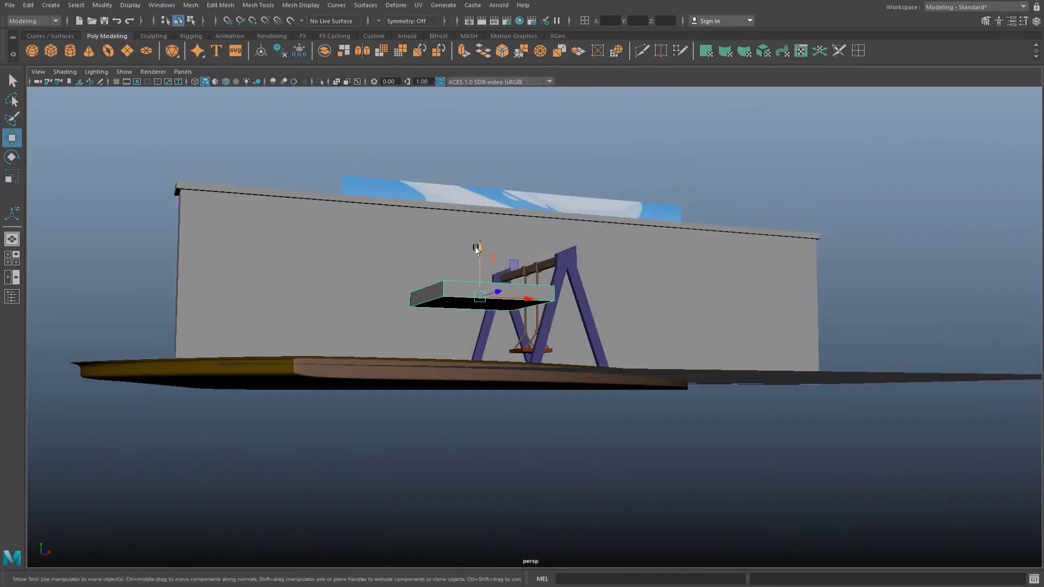
{"action": "left_click_drag", "start_coordinate": [483, 267], "coordinate": [544, 234], "text": "alt"}
Move the reference picture plane aside to the right of the wall.
{"action": "key", "text": "w"}
{"action": "left_click", "coordinate": [543, 163]}
{"action": "mouse_move", "coordinate": [544, 163]}
{"action": "left_mouse_down"}
{"action": "mouse_move", "coordinate": [941, 238]}
{"action": "mouse_move", "coordinate": [852, 263]}
{"action": "mouse_move", "coordinate": [902, 239]}
{"action": "mouse_move", "coordinate": [841, 251]}
{"action": "mouse_move", "coordinate": [746, 232]}
{"action": "left_mouse_up"}
{"action": "key", "text": "e"}
{"action": "key", "text": "w"}
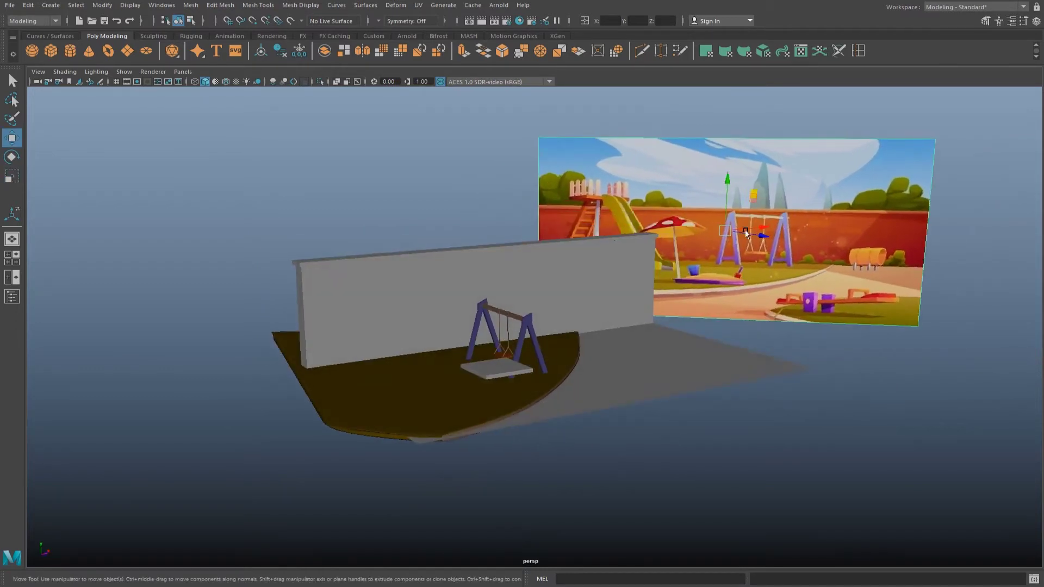
{"action": "middle_click_drag", "start_coordinate": [755, 188], "coordinate": [833, 306]}
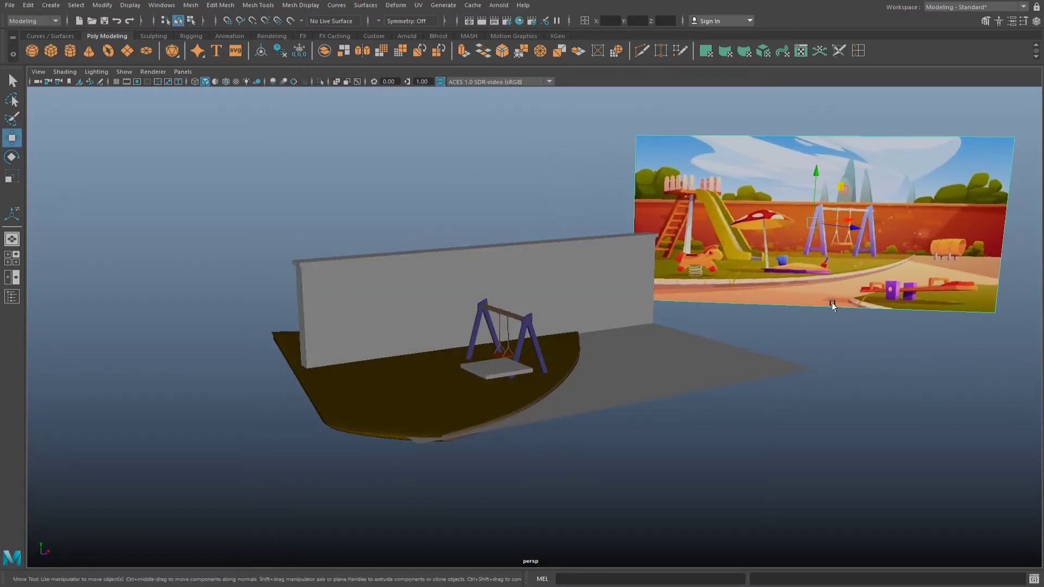
{"action": "left_click", "coordinate": [784, 332]}
Lower the slab onto the ground and rotate it about 32 degrees.
{"action": "mouse_move", "coordinate": [784, 332]}
{"action": "left_mouse_down", "text": "alt"}
{"action": "mouse_move", "coordinate": [577, 377]}
{"action": "mouse_move", "coordinate": [562, 326]}
{"action": "mouse_move", "coordinate": [489, 338]}
{"action": "mouse_move", "coordinate": [547, 341]}
{"action": "left_mouse_up", "text": "alt"}
{"action": "scroll", "coordinate": [548, 342], "scroll_direction": "up", "scroll_amount": 3}
{"action": "left_click", "coordinate": [558, 326]}
{"action": "mouse_move", "coordinate": [548, 294]}
{"action": "left_mouse_down"}
{"action": "mouse_move", "coordinate": [549, 369]}
{"action": "mouse_move", "coordinate": [601, 363]}
{"action": "mouse_move", "coordinate": [508, 406]}
{"action": "left_mouse_up"}
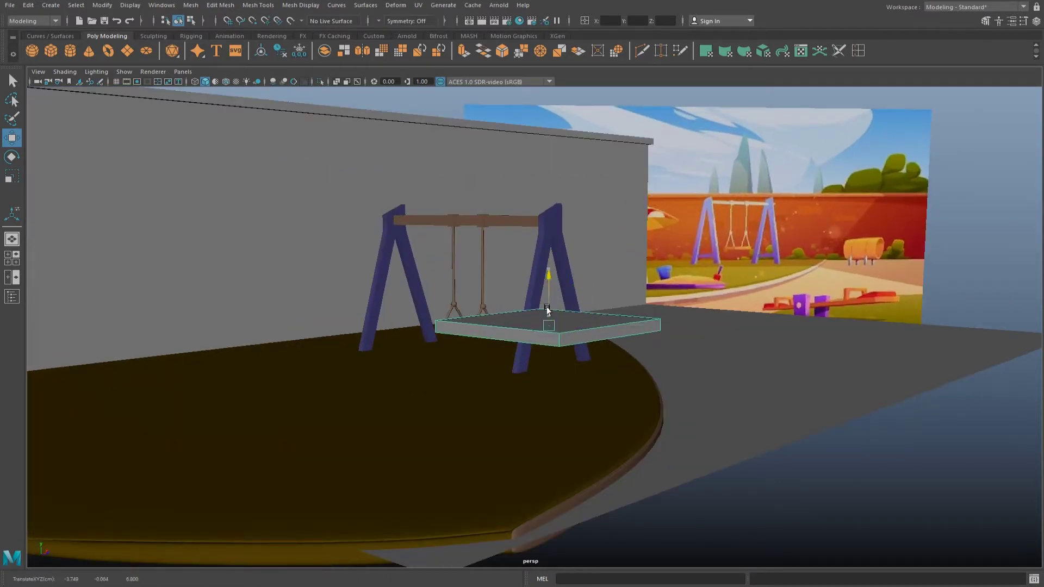
{"action": "key", "text": "e"}
{"action": "mouse_move", "coordinate": [405, 420]}
{"action": "left_mouse_down"}
{"action": "mouse_move", "coordinate": [416, 435]}
{"action": "mouse_move", "coordinate": [378, 437]}
{"action": "mouse_move", "coordinate": [387, 431]}
{"action": "mouse_move", "coordinate": [382, 441]}
{"action": "mouse_move", "coordinate": [366, 426]}
{"action": "mouse_move", "coordinate": [531, 380]}
{"action": "mouse_move", "coordinate": [517, 386]}
{"action": "mouse_move", "coordinate": [550, 355]}
{"action": "left_mouse_up"}
{"action": "key", "text": "w"}
{"action": "scroll", "coordinate": [550, 355], "scroll_direction": "up", "scroll_amount": 2}
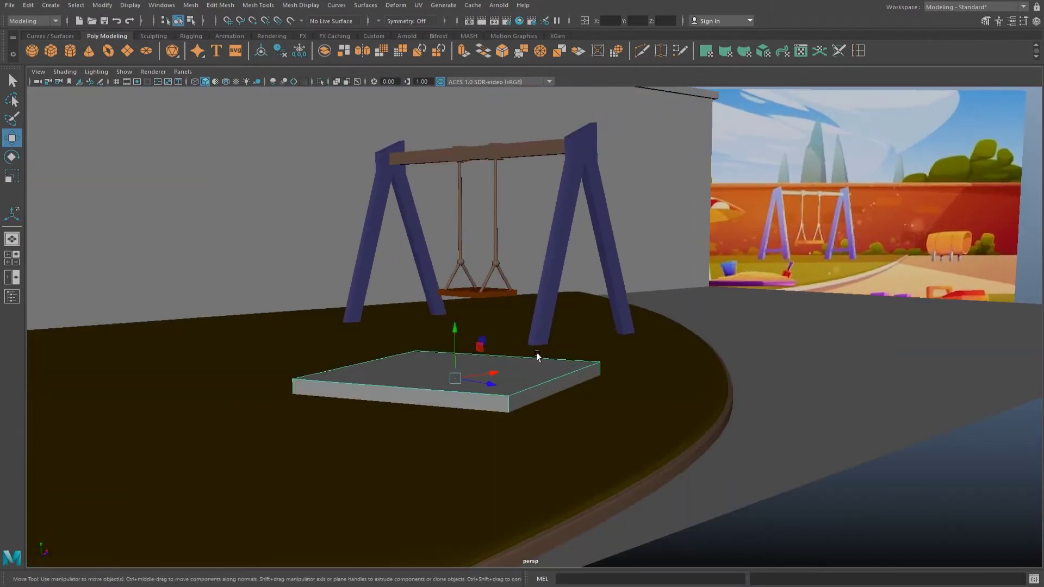
Insert an edge loop across the slab.
{"action": "scroll", "coordinate": [540, 356], "scroll_direction": "up", "scroll_amount": 2}
{"action": "scroll", "coordinate": [501, 356], "scroll_direction": "up", "scroll_amount": 1}
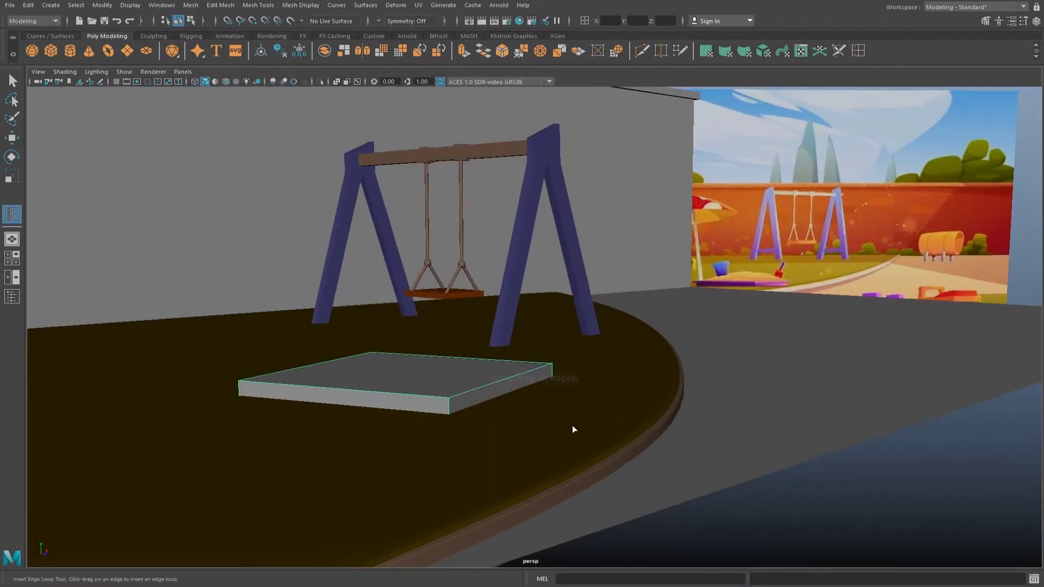
{"action": "scroll", "coordinate": [574, 429], "scroll_direction": "up", "scroll_amount": 2}
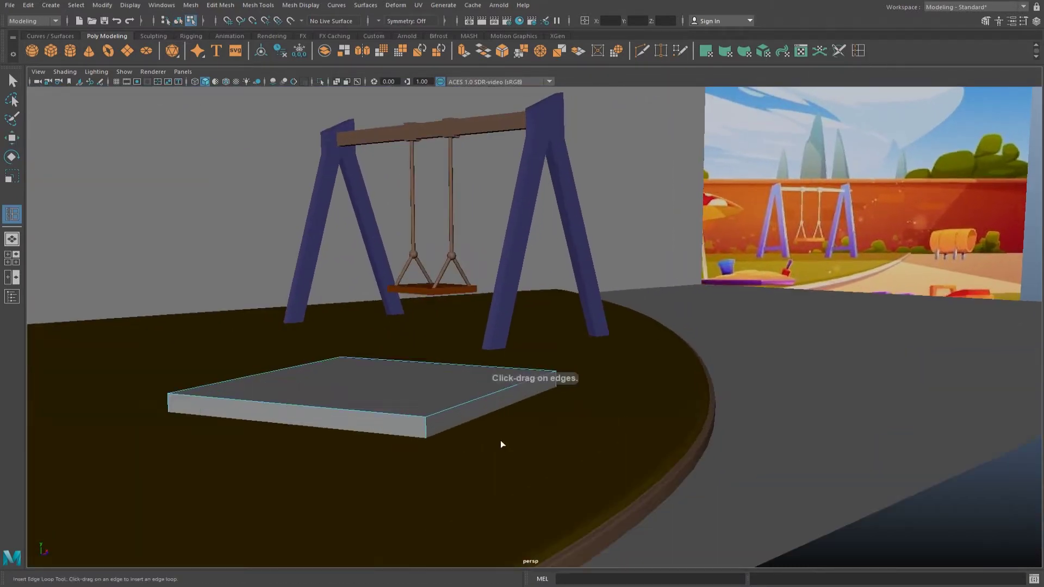
{"action": "left_click", "coordinate": [428, 423]}
{"action": "key", "text": "w"}
Extrude the slab's top face with an inward offset to form the rim.
{"action": "right_click_drag", "start_coordinate": [426, 313], "coordinate": [423, 336]}
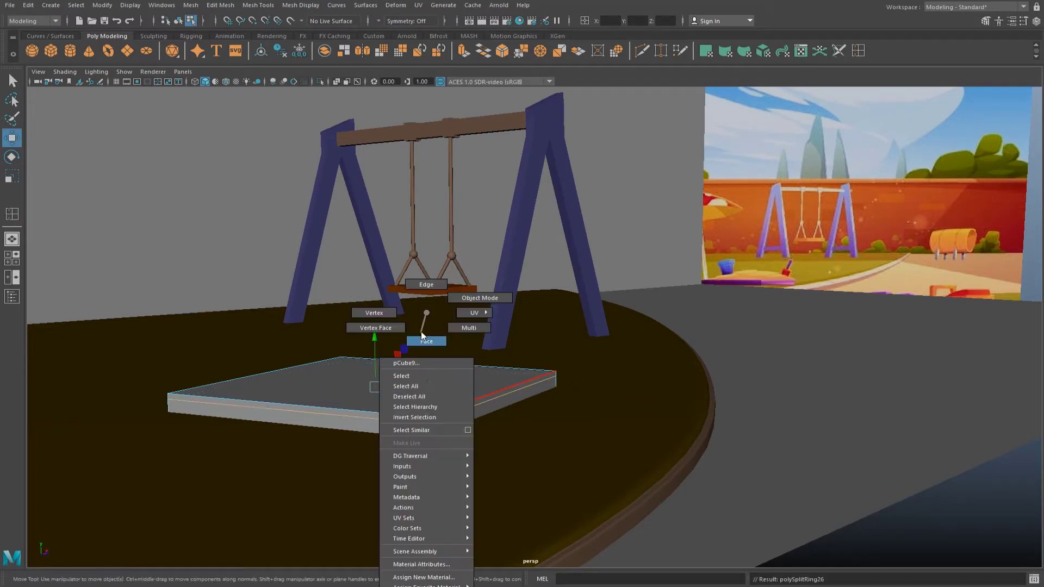
{"action": "left_click", "coordinate": [417, 420]}
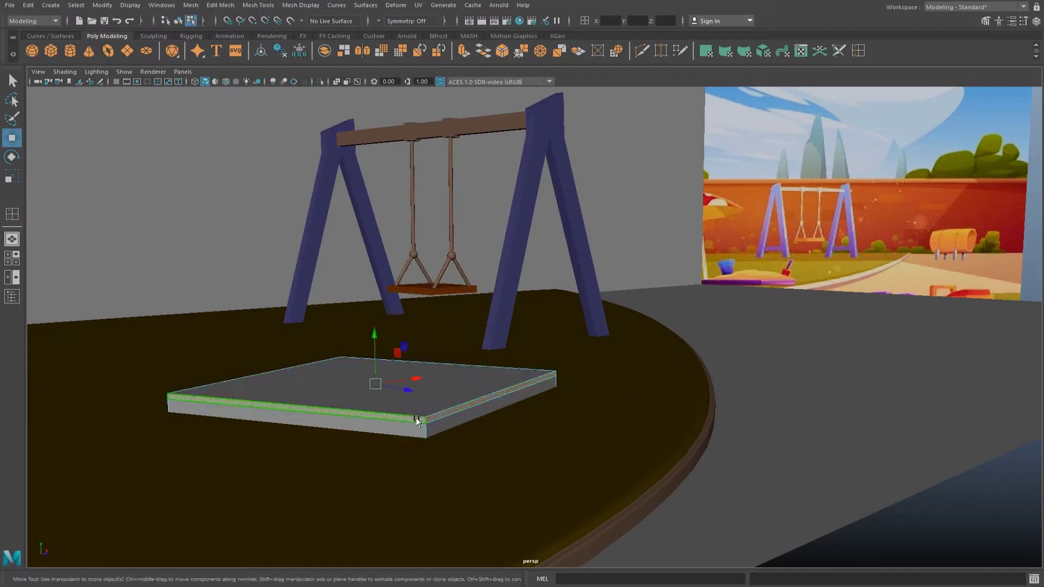
{"action": "left_click_drag", "start_coordinate": [417, 421], "coordinate": [471, 399], "text": "alt"}
{"action": "key", "text": "ctrl+e"}
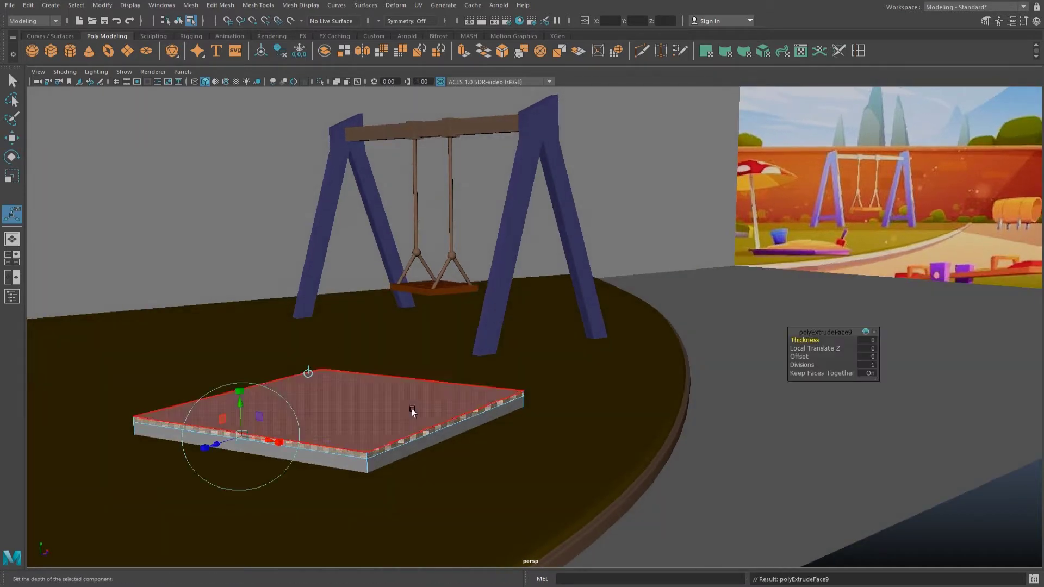
{"action": "left_click_drag", "start_coordinate": [216, 447], "coordinate": [206, 450]}
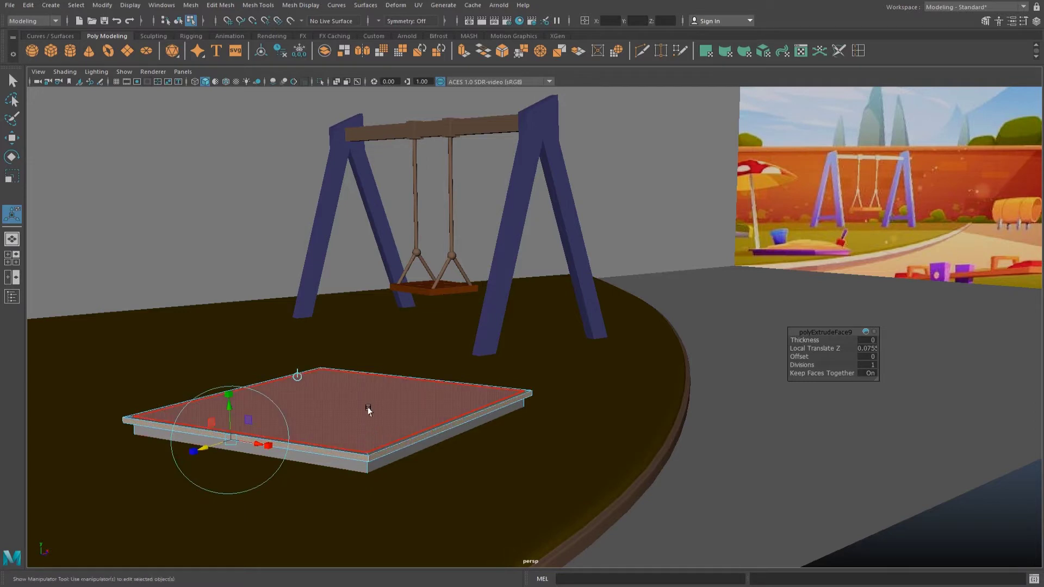
{"action": "key", "text": "F8"}
{"action": "left_click_drag", "start_coordinate": [414, 385], "coordinate": [433, 393], "text": "alt"}
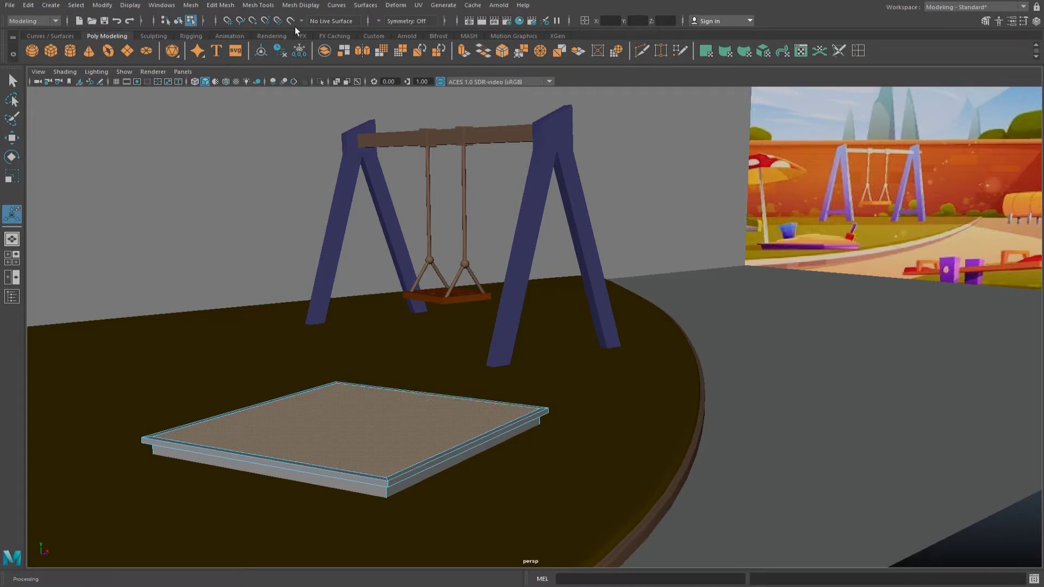
Extract the sandbox's inner top face into its own piece.
{"action": "left_click", "coordinate": [221, 6]}
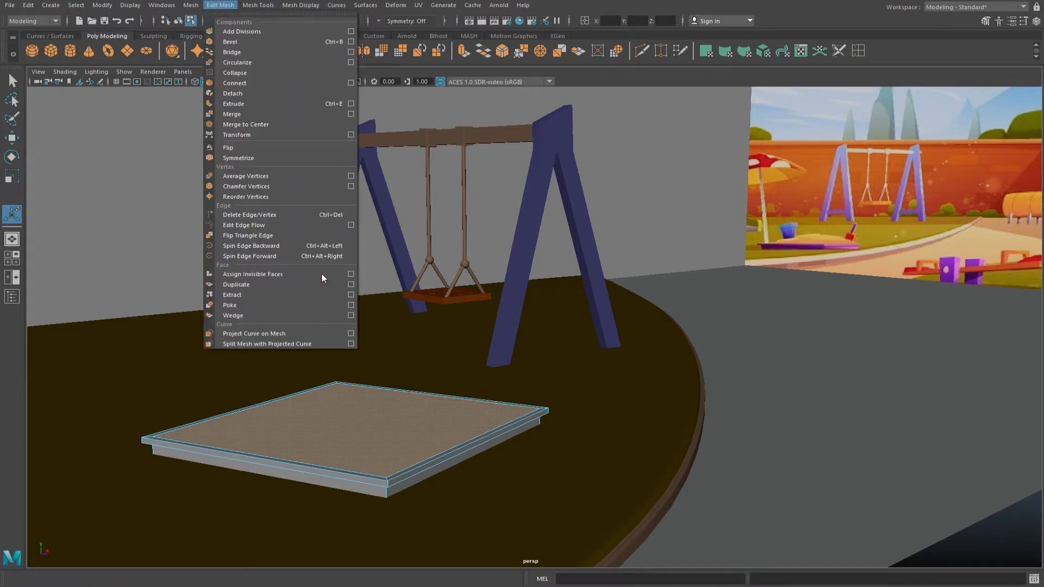
{"action": "left_click", "coordinate": [282, 296]}
{"action": "right_click", "coordinate": [454, 312]}
{"action": "left_click", "coordinate": [506, 298]}
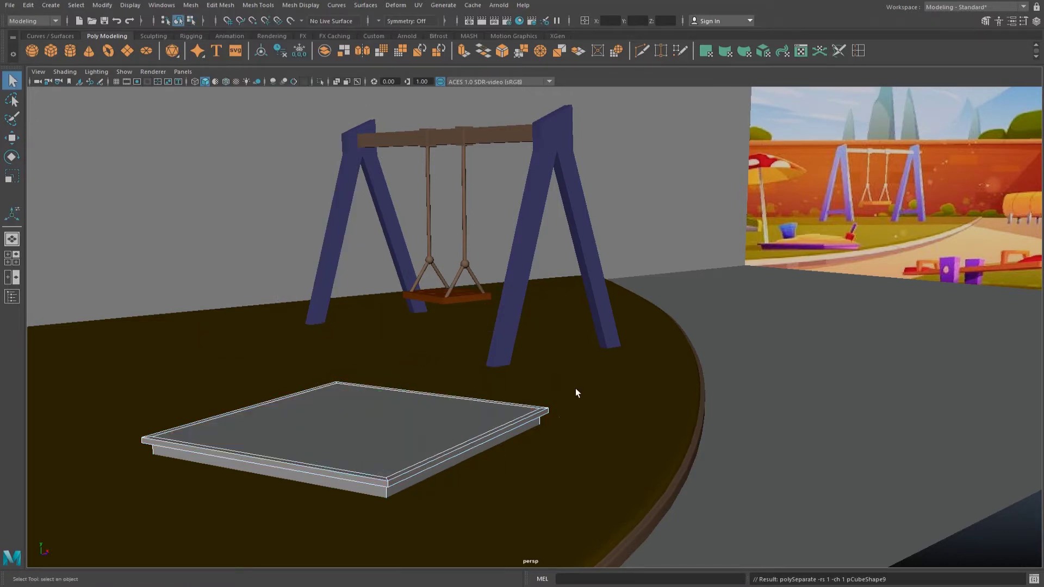
{"action": "key", "text": "w"}
{"action": "middle_click_drag", "start_coordinate": [443, 373], "coordinate": [507, 360], "text": "alt"}
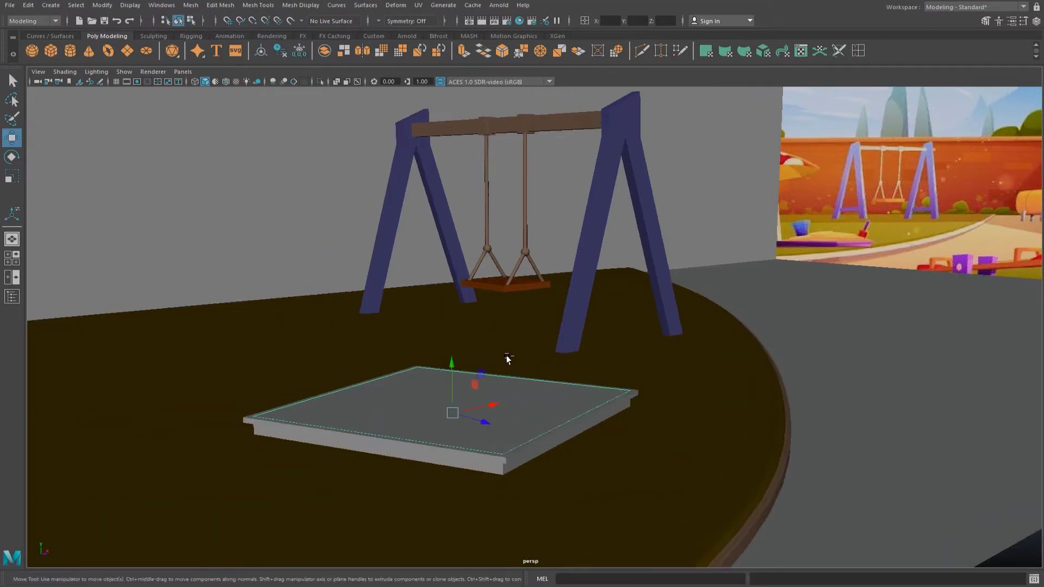
Raise the sand plane slightly, freeze its transforms, and smooth it.
{"action": "key", "text": "ctrl+e"}
{"action": "left_click_drag", "start_coordinate": [454, 363], "coordinate": [457, 365]}
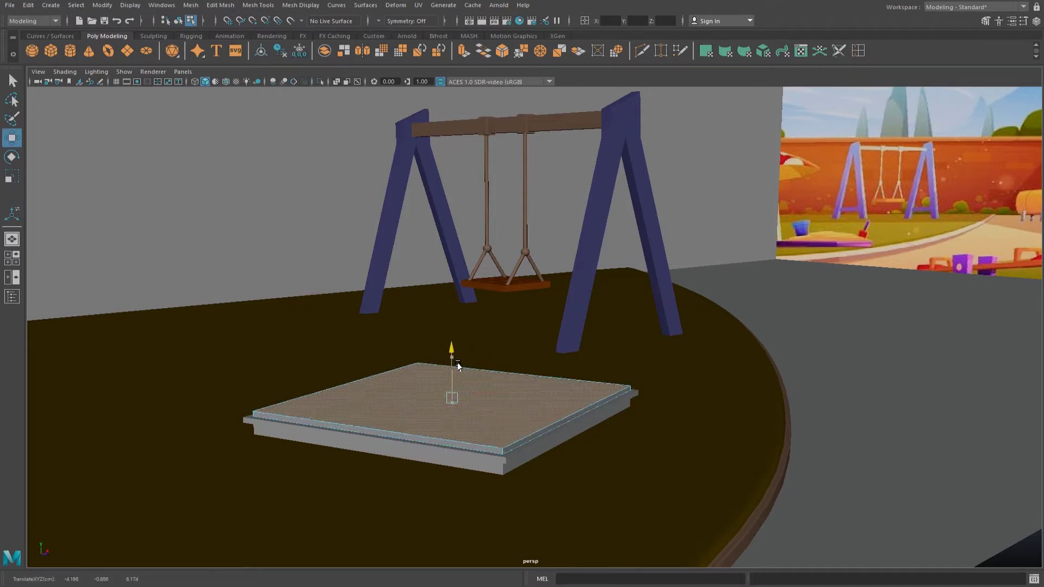
{"action": "left_click_drag", "start_coordinate": [457, 366], "coordinate": [459, 365]}
{"action": "right_click_drag", "start_coordinate": [383, 326], "coordinate": [381, 394]}
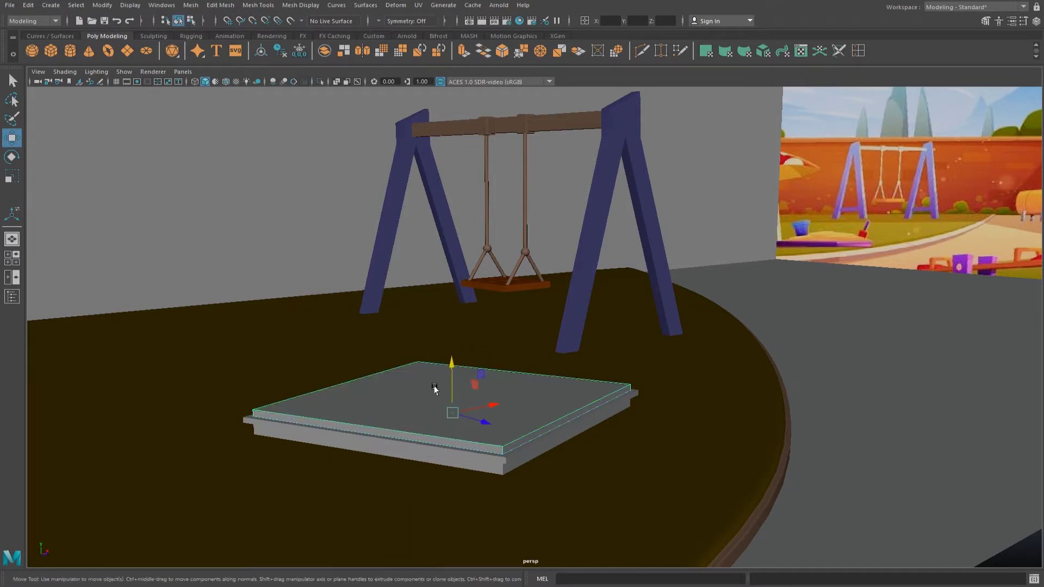
{"action": "left_click", "coordinate": [300, 50]}
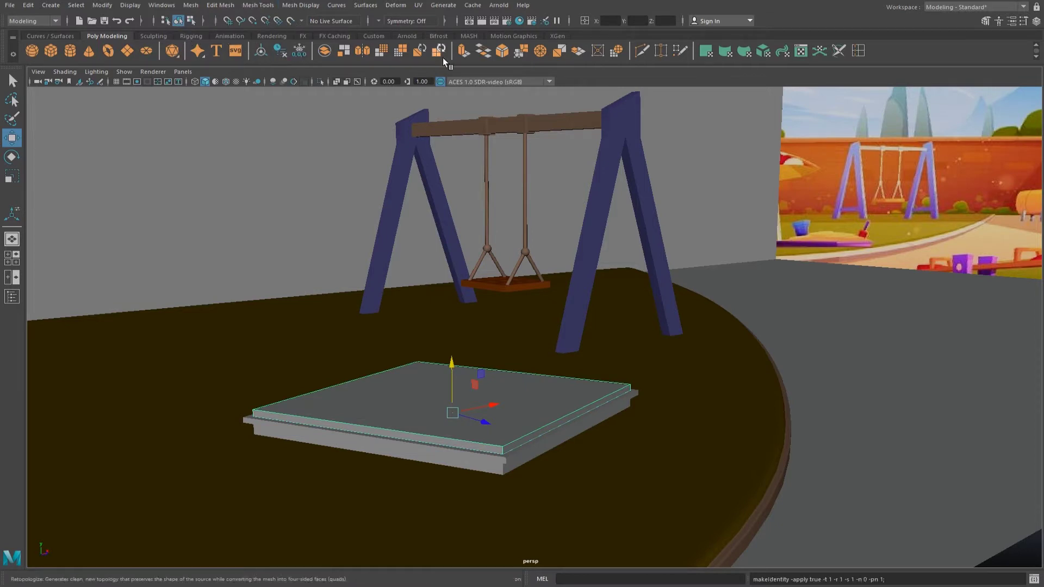
{"action": "left_click", "coordinate": [381, 51]}
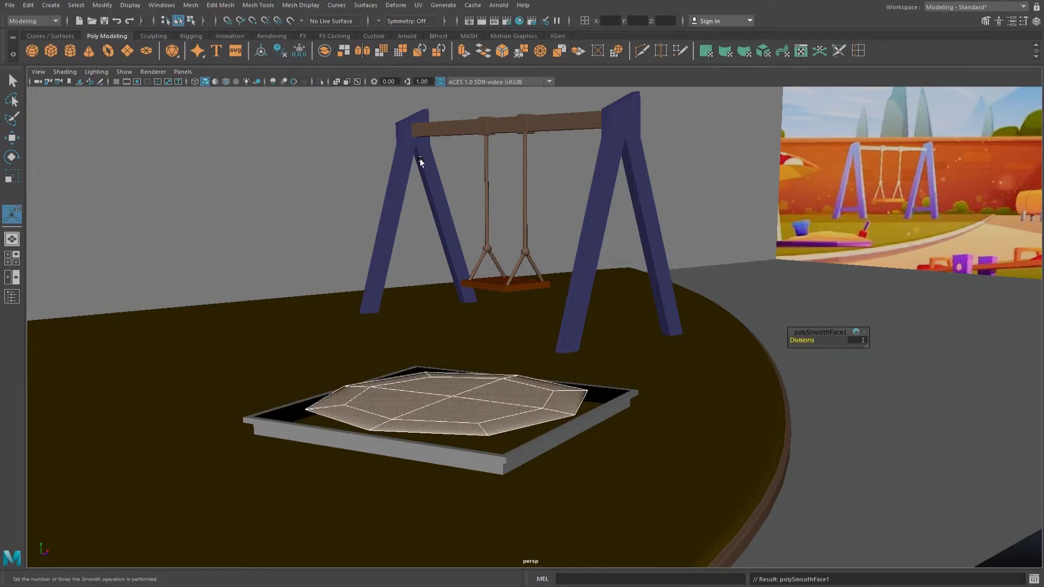
Undo the smoothing and add divisions to the sand plane instead.
{"action": "key", "text": "ctrl+z"}
{"action": "left_click", "coordinate": [220, 5]}
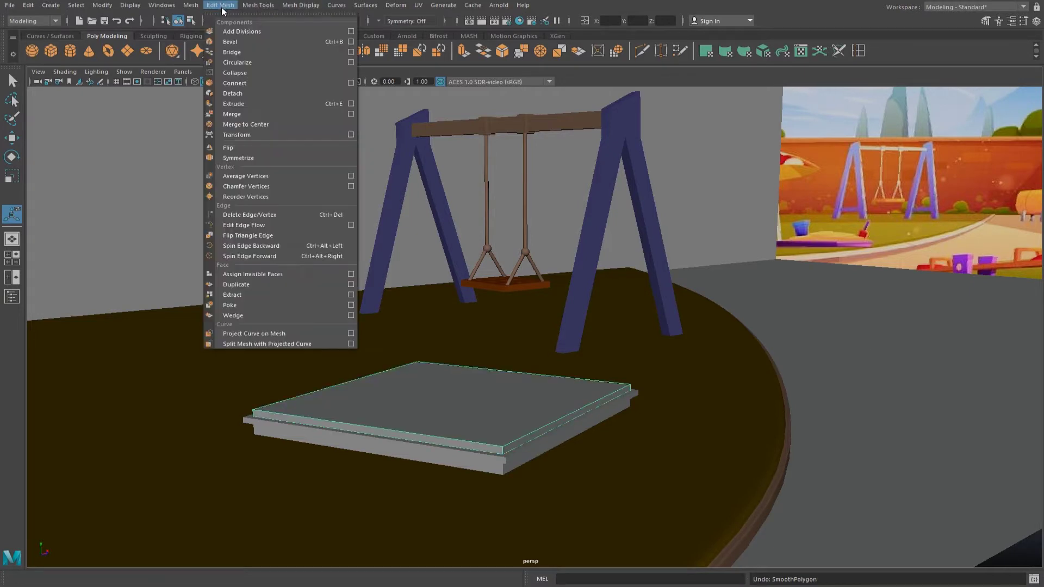
{"action": "left_click", "coordinate": [244, 26]}
{"action": "key", "text": "g"}
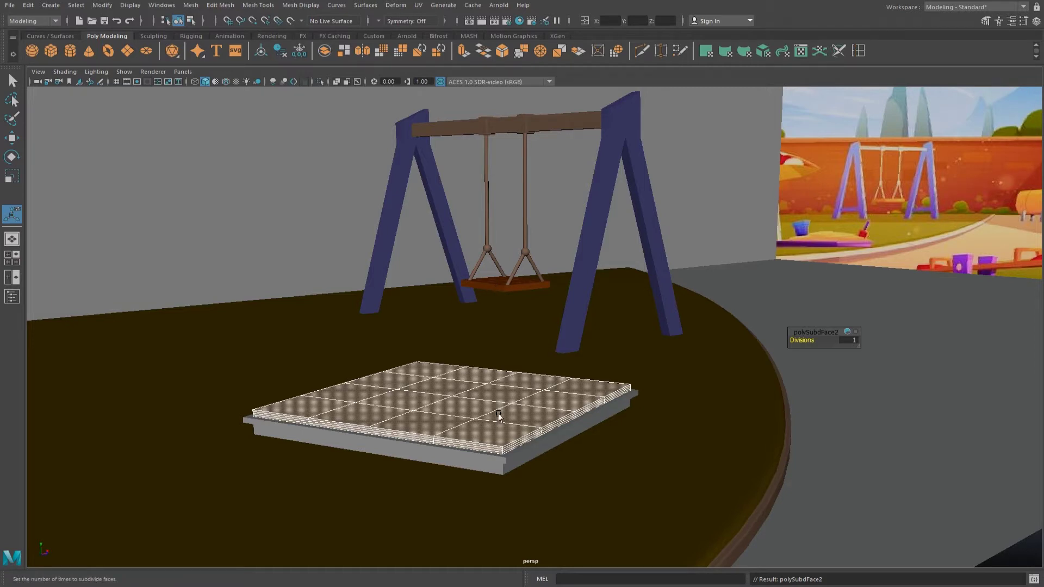
{"action": "scroll", "coordinate": [499, 416], "scroll_direction": "up", "scroll_amount": 2}
{"action": "scroll", "coordinate": [517, 341], "scroll_direction": "up", "scroll_amount": 2}
{"action": "scroll", "coordinate": [523, 351], "scroll_direction": "up", "scroll_amount": 2}
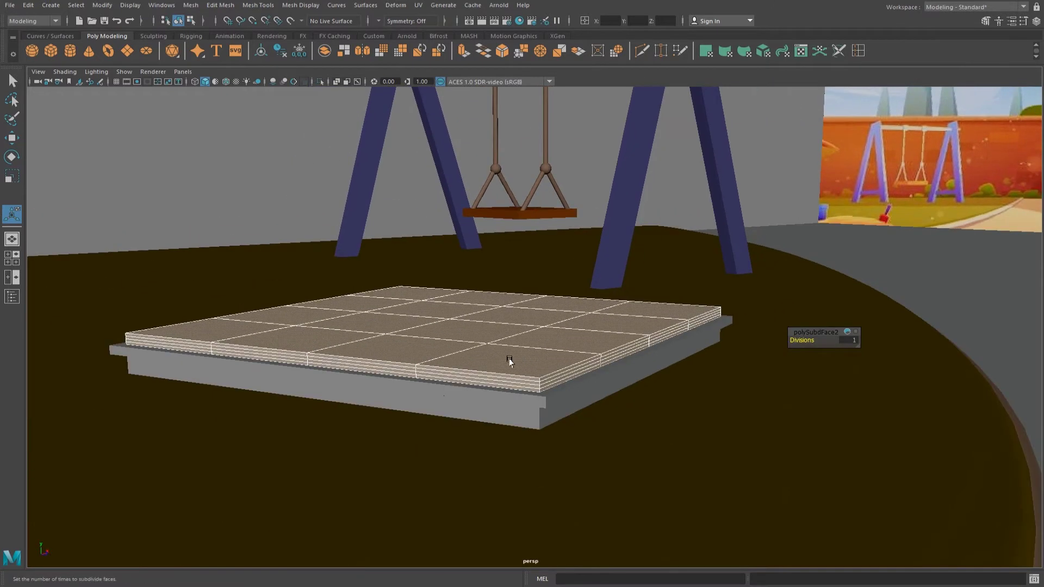
{"action": "scroll", "coordinate": [509, 360], "scroll_direction": "up", "scroll_amount": 1}
Delete the two side edge loops of the slab.
{"action": "right_click_drag", "start_coordinate": [509, 360], "coordinate": [481, 392]}
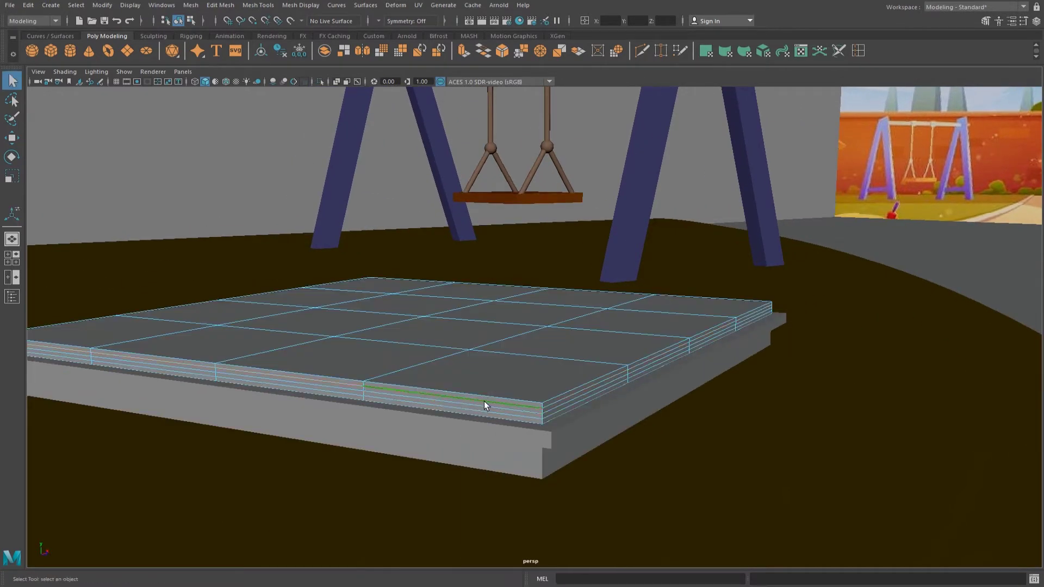
{"action": "double_click", "coordinate": [475, 408], "text": "shift"}
{"action": "double_click", "coordinate": [480, 410], "text": "shift"}
{"action": "key", "text": "Delete"}
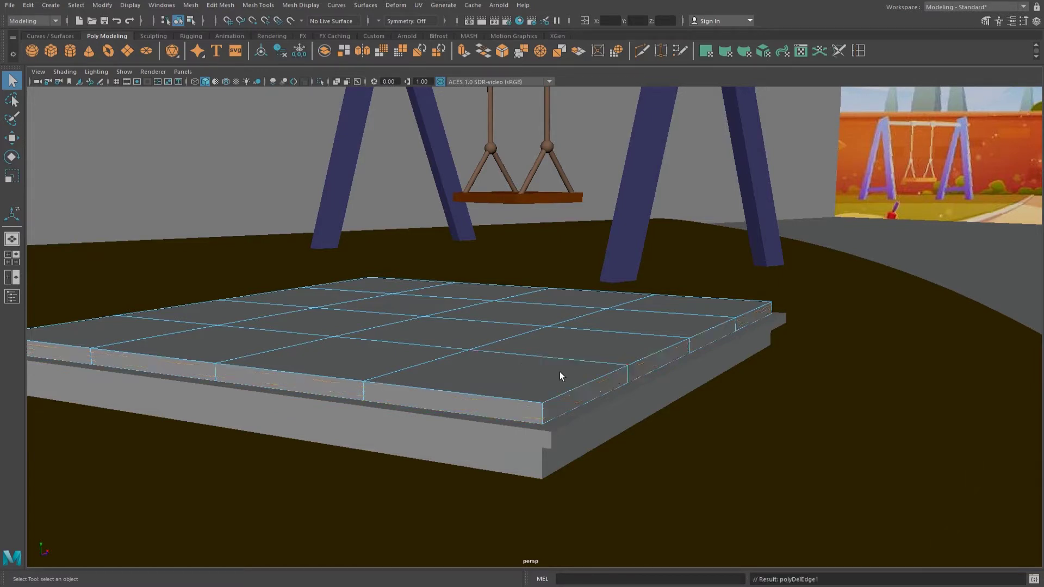
Select the slab's side face loop, return to object mode, and save the scene.
{"action": "right_click_drag", "start_coordinate": [559, 371], "coordinate": [538, 410]}
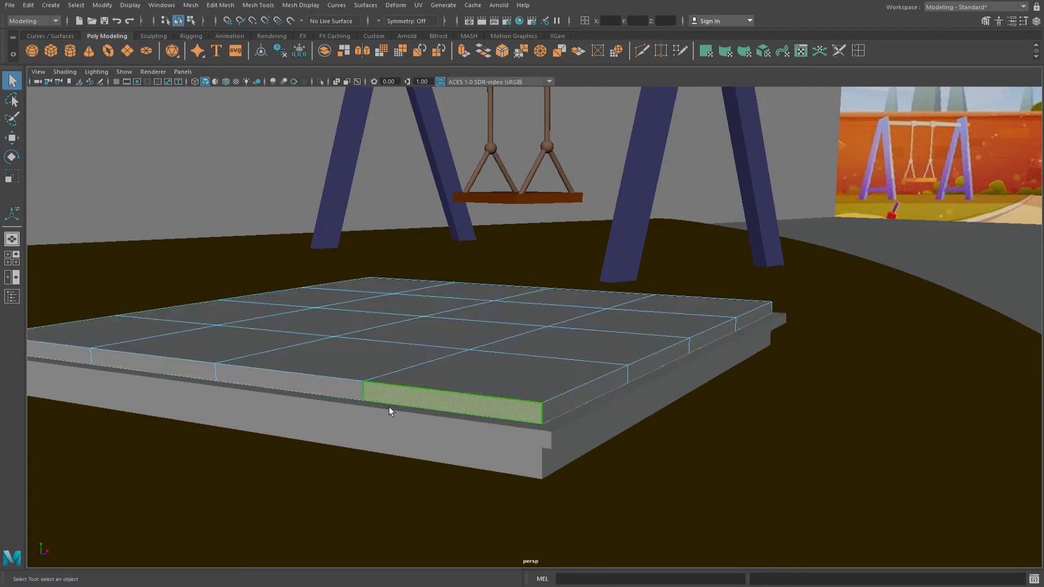
{"action": "double_click", "coordinate": [329, 385]}
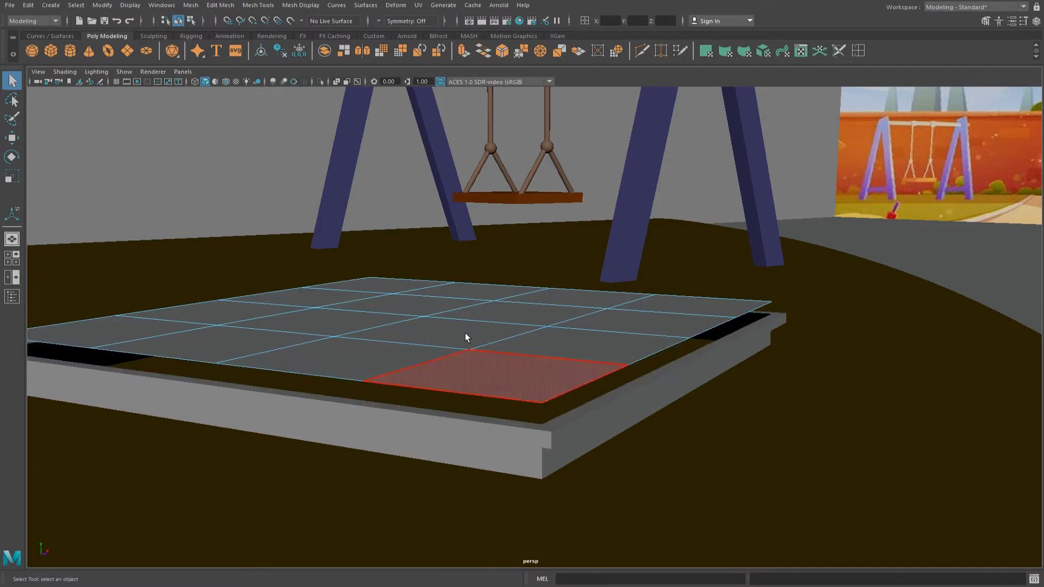
{"action": "right_click_drag", "start_coordinate": [473, 334], "coordinate": [545, 308]}
{"action": "key", "text": "w"}
{"action": "key", "text": "ctrl+s"}
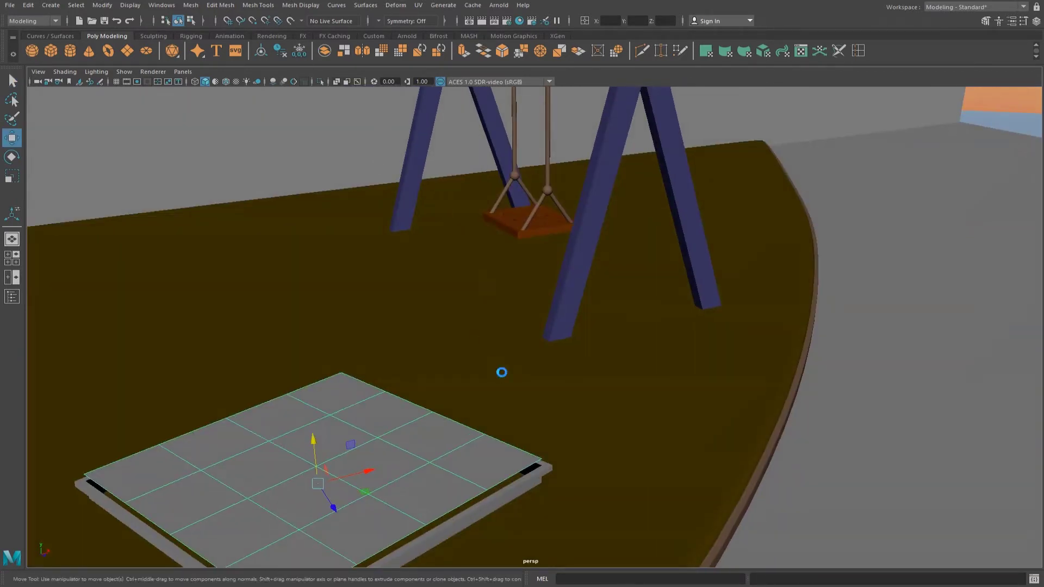
Subdivide the sand sheet with Add Divisions and lower it into the sandbox frame.
{"action": "left_click", "coordinate": [237, 6]}
{"action": "left_click", "coordinate": [250, 26]}
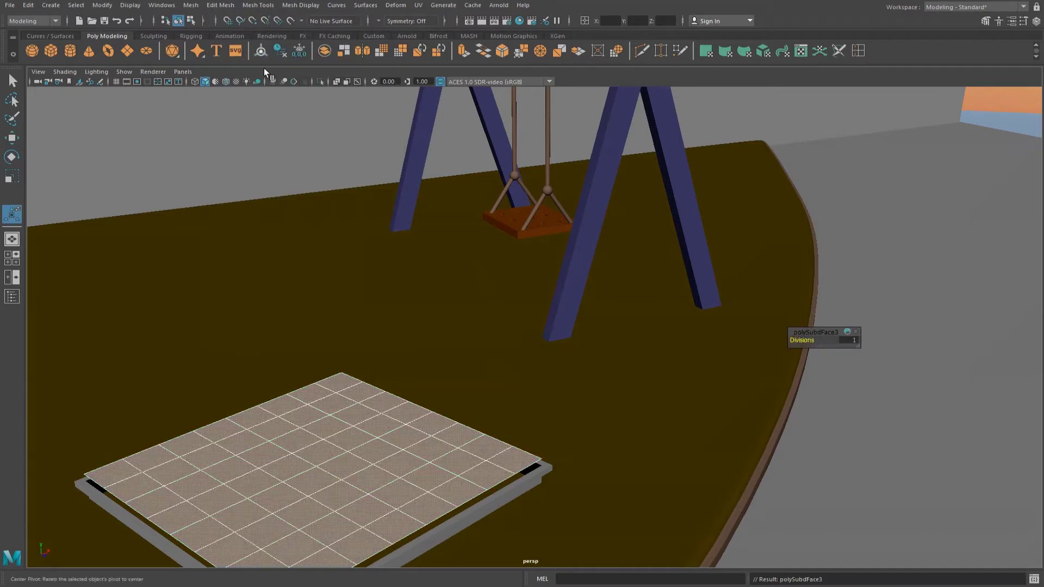
{"action": "scroll", "coordinate": [498, 314], "scroll_direction": "down", "scroll_amount": 5}
{"action": "key", "text": "w"}
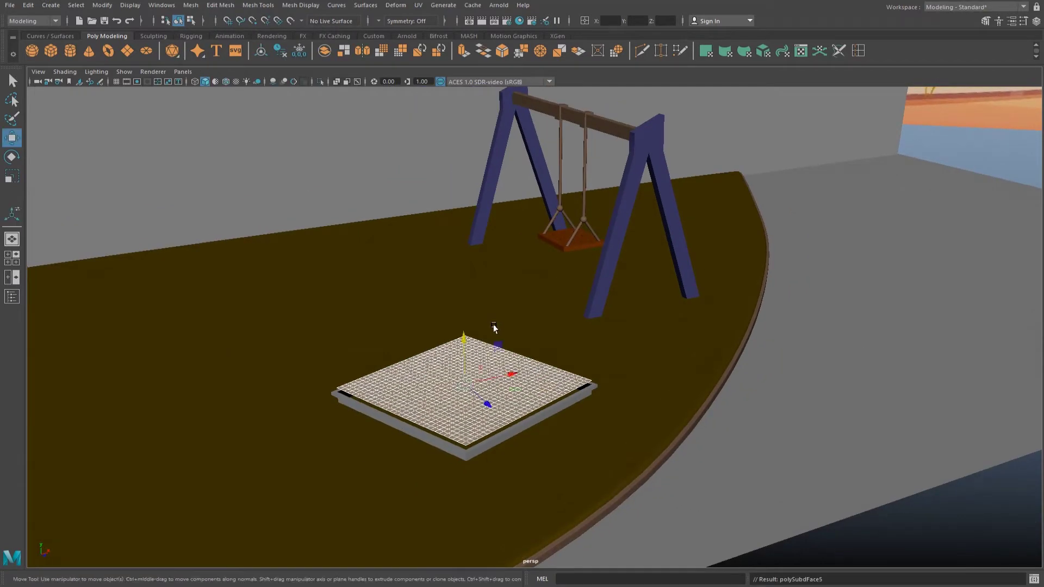
{"action": "scroll", "coordinate": [410, 361], "scroll_direction": "up", "scroll_amount": 4}
{"action": "left_click_drag", "start_coordinate": [410, 382], "coordinate": [408, 389]}
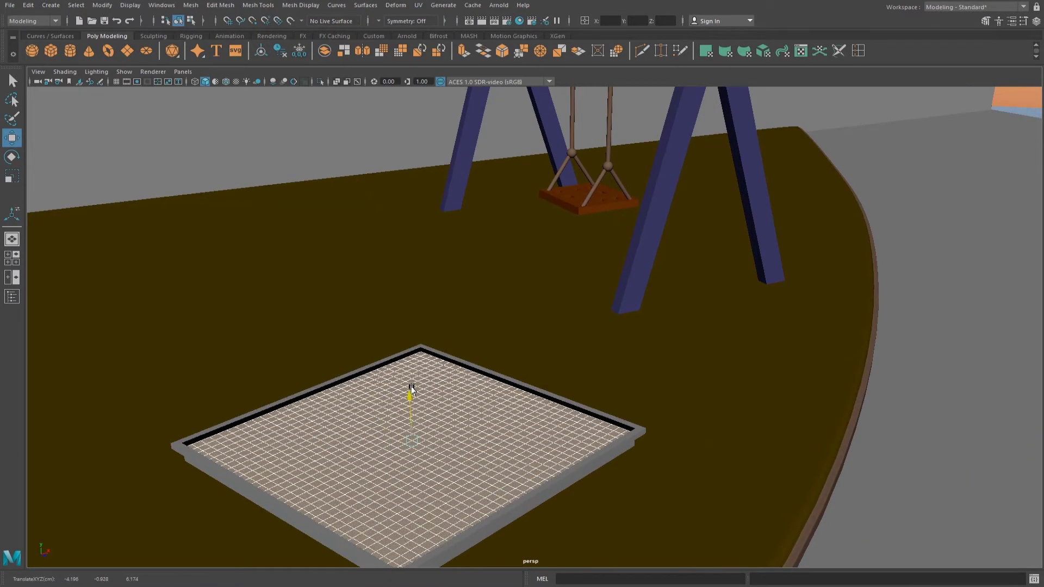
Extrude the frame's inner border edge to fill the gap, then return to Object Mode.
{"action": "middle_click_drag", "start_coordinate": [413, 391], "coordinate": [591, 313], "text": "alt"}
{"action": "right_click_drag", "start_coordinate": [613, 310], "coordinate": [611, 287]}
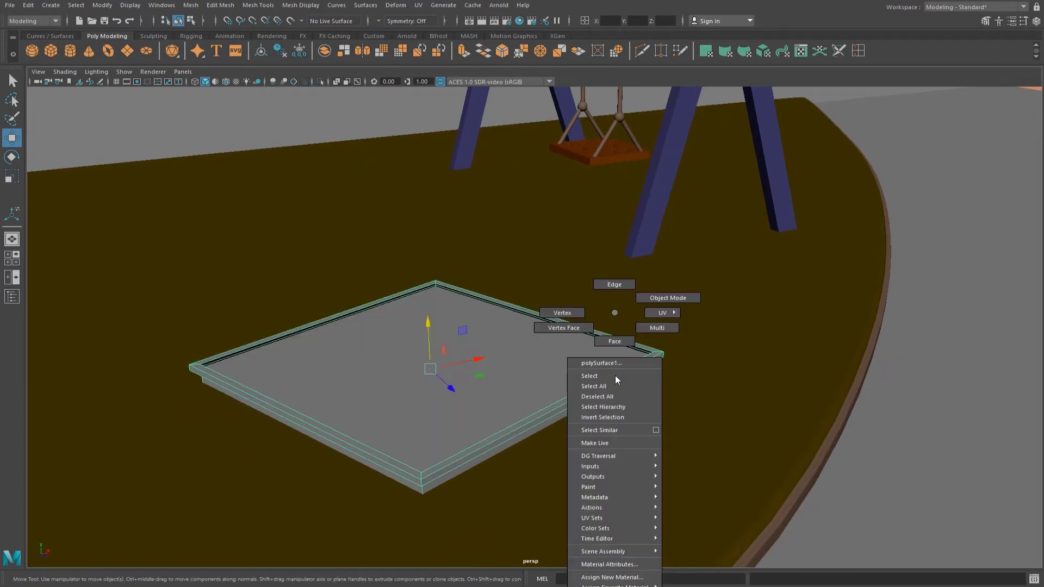
{"action": "scroll", "coordinate": [654, 345], "scroll_direction": "up", "scroll_amount": 3}
{"action": "left_click", "coordinate": [652, 347]}
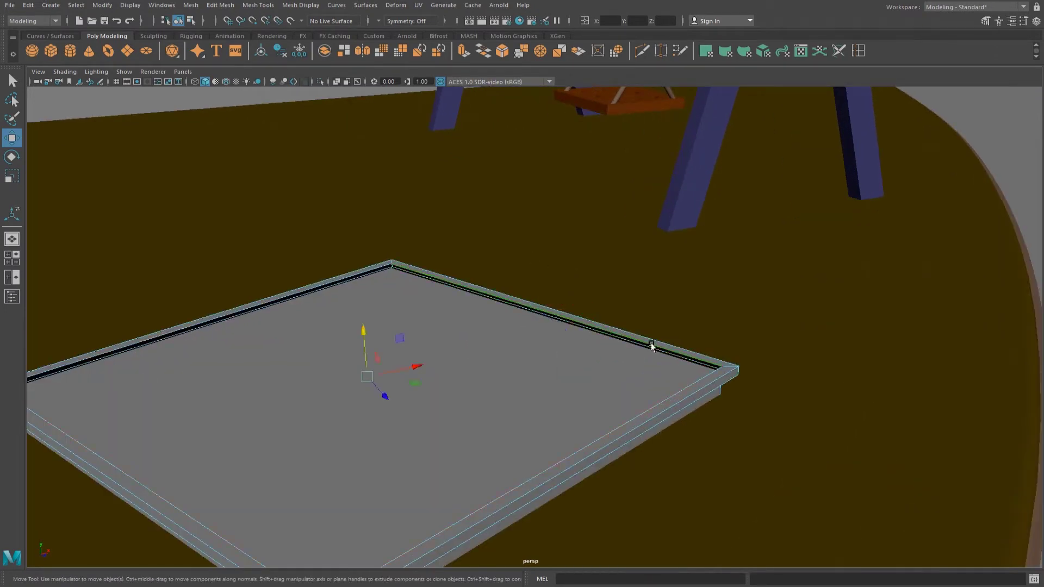
{"action": "key", "text": "ctrl+e"}
{"action": "left_click_drag", "start_coordinate": [562, 429], "coordinate": [561, 438]}
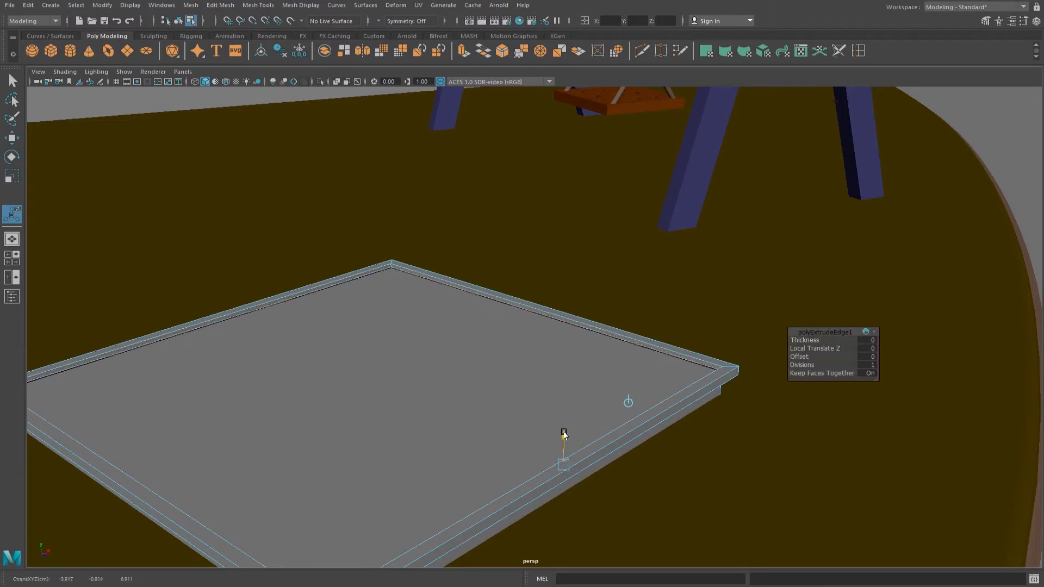
{"action": "right_click_drag", "start_coordinate": [622, 340], "coordinate": [680, 279]}
{"action": "scroll", "coordinate": [491, 370], "scroll_direction": "down", "scroll_amount": 3}
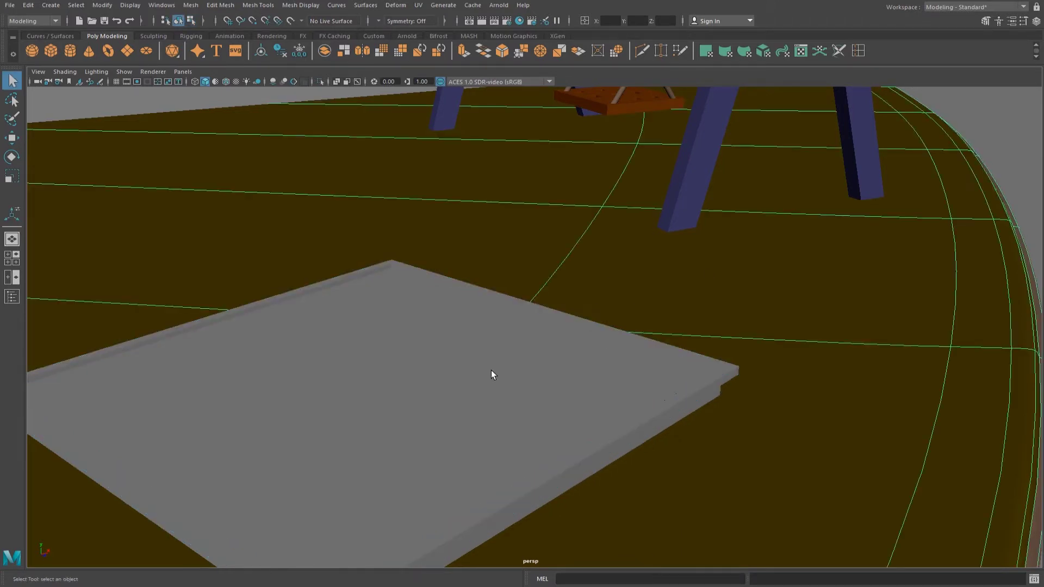
Pick the Grab sculpting brush and try test strokes on the sand, undoing them.
{"action": "key", "text": "f"}
{"action": "left_click", "coordinate": [154, 36]}
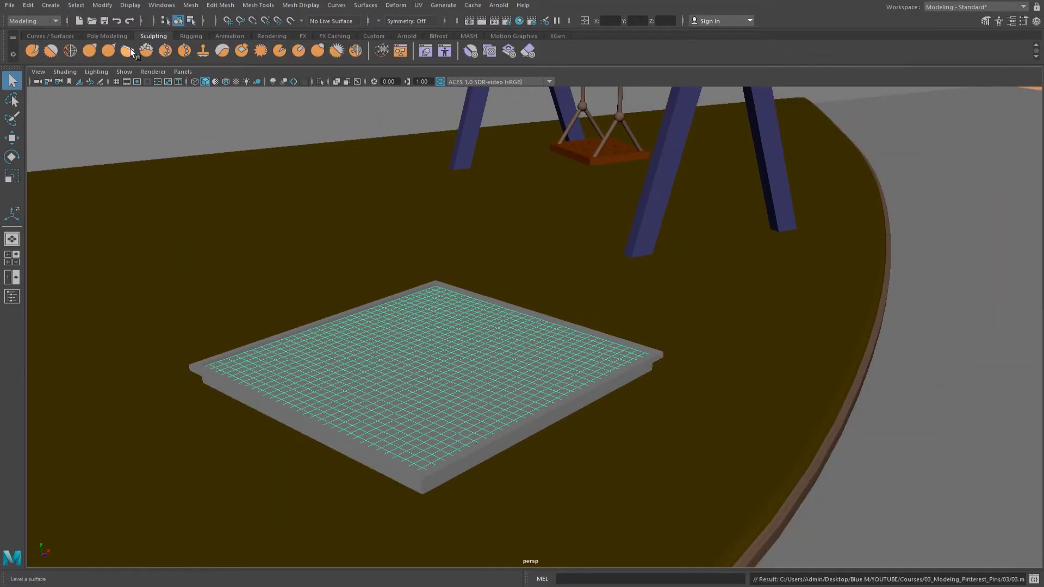
{"action": "left_click", "coordinate": [89, 49]}
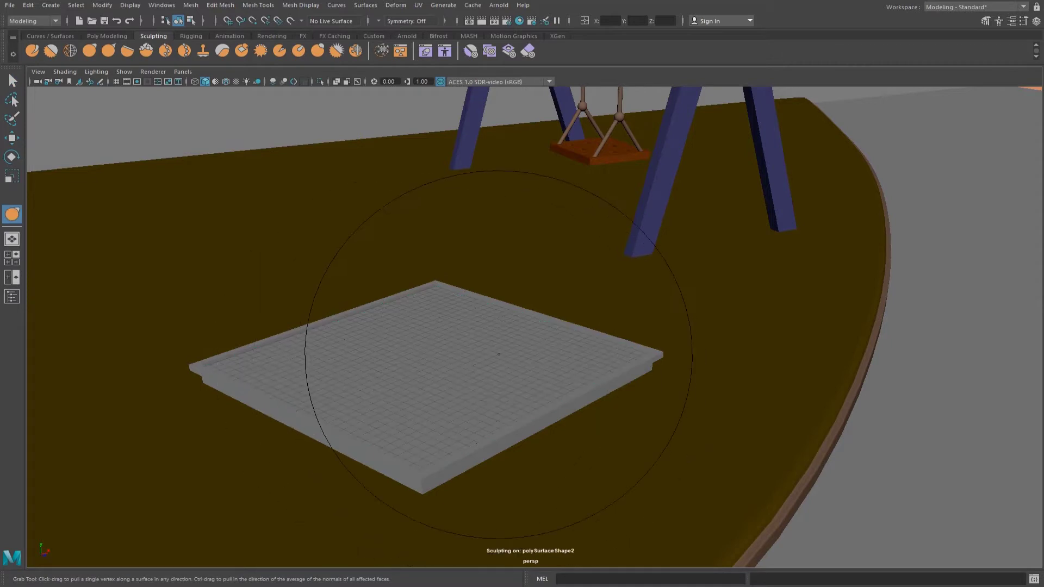
{"action": "left_click_drag", "start_coordinate": [508, 350], "coordinate": [440, 332]}
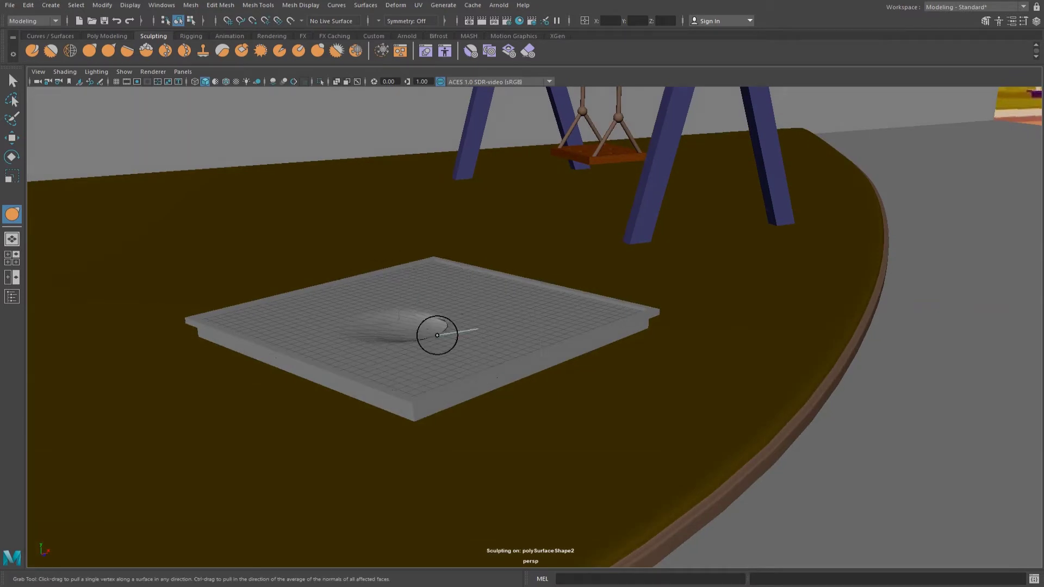
{"action": "key", "text": "ctrl+z"}
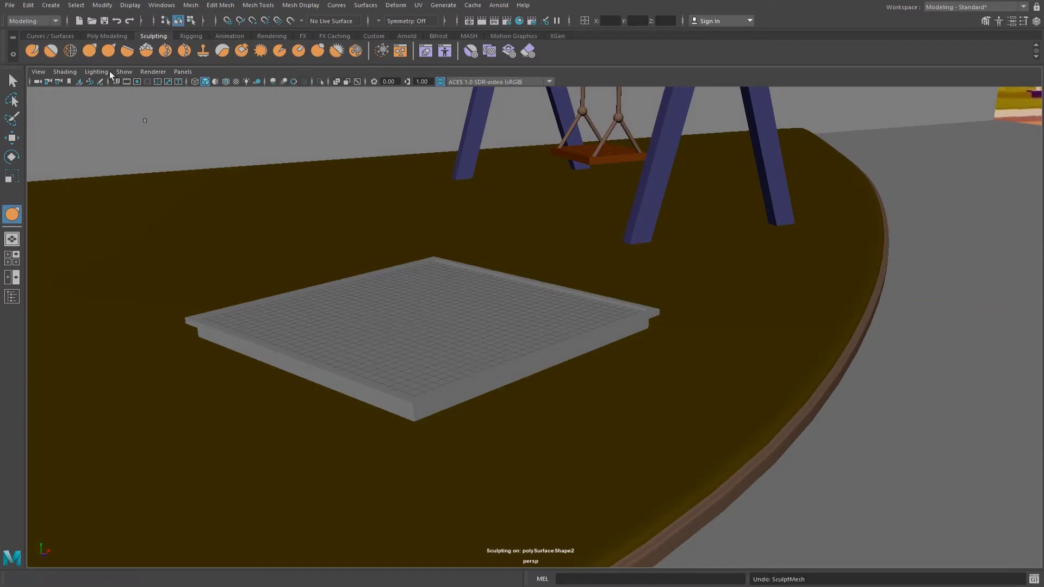
{"action": "left_click_drag", "start_coordinate": [434, 334], "coordinate": [442, 305]}
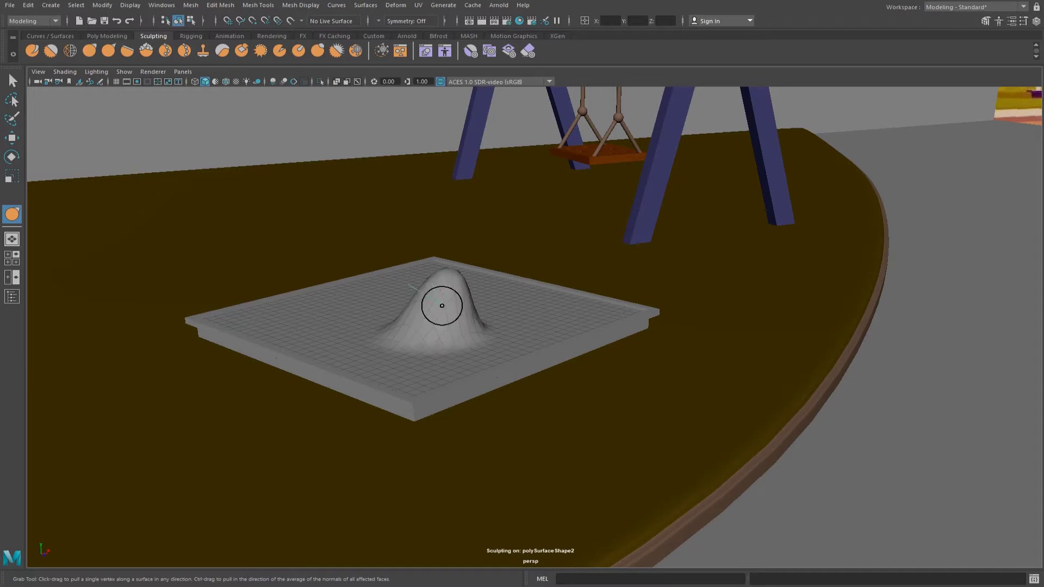
{"action": "key", "text": "ctrl+z"}
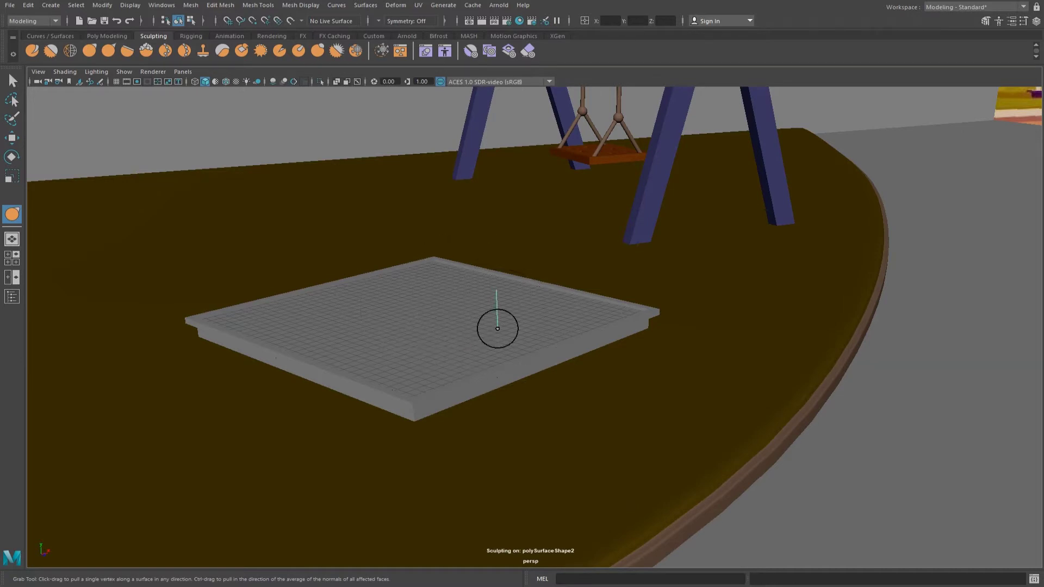
{"action": "mouse_move", "coordinate": [483, 300]}
{"action": "left_mouse_down", "text": "alt"}
{"action": "mouse_move", "coordinate": [461, 312]}
{"action": "mouse_move", "coordinate": [456, 291]}
{"action": "left_mouse_up", "text": "alt"}
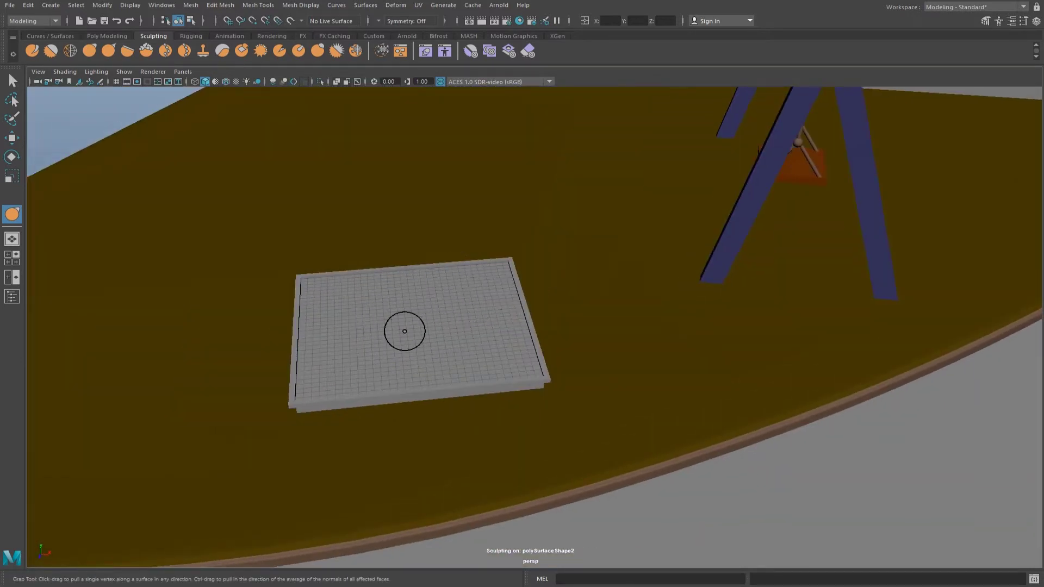
Extrude the sand sheet's faces slightly upward, about 0.034 Local Translate Z.
{"action": "key", "text": "w"}
{"action": "scroll", "coordinate": [506, 291], "scroll_direction": "up", "scroll_amount": 1}
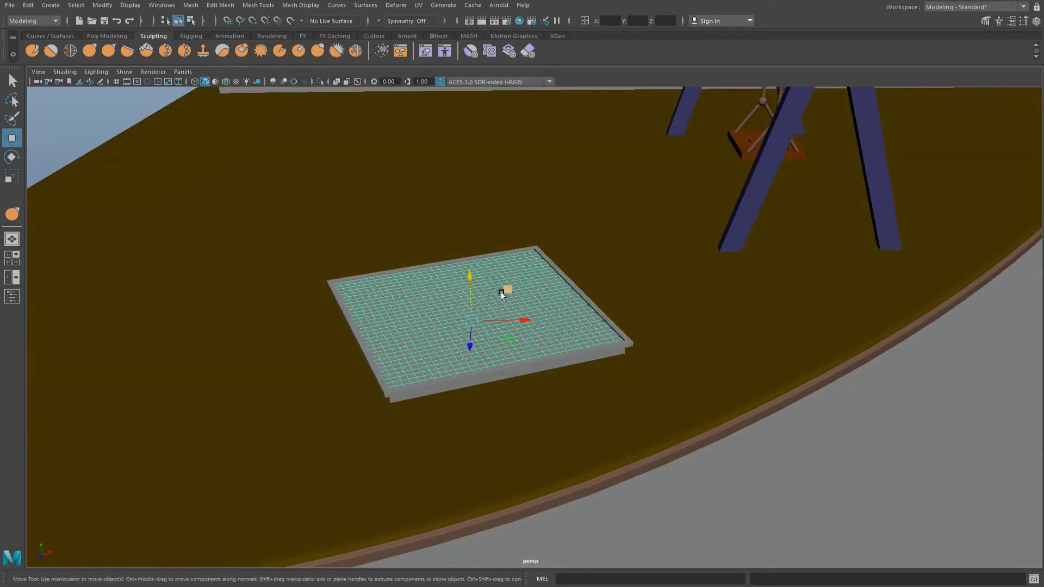
{"action": "scroll", "coordinate": [404, 314], "scroll_direction": "up", "scroll_amount": 3}
{"action": "key", "text": "ctrl+e"}
{"action": "left_click_drag", "start_coordinate": [405, 313], "coordinate": [527, 263], "text": "alt"}
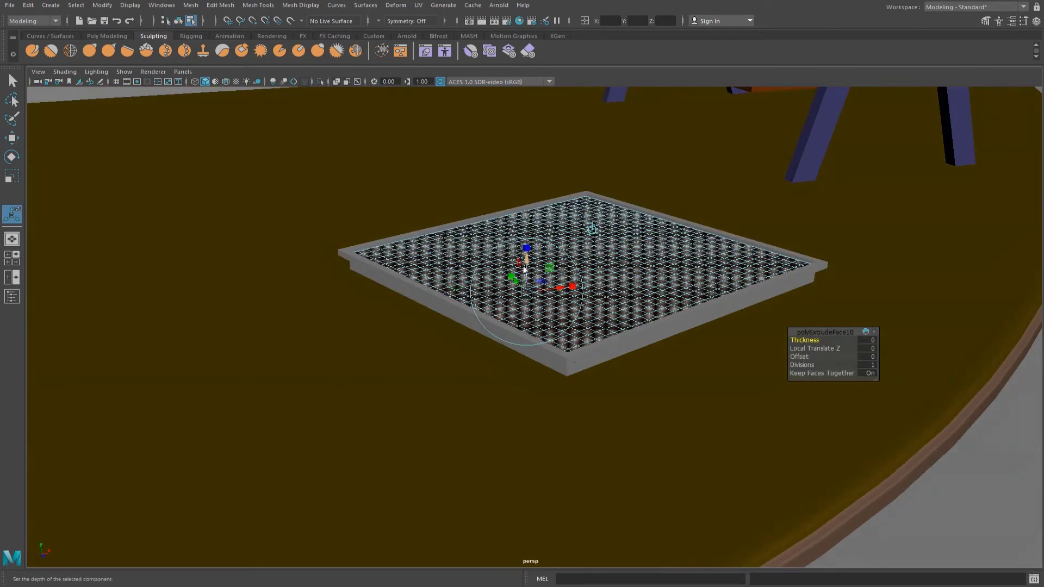
{"action": "left_click", "coordinate": [526, 262]}
{"action": "right_click_drag", "start_coordinate": [570, 268], "coordinate": [631, 250]}
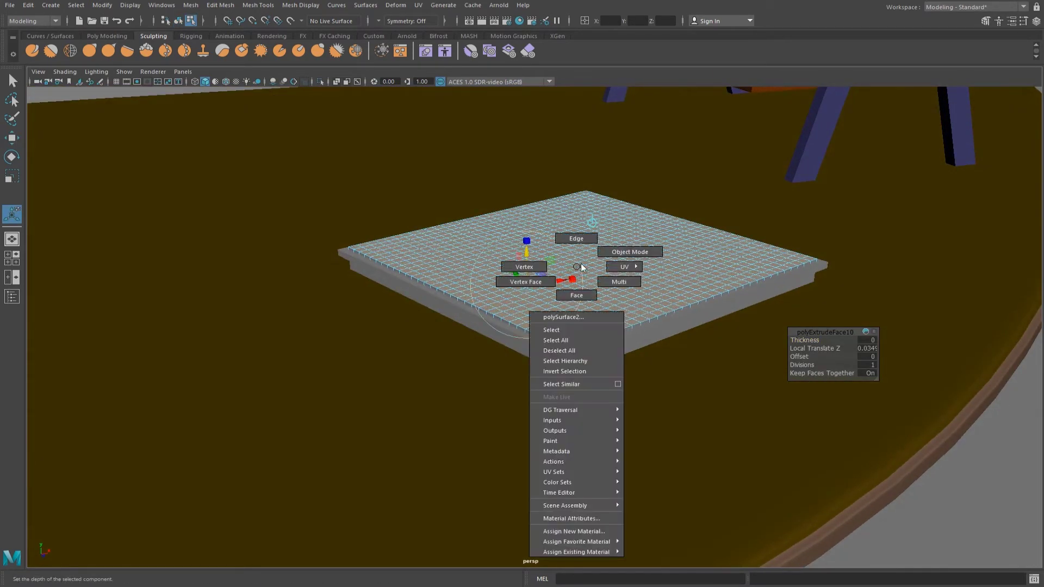
Save the scene and reselect the sand sheet with the Grab brush.
{"action": "left_click", "coordinate": [746, 223]}
{"action": "key", "text": "ctrl+s"}
{"action": "left_click", "coordinate": [529, 269]}
{"action": "left_click_drag", "start_coordinate": [529, 269], "coordinate": [459, 222], "text": "alt"}
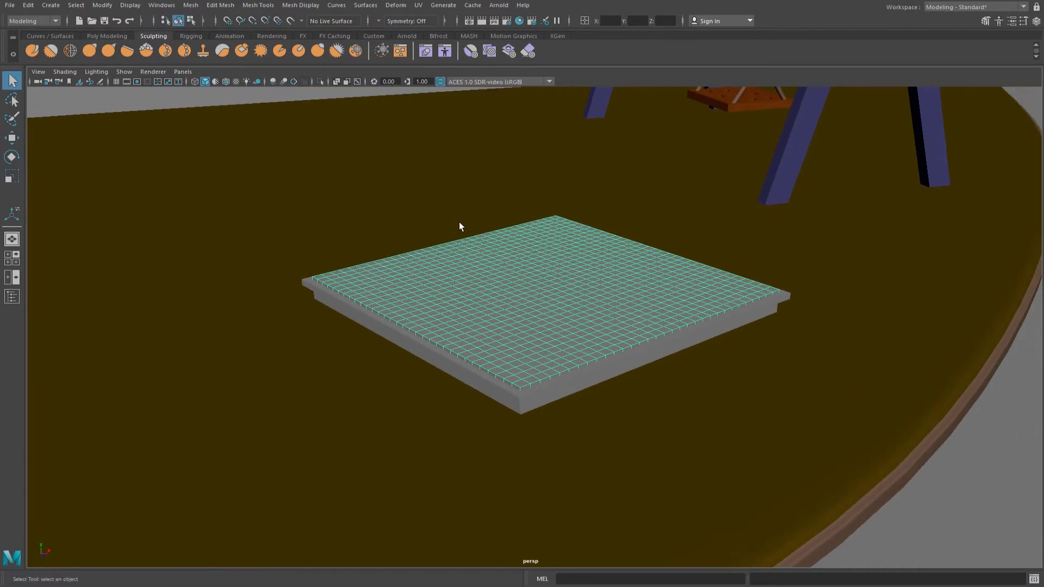
{"action": "left_click", "coordinate": [93, 51]}
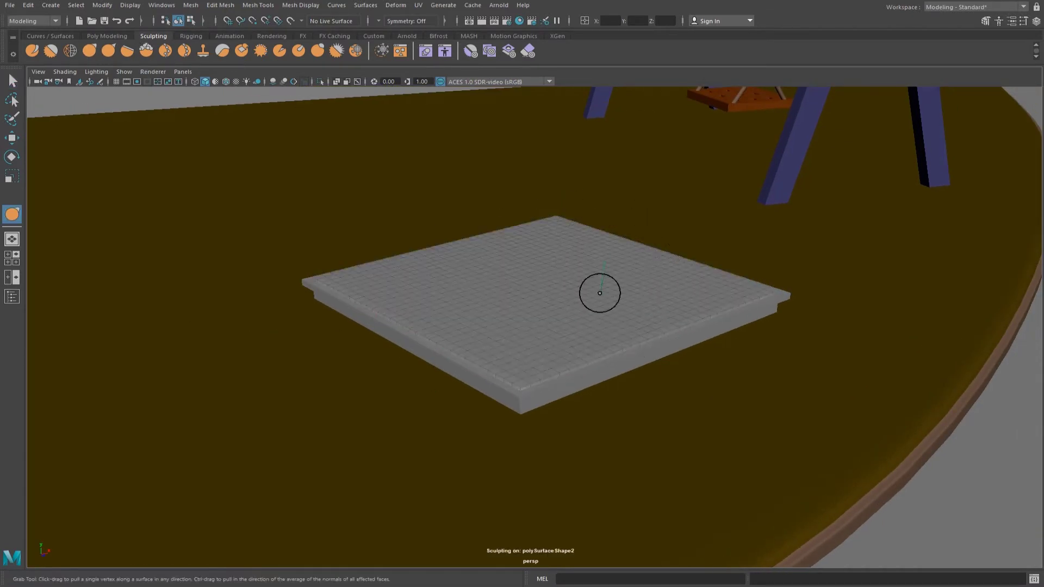
Pull several rolling mounds up from the sand with Grab and smooth them.
{"action": "left_click_drag", "start_coordinate": [600, 293], "coordinate": [600, 273]}
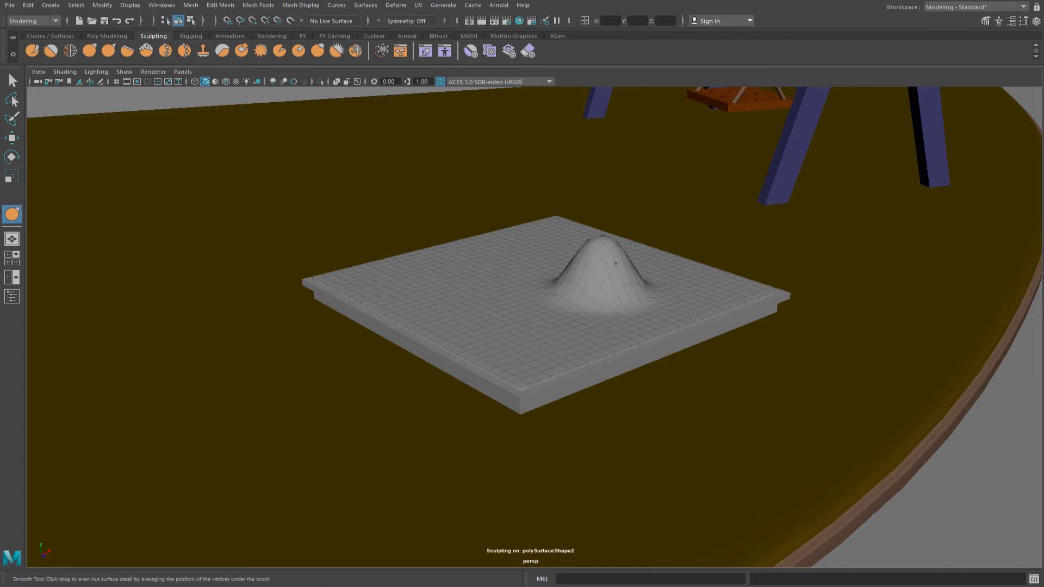
{"action": "left_click_drag", "start_coordinate": [534, 301], "coordinate": [496, 249]}
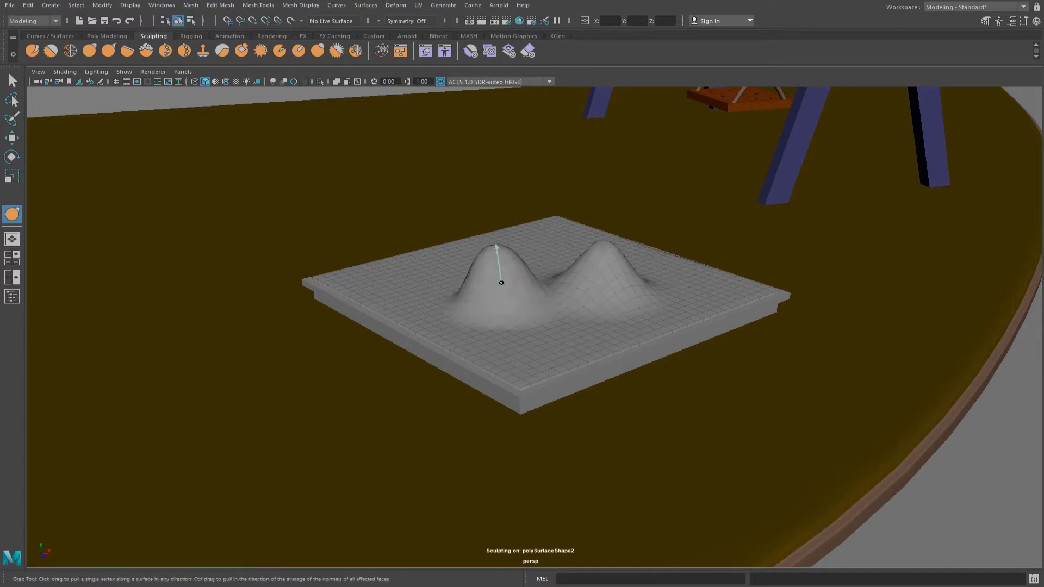
{"action": "mouse_move", "coordinate": [560, 240]}
{"action": "left_mouse_down", "text": "alt"}
{"action": "mouse_move", "coordinate": [453, 232]}
{"action": "mouse_move", "coordinate": [505, 280]}
{"action": "mouse_move", "coordinate": [524, 275]}
{"action": "left_mouse_up", "text": "alt"}
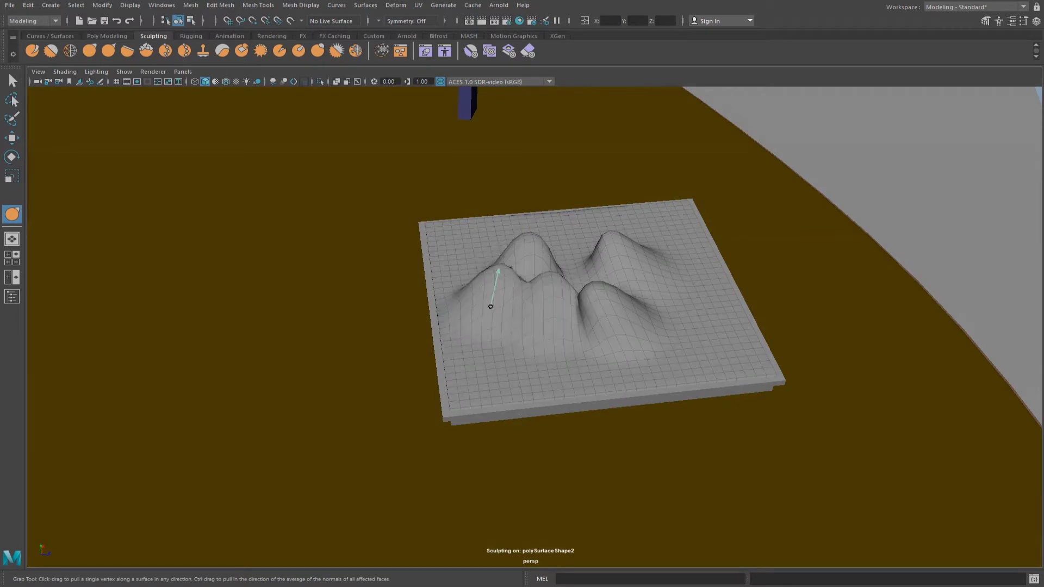
{"action": "left_click_drag", "start_coordinate": [647, 233], "coordinate": [514, 240], "text": "alt"}
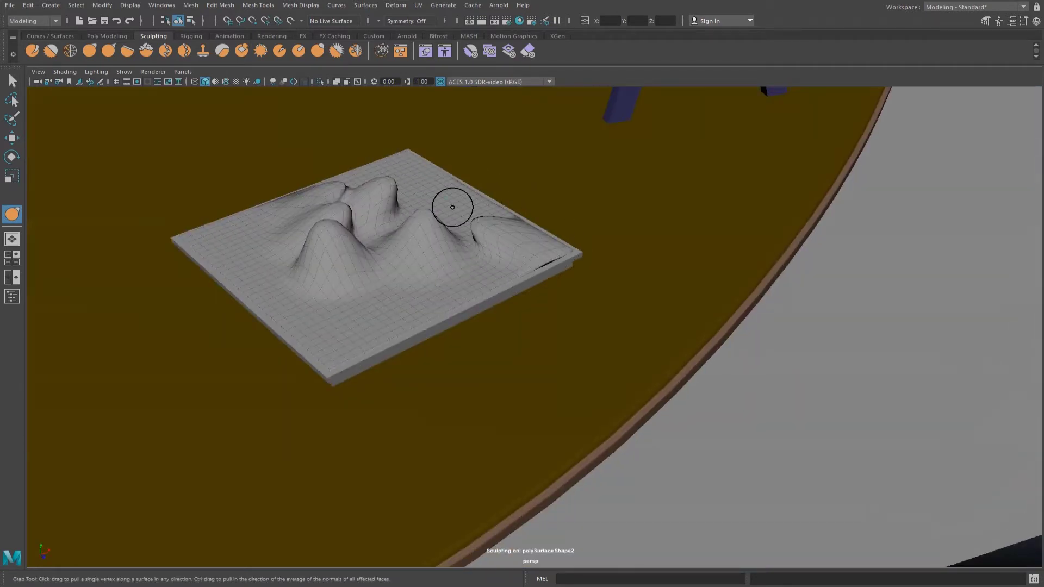
{"action": "left_click_drag", "start_coordinate": [454, 196], "coordinate": [475, 190], "text": "alt"}
{"action": "mouse_move", "coordinate": [429, 255]}
{"action": "left_mouse_down"}
{"action": "mouse_move", "coordinate": [420, 228]}
{"action": "mouse_move", "coordinate": [475, 196]}
{"action": "left_mouse_up"}
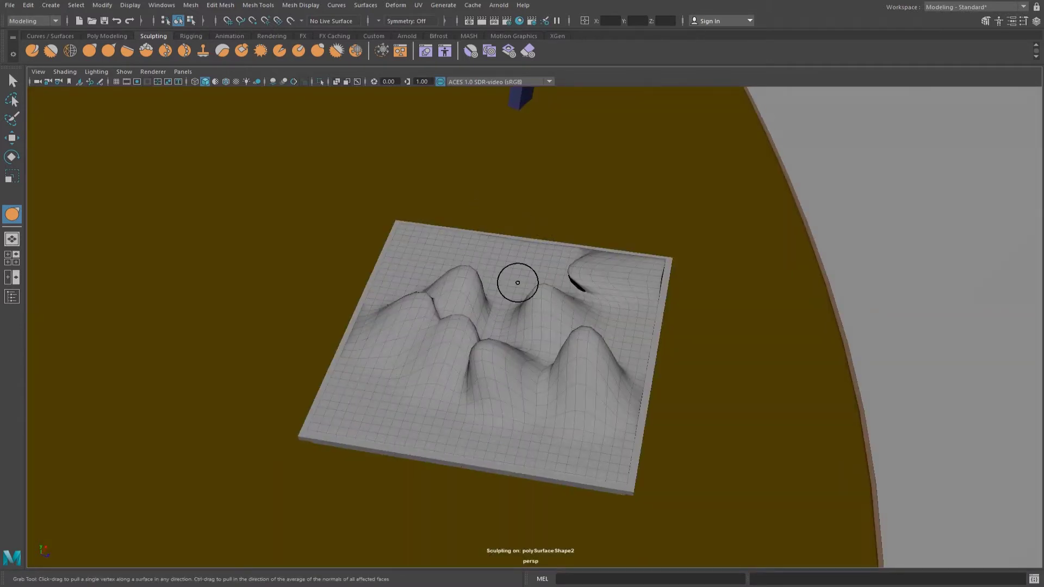
{"action": "left_click_drag", "start_coordinate": [517, 282], "coordinate": [525, 240]}
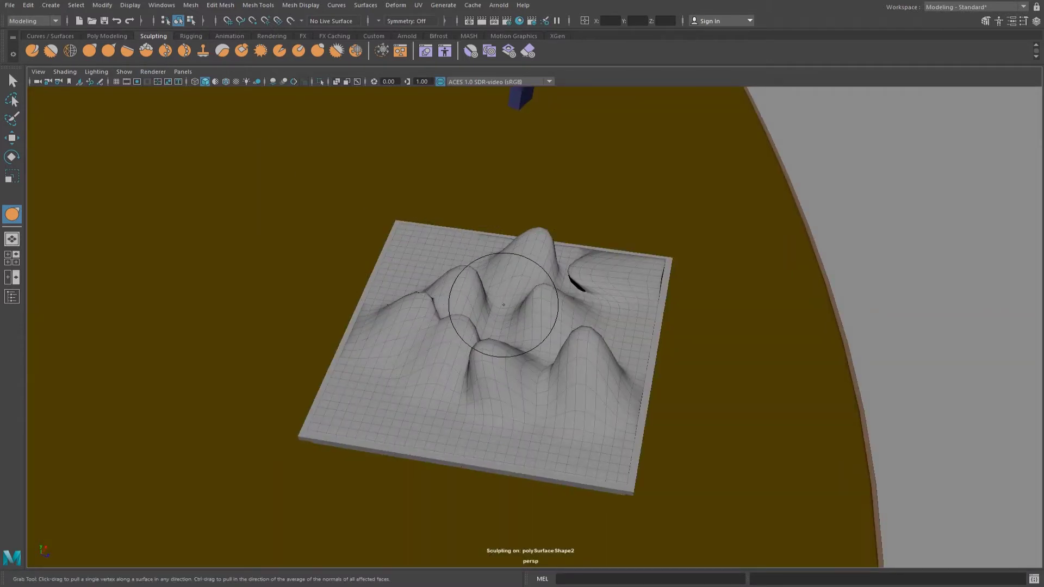
{"action": "mouse_move", "coordinate": [549, 303]}
{"action": "left_mouse_down", "text": "shift"}
{"action": "mouse_move", "coordinate": [547, 268]}
{"action": "mouse_move", "coordinate": [596, 256]}
{"action": "left_mouse_up", "text": "shift"}
{"action": "left_click_drag", "start_coordinate": [484, 303], "coordinate": [536, 256], "text": "alt"}
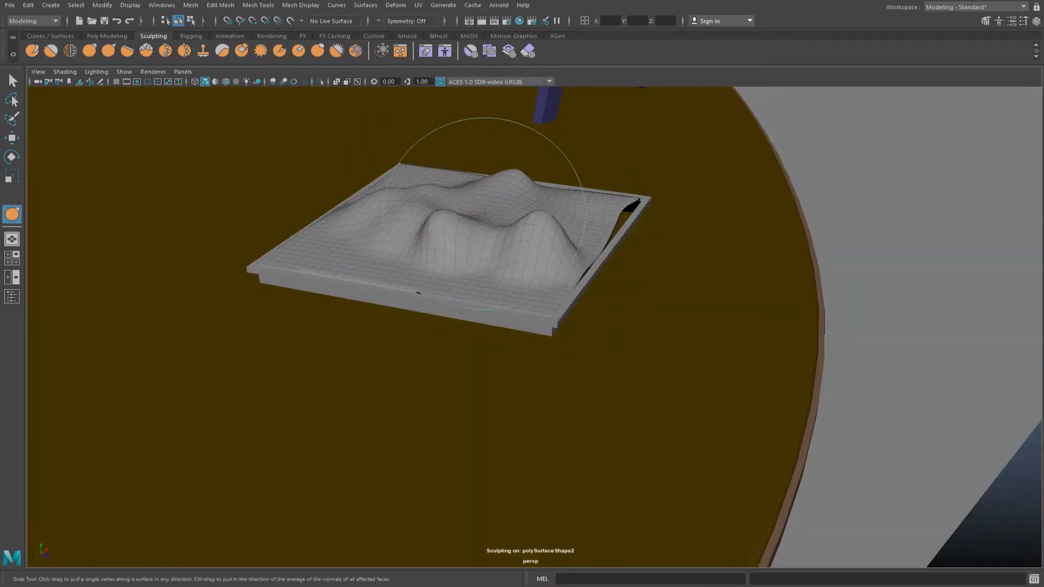
{"action": "left_click_drag", "start_coordinate": [435, 174], "coordinate": [489, 217], "text": "alt"}
Raise the sand surface and lift an edge vertex up to the sandbox rim.
{"action": "key", "text": "w"}
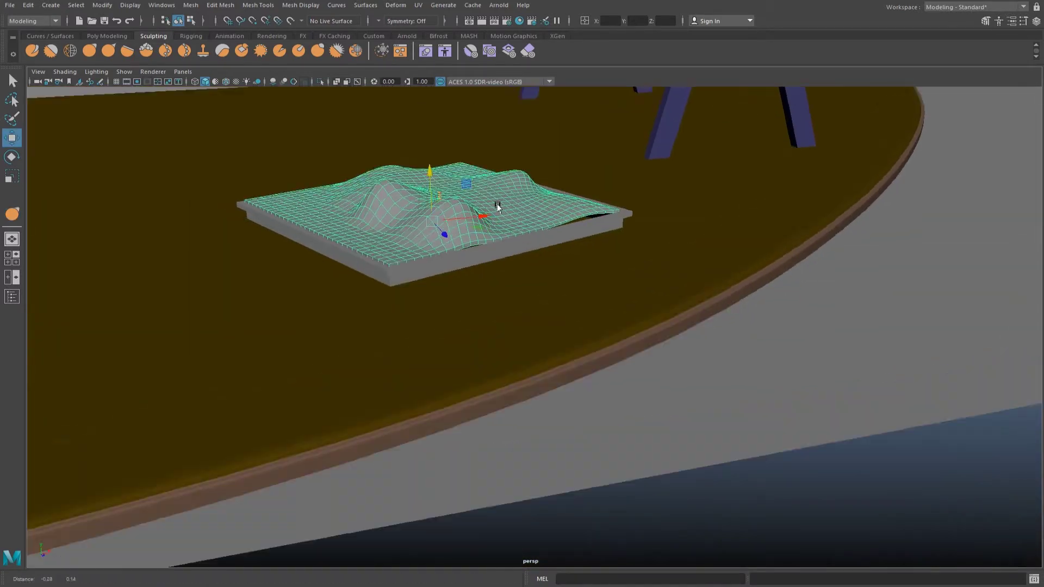
{"action": "scroll", "coordinate": [500, 222], "scroll_direction": "up", "scroll_amount": 3}
{"action": "left_click_drag", "start_coordinate": [405, 157], "coordinate": [418, 161]}
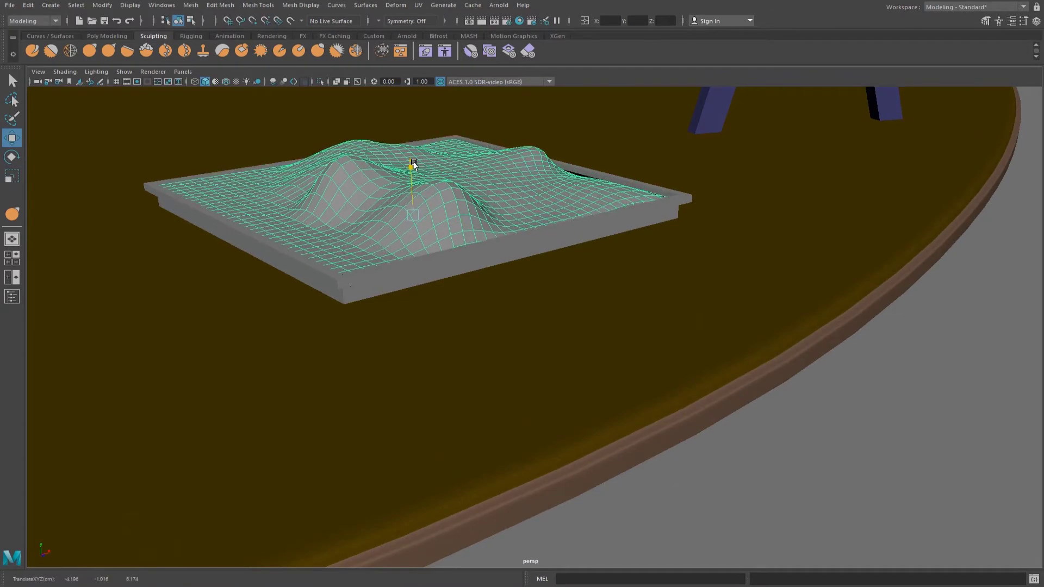
{"action": "scroll", "coordinate": [578, 180], "scroll_direction": "up", "scroll_amount": 3}
{"action": "right_click", "coordinate": [570, 193]}
{"action": "scroll", "coordinate": [563, 241], "scroll_direction": "up", "scroll_amount": 2}
{"action": "scroll", "coordinate": [563, 241], "scroll_direction": "up", "scroll_amount": 2}
{"action": "left_click", "coordinate": [665, 212]}
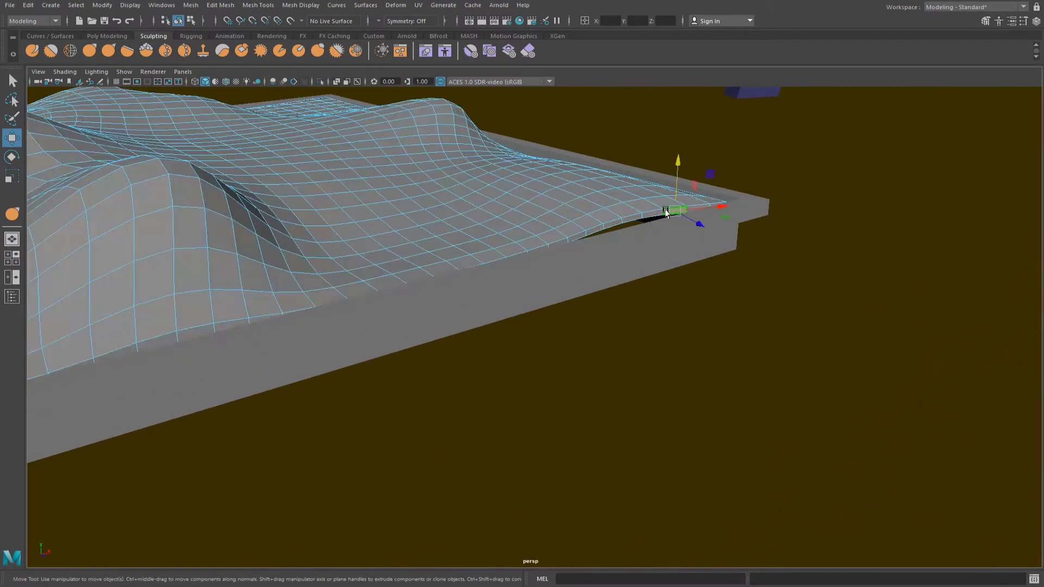
{"action": "left_click_drag", "start_coordinate": [633, 196], "coordinate": [630, 197]}
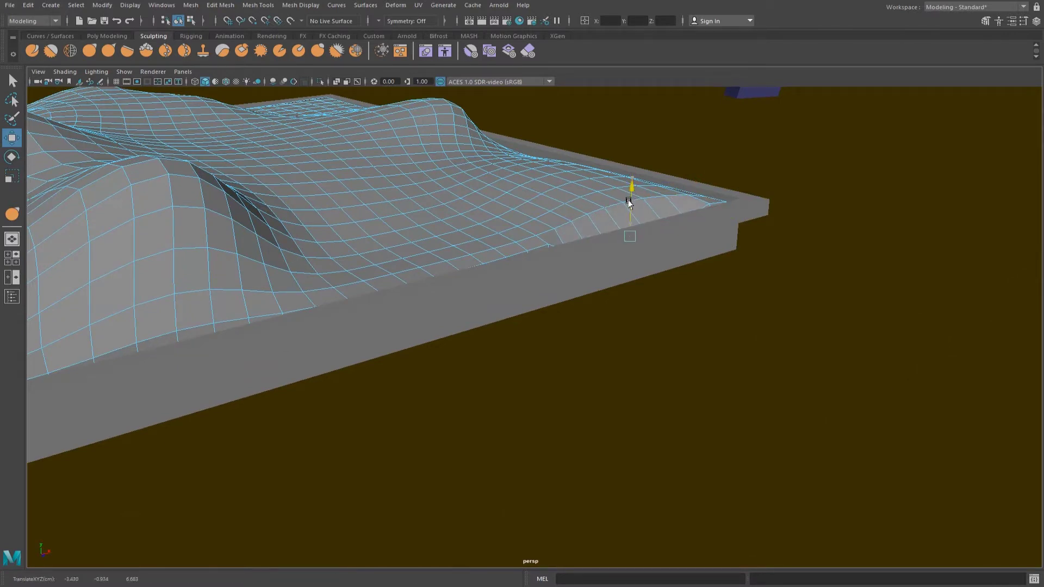
{"action": "right_click_drag", "start_coordinate": [500, 216], "coordinate": [547, 200]}
Raise the sand surface vertically and reselect the sand instead of the frame.
{"action": "left_click", "coordinate": [692, 175]}
{"action": "scroll", "coordinate": [511, 248], "scroll_direction": "down", "scroll_amount": 3}
{"action": "left_click", "coordinate": [510, 248]}
{"action": "mouse_move", "coordinate": [392, 235]}
{"action": "left_mouse_down", "text": "alt"}
{"action": "mouse_move", "coordinate": [389, 257]}
{"action": "mouse_move", "coordinate": [367, 243]}
{"action": "left_mouse_up", "text": "alt"}
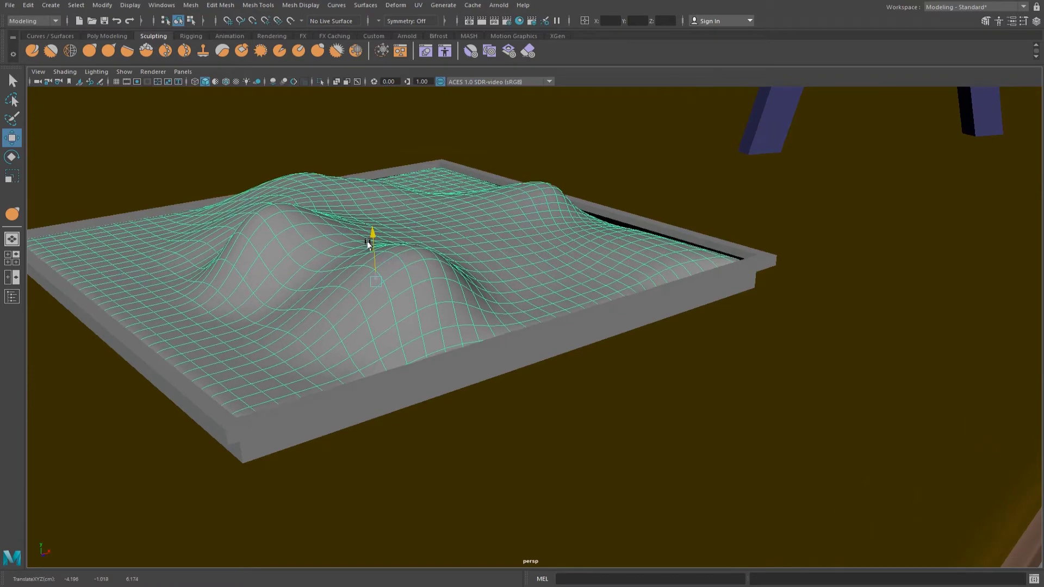
{"action": "left_click", "coordinate": [647, 244]}
{"action": "mouse_move", "coordinate": [647, 244]}
{"action": "left_mouse_down", "text": "alt"}
{"action": "mouse_move", "coordinate": [559, 289]}
{"action": "mouse_move", "coordinate": [499, 279]}
{"action": "left_mouse_up", "text": "alt"}
{"action": "right_click", "coordinate": [565, 290]}
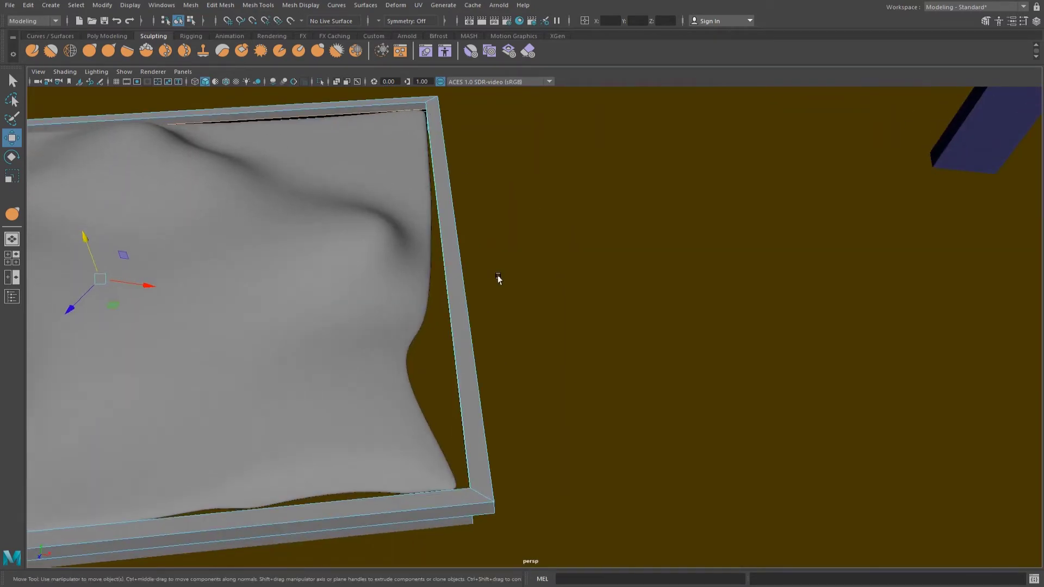
{"action": "right_click", "coordinate": [324, 255]}
{"action": "left_click", "coordinate": [356, 249]}
{"action": "mouse_move", "coordinate": [356, 249]}
{"action": "left_mouse_down", "text": "alt"}
{"action": "mouse_move", "coordinate": [328, 266]}
{"action": "mouse_move", "coordinate": [443, 228]}
{"action": "left_mouse_up", "text": "alt"}
Flatten the sand's edge face strip by scaling, then extrude it out to the frame.
{"action": "right_click", "coordinate": [476, 249]}
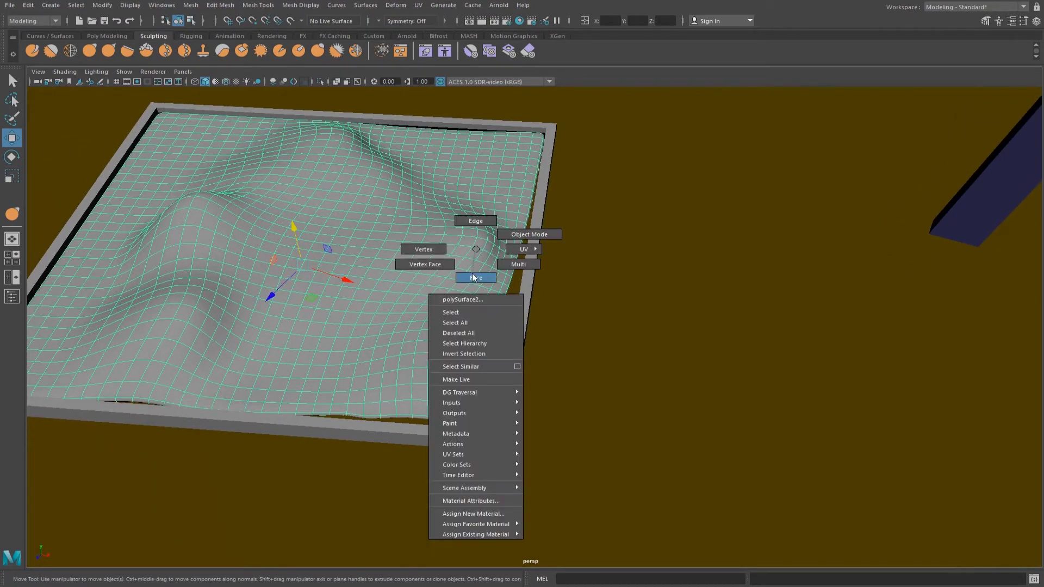
{"action": "right_click_drag", "start_coordinate": [476, 249], "coordinate": [473, 278]}
{"action": "right_click_drag", "start_coordinate": [472, 278], "coordinate": [509, 322], "text": "alt"}
{"action": "mouse_move", "coordinate": [508, 321]}
{"action": "middle_mouse_down", "text": "alt"}
{"action": "mouse_move", "coordinate": [459, 292]}
{"action": "mouse_move", "coordinate": [427, 290]}
{"action": "middle_mouse_up", "text": "alt"}
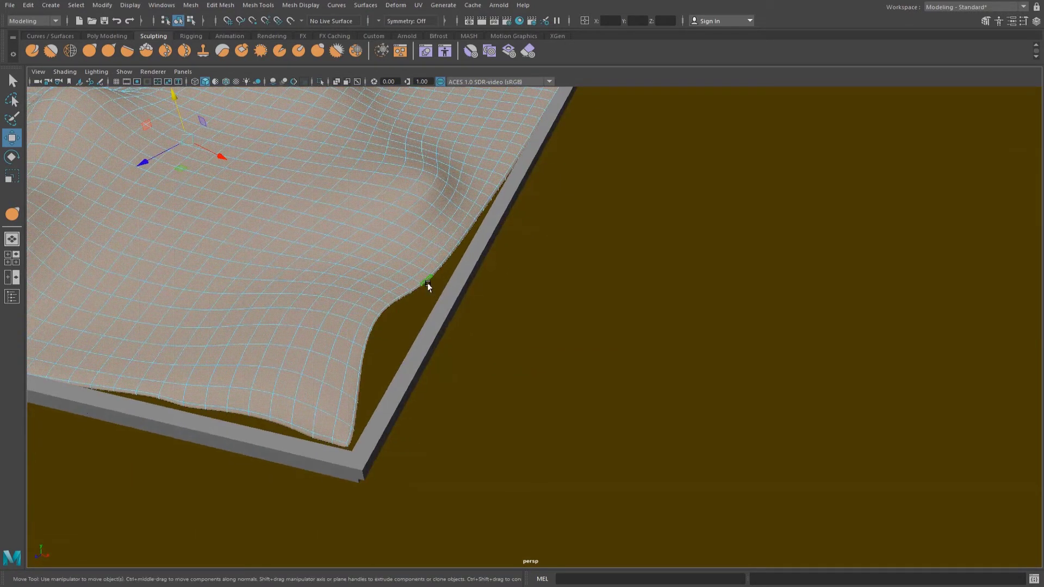
{"action": "left_click", "coordinate": [428, 285]}
{"action": "double_click", "coordinate": [351, 433], "text": "shift"}
{"action": "key", "text": "r"}
{"action": "left_click_drag", "start_coordinate": [461, 334], "coordinate": [385, 325]}
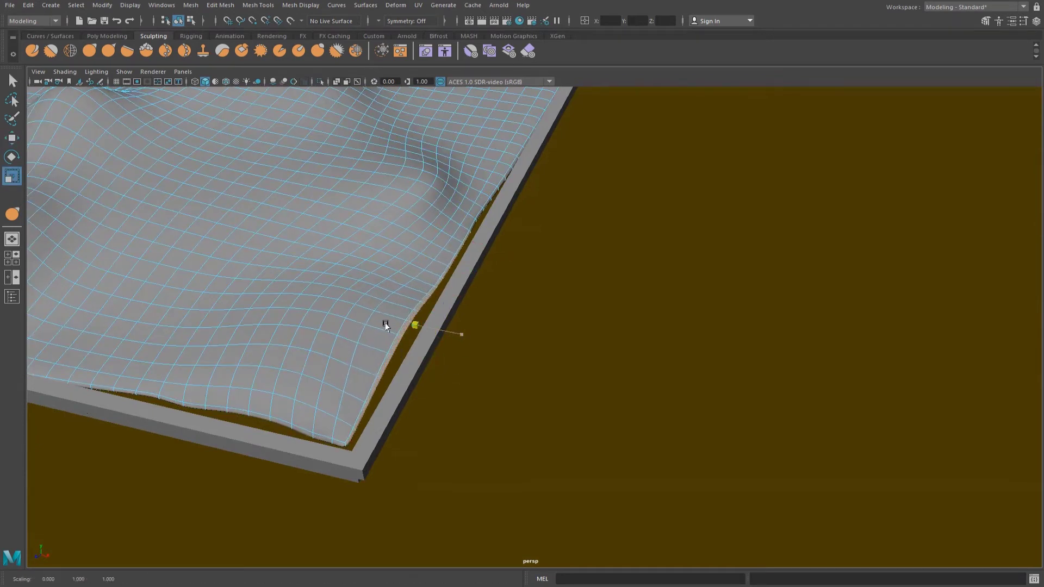
{"action": "key", "text": "w"}
{"action": "right_click_drag", "start_coordinate": [444, 317], "coordinate": [454, 302], "text": "shift"}
{"action": "left_click_drag", "start_coordinate": [461, 333], "coordinate": [471, 337]}
{"action": "scroll", "coordinate": [471, 337], "scroll_direction": "down", "scroll_amount": 5}
{"action": "left_click_drag", "start_coordinate": [415, 299], "coordinate": [438, 317], "text": "alt"}
{"action": "right_click_drag", "start_coordinate": [438, 317], "coordinate": [586, 270]}
Scale the sand plane slightly so it fills the frame.
{"action": "left_click", "coordinate": [450, 303]}
{"action": "key", "text": "r"}
{"action": "scroll", "coordinate": [447, 340], "scroll_direction": "down", "scroll_amount": 2}
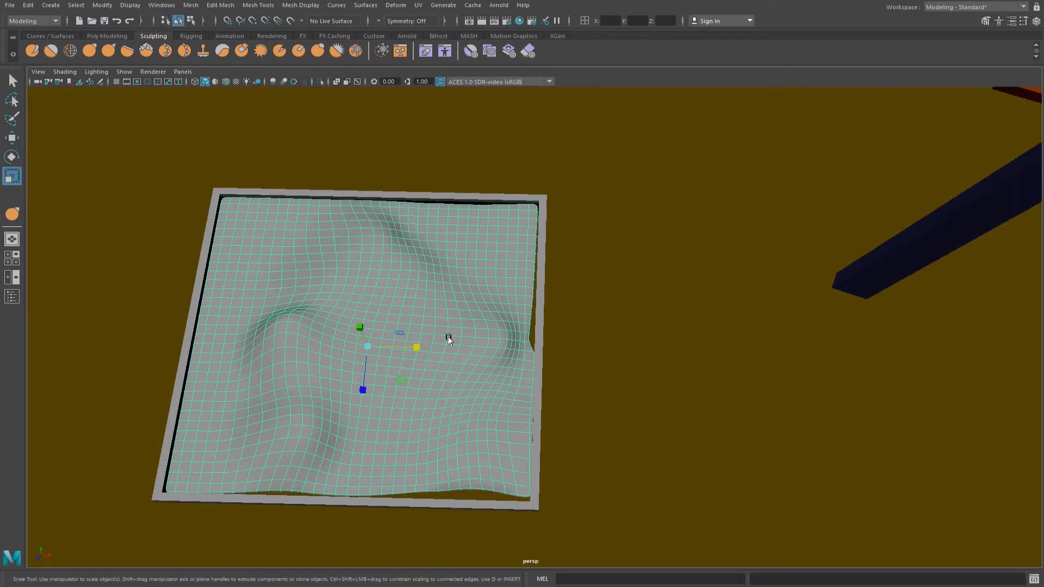
{"action": "left_click_drag", "start_coordinate": [388, 372], "coordinate": [386, 374]}
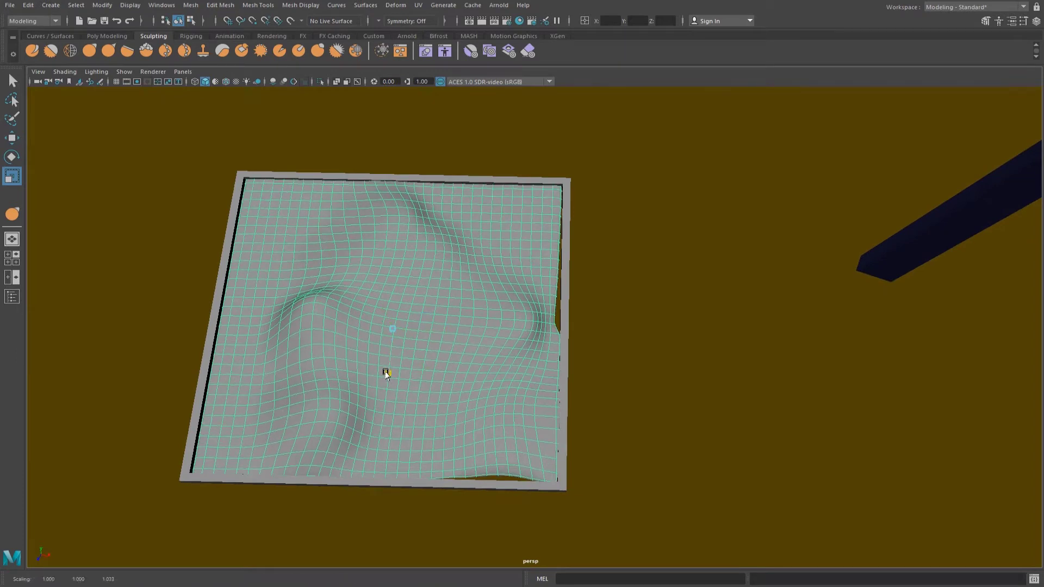
Move the right, top-right and bottom edge vertices of the sand to meet the frame.
{"action": "right_click_drag", "start_coordinate": [524, 308], "coordinate": [467, 305]}
{"action": "scroll", "coordinate": [489, 348], "scroll_direction": "up", "scroll_amount": 3}
{"action": "left_click_drag", "start_coordinate": [599, 351], "coordinate": [503, 214]}
{"action": "key", "text": "w"}
{"action": "left_click_drag", "start_coordinate": [594, 282], "coordinate": [598, 282]}
{"action": "left_click_drag", "start_coordinate": [611, 227], "coordinate": [484, 149]}
{"action": "scroll", "coordinate": [580, 190], "scroll_direction": "down", "scroll_amount": 2}
{"action": "scroll", "coordinate": [576, 326], "scroll_direction": "down", "scroll_amount": 2}
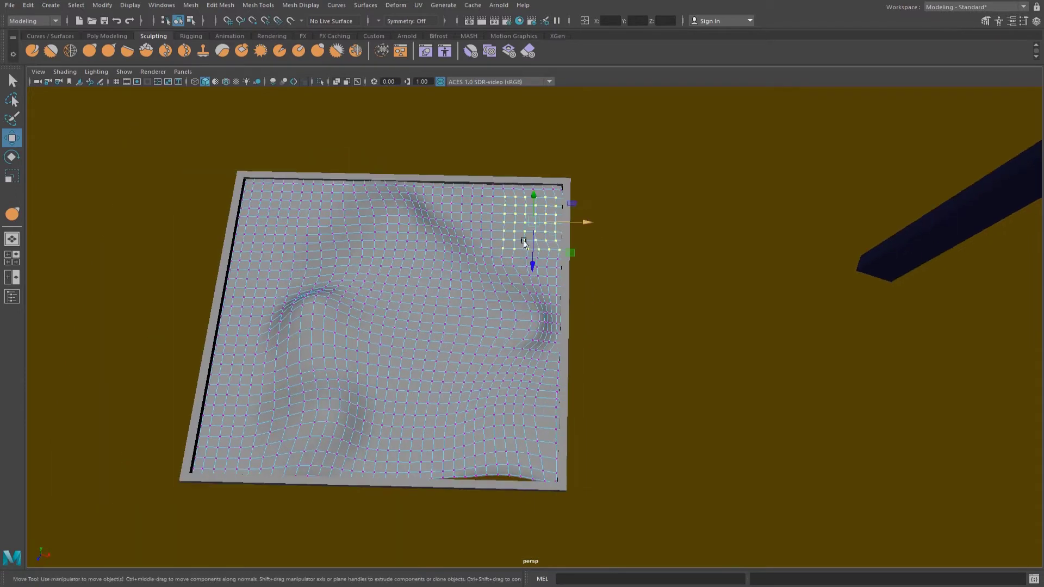
{"action": "left_click_drag", "start_coordinate": [537, 516], "coordinate": [538, 521]}
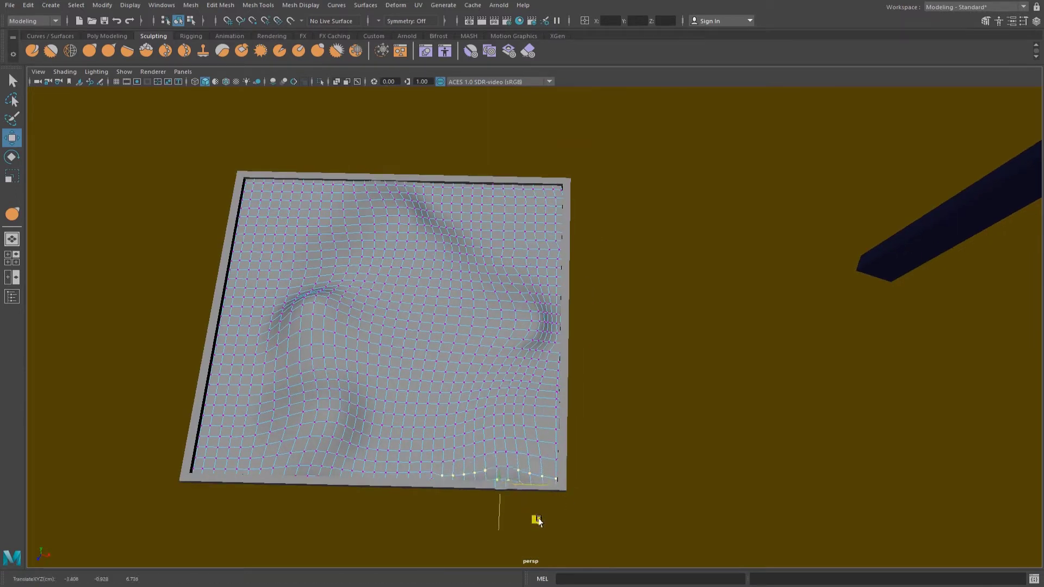
{"action": "scroll", "coordinate": [495, 301], "scroll_direction": "down", "scroll_amount": 3}
{"action": "right_click_drag", "start_coordinate": [485, 298], "coordinate": [540, 282]}
{"action": "mouse_move", "coordinate": [611, 308]}
{"action": "left_mouse_down", "text": "alt"}
{"action": "mouse_move", "coordinate": [660, 253]}
{"action": "mouse_move", "coordinate": [750, 357]}
{"action": "mouse_move", "coordinate": [706, 321]}
{"action": "mouse_move", "coordinate": [527, 329]}
{"action": "left_mouse_up", "text": "alt"}
{"action": "left_click", "coordinate": [661, 253]}
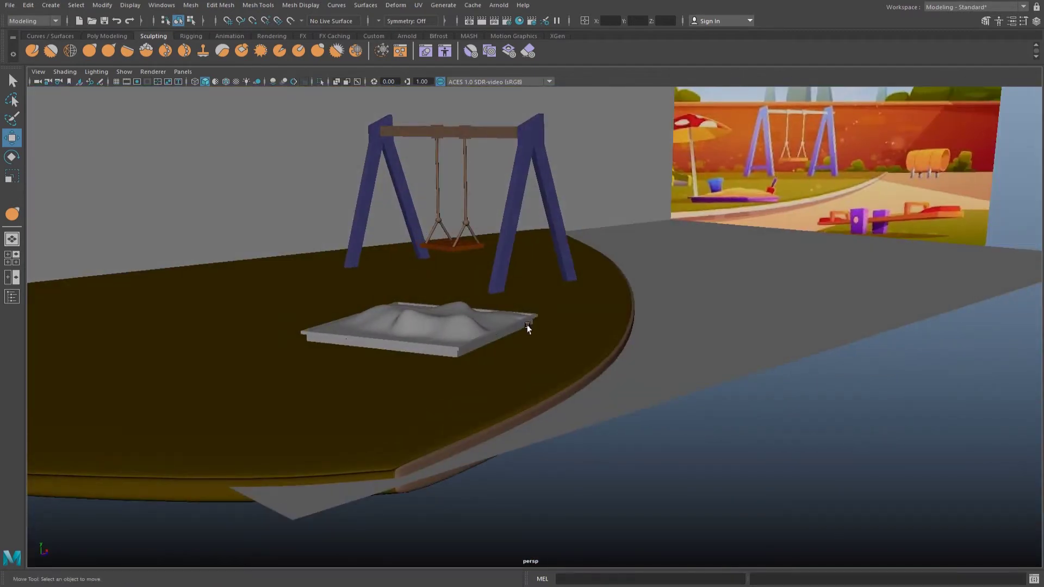
Assign the sand an aiStandardSurface named Sand with tan colour sampled from the reference.
{"action": "left_click", "coordinate": [451, 321]}
{"action": "right_click", "coordinate": [453, 315]}
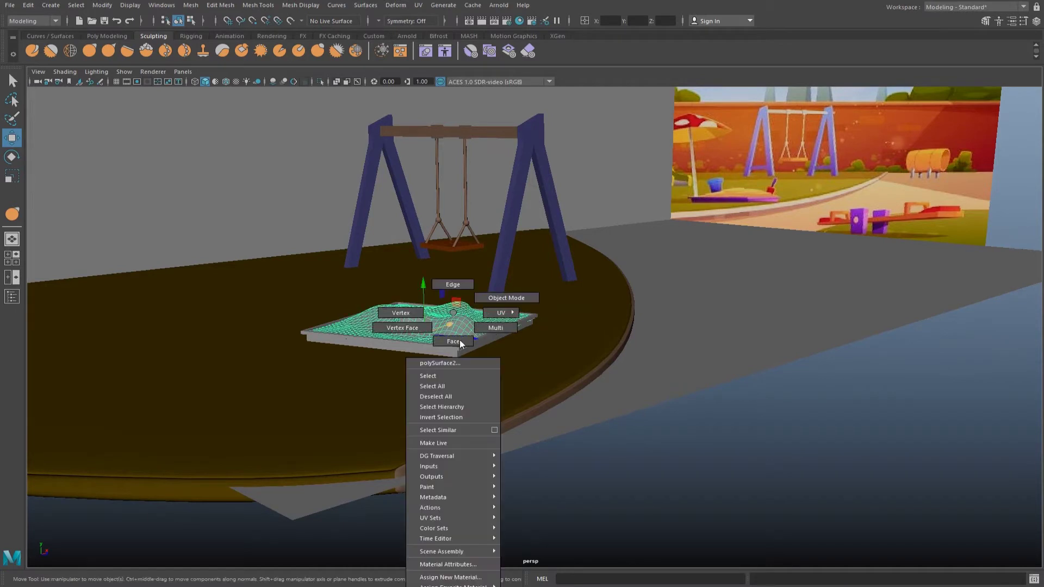
{"action": "left_click", "coordinate": [450, 577]}
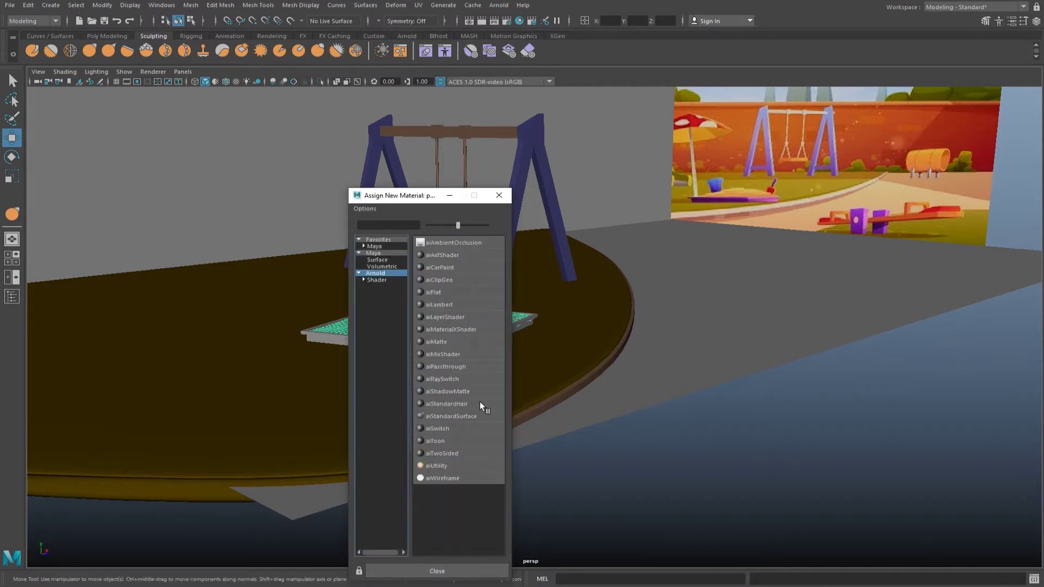
{"action": "left_click", "coordinate": [451, 415]}
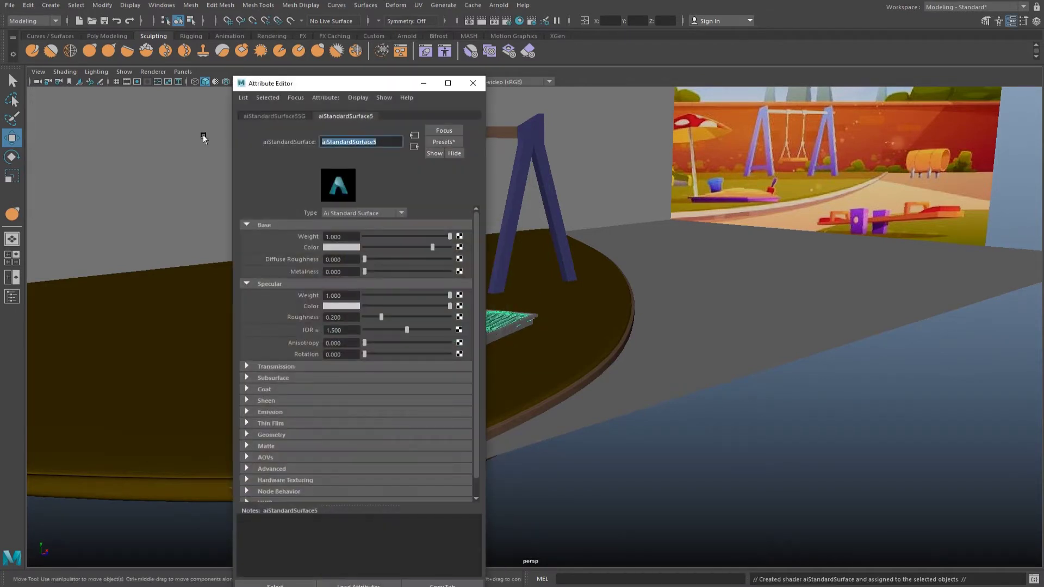
{"action": "type", "text": "Sand"}
{"action": "key", "text": "Return"}
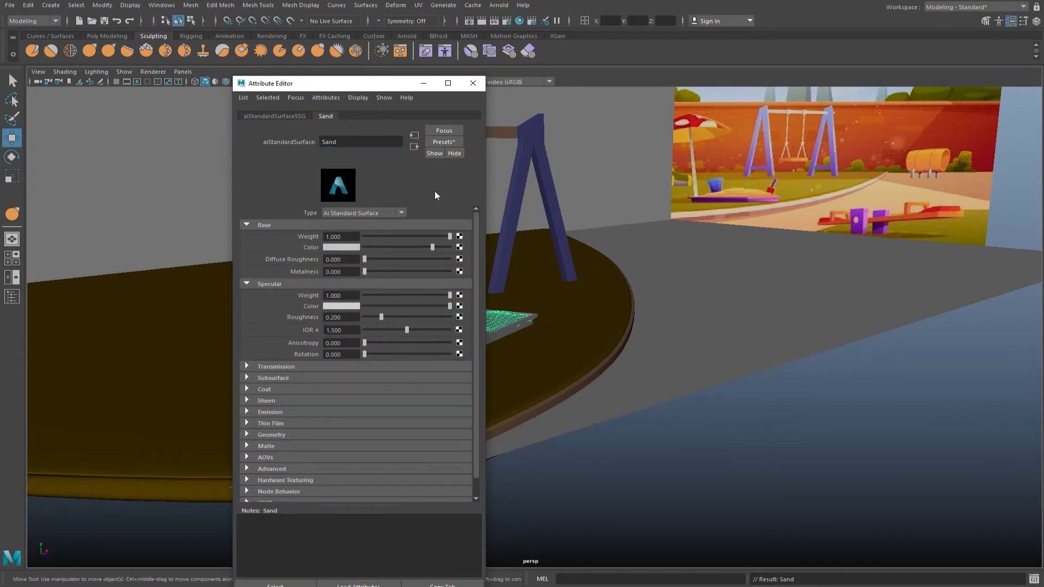
{"action": "left_click", "coordinate": [353, 248]}
{"action": "left_click", "coordinate": [289, 233]}
{"action": "left_click", "coordinate": [732, 194]}
{"action": "left_click_drag", "start_coordinate": [341, 83], "coordinate": [163, 81]}
Assign the frame an aiStandardSurface named Sand_Box with pink colour sampled from the reference.
{"action": "left_click", "coordinate": [446, 355]}
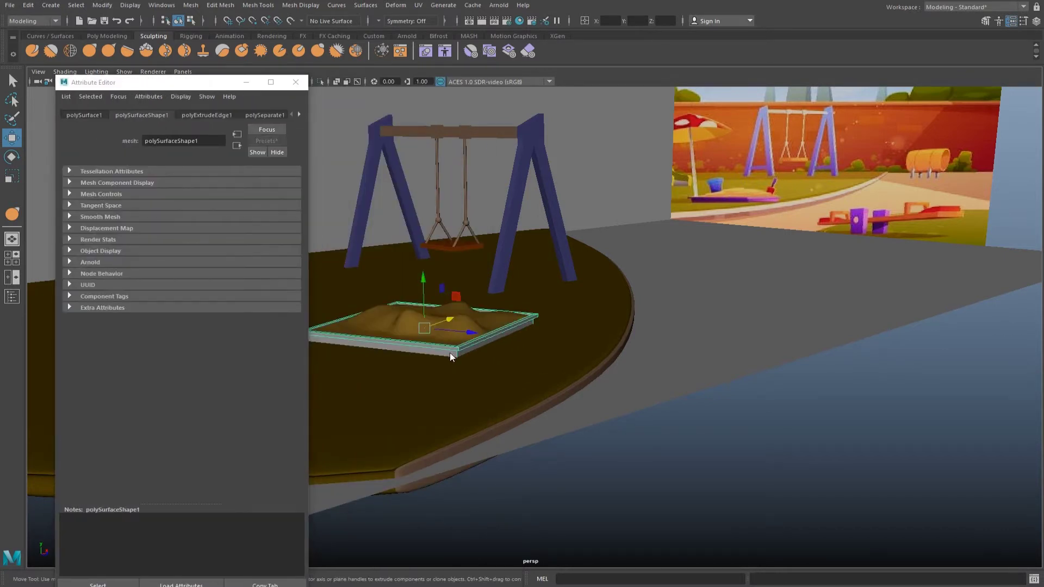
{"action": "right_click_drag", "start_coordinate": [450, 356], "coordinate": [462, 570]}
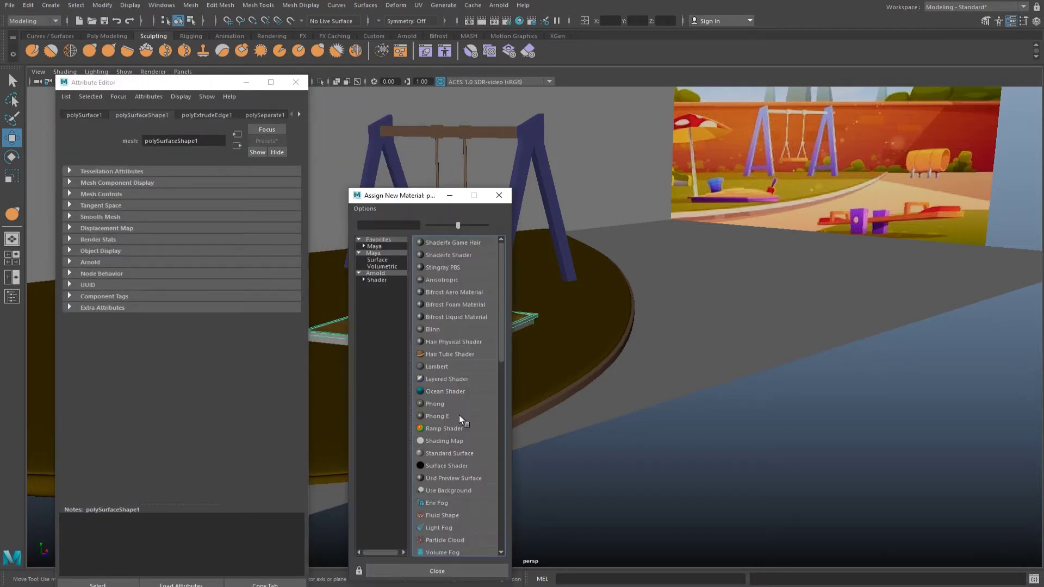
{"action": "left_click", "coordinate": [393, 273]}
{"action": "left_click", "coordinate": [451, 416]}
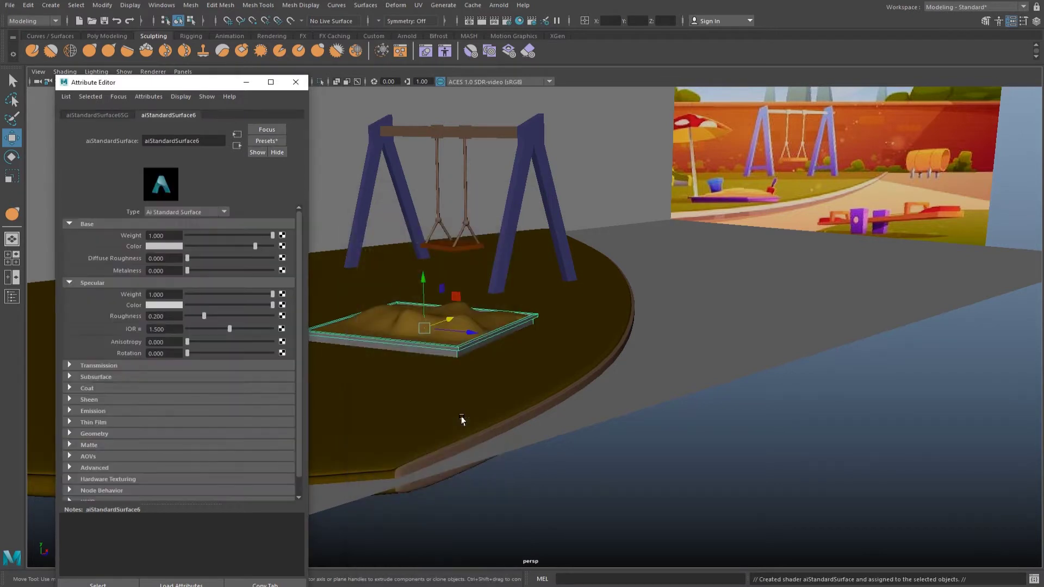
{"action": "type", "text": "Sand"}
{"action": "type", "text": "_Box"}
{"action": "key", "text": "Return"}
{"action": "left_click", "coordinate": [175, 245]}
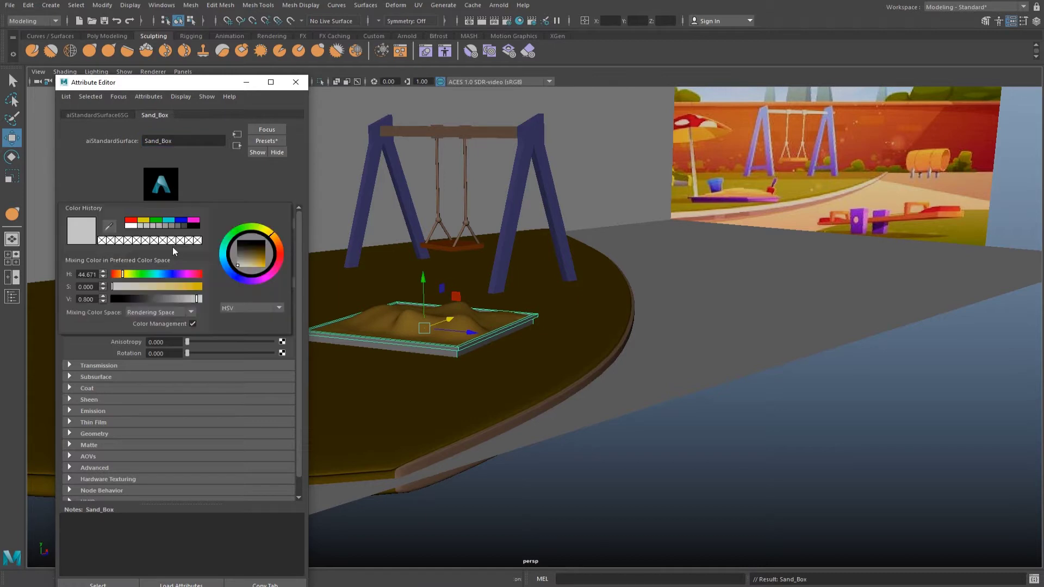
{"action": "left_click", "coordinate": [100, 225]}
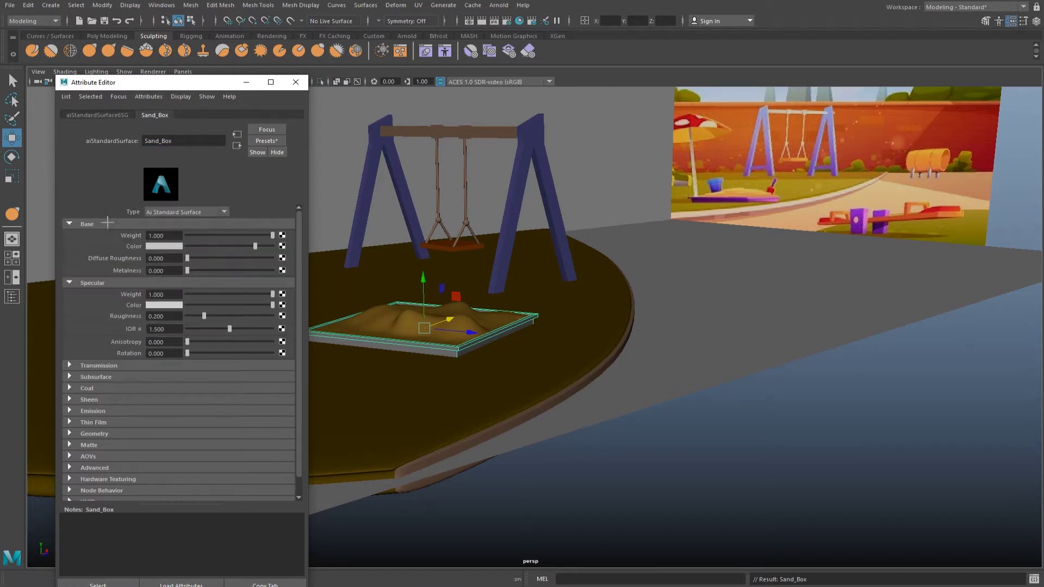
{"action": "left_click", "coordinate": [755, 196]}
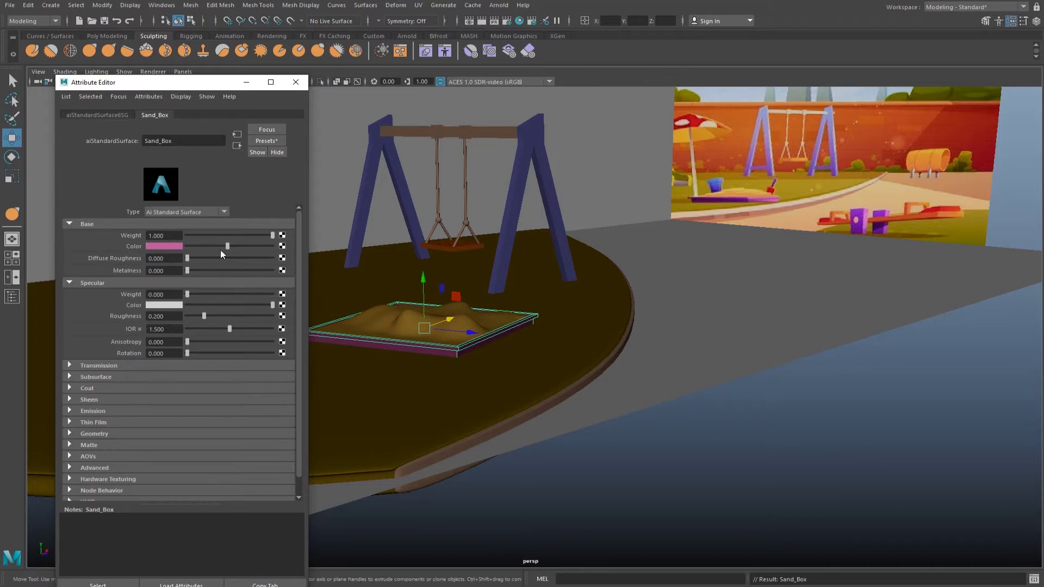
Darken the Sand_Box material's Base Color and close the Attribute Editor.
{"action": "left_click_drag", "start_coordinate": [227, 245], "coordinate": [207, 245]}
{"action": "left_click", "coordinate": [296, 82]}
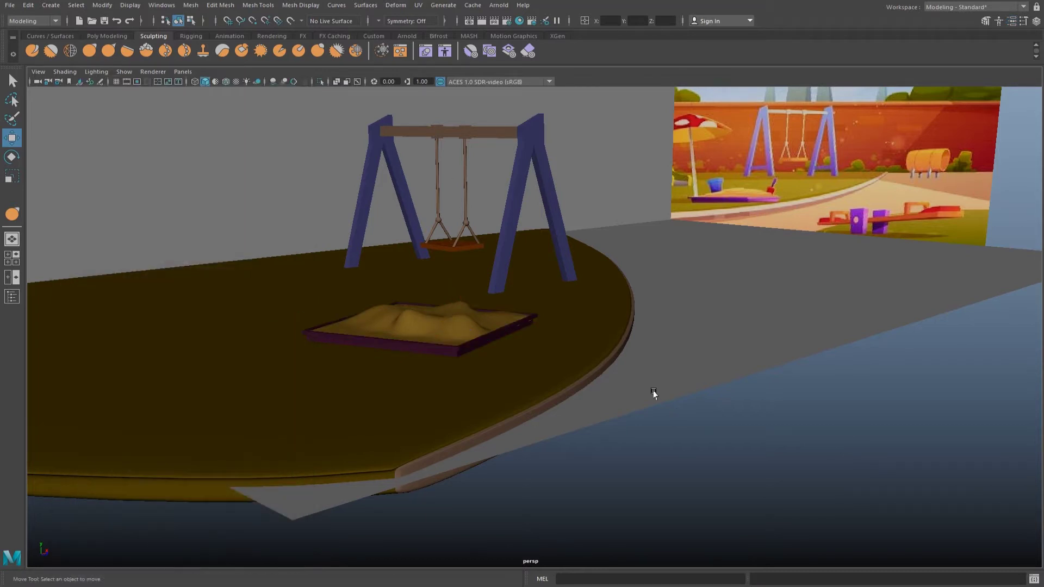
{"action": "left_click_drag", "start_coordinate": [674, 419], "coordinate": [559, 345], "text": "alt"}
{"action": "scroll", "coordinate": [497, 365], "scroll_direction": "up", "scroll_amount": 3}
{"action": "left_click_drag", "start_coordinate": [496, 366], "coordinate": [543, 356], "text": "alt"}
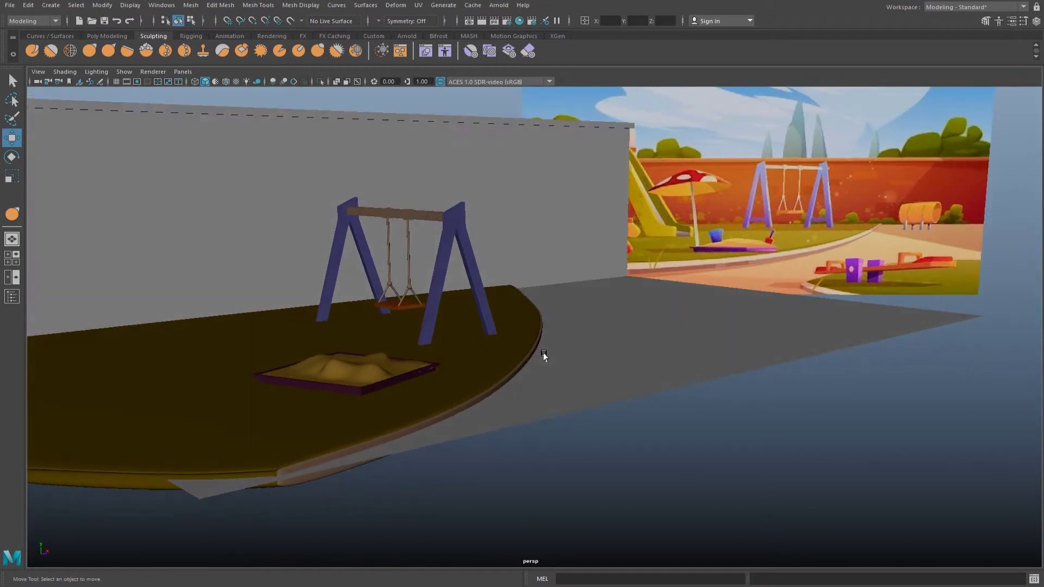
{"action": "scroll", "coordinate": [538, 354], "scroll_direction": "down", "scroll_amount": 3}
{"action": "scroll", "coordinate": [531, 349], "scroll_direction": "down", "scroll_amount": 3}
{"action": "mouse_move", "coordinate": [522, 352]}
{"action": "left_mouse_down", "text": "alt"}
{"action": "mouse_move", "coordinate": [555, 349]}
{"action": "mouse_move", "coordinate": [693, 390]}
{"action": "left_mouse_up", "text": "alt"}
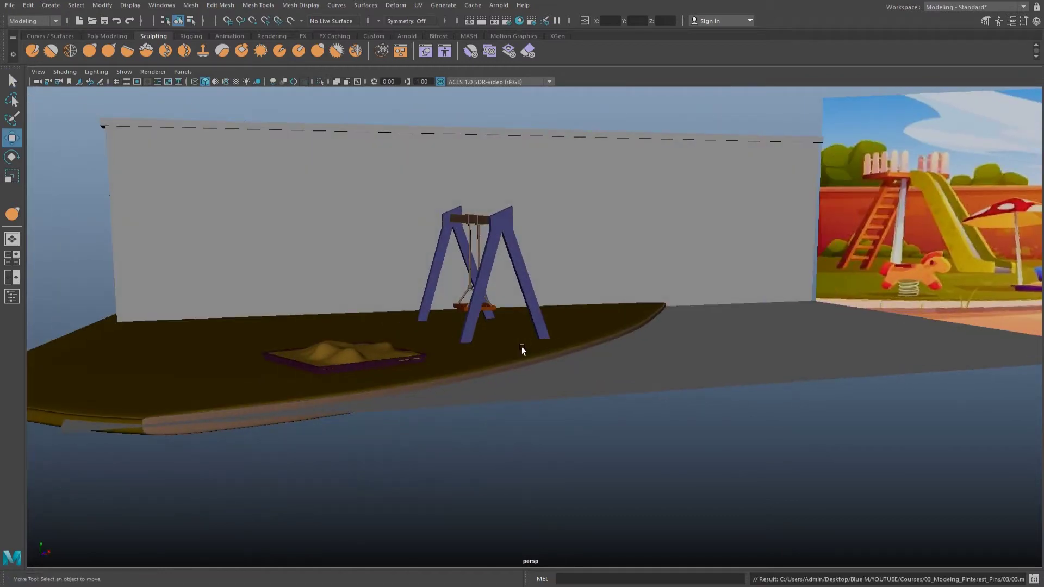
{"action": "mouse_move", "coordinate": [579, 478]}
{"action": "left_mouse_down", "text": "alt"}
{"action": "mouse_move", "coordinate": [540, 442]}
{"action": "mouse_move", "coordinate": [664, 366]}
{"action": "mouse_move", "coordinate": [652, 366]}
{"action": "left_mouse_up", "text": "alt"}
{"action": "scroll", "coordinate": [563, 473], "scroll_direction": "up", "scroll_amount": 2}
{"action": "scroll", "coordinate": [541, 442], "scroll_direction": "up", "scroll_amount": 4}
Select the sandbox, then deselect it and frame the whole playground.
{"action": "left_click", "coordinate": [399, 488]}
{"action": "scroll", "coordinate": [399, 488], "scroll_direction": "up", "scroll_amount": 3}
{"action": "key", "text": "r"}
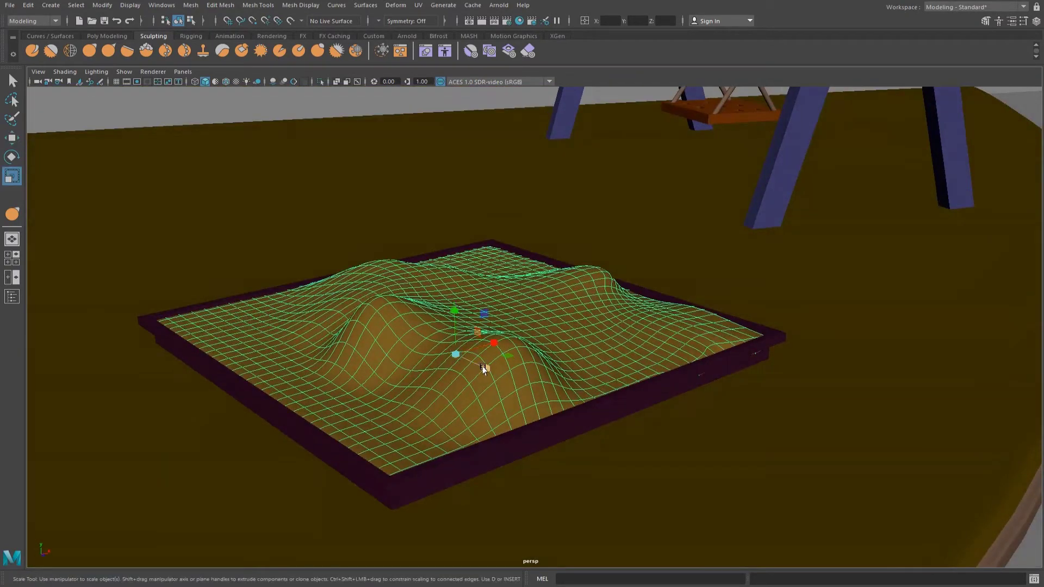
{"action": "scroll", "coordinate": [483, 369], "scroll_direction": "down", "scroll_amount": 1}
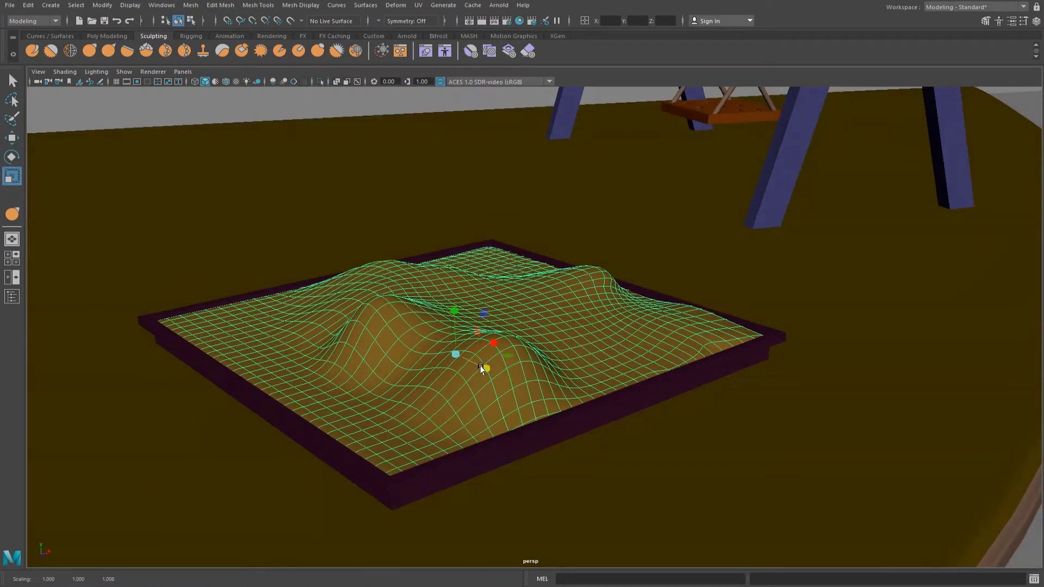
{"action": "scroll", "coordinate": [524, 354], "scroll_direction": "down", "scroll_amount": 5}
{"action": "scroll", "coordinate": [524, 354], "scroll_direction": "down", "scroll_amount": 3}
{"action": "mouse_move", "coordinate": [524, 354]}
{"action": "left_mouse_down", "text": "alt"}
{"action": "mouse_move", "coordinate": [768, 489]}
{"action": "mouse_move", "coordinate": [795, 374]}
{"action": "mouse_move", "coordinate": [698, 420]}
{"action": "left_mouse_up", "text": "alt"}
{"action": "left_click", "coordinate": [795, 374]}
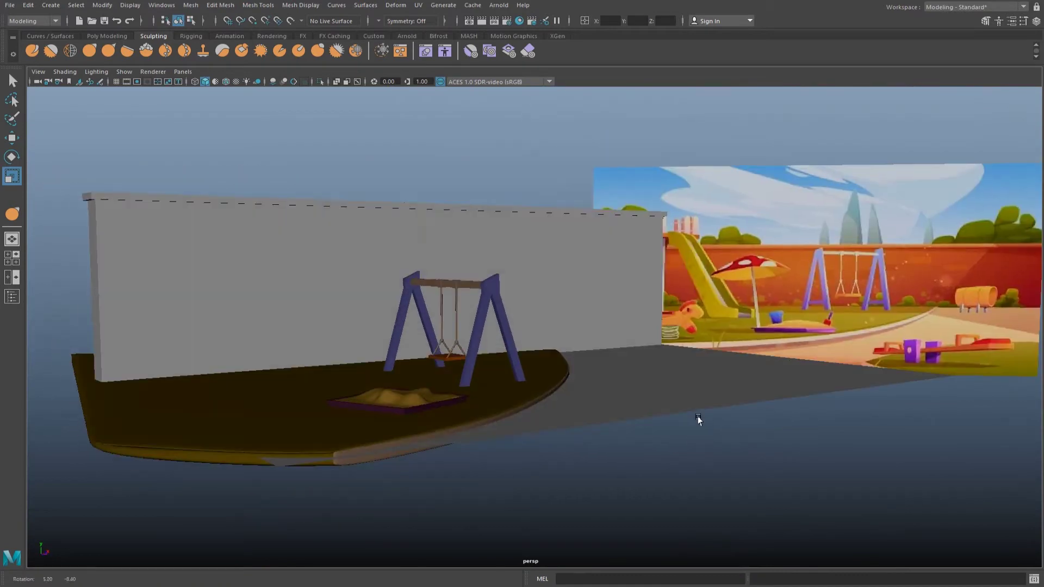
{"action": "scroll", "coordinate": [685, 416], "scroll_direction": "up", "scroll_amount": 2}
{"action": "scroll", "coordinate": [669, 410], "scroll_direction": "up", "scroll_amount": 2}
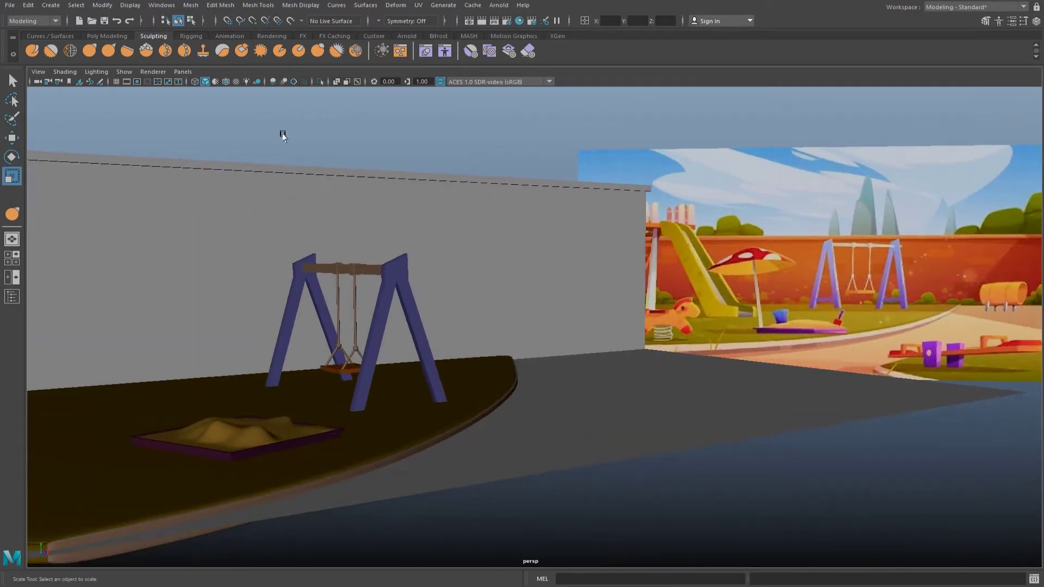
Create a Poly Cube beside the wall's end and scale it into a thin flat slab.
{"action": "left_click", "coordinate": [109, 37]}
{"action": "left_click", "coordinate": [51, 51]}
{"action": "key", "text": "w"}
{"action": "mouse_move", "coordinate": [381, 329]}
{"action": "left_mouse_down"}
{"action": "mouse_move", "coordinate": [622, 384]}
{"action": "mouse_move", "coordinate": [508, 354]}
{"action": "left_mouse_up"}
{"action": "scroll", "coordinate": [594, 370], "scroll_direction": "up", "scroll_amount": 2}
{"action": "key", "text": "r"}
{"action": "mouse_move", "coordinate": [598, 373]}
{"action": "left_mouse_down"}
{"action": "mouse_move", "coordinate": [556, 374]}
{"action": "mouse_move", "coordinate": [578, 330]}
{"action": "left_mouse_up"}
{"action": "right_click_drag", "start_coordinate": [579, 330], "coordinate": [581, 343]}
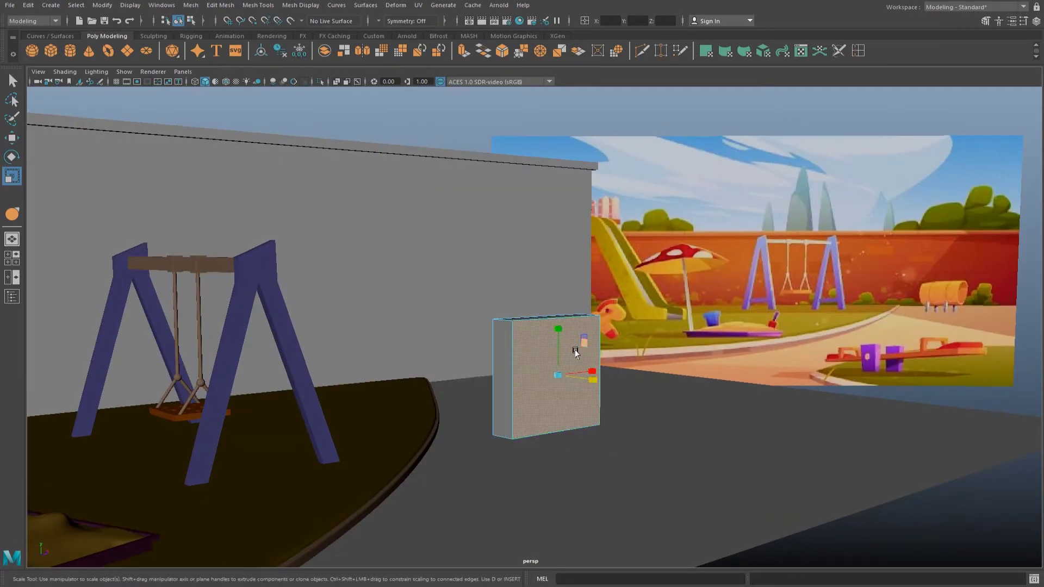
Taper the slab by widening its top face and shifting its bottom edge inward.
{"action": "left_click_drag", "start_coordinate": [575, 352], "coordinate": [594, 347], "text": "alt"}
{"action": "right_click", "coordinate": [571, 345]}
{"action": "left_click", "coordinate": [598, 309]}
{"action": "key", "text": "w"}
{"action": "scroll", "coordinate": [633, 287], "scroll_direction": "up", "scroll_amount": 2}
{"action": "key", "text": "r"}
{"action": "mouse_move", "coordinate": [663, 275]}
{"action": "left_mouse_down"}
{"action": "mouse_move", "coordinate": [678, 272]}
{"action": "mouse_move", "coordinate": [531, 280]}
{"action": "mouse_move", "coordinate": [541, 363]}
{"action": "mouse_move", "coordinate": [524, 360]}
{"action": "left_mouse_up"}
{"action": "left_click", "coordinate": [542, 470]}
{"action": "key", "text": "w"}
{"action": "left_click_drag", "start_coordinate": [542, 470], "coordinate": [529, 379]}
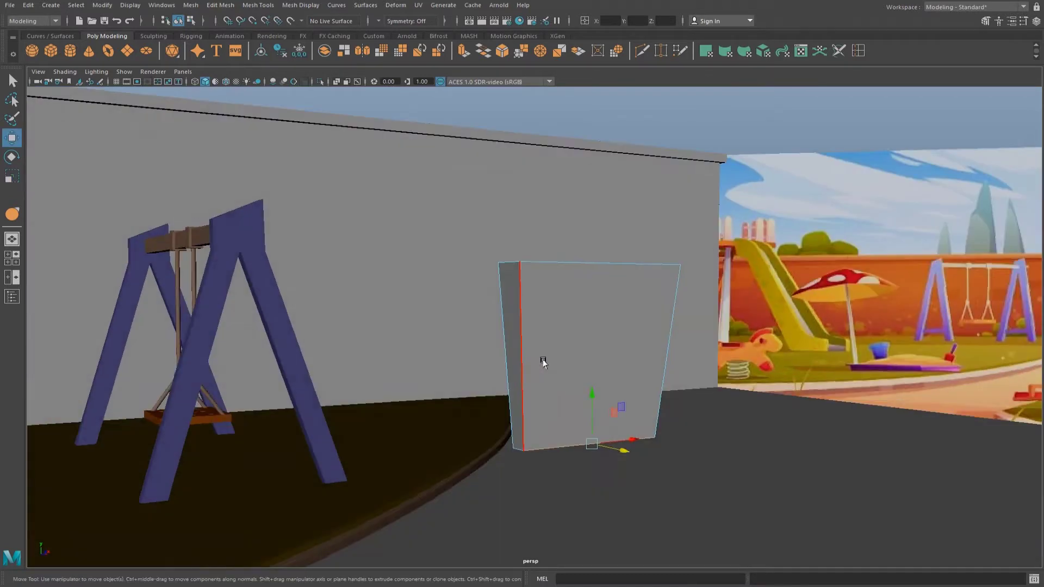
Extrude the slab's front face and push its bottom edge outward to reshape the panel.
{"action": "right_click_drag", "start_coordinate": [489, 299], "coordinate": [488, 327]}
{"action": "left_click", "coordinate": [531, 314]}
{"action": "mouse_move", "coordinate": [537, 326]}
{"action": "left_mouse_down", "text": "alt"}
{"action": "mouse_move", "coordinate": [425, 467]}
{"action": "mouse_move", "coordinate": [486, 469]}
{"action": "left_mouse_up", "text": "alt"}
{"action": "left_click", "coordinate": [449, 478]}
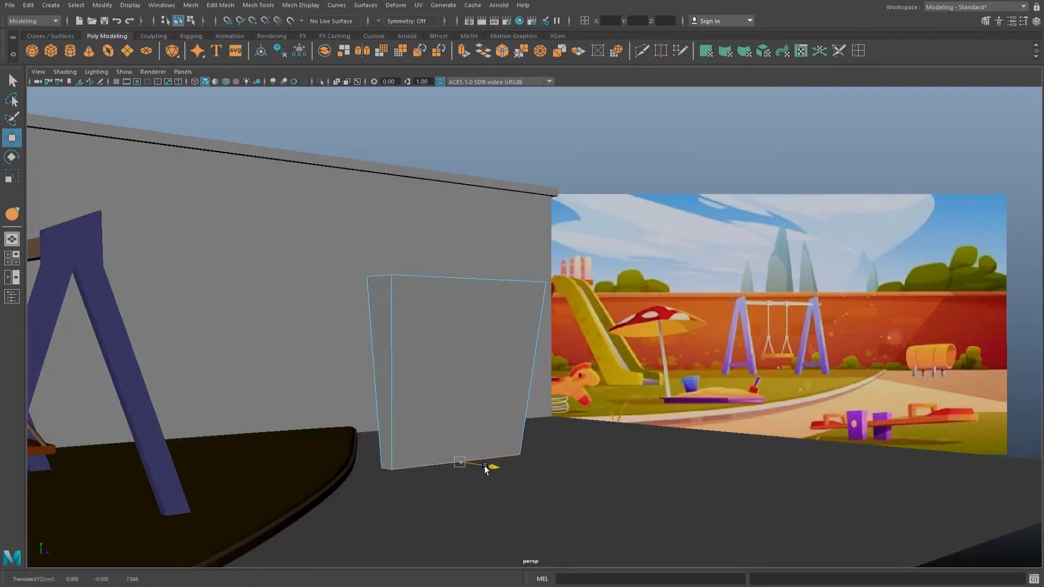
{"action": "right_click_drag", "start_coordinate": [487, 366], "coordinate": [426, 330]}
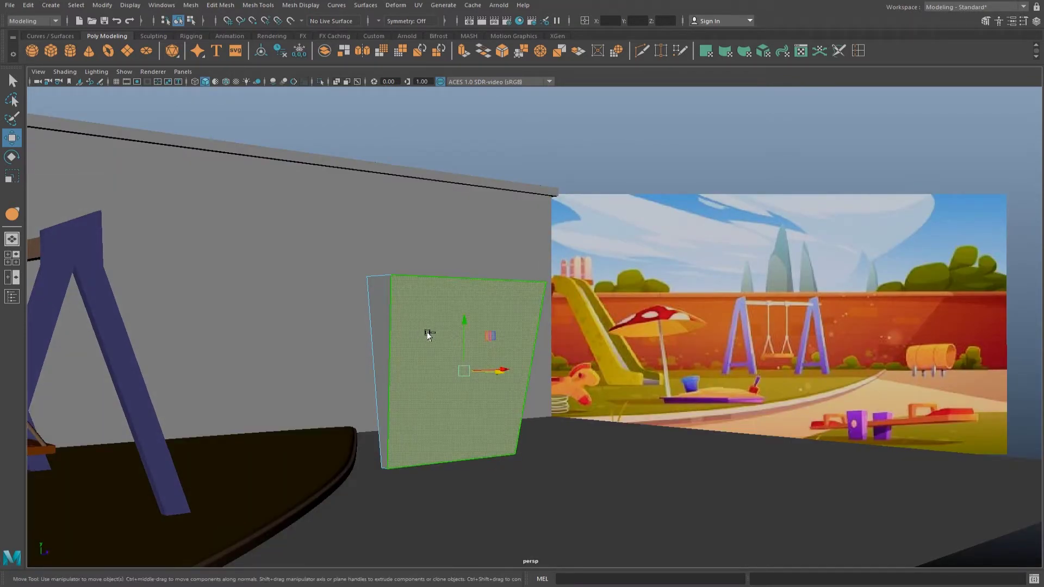
{"action": "key", "text": "ctrl+e"}
{"action": "mouse_move", "coordinate": [503, 336]}
{"action": "left_mouse_down", "text": "alt"}
{"action": "mouse_move", "coordinate": [437, 369]}
{"action": "mouse_move", "coordinate": [401, 351]}
{"action": "mouse_move", "coordinate": [424, 358]}
{"action": "mouse_move", "coordinate": [405, 438]}
{"action": "mouse_move", "coordinate": [419, 414]}
{"action": "left_mouse_up", "text": "alt"}
{"action": "key", "text": "w"}
{"action": "right_click_drag", "start_coordinate": [413, 294], "coordinate": [426, 438]}
{"action": "left_click_drag", "start_coordinate": [425, 438], "coordinate": [436, 452]}
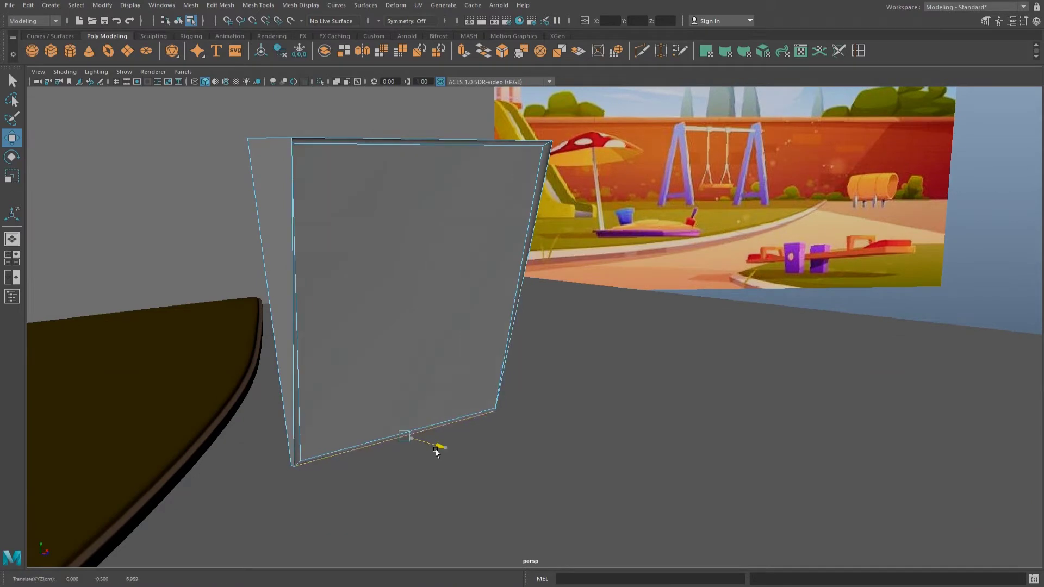
Extrude the front face again, narrowing it into a recessed panel with side rims.
{"action": "mouse_move", "coordinate": [441, 451]}
{"action": "left_mouse_down", "text": "alt"}
{"action": "mouse_move", "coordinate": [433, 327]}
{"action": "mouse_move", "coordinate": [585, 287]}
{"action": "mouse_move", "coordinate": [223, 233]}
{"action": "mouse_move", "coordinate": [248, 210]}
{"action": "left_mouse_up", "text": "alt"}
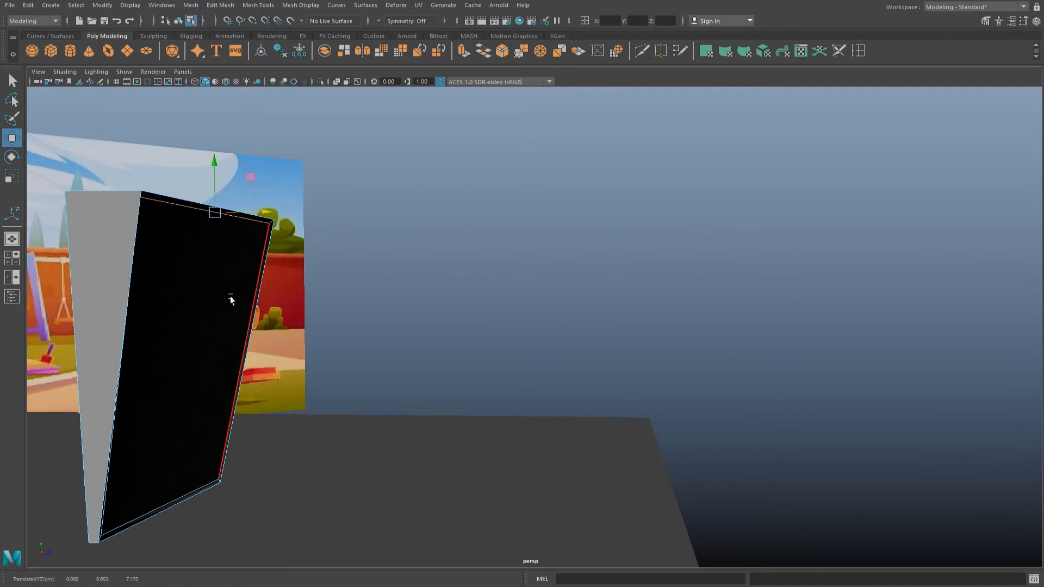
{"action": "left_click", "coordinate": [230, 304]}
{"action": "left_click", "coordinate": [235, 354], "text": "shift"}
{"action": "mouse_move", "coordinate": [238, 358]}
{"action": "left_mouse_down"}
{"action": "mouse_move", "coordinate": [199, 361]}
{"action": "mouse_move", "coordinate": [208, 363]}
{"action": "left_mouse_up"}
{"action": "key", "text": "w"}
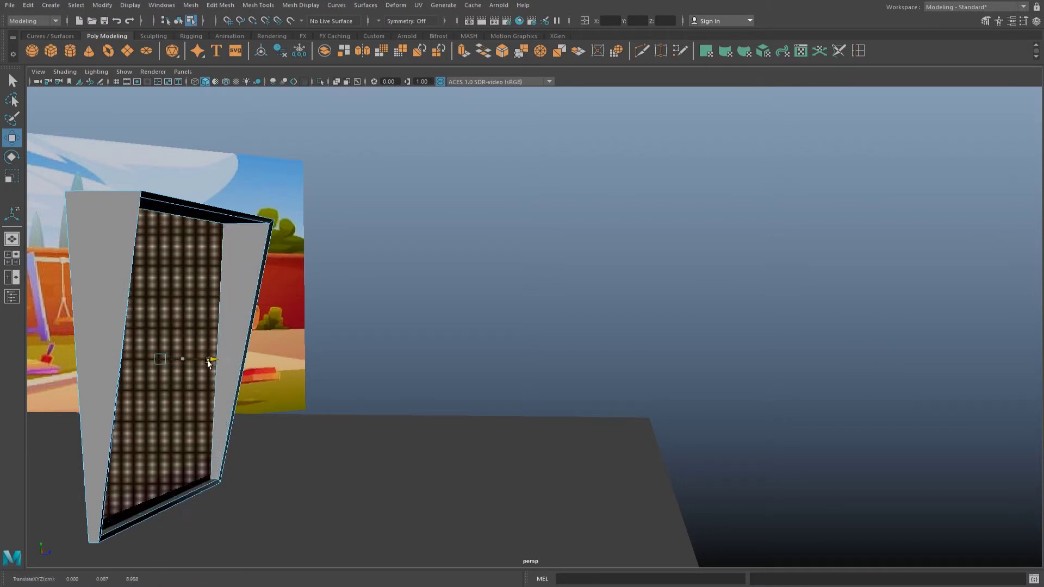
{"action": "left_click_drag", "start_coordinate": [188, 447], "coordinate": [361, 438], "text": "alt"}
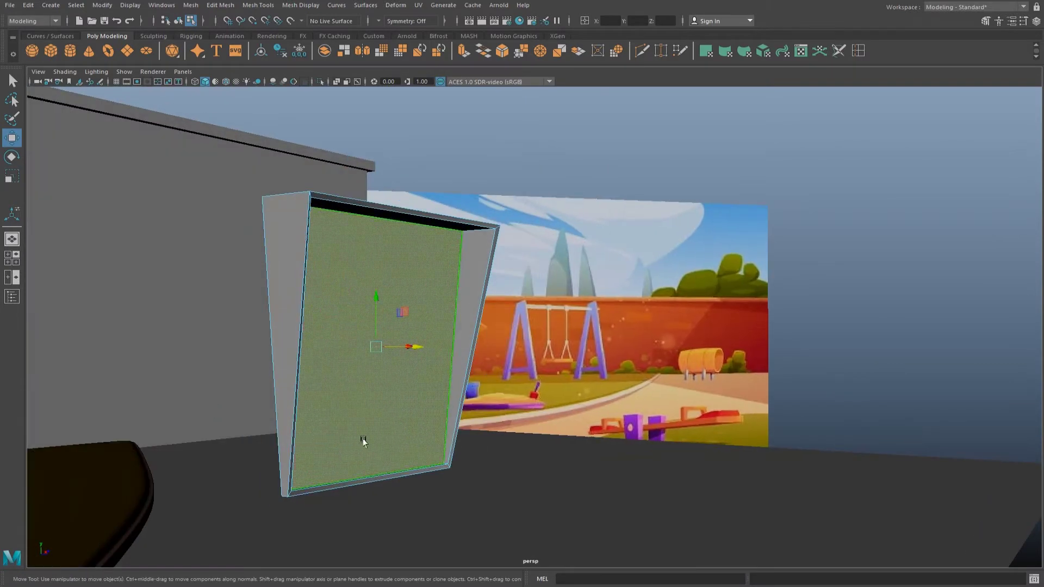
{"action": "right_click", "coordinate": [369, 438]}
{"action": "left_click", "coordinate": [373, 342]}
{"action": "left_click_drag", "start_coordinate": [363, 483], "coordinate": [373, 466], "text": "alt"}
{"action": "left_click", "coordinate": [326, 438]}
{"action": "mouse_move", "coordinate": [320, 443]}
{"action": "left_mouse_down", "text": "alt"}
{"action": "mouse_move", "coordinate": [361, 268]}
{"action": "mouse_move", "coordinate": [401, 331]}
{"action": "mouse_move", "coordinate": [422, 327]}
{"action": "left_mouse_up", "text": "alt"}
{"action": "right_click_drag", "start_coordinate": [433, 302], "coordinate": [490, 265]}
{"action": "mouse_move", "coordinate": [491, 265]}
{"action": "left_mouse_down", "text": "alt"}
{"action": "mouse_move", "coordinate": [442, 312]}
{"action": "mouse_move", "coordinate": [454, 328]}
{"action": "left_mouse_up", "text": "alt"}
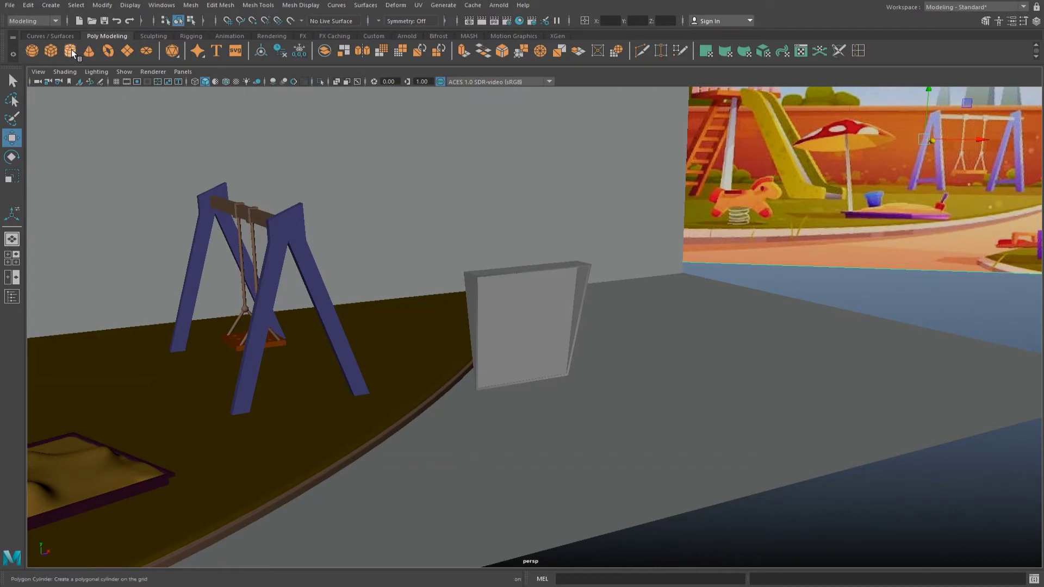
Replace a stray cylinder with a Poly Sphere and reduce its subdivisions.
{"action": "left_click", "coordinate": [70, 50]}
{"action": "key", "text": "Delete"}
{"action": "left_click", "coordinate": [33, 51]}
{"action": "scroll", "coordinate": [402, 263], "scroll_direction": "down", "scroll_amount": 3}
{"action": "left_click_drag", "start_coordinate": [350, 266], "coordinate": [533, 340]}
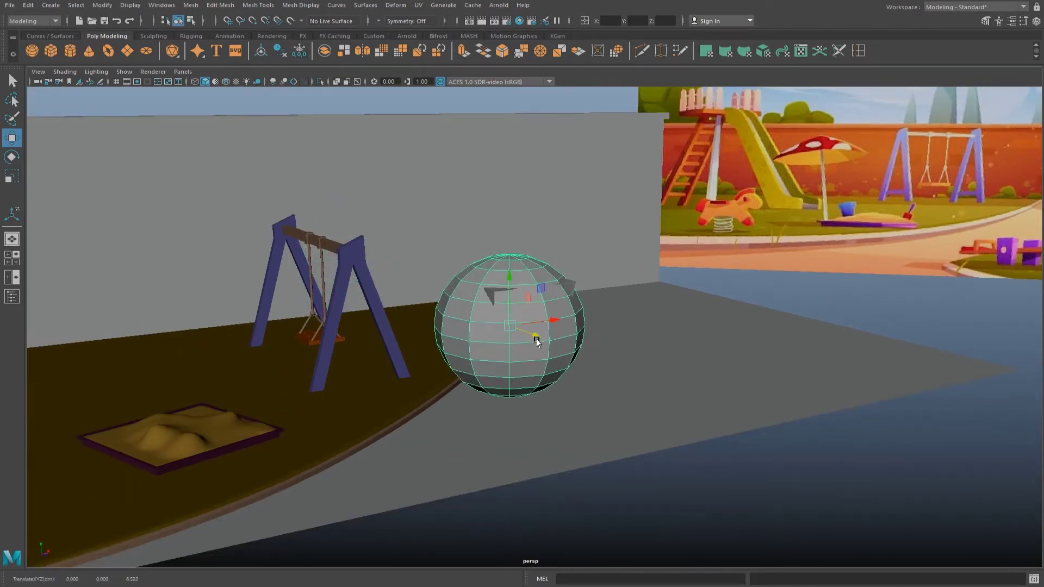
{"action": "key", "text": "t"}
{"action": "key", "text": "Return"}
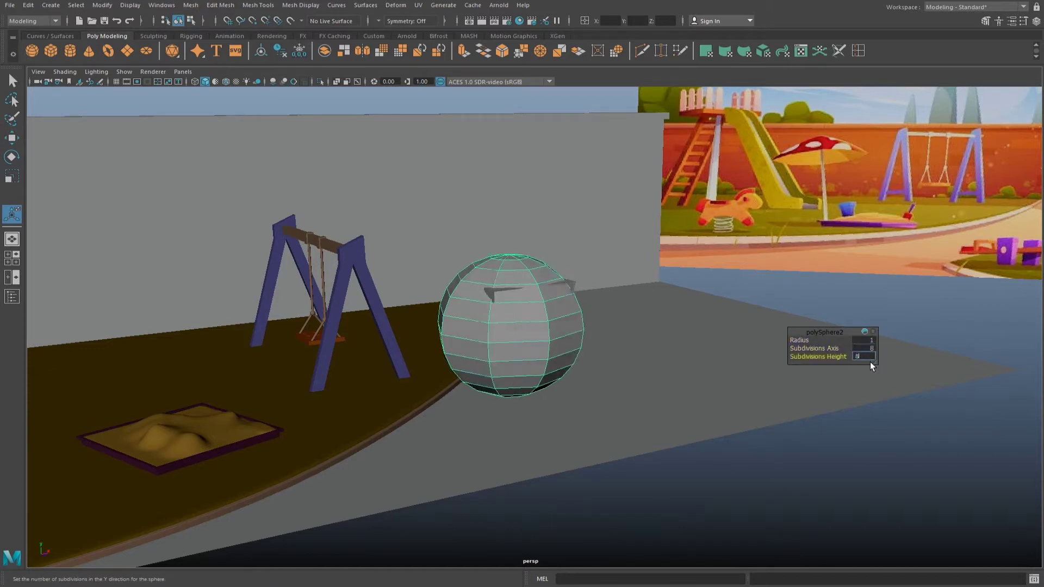
Shrink the sphere and place it above the blade's top, with wireframe on shaded.
{"action": "key", "text": "r"}
{"action": "mouse_move", "coordinate": [508, 325]}
{"action": "left_mouse_down"}
{"action": "mouse_move", "coordinate": [415, 308]}
{"action": "mouse_move", "coordinate": [583, 279]}
{"action": "left_mouse_up"}
{"action": "key", "text": "w"}
{"action": "middle_click_drag", "start_coordinate": [582, 280], "coordinate": [424, 275]}
{"action": "mouse_move", "coordinate": [424, 275]}
{"action": "left_mouse_down", "text": "alt"}
{"action": "mouse_move", "coordinate": [503, 278]}
{"action": "mouse_move", "coordinate": [420, 389]}
{"action": "left_mouse_up", "text": "alt"}
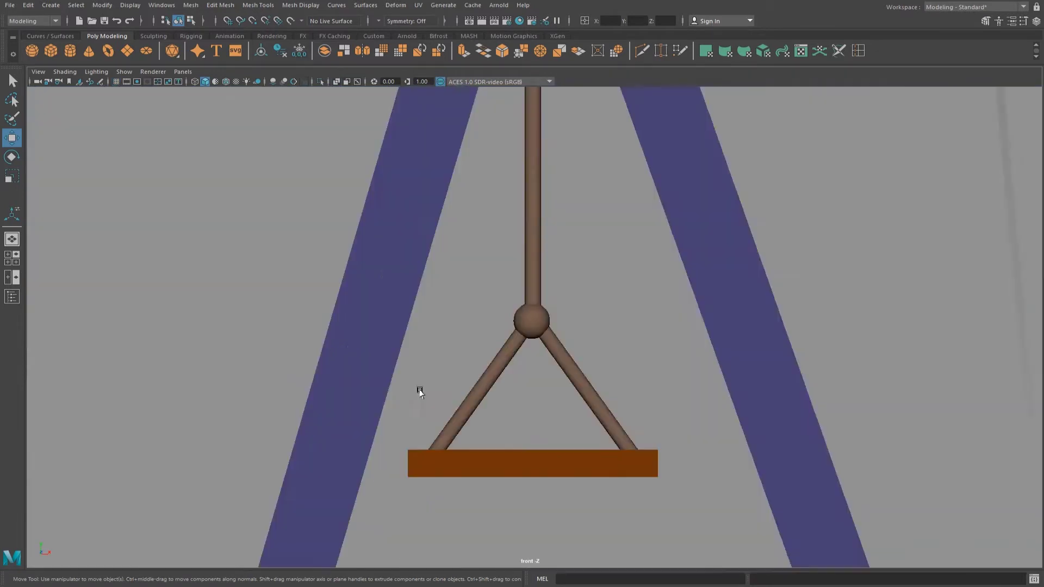
{"action": "scroll", "coordinate": [424, 386], "scroll_direction": "down", "scroll_amount": 5}
{"action": "scroll", "coordinate": [543, 338], "scroll_direction": "up", "scroll_amount": 3}
{"action": "scroll", "coordinate": [555, 338], "scroll_direction": "up", "scroll_amount": 1}
{"action": "left_click", "coordinate": [220, 87]}
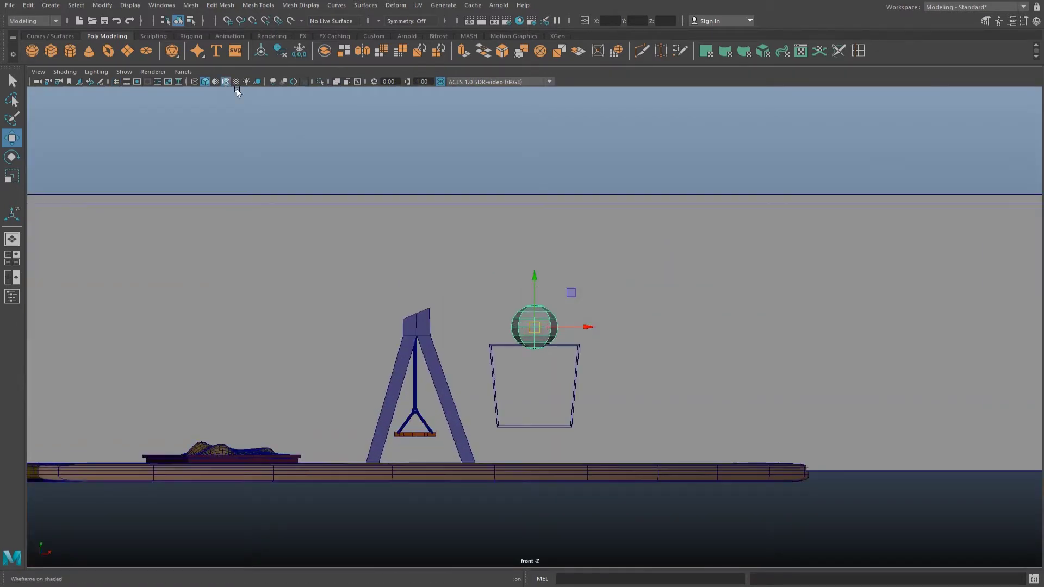
{"action": "scroll", "coordinate": [533, 326], "scroll_direction": "up", "scroll_amount": 2}
{"action": "left_click_drag", "start_coordinate": [522, 321], "coordinate": [523, 173]}
Pull the sphere's lower faces down into an elongated handle with smooth preview.
{"action": "key", "text": "r"}
{"action": "right_click_drag", "start_coordinate": [538, 165], "coordinate": [564, 217]}
{"action": "key", "text": "w"}
{"action": "mouse_move", "coordinate": [563, 217]}
{"action": "left_mouse_down"}
{"action": "mouse_move", "coordinate": [531, 172]}
{"action": "mouse_move", "coordinate": [534, 360]}
{"action": "mouse_move", "coordinate": [514, 363]}
{"action": "left_mouse_up"}
{"action": "key", "text": "r"}
{"action": "key", "text": "w"}
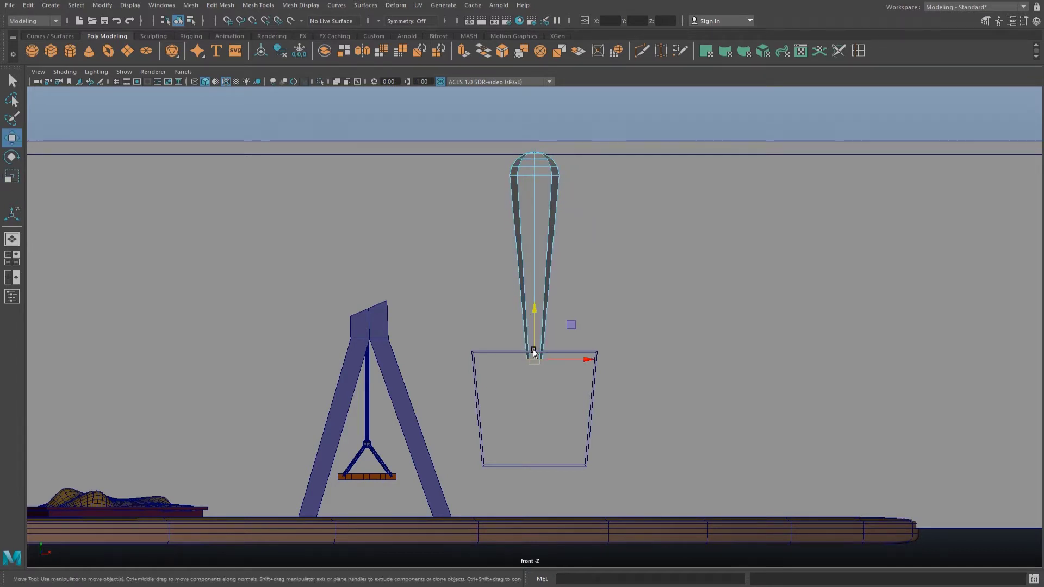
{"action": "key", "text": "3"}
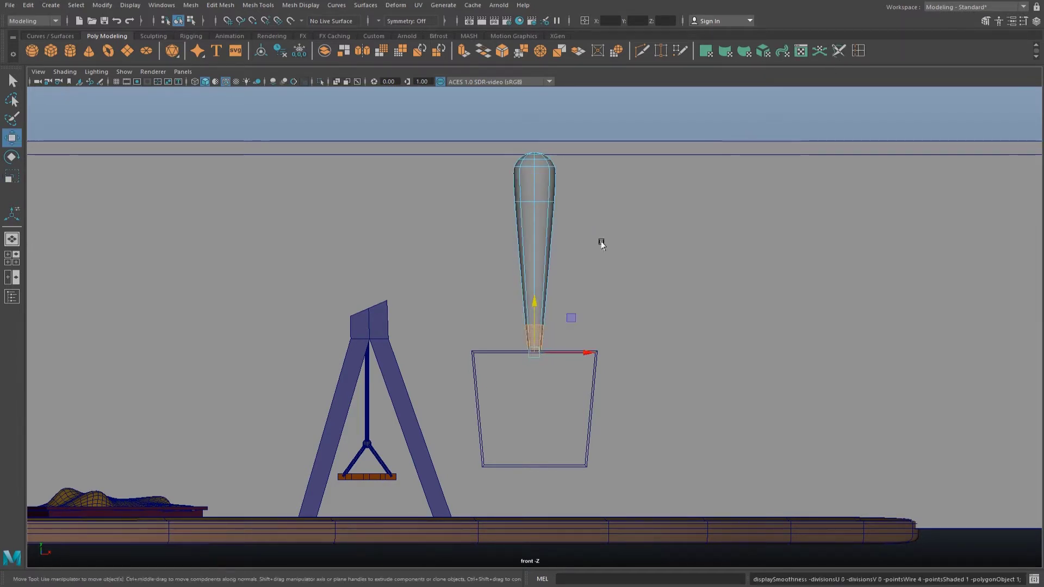
{"action": "right_click_drag", "start_coordinate": [601, 242], "coordinate": [542, 348], "text": "shift"}
{"action": "key", "text": "3"}
{"action": "key", "text": "w"}
Return to the perspective view and check the finished trowel.
{"action": "left_click", "coordinate": [629, 116]}
{"action": "key", "text": "space"}
{"action": "key", "text": "space"}
{"action": "mouse_move", "coordinate": [577, 239]}
{"action": "left_mouse_down", "text": "alt"}
{"action": "mouse_move", "coordinate": [580, 348]}
{"action": "mouse_move", "coordinate": [562, 339]}
{"action": "mouse_move", "coordinate": [556, 292]}
{"action": "left_mouse_up", "text": "alt"}
{"action": "left_click", "coordinate": [558, 321]}
{"action": "left_click", "coordinate": [626, 171]}
{"action": "left_click_drag", "start_coordinate": [626, 171], "coordinate": [588, 200], "text": "alt"}
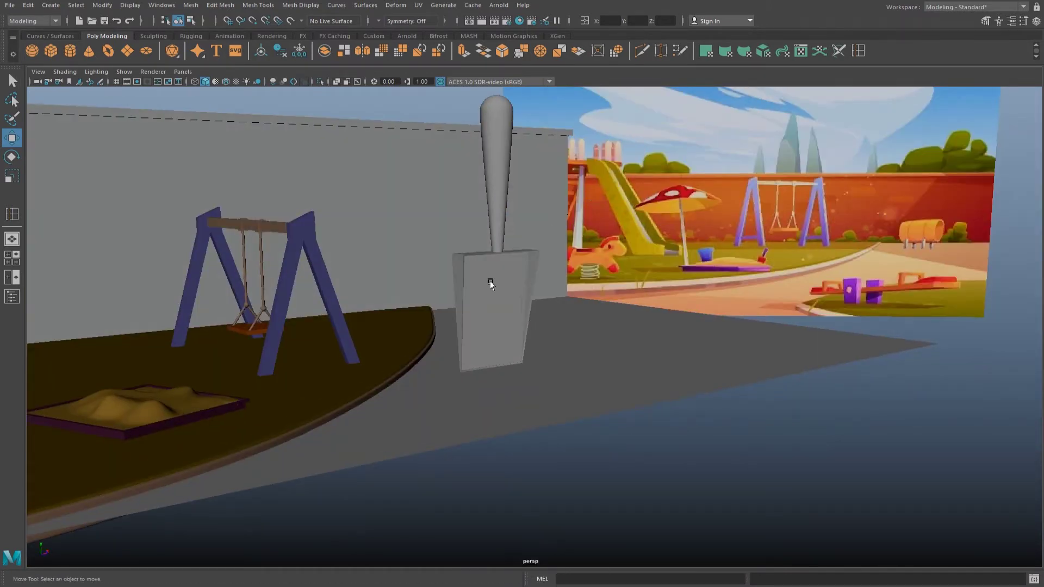
Give the handle the existing Purple material and the blade a new Standard Surface.
{"action": "left_click", "coordinate": [492, 196]}
{"action": "right_click", "coordinate": [513, 177]}
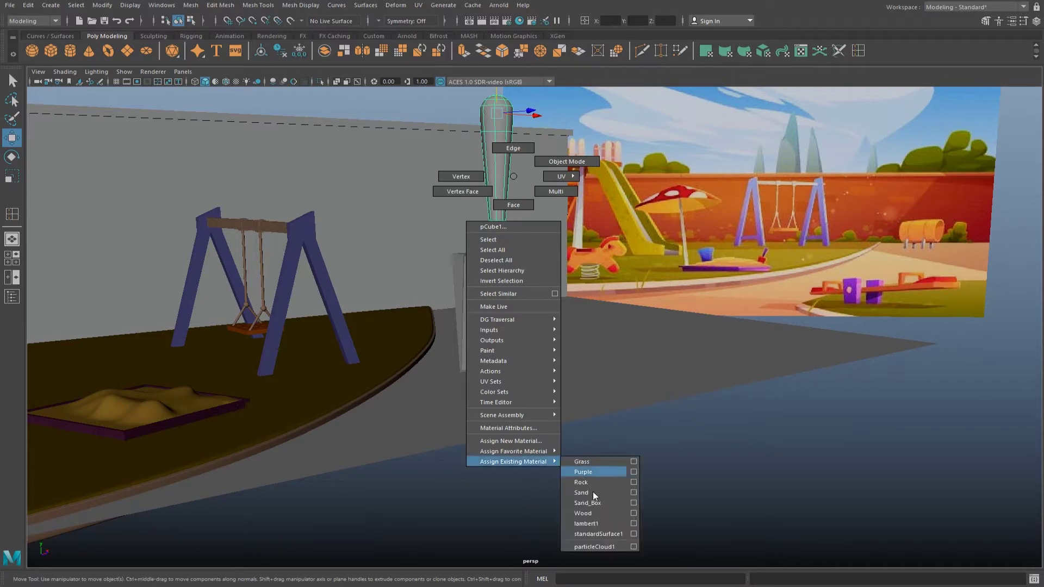
{"action": "mouse_move", "coordinate": [513, 461]}
{"action": "left_click", "coordinate": [593, 491]}
{"action": "left_click", "coordinate": [485, 309]}
{"action": "right_click", "coordinate": [495, 310]}
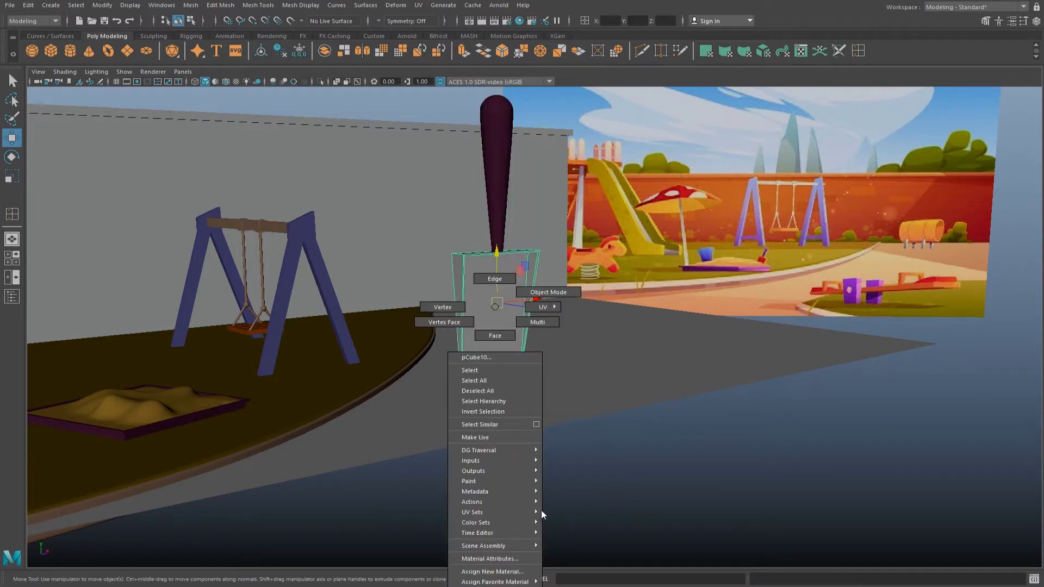
{"action": "left_click", "coordinate": [506, 572]}
{"action": "left_click", "coordinate": [399, 274]}
{"action": "left_click", "coordinate": [462, 389]}
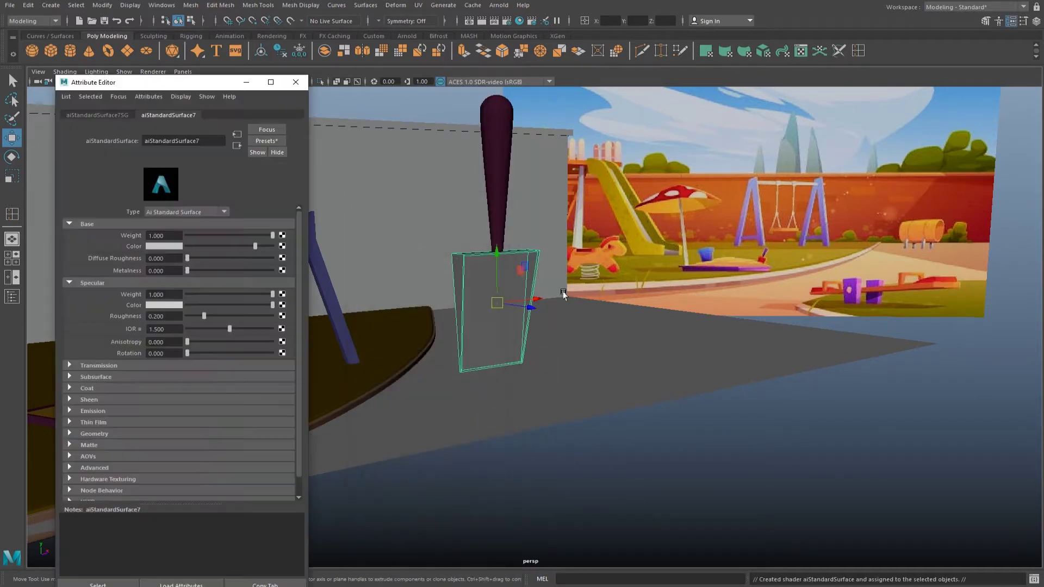
Set the blade material's Base Color to a red sampled from the screen.
{"action": "left_click", "coordinate": [159, 246]}
{"action": "left_click", "coordinate": [95, 228]}
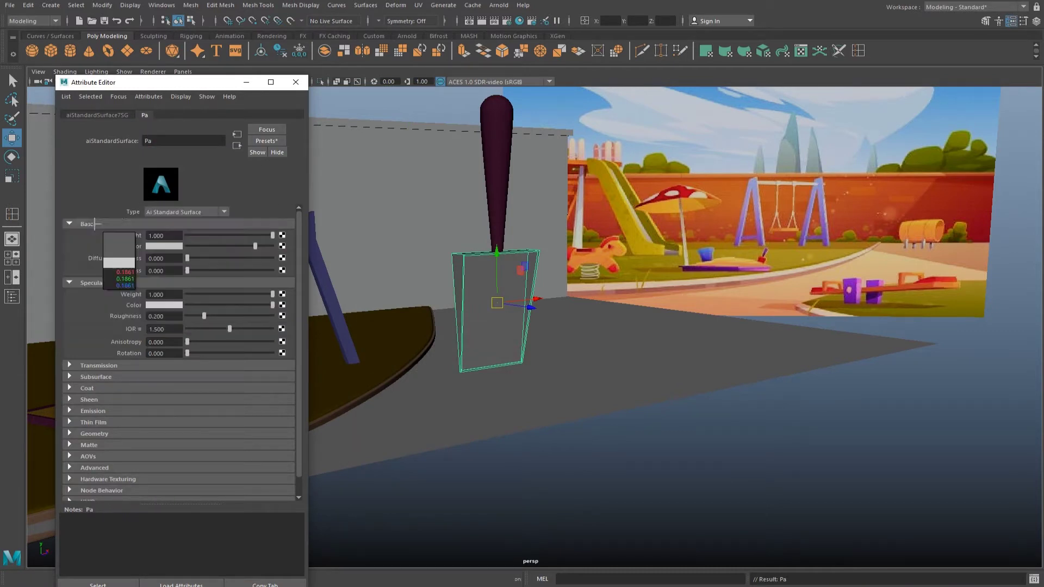
{"action": "left_click", "coordinate": [762, 257]}
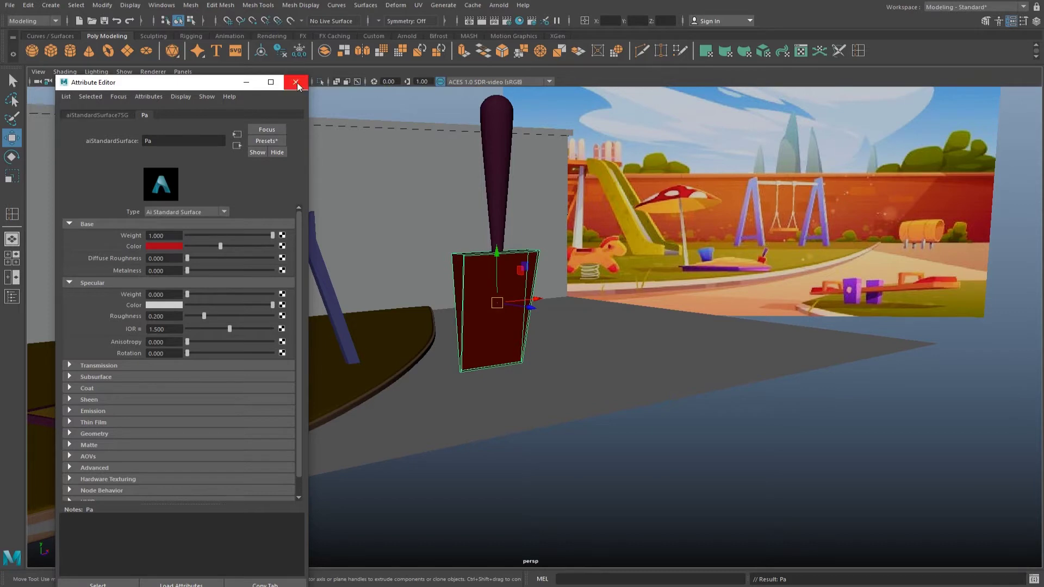
{"action": "left_click", "coordinate": [297, 86]}
Select the whole trowel and move it onto the sandbox.
{"action": "left_click_drag", "start_coordinate": [559, 478], "coordinate": [334, 162]}
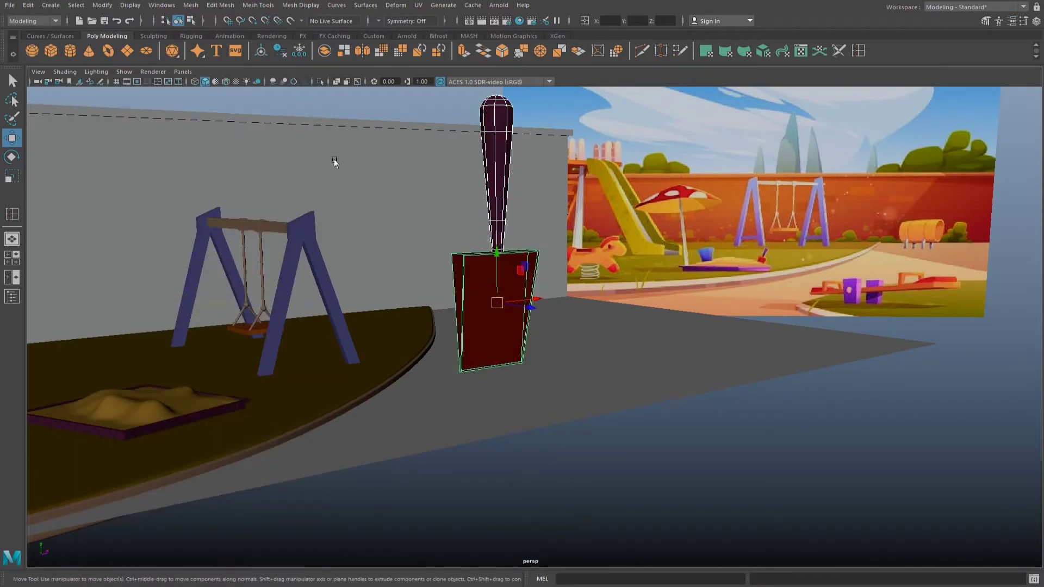
{"action": "left_click", "coordinate": [394, 194]}
{"action": "left_click", "coordinate": [531, 297]}
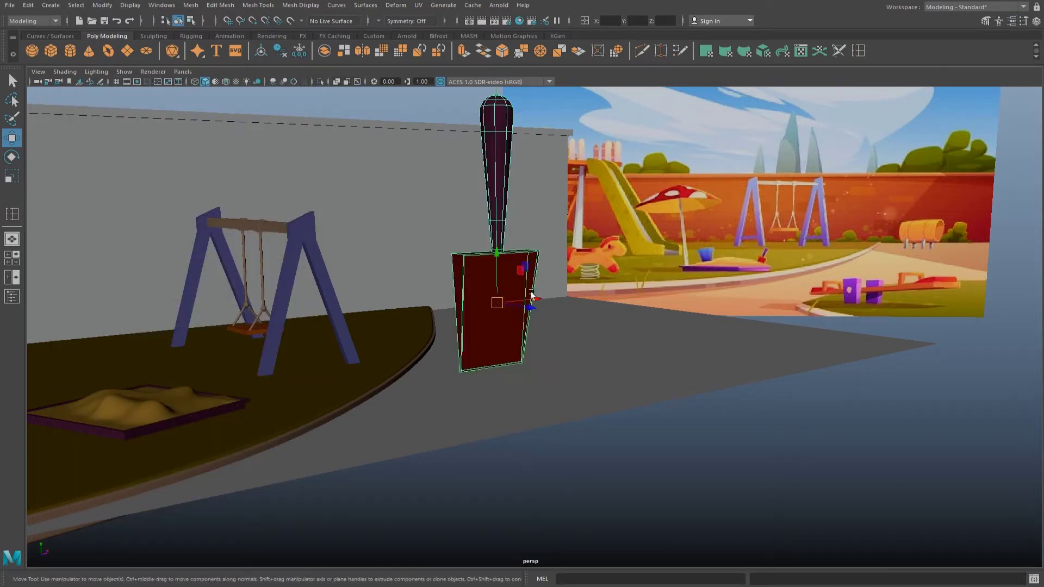
{"action": "mouse_move", "coordinate": [499, 307]}
{"action": "left_mouse_down", "text": "alt"}
{"action": "mouse_move", "coordinate": [536, 263]}
{"action": "mouse_move", "coordinate": [583, 263]}
{"action": "mouse_move", "coordinate": [288, 322]}
{"action": "mouse_move", "coordinate": [547, 255]}
{"action": "left_mouse_up", "text": "alt"}
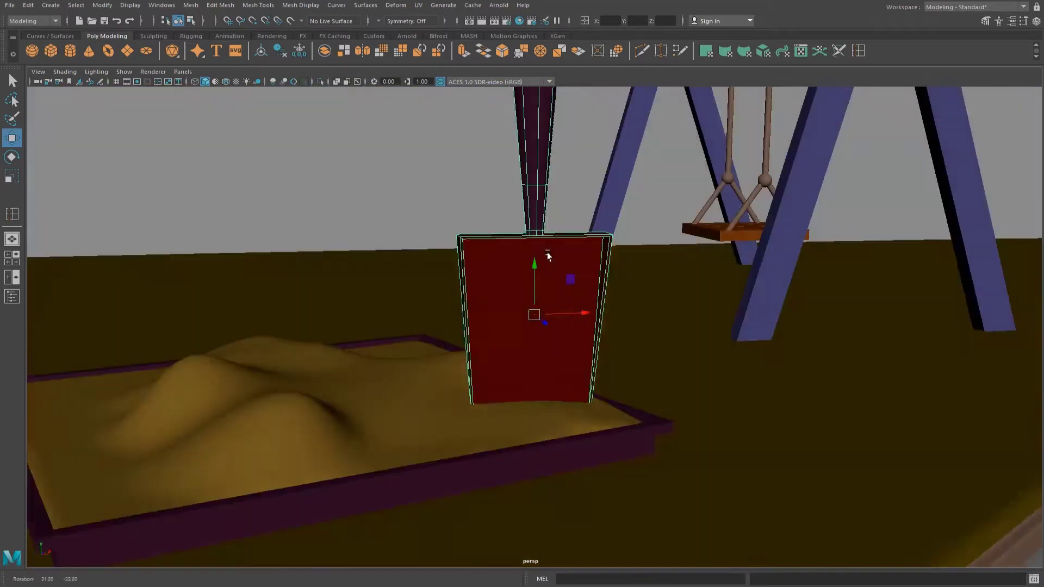
{"action": "right_click_drag", "start_coordinate": [547, 256], "coordinate": [280, 256], "text": "alt"}
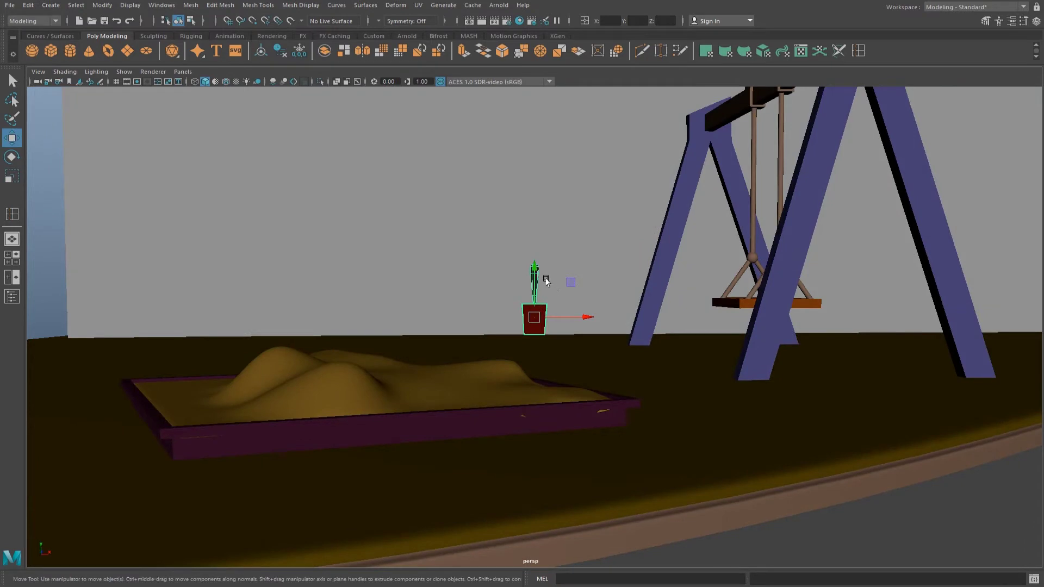
Rotate the shovel to rest at a slight tilt in the sand.
{"action": "key", "text": "e"}
{"action": "mouse_move", "coordinate": [546, 280]}
{"action": "left_mouse_down", "text": "alt"}
{"action": "mouse_move", "coordinate": [590, 317]}
{"action": "mouse_move", "coordinate": [650, 322]}
{"action": "mouse_move", "coordinate": [544, 353]}
{"action": "mouse_move", "coordinate": [526, 392]}
{"action": "mouse_move", "coordinate": [497, 349]}
{"action": "mouse_move", "coordinate": [687, 379]}
{"action": "mouse_move", "coordinate": [794, 412]}
{"action": "left_mouse_up", "text": "alt"}
{"action": "left_click", "coordinate": [687, 379]}
{"action": "left_click_drag", "start_coordinate": [718, 311], "coordinate": [602, 295], "text": "alt"}
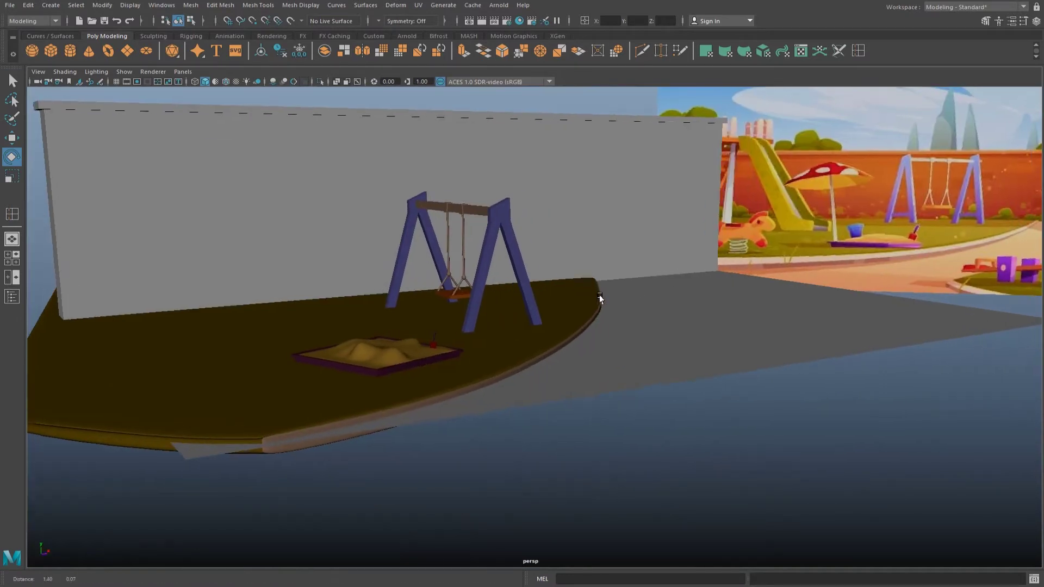
Create a polygon cylinder beside the swing and scale its bottom vertices inward into a taper.
{"action": "left_click", "coordinate": [71, 50]}
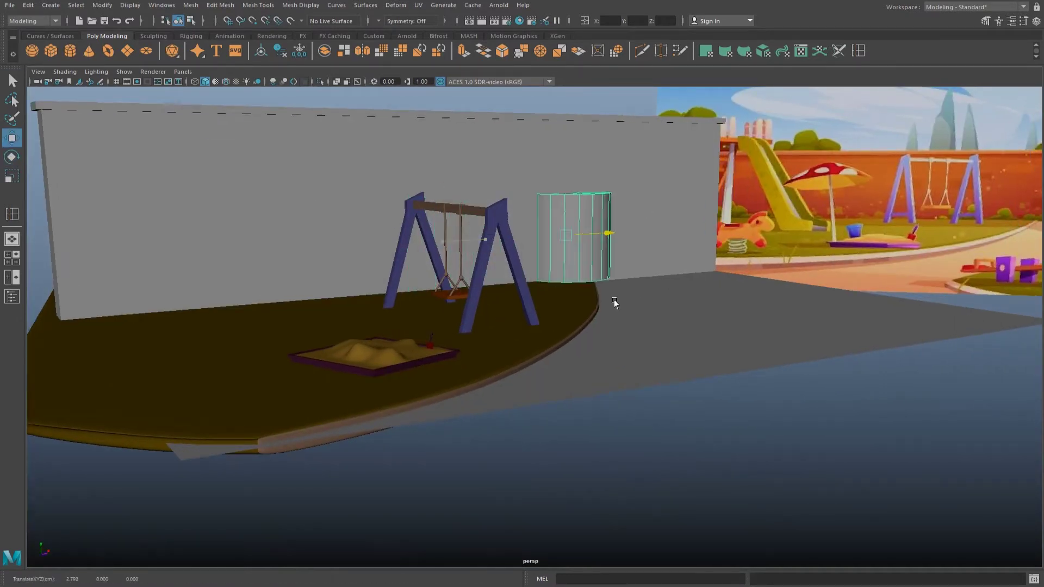
{"action": "mouse_move", "coordinate": [675, 284]}
{"action": "left_mouse_down", "text": "alt"}
{"action": "mouse_move", "coordinate": [337, 149]}
{"action": "mouse_move", "coordinate": [707, 248]}
{"action": "mouse_move", "coordinate": [505, 275]}
{"action": "mouse_move", "coordinate": [541, 278]}
{"action": "left_mouse_up", "text": "alt"}
{"action": "right_click_drag", "start_coordinate": [541, 278], "coordinate": [511, 278]}
{"action": "left_click_drag", "start_coordinate": [308, 304], "coordinate": [598, 429]}
{"action": "key", "text": "r"}
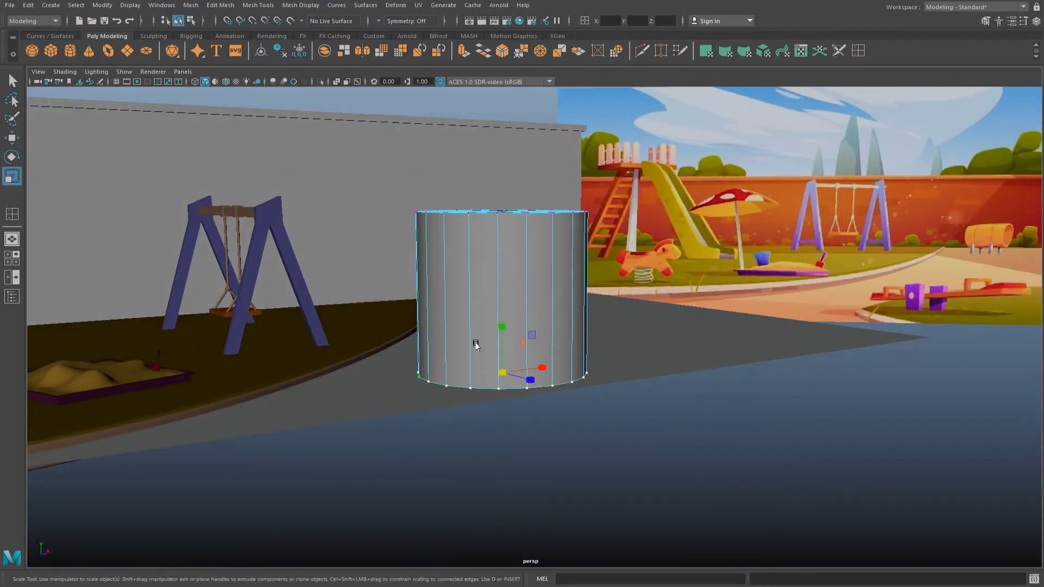
{"action": "left_click_drag", "start_coordinate": [522, 375], "coordinate": [476, 365], "text": "ctrl"}
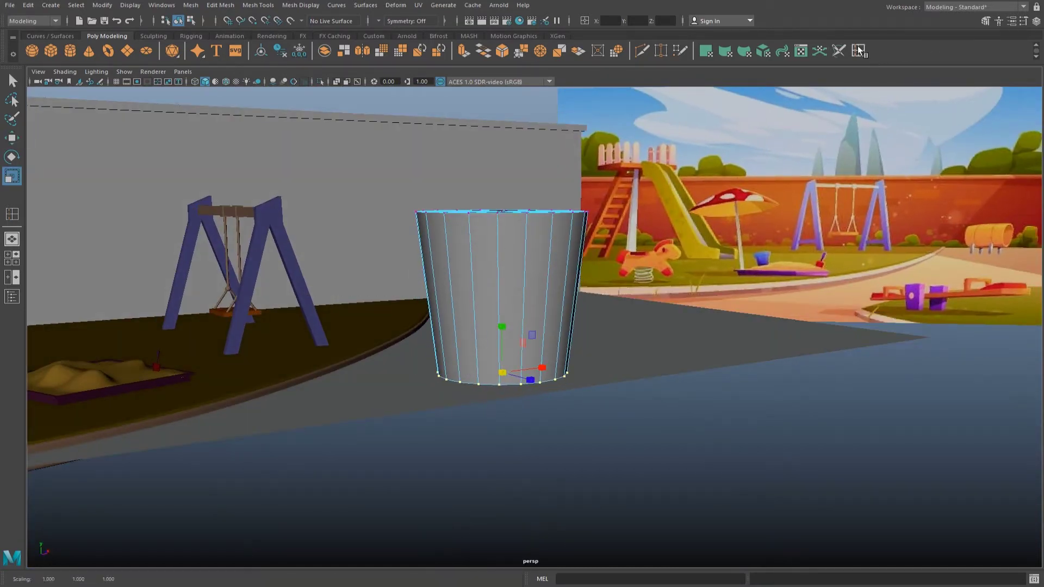
Insert an edge loop near the top and flare the top face loop outward into a lip.
{"action": "left_click", "coordinate": [554, 233]}
{"action": "key", "text": "w"}
{"action": "right_click_drag", "start_coordinate": [538, 217], "coordinate": [533, 222]}
{"action": "double_click", "coordinate": [534, 221]}
{"action": "left_click_drag", "start_coordinate": [534, 222], "coordinate": [523, 231], "text": "alt"}
{"action": "key", "text": "r"}
{"action": "key", "text": "w"}
Extrude the cup's top face and sink it inward to hollow out the bucket.
{"action": "mouse_move", "coordinate": [506, 185]}
{"action": "left_mouse_down", "text": "alt"}
{"action": "mouse_move", "coordinate": [554, 200]}
{"action": "mouse_move", "coordinate": [547, 344]}
{"action": "mouse_move", "coordinate": [598, 381]}
{"action": "left_mouse_up", "text": "alt"}
{"action": "key", "text": "q"}
{"action": "mouse_move", "coordinate": [699, 455]}
{"action": "left_mouse_down"}
{"action": "mouse_move", "coordinate": [445, 325]}
{"action": "mouse_move", "coordinate": [522, 179]}
{"action": "mouse_move", "coordinate": [524, 323]}
{"action": "left_mouse_up"}
{"action": "key", "text": "ctrl+e"}
{"action": "key", "text": "r"}
{"action": "mouse_move", "coordinate": [461, 368]}
{"action": "left_mouse_down", "text": "alt"}
{"action": "mouse_move", "coordinate": [584, 326]}
{"action": "mouse_move", "coordinate": [547, 374]}
{"action": "left_mouse_up", "text": "alt"}
{"action": "right_click_drag", "start_coordinate": [546, 374], "coordinate": [546, 373], "text": "shift"}
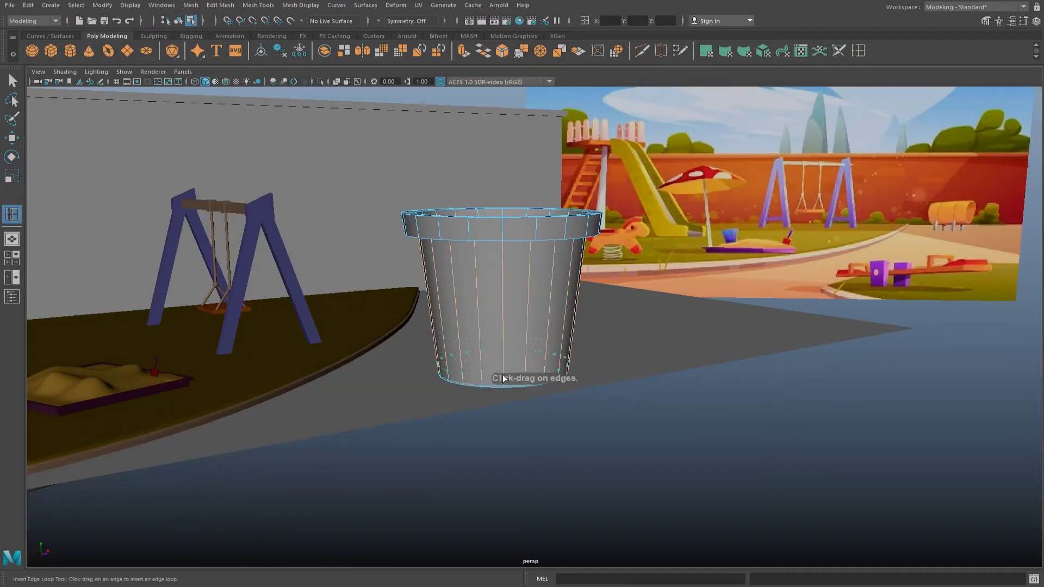
Add edge loops at the rim's top and just below the rim.
{"action": "left_click", "coordinate": [505, 217]}
{"action": "left_click_drag", "start_coordinate": [505, 218], "coordinate": [524, 217], "text": "alt"}
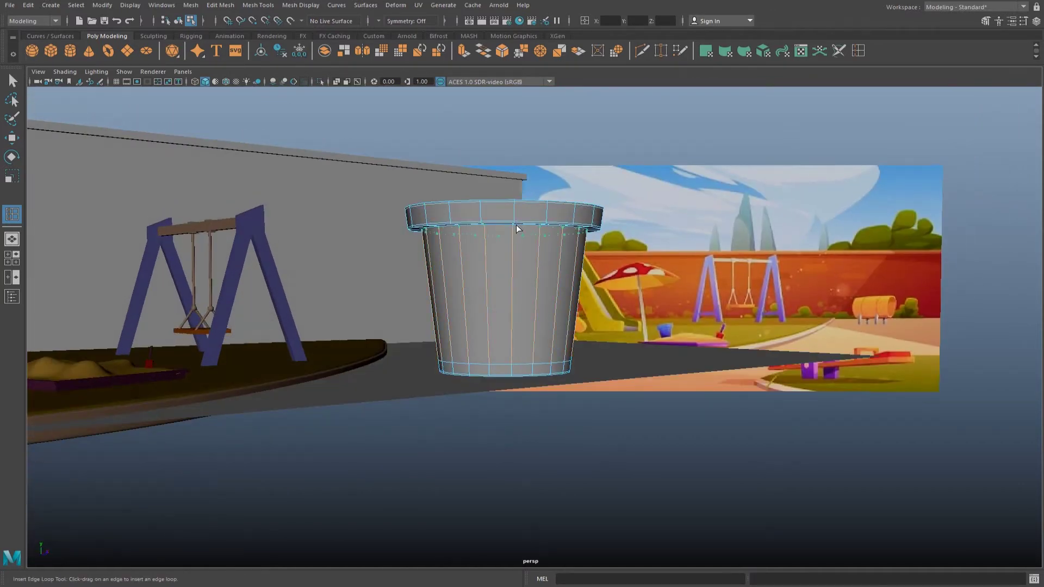
{"action": "left_click", "coordinate": [512, 243]}
{"action": "left_click_drag", "start_coordinate": [556, 241], "coordinate": [722, 161], "text": "alt"}
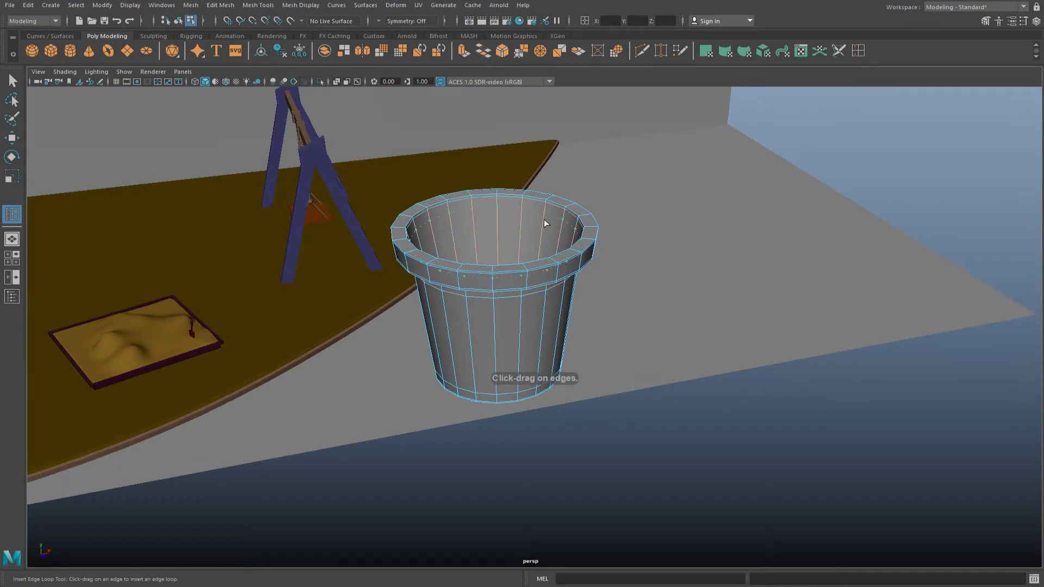
{"action": "left_click_drag", "start_coordinate": [543, 209], "coordinate": [533, 286], "text": "alt"}
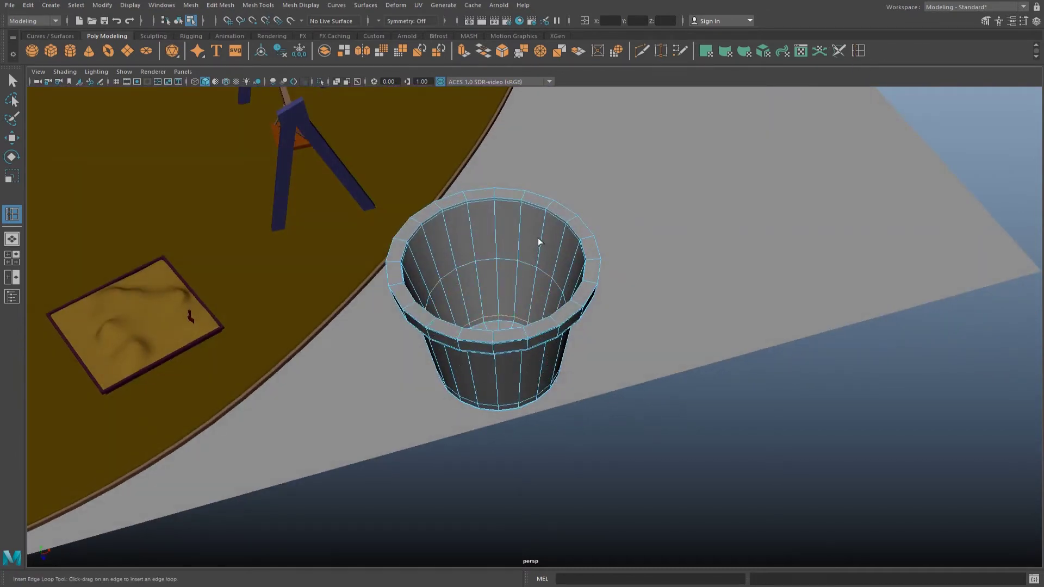
Return the bucket to object mode and select it.
{"action": "key", "text": "w"}
{"action": "left_click_drag", "start_coordinate": [543, 218], "coordinate": [499, 222], "text": "alt"}
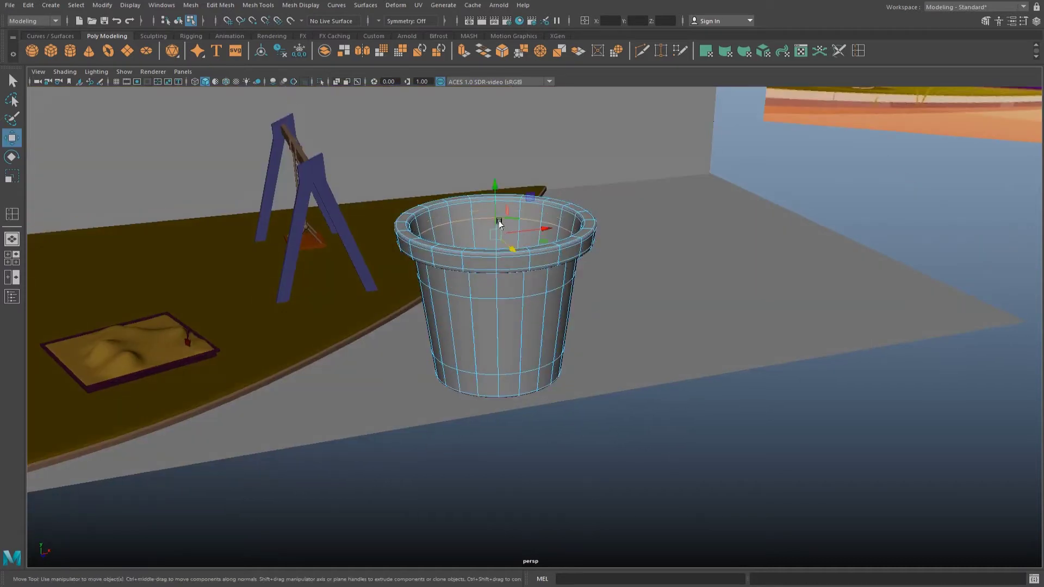
{"action": "right_click_drag", "start_coordinate": [499, 222], "coordinate": [802, 239]}
{"action": "mouse_move", "coordinate": [729, 87]}
{"action": "left_mouse_down", "text": "alt"}
{"action": "mouse_move", "coordinate": [672, 276]}
{"action": "mouse_move", "coordinate": [580, 263]}
{"action": "left_mouse_up", "text": "alt"}
{"action": "left_click", "coordinate": [524, 240]}
{"action": "right_click", "coordinate": [526, 245]}
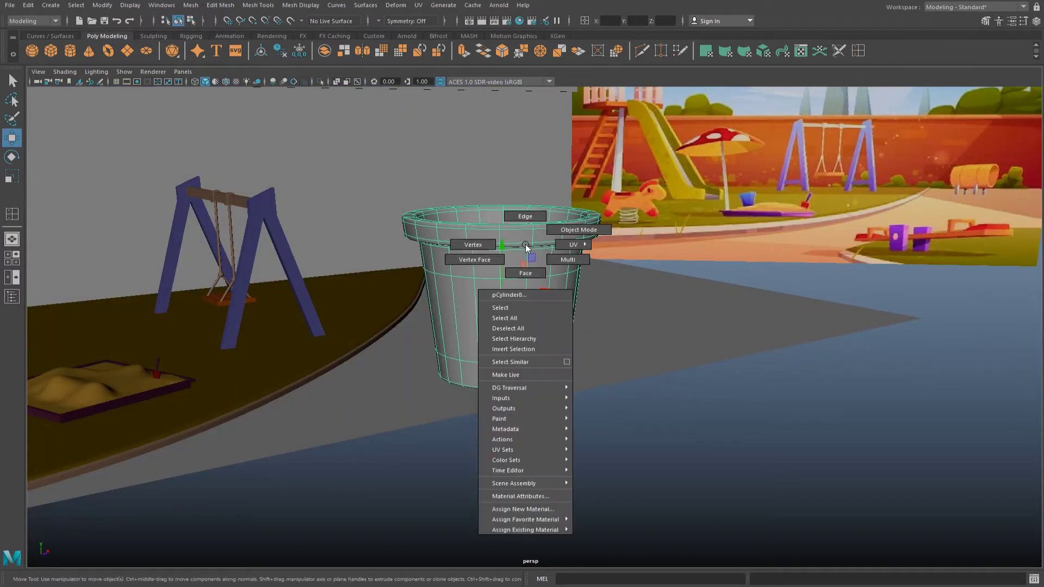
Assign the bucket a new aiStandardSurface material named Balde.
{"action": "left_click", "coordinate": [533, 513]}
{"action": "left_click", "coordinate": [375, 266]}
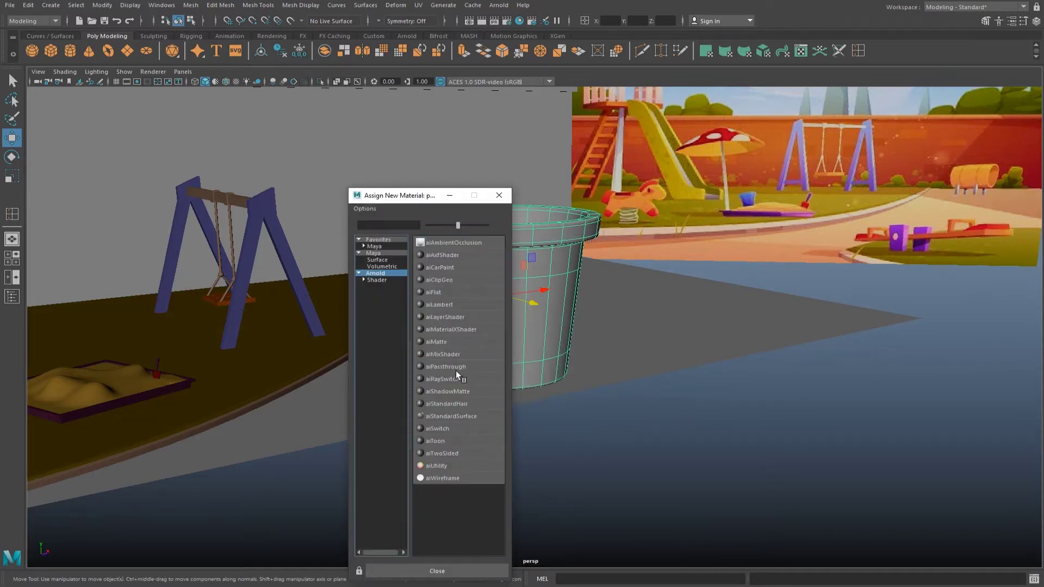
{"action": "left_click", "coordinate": [451, 375]}
{"action": "left_click_drag", "start_coordinate": [199, 140], "coordinate": [143, 140]}
{"action": "type", "text": "Balde"}
{"action": "key", "text": "Return"}
Give Balde a purple-blue base colour sampled from the reference and specular weight 0.
{"action": "left_click", "coordinate": [165, 243]}
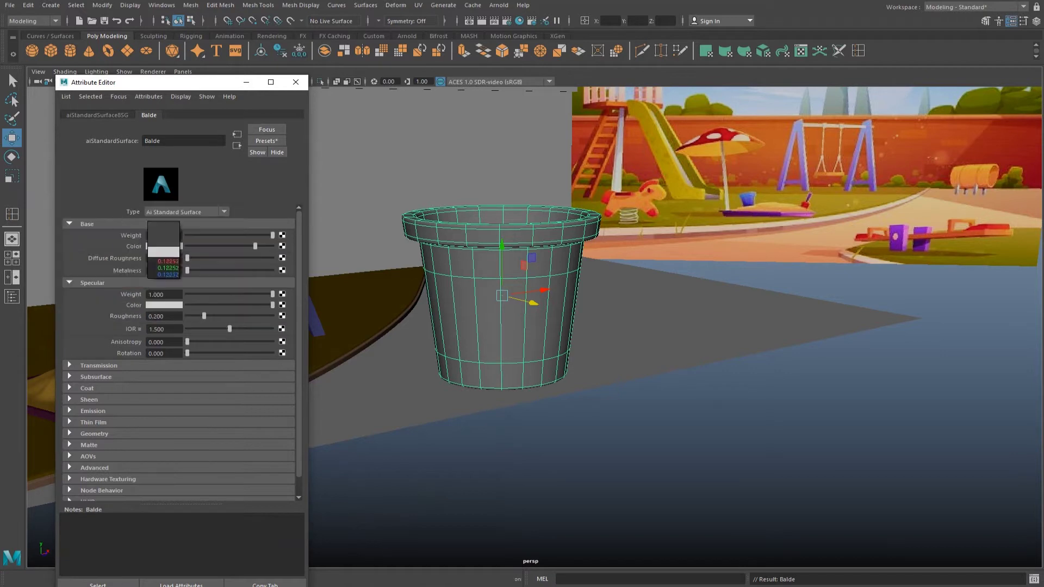
{"action": "left_click", "coordinate": [131, 283]}
{"action": "left_click", "coordinate": [749, 203]}
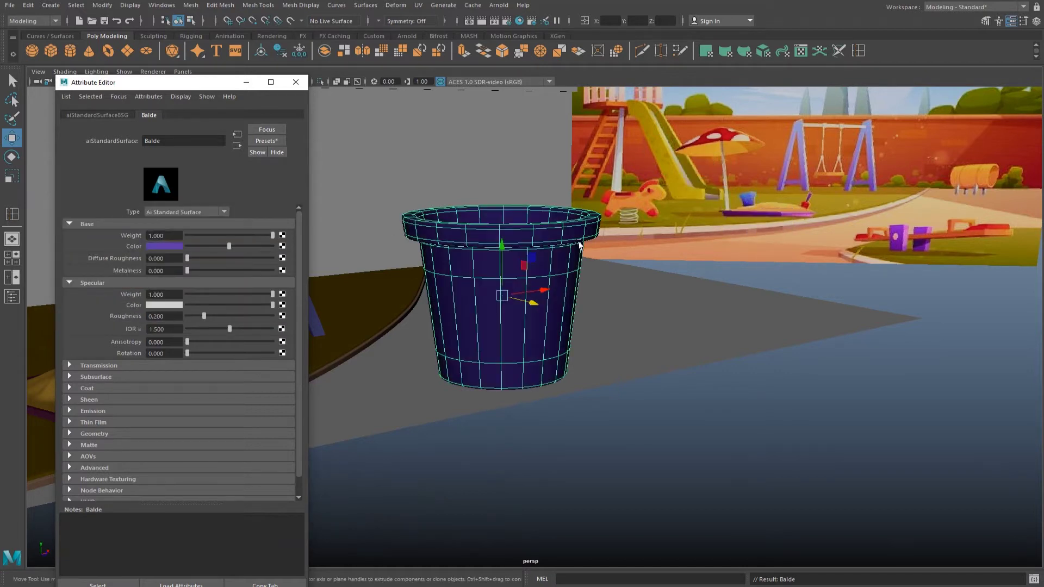
{"action": "left_click_drag", "start_coordinate": [236, 294], "coordinate": [133, 294]}
Shrink the bucket, tilt it sideways, and place it in the sandbox.
{"action": "left_click", "coordinate": [314, 107]}
{"action": "left_click", "coordinate": [554, 303]}
{"action": "key", "text": "r"}
{"action": "left_click_drag", "start_coordinate": [554, 303], "coordinate": [388, 283]}
{"action": "key", "text": "w"}
{"action": "mouse_move", "coordinate": [561, 278]}
{"action": "left_mouse_down", "text": "alt"}
{"action": "mouse_move", "coordinate": [329, 326]}
{"action": "mouse_move", "coordinate": [406, 264]}
{"action": "mouse_move", "coordinate": [218, 208]}
{"action": "mouse_move", "coordinate": [200, 261]}
{"action": "left_mouse_up", "text": "alt"}
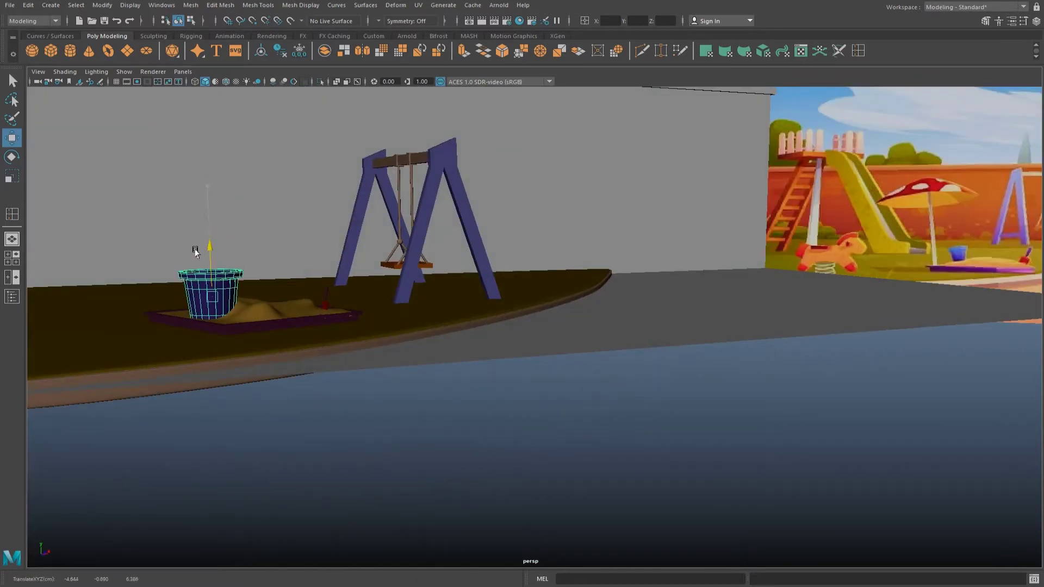
{"action": "key", "text": "r"}
{"action": "left_click_drag", "start_coordinate": [174, 297], "coordinate": [228, 255], "text": "alt"}
{"action": "key", "text": "f"}
{"action": "mouse_move", "coordinate": [533, 304]}
{"action": "left_mouse_down", "text": "alt"}
{"action": "mouse_move", "coordinate": [571, 319]}
{"action": "mouse_move", "coordinate": [555, 310]}
{"action": "mouse_move", "coordinate": [559, 280]}
{"action": "mouse_move", "coordinate": [478, 348]}
{"action": "mouse_move", "coordinate": [489, 305]}
{"action": "mouse_move", "coordinate": [544, 326]}
{"action": "mouse_move", "coordinate": [599, 282]}
{"action": "mouse_move", "coordinate": [320, 182]}
{"action": "mouse_move", "coordinate": [567, 263]}
{"action": "mouse_move", "coordinate": [401, 294]}
{"action": "mouse_move", "coordinate": [485, 288]}
{"action": "mouse_move", "coordinate": [457, 306]}
{"action": "left_mouse_up", "text": "alt"}
{"action": "key", "text": "e"}
{"action": "key", "text": "w"}
Deselect the bucket and create a new cylinder to the right of the swing.
{"action": "key", "text": "e"}
{"action": "key", "text": "w"}
{"action": "left_click", "coordinate": [320, 182]}
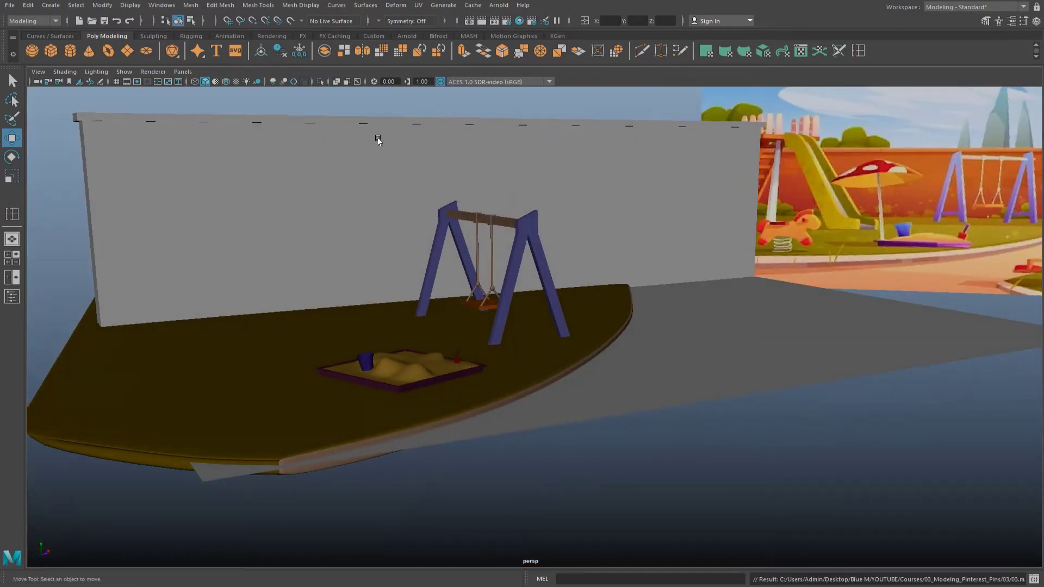
{"action": "left_click", "coordinate": [69, 52]}
{"action": "mouse_move", "coordinate": [478, 260]}
{"action": "left_mouse_down"}
{"action": "mouse_move", "coordinate": [783, 348]}
{"action": "mouse_move", "coordinate": [540, 289]}
{"action": "mouse_move", "coordinate": [587, 263]}
{"action": "mouse_move", "coordinate": [559, 178]}
{"action": "mouse_move", "coordinate": [559, 217]}
{"action": "mouse_move", "coordinate": [562, 189]}
{"action": "left_mouse_up"}
{"action": "key", "text": "r"}
Duplicate the cylinder for the canopy and shrink the lower copy into a thin pole.
{"action": "key", "text": "w"}
{"action": "left_click", "coordinate": [562, 305]}
{"action": "key", "text": "r"}
{"action": "left_click_drag", "start_coordinate": [561, 301], "coordinate": [539, 298]}
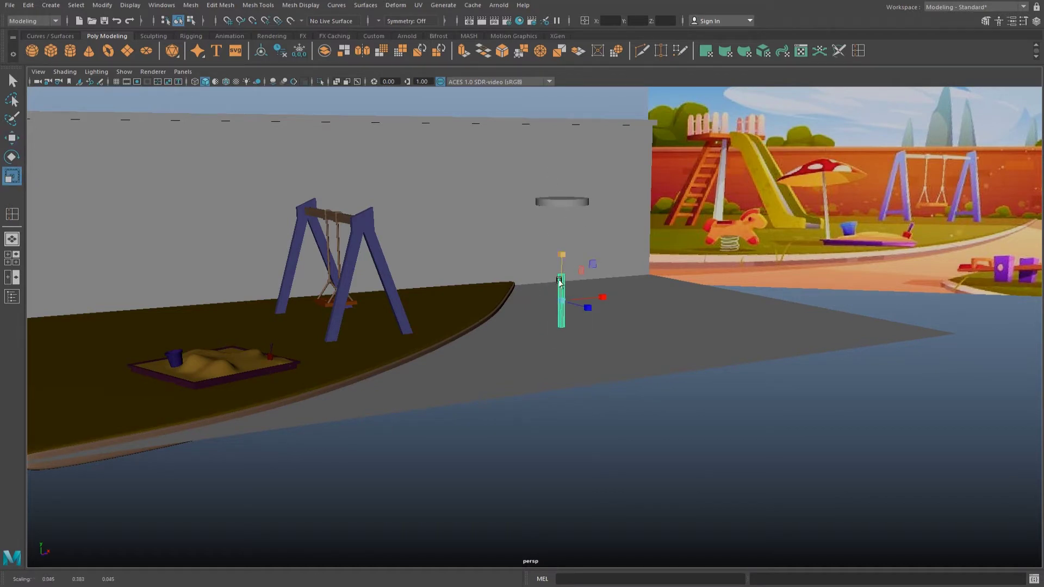
Stretch the umbrella pole up taller.
{"action": "key", "text": "w"}
{"action": "left_click_drag", "start_coordinate": [561, 277], "coordinate": [561, 220], "text": "shift"}
{"action": "key", "text": "r"}
Select the top disc and flatten its thickness.
{"action": "right_click", "coordinate": [562, 220]}
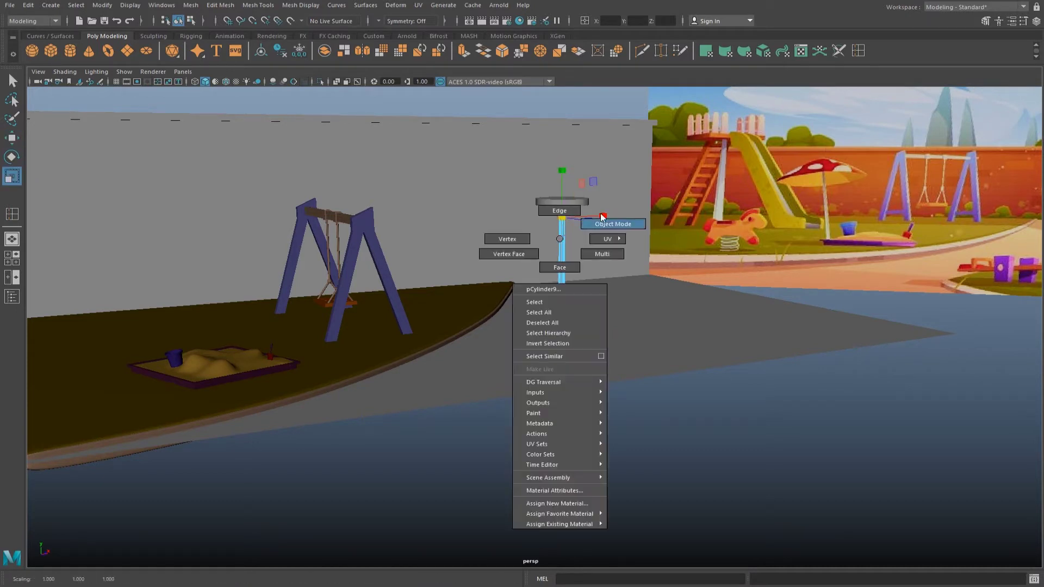
{"action": "left_click", "coordinate": [507, 287]}
{"action": "scroll", "coordinate": [508, 261], "scroll_direction": "up", "scroll_amount": 3}
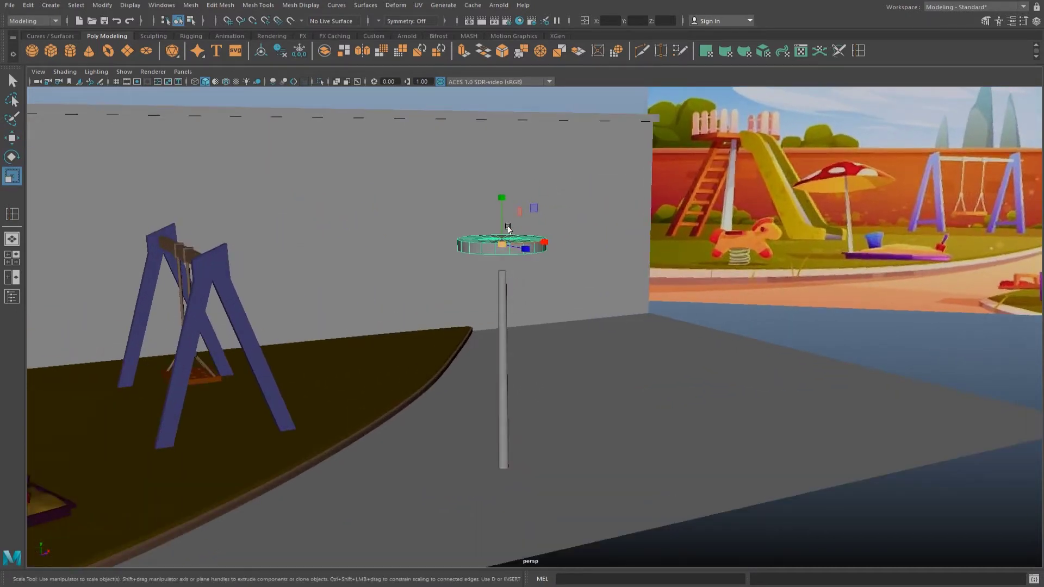
{"action": "right_click_drag", "start_coordinate": [501, 250], "coordinate": [502, 283]}
{"action": "mouse_move", "coordinate": [506, 244]}
{"action": "left_mouse_down", "text": "alt"}
{"action": "mouse_move", "coordinate": [517, 223]}
{"action": "mouse_move", "coordinate": [486, 252]}
{"action": "left_mouse_up", "text": "alt"}
{"action": "left_click_drag", "start_coordinate": [474, 192], "coordinate": [473, 234]}
{"action": "left_click_drag", "start_coordinate": [468, 194], "coordinate": [465, 238]}
Move the disc onto the pole and pull its centre up into a flattened cone canopy.
{"action": "key", "text": "w"}
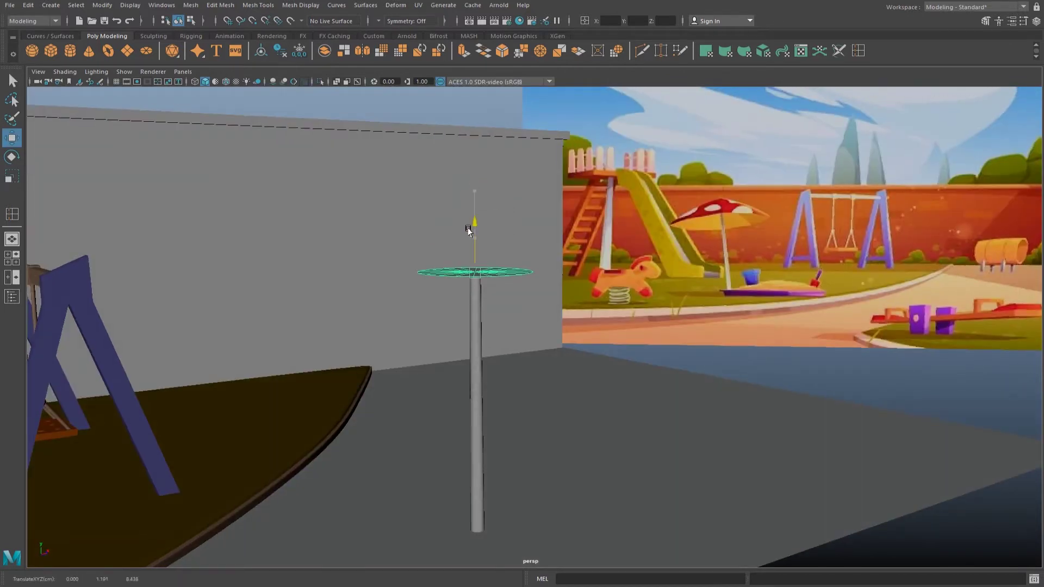
{"action": "right_click_drag", "start_coordinate": [466, 275], "coordinate": [487, 281]}
{"action": "mouse_move", "coordinate": [479, 281]}
{"action": "left_mouse_down"}
{"action": "mouse_move", "coordinate": [478, 347]}
{"action": "mouse_move", "coordinate": [500, 367]}
{"action": "left_mouse_up"}
{"action": "key", "text": "r"}
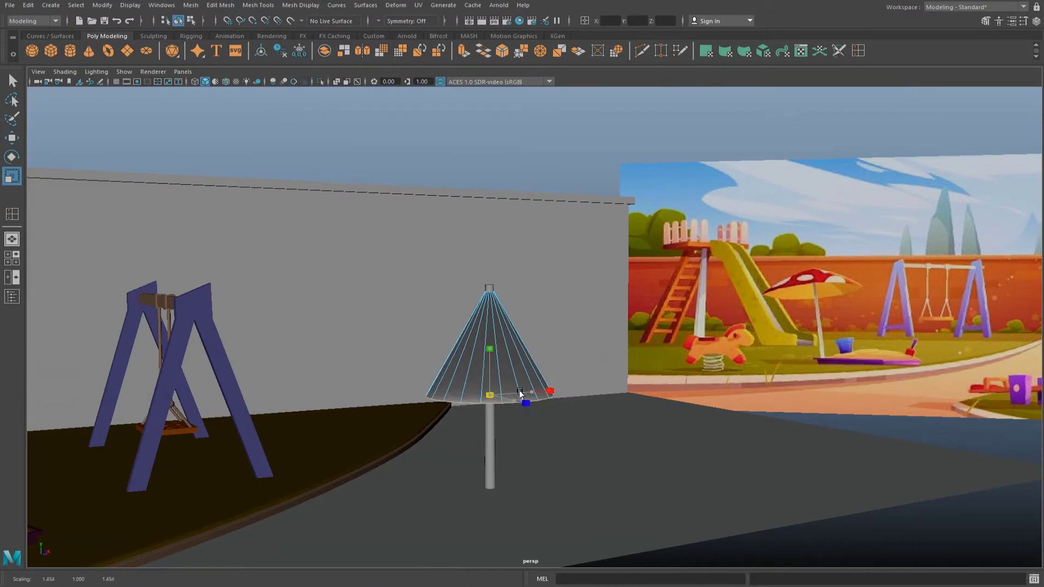
{"action": "key", "text": "w"}
{"action": "left_click_drag", "start_coordinate": [489, 341], "coordinate": [492, 298]}
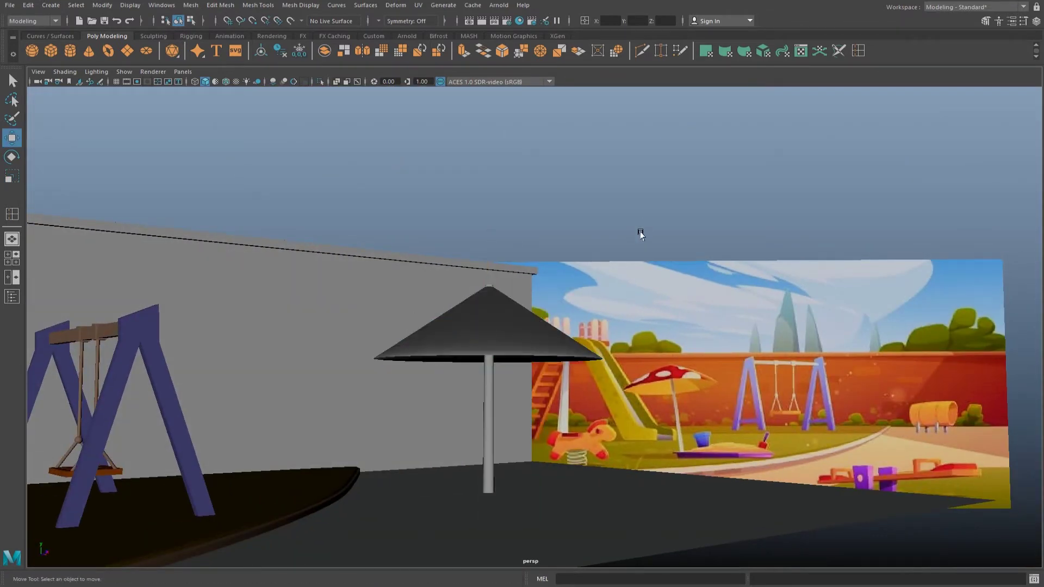
{"action": "left_click", "coordinate": [628, 202]}
{"action": "left_click_drag", "start_coordinate": [628, 201], "coordinate": [543, 304], "text": "alt"}
Extrude the umbrella canopy faces to give it thickness.
{"action": "left_click", "coordinate": [528, 331]}
{"action": "key", "text": "ctrl+e"}
{"action": "scroll", "coordinate": [521, 297], "scroll_direction": "up", "scroll_amount": 3}
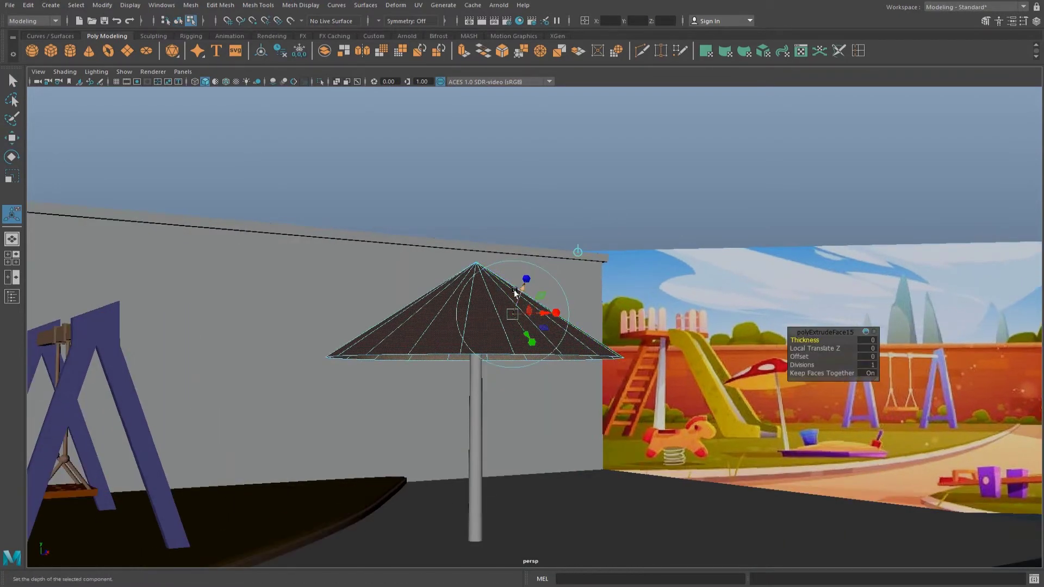
{"action": "key", "text": "q"}
{"action": "scroll", "coordinate": [544, 293], "scroll_direction": "up", "scroll_amount": 3}
{"action": "scroll", "coordinate": [503, 319], "scroll_direction": "up", "scroll_amount": 3}
{"action": "left_click", "coordinate": [503, 319]}
{"action": "left_click_drag", "start_coordinate": [580, 239], "coordinate": [516, 293], "text": "alt"}
{"action": "left_click", "coordinate": [517, 293]}
Cut a ring of new edges across the canopy about two-thirds along its spokes.
{"action": "right_click_drag", "start_coordinate": [489, 304], "coordinate": [466, 263], "text": "shift"}
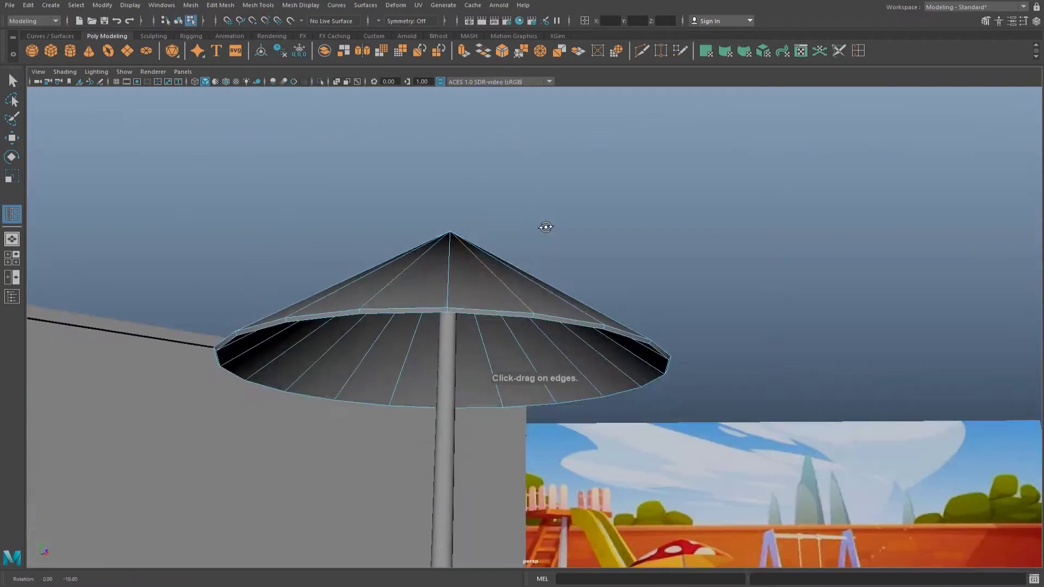
{"action": "mouse_move", "coordinate": [466, 244]}
{"action": "left_mouse_down", "text": "alt"}
{"action": "mouse_move", "coordinate": [460, 202]}
{"action": "mouse_move", "coordinate": [543, 243]}
{"action": "mouse_move", "coordinate": [512, 289]}
{"action": "mouse_move", "coordinate": [494, 256]}
{"action": "left_mouse_up", "text": "alt"}
{"action": "scroll", "coordinate": [558, 264], "scroll_direction": "up", "scroll_amount": 3}
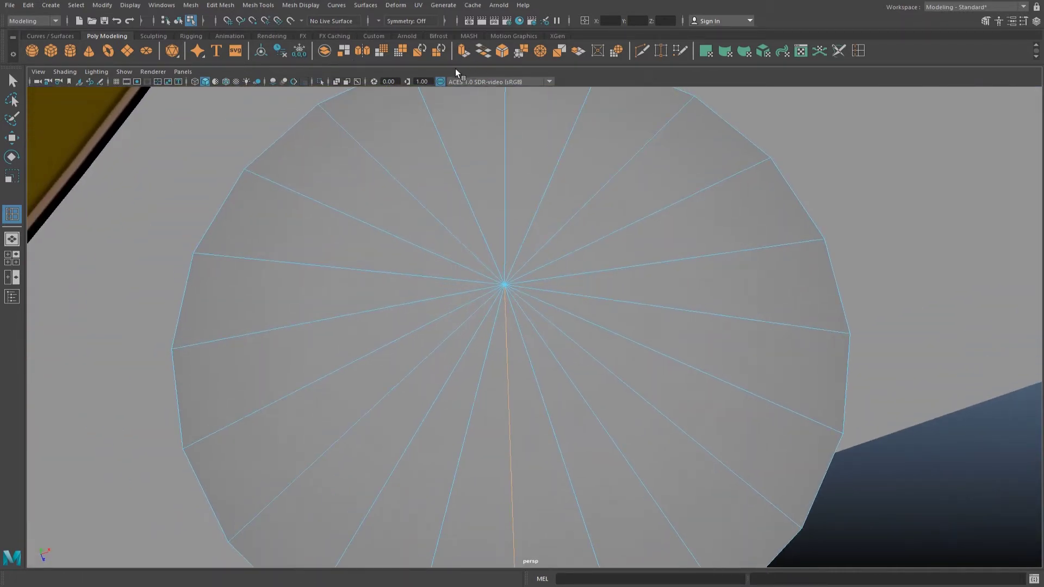
{"action": "right_click_drag", "start_coordinate": [564, 172], "coordinate": [520, 269], "text": "shift"}
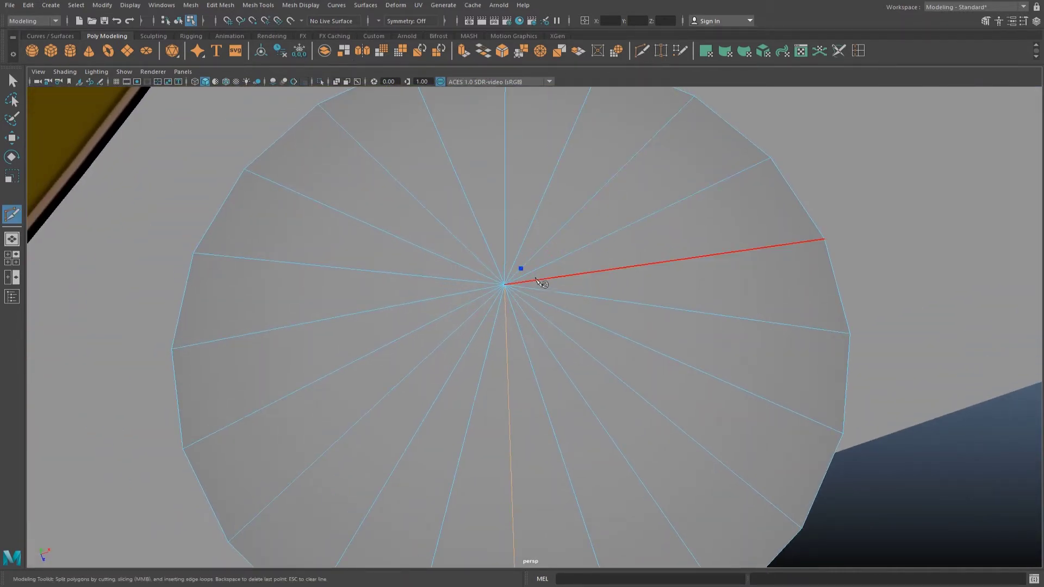
{"action": "scroll", "coordinate": [534, 295], "scroll_direction": "up", "scroll_amount": 3}
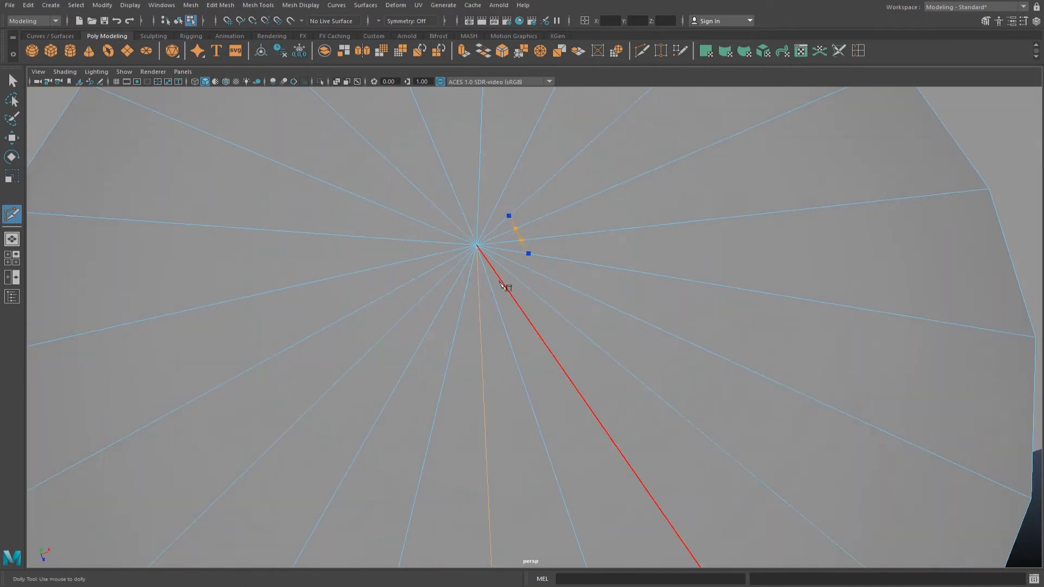
{"action": "left_click", "coordinate": [456, 266]}
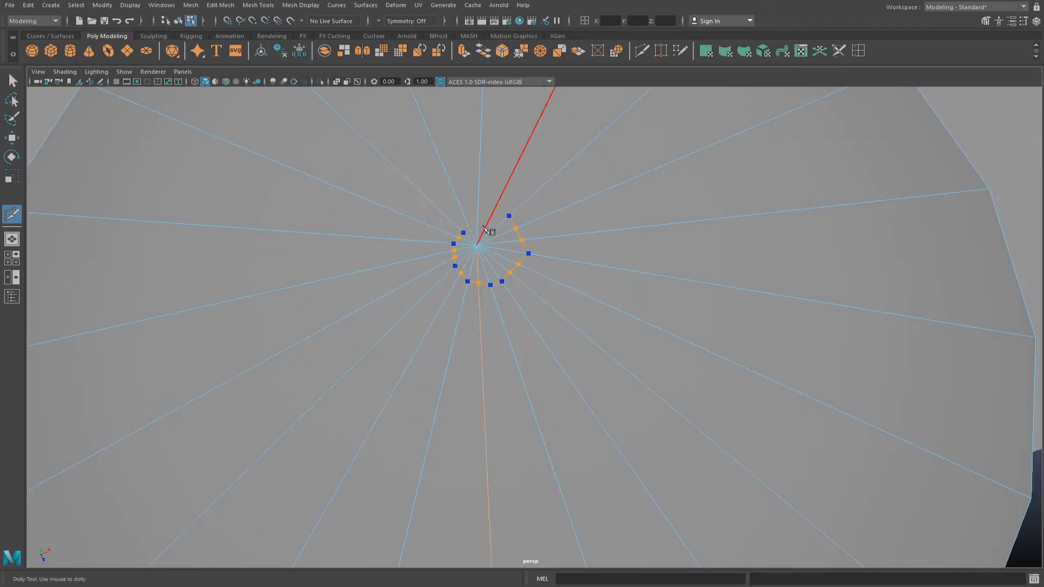
{"action": "left_click", "coordinate": [508, 228]}
{"action": "key", "text": "w"}
{"action": "scroll", "coordinate": [603, 229], "scroll_direction": "down", "scroll_amount": 5}
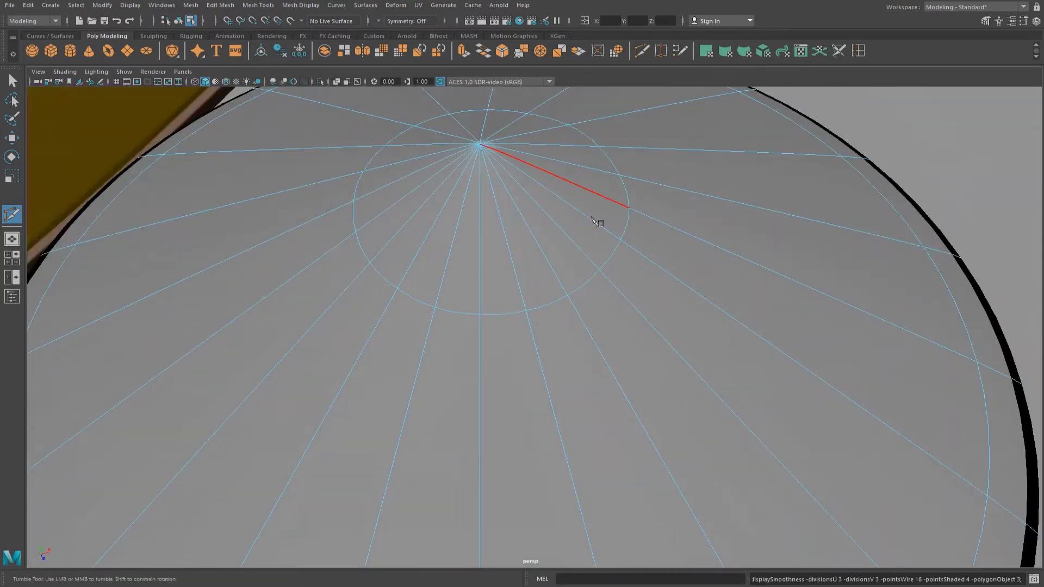
{"action": "scroll", "coordinate": [576, 217], "scroll_direction": "down", "scroll_amount": 5}
Insert an edge loop near the canopy rim and select the cone umbrella top.
{"action": "right_click_drag", "start_coordinate": [693, 396], "coordinate": [652, 459], "text": "shift"}
{"action": "mouse_move", "coordinate": [652, 459]}
{"action": "left_mouse_down", "text": "alt"}
{"action": "mouse_move", "coordinate": [664, 423]}
{"action": "mouse_move", "coordinate": [696, 411]}
{"action": "mouse_move", "coordinate": [707, 431]}
{"action": "left_mouse_up", "text": "alt"}
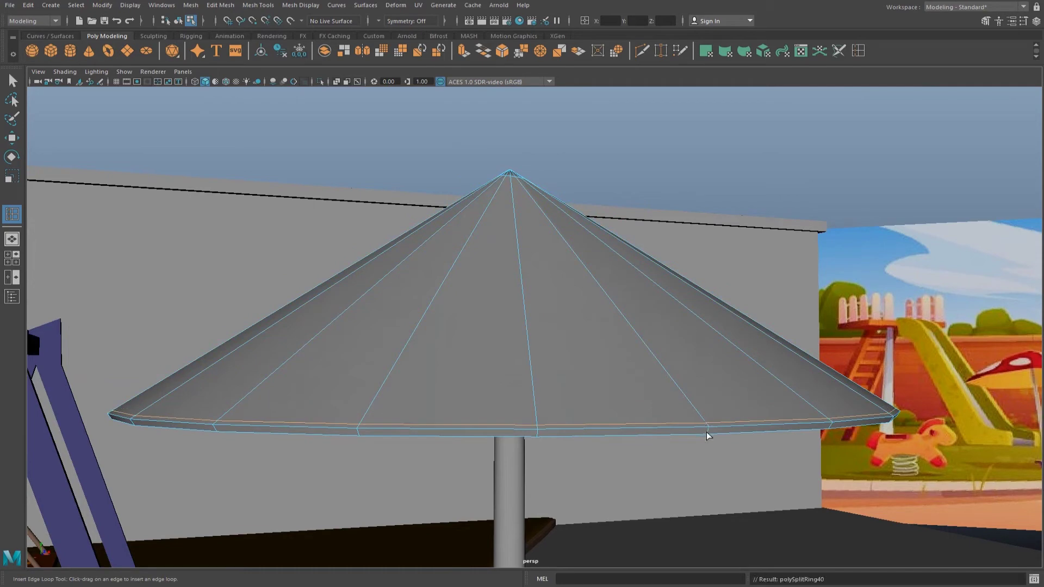
{"action": "key", "text": "w"}
{"action": "scroll", "coordinate": [707, 429], "scroll_direction": "down", "scroll_amount": 5}
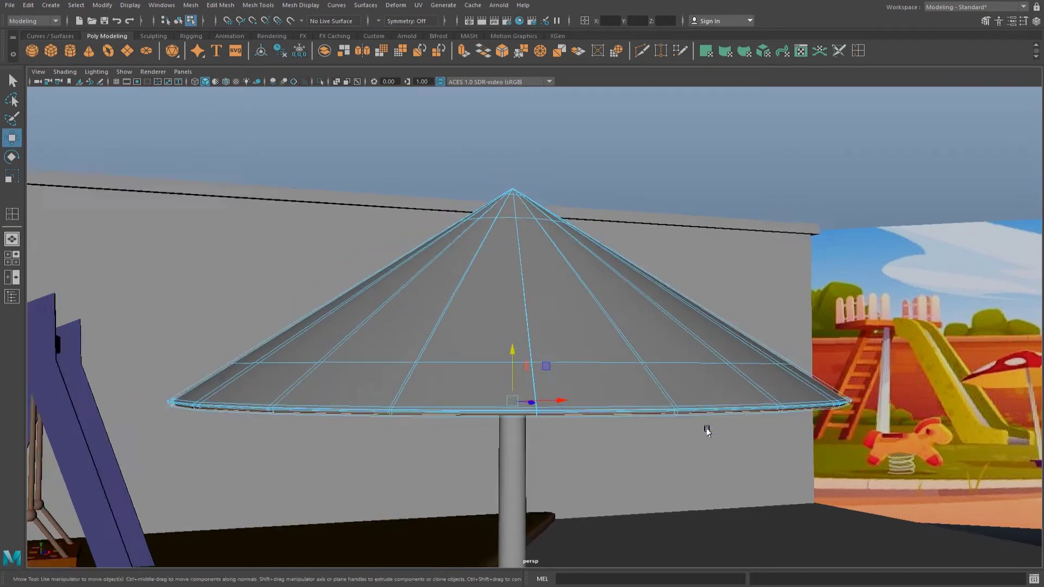
{"action": "left_click_drag", "start_coordinate": [707, 430], "coordinate": [493, 327], "text": "alt"}
{"action": "mouse_move", "coordinate": [671, 215]}
{"action": "left_mouse_down", "text": "alt"}
{"action": "mouse_move", "coordinate": [548, 342]}
{"action": "mouse_move", "coordinate": [526, 324]}
{"action": "mouse_move", "coordinate": [463, 338]}
{"action": "left_mouse_up", "text": "alt"}
{"action": "left_click", "coordinate": [473, 333]}
Assign the umbrella top a new aiStandardSurface material named Hat.
{"action": "right_click_drag", "start_coordinate": [463, 338], "coordinate": [462, 405]}
{"action": "left_click", "coordinate": [475, 413]}
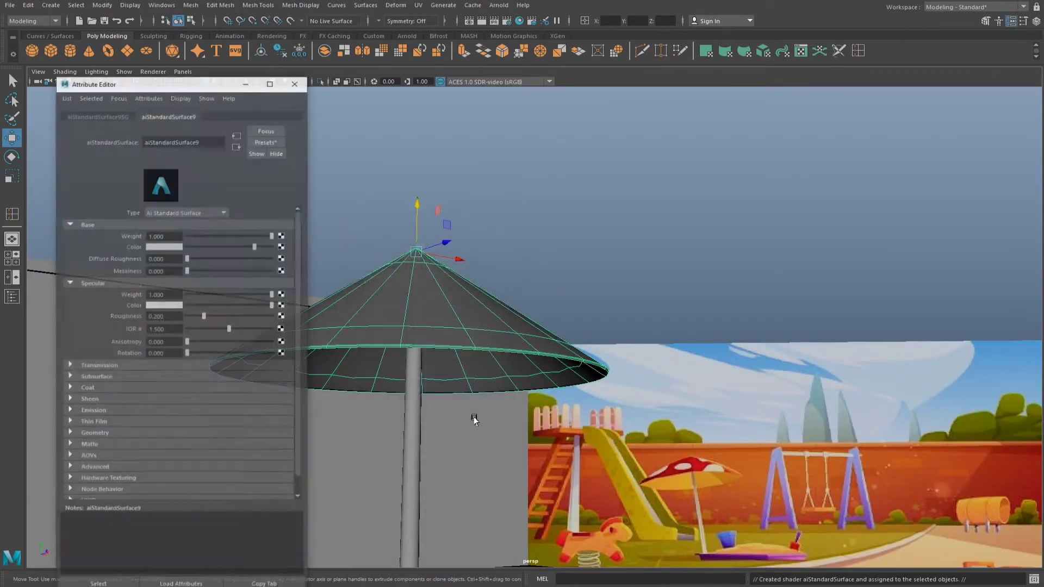
{"action": "type", "text": "Hat"}
{"action": "key", "text": "Return"}
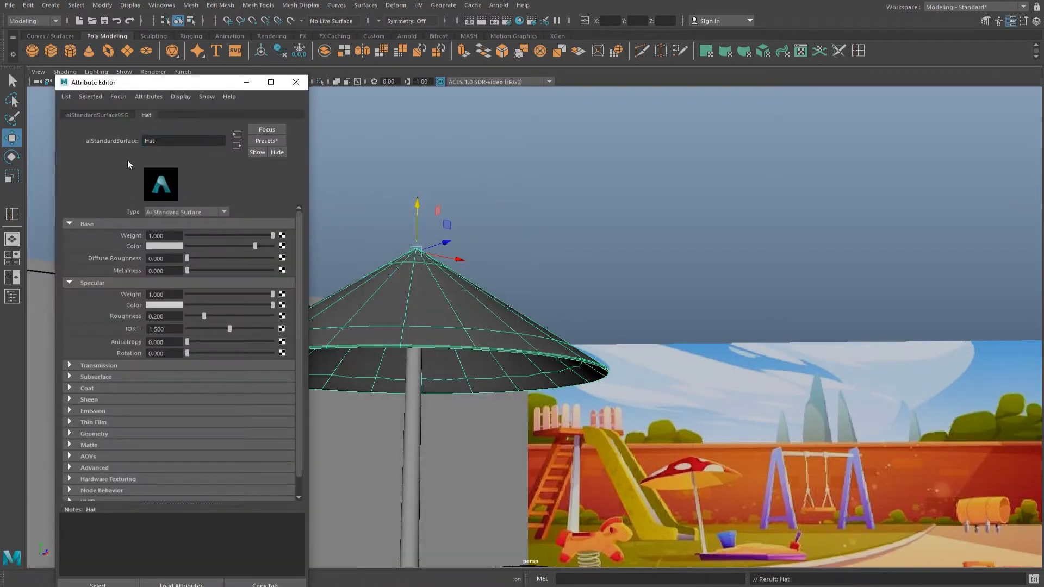
Sample the umbrella's golden-brown base colour from the reference image.
{"action": "left_click", "coordinate": [160, 246]}
{"action": "left_click", "coordinate": [96, 225]}
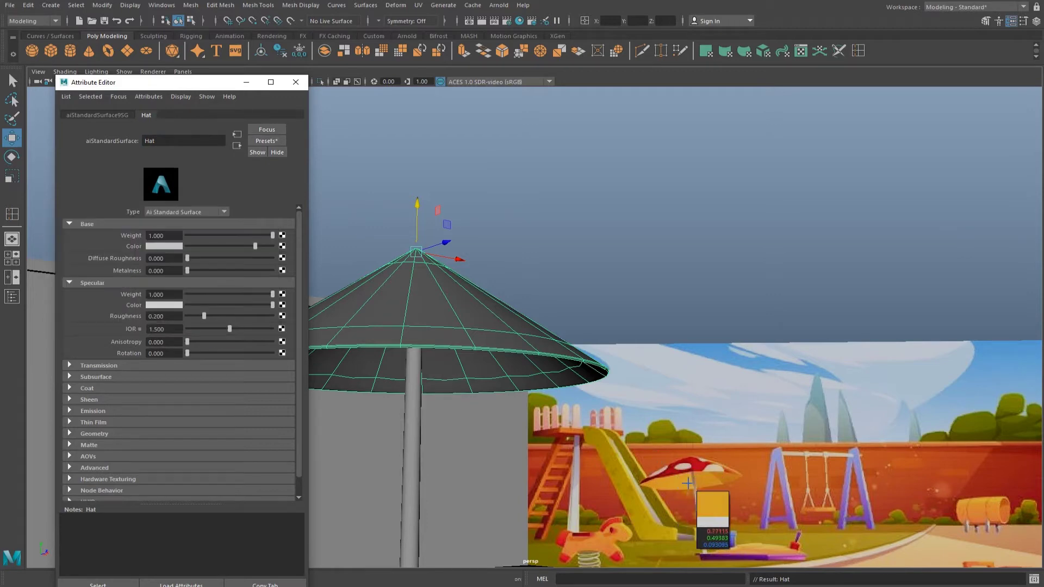
{"action": "left_click", "coordinate": [698, 491]}
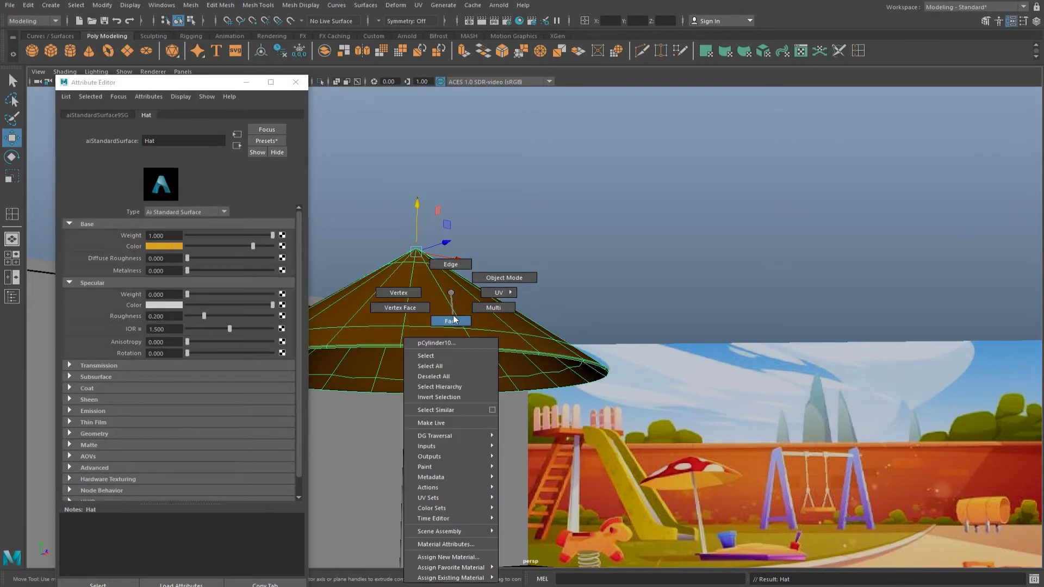
Select a face of the hat and orbit in closer to inspect it.
{"action": "right_click_drag", "start_coordinate": [422, 309], "coordinate": [435, 332]}
{"action": "left_click", "coordinate": [458, 379]}
{"action": "key", "text": "q"}
{"action": "left_click_drag", "start_coordinate": [458, 379], "coordinate": [459, 326], "text": "alt"}
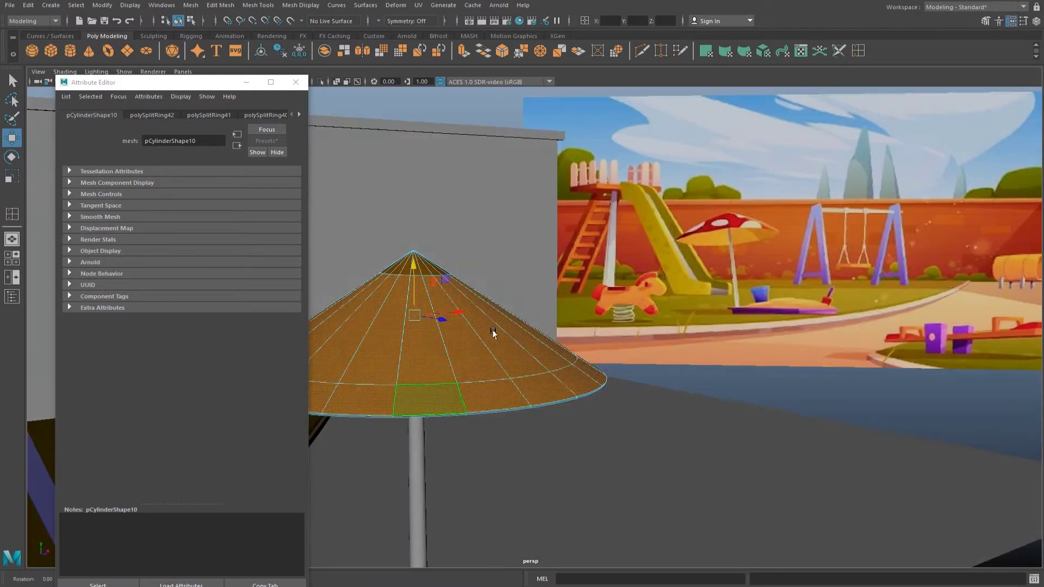
{"action": "scroll", "coordinate": [375, 244], "scroll_direction": "up", "scroll_amount": 5}
{"action": "left_click_drag", "start_coordinate": [357, 245], "coordinate": [412, 228], "text": "alt"}
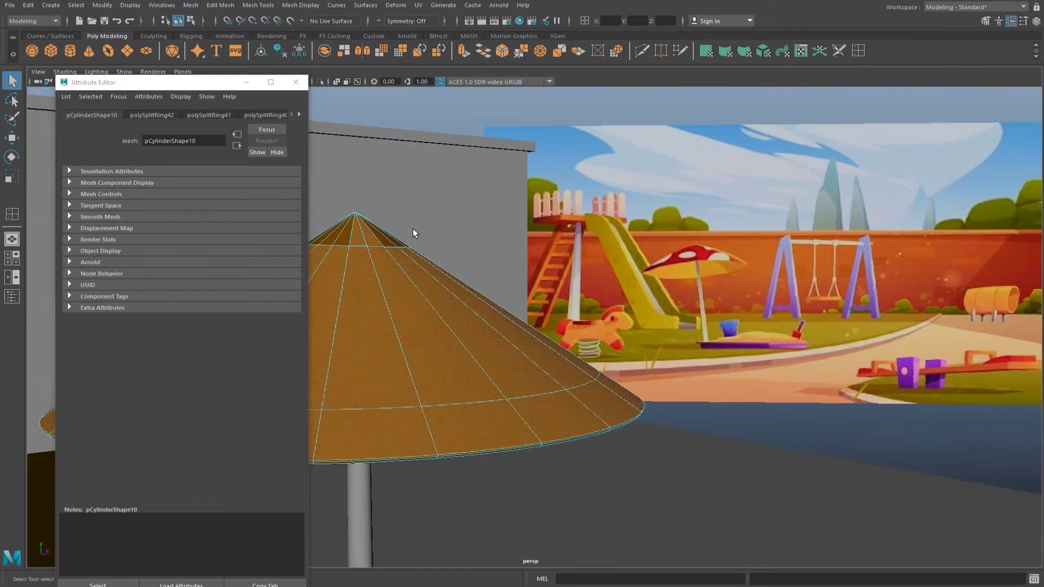
Assign a new aiStandardSurface material named Hat_Red_white to the umbrella cap.
{"action": "left_click_drag", "start_coordinate": [361, 226], "coordinate": [394, 265], "text": "alt"}
{"action": "right_click", "coordinate": [395, 265]}
{"action": "left_click", "coordinate": [407, 525]}
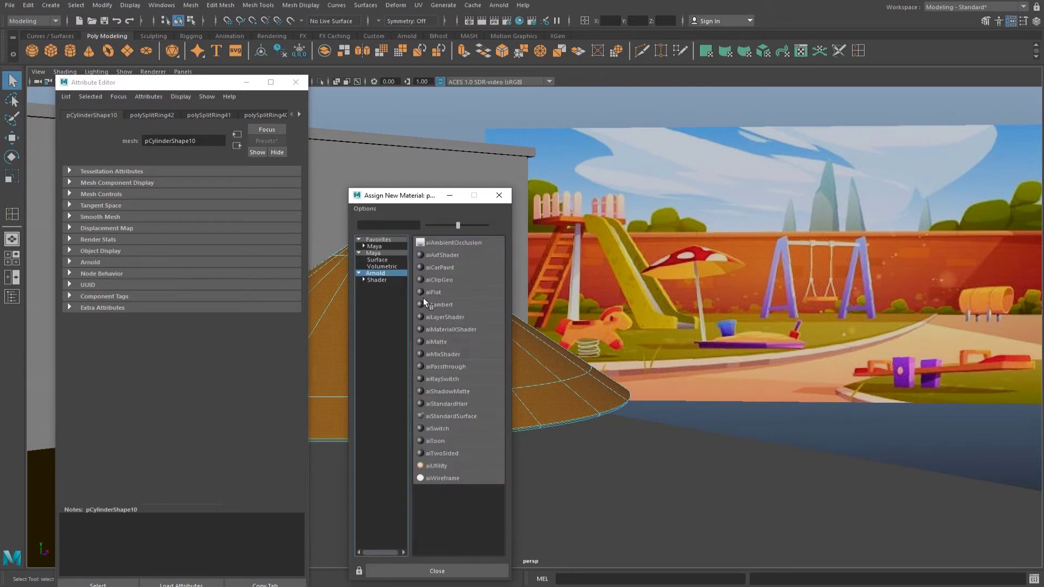
{"action": "left_click", "coordinate": [451, 416]}
{"action": "type", "text": "Ha"}
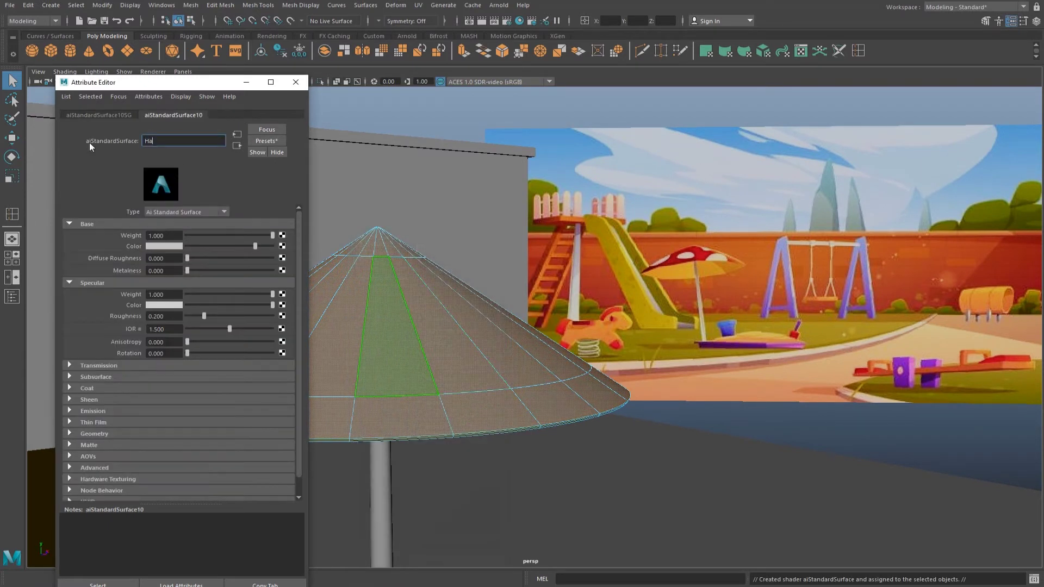
{"action": "type", "text": "t_Red_white"}
{"action": "key", "text": "Return"}
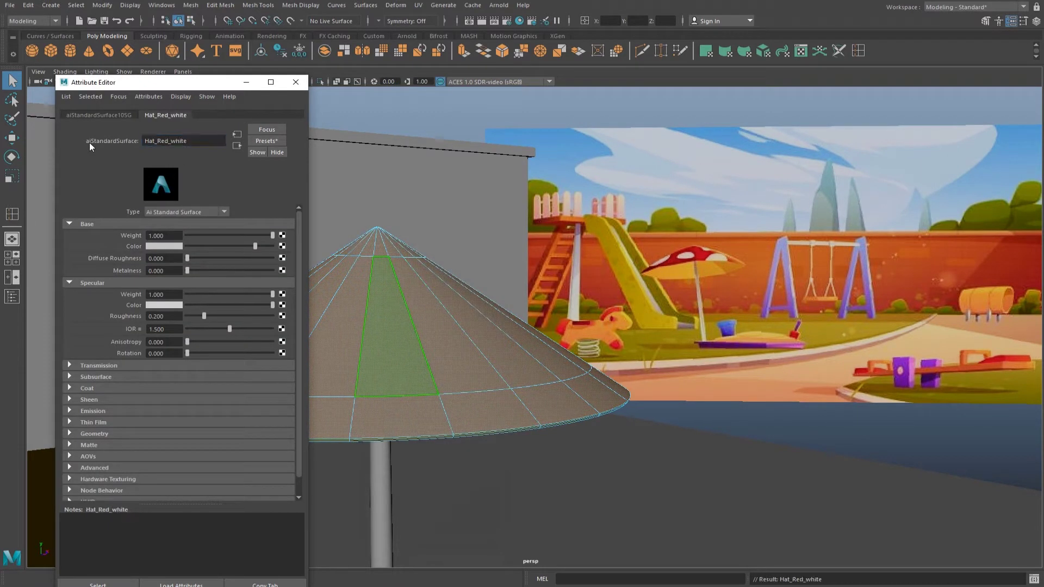
Map a Ramp texture to Base Color, set to Circular Ramp with Interpolation None.
{"action": "left_click", "coordinate": [282, 246]}
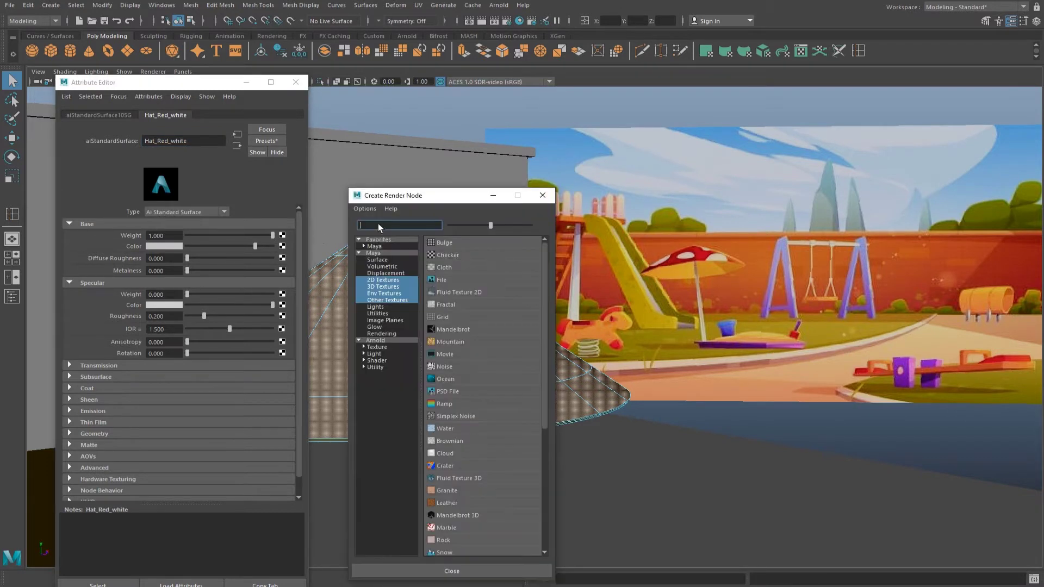
{"action": "left_click", "coordinate": [448, 402]}
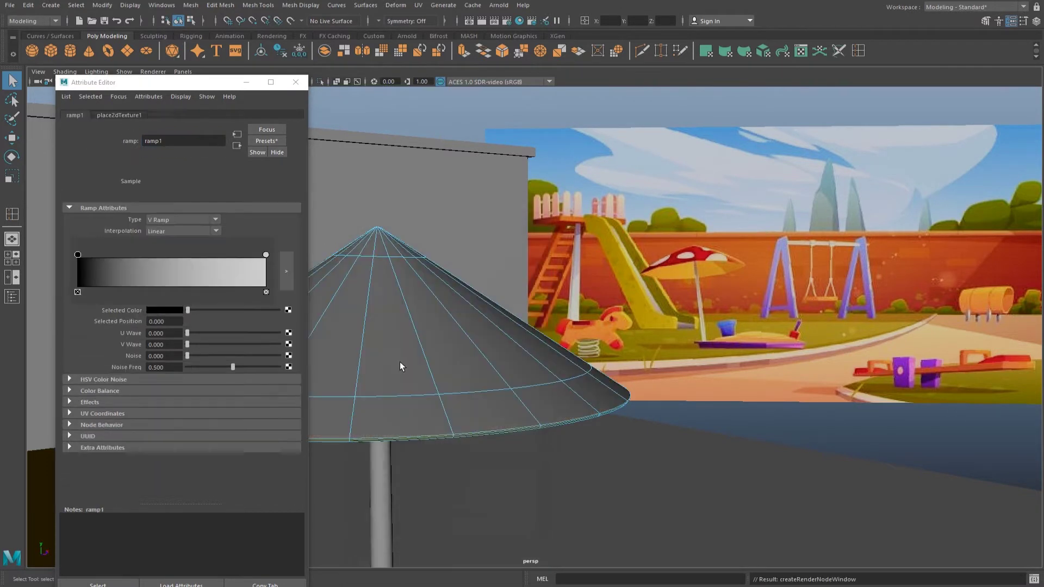
{"action": "left_click", "coordinate": [170, 221]}
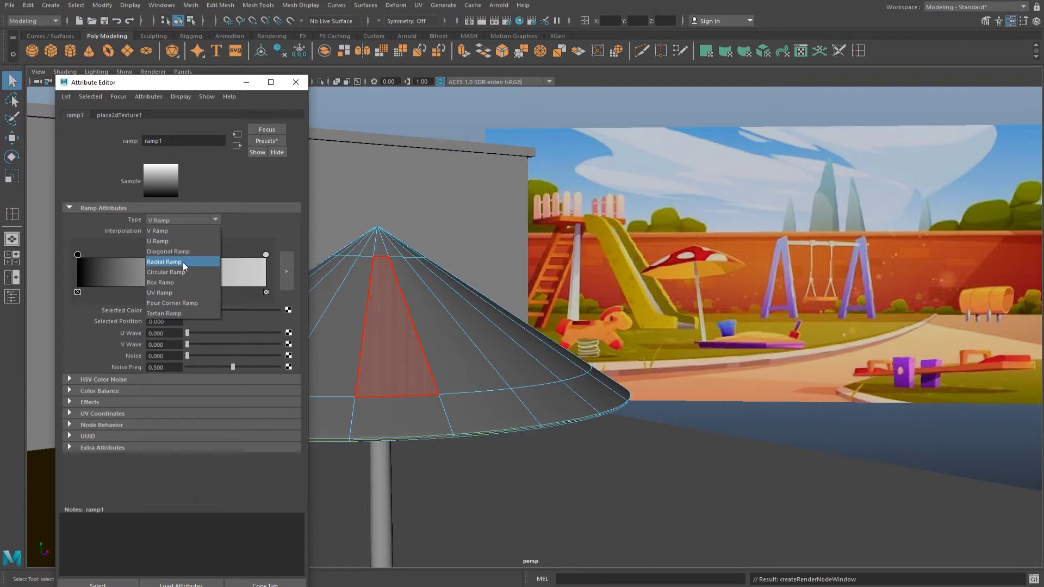
{"action": "left_click", "coordinate": [182, 262]}
{"action": "left_click", "coordinate": [188, 219]}
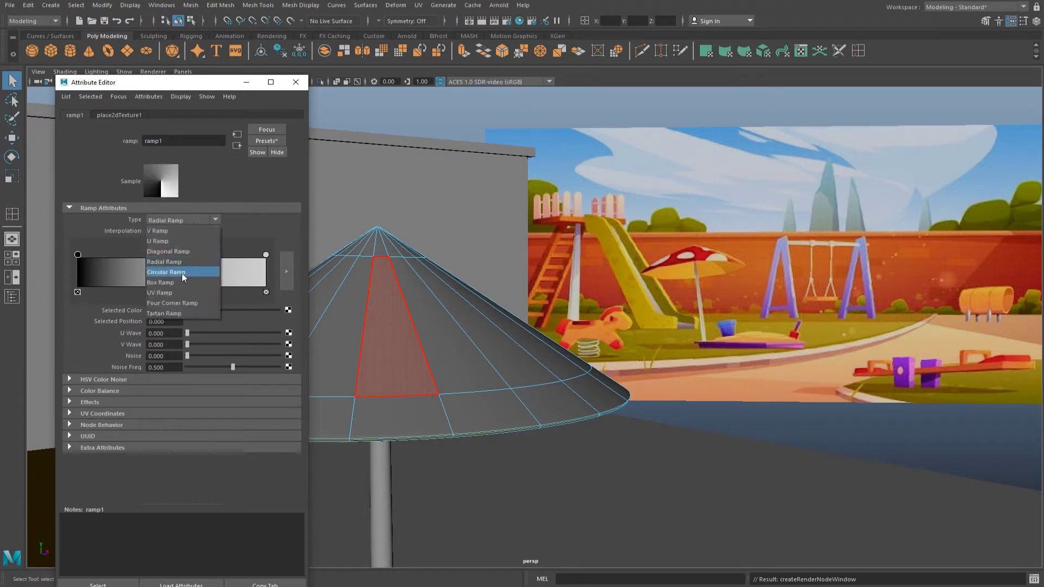
{"action": "left_click", "coordinate": [182, 273]}
{"action": "left_click", "coordinate": [207, 230]}
{"action": "left_click", "coordinate": [160, 241]}
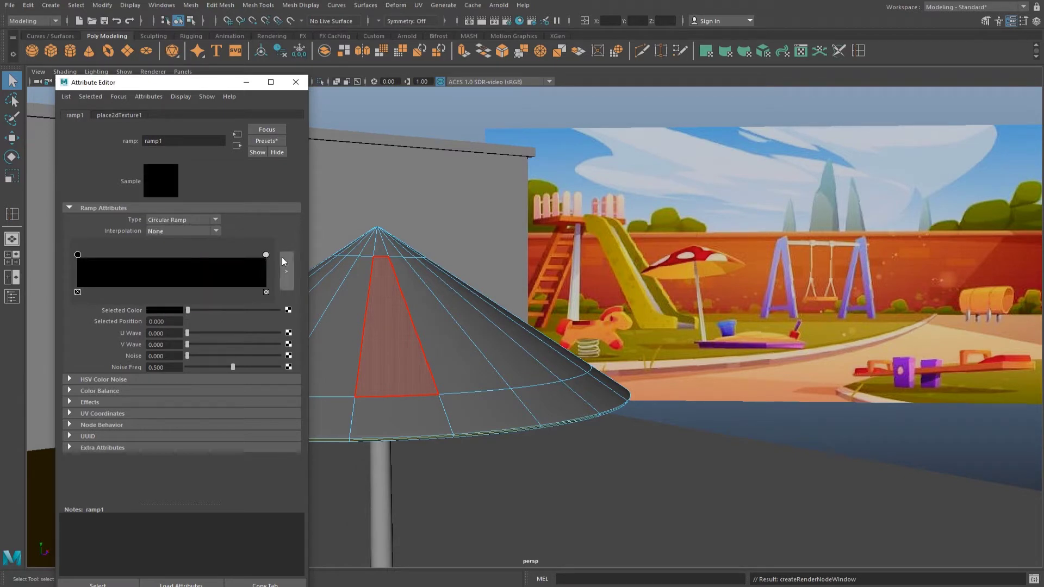
Move the white ramp stop to 0.467 and colour it with red sampled from the reference.
{"action": "left_click_drag", "start_coordinate": [253, 255], "coordinate": [166, 256]}
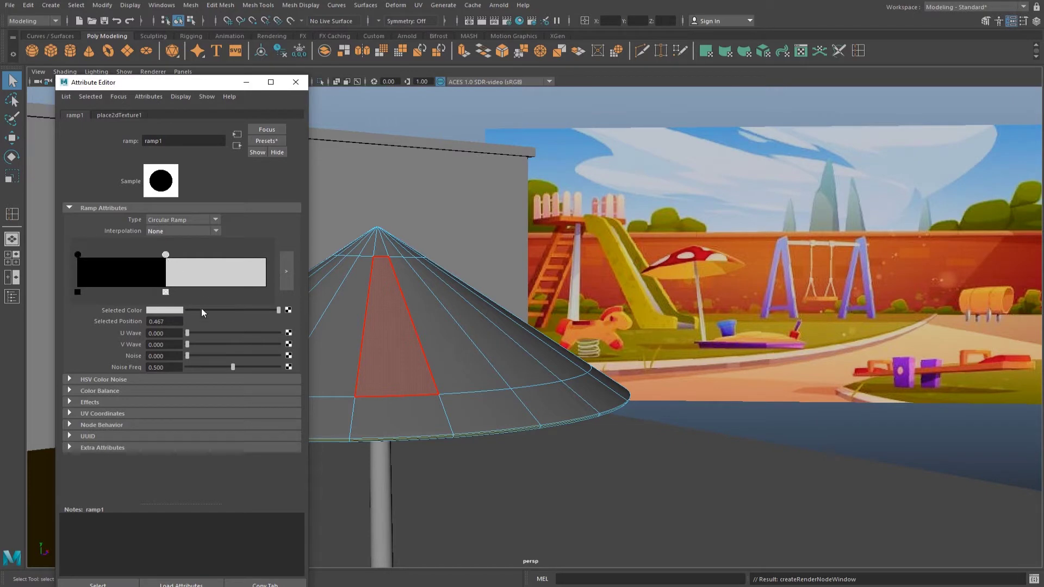
{"action": "left_click", "coordinate": [164, 310]}
{"action": "left_click", "coordinate": [96, 283]}
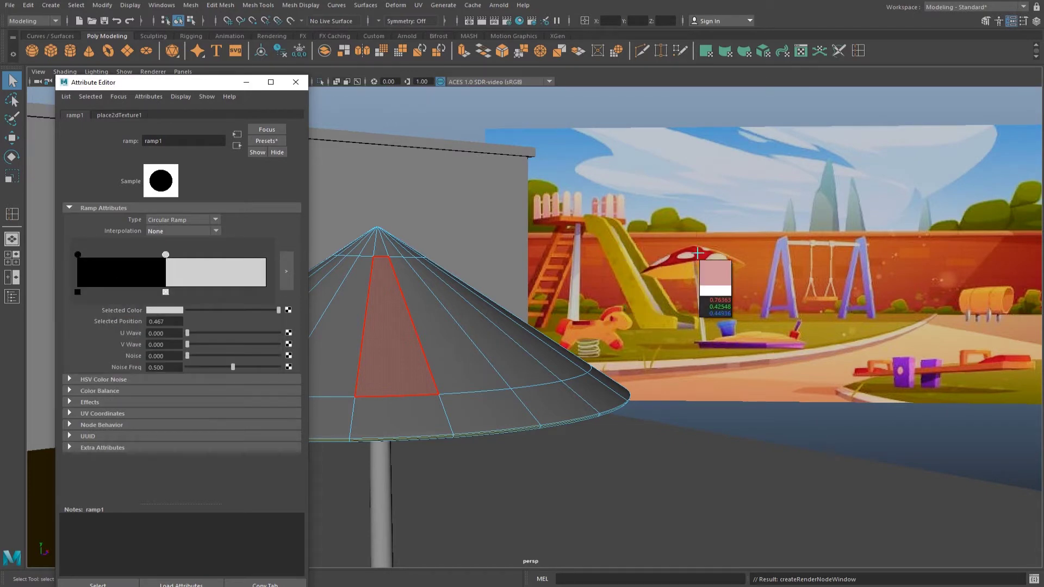
{"action": "left_click", "coordinate": [701, 260]}
Colour the black ramp stop a brightened beige sampled from the reference image.
{"action": "left_click", "coordinate": [77, 255]}
{"action": "left_click", "coordinate": [166, 310]}
{"action": "left_click", "coordinate": [111, 294]}
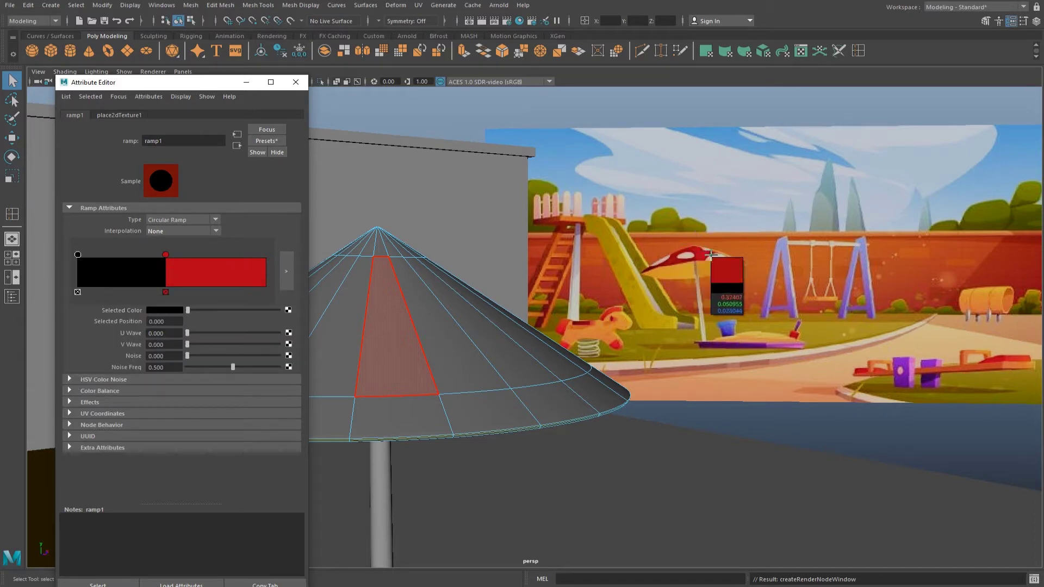
{"action": "left_click", "coordinate": [727, 272]}
{"action": "left_click", "coordinate": [275, 310]}
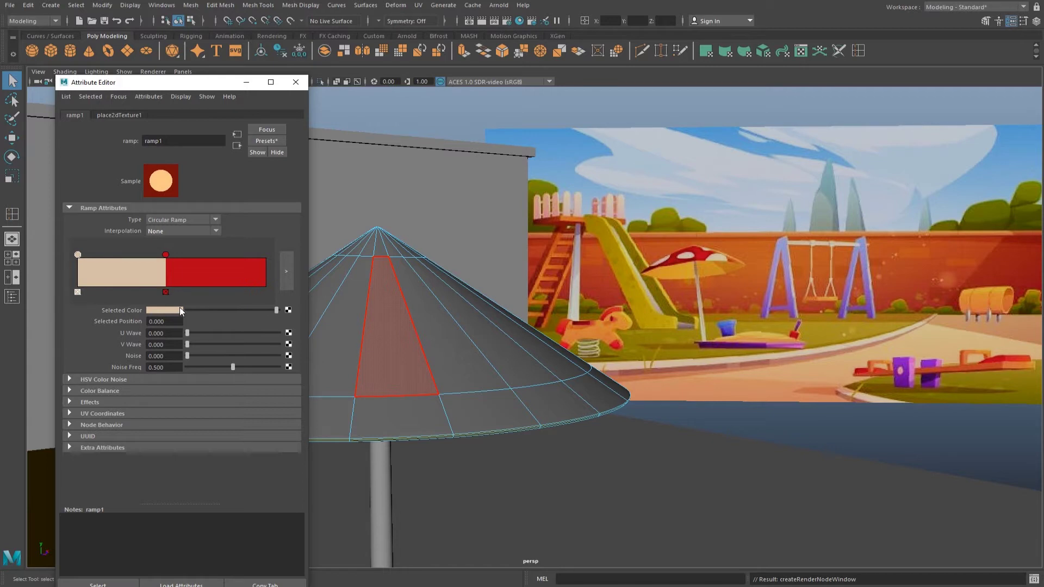
{"action": "left_click", "coordinate": [295, 82]}
{"action": "right_click_drag", "start_coordinate": [403, 304], "coordinate": [446, 265]}
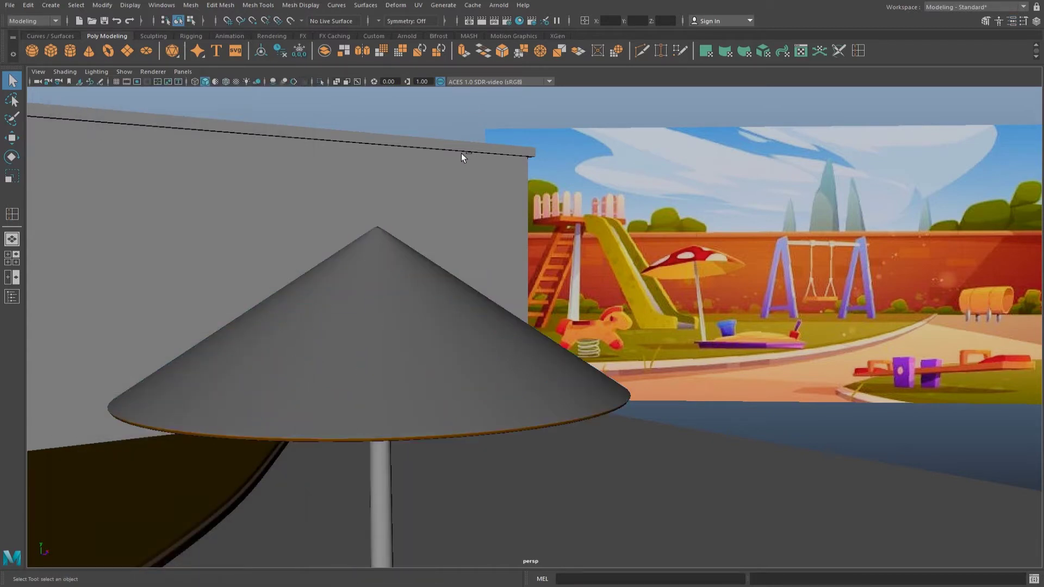
Enable textured display and apply a camera-based UV projection to the cap from the top view.
{"action": "left_click", "coordinate": [236, 82]}
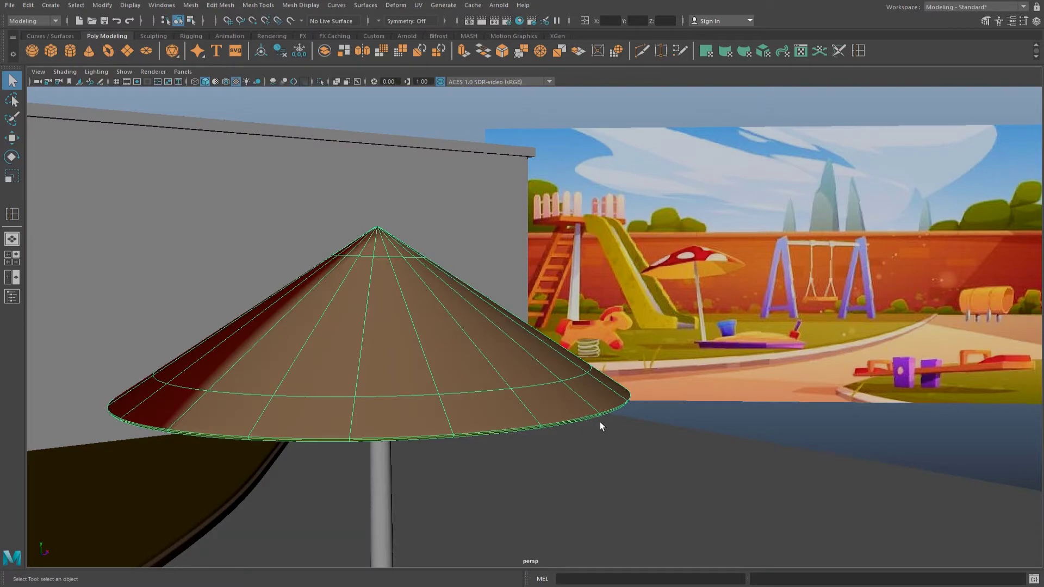
{"action": "key", "text": "space"}
{"action": "key", "text": "space"}
{"action": "key", "text": "f"}
{"action": "left_click", "coordinate": [417, 5]}
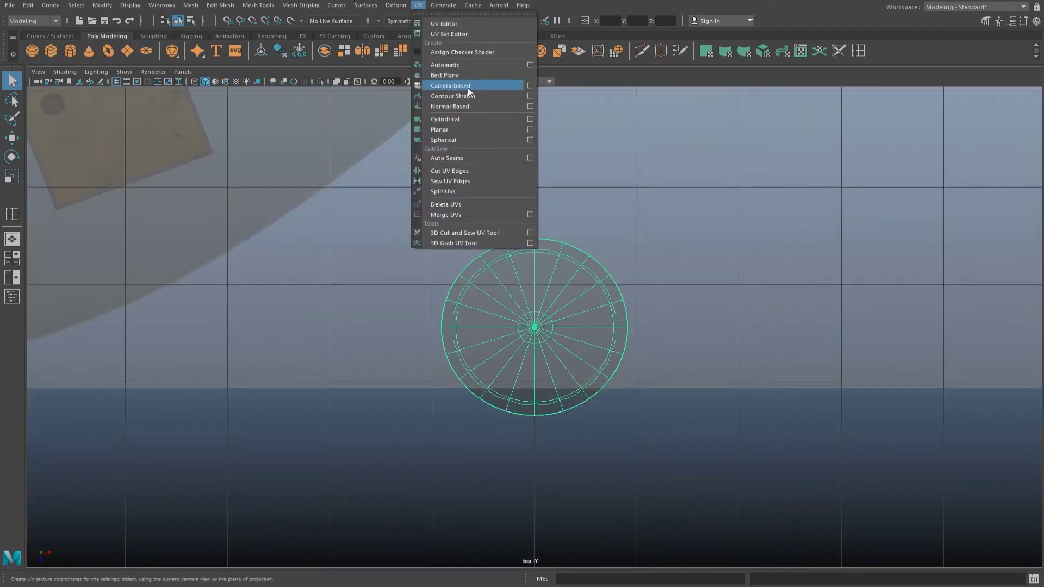
{"action": "left_click", "coordinate": [471, 83]}
Open the UV Editor for the selected cone cap.
{"action": "key", "text": "space"}
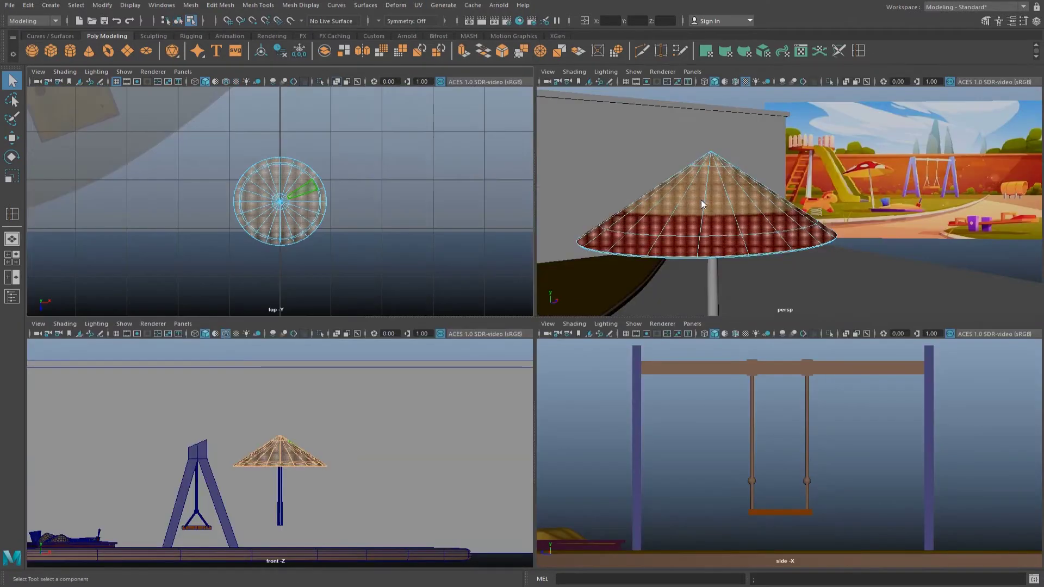
{"action": "key", "text": "space"}
{"action": "mouse_move", "coordinate": [406, 255]}
{"action": "left_mouse_down", "text": "alt"}
{"action": "mouse_move", "coordinate": [542, 385]}
{"action": "mouse_move", "coordinate": [524, 353]}
{"action": "left_mouse_up", "text": "alt"}
{"action": "left_click", "coordinate": [524, 354]}
{"action": "left_click", "coordinate": [418, 5]}
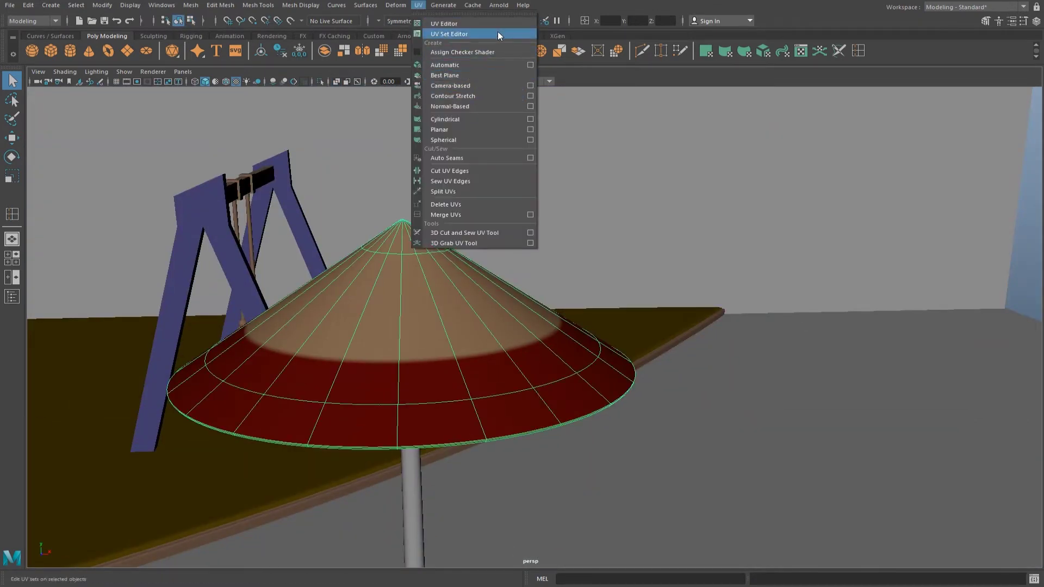
{"action": "left_click", "coordinate": [478, 23]}
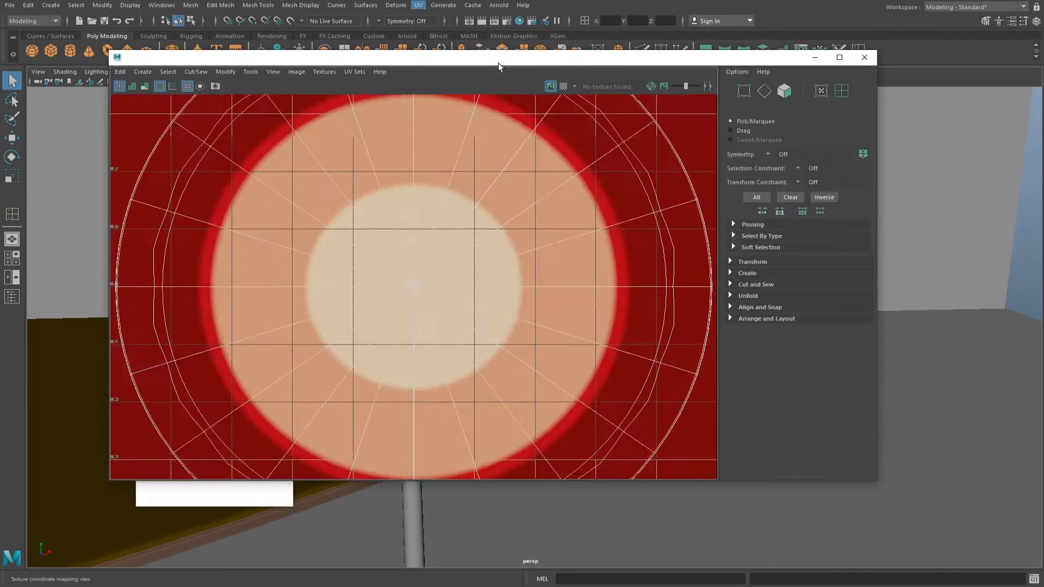
{"action": "left_click_drag", "start_coordinate": [498, 66], "coordinate": [869, 118]}
Scale up all the cap's UVs so the beige spots repeat.
{"action": "left_click_drag", "start_coordinate": [272, 271], "coordinate": [326, 304], "text": "alt"}
{"action": "right_click_drag", "start_coordinate": [321, 314], "coordinate": [321, 343]}
{"action": "double_click", "coordinate": [816, 318]}
{"action": "key", "text": "r"}
{"action": "left_click_drag", "start_coordinate": [787, 344], "coordinate": [937, 361]}
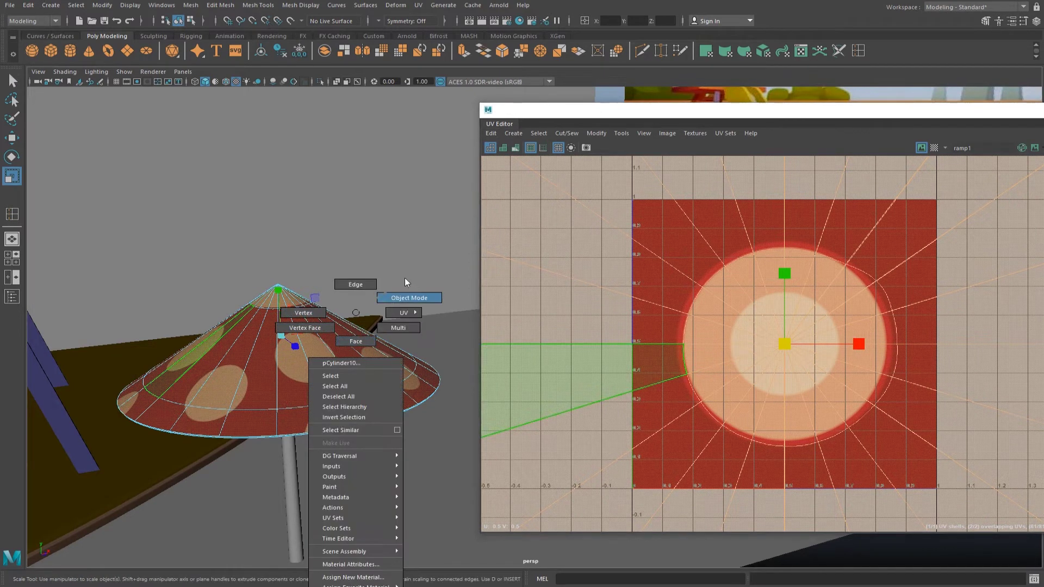
{"action": "right_click_drag", "start_coordinate": [337, 326], "coordinate": [354, 282]}
{"action": "left_click", "coordinate": [466, 540]}
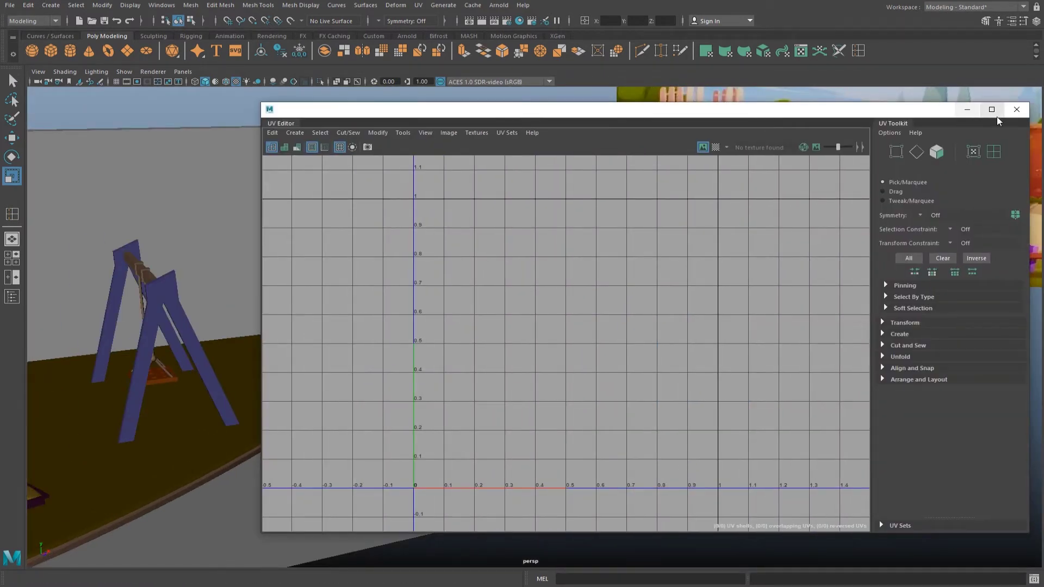
{"action": "left_click", "coordinate": [973, 109]}
Insert an edge loop around the cap and pull it up to dome it.
{"action": "mouse_move", "coordinate": [634, 302]}
{"action": "left_mouse_down", "text": "alt"}
{"action": "mouse_move", "coordinate": [566, 323]}
{"action": "mouse_move", "coordinate": [429, 336]}
{"action": "left_mouse_up", "text": "alt"}
{"action": "left_click", "coordinate": [389, 323]}
{"action": "key", "text": "w"}
{"action": "scroll", "coordinate": [517, 289], "scroll_direction": "up", "scroll_amount": 3}
{"action": "right_click_drag", "start_coordinate": [428, 319], "coordinate": [427, 319], "text": "shift"}
{"action": "left_click", "coordinate": [405, 332]}
{"action": "key", "text": "w"}
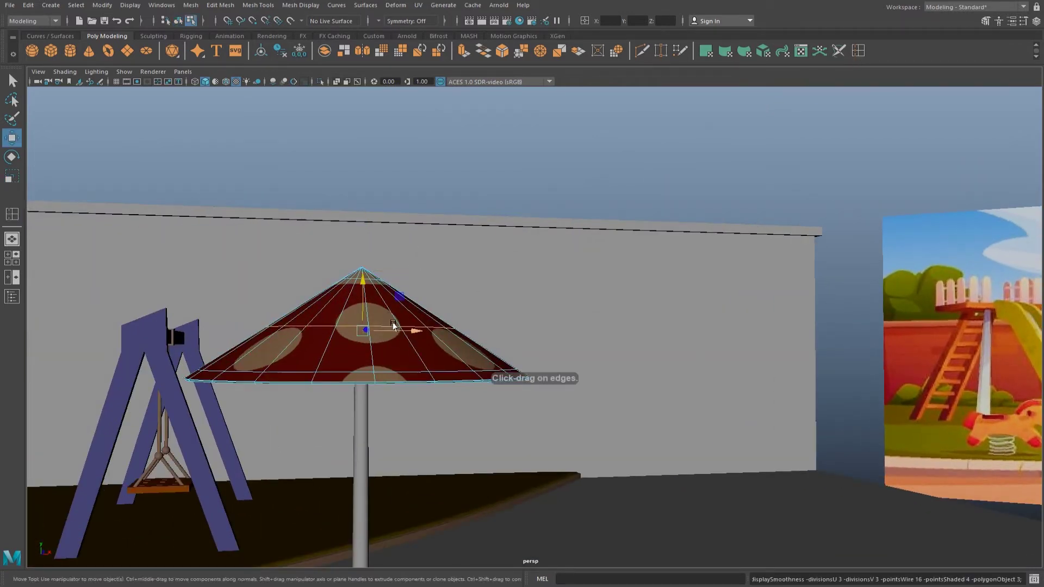
{"action": "left_click_drag", "start_coordinate": [363, 303], "coordinate": [363, 275]}
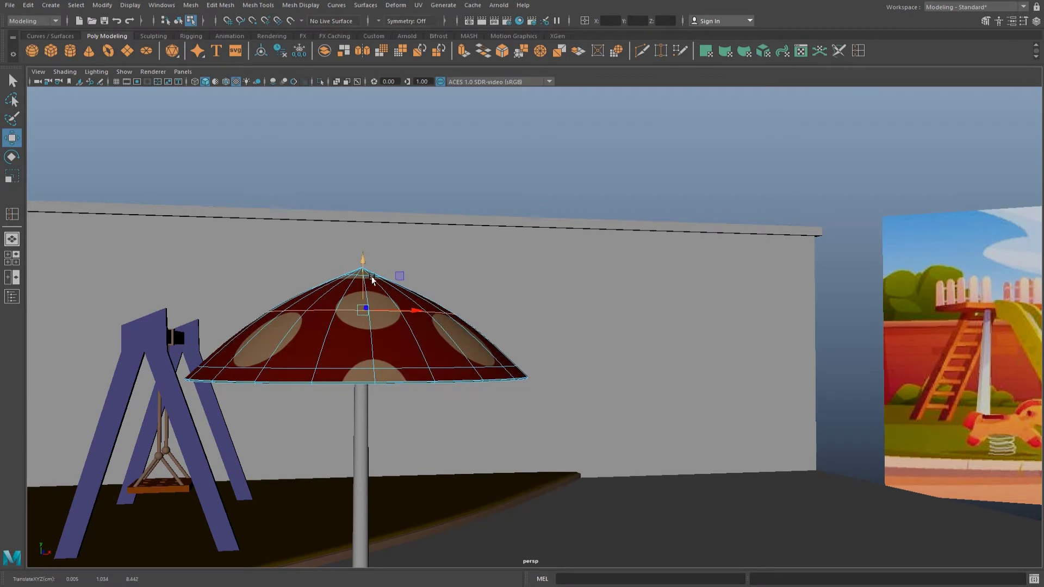
Adjust the cap's apex vertex to round off the top.
{"action": "scroll", "coordinate": [336, 293], "scroll_direction": "up", "scroll_amount": 3}
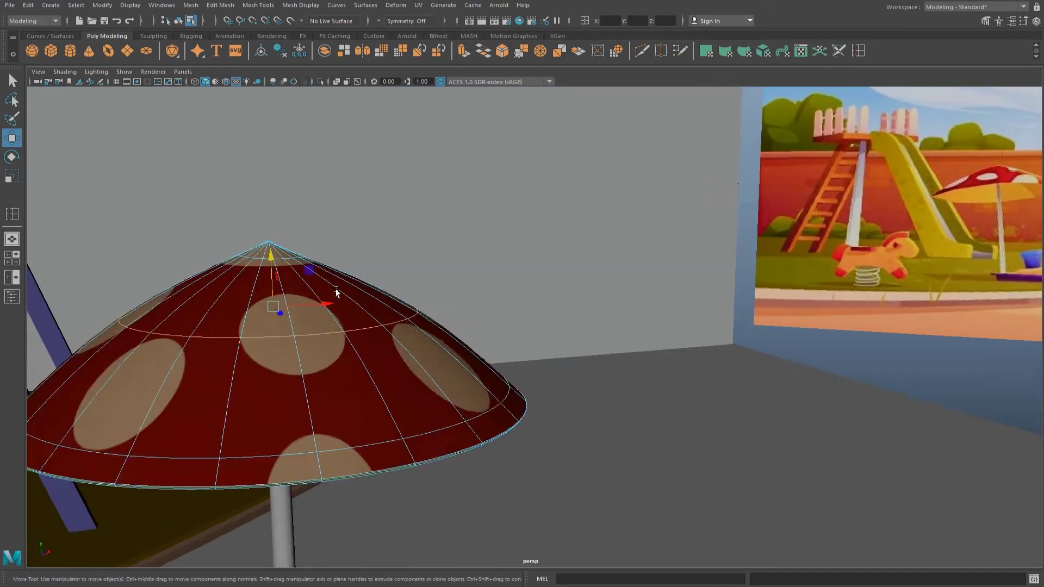
{"action": "scroll", "coordinate": [336, 293], "scroll_direction": "up", "scroll_amount": 2}
{"action": "left_click", "coordinate": [340, 250]}
{"action": "left_click_drag", "start_coordinate": [339, 242], "coordinate": [345, 232]}
{"action": "scroll", "coordinate": [345, 234], "scroll_direction": "down", "scroll_amount": 3}
Reselect the mushroom cap and orbit around the umbrella to check its shape.
{"action": "left_click_drag", "start_coordinate": [494, 156], "coordinate": [357, 312], "text": "alt"}
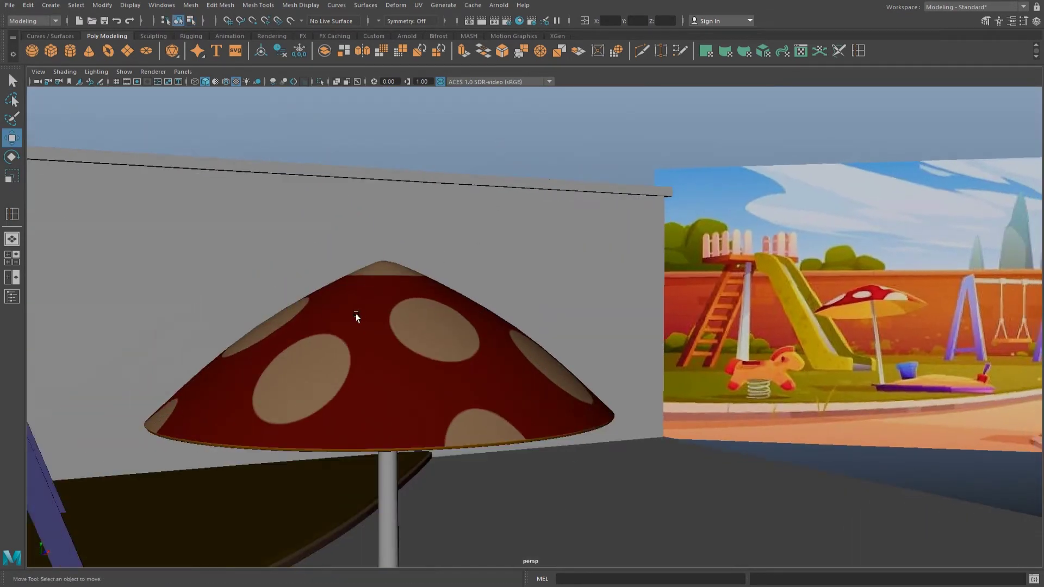
{"action": "left_click", "coordinate": [415, 343]}
{"action": "key", "text": "e"}
{"action": "key", "text": "w"}
{"action": "scroll", "coordinate": [420, 338], "scroll_direction": "down", "scroll_amount": 2}
{"action": "left_click_drag", "start_coordinate": [419, 338], "coordinate": [386, 461], "text": "alt"}
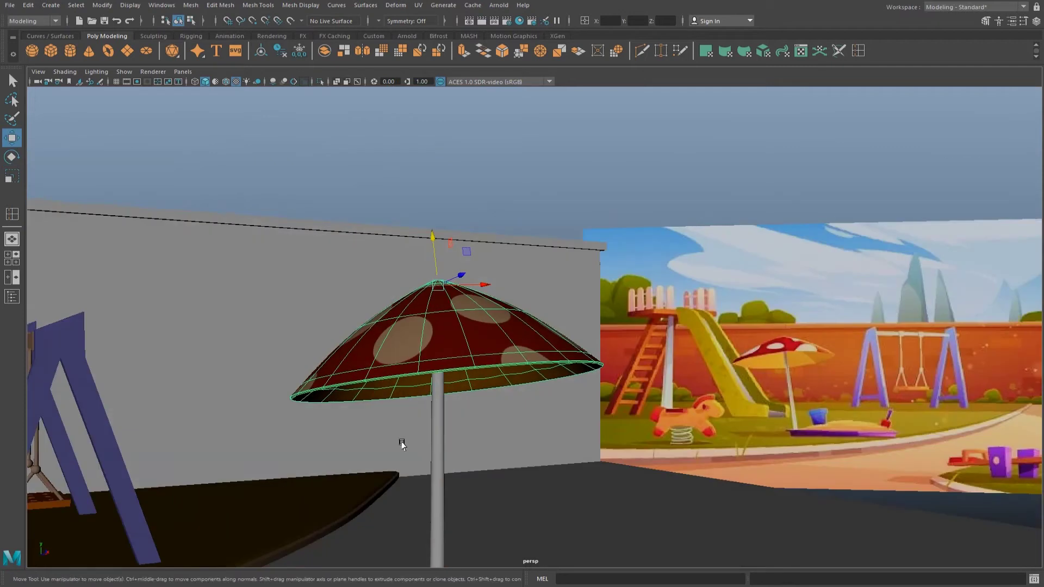
{"action": "mouse_move", "coordinate": [437, 312]}
{"action": "right_mouse_down"}
{"action": "mouse_move", "coordinate": [479, 510]}
{"action": "mouse_move", "coordinate": [518, 575]}
{"action": "right_mouse_up"}
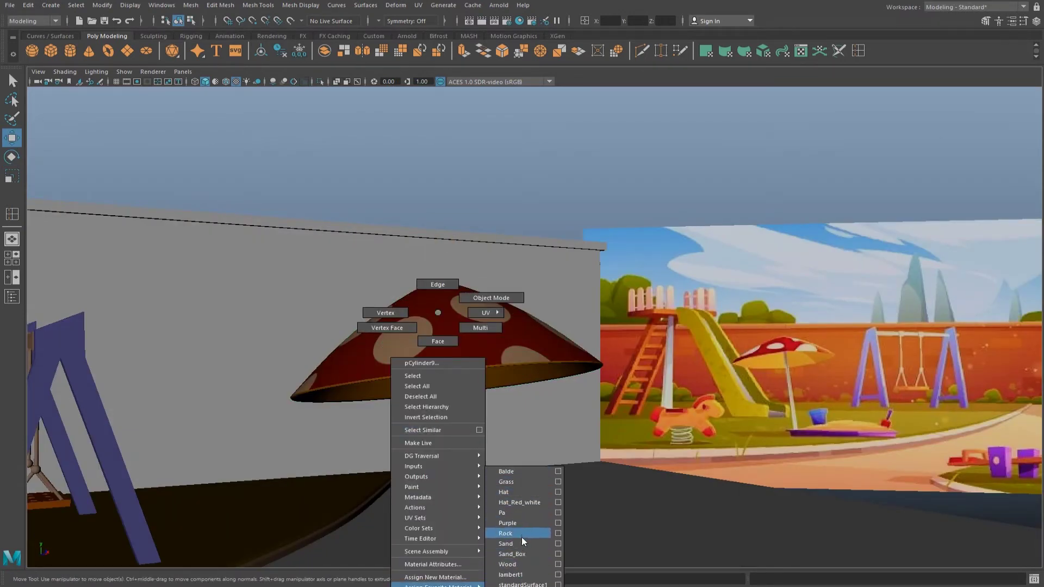
Apply the Sand material to the umbrella stem and select cap and stem together.
{"action": "right_click_drag", "start_coordinate": [523, 540], "coordinate": [521, 536]}
{"action": "scroll", "coordinate": [559, 232], "scroll_direction": "down", "scroll_amount": 2}
{"action": "mouse_move", "coordinate": [559, 232]}
{"action": "left_mouse_down", "text": "alt"}
{"action": "mouse_move", "coordinate": [436, 339]}
{"action": "mouse_move", "coordinate": [503, 370]}
{"action": "left_mouse_up", "text": "alt"}
{"action": "left_click", "coordinate": [505, 358]}
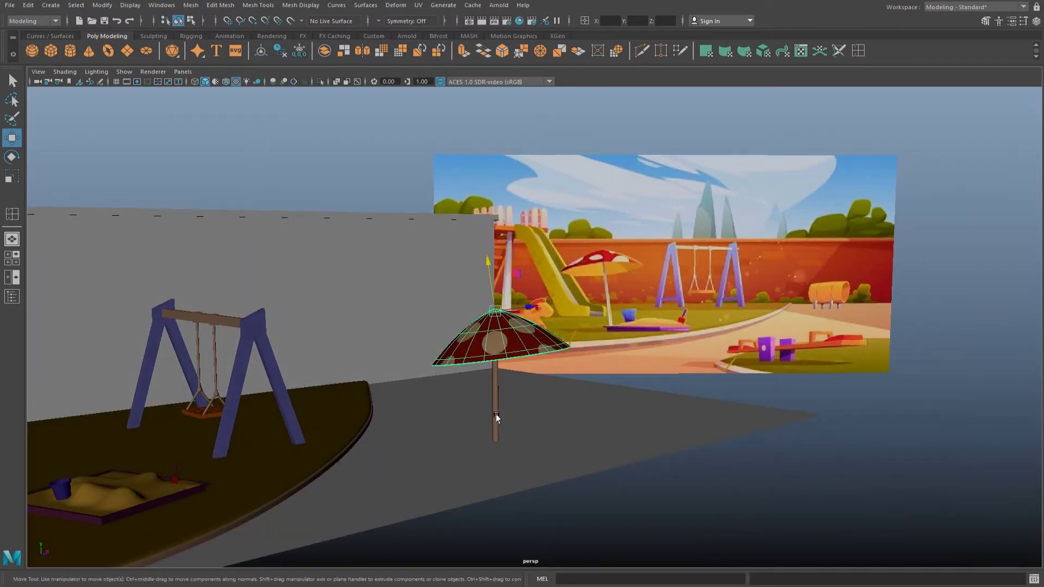
{"action": "left_click", "coordinate": [496, 417], "text": "shift"}
{"action": "mouse_move", "coordinate": [496, 418]}
{"action": "left_mouse_down", "text": "alt"}
{"action": "mouse_move", "coordinate": [535, 395]}
{"action": "mouse_move", "coordinate": [304, 375]}
{"action": "mouse_move", "coordinate": [326, 375]}
{"action": "left_mouse_up", "text": "alt"}
{"action": "left_click", "coordinate": [247, 323]}
Reposition the umbrella beside the sandbox.
{"action": "right_click", "coordinate": [251, 326]}
{"action": "key", "text": "e"}
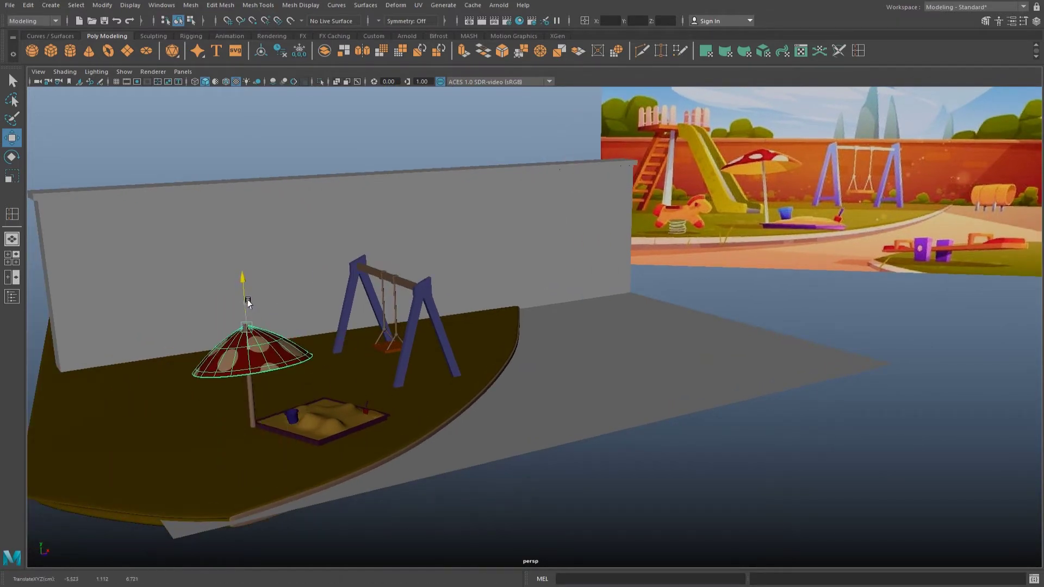
{"action": "left_click_drag", "start_coordinate": [244, 298], "coordinate": [291, 343], "text": "alt"}
{"action": "left_click", "coordinate": [258, 374]}
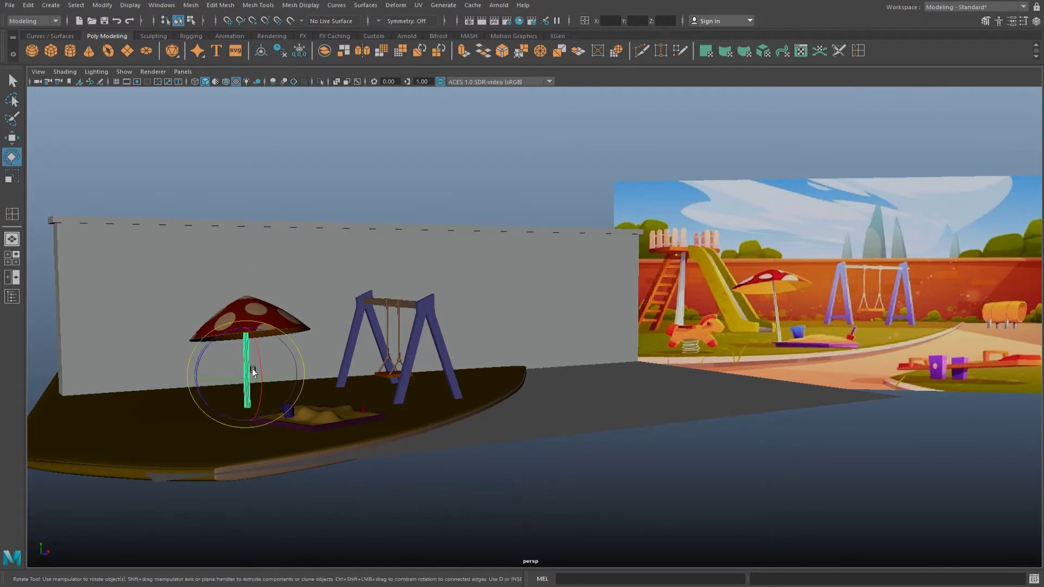
{"action": "key", "text": "r"}
{"action": "key", "text": "w"}
{"action": "mouse_move", "coordinate": [294, 344]}
{"action": "left_mouse_down", "text": "alt"}
{"action": "mouse_move", "coordinate": [361, 342]}
{"action": "mouse_move", "coordinate": [270, 334]}
{"action": "mouse_move", "coordinate": [380, 326]}
{"action": "mouse_move", "coordinate": [318, 301]}
{"action": "mouse_move", "coordinate": [459, 332]}
{"action": "mouse_move", "coordinate": [541, 456]}
{"action": "mouse_move", "coordinate": [543, 358]}
{"action": "mouse_move", "coordinate": [531, 340]}
{"action": "mouse_move", "coordinate": [575, 352]}
{"action": "mouse_move", "coordinate": [608, 321]}
{"action": "mouse_move", "coordinate": [425, 348]}
{"action": "left_mouse_up", "text": "alt"}
{"action": "left_click", "coordinate": [270, 334]}
{"action": "left_click", "coordinate": [541, 457]}
Tilt the umbrella slightly toward the camera and save the scene with Ctrl+S.
{"action": "left_click", "coordinate": [255, 371]}
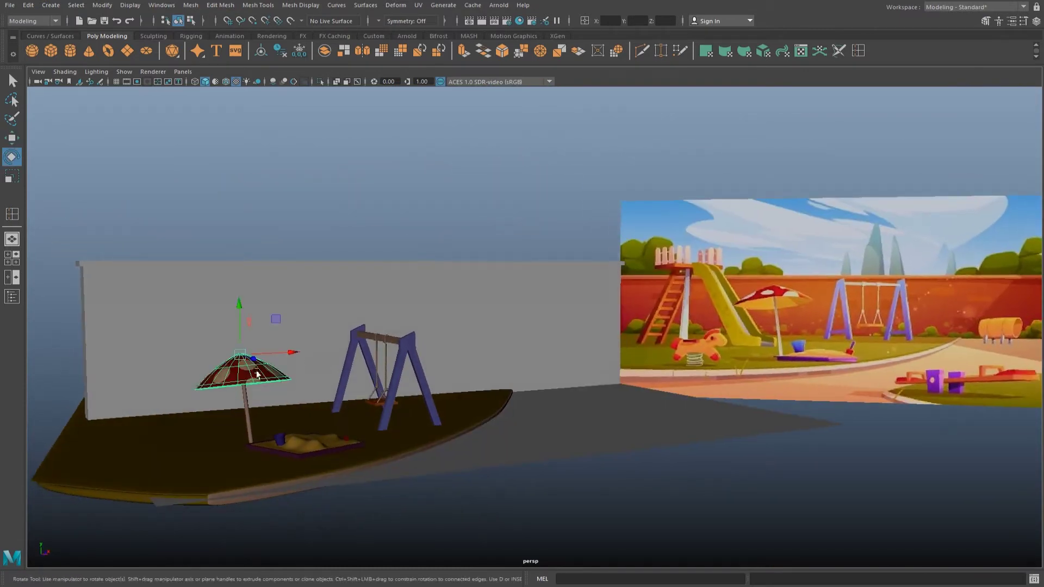
{"action": "key", "text": "e"}
{"action": "left_click_drag", "start_coordinate": [234, 379], "coordinate": [235, 393]}
{"action": "left_click", "coordinate": [546, 454]}
{"action": "left_click_drag", "start_coordinate": [546, 454], "coordinate": [560, 446], "text": "alt"}
{"action": "key", "text": "ctrl+s"}
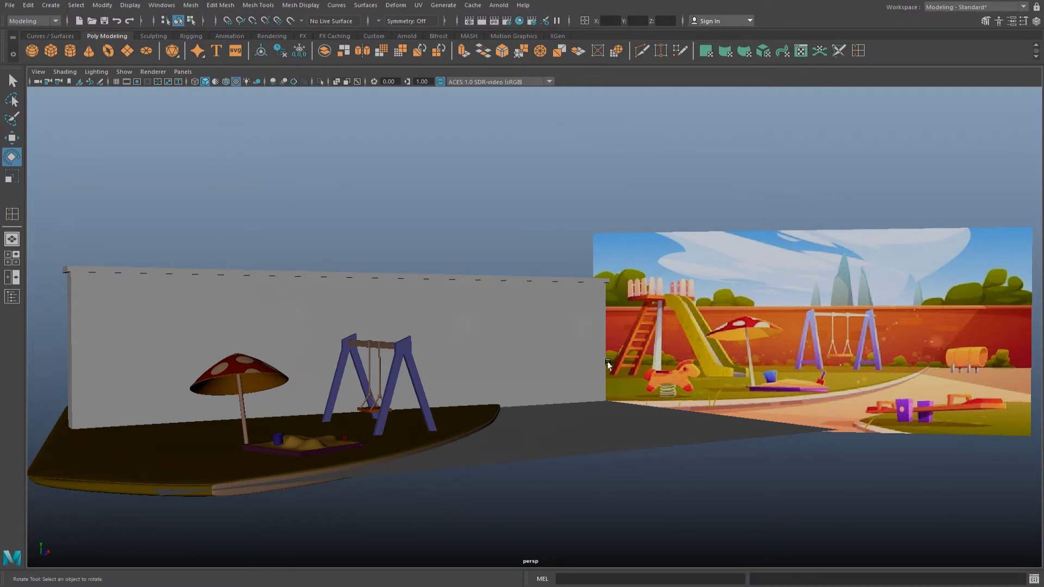
{"action": "left_click_drag", "start_coordinate": [609, 365], "coordinate": [629, 361], "text": "alt"}
{"action": "key", "text": "ctrl+s"}
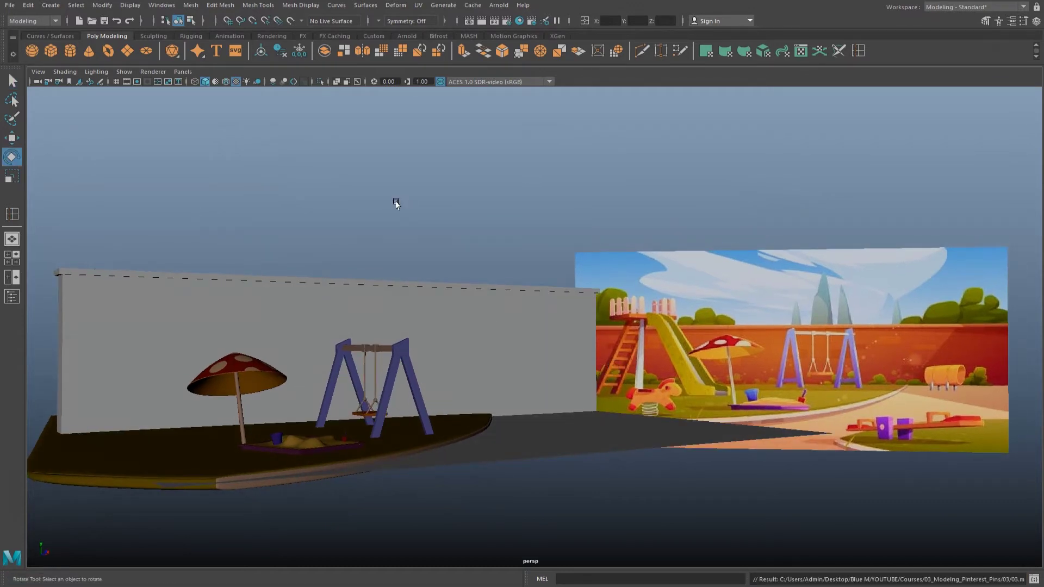
{"action": "left_click", "coordinate": [126, 51]}
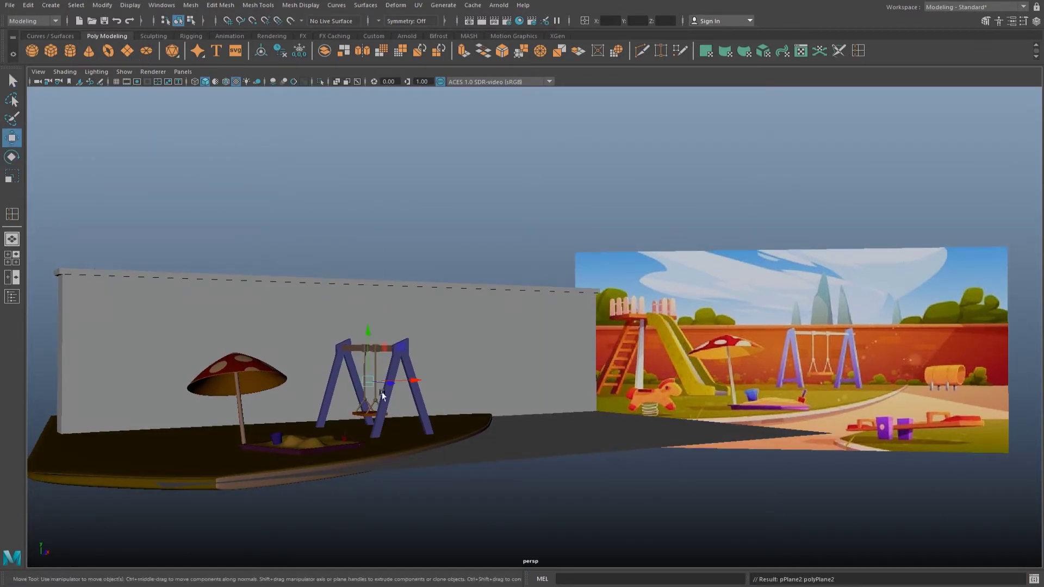
Place the new plane in the maximized front view and stand it upright with Rotate X 90.
{"action": "left_click_drag", "start_coordinate": [489, 326], "coordinate": [544, 337], "text": "alt"}
{"action": "middle_click_drag", "start_coordinate": [522, 326], "coordinate": [583, 334]}
{"action": "key", "text": "space"}
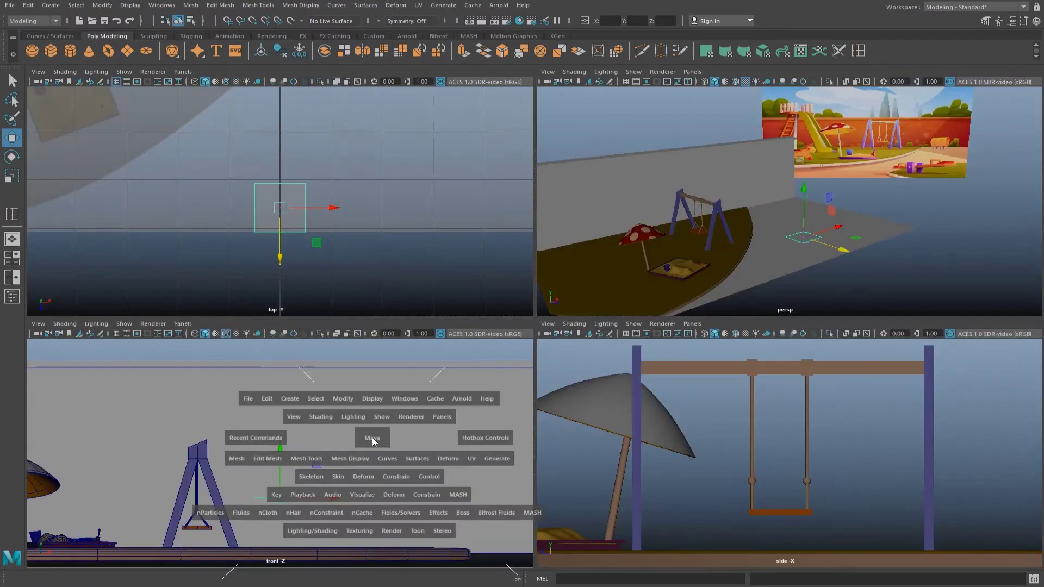
{"action": "key", "text": "space"}
{"action": "key", "text": "e"}
{"action": "key", "text": "f"}
{"action": "scroll", "coordinate": [629, 285], "scroll_direction": "down", "scroll_amount": 5}
{"action": "left_click", "coordinate": [1035, 21]}
{"action": "left_click", "coordinate": [989, 202]}
Move the square plane down and over onto the reference image.
{"action": "key", "text": "w"}
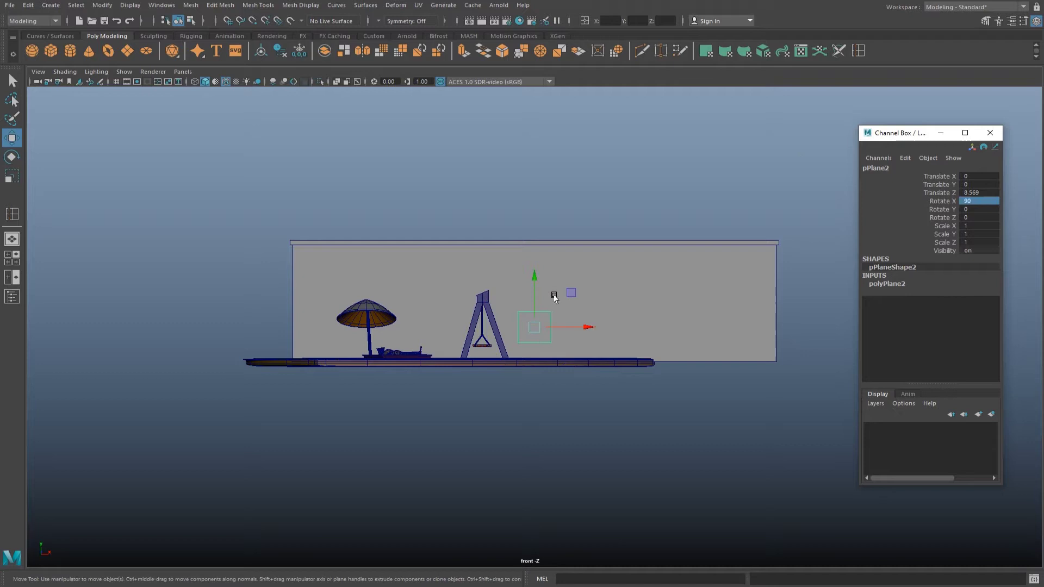
{"action": "left_click_drag", "start_coordinate": [571, 296], "coordinate": [647, 388]}
{"action": "left_click", "coordinate": [787, 375]}
{"action": "left_click", "coordinate": [989, 135]}
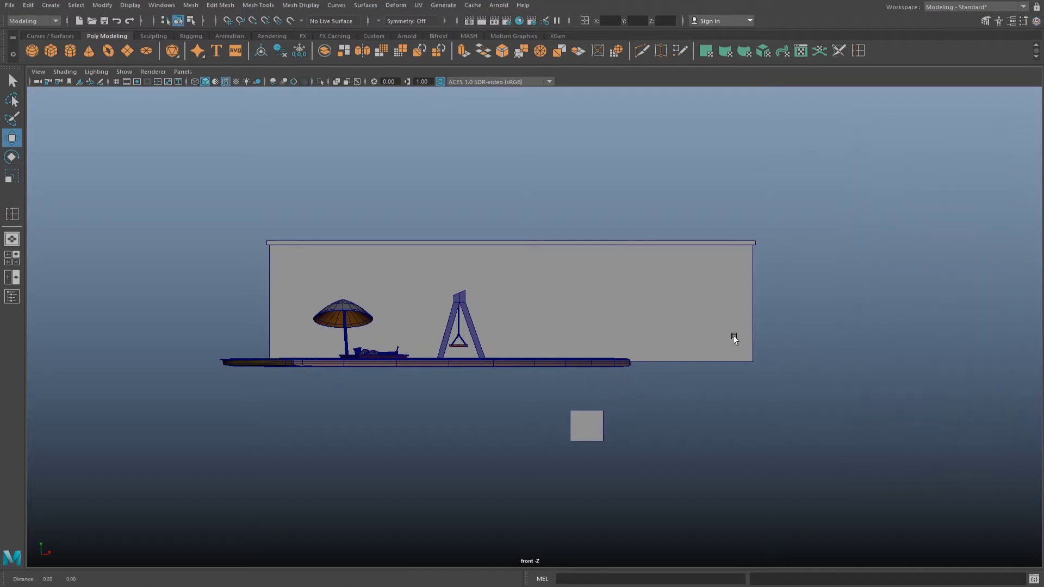
{"action": "middle_click_drag", "start_coordinate": [731, 341], "coordinate": [636, 317], "text": "alt"}
{"action": "scroll", "coordinate": [636, 317], "scroll_direction": "down", "scroll_amount": 2}
{"action": "left_click", "coordinate": [379, 384]}
{"action": "scroll", "coordinate": [477, 351], "scroll_direction": "down", "scroll_amount": 1}
{"action": "mouse_move", "coordinate": [477, 350]}
{"action": "middle_mouse_down"}
{"action": "mouse_move", "coordinate": [714, 349]}
{"action": "mouse_move", "coordinate": [560, 321]}
{"action": "middle_mouse_up"}
Set the reference image plane's Rotate Y to 0 and move the square onto the rocking horse.
{"action": "left_click", "coordinate": [1036, 21]}
{"action": "key", "text": "e"}
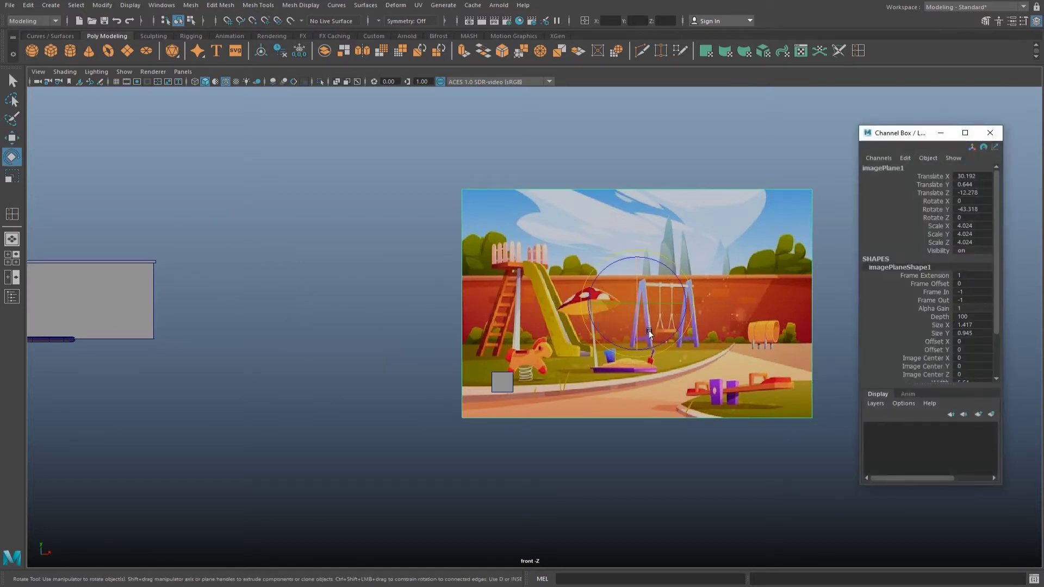
{"action": "type", "text": "0"}
{"action": "key", "text": "Return"}
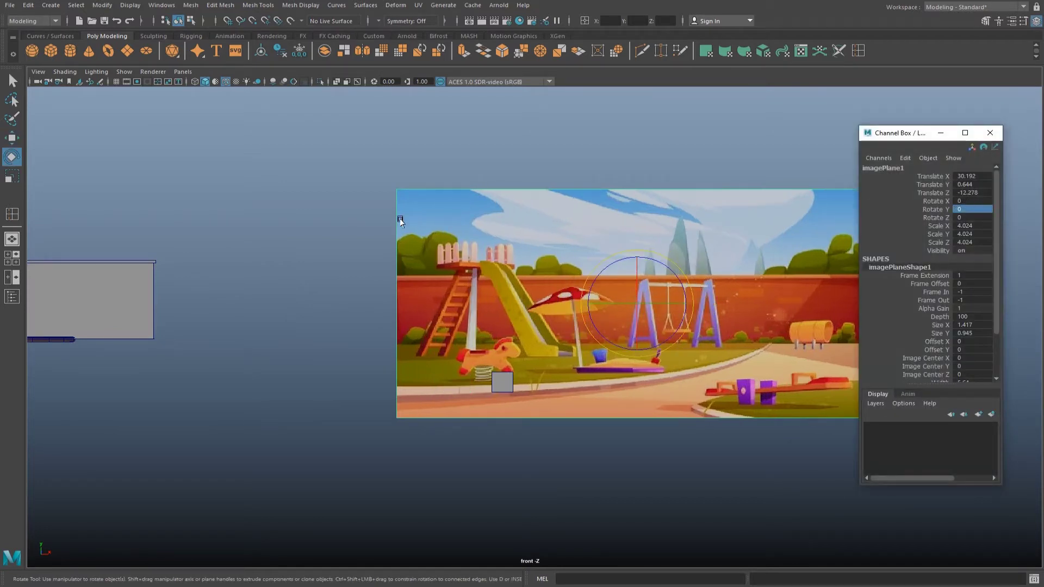
{"action": "left_click", "coordinate": [501, 381]}
{"action": "key", "text": "w"}
{"action": "key", "text": "f"}
{"action": "scroll", "coordinate": [421, 295], "scroll_direction": "down", "scroll_amount": 5}
{"action": "middle_click_drag", "start_coordinate": [421, 295], "coordinate": [437, 338], "text": "alt"}
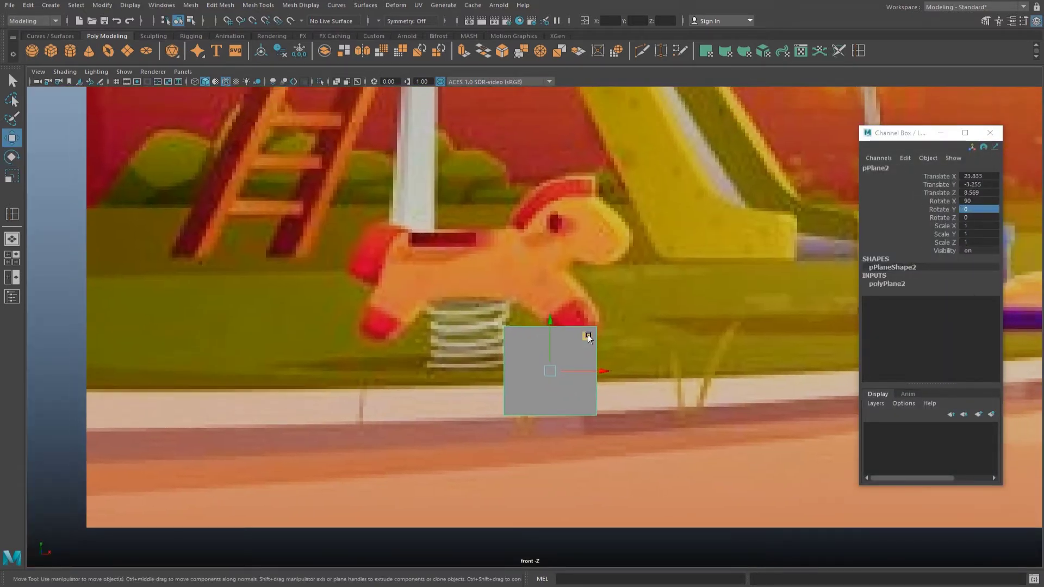
Flatten the plane over the horse's body and pull its corners into a trapezoid torso.
{"action": "left_click_drag", "start_coordinate": [586, 336], "coordinate": [502, 233]}
{"action": "key", "text": "r"}
{"action": "left_click_drag", "start_coordinate": [463, 320], "coordinate": [465, 297]}
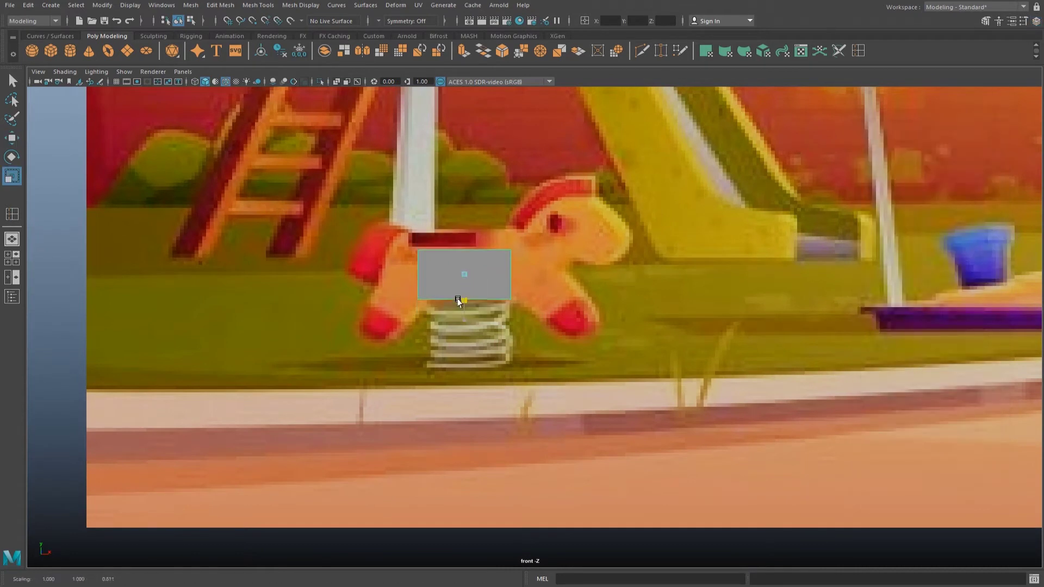
{"action": "key", "text": "w"}
{"action": "scroll", "coordinate": [456, 262], "scroll_direction": "up", "scroll_amount": 2}
{"action": "left_click_drag", "start_coordinate": [318, 178], "coordinate": [419, 227]}
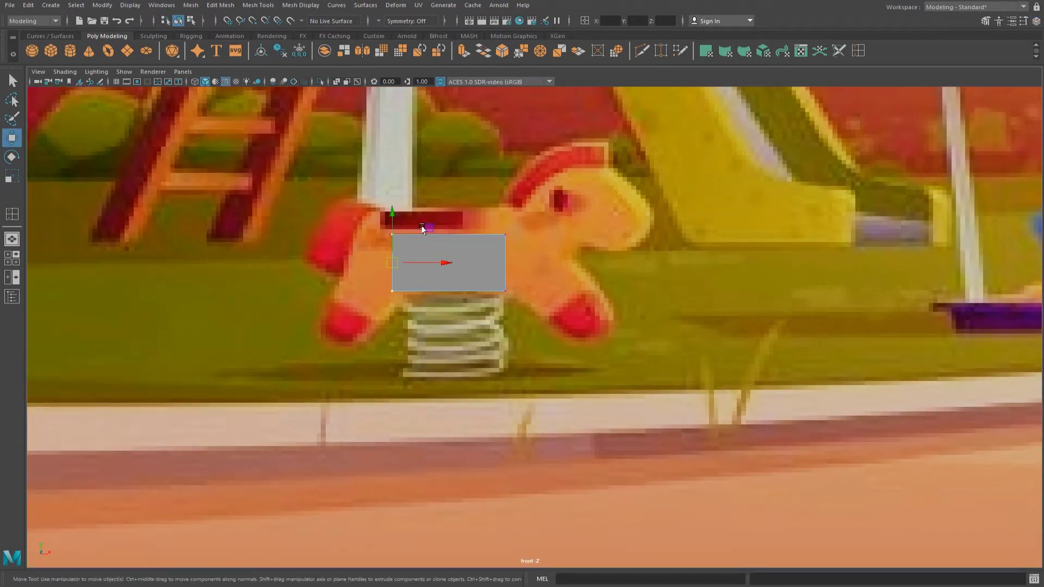
{"action": "left_click_drag", "start_coordinate": [490, 225], "coordinate": [501, 200]}
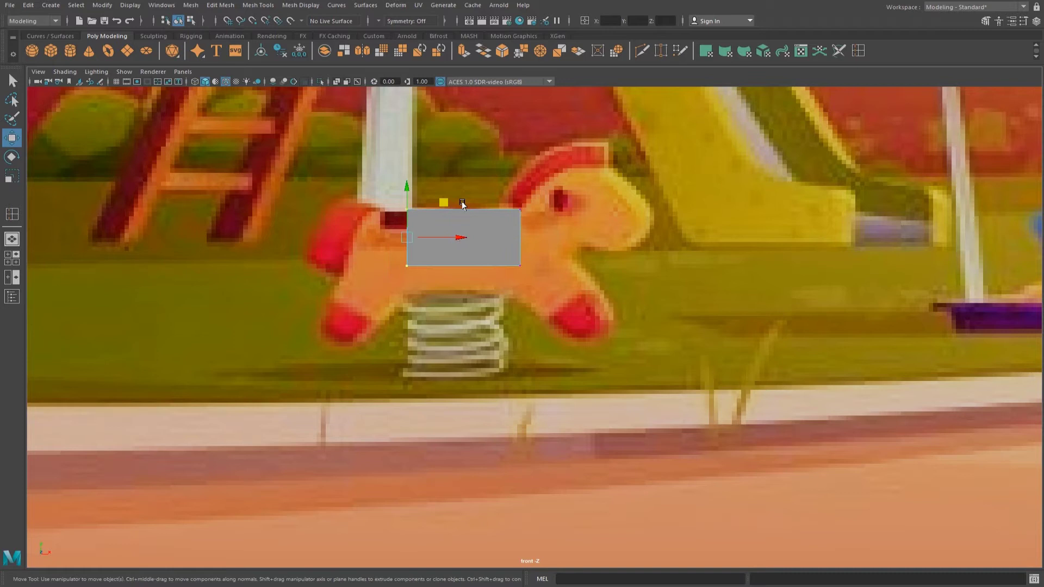
{"action": "left_click_drag", "start_coordinate": [452, 234], "coordinate": [430, 233]}
{"action": "left_click_drag", "start_coordinate": [380, 266], "coordinate": [407, 296]}
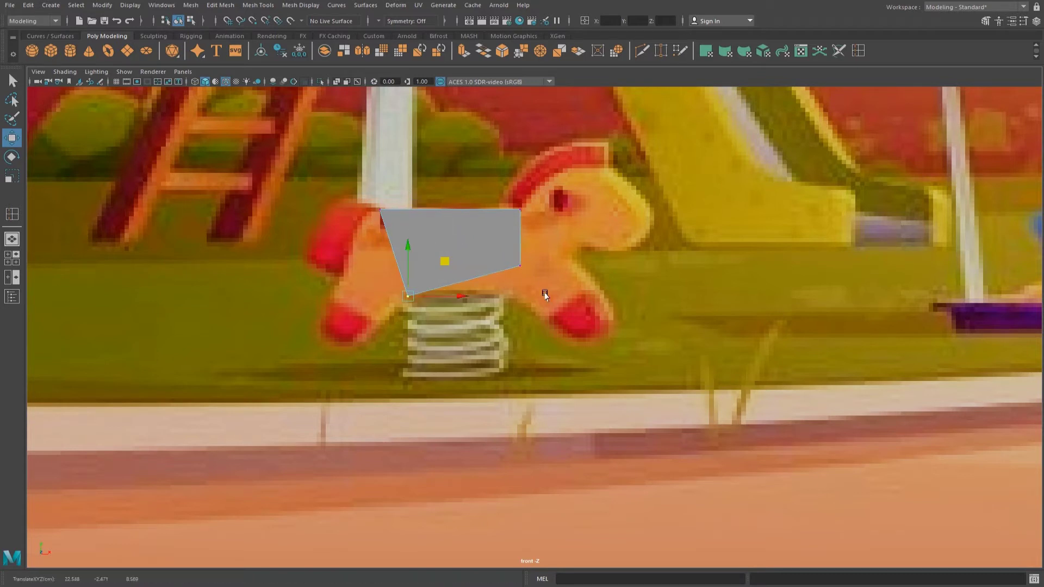
{"action": "left_click_drag", "start_coordinate": [521, 266], "coordinate": [501, 297]}
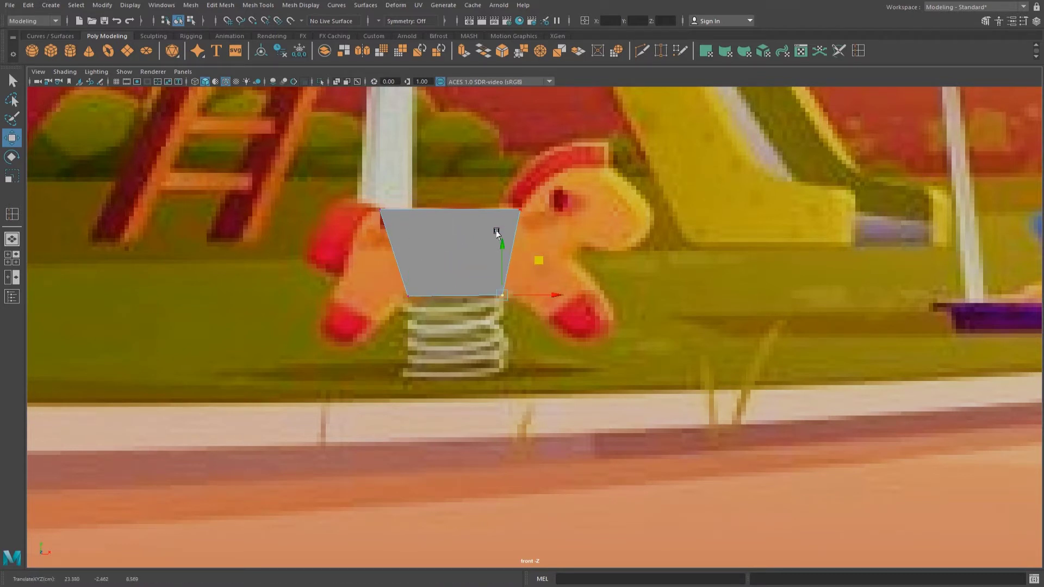
Insert a horizontal edge loop across the torso and pull its right vertex toward the chest.
{"action": "left_click", "coordinate": [860, 50]}
{"action": "left_click", "coordinate": [512, 240]}
{"action": "right_click_drag", "start_coordinate": [480, 243], "coordinate": [438, 236]}
{"action": "key", "text": "w"}
{"action": "left_click", "coordinate": [511, 242]}
{"action": "left_click_drag", "start_coordinate": [574, 209], "coordinate": [613, 223]}
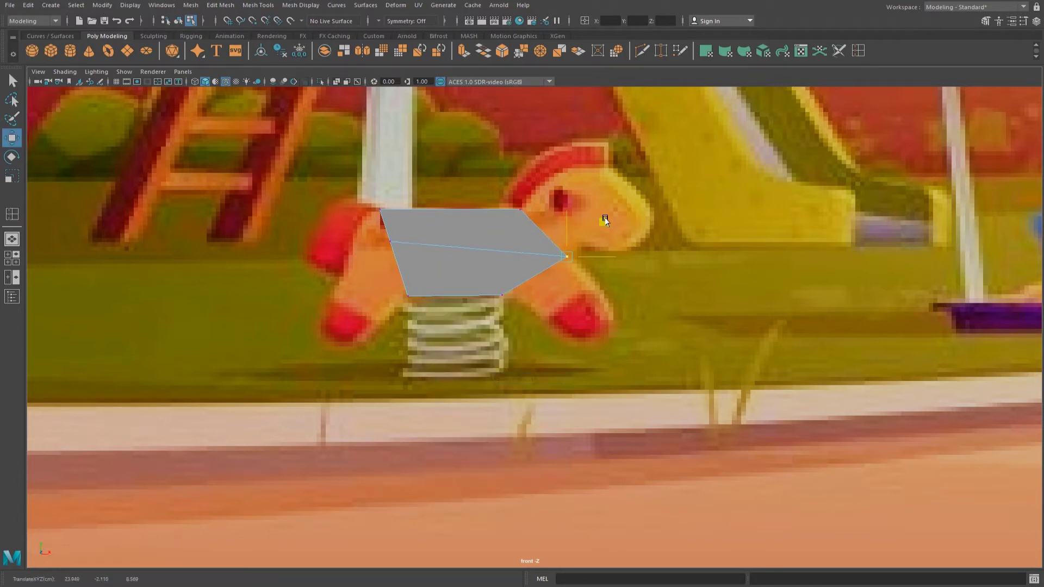
Extrude the lower-right edge down into a front leg and adjust its vertex.
{"action": "right_click_drag", "start_coordinate": [523, 249], "coordinate": [520, 224]}
{"action": "left_click", "coordinate": [533, 277]}
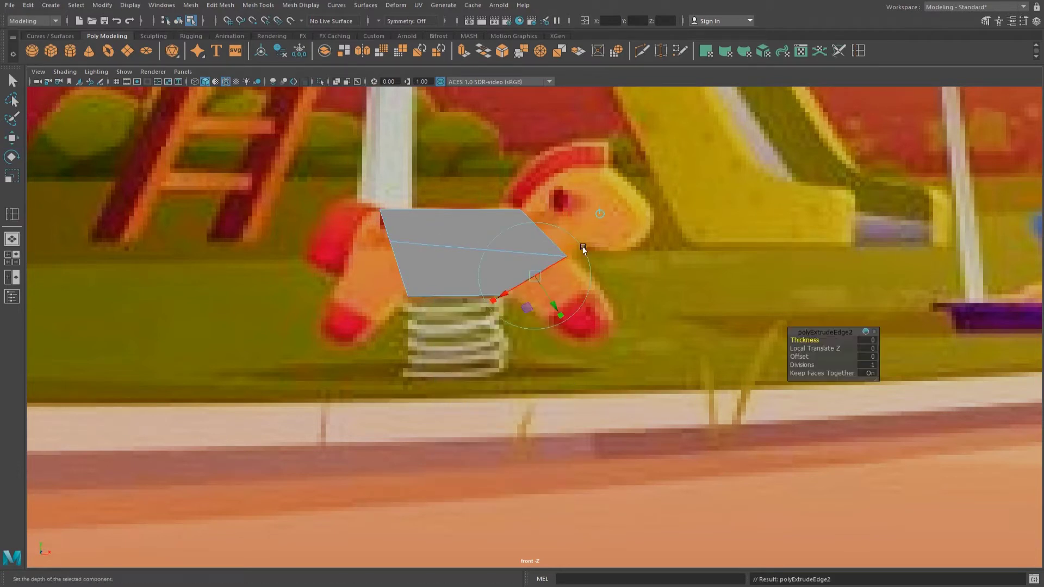
{"action": "left_click_drag", "start_coordinate": [570, 241], "coordinate": [631, 290], "text": "shift"}
{"action": "right_click_drag", "start_coordinate": [571, 298], "coordinate": [523, 297]}
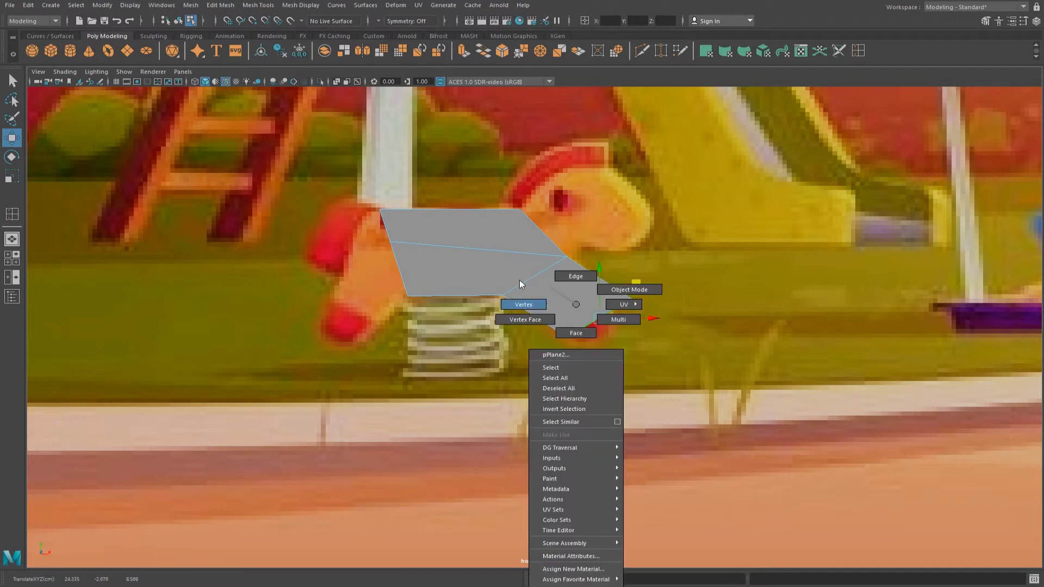
{"action": "scroll", "coordinate": [661, 319], "scroll_direction": "up", "scroll_amount": 2}
{"action": "middle_click_drag", "start_coordinate": [687, 258], "coordinate": [659, 263]}
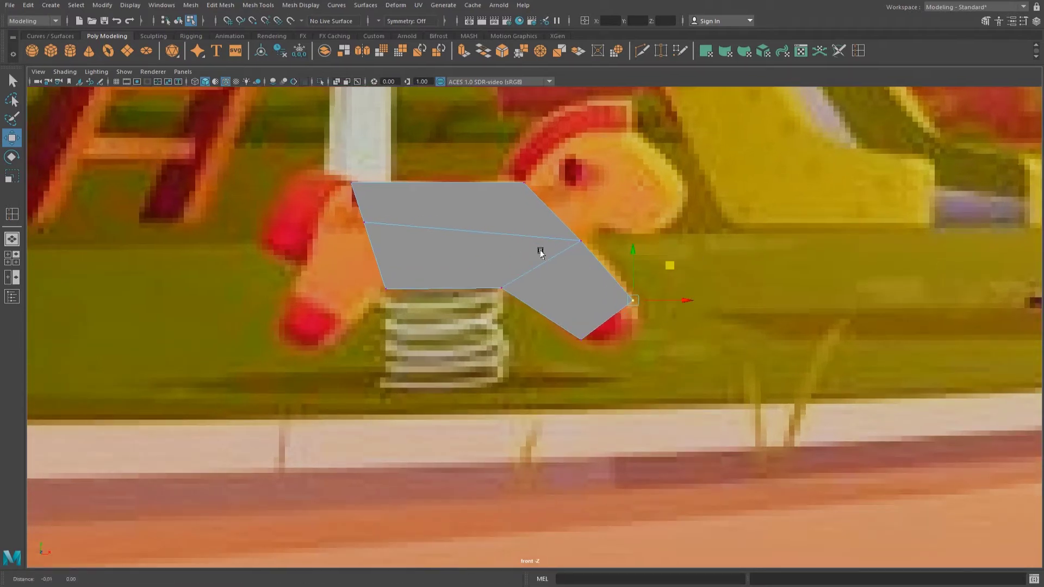
Pull the left vertex toward the tail and extrude the lower-left edge into a back leg.
{"action": "middle_click_drag", "start_coordinate": [540, 252], "coordinate": [602, 265], "text": "alt"}
{"action": "right_click", "coordinate": [445, 249]}
{"action": "middle_click_drag", "start_coordinate": [458, 199], "coordinate": [411, 212]}
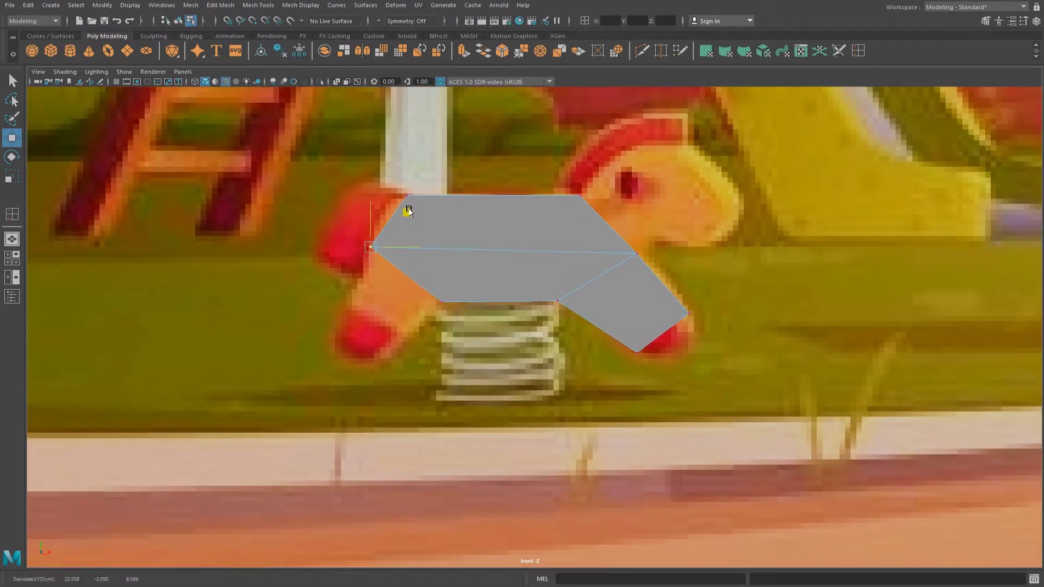
{"action": "right_click_drag", "start_coordinate": [420, 259], "coordinate": [427, 233]}
{"action": "left_click", "coordinate": [444, 249]}
{"action": "left_click_drag", "start_coordinate": [445, 249], "coordinate": [380, 291]}
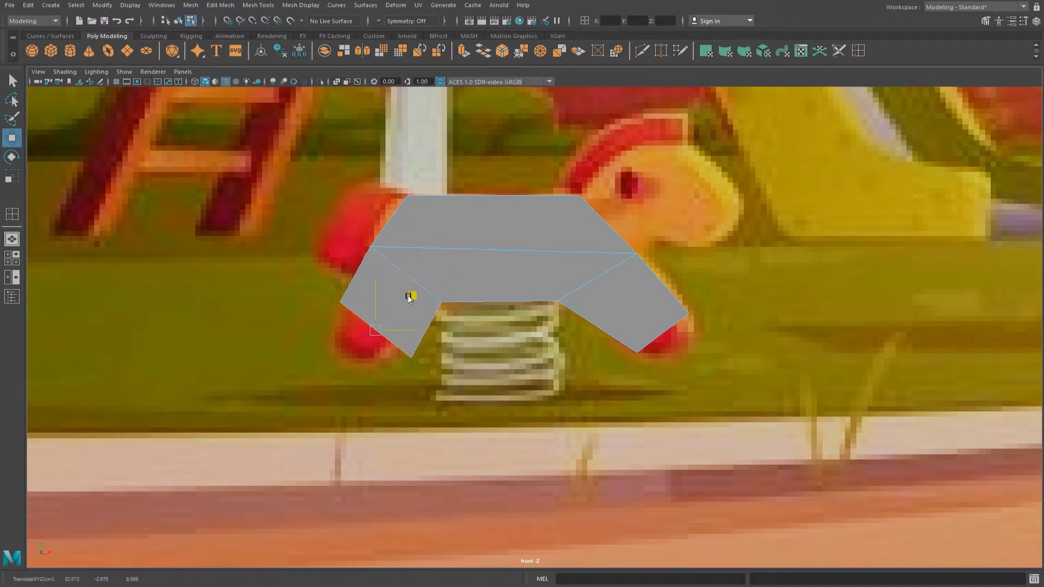
{"action": "right_click_drag", "start_coordinate": [385, 275], "coordinate": [319, 311]}
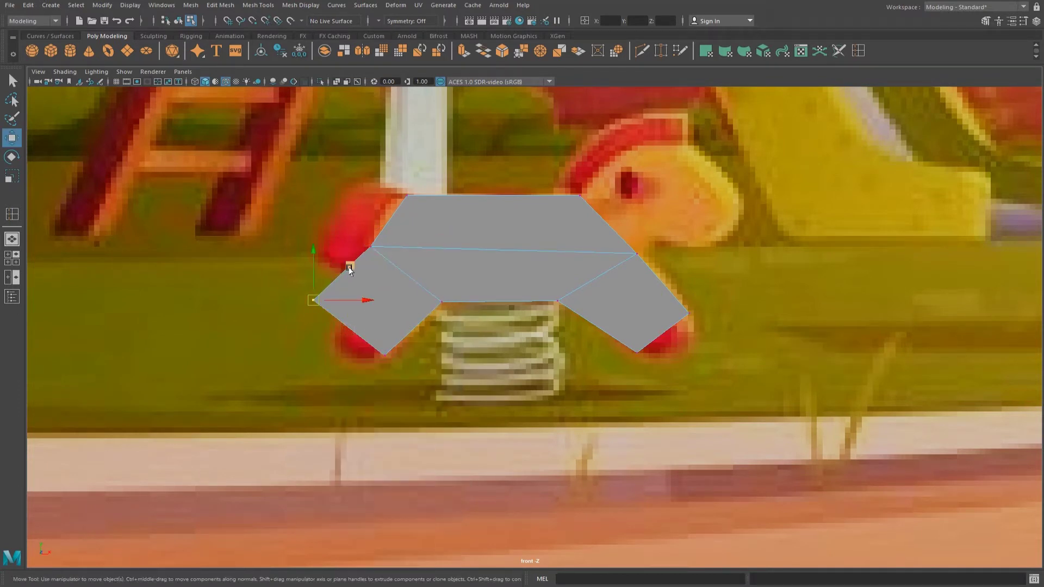
{"action": "middle_click_drag", "start_coordinate": [349, 269], "coordinate": [400, 272]}
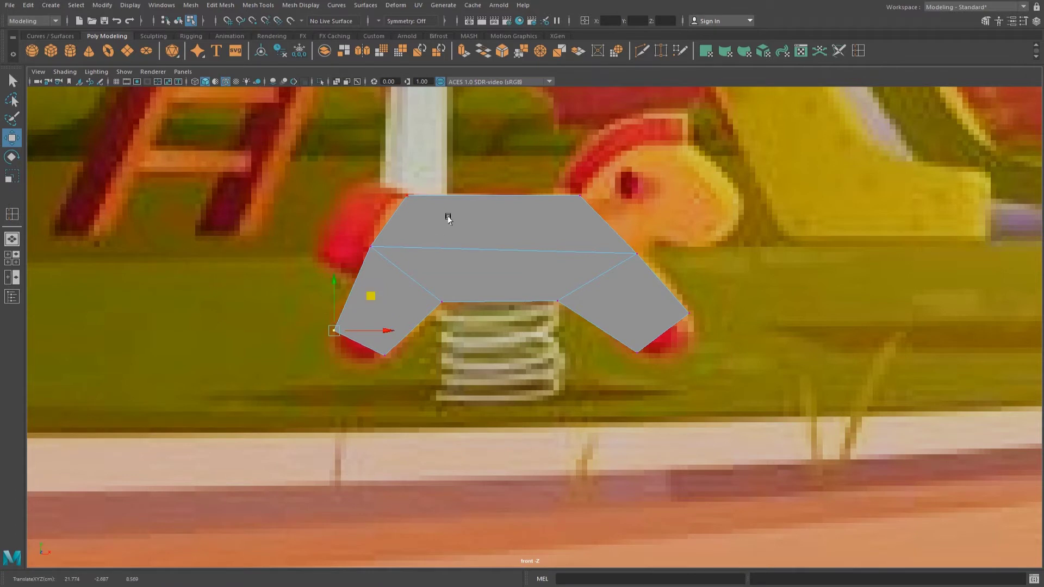
{"action": "middle_click_drag", "start_coordinate": [448, 218], "coordinate": [456, 250], "text": "alt"}
{"action": "key", "text": "ctrl+e"}
Extrude the upper-right edge up into an upright neck, then right into a head.
{"action": "left_click", "coordinate": [598, 255]}
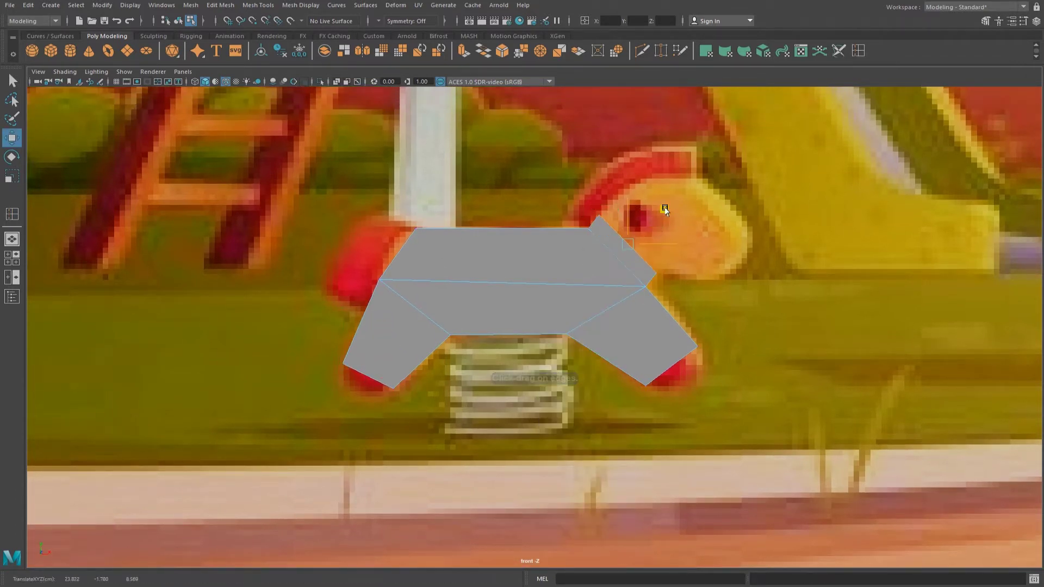
{"action": "middle_click_drag", "start_coordinate": [664, 210], "coordinate": [694, 191]}
{"action": "key", "text": "e"}
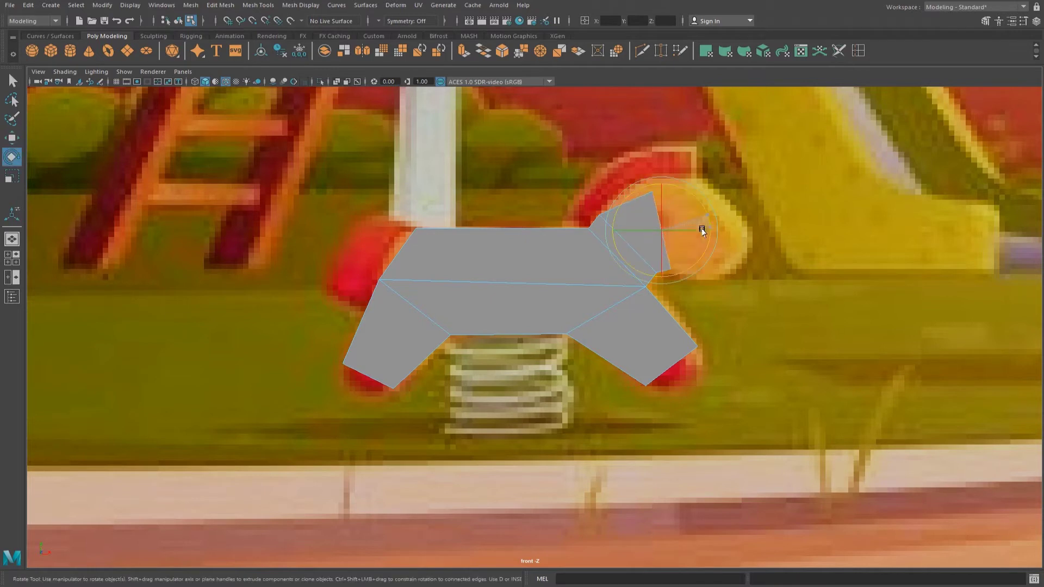
{"action": "left_click_drag", "start_coordinate": [704, 229], "coordinate": [700, 225]}
{"action": "key", "text": "w"}
{"action": "middle_click_drag", "start_coordinate": [700, 195], "coordinate": [745, 210], "text": "shift"}
{"action": "key", "text": "e"}
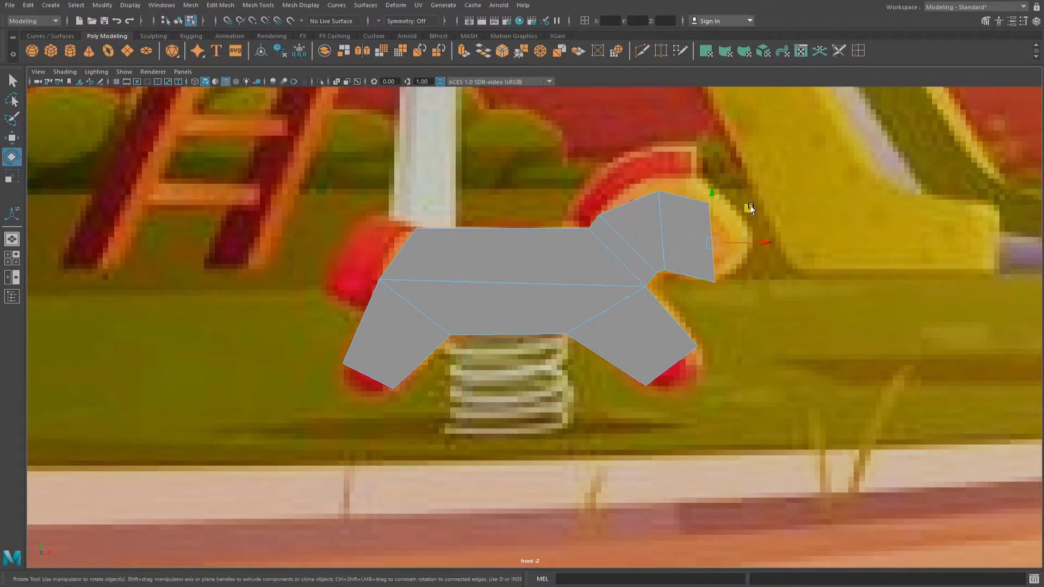
{"action": "key", "text": "w"}
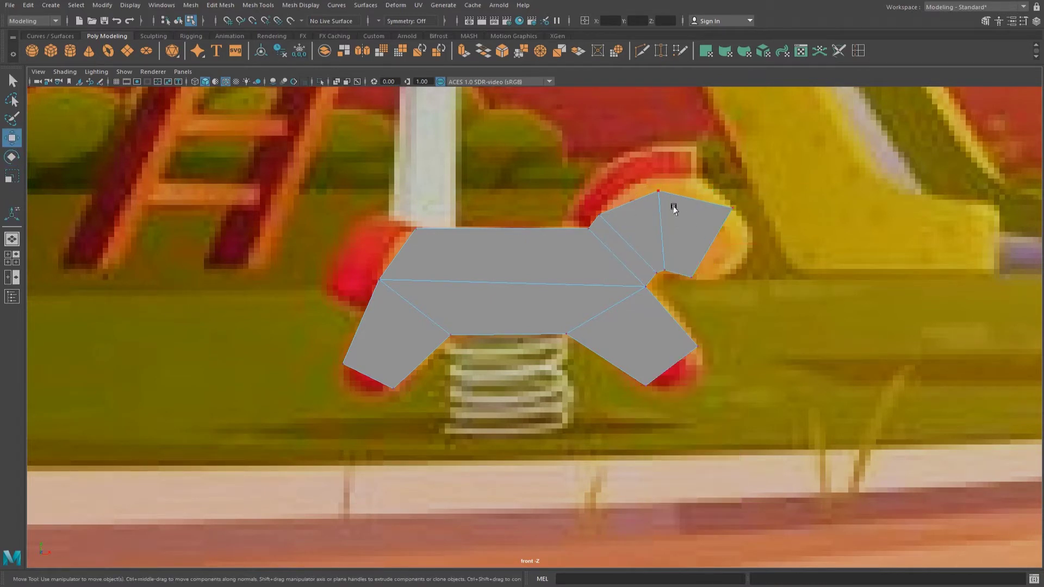
Raise the head vertices and Multi-Cut a new edge across the head.
{"action": "left_click_drag", "start_coordinate": [686, 159], "coordinate": [682, 140]}
{"action": "left_click", "coordinate": [608, 226]}
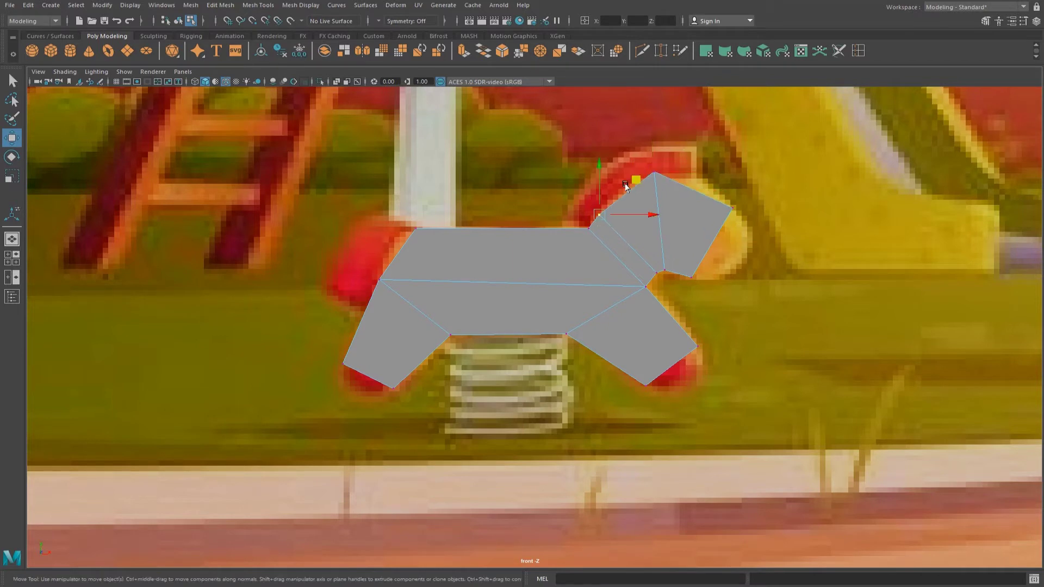
{"action": "left_click_drag", "start_coordinate": [603, 213], "coordinate": [604, 206]}
{"action": "left_click_drag", "start_coordinate": [679, 253], "coordinate": [694, 245]}
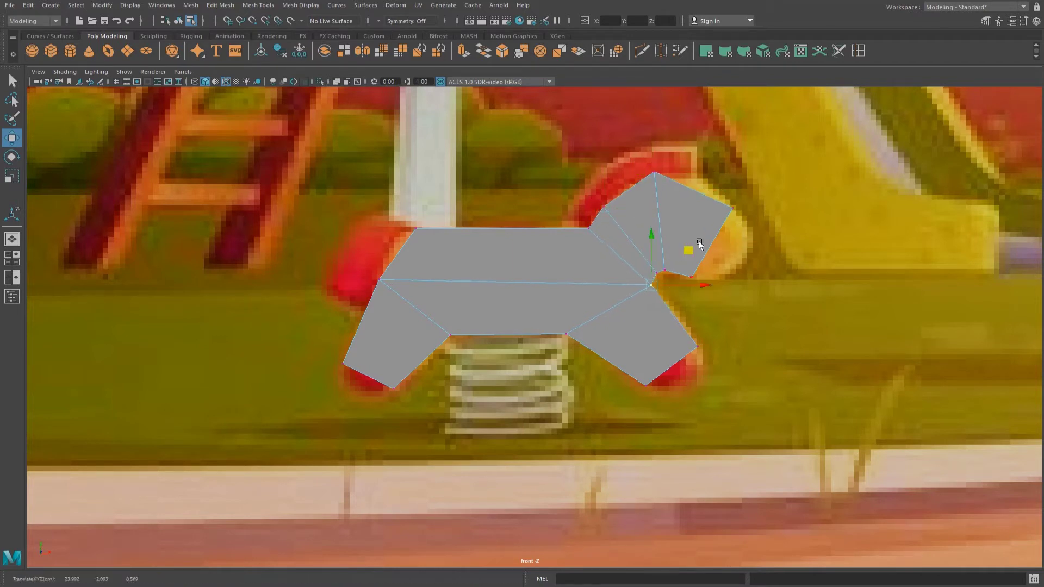
{"action": "left_click", "coordinate": [857, 50]}
{"action": "left_click", "coordinate": [698, 192]}
{"action": "left_click", "coordinate": [680, 274]}
{"action": "key", "text": "w"}
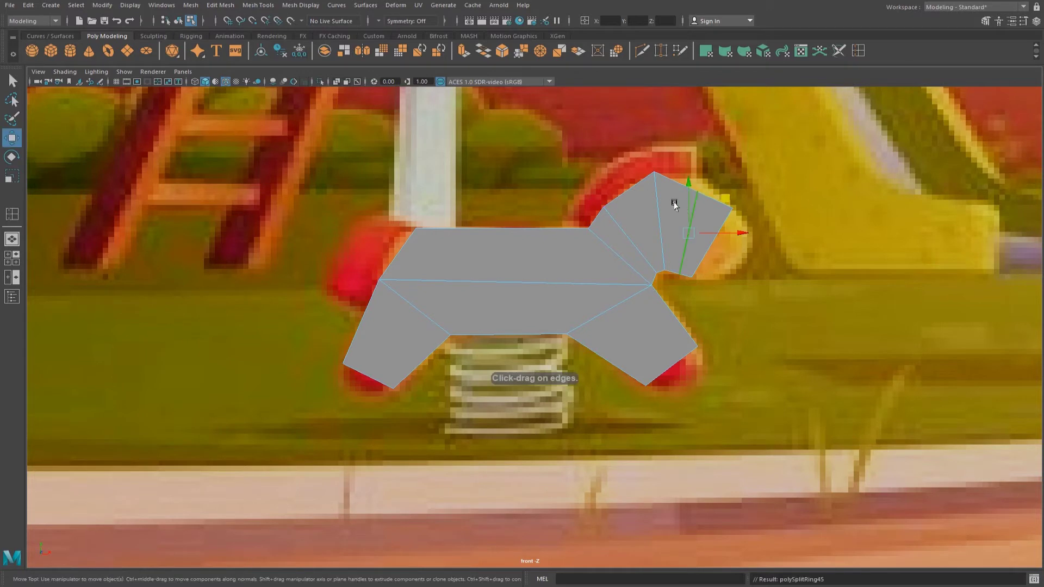
{"action": "left_click_drag", "start_coordinate": [734, 157], "coordinate": [741, 143]}
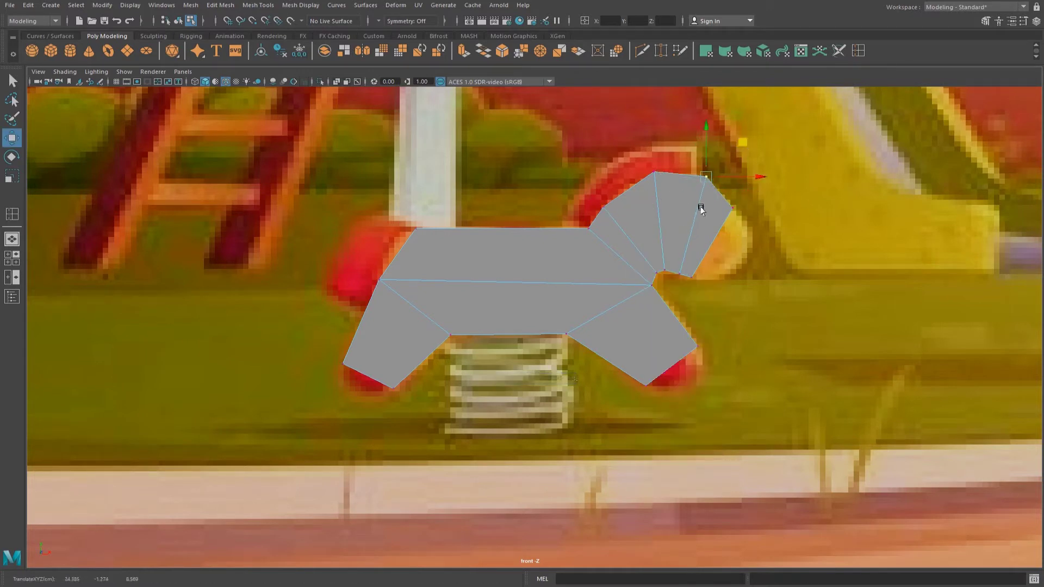
{"action": "middle_click_drag", "start_coordinate": [643, 179], "coordinate": [731, 185], "text": "alt"}
Insert an edge loop running through the horse's body and head.
{"action": "left_click", "coordinate": [857, 51]}
{"action": "left_click", "coordinate": [488, 253]}
{"action": "right_click_drag", "start_coordinate": [536, 249], "coordinate": [487, 239]}
{"action": "left_click", "coordinate": [482, 254]}
{"action": "key", "text": "w"}
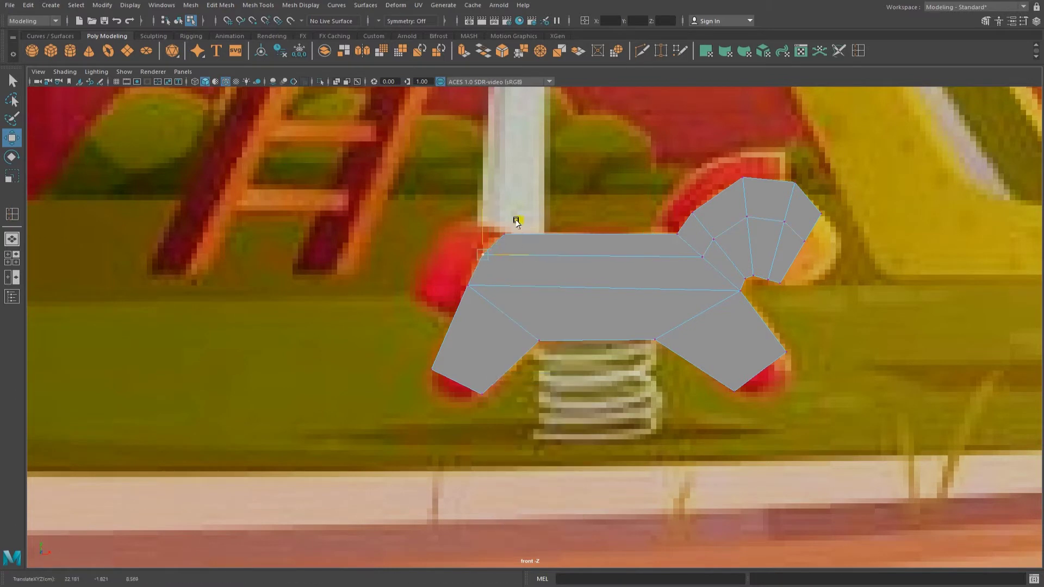
{"action": "middle_click_drag", "start_coordinate": [570, 254], "coordinate": [661, 239], "text": "alt"}
Add an edge loop across the horse and adjust back and front leg vertices.
{"action": "key", "text": "3"}
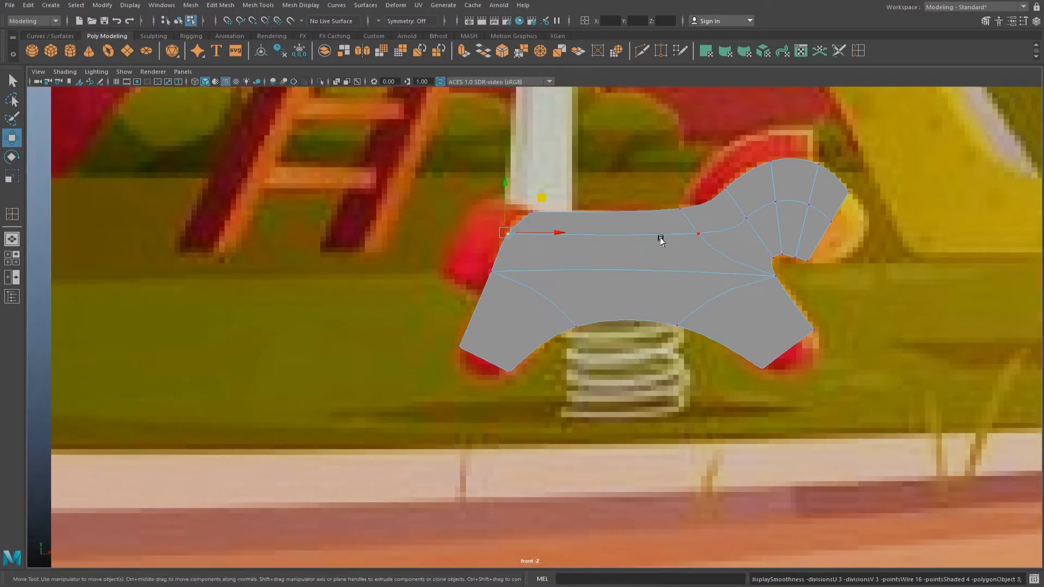
{"action": "key", "text": "1"}
{"action": "left_click", "coordinate": [853, 54]}
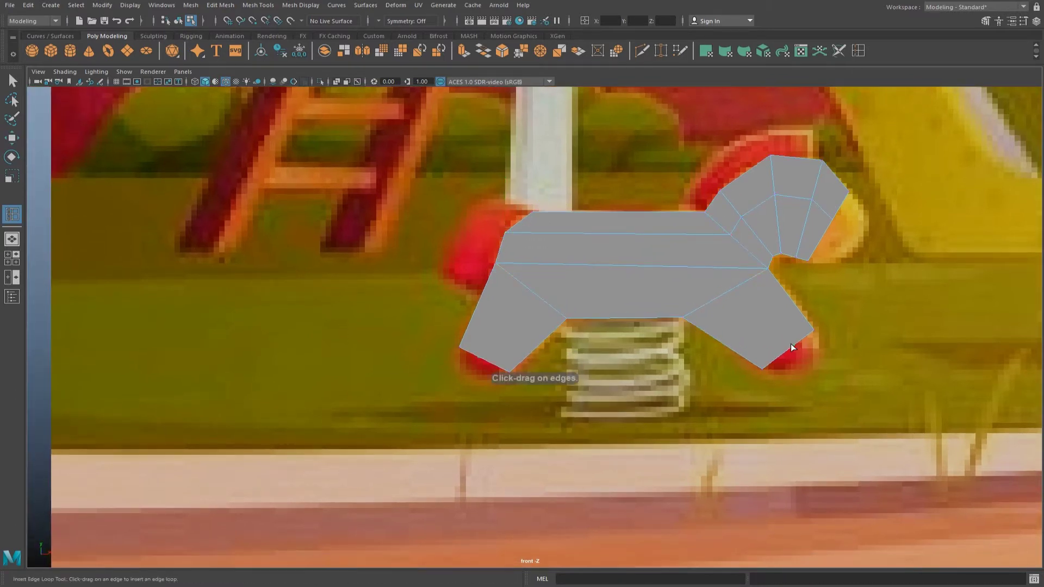
{"action": "left_click", "coordinate": [786, 354]}
{"action": "right_click_drag", "start_coordinate": [776, 304], "coordinate": [826, 310]}
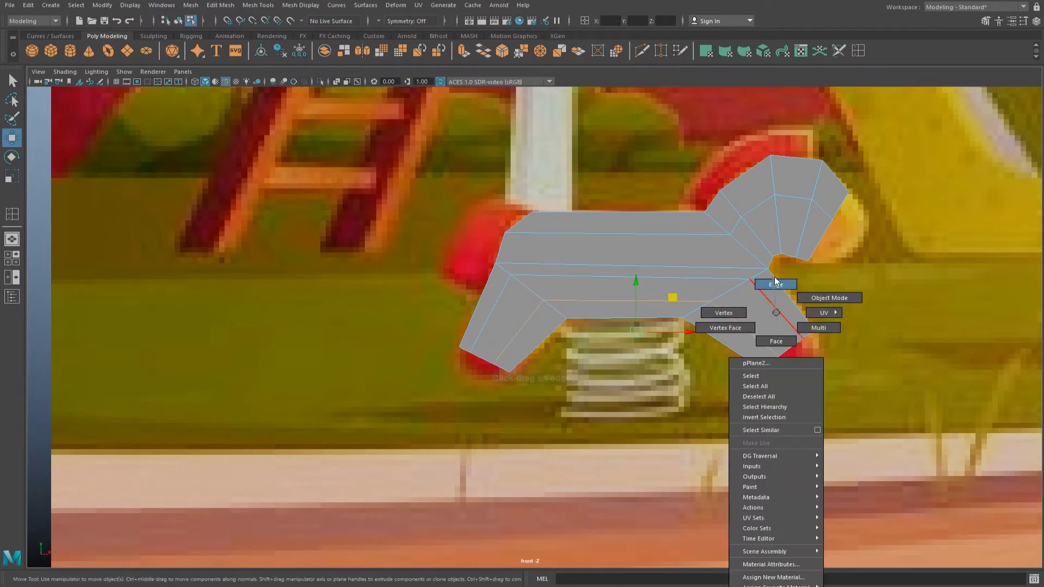
{"action": "key", "text": "w"}
{"action": "left_click_drag", "start_coordinate": [785, 369], "coordinate": [826, 332]}
{"action": "key", "text": "3"}
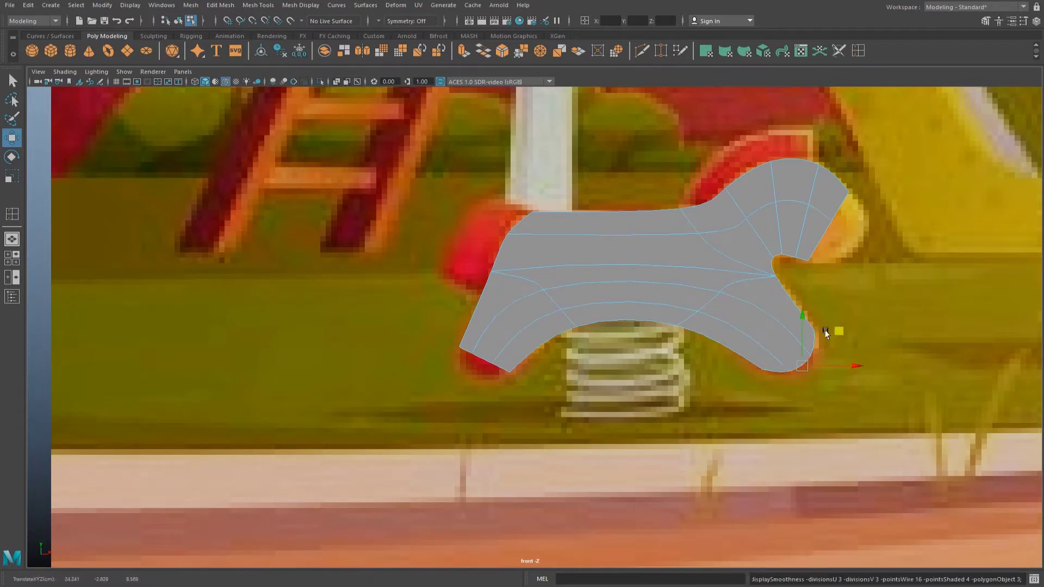
{"action": "left_click", "coordinate": [478, 360]}
{"action": "left_click_drag", "start_coordinate": [513, 325], "coordinate": [506, 340]}
{"action": "key", "text": "y"}
Add an edge loop across the back leg and check the smoothed preview.
{"action": "key", "text": "1"}
{"action": "left_click", "coordinate": [807, 316]}
{"action": "key", "text": "w"}
{"action": "key", "text": "F9"}
{"action": "left_click", "coordinate": [817, 330]}
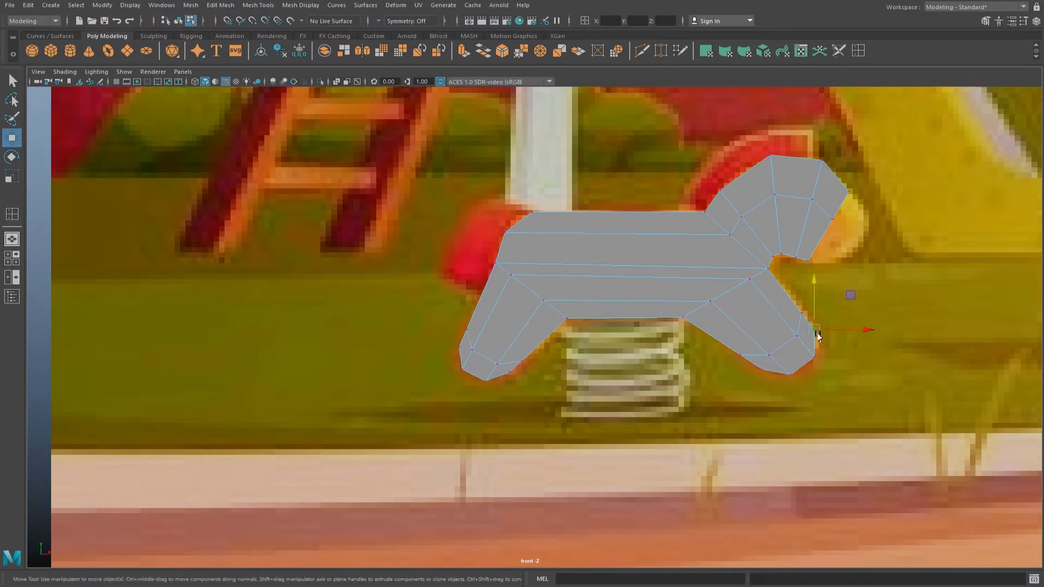
{"action": "left_click", "coordinate": [453, 352]}
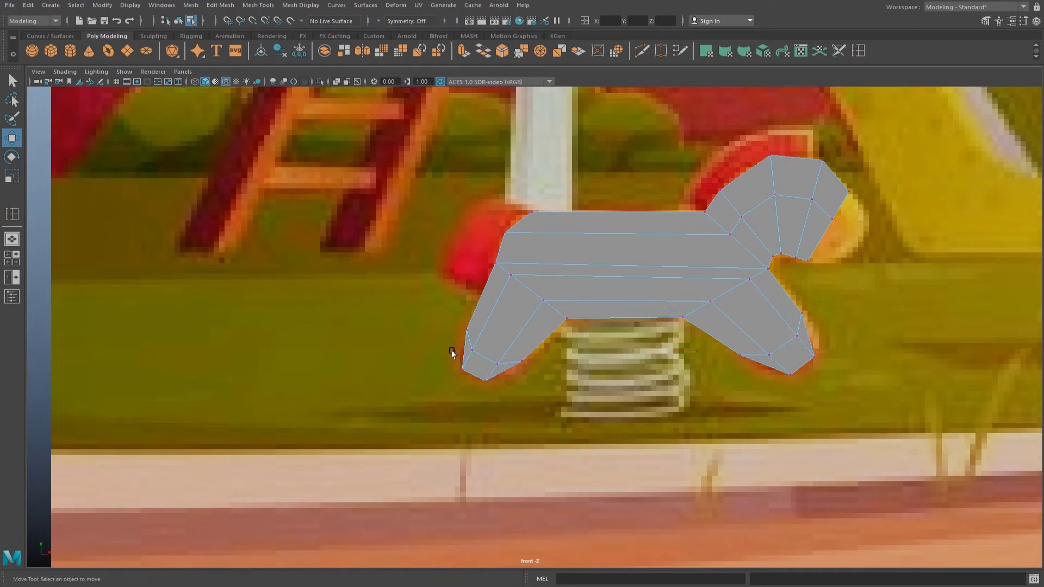
{"action": "key", "text": "3"}
{"action": "key", "text": "1"}
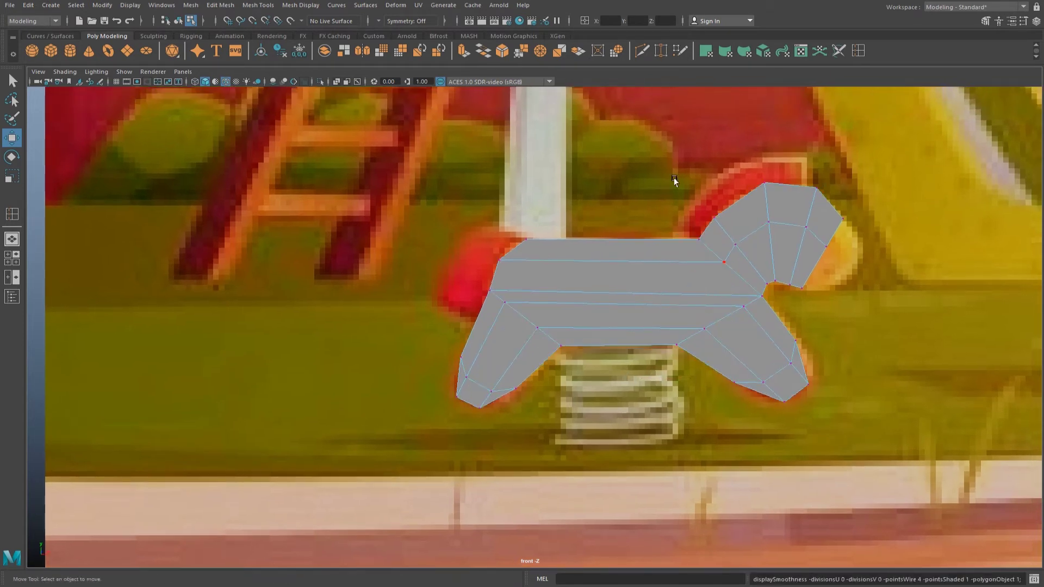
Add an edge loop near the horse's chest and preview it smoothed.
{"action": "left_click", "coordinate": [861, 47]}
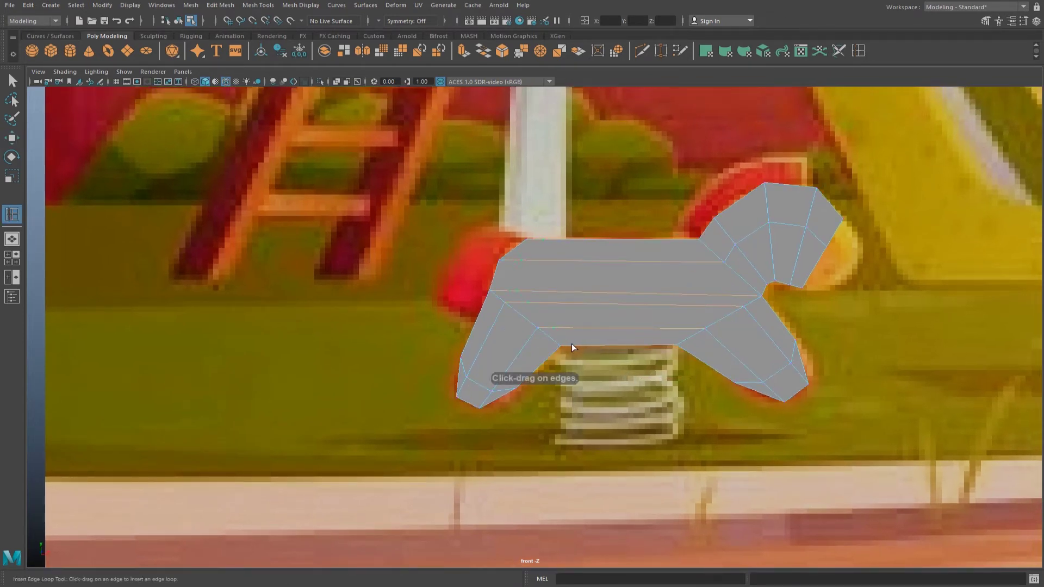
{"action": "left_click_drag", "start_coordinate": [565, 345], "coordinate": [668, 344]}
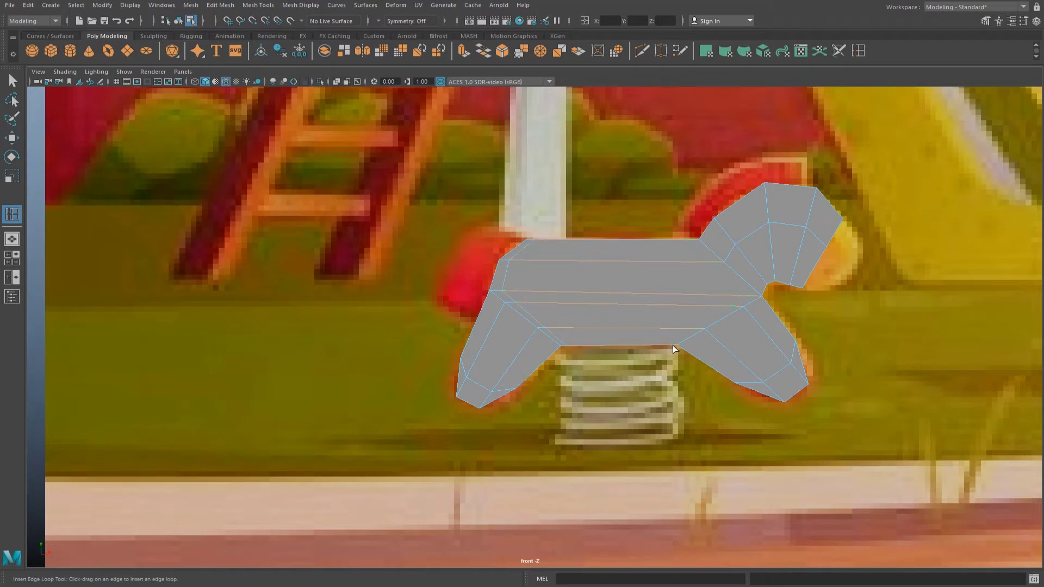
{"action": "key", "text": "3"}
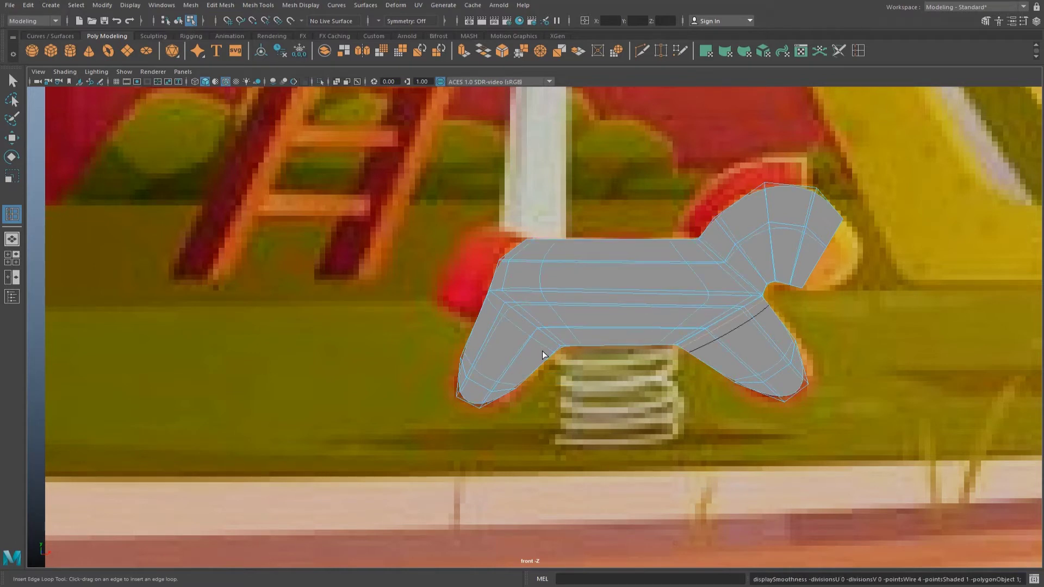
{"action": "key", "text": "w"}
{"action": "right_click_drag", "start_coordinate": [606, 292], "coordinate": [657, 355]}
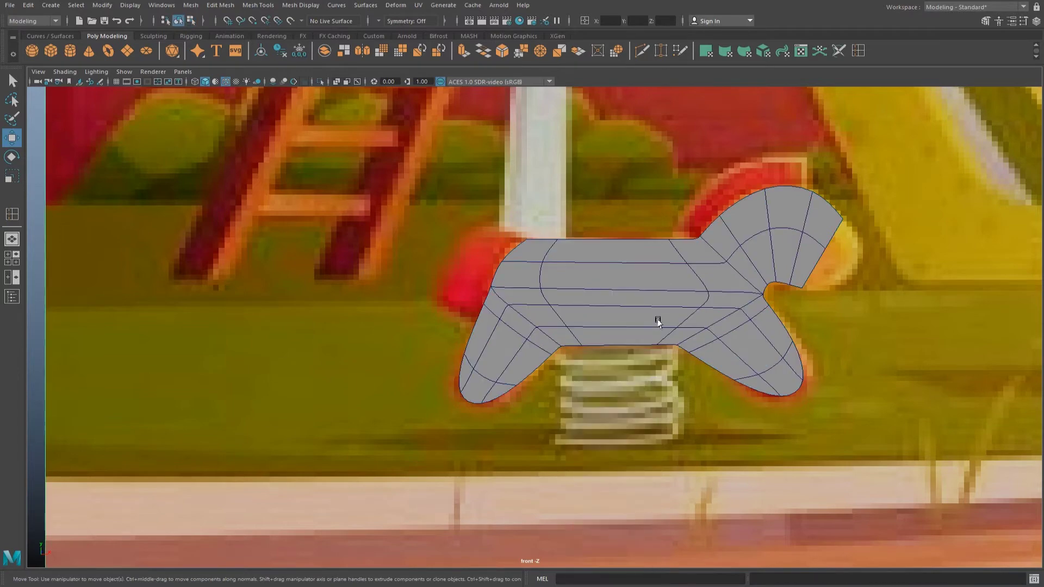
{"action": "scroll", "coordinate": [630, 326], "scroll_direction": "down", "scroll_amount": 3}
{"action": "scroll", "coordinate": [647, 283], "scroll_direction": "up", "scroll_amount": 3}
{"action": "left_click", "coordinate": [646, 261]}
{"action": "scroll", "coordinate": [654, 265], "scroll_direction": "up", "scroll_amount": 2}
Add another edge loop through the horse's head.
{"action": "key", "text": "1"}
{"action": "left_click", "coordinate": [707, 272]}
{"action": "right_click_drag", "start_coordinate": [706, 249], "coordinate": [656, 231]}
{"action": "mouse_move", "coordinate": [750, 299]}
{"action": "left_mouse_down"}
{"action": "mouse_move", "coordinate": [726, 226]}
{"action": "mouse_move", "coordinate": [790, 255]}
{"action": "left_mouse_up"}
{"action": "key", "text": "3"}
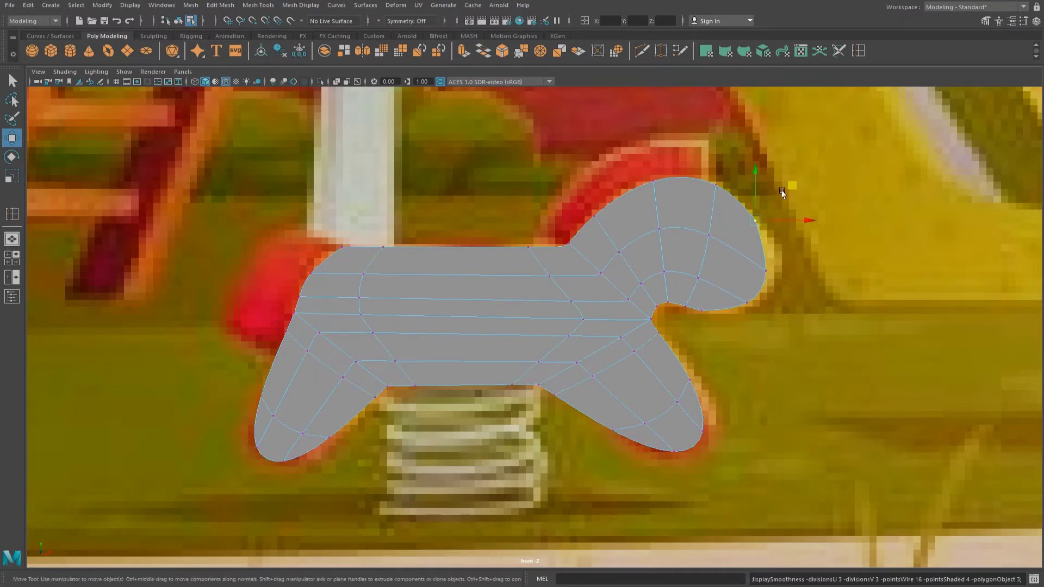
{"action": "key", "text": "ctrl+z"}
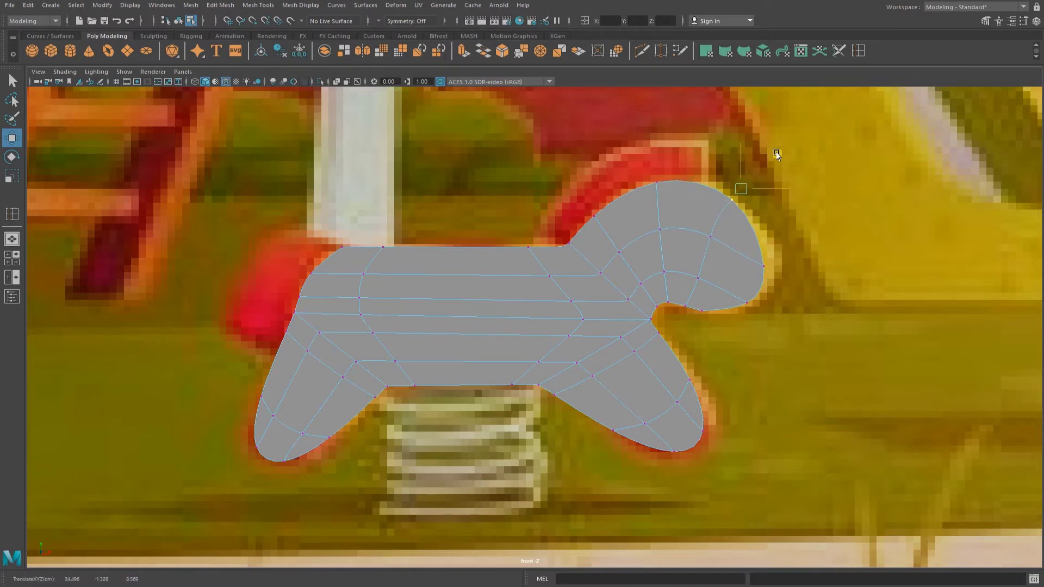
Move the nose vertices right to round off the snout and chin.
{"action": "left_click_drag", "start_coordinate": [740, 242], "coordinate": [777, 279]}
{"action": "left_click_drag", "start_coordinate": [822, 240], "coordinate": [807, 247]}
{"action": "left_click_drag", "start_coordinate": [711, 318], "coordinate": [691, 302]}
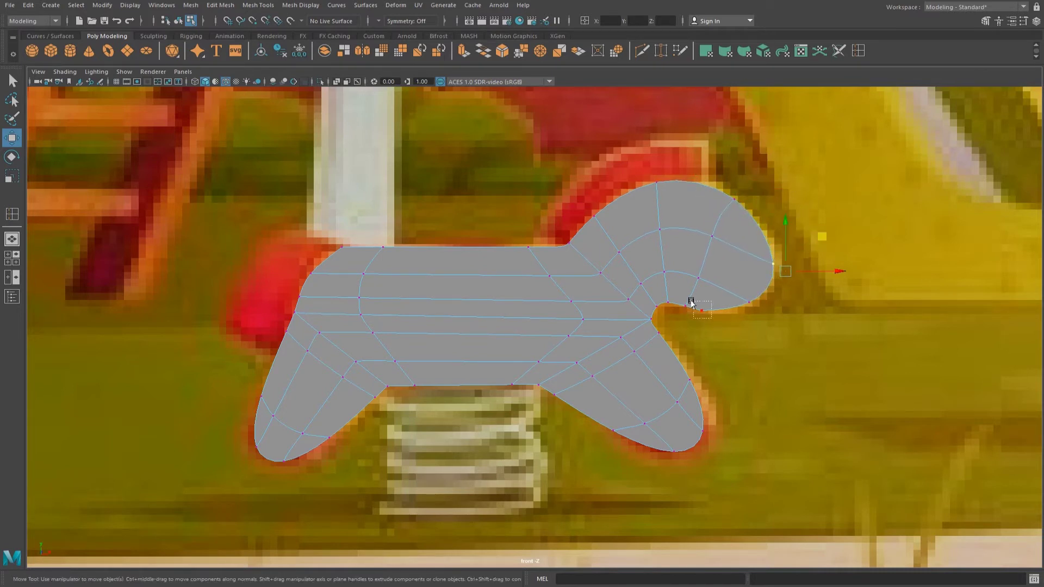
{"action": "left_click_drag", "start_coordinate": [744, 279], "coordinate": [756, 275]}
{"action": "left_click_drag", "start_coordinate": [698, 320], "coordinate": [688, 299]}
{"action": "middle_click_drag", "start_coordinate": [722, 268], "coordinate": [742, 278]}
{"action": "key", "text": "F8"}
Save the scene and return to the four-view layout.
{"action": "left_click", "coordinate": [582, 216]}
{"action": "key", "text": "ctrl+s"}
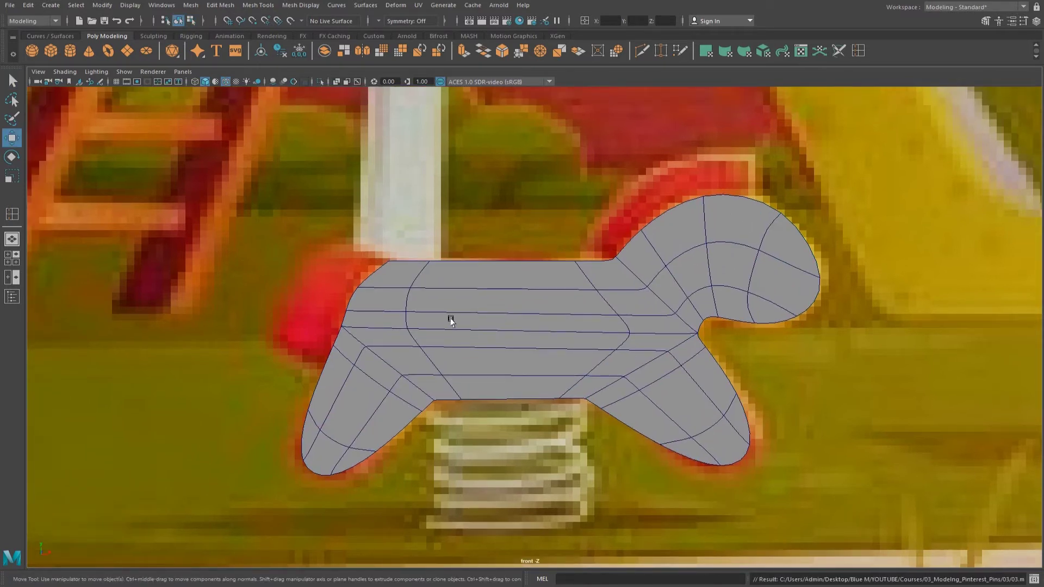
{"action": "scroll", "coordinate": [650, 390], "scroll_direction": "down", "scroll_amount": 2}
{"action": "key", "text": "space"}
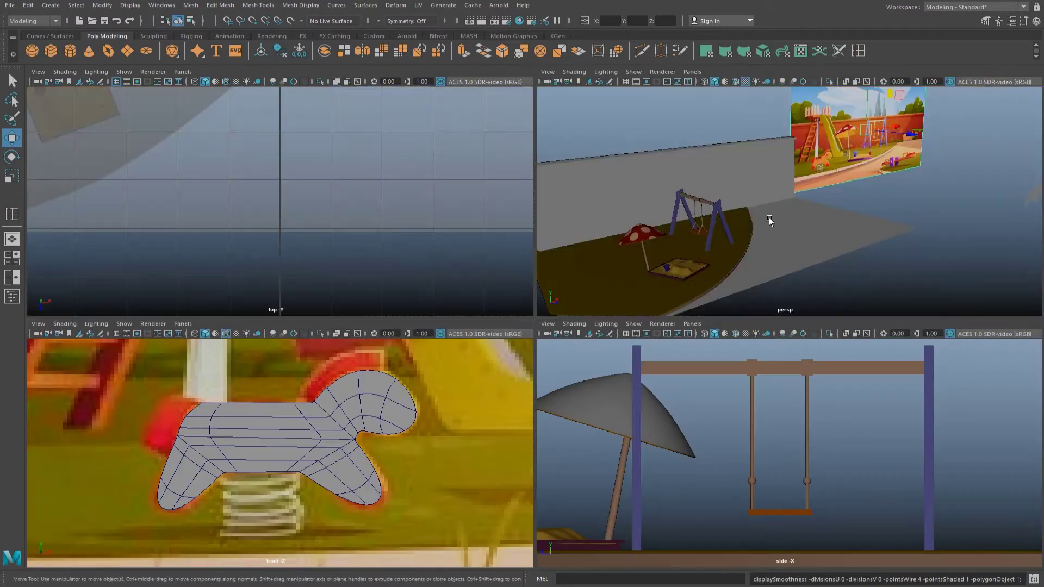
Frame the horse against the reference image and tweak its leg vertices.
{"action": "key", "text": "space"}
{"action": "scroll", "coordinate": [705, 237], "scroll_direction": "down", "scroll_amount": 3}
{"action": "left_click", "coordinate": [989, 325]}
{"action": "key", "text": "f"}
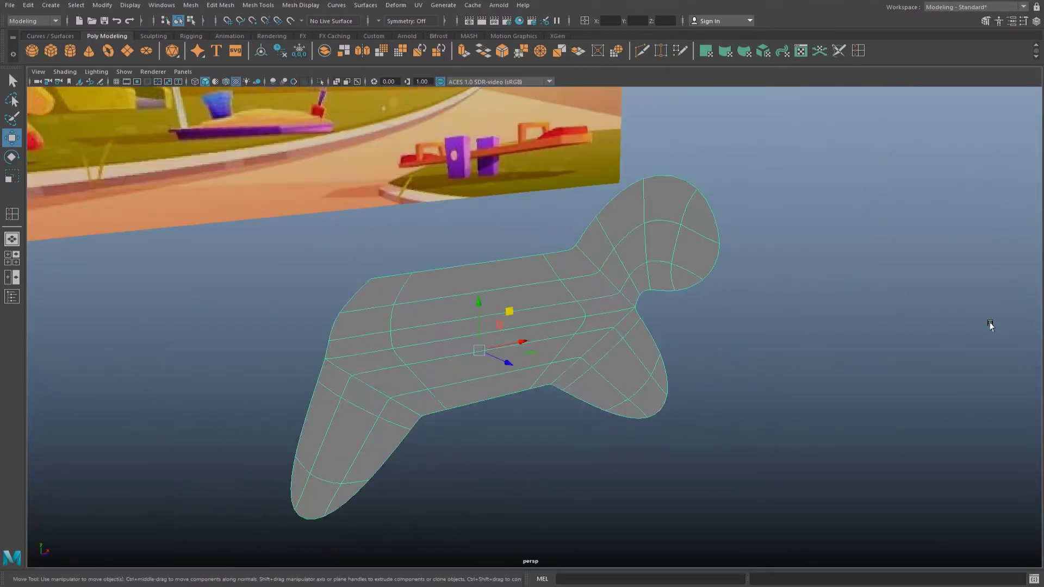
{"action": "left_click_drag", "start_coordinate": [815, 304], "coordinate": [597, 268], "text": "alt"}
{"action": "mouse_move", "coordinate": [616, 321]}
{"action": "left_mouse_down", "text": "alt"}
{"action": "mouse_move", "coordinate": [610, 303]}
{"action": "mouse_move", "coordinate": [560, 298]}
{"action": "left_mouse_up", "text": "alt"}
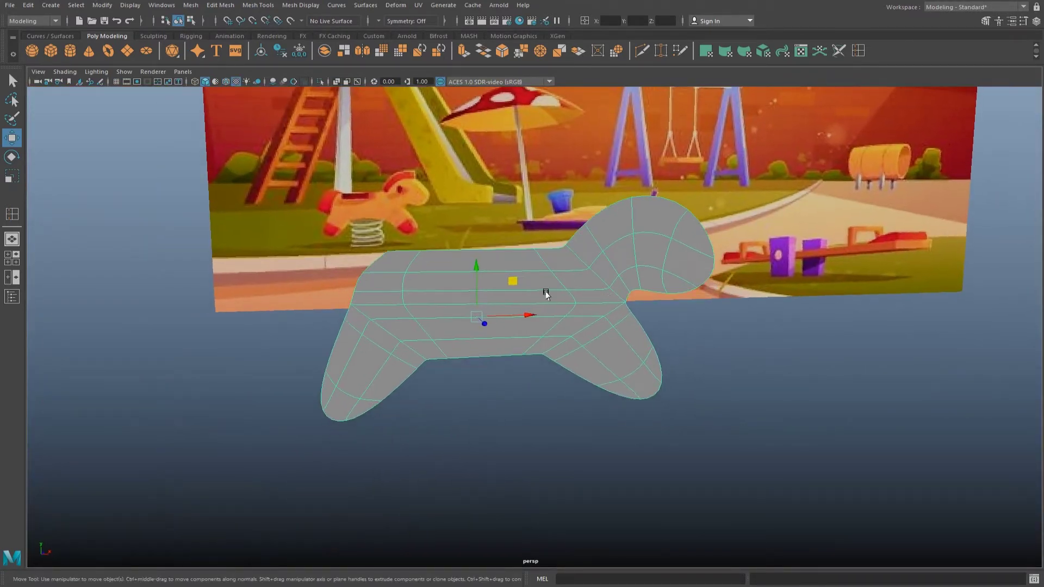
{"action": "right_click_drag", "start_coordinate": [399, 318], "coordinate": [348, 310]}
{"action": "left_click", "coordinate": [379, 368]}
{"action": "left_click_drag", "start_coordinate": [379, 370], "coordinate": [386, 361]}
{"action": "left_click", "coordinate": [631, 370]}
{"action": "right_click_drag", "start_coordinate": [609, 338], "coordinate": [652, 304]}
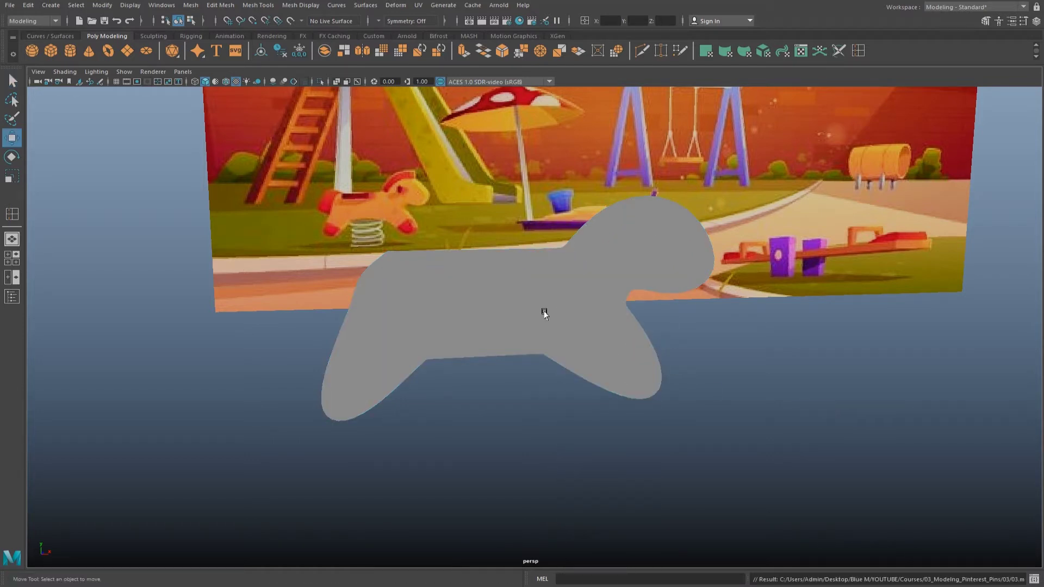
Give the horse an aiStandardSurface named Horse, its colour sampled from the reference toy.
{"action": "left_click", "coordinate": [632, 238]}
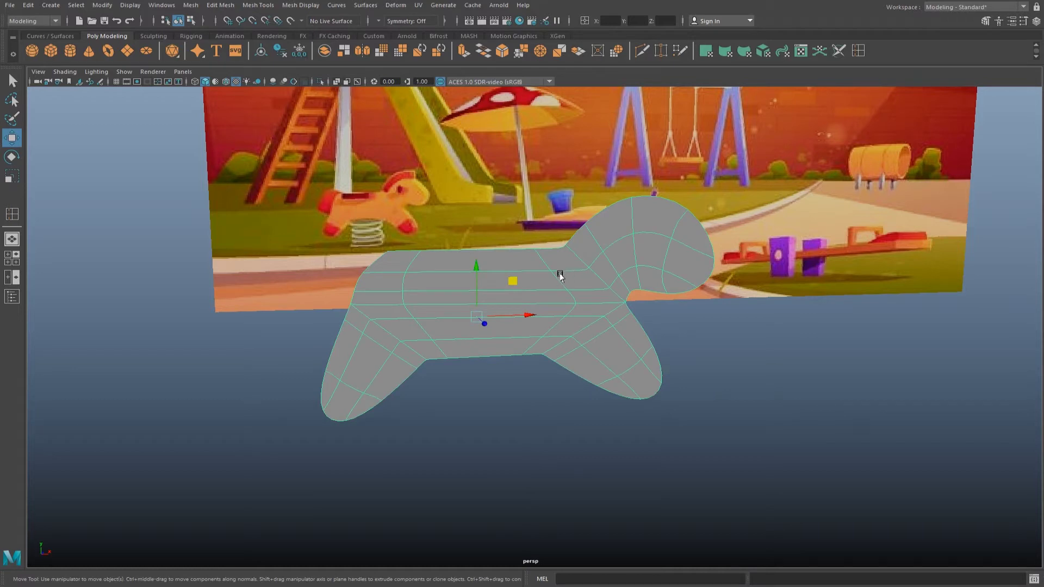
{"action": "right_click_drag", "start_coordinate": [576, 280], "coordinate": [570, 540]}
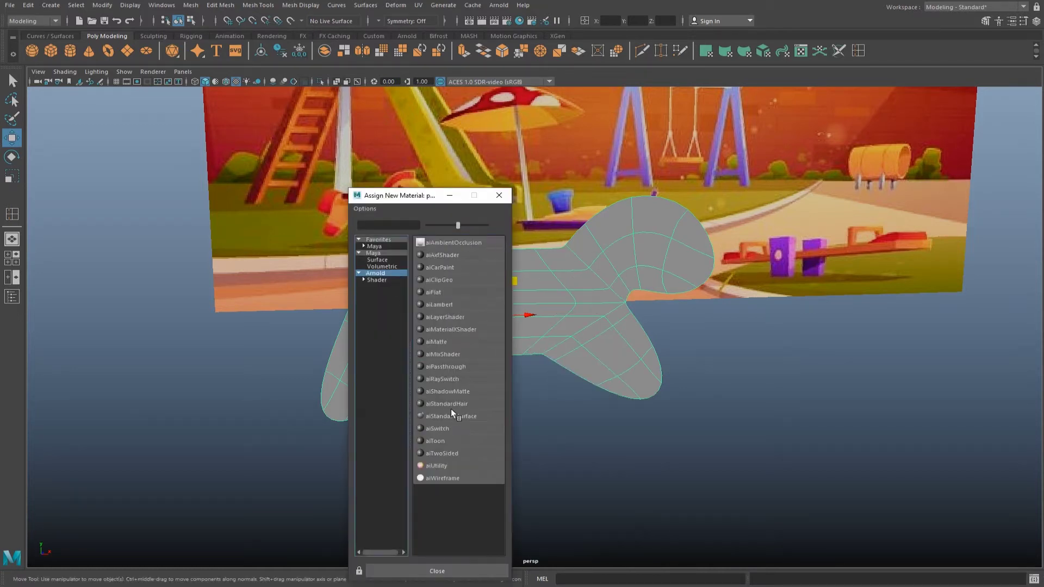
{"action": "left_click", "coordinate": [451, 413]}
{"action": "type", "text": "Horse"}
{"action": "key", "text": "Return"}
{"action": "left_click", "coordinate": [158, 244]}
{"action": "left_click", "coordinate": [93, 223]}
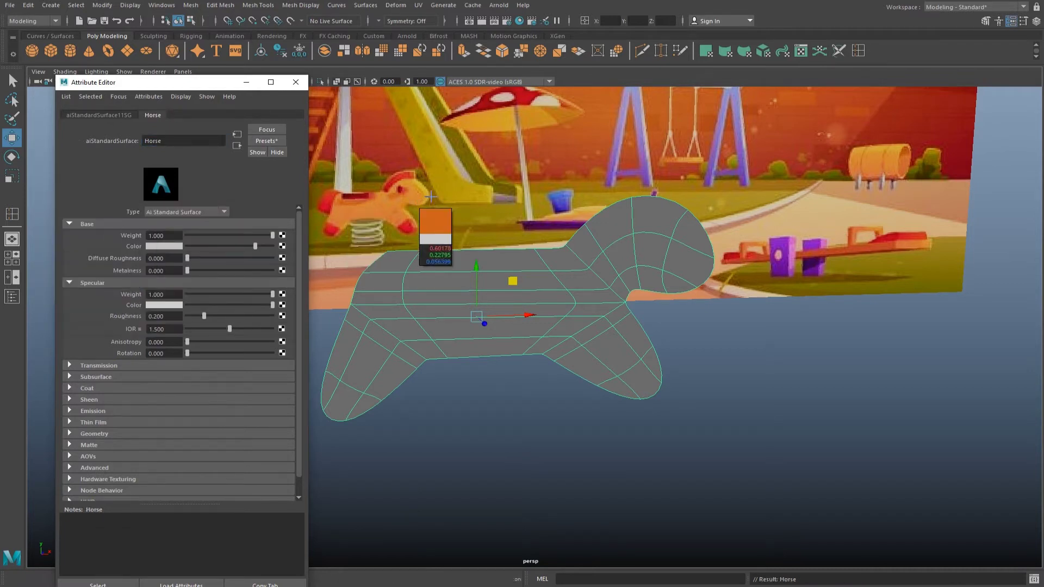
{"action": "left_click", "coordinate": [435, 229]}
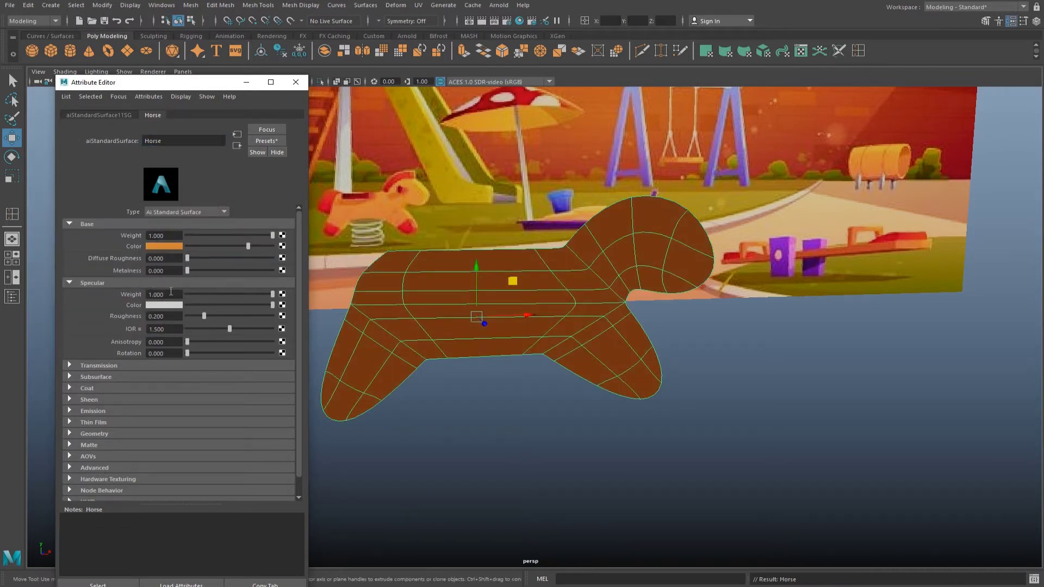
Assign a new standard surface material named Horse_Red to both leg-tip faces.
{"action": "right_click_drag", "start_coordinate": [397, 311], "coordinate": [455, 343]}
{"action": "left_click_drag", "start_coordinate": [362, 436], "coordinate": [396, 398]}
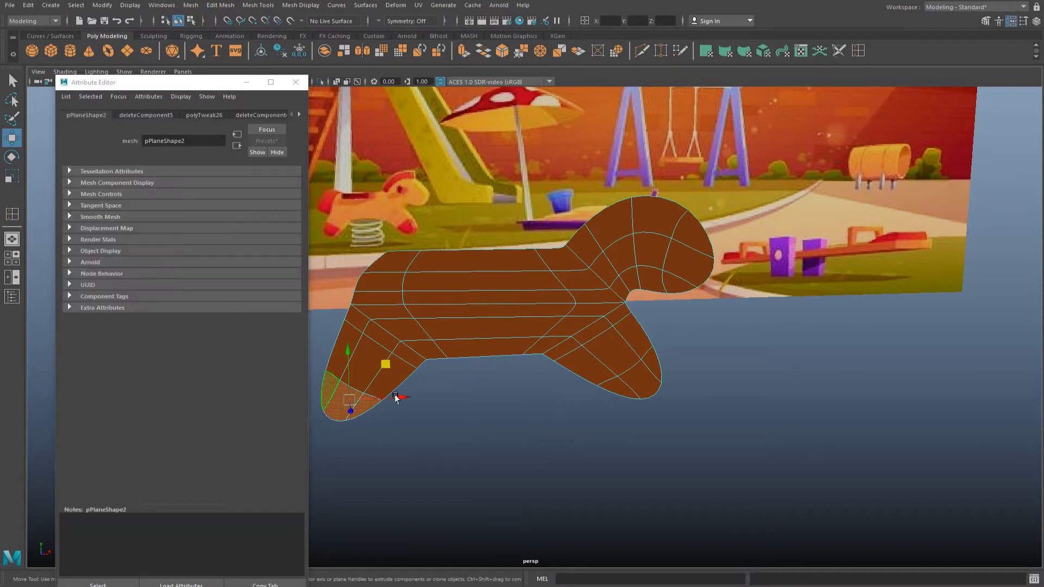
{"action": "left_click_drag", "start_coordinate": [634, 391], "coordinate": [633, 374], "text": "shift"}
{"action": "right_click_drag", "start_coordinate": [608, 352], "coordinate": [609, 576]}
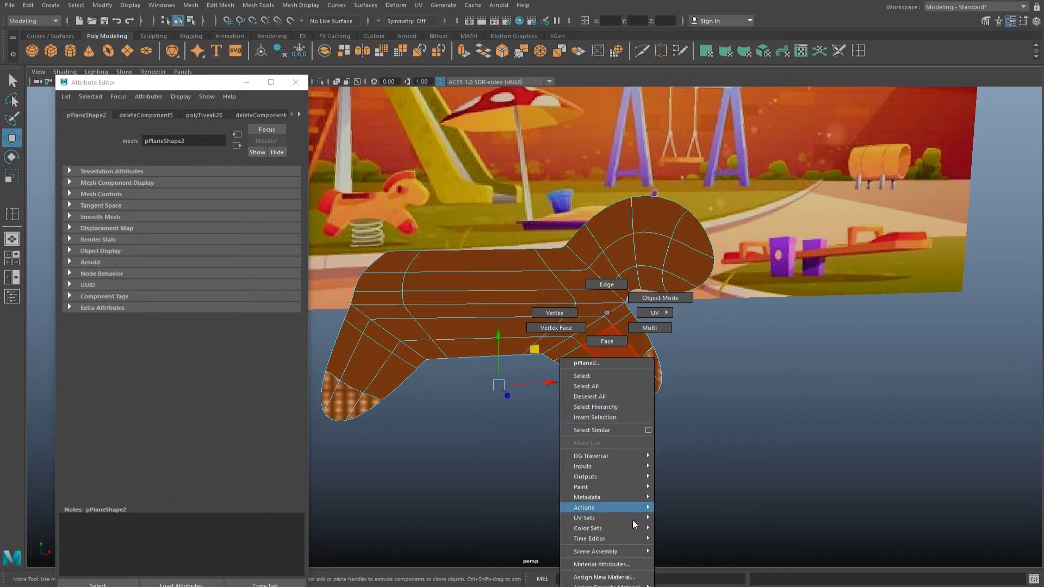
{"action": "left_click", "coordinate": [450, 416]}
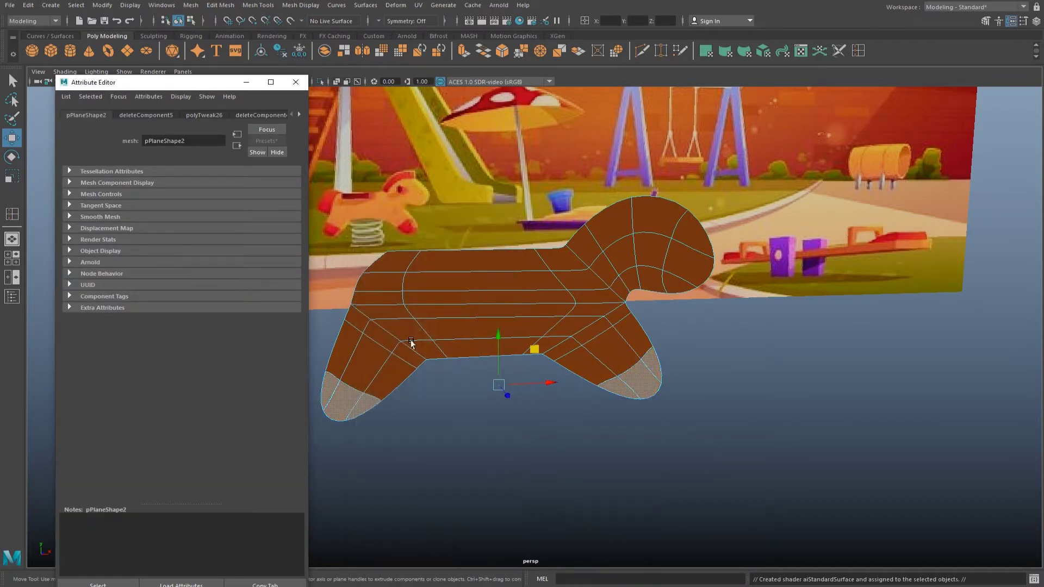
{"action": "left_click_drag", "start_coordinate": [202, 141], "coordinate": [171, 140]}
{"action": "type", "text": "Horse_Red"}
{"action": "key", "text": "Return"}
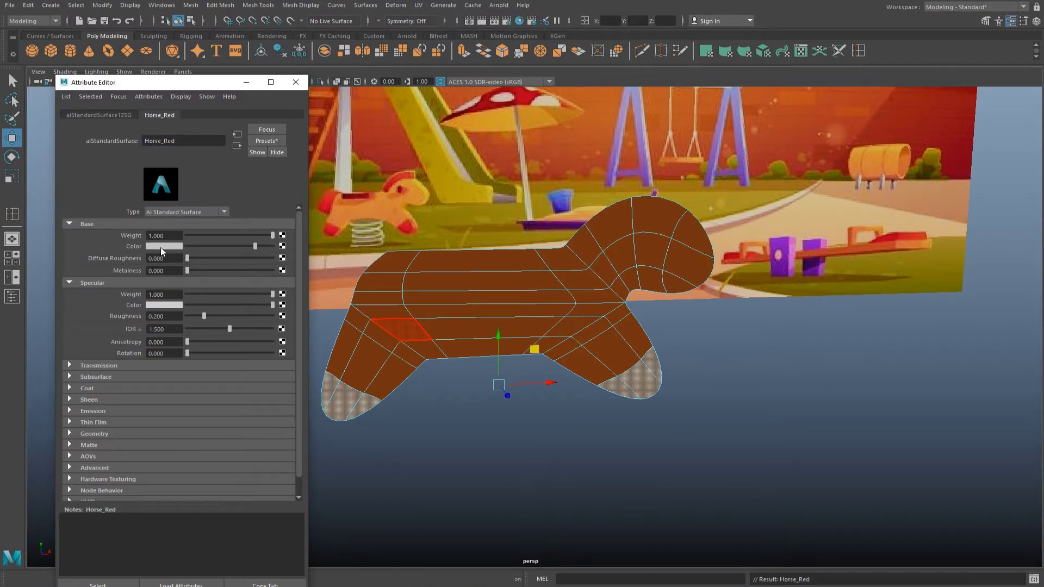
Sample Horse_Red's base colour from the reference horse's red foot.
{"action": "left_click", "coordinate": [161, 247]}
{"action": "left_click", "coordinate": [108, 234]}
{"action": "left_click", "coordinate": [411, 231]}
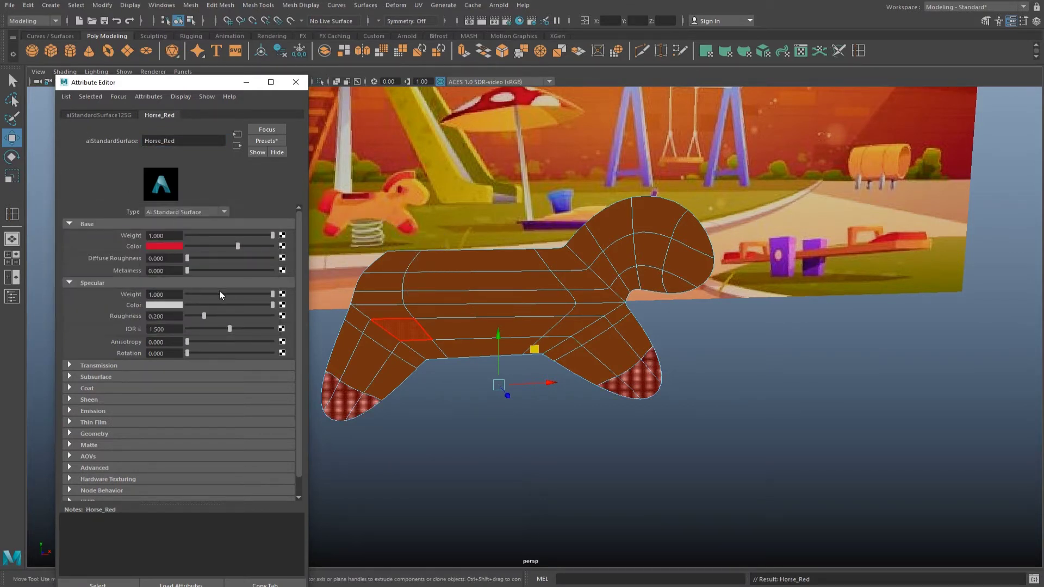
{"action": "left_click", "coordinate": [295, 82]}
{"action": "right_click_drag", "start_coordinate": [478, 275], "coordinate": [475, 396]}
{"action": "left_click", "coordinate": [439, 312]}
{"action": "key", "text": "space"}
{"action": "key", "text": "space"}
In front view, pull the tail's top-left corner up-left and the lower-left edge down.
{"action": "right_click_drag", "start_coordinate": [370, 273], "coordinate": [351, 239]}
{"action": "left_click", "coordinate": [387, 229]}
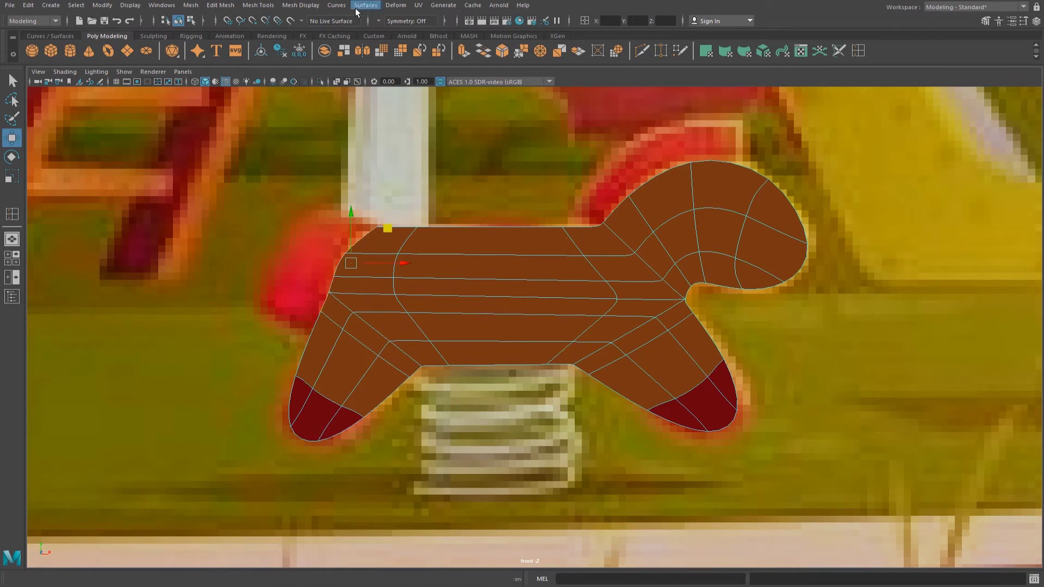
{"action": "left_click", "coordinate": [220, 5]}
{"action": "left_click", "coordinate": [273, 279]}
{"action": "right_click_drag", "start_coordinate": [380, 250], "coordinate": [387, 285]}
{"action": "left_click_drag", "start_coordinate": [385, 289], "coordinate": [289, 234]}
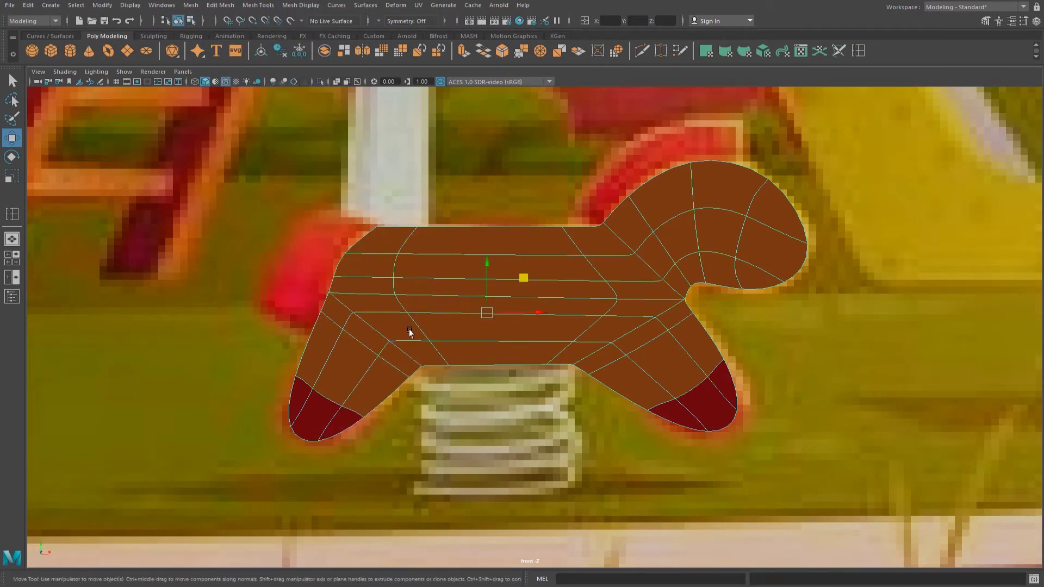
{"action": "left_click", "coordinate": [387, 228]}
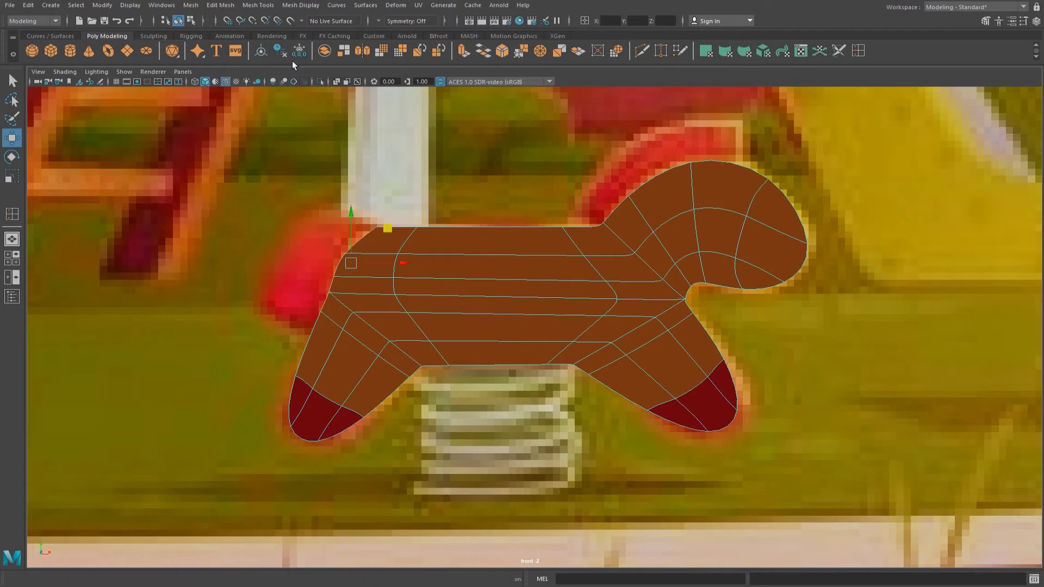
{"action": "middle_click_drag", "start_coordinate": [427, 209], "coordinate": [371, 194]}
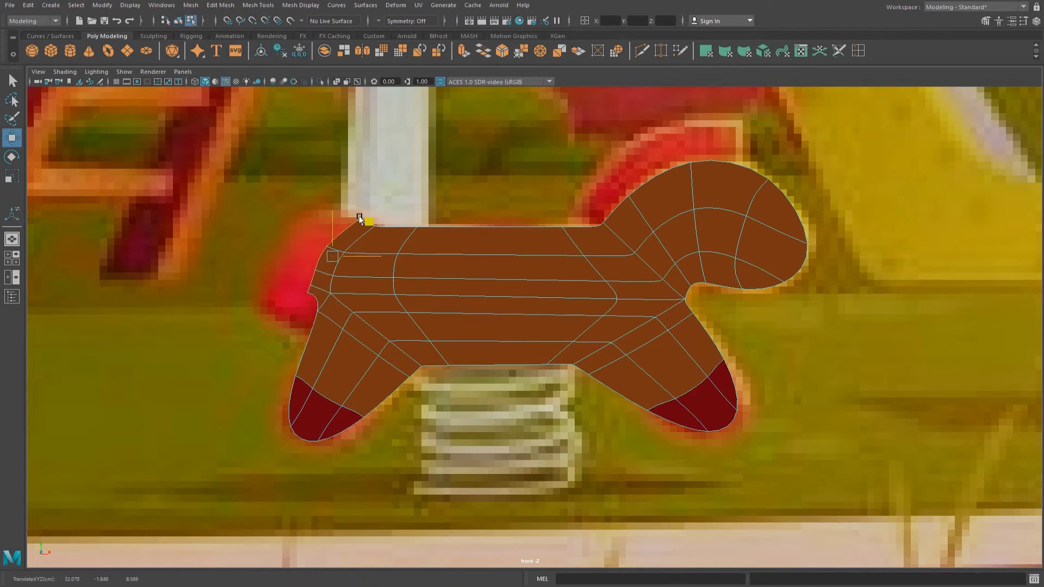
{"action": "key", "text": "1"}
{"action": "left_click", "coordinate": [312, 281]}
{"action": "middle_click_drag", "start_coordinate": [334, 255], "coordinate": [323, 286]}
{"action": "key", "text": "3"}
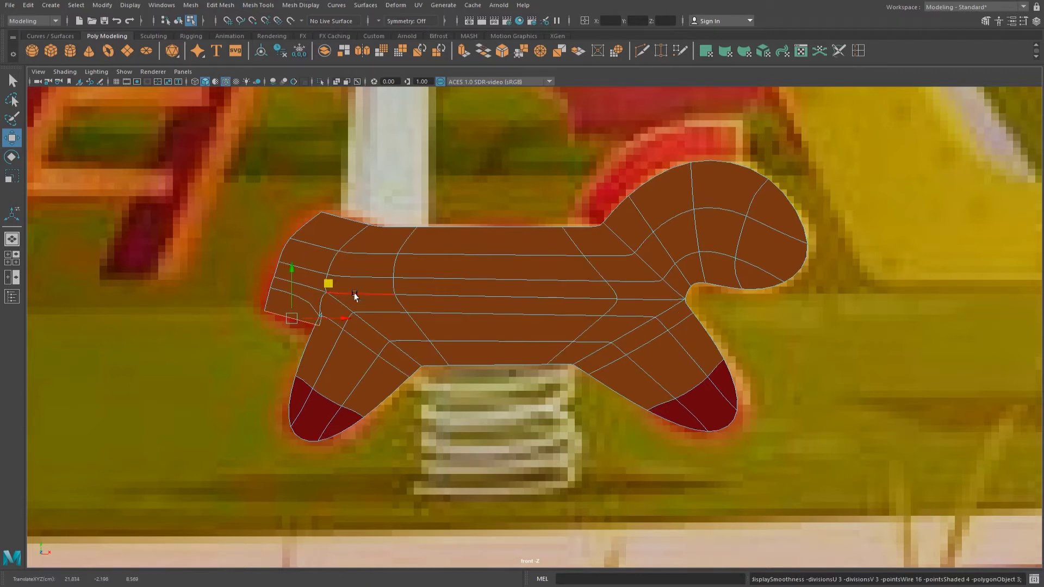
Insert an edge loop across the tail end and adjust the tail vertices.
{"action": "left_click", "coordinate": [857, 51]}
{"action": "left_click", "coordinate": [353, 220]}
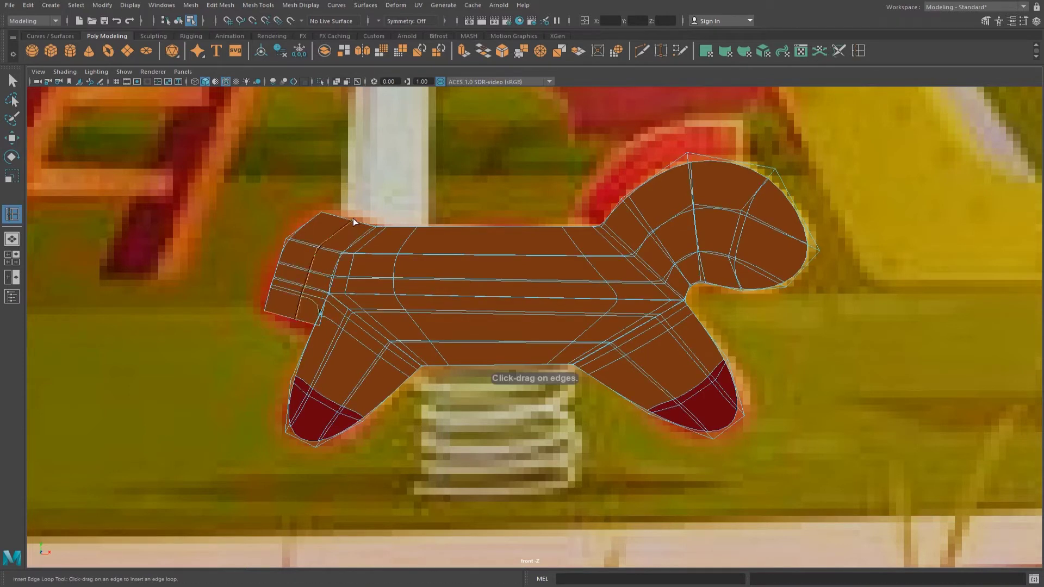
{"action": "key", "text": "1"}
{"action": "key", "text": "w"}
{"action": "left_click", "coordinate": [348, 214]}
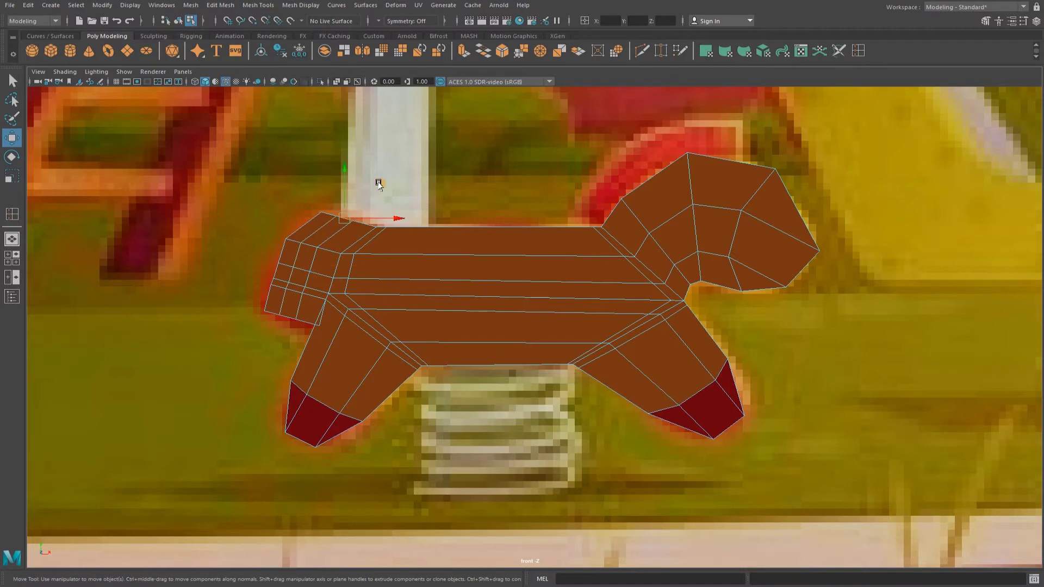
{"action": "key", "text": "3"}
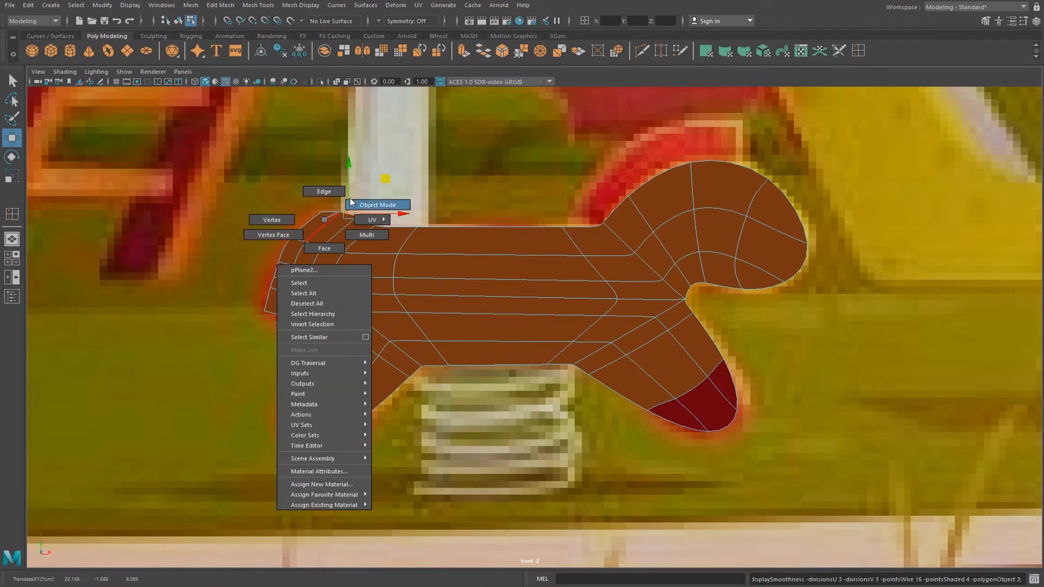
{"action": "right_click_drag", "start_coordinate": [319, 224], "coordinate": [350, 198]}
{"action": "right_click_drag", "start_coordinate": [323, 246], "coordinate": [289, 246]}
{"action": "left_click", "coordinate": [281, 320]}
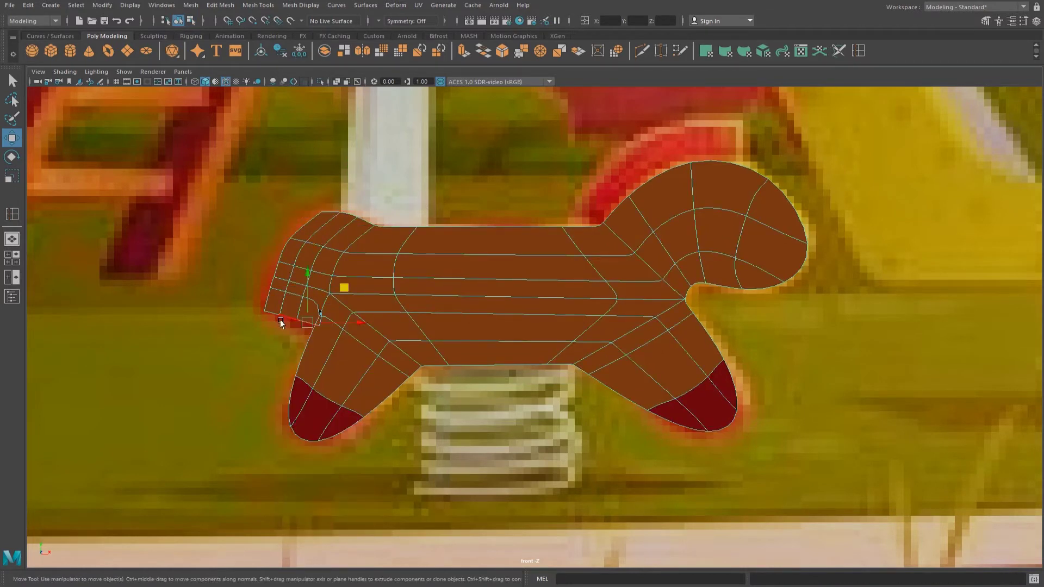
Assign the existing dark red Horse_Red material to the tail's face loop.
{"action": "right_click_drag", "start_coordinate": [334, 252], "coordinate": [326, 268]}
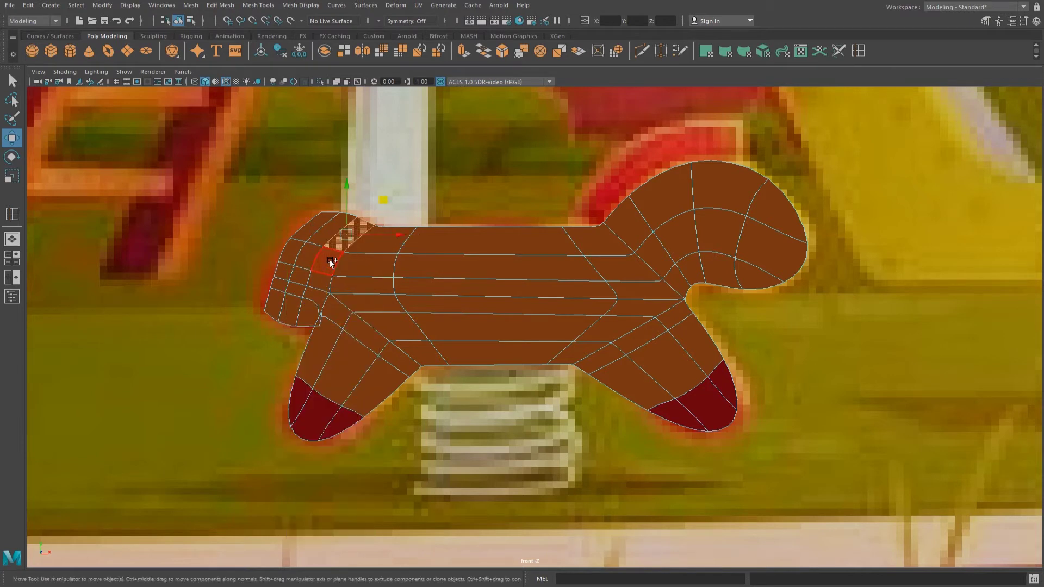
{"action": "double_click", "coordinate": [326, 261]}
{"action": "mouse_move", "coordinate": [334, 231]}
{"action": "right_mouse_down"}
{"action": "mouse_move", "coordinate": [369, 521]}
{"action": "mouse_move", "coordinate": [415, 502]}
{"action": "right_mouse_up"}
{"action": "middle_click_drag", "start_coordinate": [722, 220], "coordinate": [533, 221], "text": "alt"}
Reshape the head by pulling the top-of-head vertex up-left and moving a neck vertex down.
{"action": "right_click", "coordinate": [533, 220]}
{"action": "right_click_drag", "start_coordinate": [533, 222], "coordinate": [515, 215]}
{"action": "double_click", "coordinate": [509, 216]}
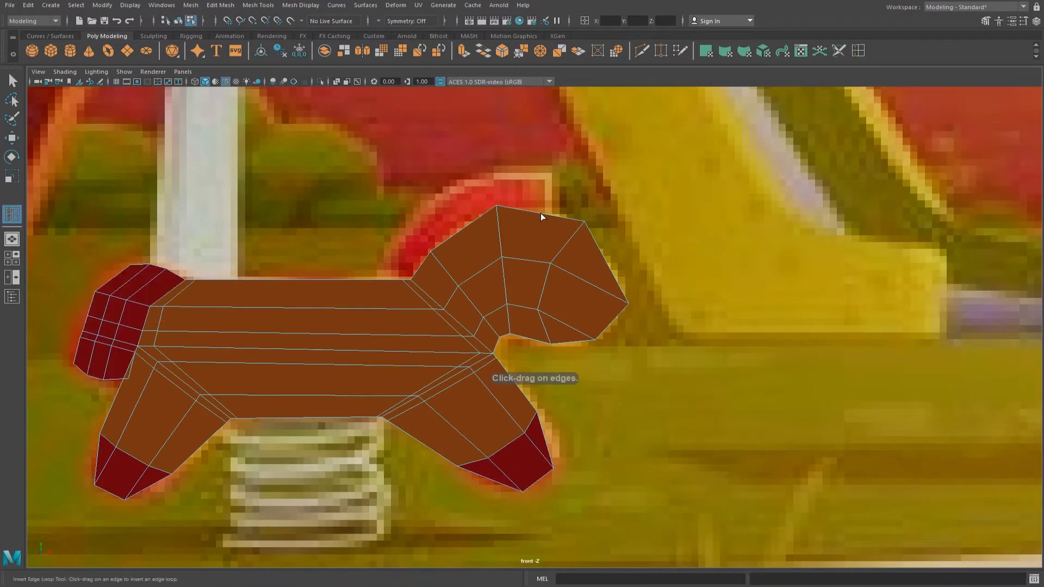
{"action": "right_click", "coordinate": [515, 228]}
{"action": "right_click_drag", "start_coordinate": [515, 231], "coordinate": [462, 227]}
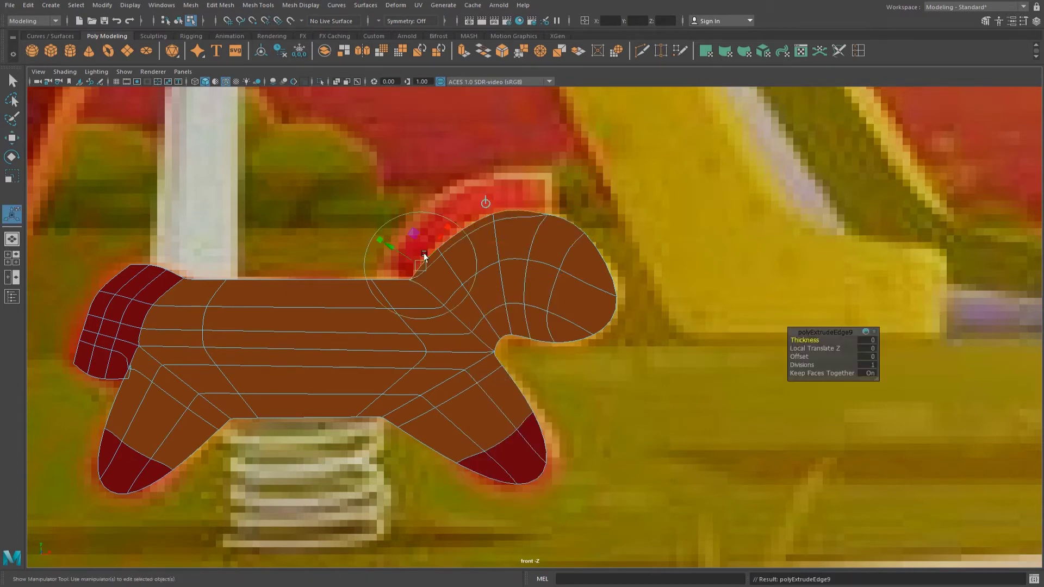
{"action": "middle_click_drag", "start_coordinate": [509, 210], "coordinate": [492, 183]}
{"action": "right_click_drag", "start_coordinate": [424, 224], "coordinate": [372, 242]}
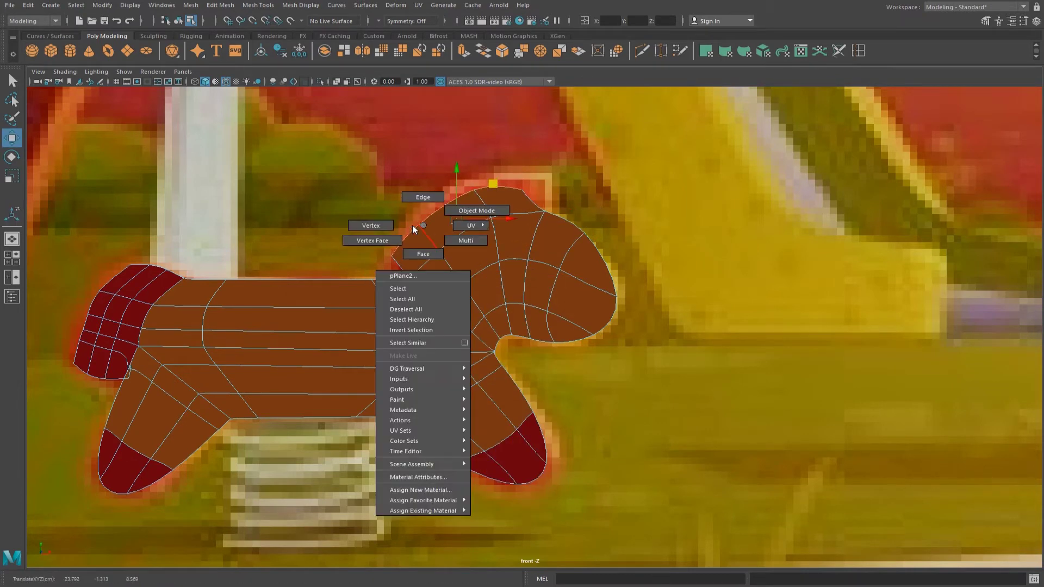
{"action": "left_click", "coordinate": [390, 254]}
{"action": "middle_click_drag", "start_coordinate": [424, 226], "coordinate": [422, 240]}
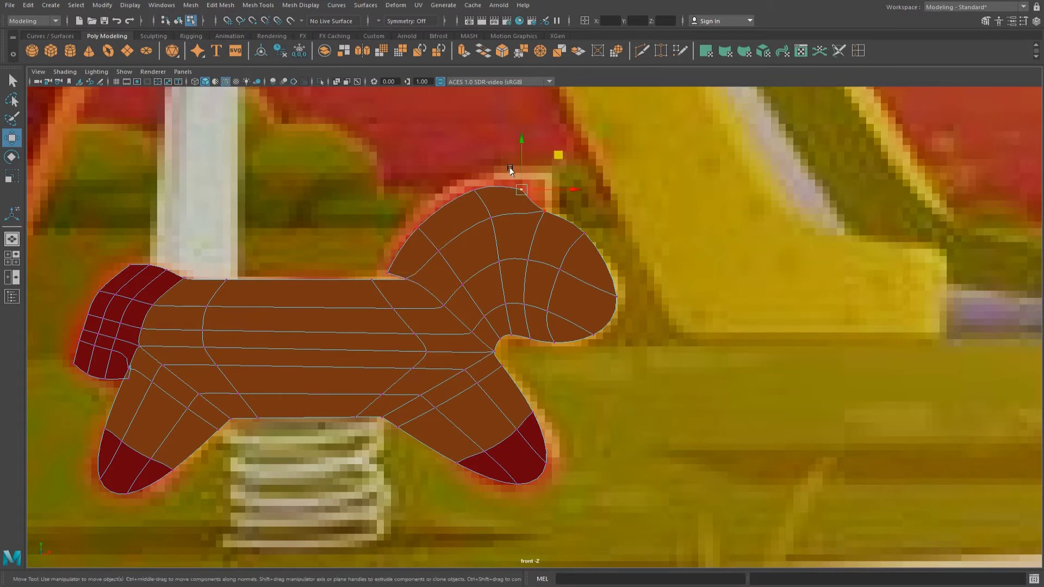
Colour the mane faces along the head top and neck with dark red Horse_Red.
{"action": "right_click", "coordinate": [472, 208]}
{"action": "left_click", "coordinate": [472, 236]}
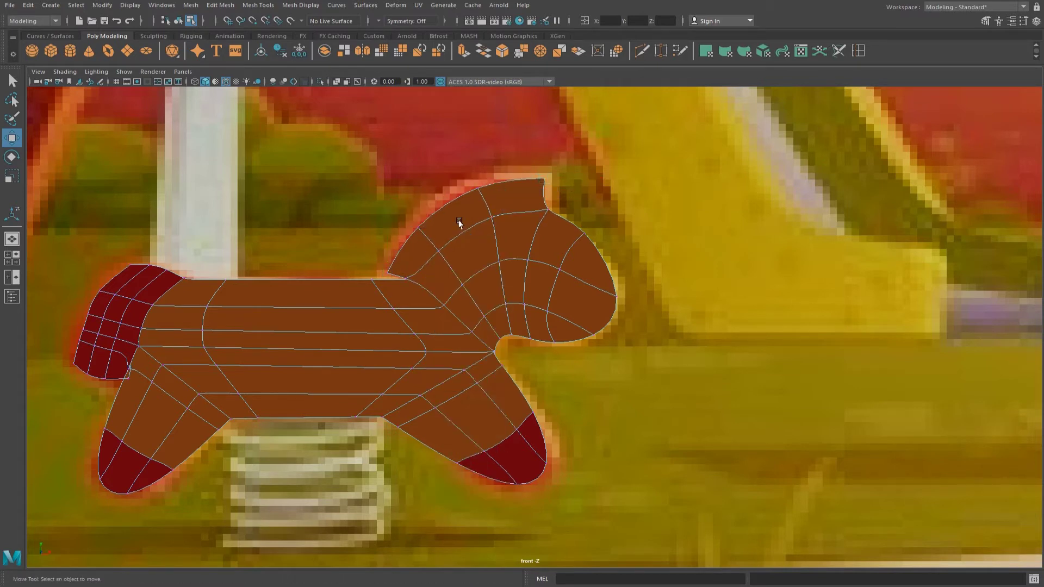
{"action": "left_click", "coordinate": [514, 193]}
{"action": "left_click", "coordinate": [445, 229], "text": "shift"}
{"action": "right_click_drag", "start_coordinate": [438, 242], "coordinate": [475, 533]}
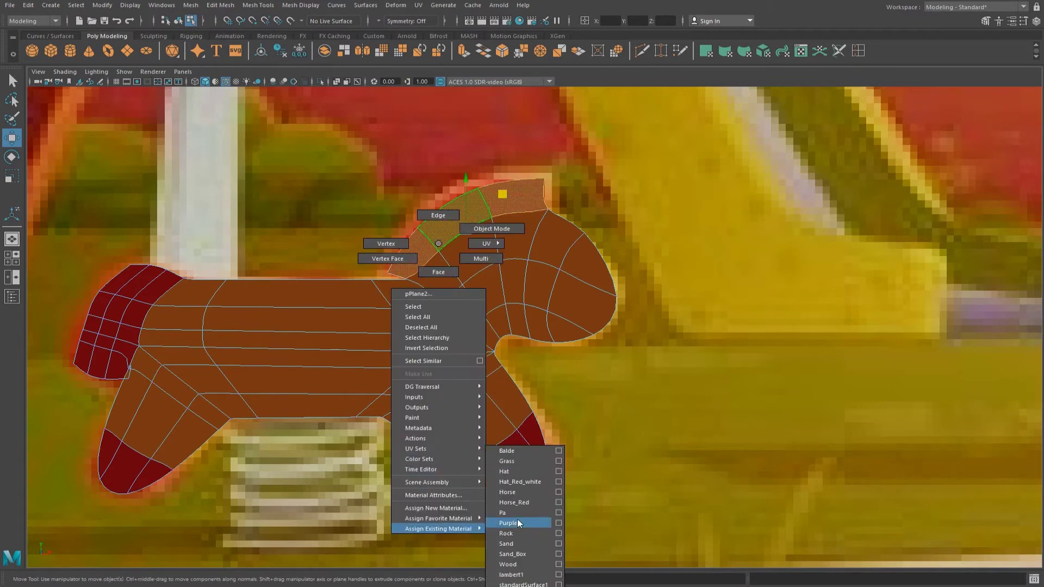
{"action": "left_click", "coordinate": [560, 523]}
{"action": "key", "text": "space"}
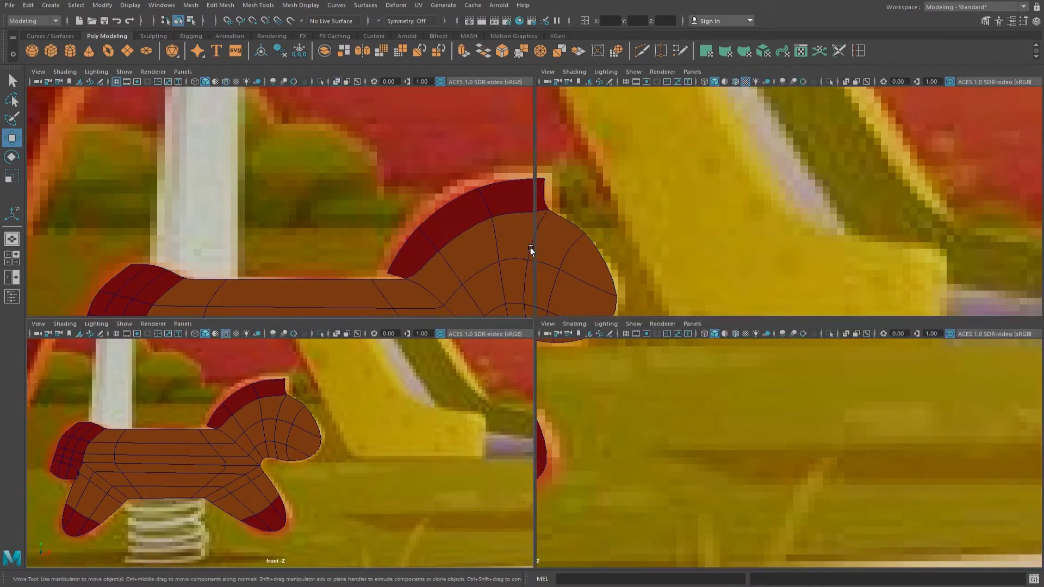
Extrude the horse's faces with a Local Translate Z depth of 0.14.
{"action": "key", "text": "space"}
{"action": "left_click_drag", "start_coordinate": [596, 233], "coordinate": [516, 348], "text": "alt"}
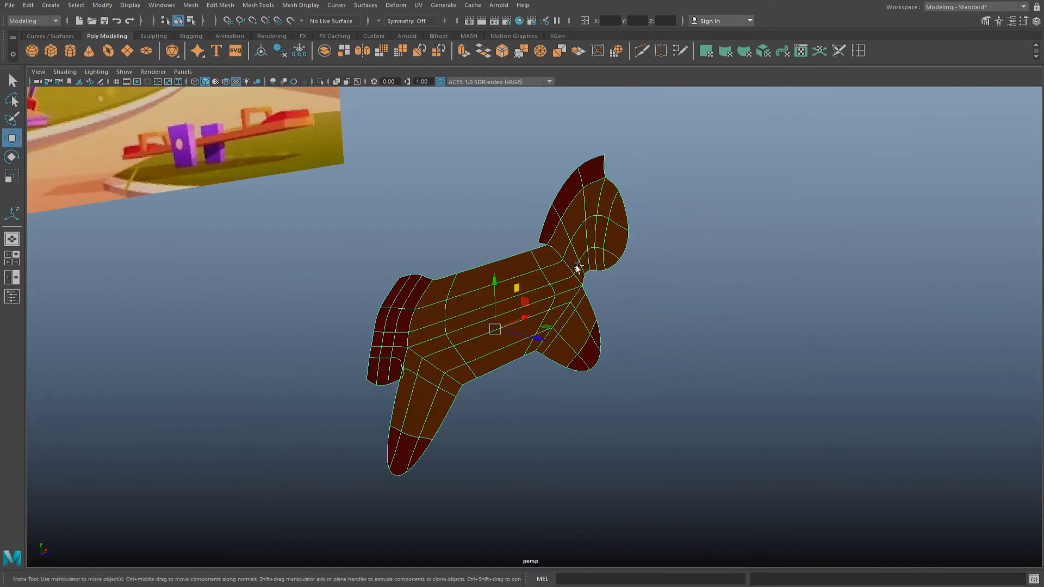
{"action": "key", "text": "ctrl+e"}
{"action": "left_click_drag", "start_coordinate": [492, 387], "coordinate": [498, 392]}
{"action": "mouse_move", "coordinate": [646, 291]}
{"action": "left_mouse_down", "text": "alt"}
{"action": "mouse_move", "coordinate": [552, 273]}
{"action": "mouse_move", "coordinate": [640, 303]}
{"action": "mouse_move", "coordinate": [542, 344]}
{"action": "mouse_move", "coordinate": [515, 425]}
{"action": "mouse_move", "coordinate": [508, 420]}
{"action": "left_mouse_up", "text": "alt"}
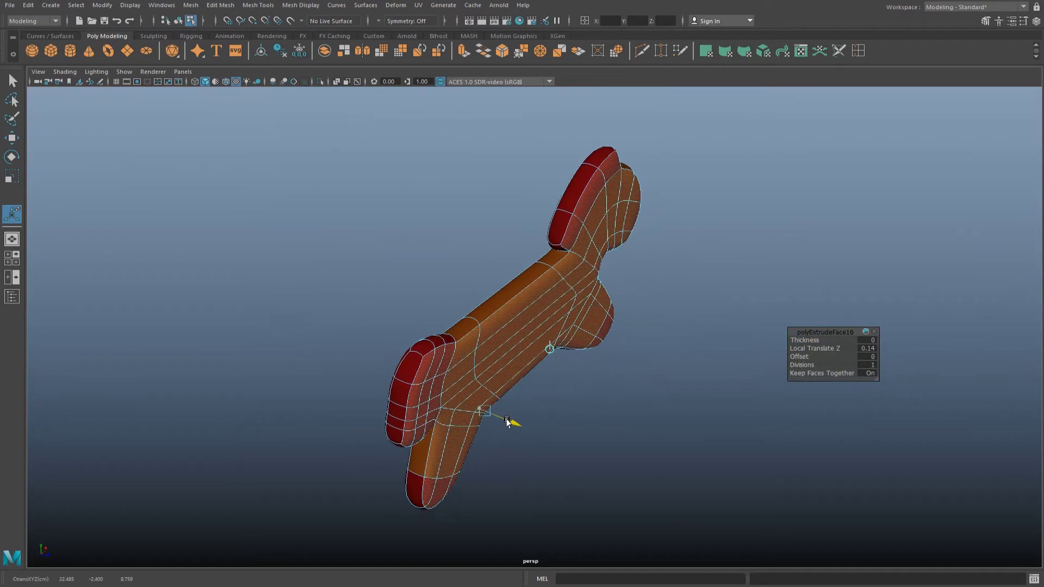
{"action": "left_click", "coordinate": [614, 326]}
{"action": "right_click_drag", "start_coordinate": [524, 269], "coordinate": [543, 256]}
{"action": "left_click_drag", "start_coordinate": [544, 256], "coordinate": [631, 215], "text": "alt"}
Inspect the thickened horse from several angles in cage and smooth preview.
{"action": "key", "text": "1"}
{"action": "scroll", "coordinate": [586, 267], "scroll_direction": "up", "scroll_amount": 3}
{"action": "right_click_drag", "start_coordinate": [585, 266], "coordinate": [569, 295], "text": "shift"}
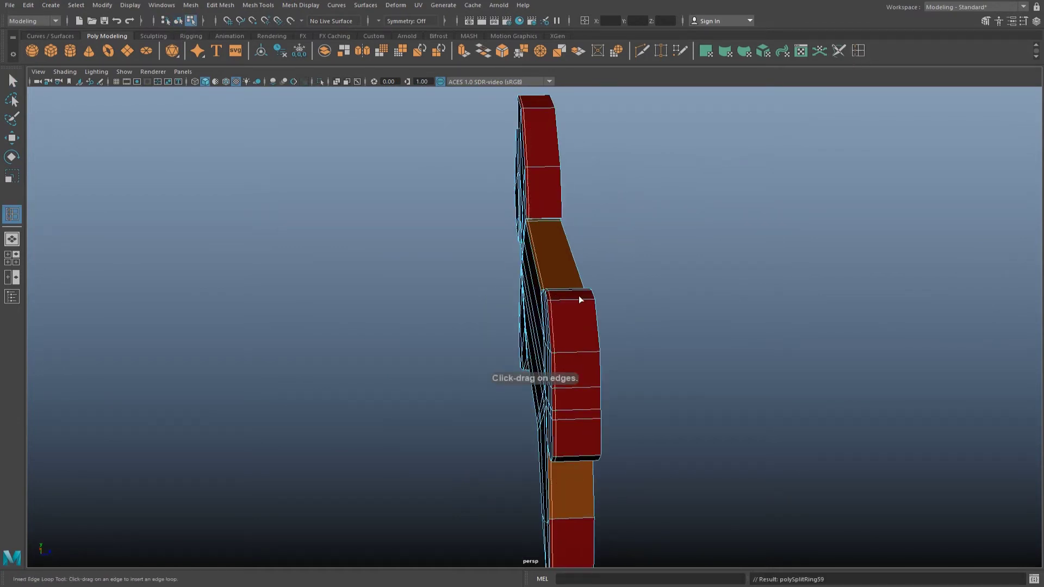
{"action": "key", "text": "w"}
{"action": "left_click_drag", "start_coordinate": [590, 298], "coordinate": [540, 250], "text": "alt"}
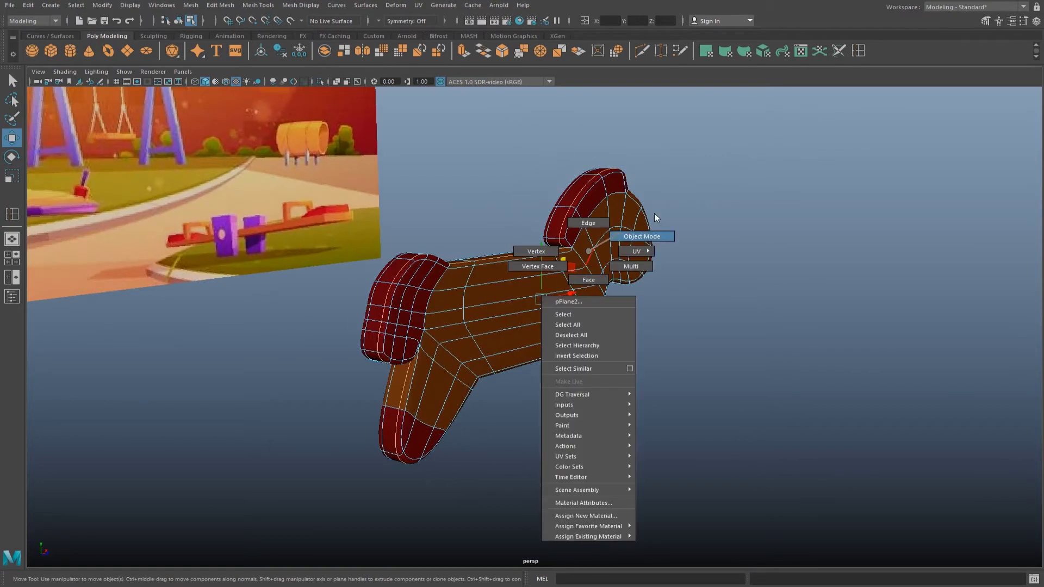
{"action": "right_click_drag", "start_coordinate": [540, 250], "coordinate": [654, 213]}
{"action": "key", "text": "3"}
{"action": "left_click_drag", "start_coordinate": [654, 213], "coordinate": [562, 230], "text": "alt"}
{"action": "scroll", "coordinate": [561, 230], "scroll_direction": "down", "scroll_amount": 2}
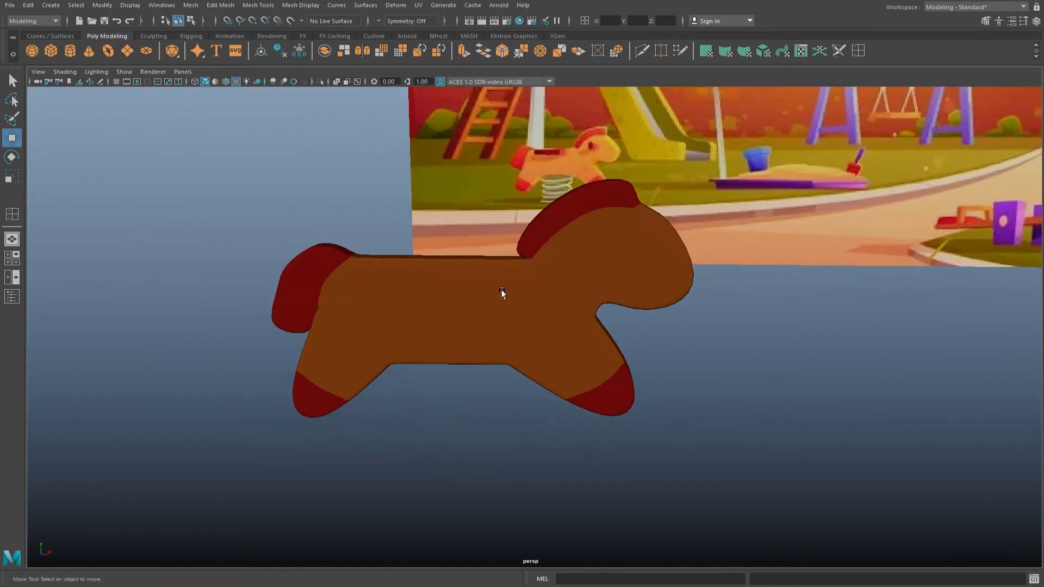
{"action": "left_click_drag", "start_coordinate": [501, 291], "coordinate": [555, 256], "text": "alt"}
{"action": "left_click", "coordinate": [543, 245]}
{"action": "key", "text": "1"}
{"action": "right_click_drag", "start_coordinate": [543, 245], "coordinate": [873, 56], "text": "alt"}
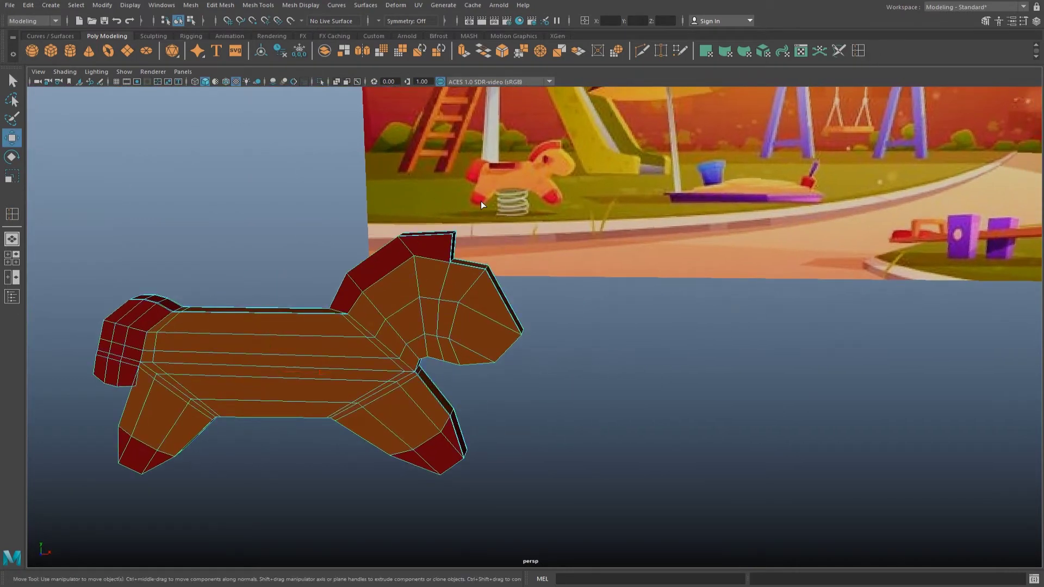
{"action": "scroll", "coordinate": [520, 191], "scroll_direction": "up", "scroll_amount": 3}
Insert two extra edge loops across the horse's neck.
{"action": "right_click_drag", "start_coordinate": [520, 192], "coordinate": [420, 226], "text": "shift"}
{"action": "left_click", "coordinate": [408, 227]}
{"action": "key", "text": "3"}
{"action": "key", "text": "w"}
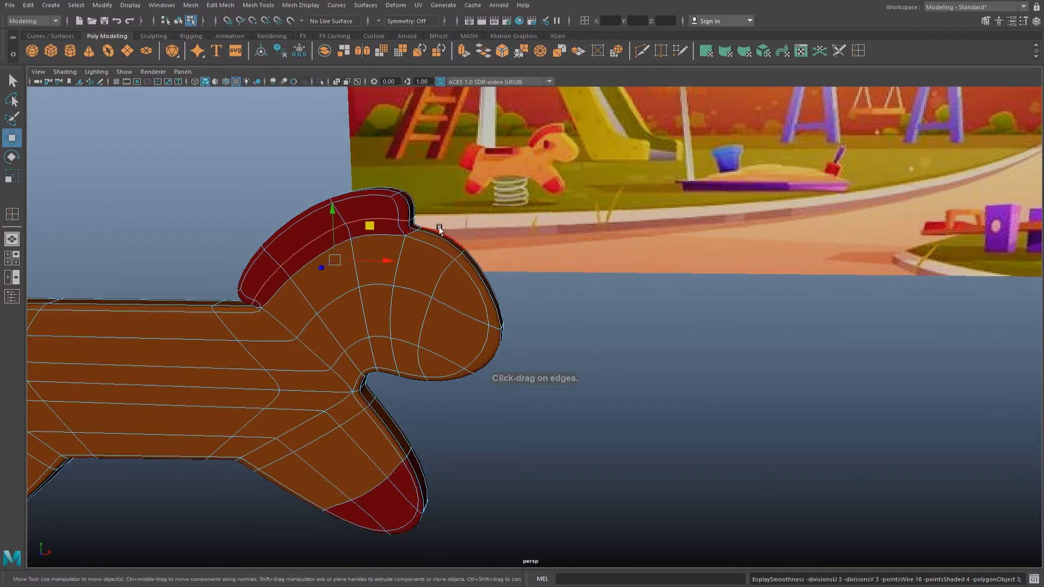
{"action": "key", "text": "g"}
{"action": "key", "text": "1"}
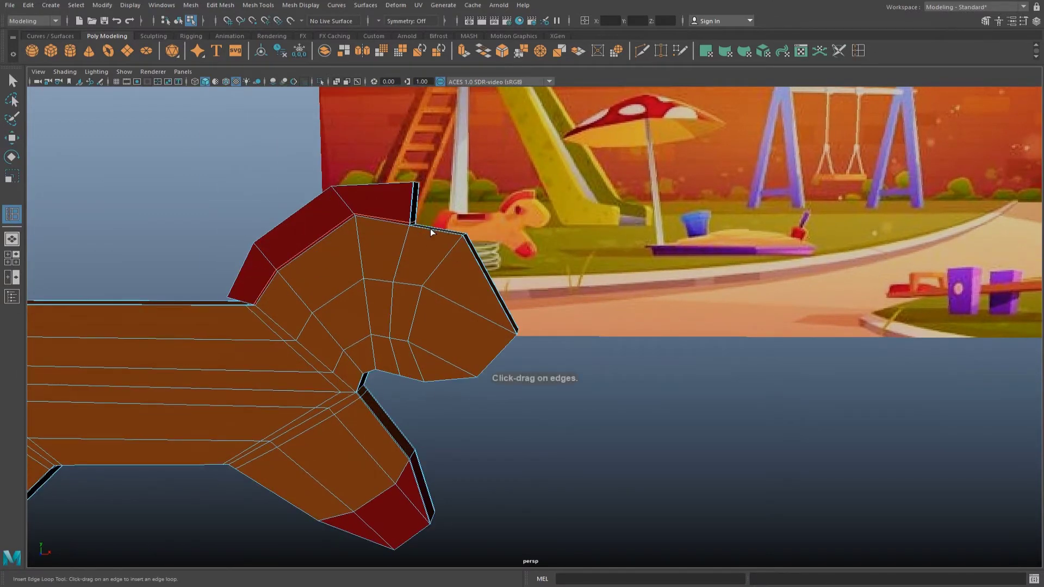
{"action": "left_click", "coordinate": [411, 232]}
{"action": "key", "text": "3"}
{"action": "right_click_drag", "start_coordinate": [402, 239], "coordinate": [397, 216]}
{"action": "scroll", "coordinate": [437, 283], "scroll_direction": "down", "scroll_amount": 5}
{"action": "key", "text": "w"}
Orbit around the horse and behind the wall, undoing the cylinder's accidental move.
{"action": "left_click_drag", "start_coordinate": [437, 284], "coordinate": [464, 293], "text": "alt"}
{"action": "scroll", "coordinate": [462, 293], "scroll_direction": "up", "scroll_amount": 3}
{"action": "scroll", "coordinate": [473, 342], "scroll_direction": "down", "scroll_amount": 3}
{"action": "left_click_drag", "start_coordinate": [473, 342], "coordinate": [454, 330], "text": "alt"}
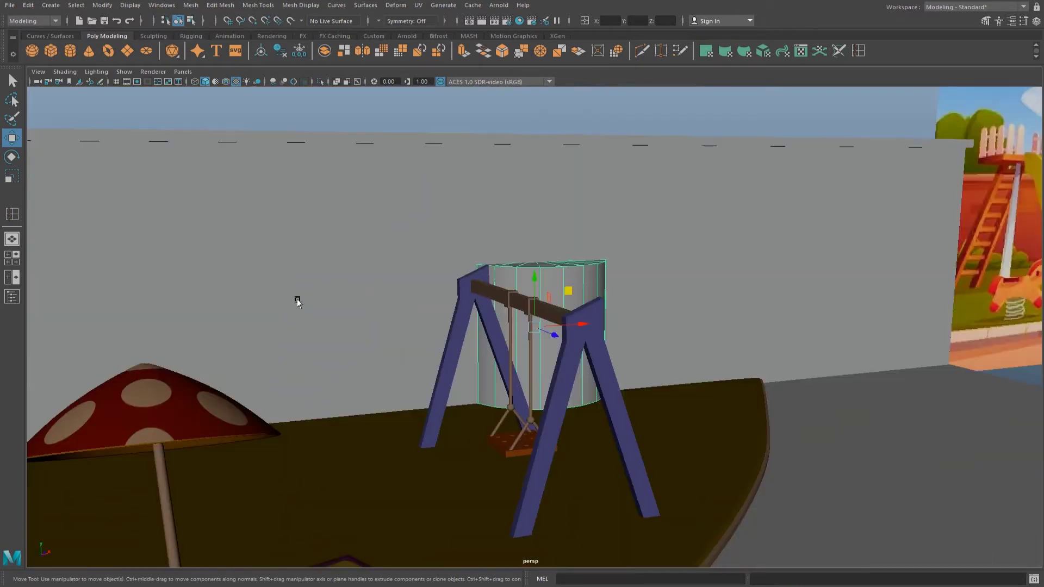
{"action": "left_click_drag", "start_coordinate": [295, 299], "coordinate": [524, 314], "text": "alt"}
{"action": "key", "text": "ctrl+z"}
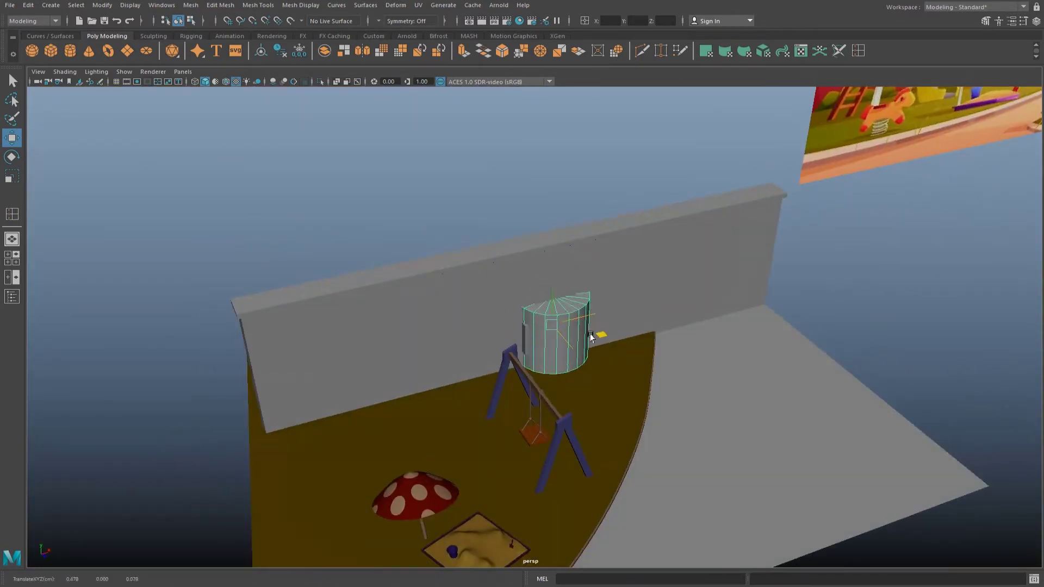
Move the cylinder over to the rocking horse and shrink it to about a third.
{"action": "key", "text": "ctrl+z"}
{"action": "key", "text": "ctrl+z"}
{"action": "key", "text": "ctrl+z"}
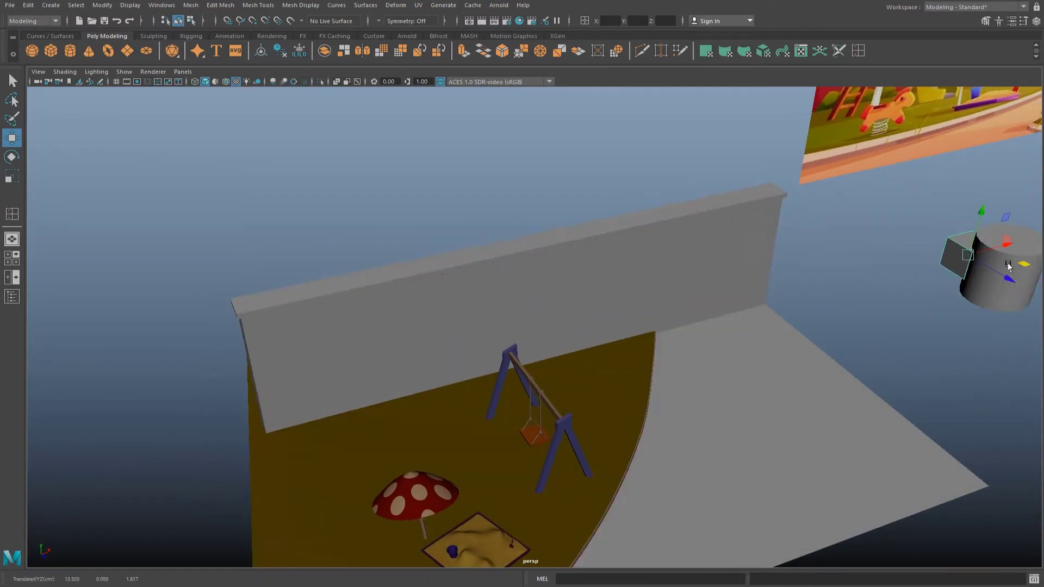
{"action": "key", "text": "f"}
{"action": "left_click_drag", "start_coordinate": [482, 349], "coordinate": [341, 240]}
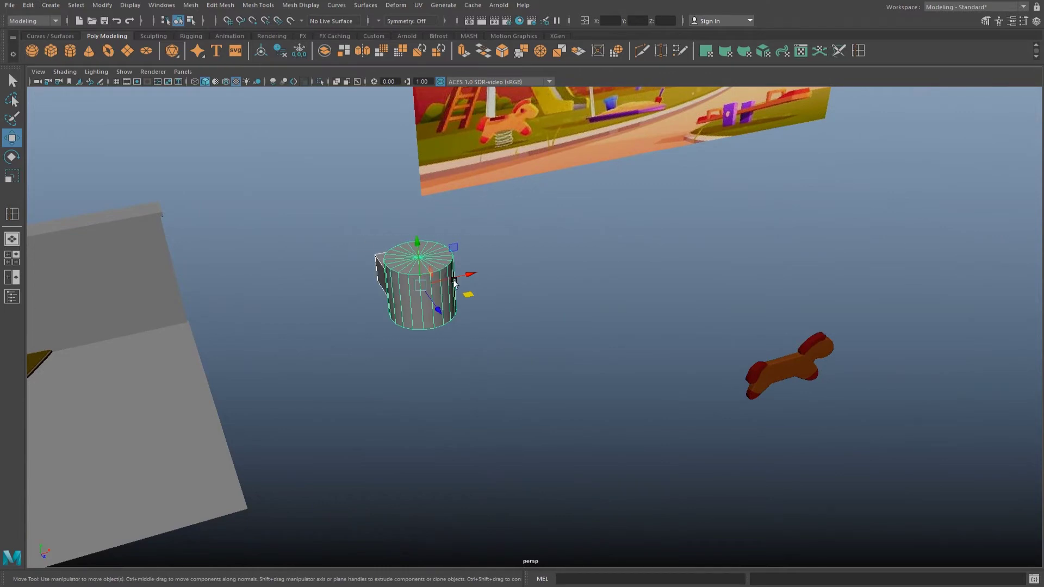
{"action": "left_click_drag", "start_coordinate": [470, 301], "coordinate": [912, 391]}
{"action": "key", "text": "r"}
{"action": "left_click_drag", "start_coordinate": [816, 370], "coordinate": [760, 354]}
{"action": "key", "text": "f"}
{"action": "mouse_move", "coordinate": [699, 314]}
{"action": "left_mouse_down", "text": "alt"}
{"action": "mouse_move", "coordinate": [666, 406]}
{"action": "mouse_move", "coordinate": [538, 364]}
{"action": "left_mouse_up", "text": "alt"}
{"action": "key", "text": "w"}
{"action": "mouse_move", "coordinate": [587, 333]}
{"action": "left_mouse_down"}
{"action": "mouse_move", "coordinate": [930, 477]}
{"action": "mouse_move", "coordinate": [679, 413]}
{"action": "left_mouse_up"}
In front view, set the cylinder's Rotate X to 90 in the Channel Box.
{"action": "key", "text": "space"}
{"action": "key", "text": "space"}
{"action": "key", "text": "f"}
{"action": "scroll", "coordinate": [508, 321], "scroll_direction": "down", "scroll_amount": 5}
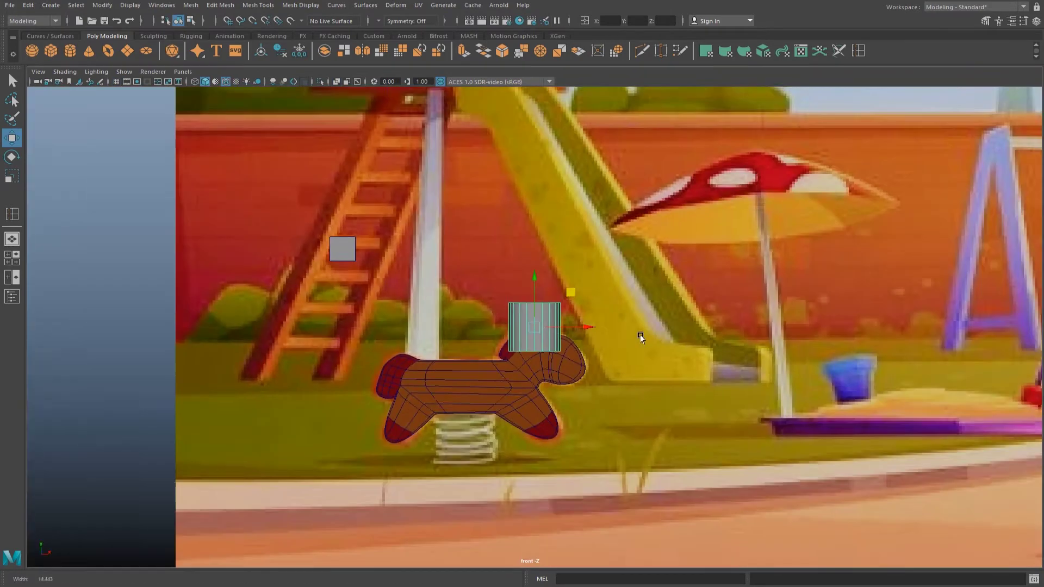
{"action": "key", "text": "e"}
{"action": "left_click", "coordinate": [1034, 21]}
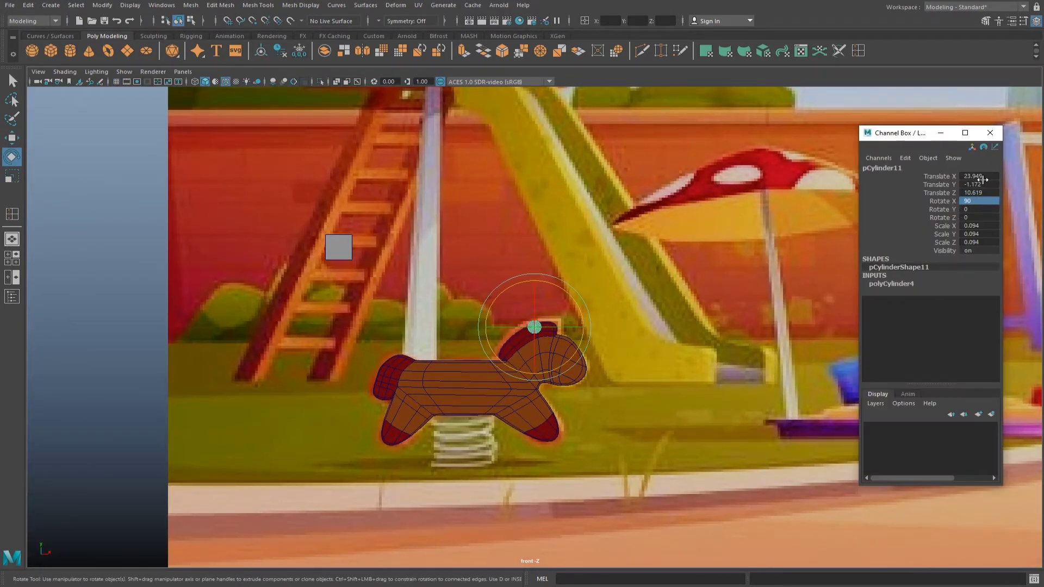
{"action": "key", "text": "w"}
{"action": "scroll", "coordinate": [569, 313], "scroll_direction": "up", "scroll_amount": 2}
{"action": "key", "text": "r"}
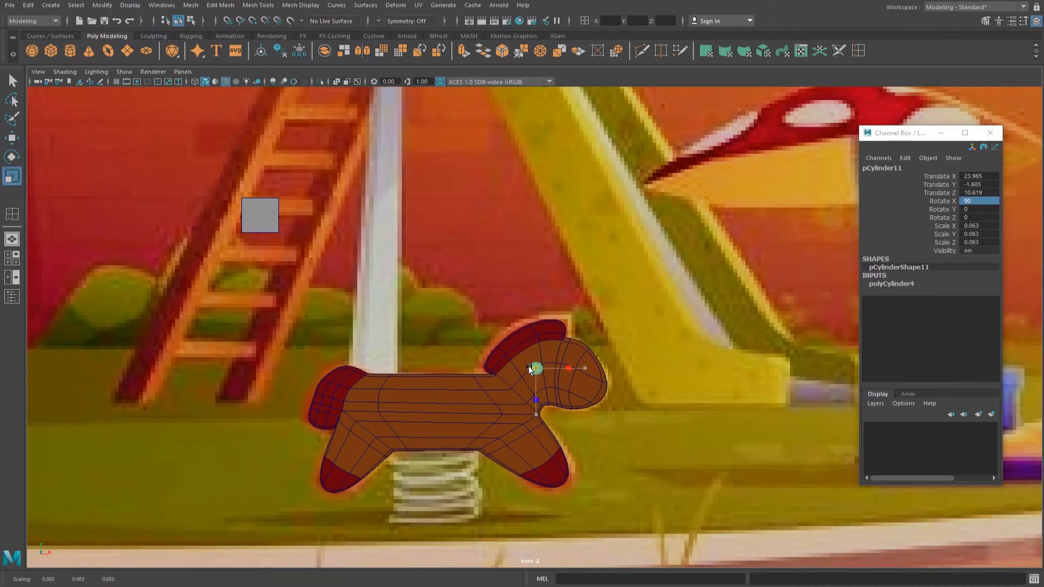
{"action": "key", "text": "space"}
{"action": "key", "text": "space"}
{"action": "key", "text": "w"}
Slide the rod into the horse's head, stretch it lengthwise, and assign the Pa material.
{"action": "mouse_move", "coordinate": [664, 389]}
{"action": "left_mouse_down"}
{"action": "mouse_move", "coordinate": [462, 343]}
{"action": "mouse_move", "coordinate": [641, 363]}
{"action": "left_mouse_up"}
{"action": "key", "text": "r"}
{"action": "left_click_drag", "start_coordinate": [641, 363], "coordinate": [571, 291], "text": "alt"}
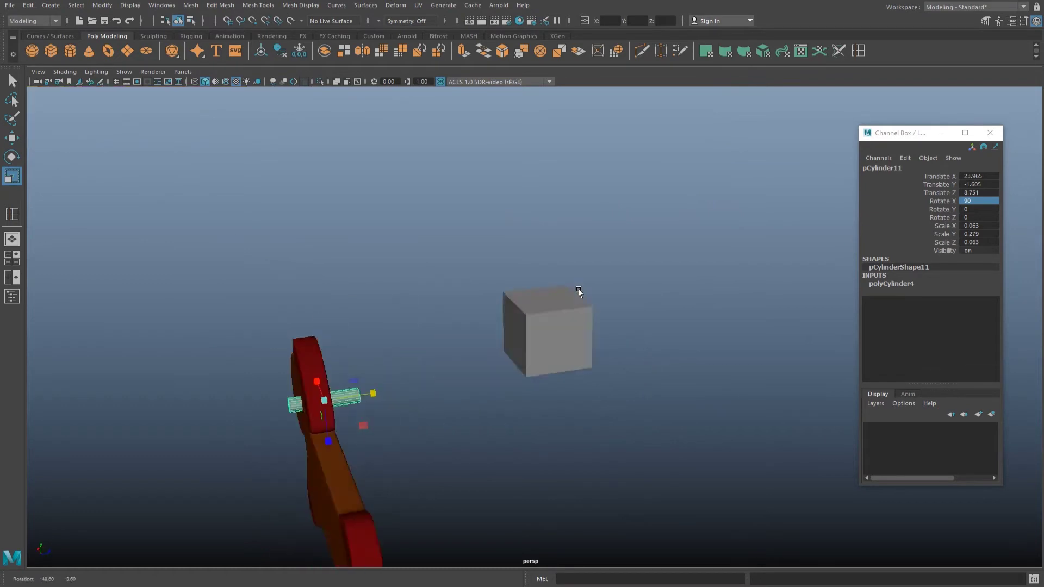
{"action": "mouse_move", "coordinate": [375, 378]}
{"action": "left_mouse_down"}
{"action": "mouse_move", "coordinate": [405, 375]}
{"action": "mouse_move", "coordinate": [510, 313]}
{"action": "left_mouse_up"}
{"action": "right_click_drag", "start_coordinate": [510, 313], "coordinate": [510, 396]}
{"action": "mouse_move", "coordinate": [510, 583]}
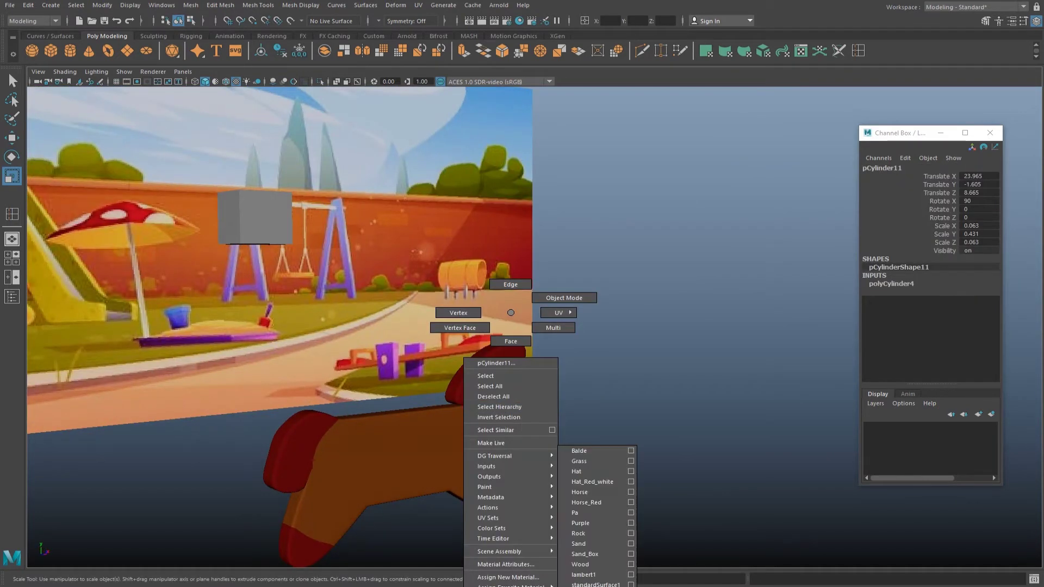
{"action": "left_click", "coordinate": [593, 511]}
Insert six edge loops near both ends of the head handle.
{"action": "mouse_move", "coordinate": [593, 511]}
{"action": "left_mouse_down", "text": "alt"}
{"action": "mouse_move", "coordinate": [595, 424]}
{"action": "mouse_move", "coordinate": [549, 343]}
{"action": "left_mouse_up", "text": "alt"}
{"action": "key", "text": "f"}
{"action": "left_click", "coordinate": [858, 51]}
{"action": "mouse_move", "coordinate": [760, 163]}
{"action": "left_mouse_down", "text": "alt"}
{"action": "mouse_move", "coordinate": [627, 262]}
{"action": "mouse_move", "coordinate": [643, 325]}
{"action": "left_mouse_up", "text": "alt"}
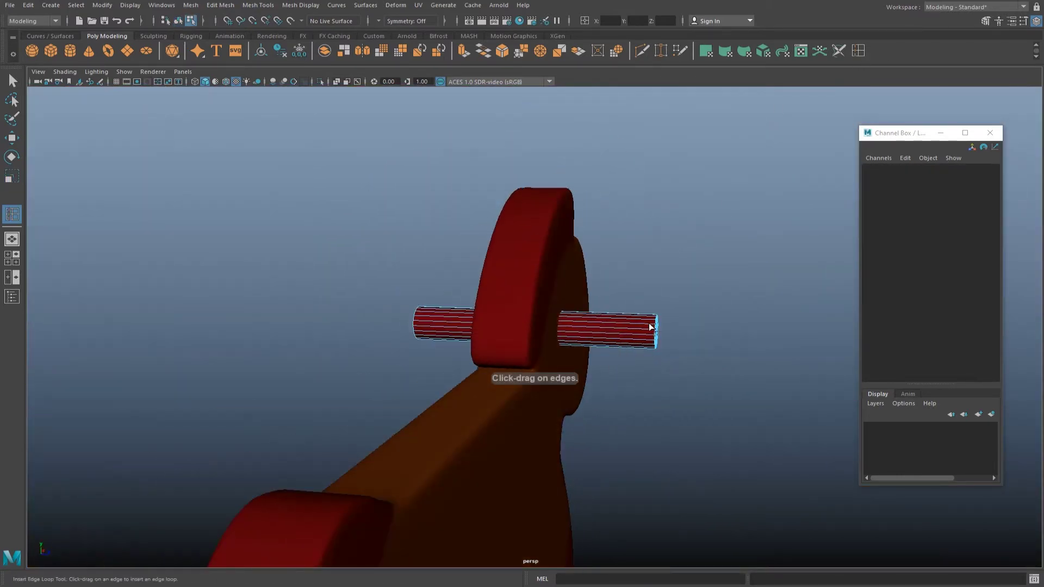
{"action": "left_click", "coordinate": [644, 326]}
{"action": "left_click", "coordinate": [644, 326]}
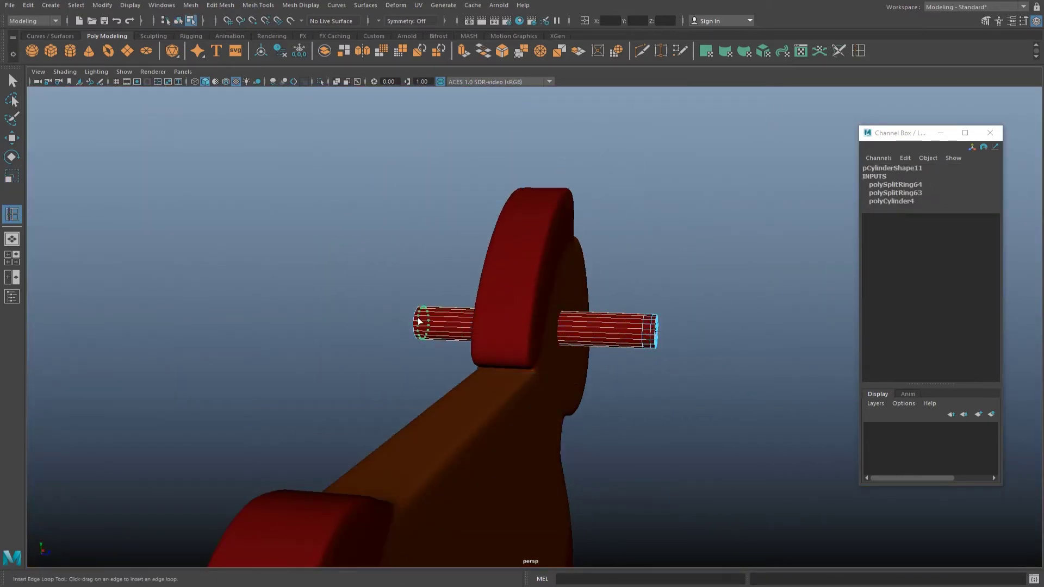
{"action": "left_click", "coordinate": [430, 318]}
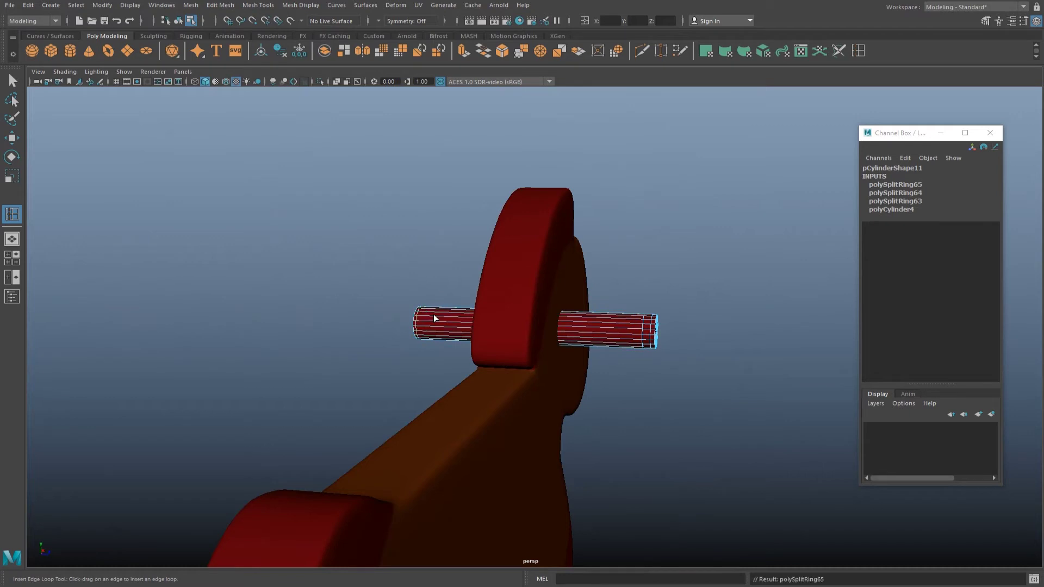
{"action": "left_click", "coordinate": [468, 312]}
{"action": "left_click_drag", "start_coordinate": [535, 315], "coordinate": [582, 319]}
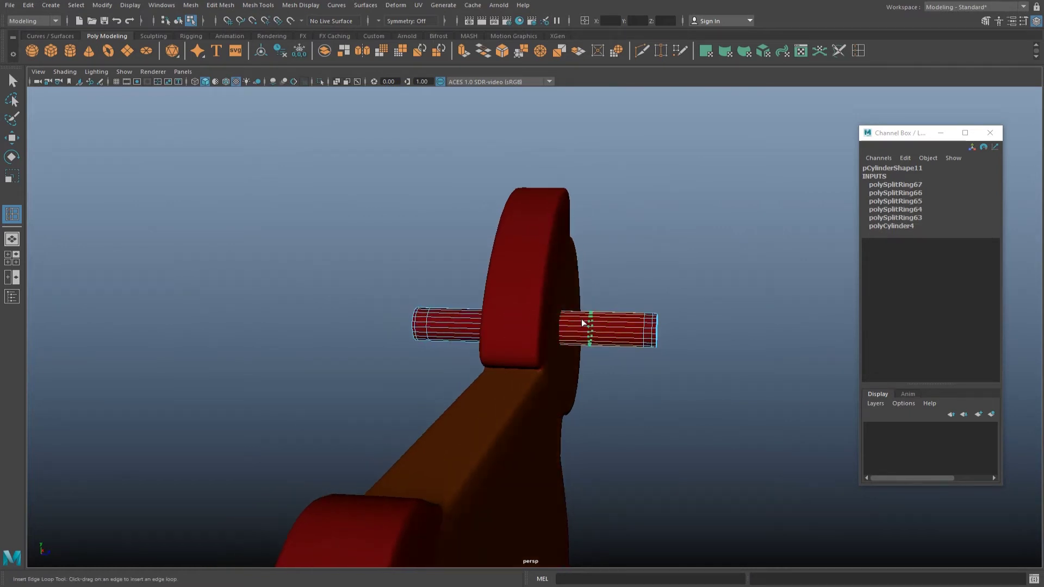
{"action": "left_click", "coordinate": [581, 319]}
Select the handle's end vertices and scale them outward into flared grips.
{"action": "key", "text": "w"}
{"action": "right_click_drag", "start_coordinate": [602, 314], "coordinate": [699, 390]}
{"action": "left_click_drag", "start_coordinate": [699, 389], "coordinate": [636, 304]}
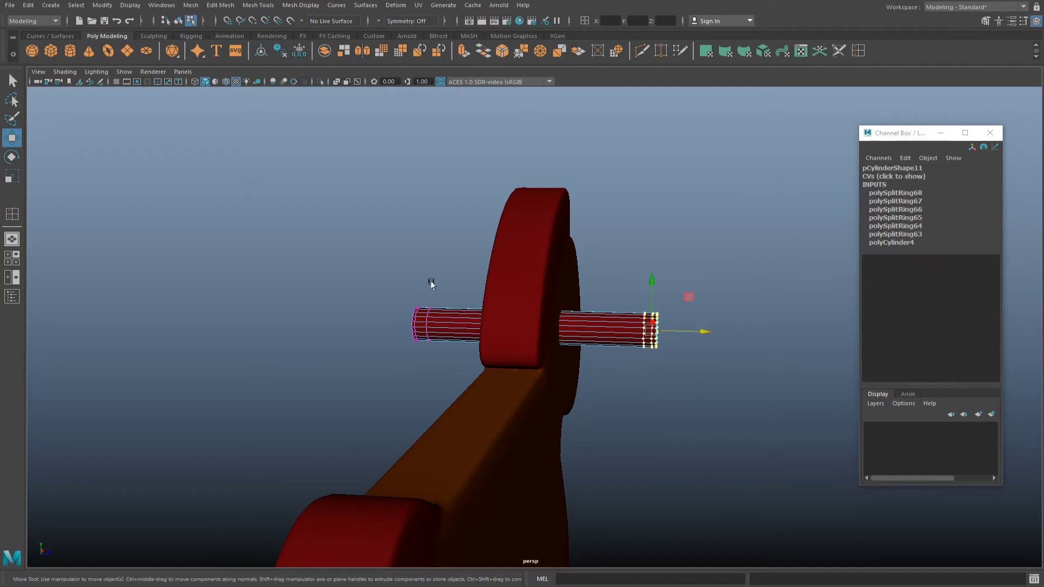
{"action": "key", "text": "r"}
{"action": "left_click_drag", "start_coordinate": [535, 327], "coordinate": [604, 329]}
{"action": "right_click_drag", "start_coordinate": [582, 326], "coordinate": [669, 258]}
Move the small cube (pCube11) toward the horse and flatten it into a thin slab.
{"action": "key", "text": "w"}
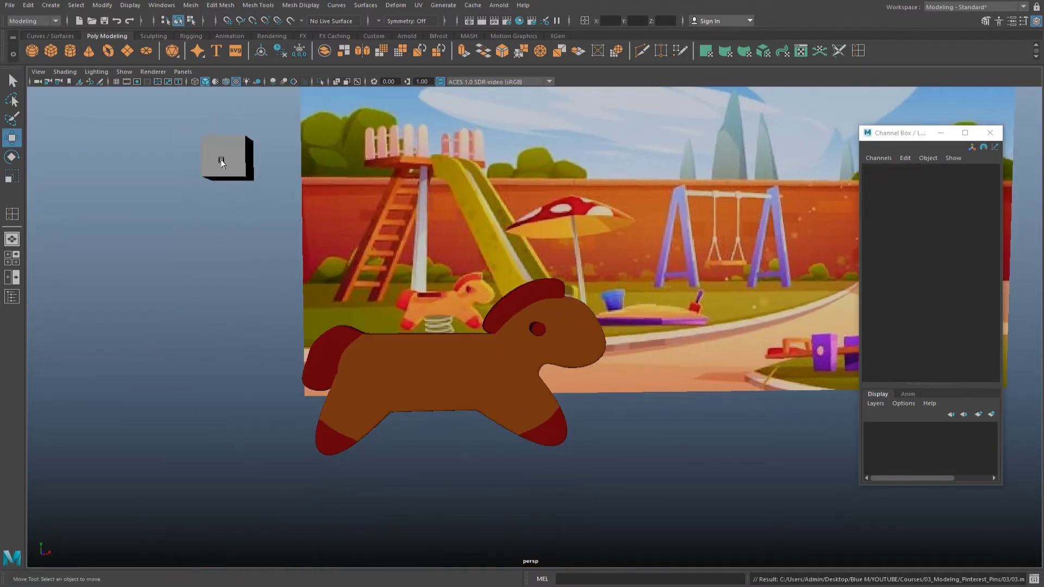
{"action": "left_click", "coordinate": [223, 159]}
{"action": "mouse_move", "coordinate": [302, 155]}
{"action": "left_mouse_down"}
{"action": "mouse_move", "coordinate": [470, 221]}
{"action": "mouse_move", "coordinate": [432, 296]}
{"action": "mouse_move", "coordinate": [432, 327]}
{"action": "left_mouse_up"}
{"action": "key", "text": "r"}
{"action": "mouse_move", "coordinate": [432, 326]}
{"action": "left_mouse_down", "text": "alt"}
{"action": "mouse_move", "coordinate": [628, 414]}
{"action": "mouse_move", "coordinate": [541, 385]}
{"action": "left_mouse_up", "text": "alt"}
Position the slab on the rocking horse's back as a seat.
{"action": "key", "text": "w"}
{"action": "key", "text": "f"}
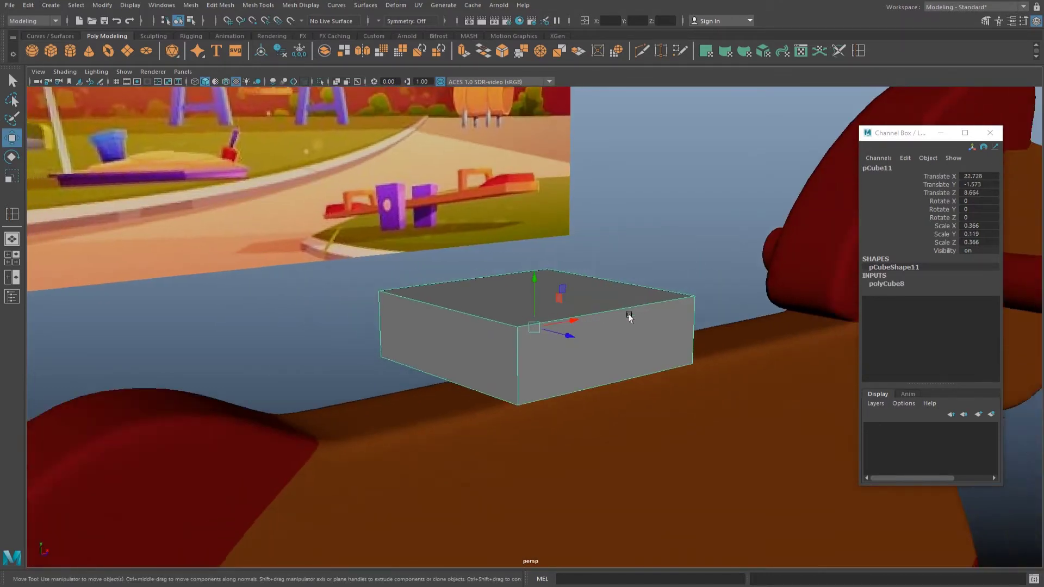
{"action": "mouse_move", "coordinate": [629, 317]}
{"action": "left_mouse_down", "text": "alt"}
{"action": "mouse_move", "coordinate": [568, 292]}
{"action": "mouse_move", "coordinate": [511, 345]}
{"action": "mouse_move", "coordinate": [587, 347]}
{"action": "mouse_move", "coordinate": [549, 366]}
{"action": "mouse_move", "coordinate": [741, 438]}
{"action": "mouse_move", "coordinate": [676, 408]}
{"action": "mouse_move", "coordinate": [682, 345]}
{"action": "left_mouse_up", "text": "alt"}
{"action": "key", "text": "r"}
{"action": "scroll", "coordinate": [566, 335], "scroll_direction": "down", "scroll_amount": 3}
{"action": "key", "text": "w"}
{"action": "scroll", "coordinate": [525, 301], "scroll_direction": "up", "scroll_amount": 2}
{"action": "left_click_drag", "start_coordinate": [525, 302], "coordinate": [531, 354]}
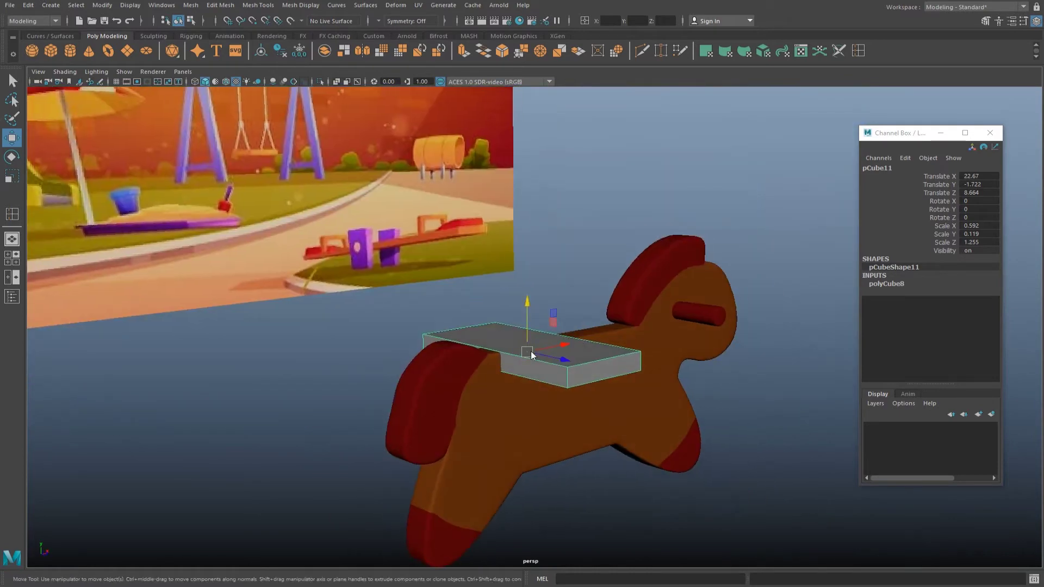
Assign a dark red material to the seat.
{"action": "right_click_drag", "start_coordinate": [532, 355], "coordinate": [617, 500]}
{"action": "left_click_drag", "start_coordinate": [618, 500], "coordinate": [609, 377], "text": "alt"}
{"action": "left_click", "coordinate": [609, 377]}
Subdivide the seat mesh twice with Edit Mesh > Subdivide.
{"action": "left_click", "coordinate": [220, 5]}
{"action": "left_click", "coordinate": [242, 28]}
{"action": "left_click_drag", "start_coordinate": [489, 240], "coordinate": [521, 243], "text": "alt"}
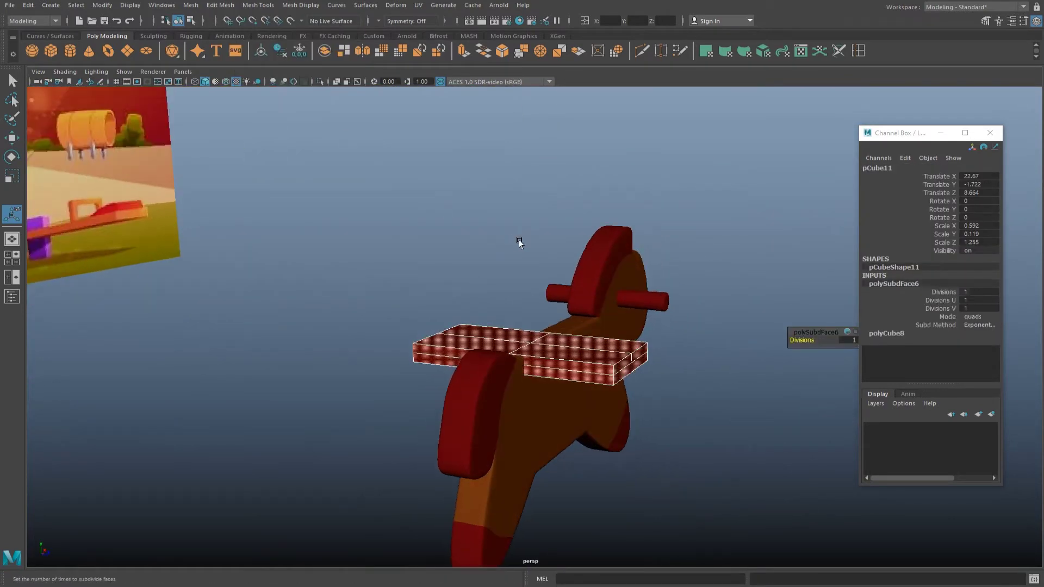
{"action": "key", "text": "g"}
{"action": "left_click_drag", "start_coordinate": [699, 204], "coordinate": [871, 63], "text": "alt"}
Insert edge loops near the seat's right and left ends.
{"action": "left_click", "coordinate": [856, 50]}
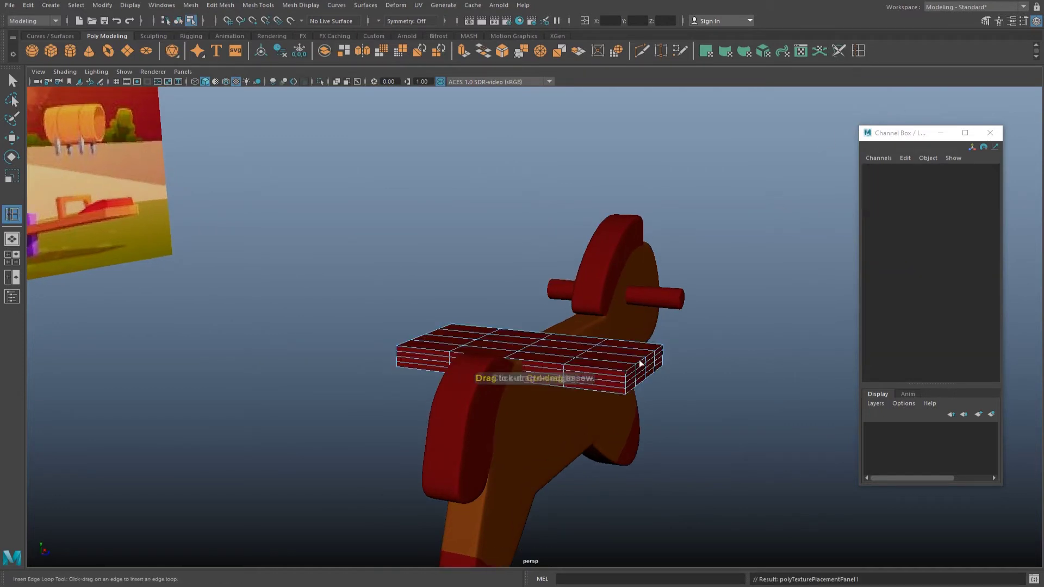
{"action": "left_click_drag", "start_coordinate": [643, 366], "coordinate": [648, 387], "text": "alt"}
{"action": "left_click", "coordinate": [652, 383]}
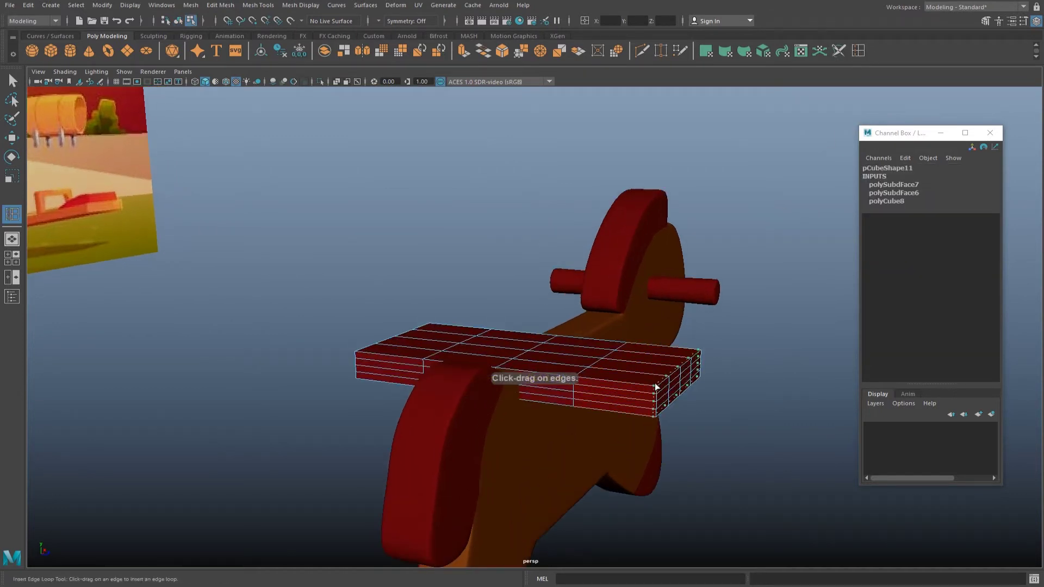
{"action": "left_click", "coordinate": [364, 357]}
{"action": "key", "text": "w"}
{"action": "right_click_drag", "start_coordinate": [370, 354], "coordinate": [473, 235]}
{"action": "mouse_move", "coordinate": [473, 235]}
{"action": "left_mouse_down", "text": "alt"}
{"action": "mouse_move", "coordinate": [610, 354]}
{"action": "mouse_move", "coordinate": [517, 373]}
{"action": "mouse_move", "coordinate": [607, 344]}
{"action": "mouse_move", "coordinate": [650, 345]}
{"action": "left_mouse_up", "text": "alt"}
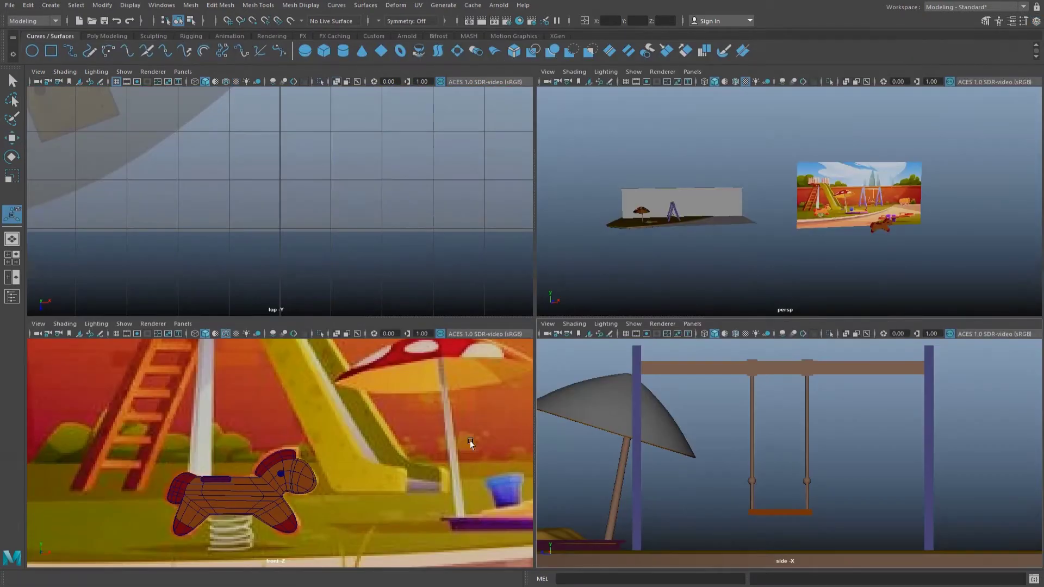
Switch to the Curves/Surfaces shelf and maximize the front view.
{"action": "key", "text": "space"}
{"action": "left_click_drag", "start_coordinate": [782, 270], "coordinate": [724, 337], "text": "alt"}
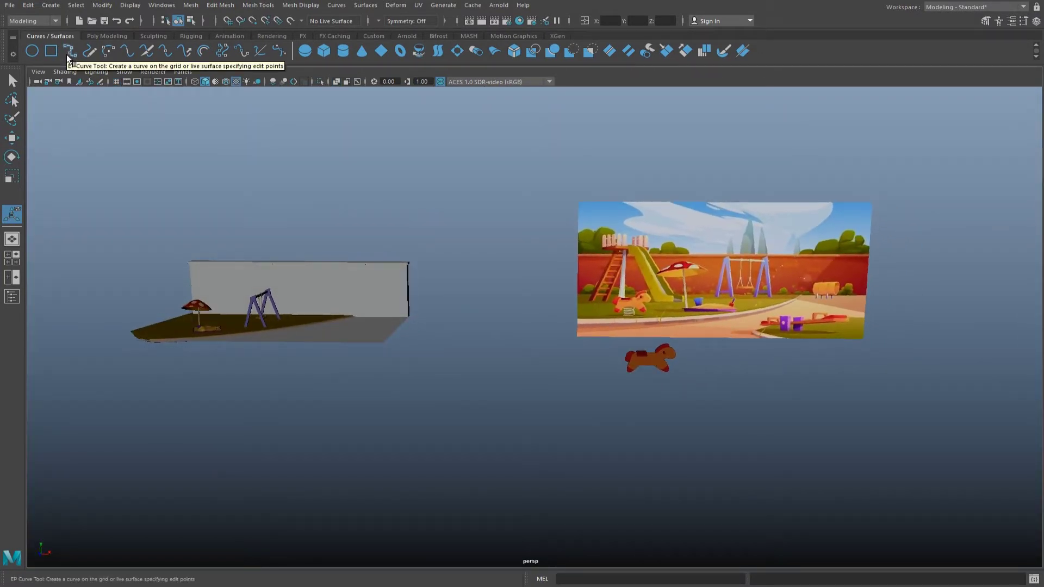
{"action": "left_click", "coordinate": [108, 35]}
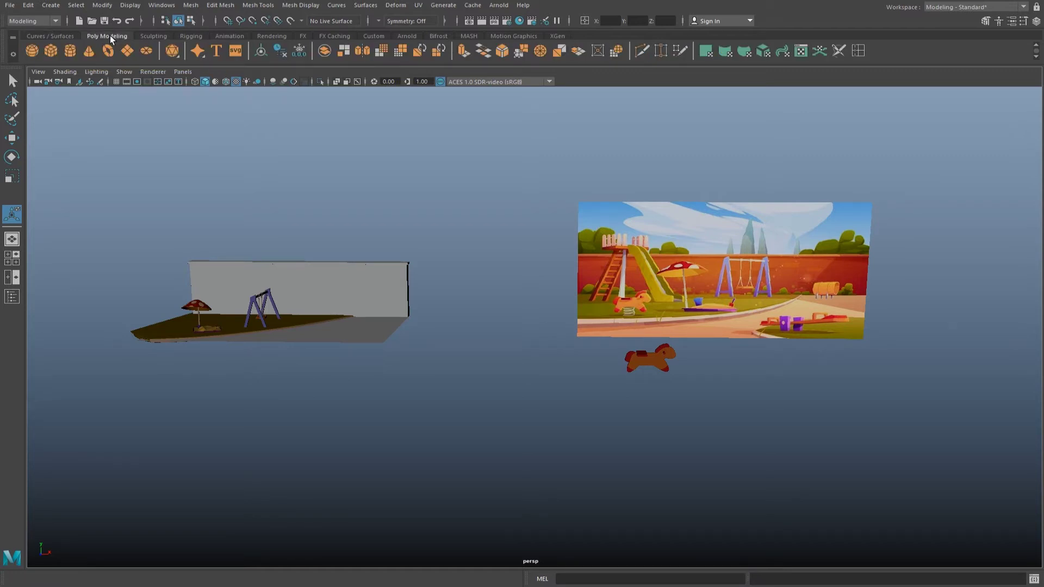
{"action": "left_click", "coordinate": [56, 36]}
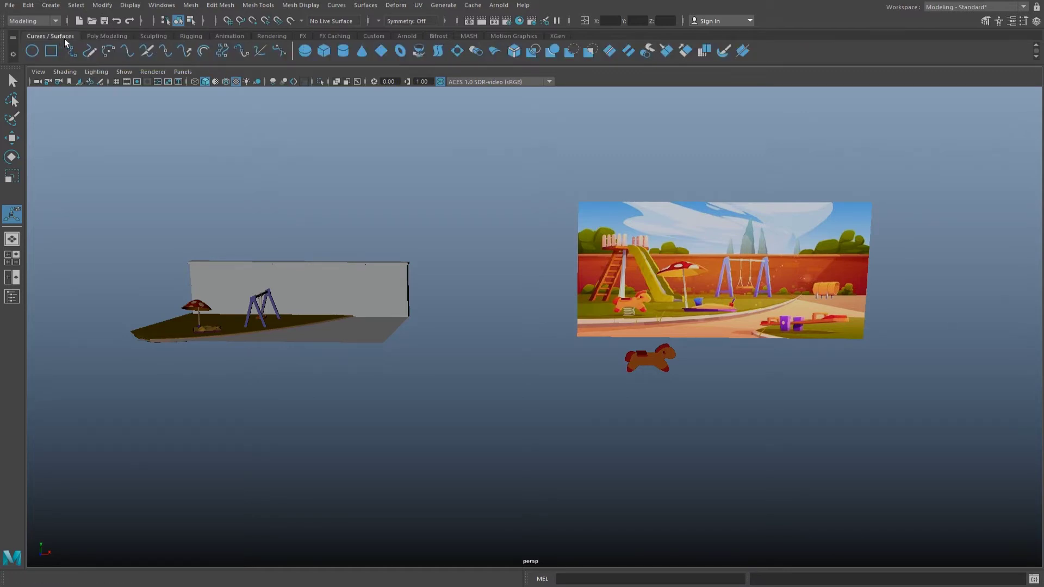
{"action": "key", "text": "space"}
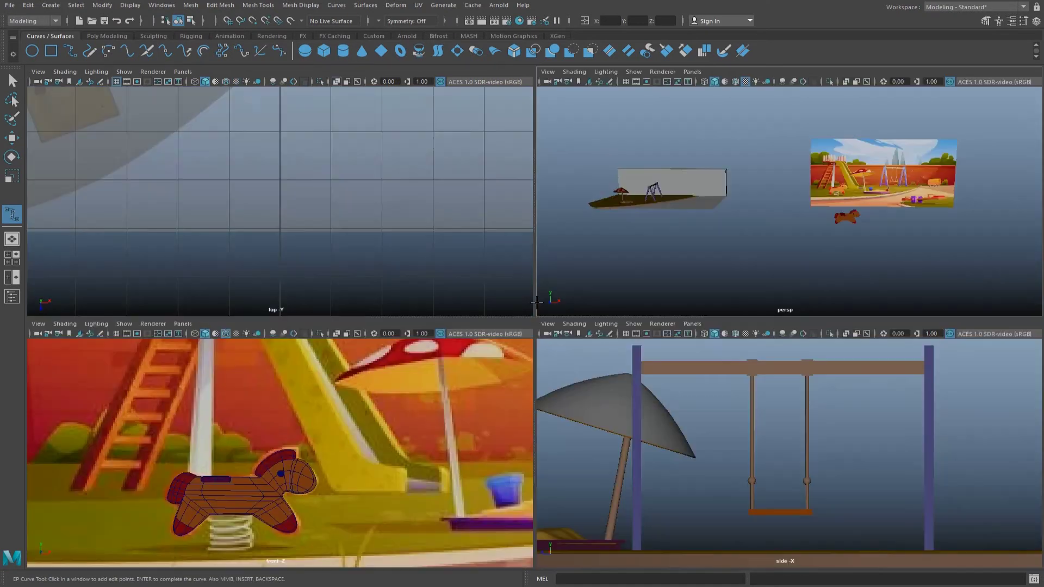
{"action": "key", "text": "space"}
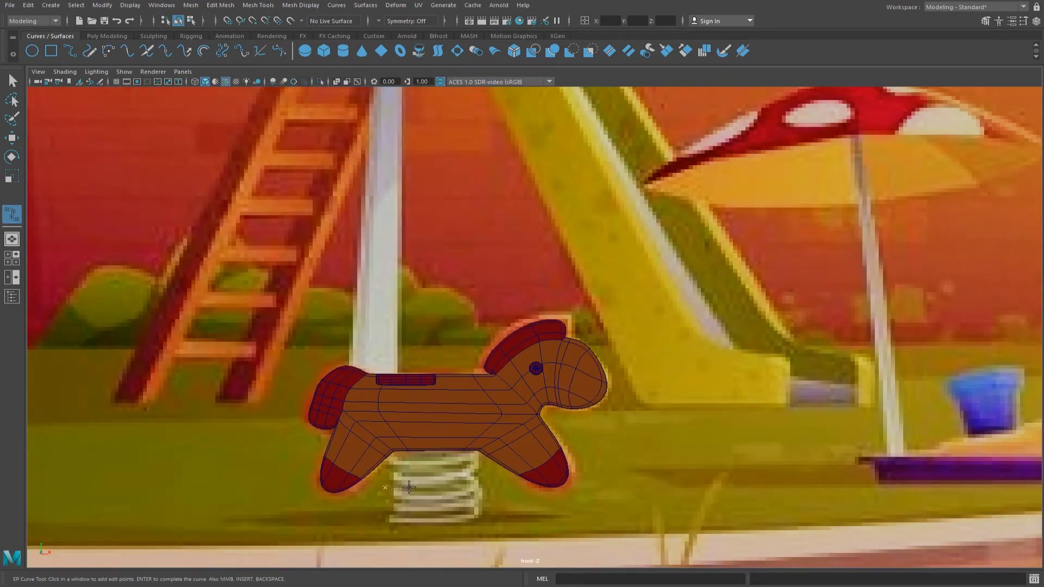
Place an EP curve's points beneath the horse and finish the curve.
{"action": "left_click", "coordinate": [660, 487]}
{"action": "key", "text": "w"}
{"action": "middle_click_drag", "start_coordinate": [660, 487], "coordinate": [687, 392], "text": "alt"}
{"action": "right_click_drag", "start_coordinate": [537, 395], "coordinate": [486, 335]}
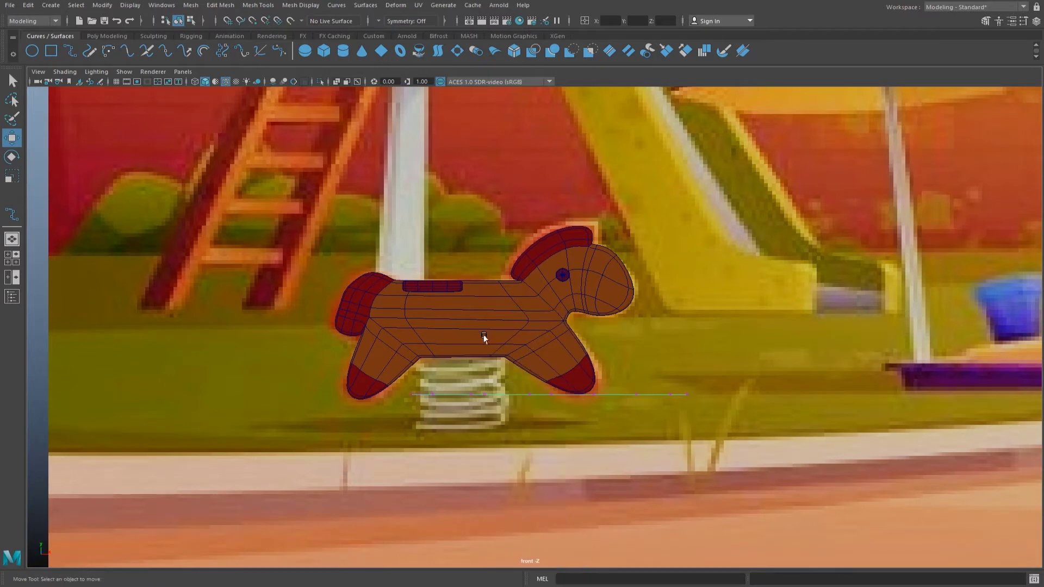
{"action": "scroll", "coordinate": [485, 336], "scroll_direction": "down", "scroll_amount": 2}
{"action": "scroll", "coordinate": [466, 408], "scroll_direction": "up", "scroll_amount": 3}
{"action": "scroll", "coordinate": [540, 365], "scroll_direction": "up", "scroll_amount": 2}
{"action": "key", "text": "space"}
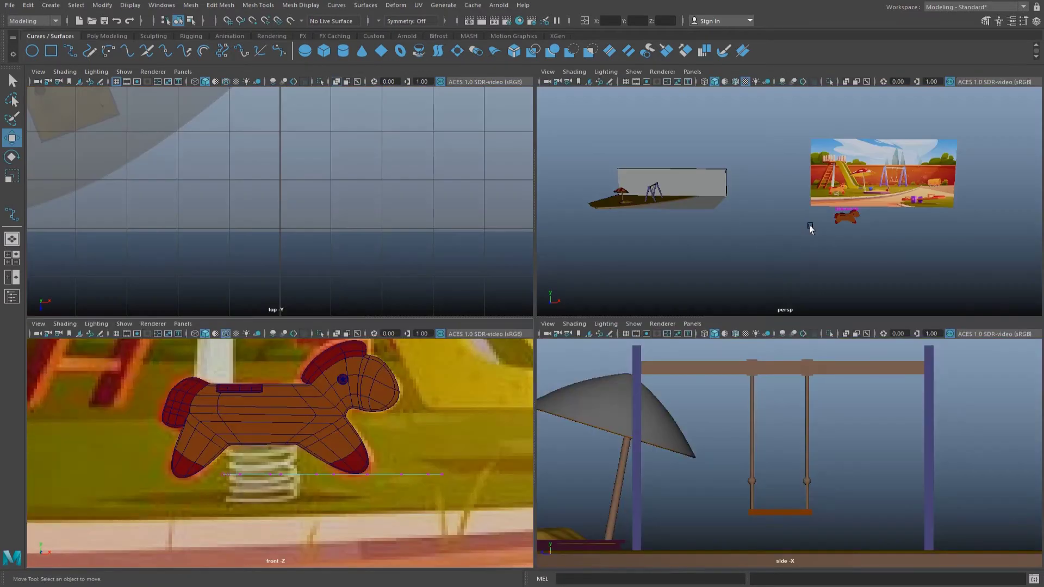
{"action": "key", "text": "space"}
{"action": "left_click_drag", "start_coordinate": [808, 229], "coordinate": [642, 305], "text": "alt"}
Center the curve's pivot via the Modify menu.
{"action": "key", "text": "f"}
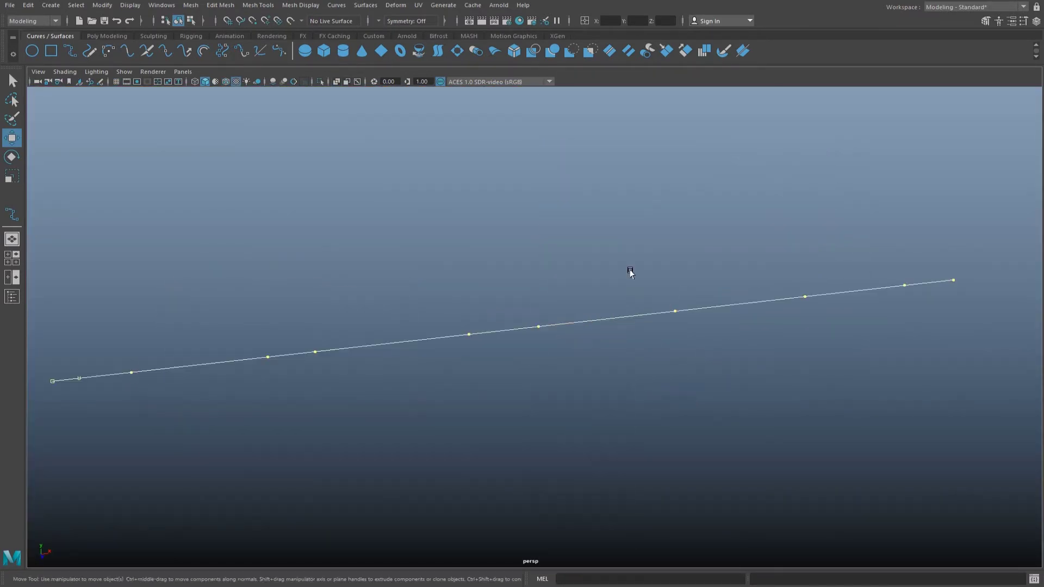
{"action": "left_click", "coordinate": [582, 309]}
{"action": "scroll", "coordinate": [571, 338], "scroll_direction": "down", "scroll_amount": 3}
{"action": "scroll", "coordinate": [571, 337], "scroll_direction": "down", "scroll_amount": 3}
{"action": "left_click", "coordinate": [100, 5]}
{"action": "left_click", "coordinate": [126, 80]}
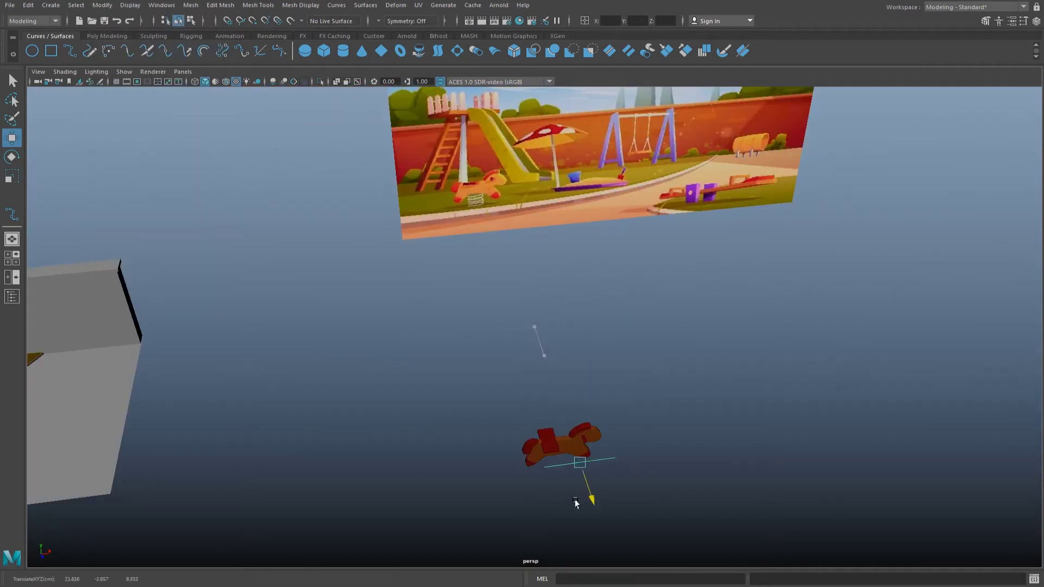
{"action": "key", "text": "f"}
{"action": "mouse_move", "coordinate": [545, 350]}
{"action": "left_mouse_down", "text": "alt"}
{"action": "mouse_move", "coordinate": [505, 275]}
{"action": "mouse_move", "coordinate": [596, 295]}
{"action": "mouse_move", "coordinate": [533, 327]}
{"action": "left_mouse_up", "text": "alt"}
Rotate the curve upright, aiming for Rotate Z 90 in the Channel Box.
{"action": "key", "text": "e"}
{"action": "key", "text": "ctrl+a"}
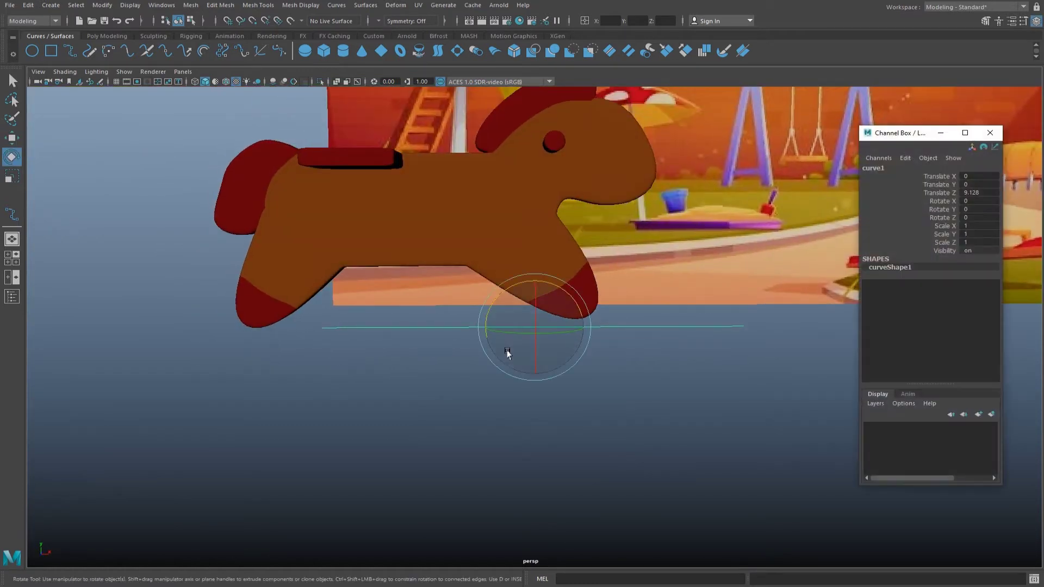
{"action": "left_click_drag", "start_coordinate": [583, 313], "coordinate": [570, 290]}
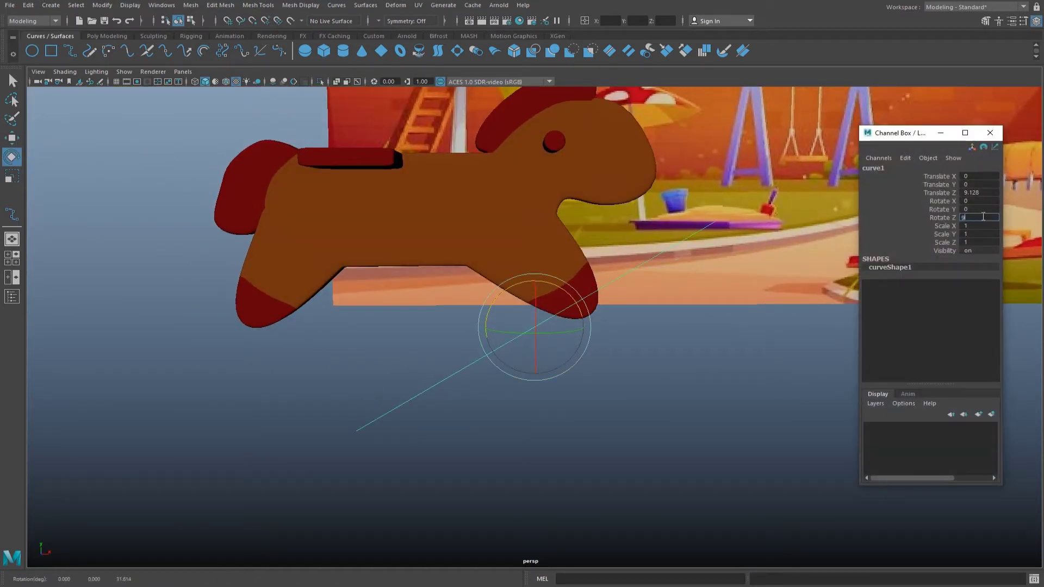
{"action": "key", "text": "w"}
{"action": "key", "text": "space"}
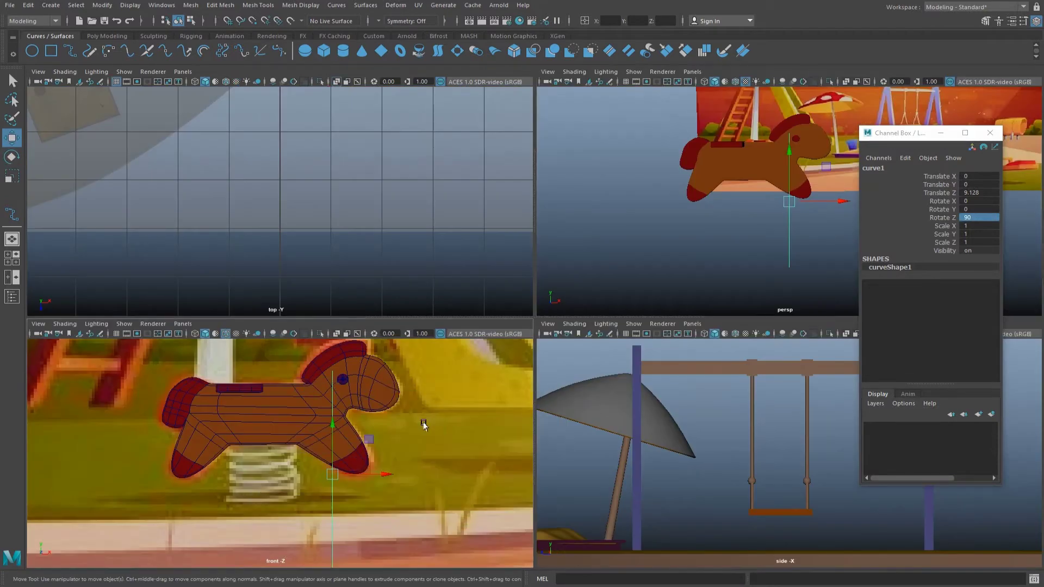
{"action": "key", "text": "space"}
Scale the curve narrower in X toward the spring's width in the front view.
{"action": "key", "text": "r"}
{"action": "scroll", "coordinate": [569, 329], "scroll_direction": "up", "scroll_amount": 2}
{"action": "left_click_drag", "start_coordinate": [576, 321], "coordinate": [575, 312]}
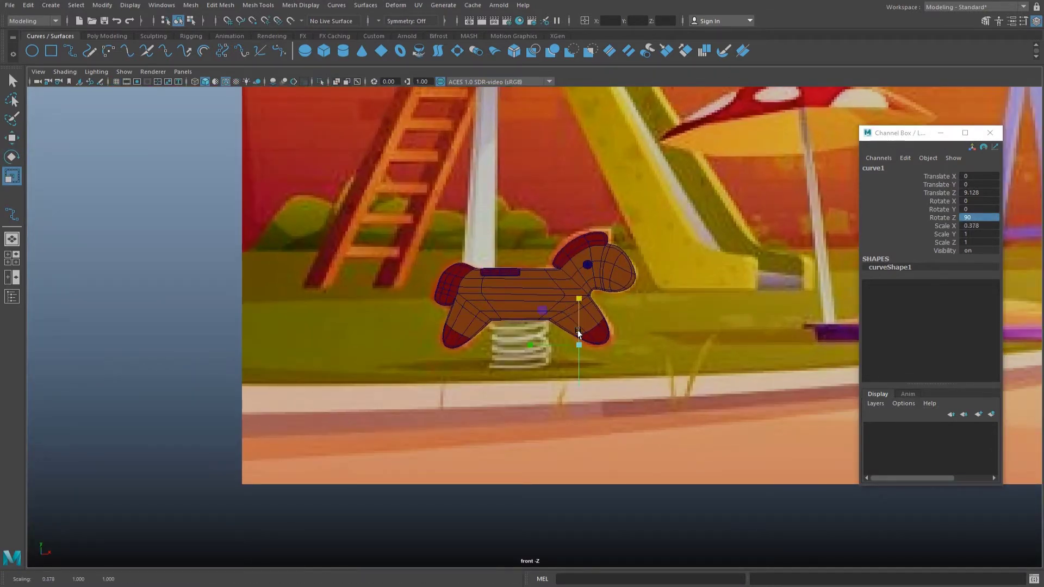
{"action": "key", "text": "w"}
{"action": "left_click", "coordinate": [541, 367]}
{"action": "scroll", "coordinate": [522, 354], "scroll_direction": "up", "scroll_amount": 2}
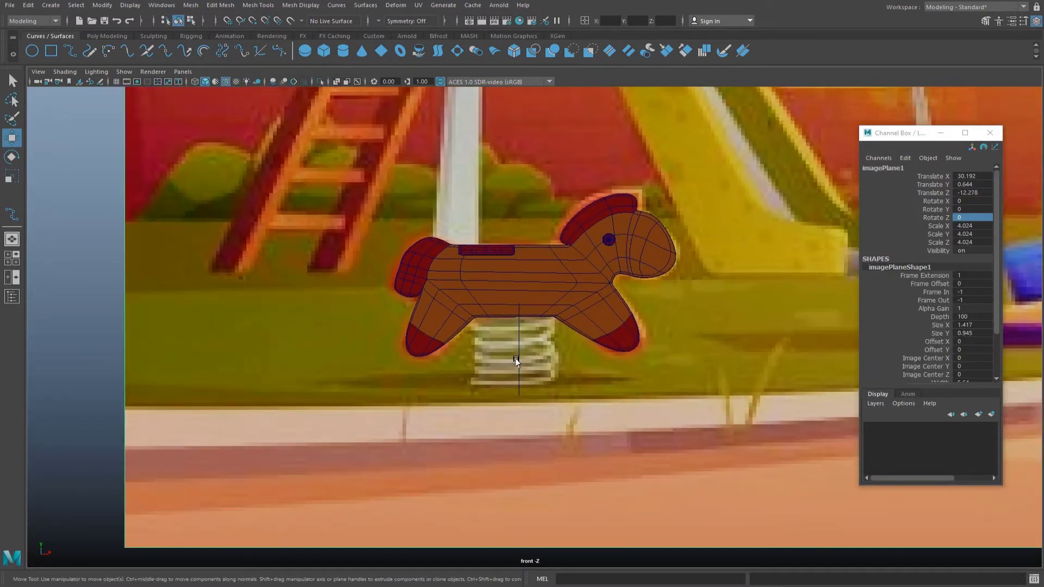
{"action": "left_click", "coordinate": [519, 360]}
Narrow the curve further to about 0.28 X scale to match the spring.
{"action": "key", "text": "r"}
{"action": "left_click_drag", "start_coordinate": [546, 311], "coordinate": [511, 311]}
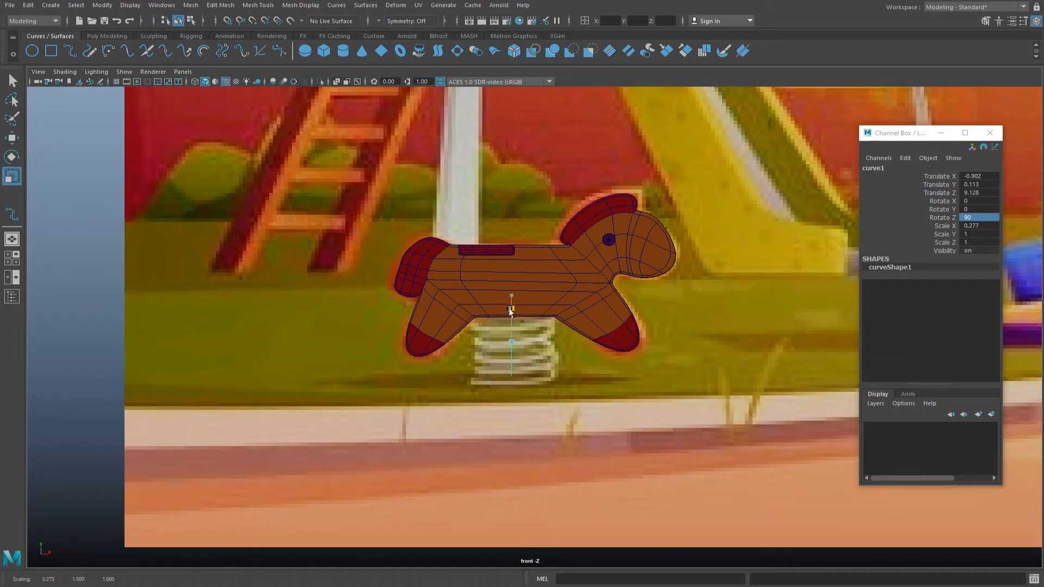
{"action": "key", "text": "w"}
{"action": "left_click", "coordinate": [564, 431]}
{"action": "scroll", "coordinate": [505, 370], "scroll_direction": "up", "scroll_amount": 2}
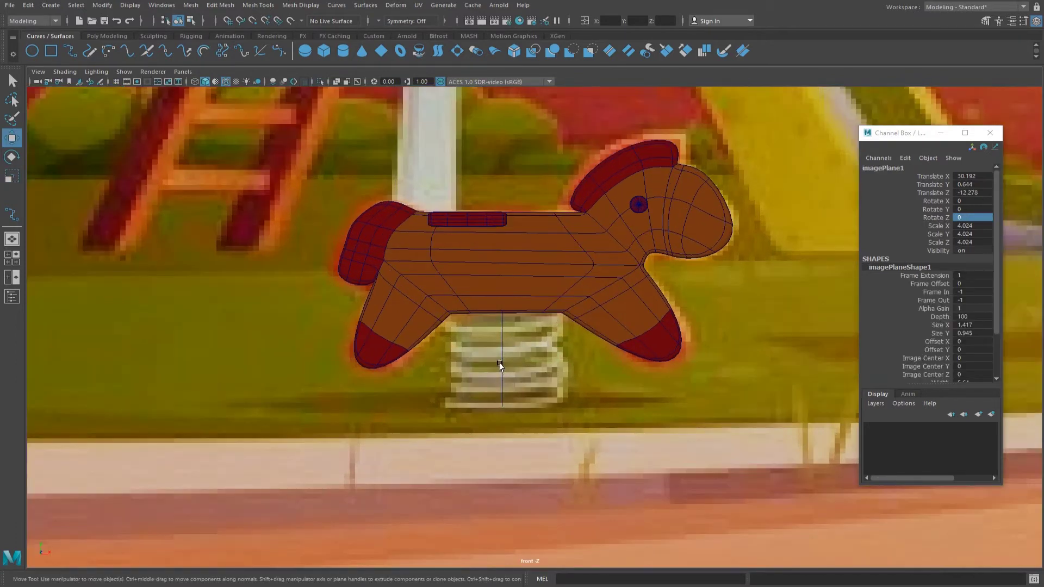
{"action": "left_click", "coordinate": [500, 366]}
{"action": "scroll", "coordinate": [500, 381], "scroll_direction": "up", "scroll_amount": 2}
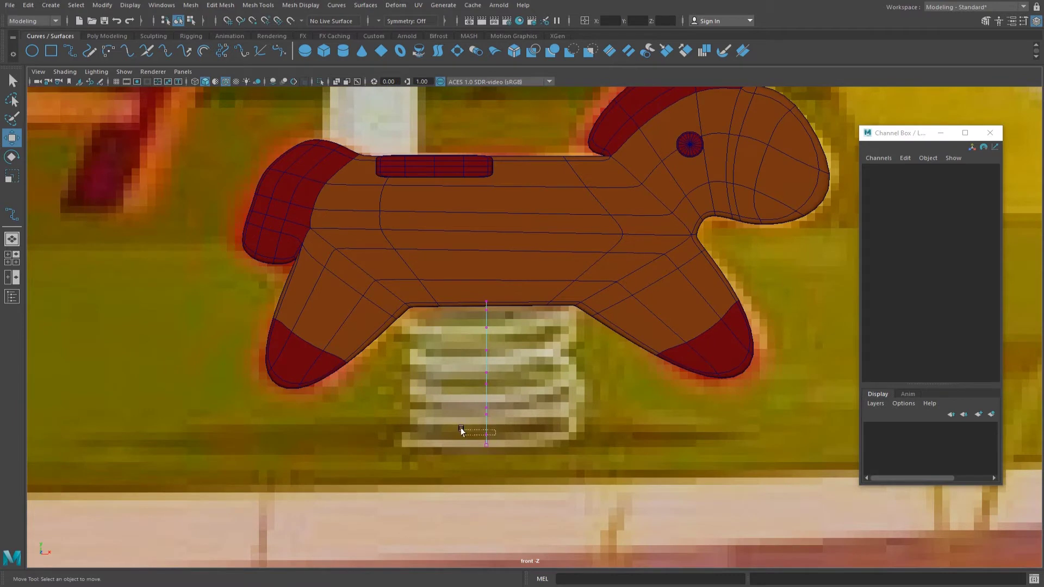
Pull the bottom, lower and upper curve points into alternating spiral bends.
{"action": "left_click_drag", "start_coordinate": [461, 431], "coordinate": [461, 433]}
{"action": "middle_click_drag", "start_coordinate": [520, 400], "coordinate": [574, 400]}
{"action": "left_click", "coordinate": [486, 402]}
{"action": "middle_click_drag", "start_coordinate": [473, 400], "coordinate": [492, 374]}
{"action": "left_click", "coordinate": [486, 380]}
{"action": "middle_click_drag", "start_coordinate": [525, 340], "coordinate": [598, 338]}
Adjust the curve's top and bottom points to line up with the spring.
{"action": "left_click_drag", "start_coordinate": [513, 339], "coordinate": [464, 325]}
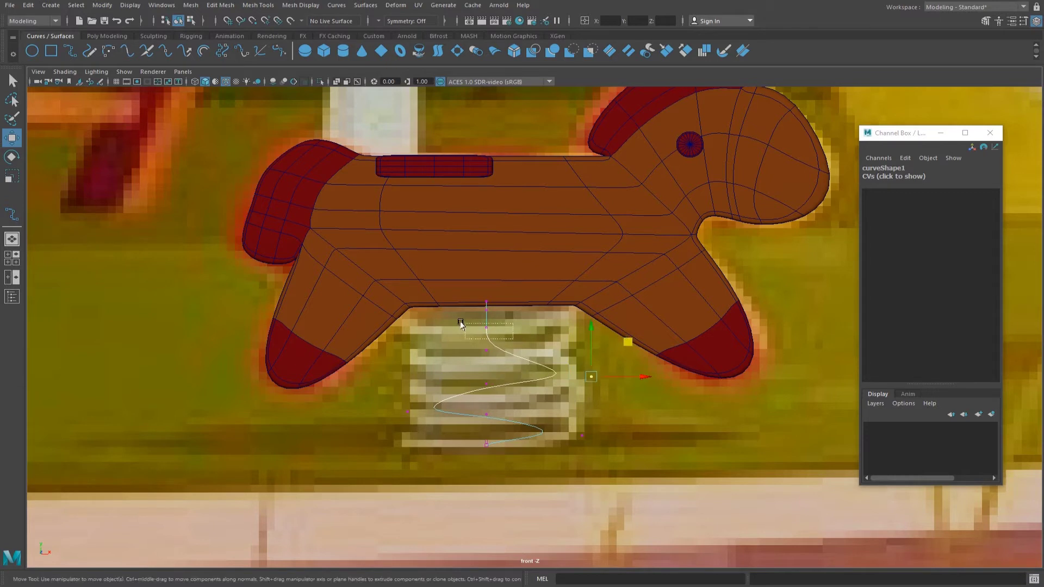
{"action": "middle_click_drag", "start_coordinate": [522, 294], "coordinate": [446, 306]}
{"action": "mouse_move", "coordinate": [510, 306]}
{"action": "middle_mouse_down"}
{"action": "mouse_move", "coordinate": [524, 275]}
{"action": "mouse_move", "coordinate": [574, 283]}
{"action": "mouse_move", "coordinate": [545, 296]}
{"action": "middle_mouse_up"}
{"action": "left_click_drag", "start_coordinate": [603, 300], "coordinate": [584, 295]}
{"action": "left_click", "coordinate": [494, 448]}
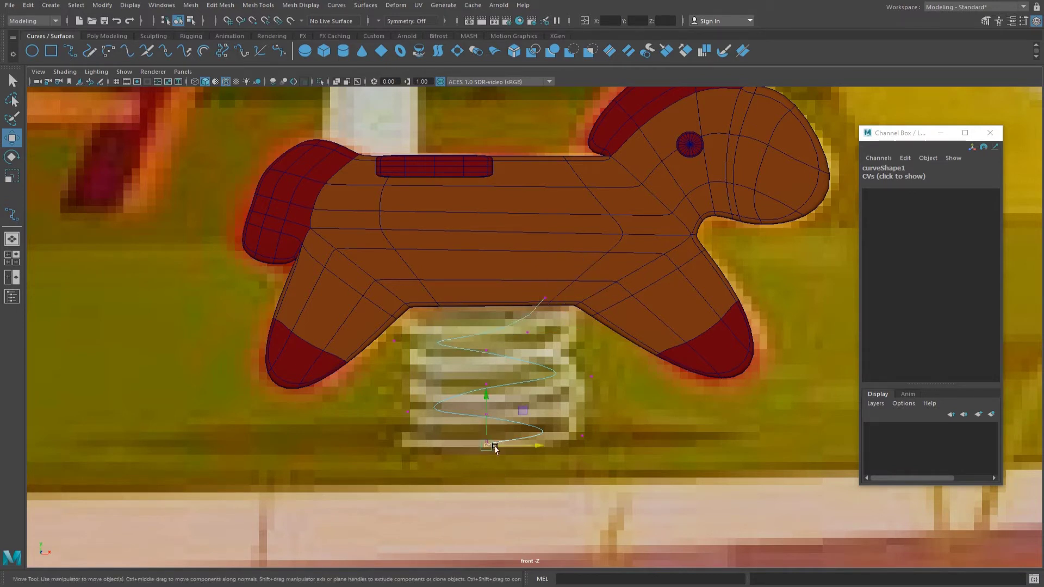
{"action": "left_click_drag", "start_coordinate": [506, 451], "coordinate": [526, 412]}
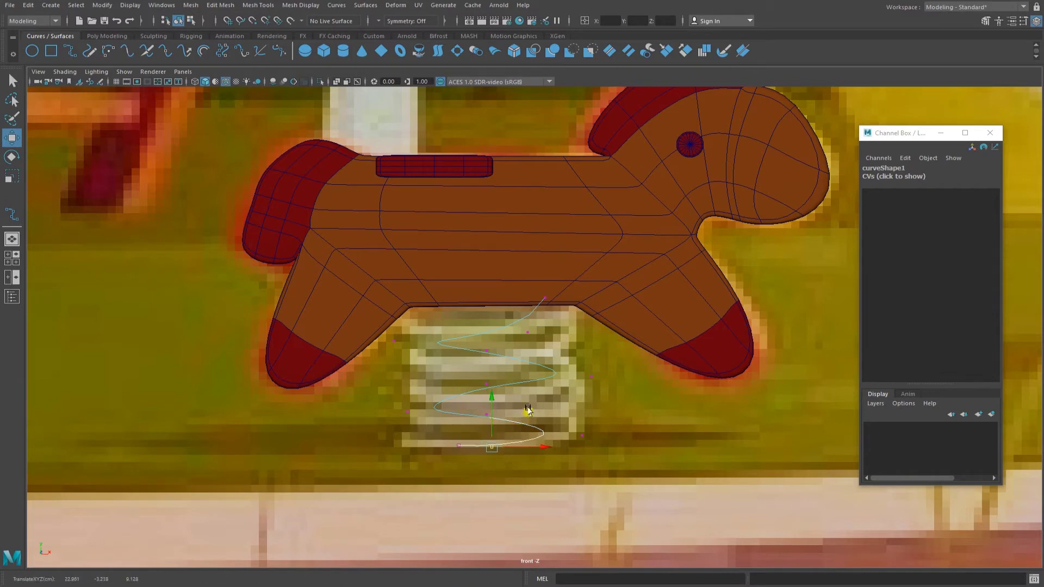
Refine the curve's points, including its top end, in the perspective view.
{"action": "key", "text": "space"}
{"action": "key", "text": "space"}
{"action": "mouse_move", "coordinate": [634, 280]}
{"action": "left_mouse_down", "text": "alt"}
{"action": "mouse_move", "coordinate": [548, 361]}
{"action": "mouse_move", "coordinate": [549, 344]}
{"action": "mouse_move", "coordinate": [424, 344]}
{"action": "left_mouse_up", "text": "alt"}
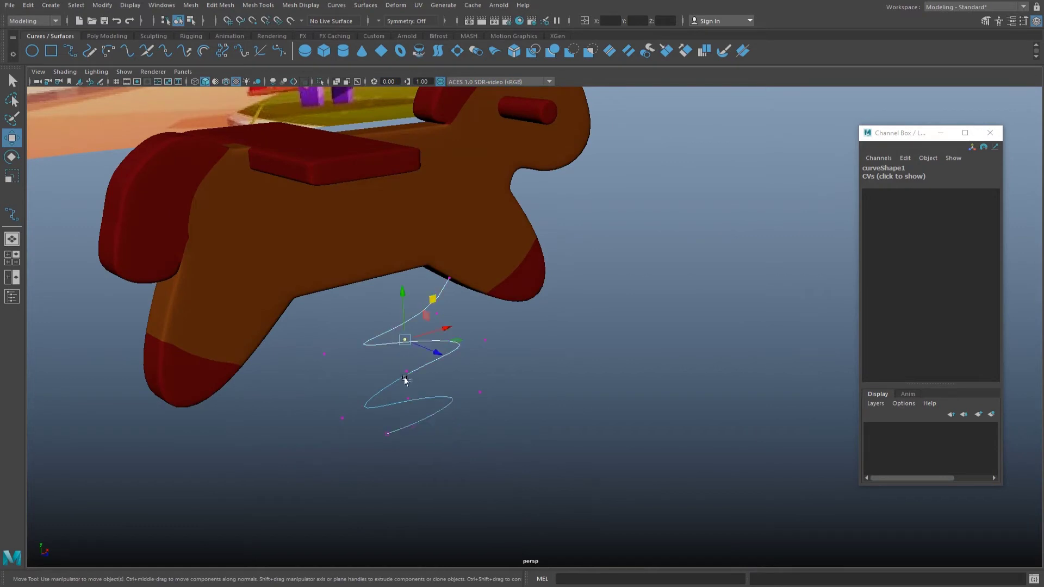
{"action": "mouse_move", "coordinate": [414, 419]}
{"action": "left_mouse_down", "text": "alt"}
{"action": "mouse_move", "coordinate": [496, 399]}
{"action": "mouse_move", "coordinate": [598, 419]}
{"action": "left_mouse_up", "text": "alt"}
{"action": "left_click_drag", "start_coordinate": [619, 458], "coordinate": [643, 463]}
{"action": "mouse_move", "coordinate": [513, 336]}
{"action": "left_mouse_down"}
{"action": "mouse_move", "coordinate": [551, 334]}
{"action": "mouse_move", "coordinate": [621, 361]}
{"action": "mouse_move", "coordinate": [482, 424]}
{"action": "mouse_move", "coordinate": [513, 377]}
{"action": "mouse_move", "coordinate": [475, 405]}
{"action": "mouse_move", "coordinate": [504, 343]}
{"action": "mouse_move", "coordinate": [349, 303]}
{"action": "mouse_move", "coordinate": [424, 356]}
{"action": "mouse_move", "coordinate": [506, 272]}
{"action": "mouse_move", "coordinate": [543, 275]}
{"action": "mouse_move", "coordinate": [531, 275]}
{"action": "left_mouse_up"}
{"action": "left_click", "coordinate": [602, 315]}
Create a polygon cylinder and move it over to the horse.
{"action": "mouse_move", "coordinate": [601, 315]}
{"action": "left_mouse_down", "text": "alt"}
{"action": "mouse_move", "coordinate": [464, 273]}
{"action": "mouse_move", "coordinate": [480, 283]}
{"action": "mouse_move", "coordinate": [574, 280]}
{"action": "left_mouse_up", "text": "alt"}
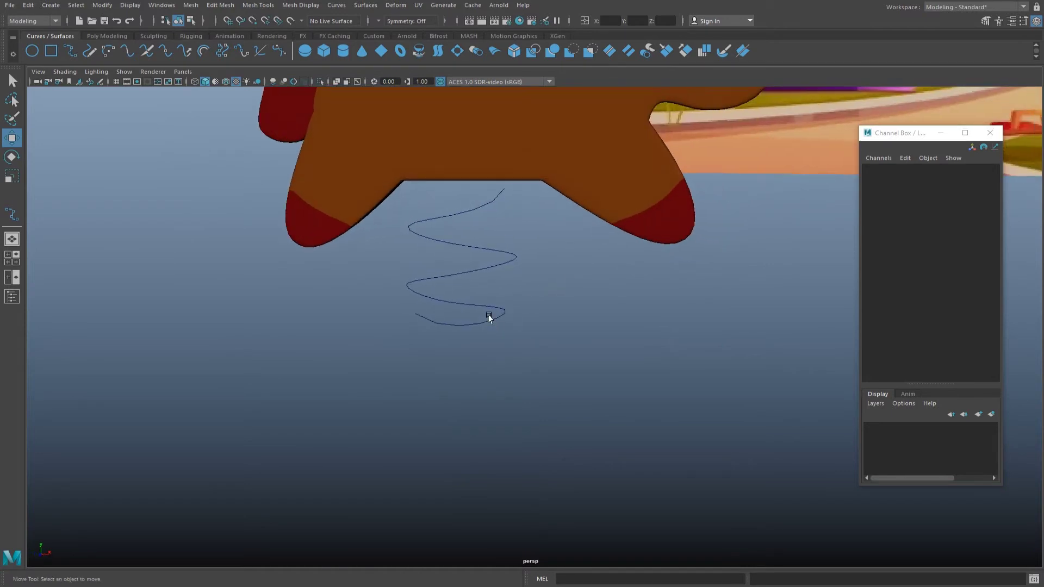
{"action": "left_click", "coordinate": [480, 300]}
{"action": "left_click", "coordinate": [591, 303]}
{"action": "left_click", "coordinate": [107, 36]}
{"action": "left_click", "coordinate": [69, 51]}
{"action": "scroll", "coordinate": [444, 247], "scroll_direction": "down", "scroll_amount": 10}
{"action": "scroll", "coordinate": [347, 289], "scroll_direction": "down", "scroll_amount": 5}
{"action": "mouse_move", "coordinate": [347, 289]}
{"action": "left_mouse_down"}
{"action": "mouse_move", "coordinate": [571, 344]}
{"action": "mouse_move", "coordinate": [433, 310]}
{"action": "left_mouse_up"}
{"action": "key", "text": "f"}
{"action": "scroll", "coordinate": [560, 343], "scroll_direction": "down", "scroll_amount": 3}
Scale the cylinder down and place it under the horse by the spiral curve.
{"action": "key", "text": "r"}
{"action": "key", "text": "w"}
{"action": "left_click_drag", "start_coordinate": [561, 318], "coordinate": [451, 303]}
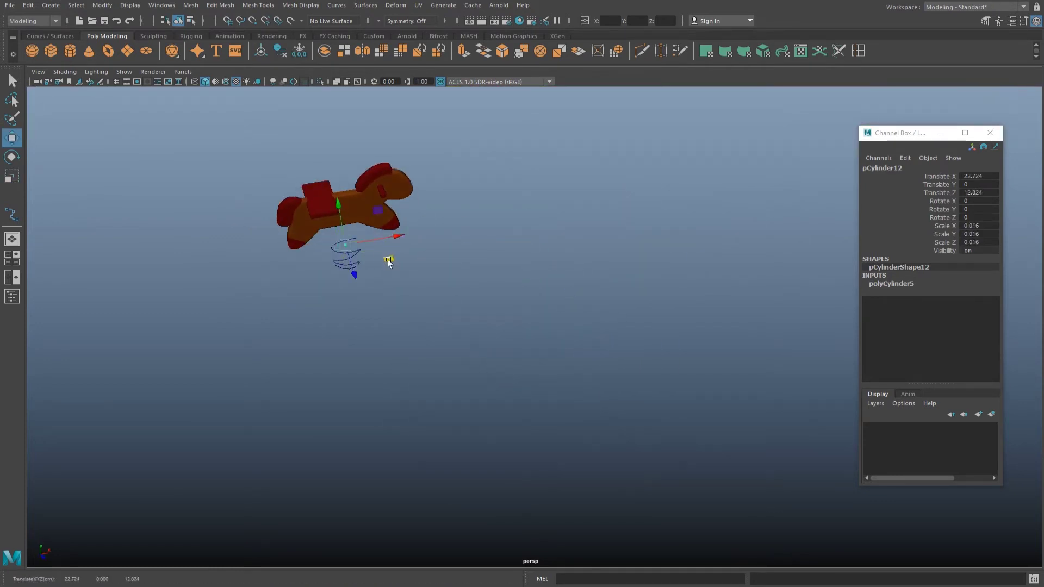
{"action": "key", "text": "f"}
{"action": "mouse_move", "coordinate": [515, 242]}
{"action": "left_mouse_down", "text": "alt"}
{"action": "mouse_move", "coordinate": [491, 279]}
{"action": "mouse_move", "coordinate": [588, 243]}
{"action": "mouse_move", "coordinate": [435, 361]}
{"action": "left_mouse_up", "text": "alt"}
{"action": "key", "text": "f"}
{"action": "scroll", "coordinate": [560, 334], "scroll_direction": "down", "scroll_amount": 5}
{"action": "mouse_move", "coordinate": [578, 333]}
{"action": "left_mouse_down", "text": "alt"}
{"action": "mouse_move", "coordinate": [554, 326]}
{"action": "mouse_move", "coordinate": [647, 319]}
{"action": "left_mouse_up", "text": "alt"}
Attach the cylinder to the spiral curve with Constrain > Motion Paths > Attach to Motion Path.
{"action": "left_click", "coordinate": [597, 390]}
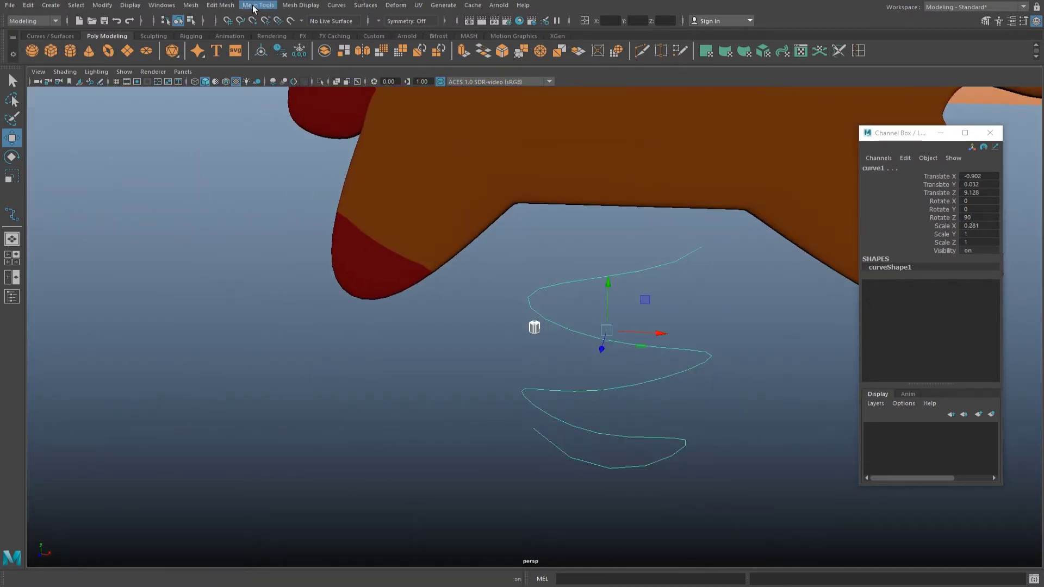
{"action": "left_click", "coordinate": [384, 10]}
{"action": "left_click", "coordinate": [340, 7]}
{"action": "left_click", "coordinate": [404, 9]}
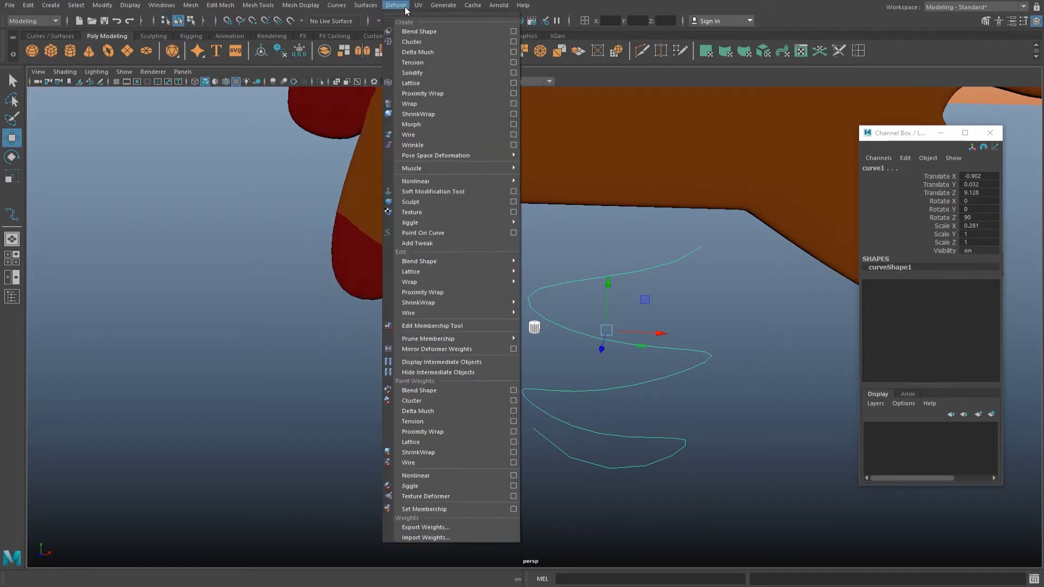
{"action": "left_click", "coordinate": [50, 22]}
{"action": "left_click", "coordinate": [44, 38]}
{"action": "left_click", "coordinate": [276, 6]}
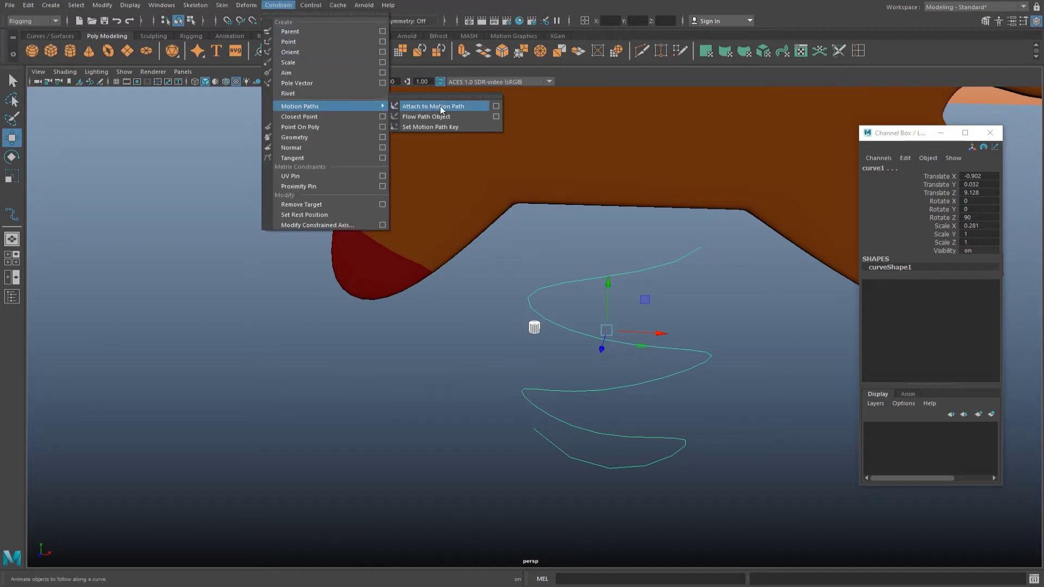
{"action": "mouse_move", "coordinate": [299, 106]}
{"action": "left_click", "coordinate": [438, 107]}
Extrude the cylinder's face along the spiral curve.
{"action": "mouse_move", "coordinate": [566, 405]}
{"action": "left_mouse_down", "text": "alt"}
{"action": "mouse_move", "coordinate": [568, 312]}
{"action": "mouse_move", "coordinate": [515, 352]}
{"action": "mouse_move", "coordinate": [449, 344]}
{"action": "mouse_move", "coordinate": [400, 321]}
{"action": "left_mouse_up", "text": "alt"}
{"action": "left_click", "coordinate": [569, 312]}
{"action": "left_click", "coordinate": [375, 308]}
{"action": "right_click_drag", "start_coordinate": [377, 326], "coordinate": [371, 363]}
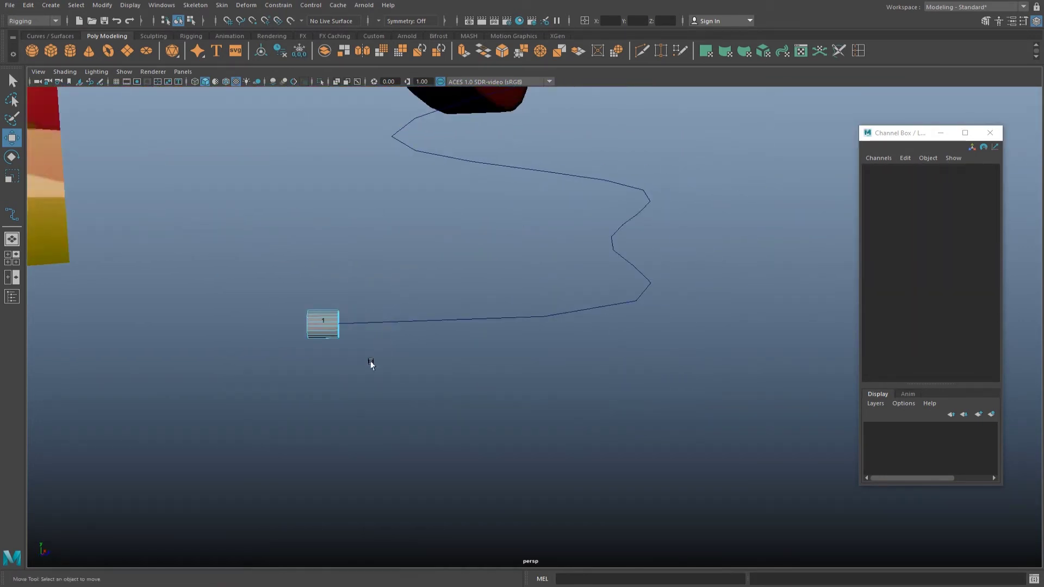
{"action": "left_click", "coordinate": [427, 314], "text": "shift"}
{"action": "key", "text": "ctrl+e"}
Set the extrusion Divisions to 50 for a smooth coil and inspect the spring.
{"action": "mouse_move", "coordinate": [454, 357]}
{"action": "left_mouse_down", "text": "alt"}
{"action": "mouse_move", "coordinate": [620, 284]}
{"action": "mouse_move", "coordinate": [788, 240]}
{"action": "left_mouse_up", "text": "alt"}
{"action": "left_click", "coordinate": [935, 134]}
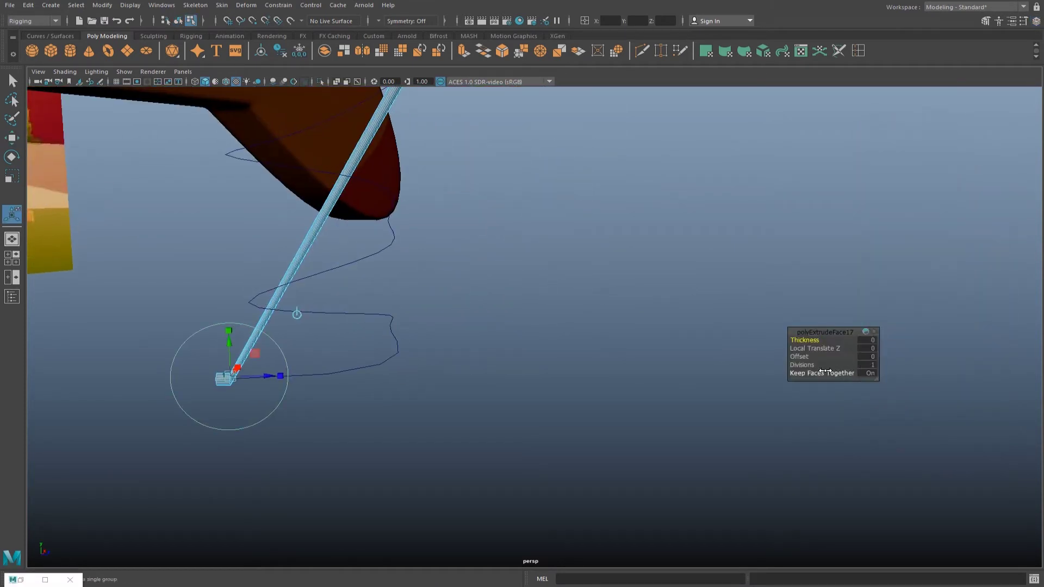
{"action": "left_click_drag", "start_coordinate": [805, 365], "coordinate": [840, 365]}
{"action": "left_click_drag", "start_coordinate": [662, 307], "coordinate": [580, 321], "text": "alt"}
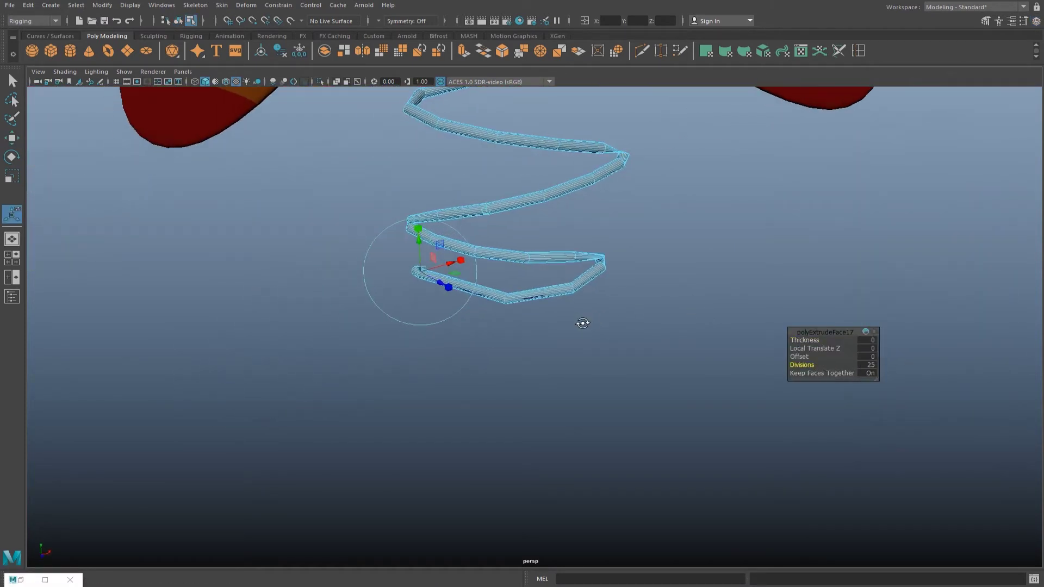
{"action": "type", "text": "50"}
{"action": "key", "text": "Return"}
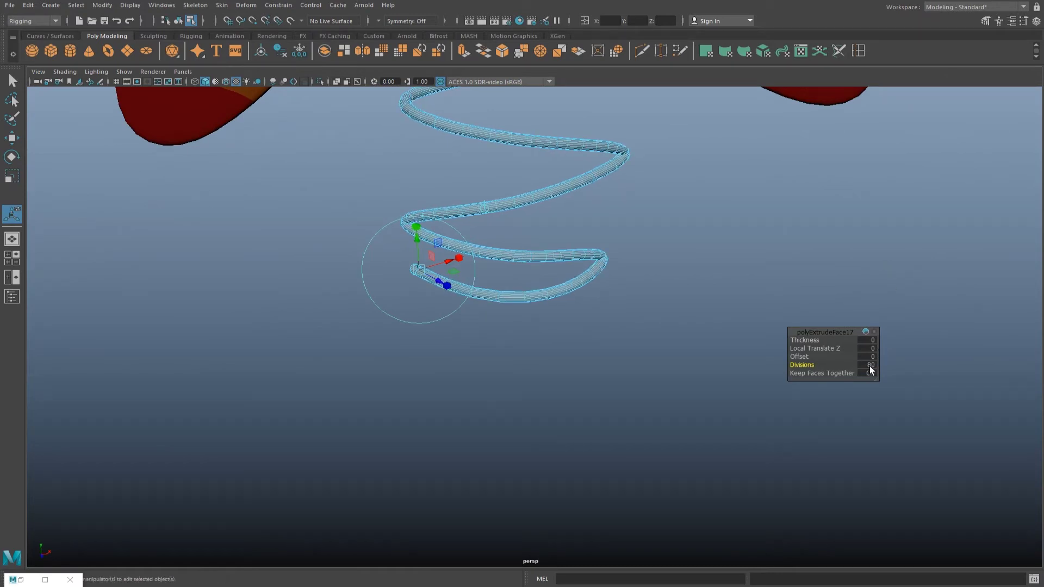
{"action": "left_click_drag", "start_coordinate": [710, 232], "coordinate": [543, 244], "text": "alt"}
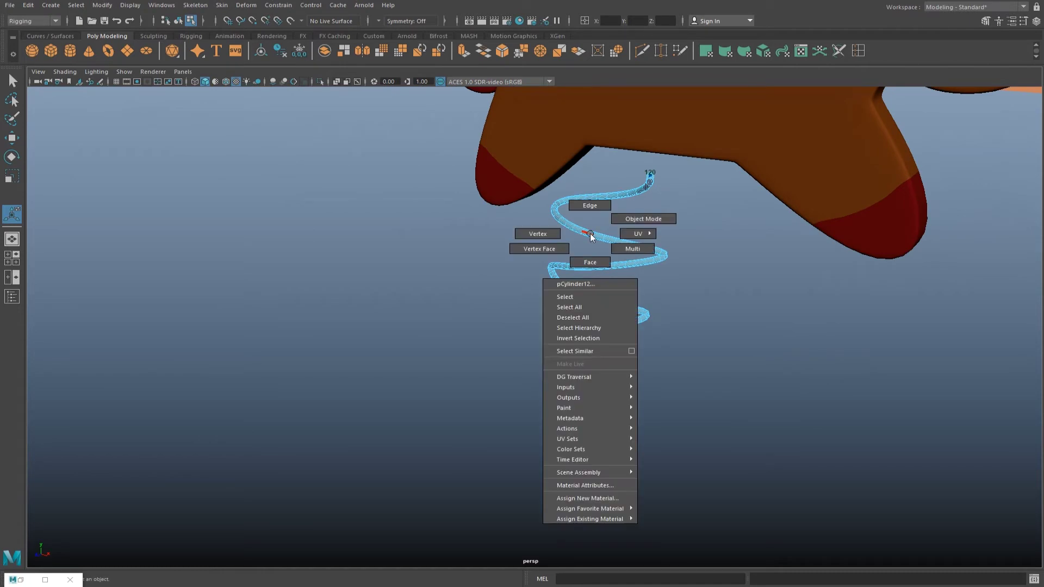
{"action": "right_click_drag", "start_coordinate": [569, 239], "coordinate": [611, 279]}
{"action": "mouse_move", "coordinate": [610, 278]}
{"action": "left_mouse_down", "text": "alt"}
{"action": "mouse_move", "coordinate": [571, 227]}
{"action": "mouse_move", "coordinate": [563, 303]}
{"action": "mouse_move", "coordinate": [578, 280]}
{"action": "mouse_move", "coordinate": [575, 297]}
{"action": "mouse_move", "coordinate": [635, 317]}
{"action": "left_mouse_up", "text": "alt"}
{"action": "middle_click_drag", "start_coordinate": [400, 337], "coordinate": [460, 304], "text": "alt"}
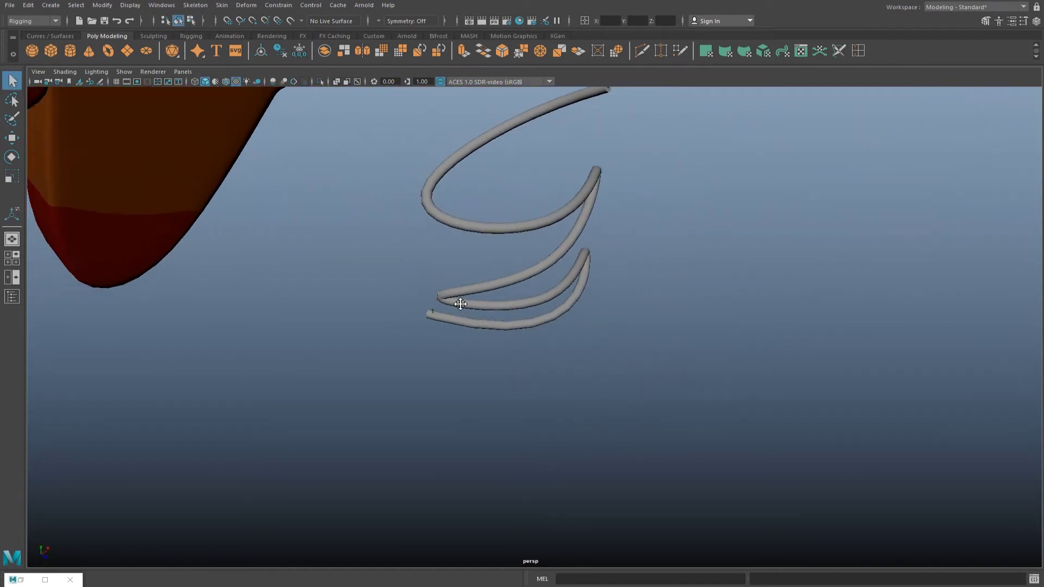
Make the horse see-through and select the guide curve inside the spring tube.
{"action": "left_click", "coordinate": [467, 313]}
{"action": "mouse_move", "coordinate": [501, 290]}
{"action": "left_mouse_down", "text": "alt"}
{"action": "mouse_move", "coordinate": [455, 341]}
{"action": "mouse_move", "coordinate": [485, 331]}
{"action": "left_mouse_up", "text": "alt"}
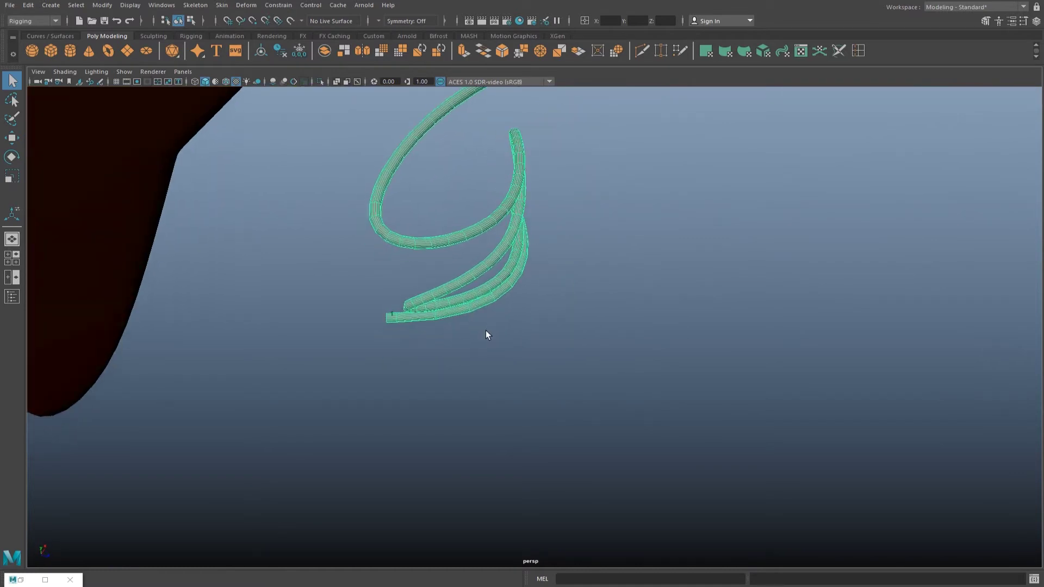
{"action": "left_click", "coordinate": [336, 82]}
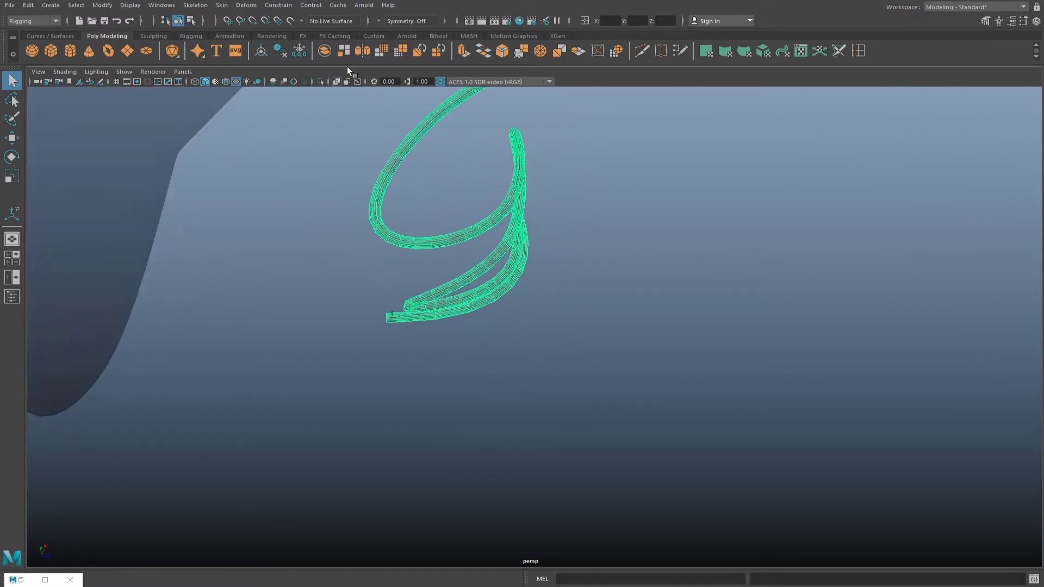
{"action": "mouse_move", "coordinate": [443, 259]}
{"action": "left_mouse_down", "text": "alt"}
{"action": "mouse_move", "coordinate": [512, 221]}
{"action": "mouse_move", "coordinate": [607, 135]}
{"action": "mouse_move", "coordinate": [524, 227]}
{"action": "left_mouse_up", "text": "alt"}
{"action": "left_click", "coordinate": [512, 222]}
{"action": "right_click_drag", "start_coordinate": [520, 204], "coordinate": [506, 216]}
{"action": "left_click", "coordinate": [596, 191]}
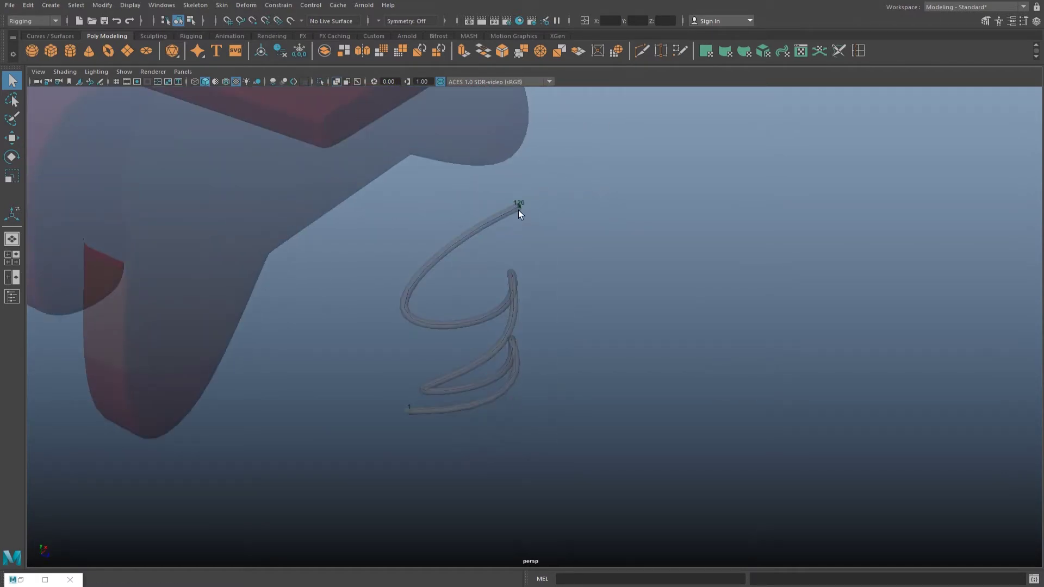
{"action": "left_click", "coordinate": [517, 210]}
{"action": "key", "text": "w"}
{"action": "left_click", "coordinate": [450, 431]}
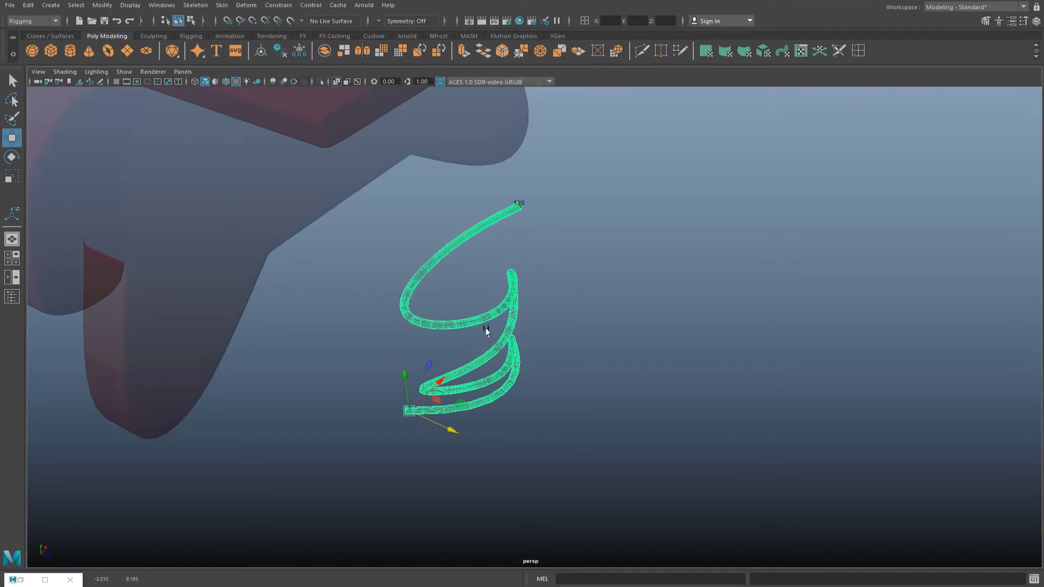
{"action": "left_click", "coordinate": [694, 303]}
{"action": "scroll", "coordinate": [499, 245], "scroll_direction": "up", "scroll_amount": 3}
{"action": "scroll", "coordinate": [451, 282], "scroll_direction": "up", "scroll_amount": 2}
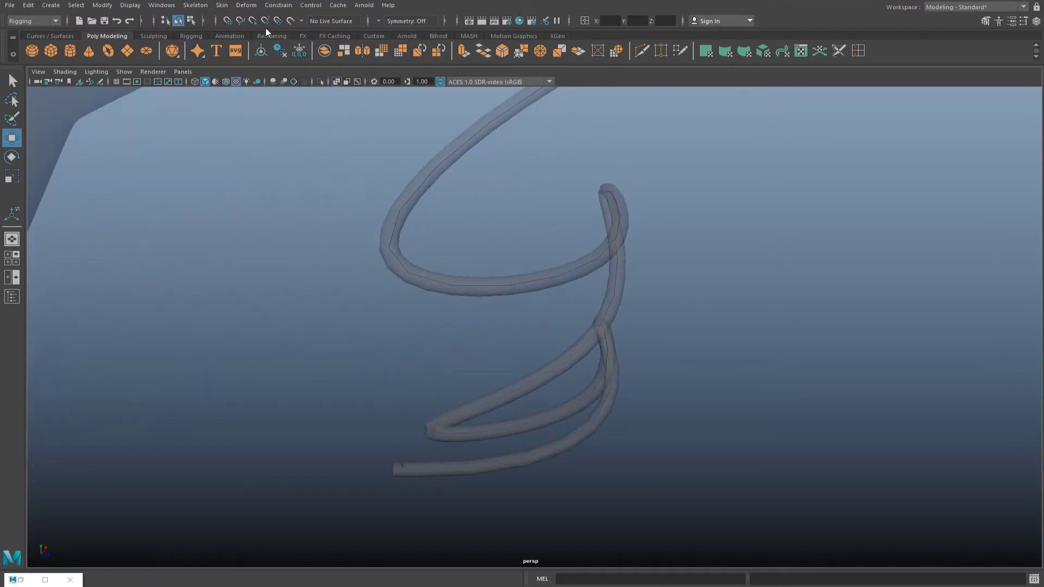
Reselect the guide curve, test sliding it out of the tube, then undo the move.
{"action": "left_click", "coordinate": [214, 22]}
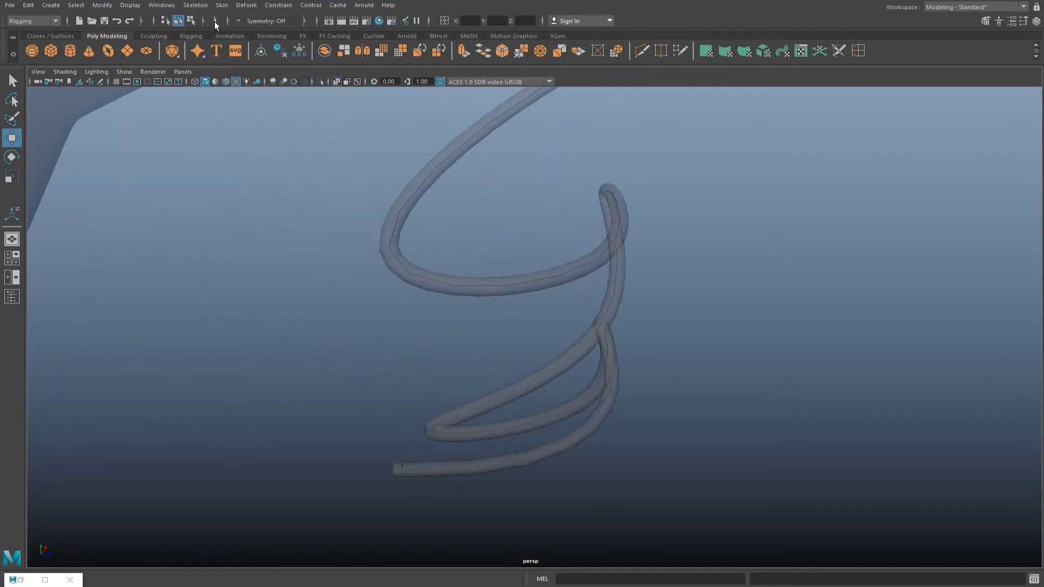
{"action": "left_click", "coordinate": [478, 288]}
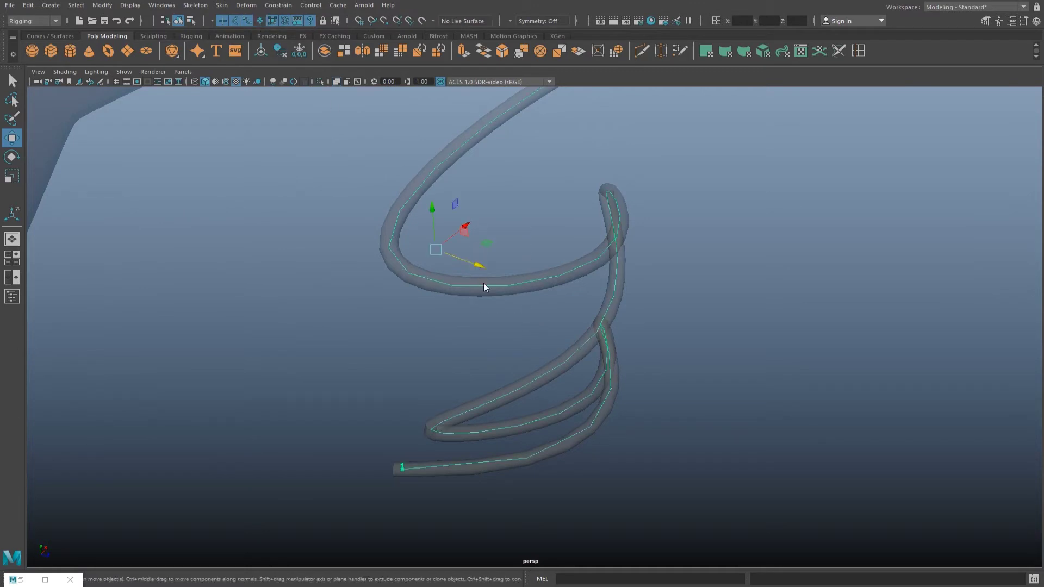
{"action": "left_click_drag", "start_coordinate": [426, 273], "coordinate": [496, 285], "text": "alt"}
{"action": "left_click", "coordinate": [480, 275]}
{"action": "left_click", "coordinate": [470, 292]}
{"action": "middle_click_drag", "start_coordinate": [458, 327], "coordinate": [533, 308]}
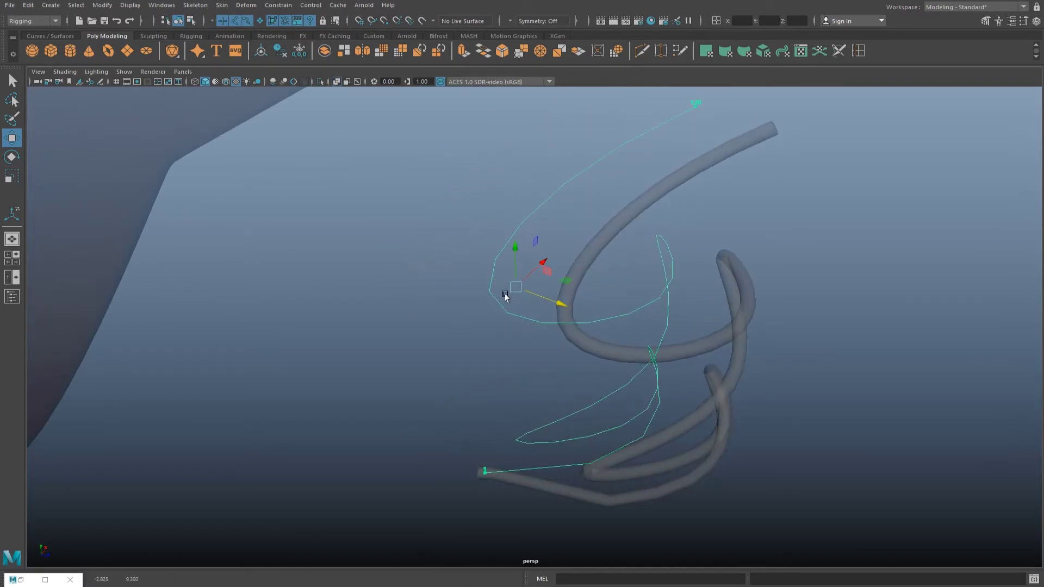
{"action": "key", "text": "ctrl+z"}
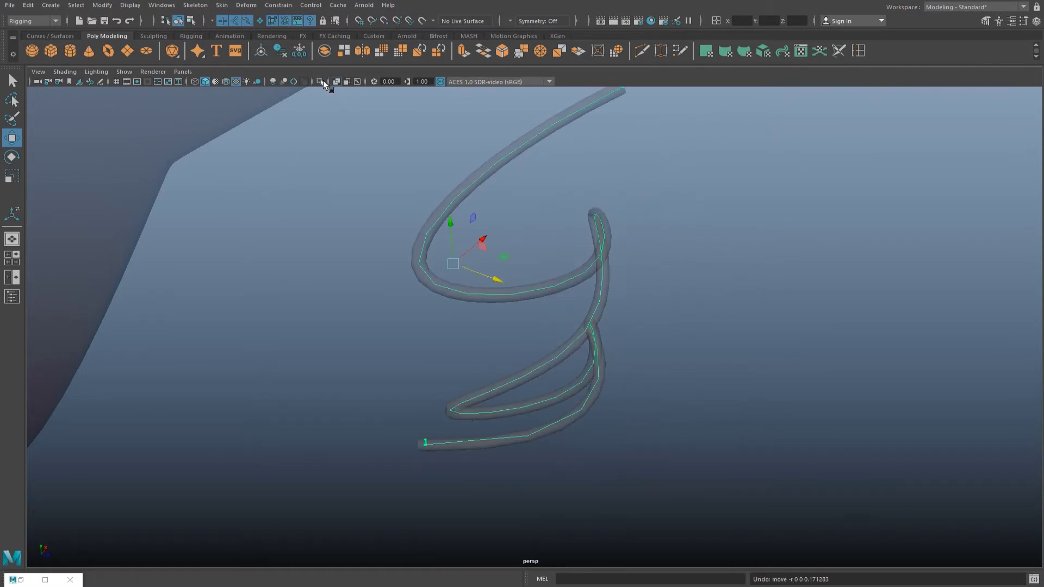
Isolate the spring curve, show its control points, and drag one to loosen the coil.
{"action": "left_click", "coordinate": [325, 82]}
{"action": "right_click_drag", "start_coordinate": [458, 187], "coordinate": [435, 191]}
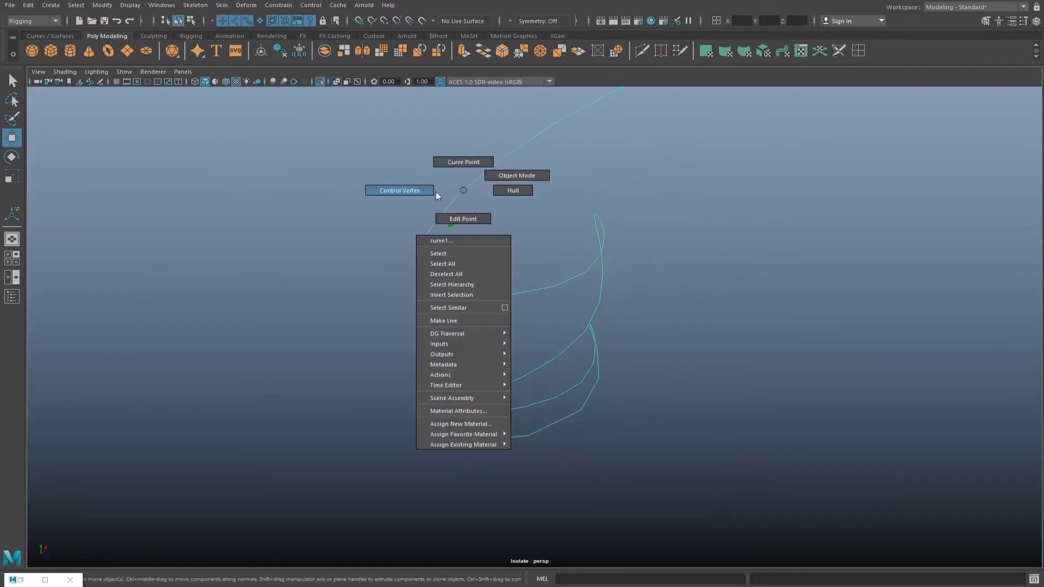
{"action": "left_click", "coordinate": [328, 84]}
{"action": "mouse_move", "coordinate": [489, 245]}
{"action": "left_mouse_down", "text": "alt"}
{"action": "mouse_move", "coordinate": [459, 366]}
{"action": "mouse_move", "coordinate": [528, 320]}
{"action": "left_mouse_up", "text": "alt"}
{"action": "left_click", "coordinate": [426, 347]}
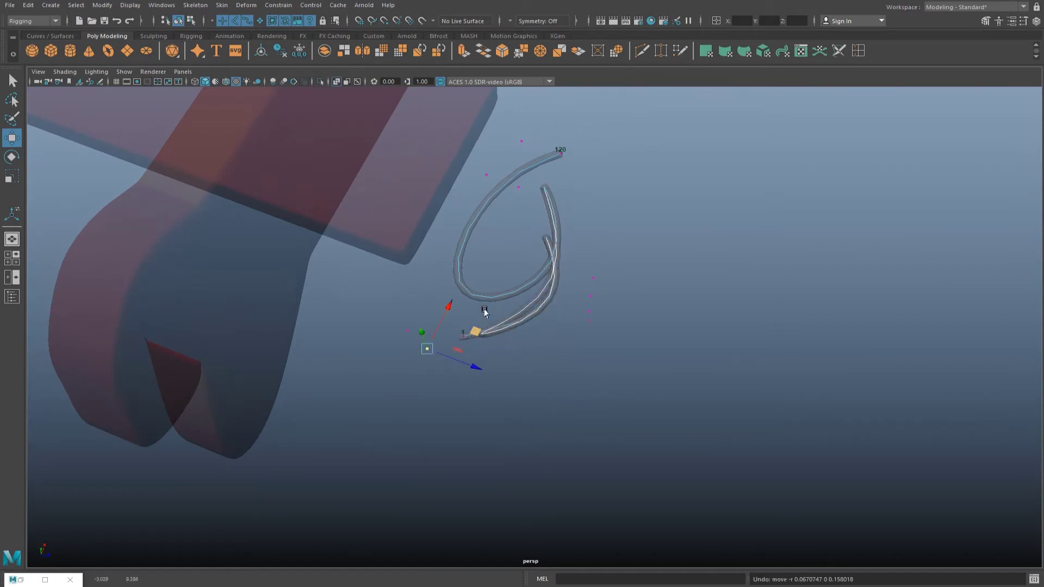
{"action": "scroll", "coordinate": [472, 318], "scroll_direction": "up", "scroll_amount": 3}
{"action": "mouse_move", "coordinate": [438, 266]}
{"action": "left_mouse_down"}
{"action": "mouse_move", "coordinate": [627, 287]}
{"action": "mouse_move", "coordinate": [695, 347]}
{"action": "left_mouse_up"}
Raise and pull further curve points so the even coil reaches the horse's belly.
{"action": "left_click_drag", "start_coordinate": [695, 347], "coordinate": [646, 309]}
{"action": "mouse_move", "coordinate": [723, 318]}
{"action": "left_mouse_down", "text": "alt"}
{"action": "mouse_move", "coordinate": [718, 345]}
{"action": "mouse_move", "coordinate": [752, 308]}
{"action": "mouse_move", "coordinate": [759, 333]}
{"action": "mouse_move", "coordinate": [723, 235]}
{"action": "mouse_move", "coordinate": [713, 322]}
{"action": "mouse_move", "coordinate": [576, 389]}
{"action": "mouse_move", "coordinate": [554, 357]}
{"action": "mouse_move", "coordinate": [398, 338]}
{"action": "mouse_move", "coordinate": [734, 394]}
{"action": "mouse_move", "coordinate": [612, 412]}
{"action": "left_mouse_up", "text": "alt"}
{"action": "left_click_drag", "start_coordinate": [651, 382], "coordinate": [655, 347]}
{"action": "left_click_drag", "start_coordinate": [545, 345], "coordinate": [505, 349], "text": "alt"}
{"action": "mouse_move", "coordinate": [504, 349]}
{"action": "left_mouse_down"}
{"action": "mouse_move", "coordinate": [461, 307]}
{"action": "mouse_move", "coordinate": [538, 303]}
{"action": "left_mouse_up"}
{"action": "left_click_drag", "start_coordinate": [544, 258], "coordinate": [544, 246]}
{"action": "mouse_move", "coordinate": [580, 285]}
{"action": "left_mouse_down", "text": "alt"}
{"action": "mouse_move", "coordinate": [713, 354]}
{"action": "mouse_move", "coordinate": [755, 348]}
{"action": "left_mouse_up", "text": "alt"}
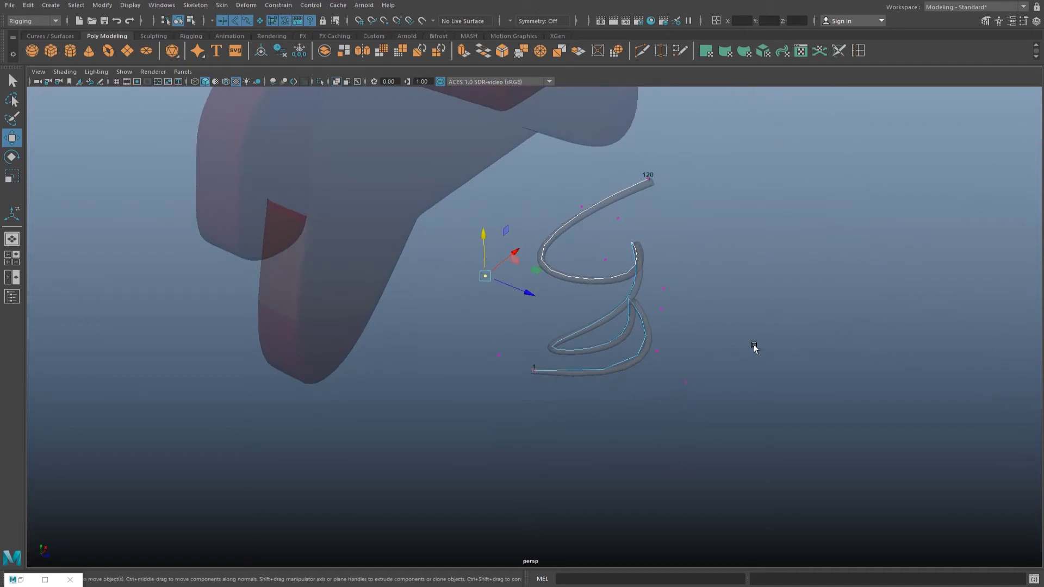
{"action": "mouse_move", "coordinate": [603, 342]}
{"action": "left_mouse_down", "text": "alt"}
{"action": "mouse_move", "coordinate": [666, 377]}
{"action": "mouse_move", "coordinate": [650, 356]}
{"action": "left_mouse_up", "text": "alt"}
{"action": "left_click", "coordinate": [659, 356]}
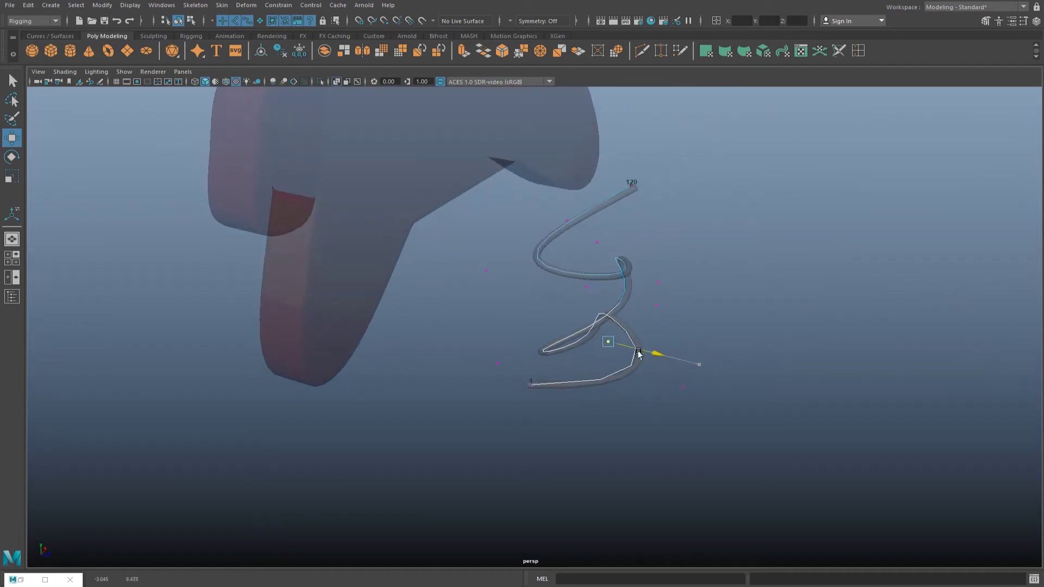
{"action": "mouse_move", "coordinate": [573, 329]}
{"action": "left_mouse_down", "text": "alt"}
{"action": "mouse_move", "coordinate": [540, 286]}
{"action": "mouse_move", "coordinate": [424, 284]}
{"action": "mouse_move", "coordinate": [658, 317]}
{"action": "mouse_move", "coordinate": [601, 342]}
{"action": "mouse_move", "coordinate": [663, 343]}
{"action": "mouse_move", "coordinate": [775, 324]}
{"action": "mouse_move", "coordinate": [733, 284]}
{"action": "left_mouse_up", "text": "alt"}
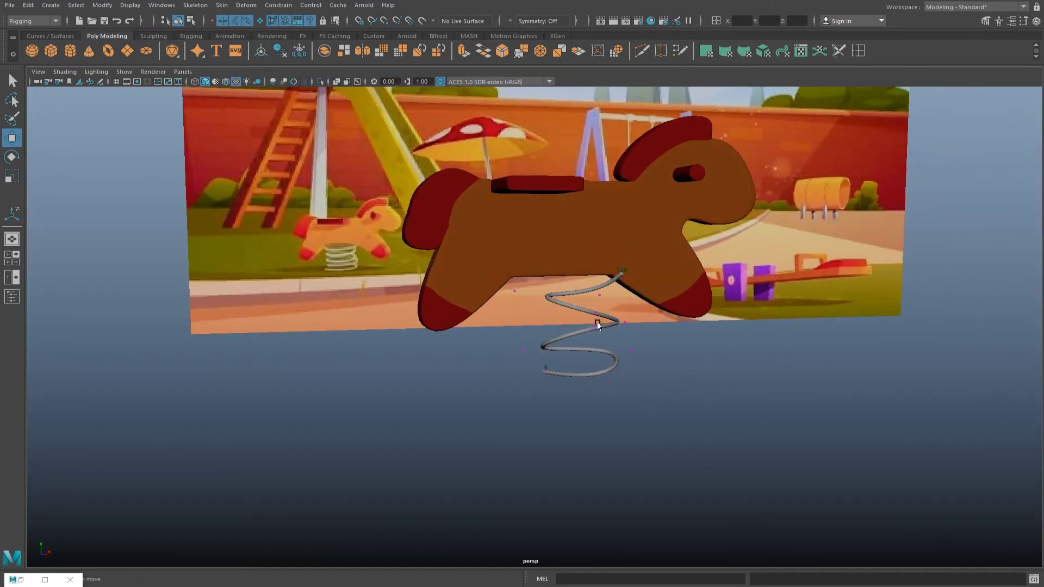
Return the curve to object display and marquee-select both the horse and the spring.
{"action": "right_click_drag", "start_coordinate": [602, 326], "coordinate": [594, 357]}
{"action": "left_click_drag", "start_coordinate": [594, 357], "coordinate": [598, 379], "text": "alt"}
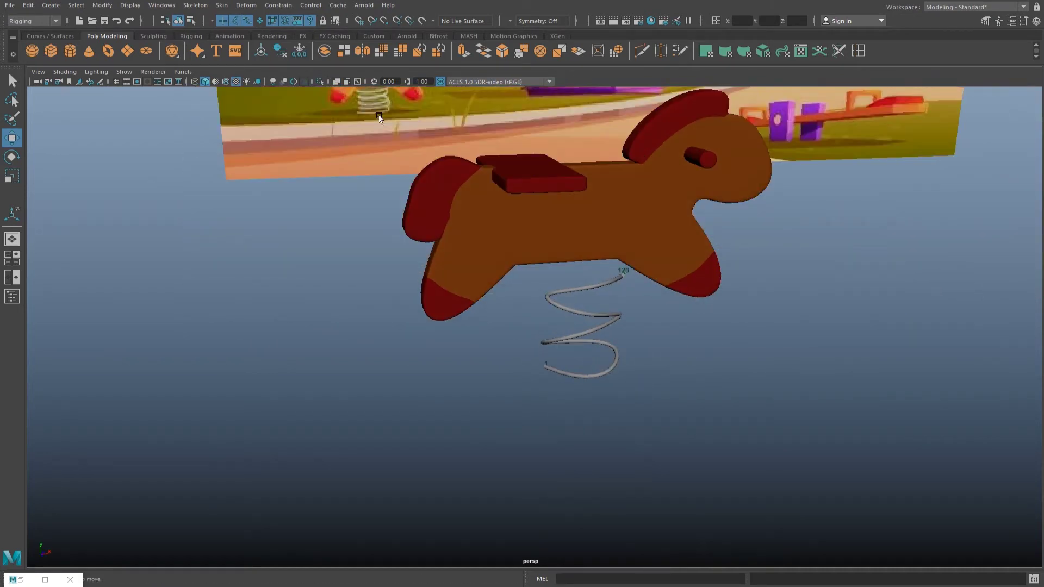
{"action": "left_click", "coordinate": [559, 377]}
{"action": "mouse_move", "coordinate": [601, 368]}
{"action": "left_mouse_down", "text": "alt"}
{"action": "mouse_move", "coordinate": [495, 386]}
{"action": "mouse_move", "coordinate": [459, 378]}
{"action": "left_mouse_up", "text": "alt"}
{"action": "left_click", "coordinate": [654, 367]}
{"action": "left_click_drag", "start_coordinate": [598, 324], "coordinate": [578, 366], "text": "alt"}
{"action": "left_click", "coordinate": [578, 366]}
{"action": "left_click", "coordinate": [594, 401]}
{"action": "mouse_move", "coordinate": [594, 400]}
{"action": "left_mouse_down", "text": "alt"}
{"action": "mouse_move", "coordinate": [628, 333]}
{"action": "mouse_move", "coordinate": [562, 299]}
{"action": "mouse_move", "coordinate": [587, 319]}
{"action": "mouse_move", "coordinate": [536, 338]}
{"action": "mouse_move", "coordinate": [646, 346]}
{"action": "mouse_move", "coordinate": [578, 357]}
{"action": "left_mouse_up", "text": "alt"}
{"action": "left_click_drag", "start_coordinate": [559, 440], "coordinate": [428, 225]}
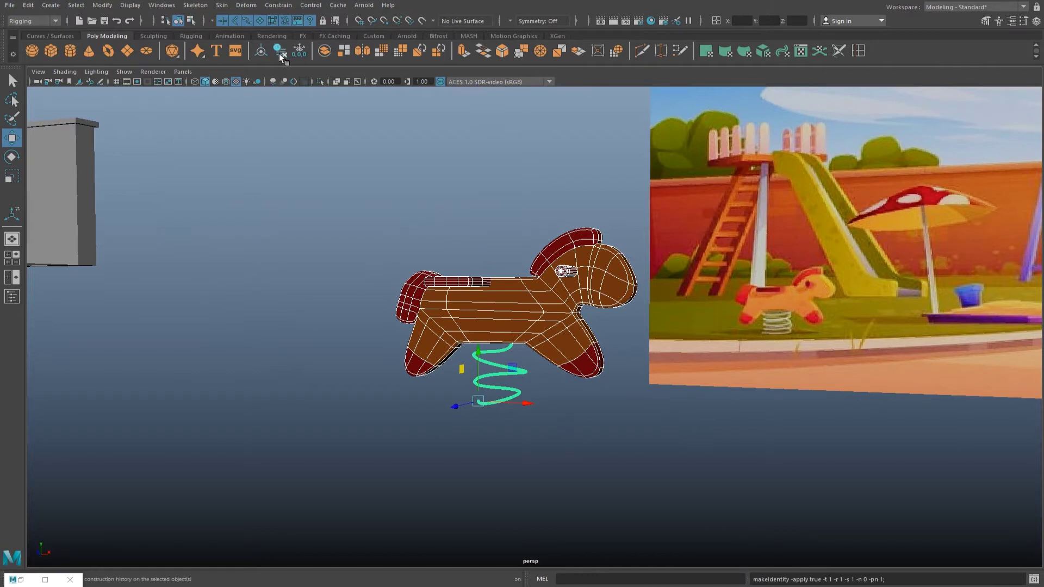
Frame the mushroom umbrella to view the horse's destination on the playground.
{"action": "left_click_drag", "start_coordinate": [543, 337], "coordinate": [592, 361], "text": "alt"}
{"action": "left_click", "coordinate": [559, 318]}
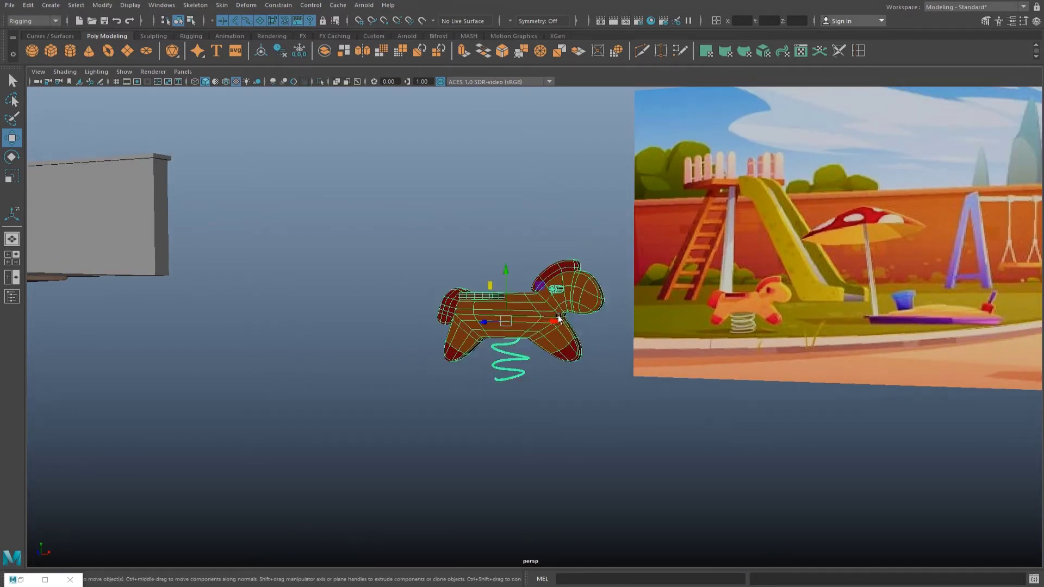
{"action": "scroll", "coordinate": [559, 317], "scroll_direction": "down", "scroll_amount": 5}
{"action": "mouse_move", "coordinate": [559, 318]}
{"action": "left_mouse_down", "text": "alt"}
{"action": "mouse_move", "coordinate": [554, 326]}
{"action": "mouse_move", "coordinate": [341, 288]}
{"action": "mouse_move", "coordinate": [462, 412]}
{"action": "left_mouse_up", "text": "alt"}
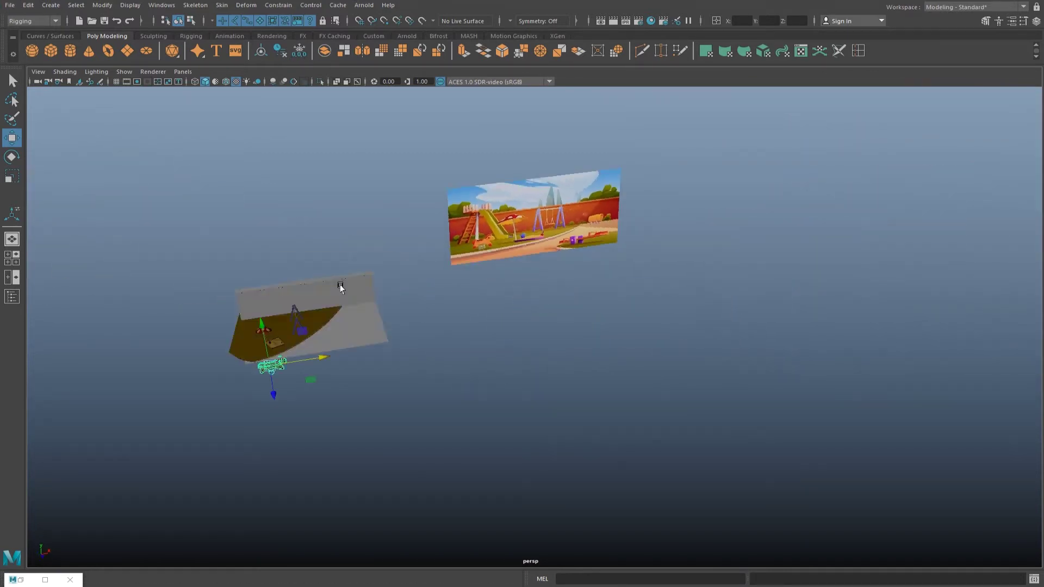
{"action": "left_click", "coordinate": [402, 374]}
{"action": "key", "text": "f"}
{"action": "scroll", "coordinate": [700, 318], "scroll_direction": "down", "scroll_amount": 5}
{"action": "mouse_move", "coordinate": [701, 318]}
{"action": "left_mouse_down", "text": "alt"}
{"action": "mouse_move", "coordinate": [489, 269]}
{"action": "mouse_move", "coordinate": [549, 249]}
{"action": "mouse_move", "coordinate": [456, 233]}
{"action": "left_mouse_up", "text": "alt"}
Scale, rotate and move the rocking horse into place beside the umbrella.
{"action": "left_click", "coordinate": [489, 269]}
{"action": "key", "text": "r"}
{"action": "key", "text": "w"}
{"action": "scroll", "coordinate": [527, 266], "scroll_direction": "up", "scroll_amount": 3}
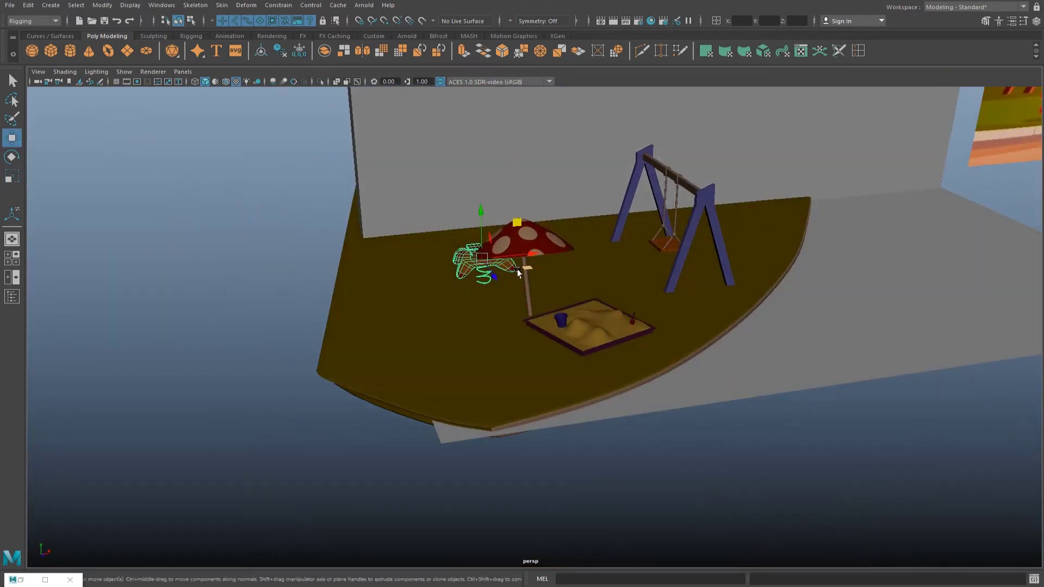
{"action": "left_click_drag", "start_coordinate": [527, 267], "coordinate": [480, 234], "text": "alt"}
{"action": "key", "text": "e"}
{"action": "mouse_move", "coordinate": [480, 234]}
{"action": "left_mouse_down", "text": "alt"}
{"action": "mouse_move", "coordinate": [540, 279]}
{"action": "mouse_move", "coordinate": [518, 324]}
{"action": "mouse_move", "coordinate": [559, 392]}
{"action": "left_mouse_up", "text": "alt"}
{"action": "key", "text": "w"}
Deselect the horse and zoom in to check it standing on the playground floor.
{"action": "left_click", "coordinate": [610, 343]}
{"action": "mouse_move", "coordinate": [611, 343]}
{"action": "left_mouse_down", "text": "alt"}
{"action": "mouse_move", "coordinate": [668, 305]}
{"action": "mouse_move", "coordinate": [394, 552]}
{"action": "left_mouse_up", "text": "alt"}
{"action": "left_click_drag", "start_coordinate": [590, 367], "coordinate": [735, 398], "text": "alt"}
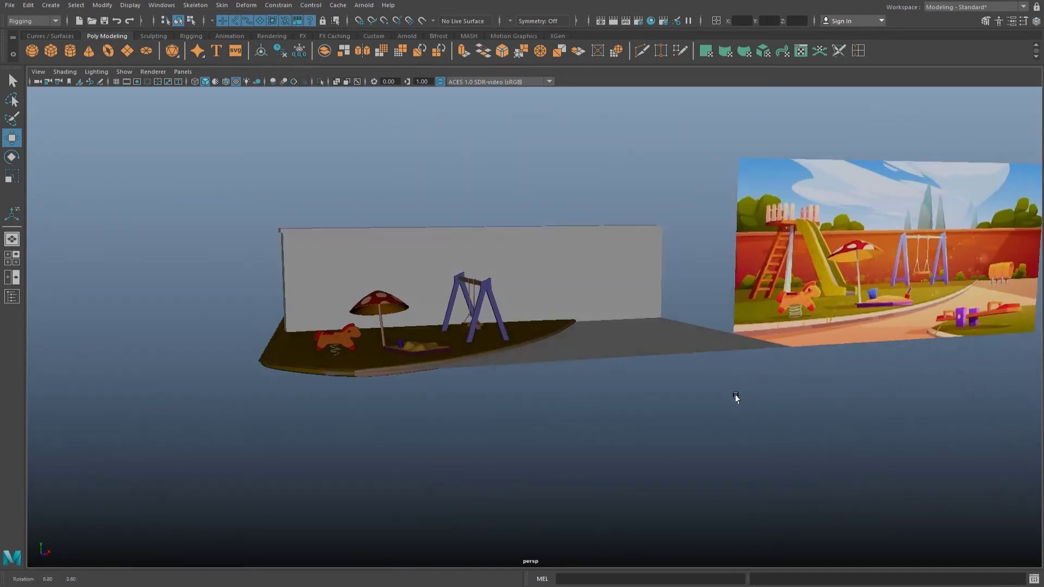
{"action": "scroll", "coordinate": [712, 333], "scroll_direction": "up", "scroll_amount": 2}
{"action": "scroll", "coordinate": [706, 329], "scroll_direction": "up", "scroll_amount": 2}
{"action": "scroll", "coordinate": [700, 362], "scroll_direction": "up", "scroll_amount": 2}
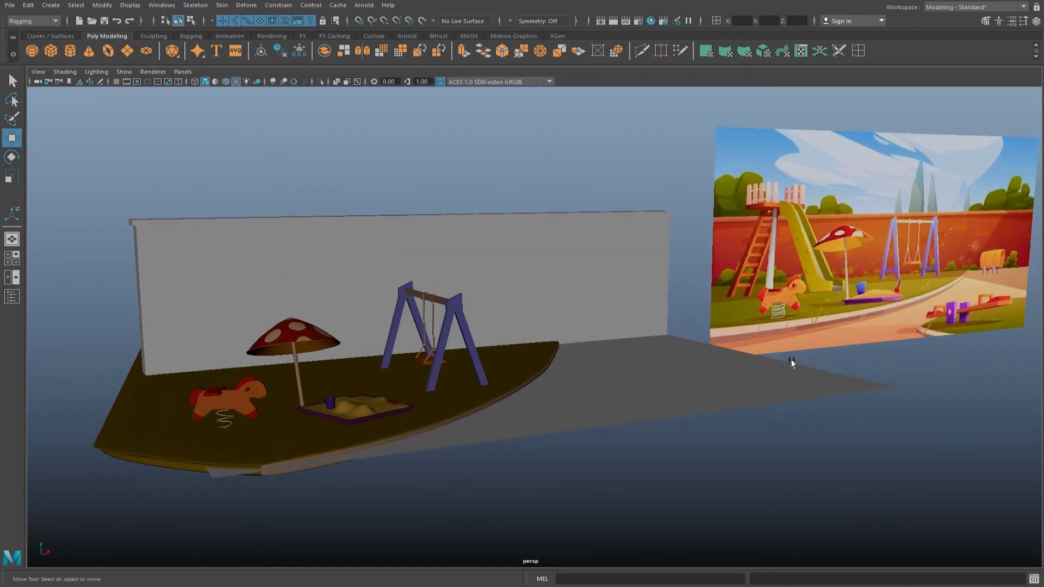
Create a polygon cube on the grey floor and flatten it into a thin slab.
{"action": "left_click", "coordinate": [51, 53]}
{"action": "left_click_drag", "start_coordinate": [701, 431], "coordinate": [522, 361], "text": "alt"}
{"action": "left_click_drag", "start_coordinate": [462, 307], "coordinate": [608, 378]}
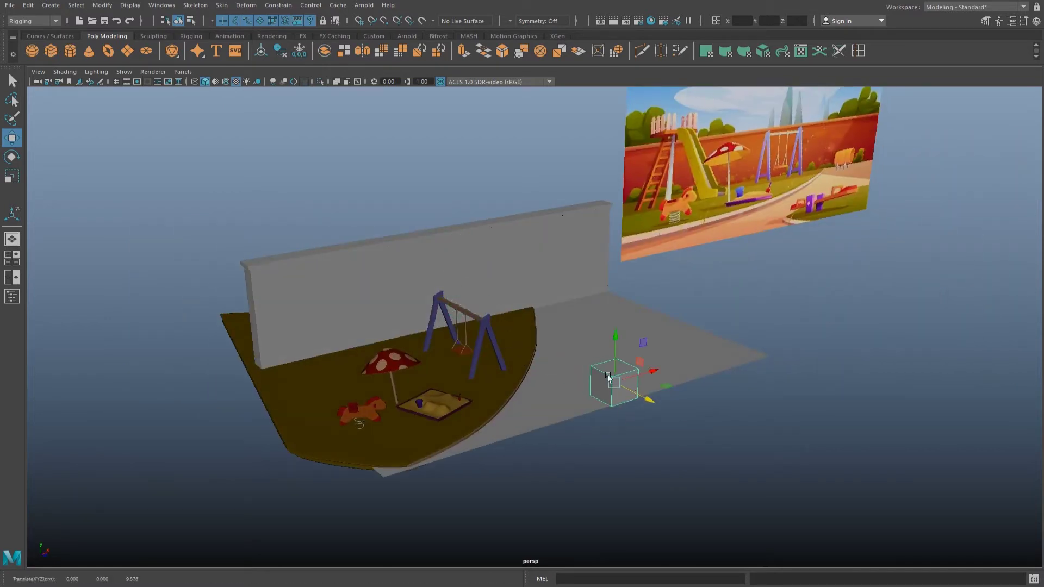
{"action": "key", "text": "r"}
{"action": "scroll", "coordinate": [608, 377], "scroll_direction": "up", "scroll_amount": 2}
{"action": "scroll", "coordinate": [652, 391], "scroll_direction": "up", "scroll_amount": 2}
{"action": "mouse_move", "coordinate": [682, 403]}
{"action": "left_mouse_down"}
{"action": "mouse_move", "coordinate": [651, 397]}
{"action": "mouse_move", "coordinate": [622, 373]}
{"action": "mouse_move", "coordinate": [644, 377]}
{"action": "mouse_move", "coordinate": [619, 364]}
{"action": "mouse_move", "coordinate": [574, 362]}
{"action": "mouse_move", "coordinate": [596, 373]}
{"action": "left_mouse_up"}
{"action": "scroll", "coordinate": [656, 396], "scroll_direction": "down", "scroll_amount": 2}
{"action": "scroll", "coordinate": [625, 374], "scroll_direction": "up", "scroll_amount": 2}
Tilt the slab's top sideways so it becomes a slanted plank.
{"action": "key", "text": "w"}
{"action": "scroll", "coordinate": [596, 373], "scroll_direction": "up", "scroll_amount": 2}
{"action": "right_click_drag", "start_coordinate": [550, 413], "coordinate": [561, 379]}
{"action": "key", "text": "r"}
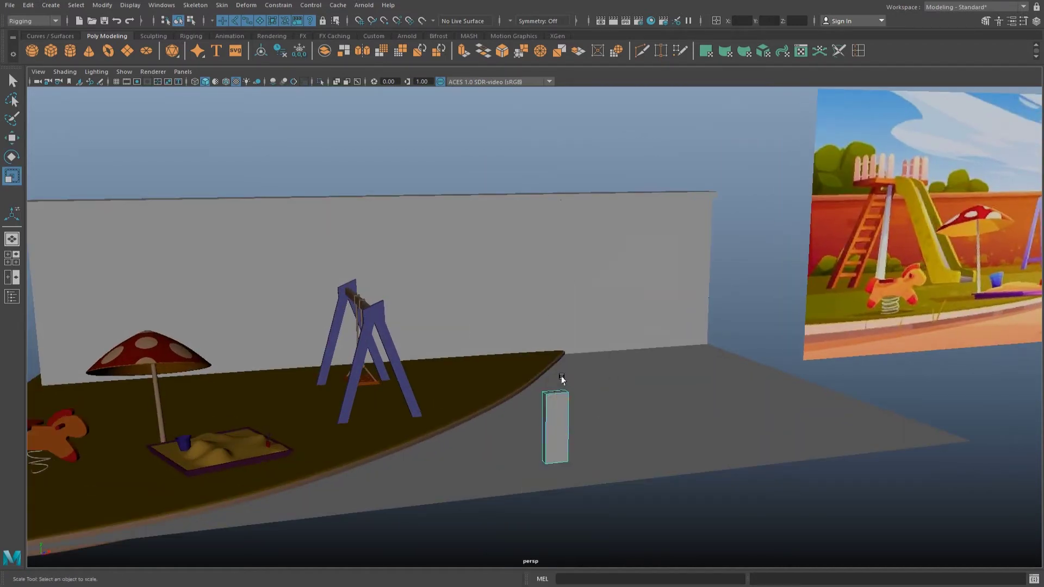
{"action": "scroll", "coordinate": [562, 379], "scroll_direction": "down", "scroll_amount": 3}
{"action": "key", "text": "w"}
{"action": "scroll", "coordinate": [560, 343], "scroll_direction": "down", "scroll_amount": 2}
{"action": "mouse_move", "coordinate": [570, 326]}
{"action": "left_mouse_down"}
{"action": "mouse_move", "coordinate": [612, 242]}
{"action": "mouse_move", "coordinate": [647, 205]}
{"action": "left_mouse_up"}
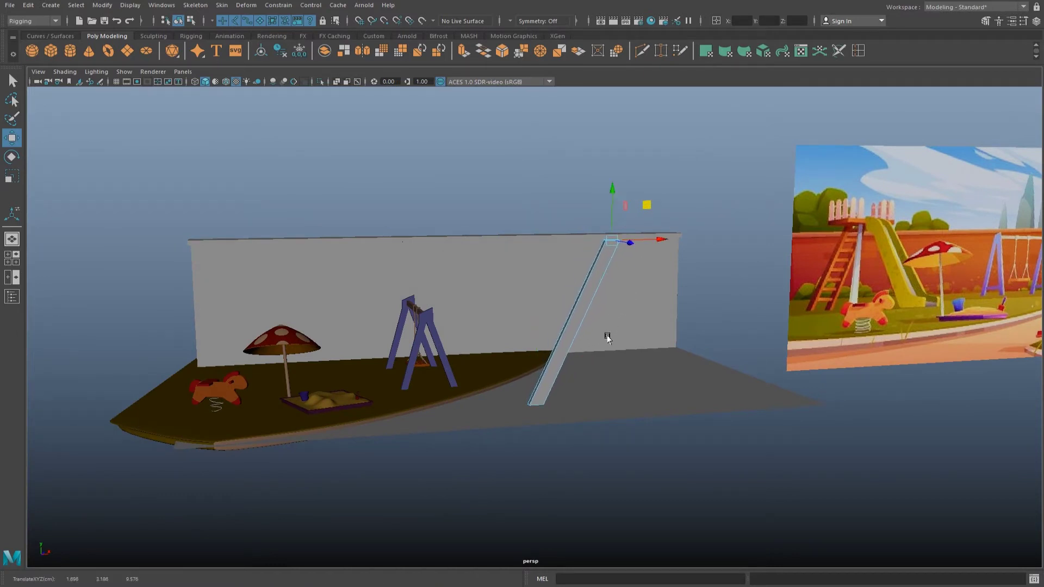
Switch to the front view and move the reference image left behind the scene.
{"action": "key", "text": "space"}
{"action": "key", "text": "space"}
{"action": "key", "text": "f"}
{"action": "scroll", "coordinate": [548, 368], "scroll_direction": "up", "scroll_amount": 2}
{"action": "middle_click_drag", "start_coordinate": [578, 364], "coordinate": [638, 363], "text": "alt"}
{"action": "right_click_drag", "start_coordinate": [562, 311], "coordinate": [650, 271]}
{"action": "scroll", "coordinate": [910, 336], "scroll_direction": "down", "scroll_amount": 2}
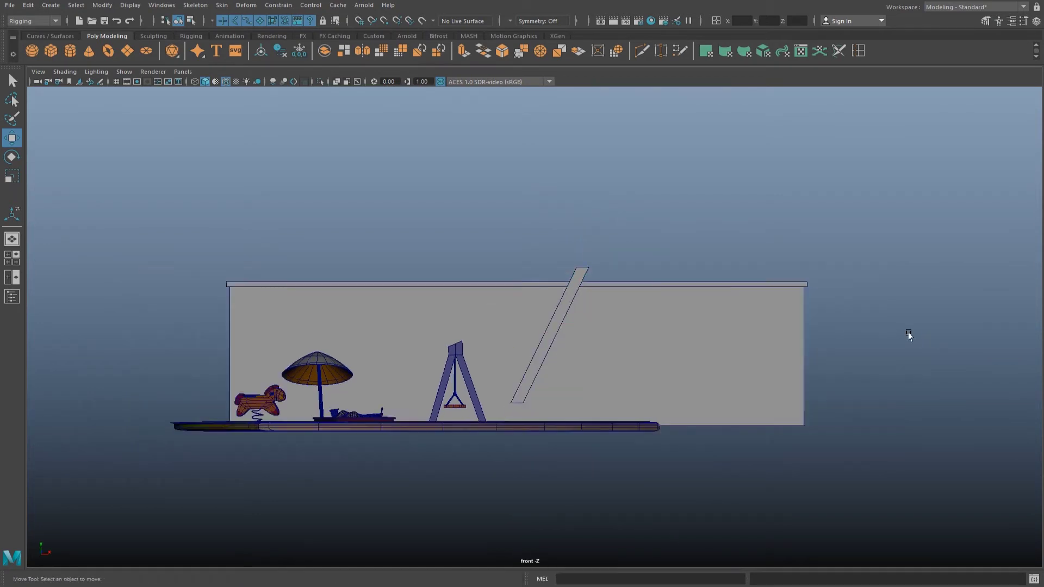
{"action": "scroll", "coordinate": [907, 340], "scroll_direction": "down", "scroll_amount": 3}
{"action": "middle_click_drag", "start_coordinate": [904, 344], "coordinate": [733, 345], "text": "alt"}
{"action": "scroll", "coordinate": [733, 344], "scroll_direction": "down", "scroll_amount": 2}
{"action": "left_click_drag", "start_coordinate": [911, 308], "coordinate": [356, 309]}
{"action": "scroll", "coordinate": [369, 315], "scroll_direction": "up", "scroll_amount": 2}
{"action": "middle_click_drag", "start_coordinate": [370, 315], "coordinate": [594, 314], "text": "alt"}
{"action": "scroll", "coordinate": [592, 326], "scroll_direction": "up", "scroll_amount": 2}
Move the plank left near the umbrella and set its top vertices on the wall's upper edge.
{"action": "left_click", "coordinate": [591, 344]}
{"action": "left_click_drag", "start_coordinate": [618, 333], "coordinate": [415, 339]}
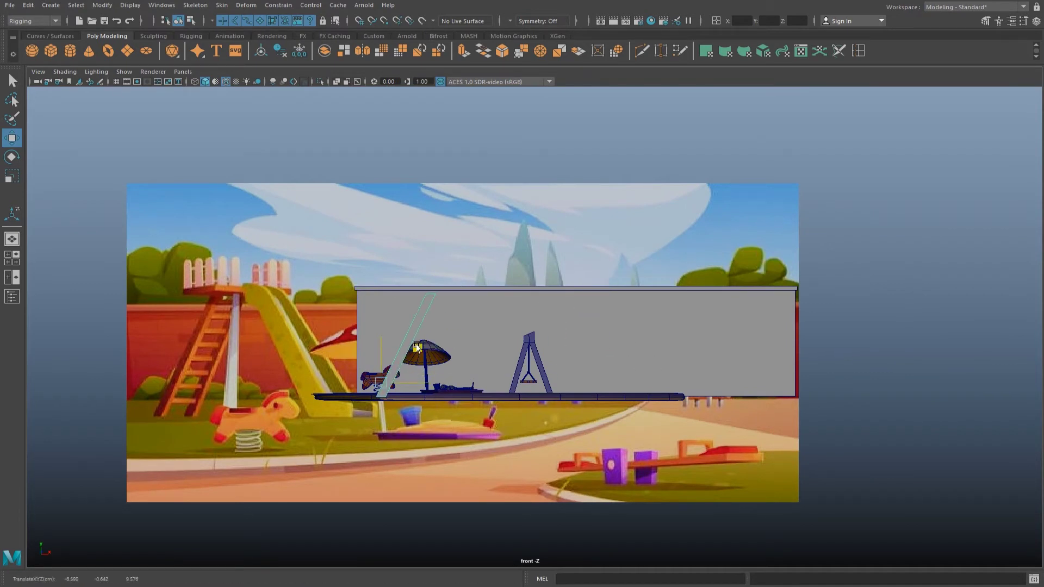
{"action": "middle_click_drag", "start_coordinate": [416, 347], "coordinate": [530, 341], "text": "alt"}
{"action": "scroll", "coordinate": [583, 332], "scroll_direction": "up", "scroll_amount": 2}
{"action": "right_click_drag", "start_coordinate": [583, 332], "coordinate": [614, 301]}
{"action": "left_click_drag", "start_coordinate": [581, 294], "coordinate": [636, 242]}
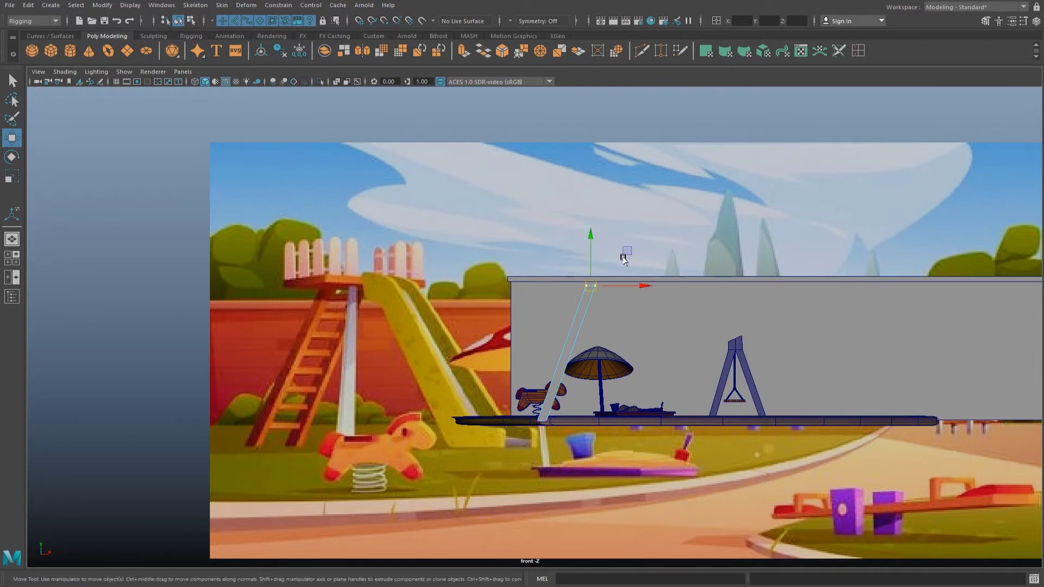
{"action": "right_click_drag", "start_coordinate": [585, 304], "coordinate": [631, 269]}
{"action": "left_click", "coordinate": [61, 375]}
{"action": "left_click", "coordinate": [583, 322]}
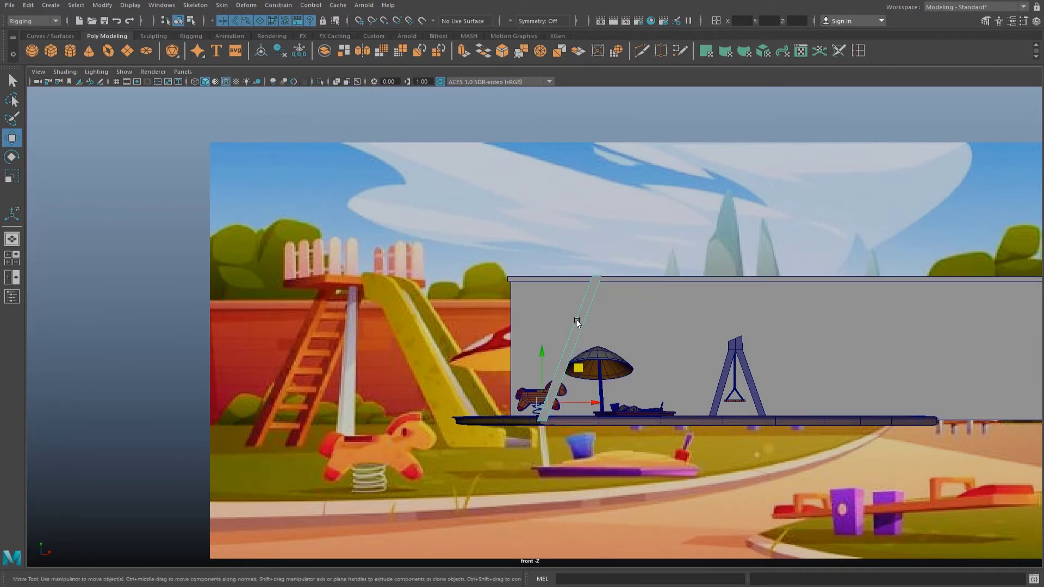
Assign the plank a new aiStandardSurface material named Stairs with a brown base colour.
{"action": "right_click", "coordinate": [579, 313]}
{"action": "mouse_move", "coordinate": [578, 585]}
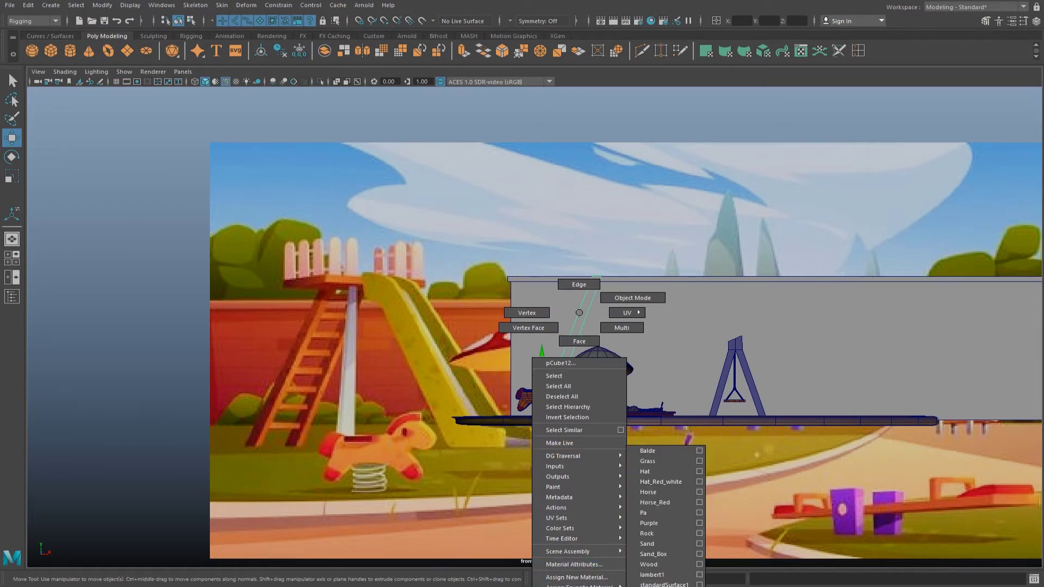
{"action": "left_click", "coordinate": [576, 578]}
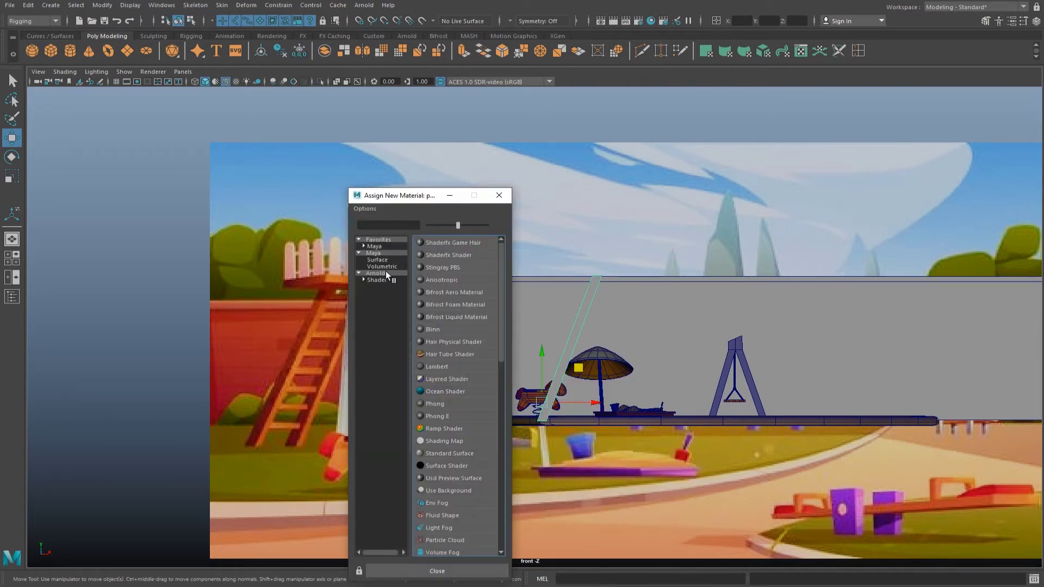
{"action": "left_click", "coordinate": [450, 416]}
{"action": "type", "text": "Starirs"}
{"action": "key", "text": "Return"}
{"action": "left_click", "coordinate": [170, 246]}
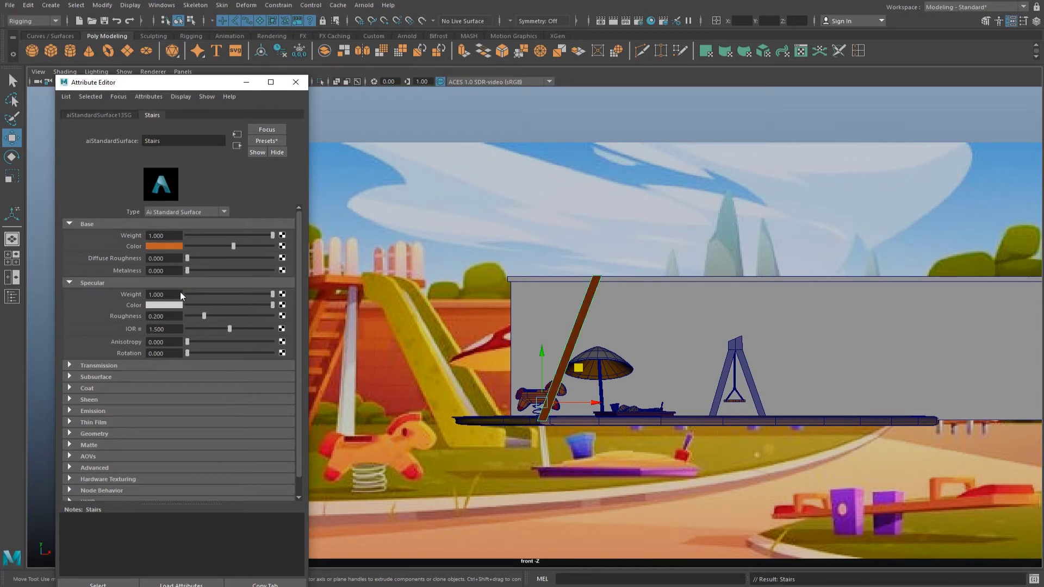
{"action": "left_click", "coordinate": [295, 82]}
Insert an edge loop running down the full length of the brown plank.
{"action": "scroll", "coordinate": [566, 379], "scroll_direction": "up", "scroll_amount": 2}
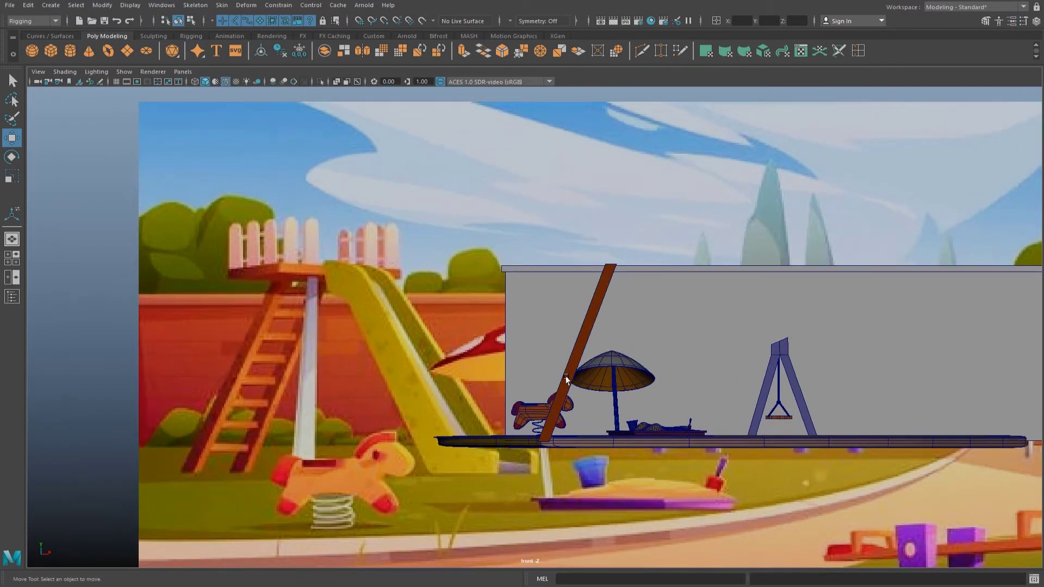
{"action": "left_click", "coordinate": [575, 348]}
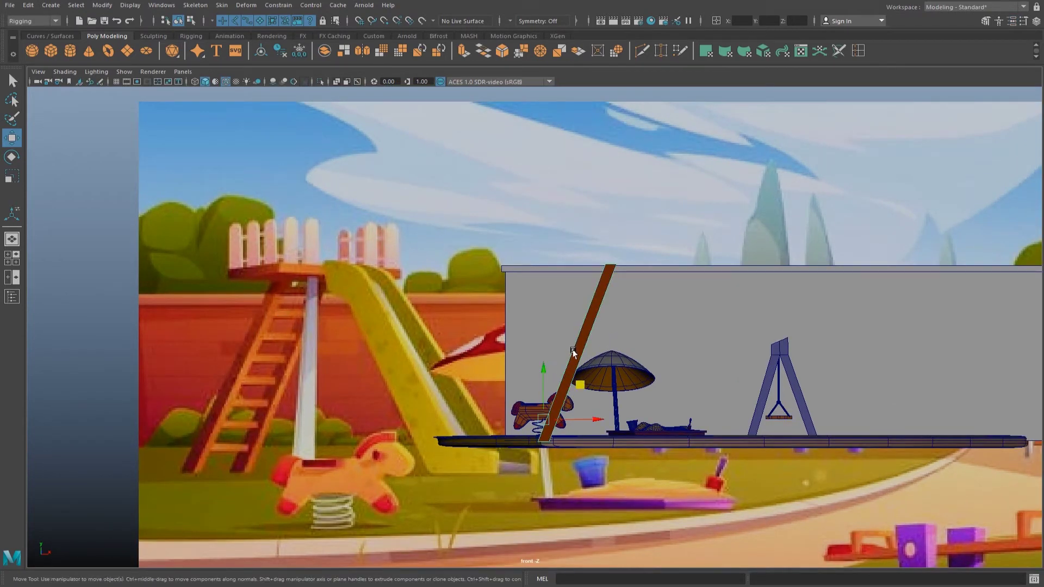
{"action": "scroll", "coordinate": [574, 351], "scroll_direction": "up", "scroll_amount": 1}
{"action": "scroll", "coordinate": [560, 345], "scroll_direction": "up", "scroll_amount": 1}
{"action": "scroll", "coordinate": [546, 337], "scroll_direction": "up", "scroll_amount": 1}
{"action": "scroll", "coordinate": [532, 330], "scroll_direction": "up", "scroll_amount": 1}
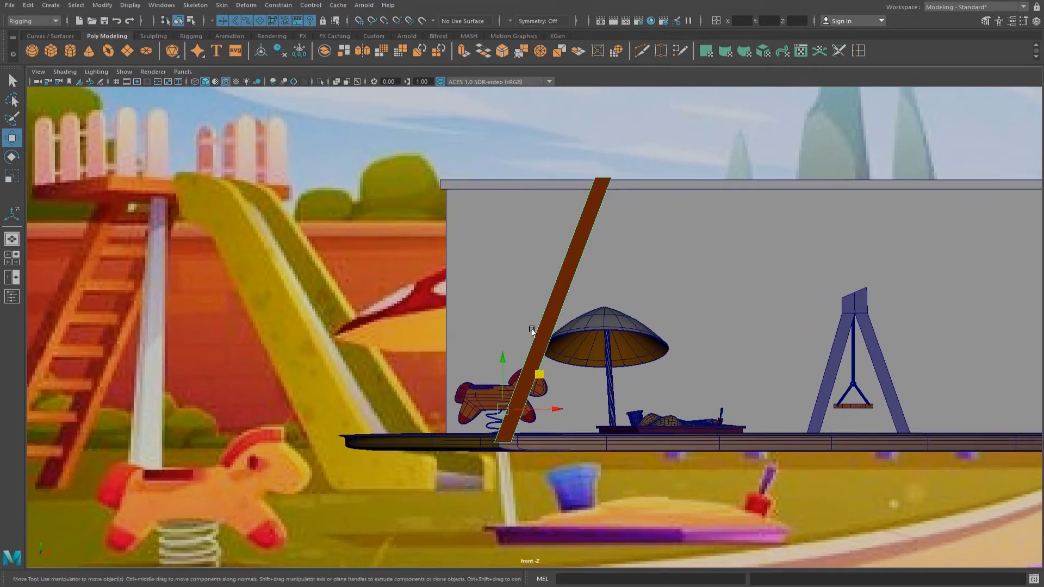
{"action": "right_click_drag", "start_coordinate": [533, 330], "coordinate": [521, 368], "text": "shift"}
{"action": "scroll", "coordinate": [520, 368], "scroll_direction": "up", "scroll_amount": 2}
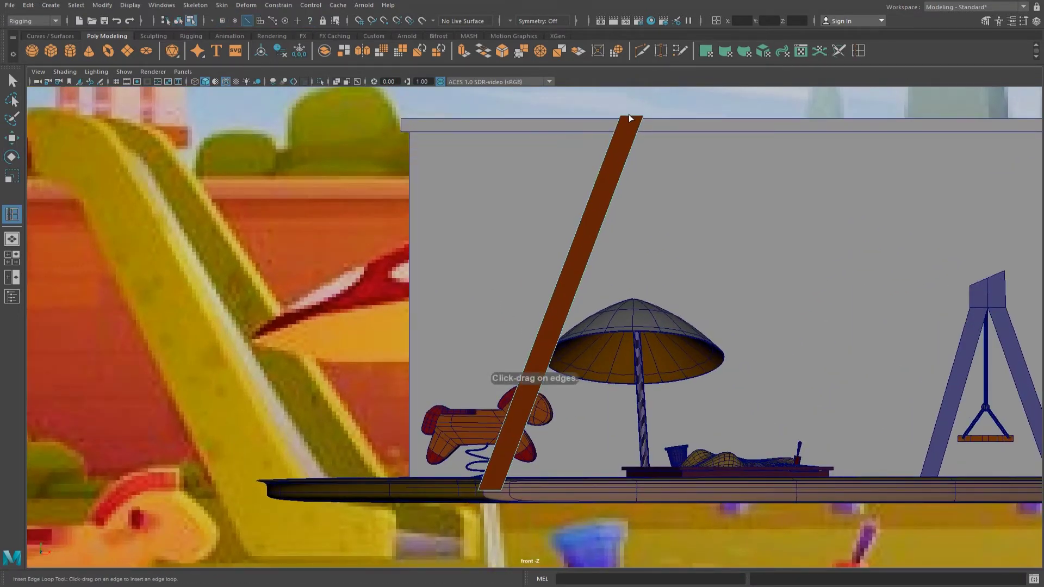
{"action": "left_click_drag", "start_coordinate": [625, 119], "coordinate": [638, 118]}
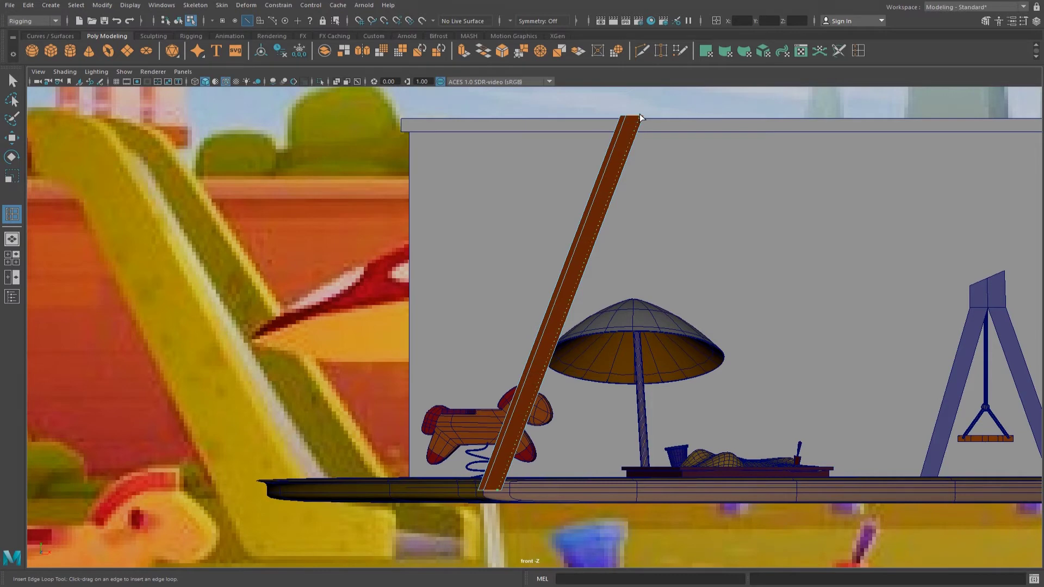
{"action": "key", "text": "w"}
{"action": "key", "text": "y"}
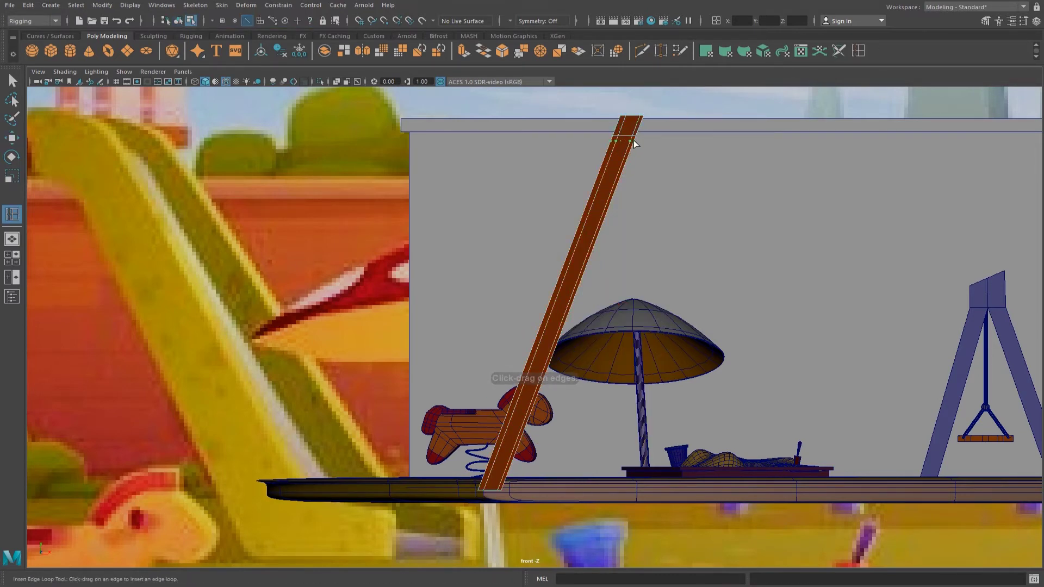
{"action": "scroll", "coordinate": [633, 143], "scroll_direction": "down", "scroll_amount": 3}
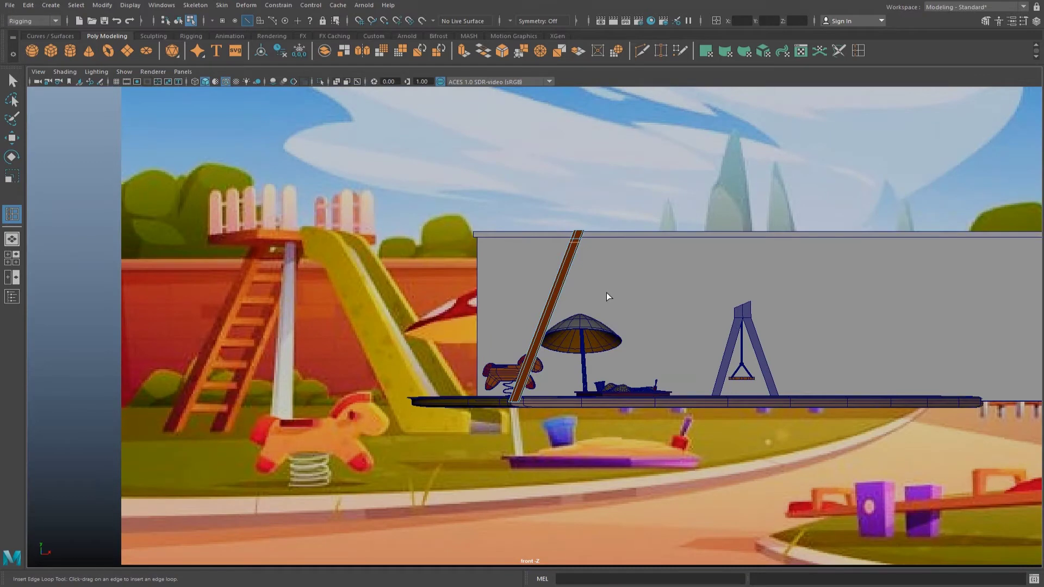
{"action": "scroll", "coordinate": [606, 293], "scroll_direction": "up", "scroll_amount": 1}
{"action": "scroll", "coordinate": [596, 305], "scroll_direction": "up", "scroll_amount": 2}
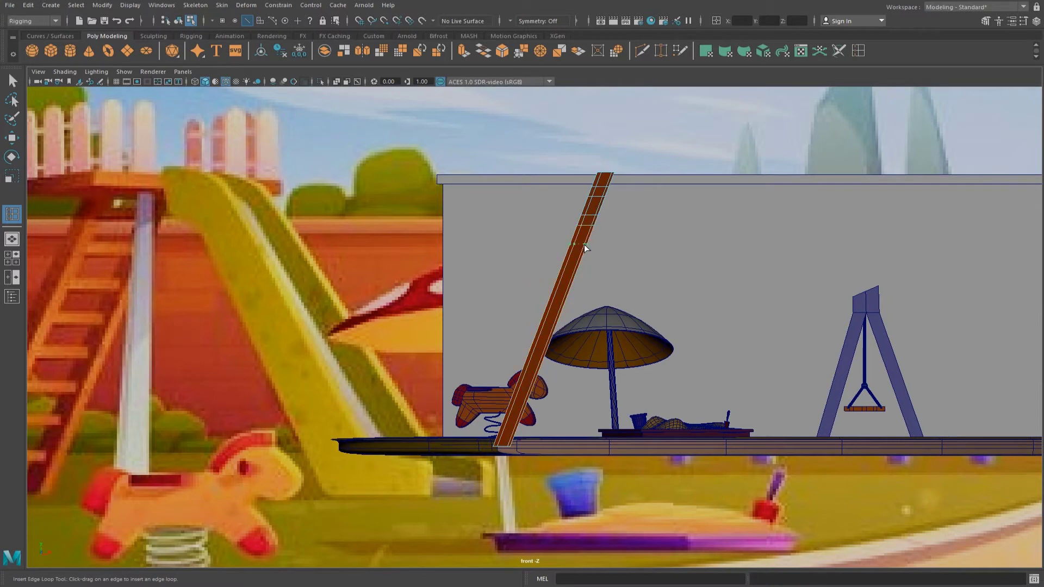
Add three edge loops along the ladder post and select the lowest one.
{"action": "left_click", "coordinate": [570, 278]}
{"action": "left_click", "coordinate": [551, 333]}
{"action": "left_click", "coordinate": [542, 361]}
{"action": "left_click", "coordinate": [524, 410]}
{"action": "key", "text": "w"}
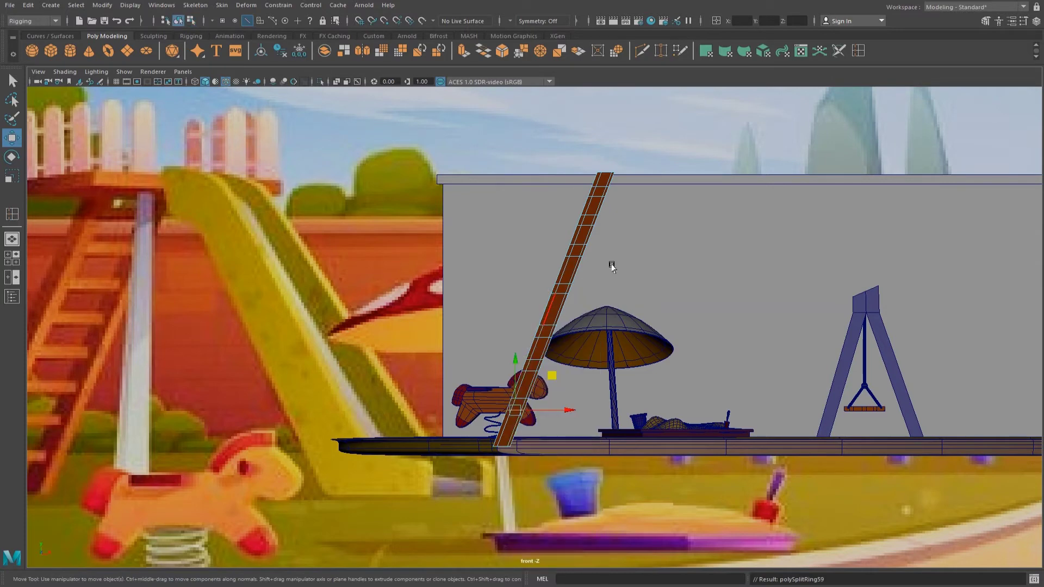
{"action": "key", "text": "space"}
{"action": "key", "text": "space"}
{"action": "left_click_drag", "start_coordinate": [663, 214], "coordinate": [689, 166], "text": "alt"}
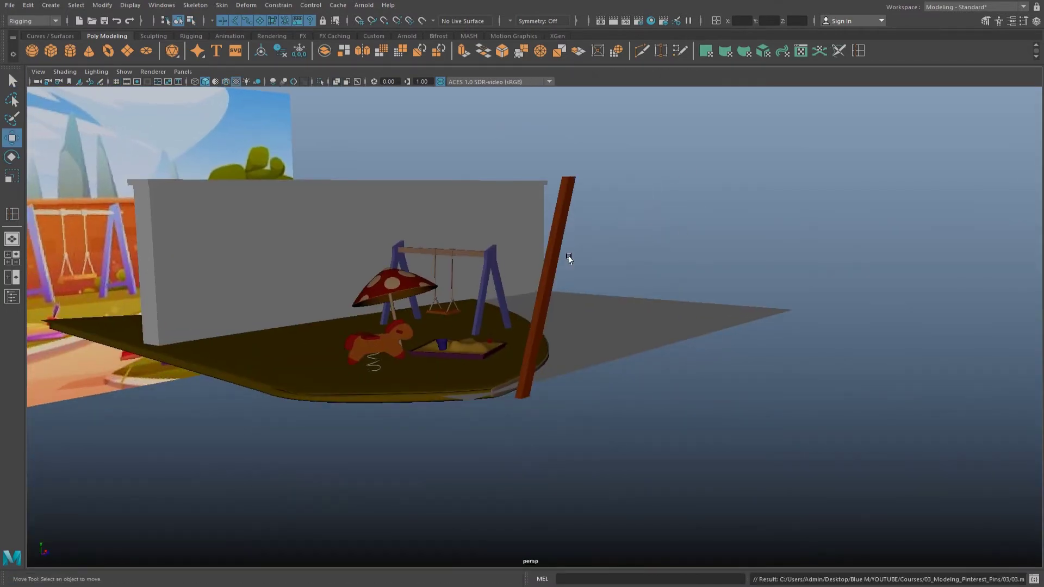
Duplicate the ladder post, move the copy right, and select both posts.
{"action": "left_click", "coordinate": [559, 260]}
{"action": "key", "text": "ctrl+d"}
{"action": "left_click_drag", "start_coordinate": [560, 387], "coordinate": [634, 401]}
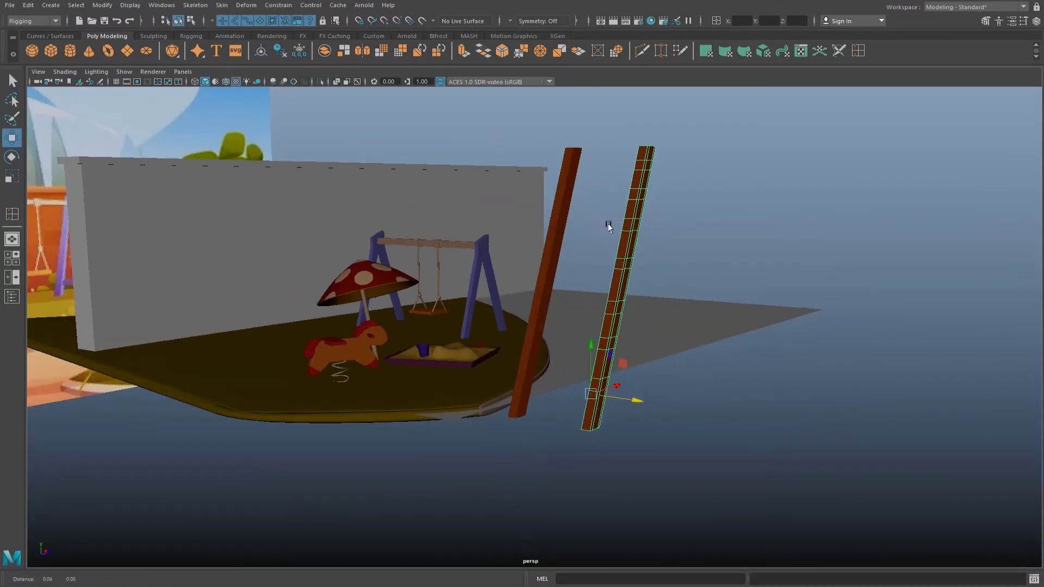
{"action": "left_click_drag", "start_coordinate": [608, 226], "coordinate": [645, 232], "text": "alt"}
{"action": "key", "text": "XF86AudioRaiseVolume"}
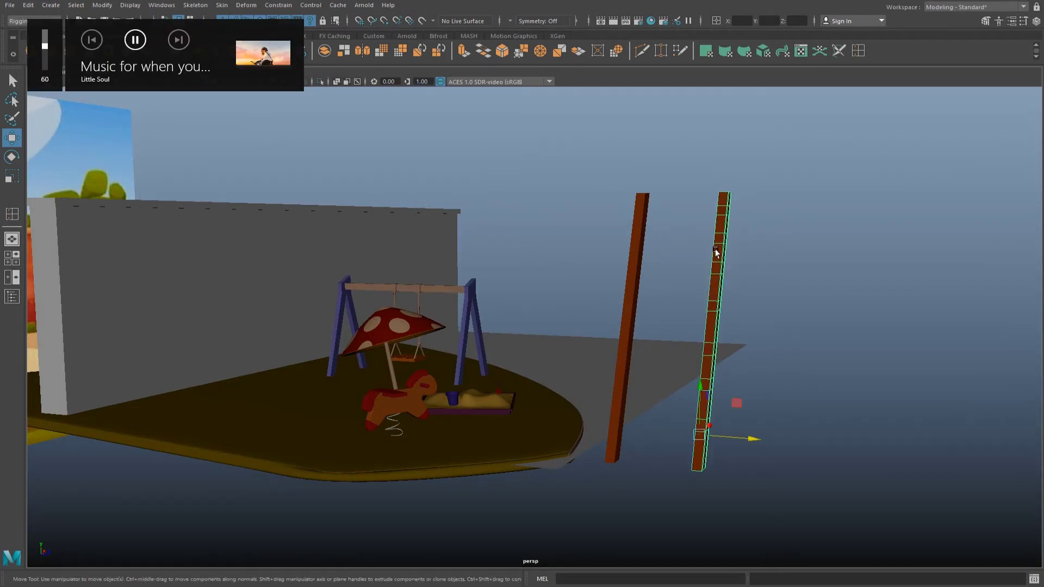
{"action": "right_click_drag", "start_coordinate": [725, 241], "coordinate": [594, 192]}
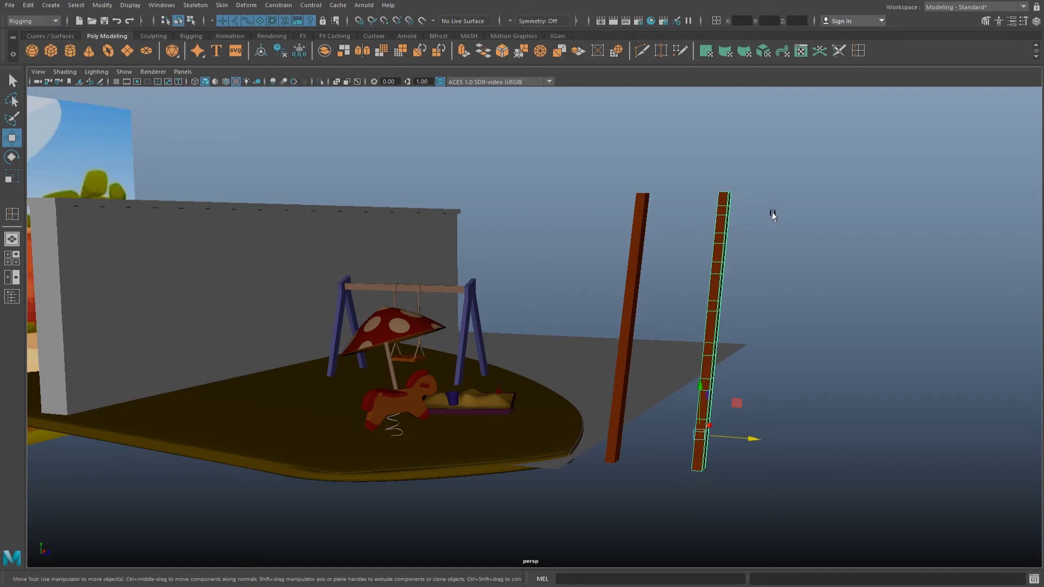
{"action": "left_click", "coordinate": [26, 23]}
{"action": "left_click", "coordinate": [36, 29]}
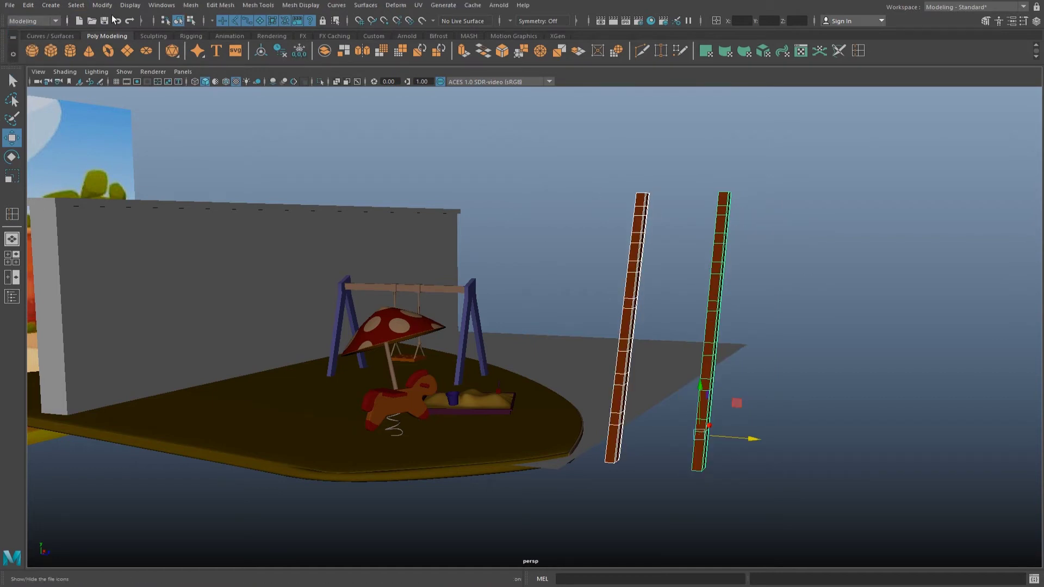
Combine the two posts into one mesh and bridge their facing faces into a rung.
{"action": "left_click", "coordinate": [190, 6]}
{"action": "left_click", "coordinate": [222, 43]}
{"action": "left_click", "coordinate": [689, 221]}
{"action": "scroll", "coordinate": [660, 225], "scroll_direction": "up", "scroll_amount": 3}
{"action": "left_click", "coordinate": [535, 281]}
{"action": "key", "text": "f"}
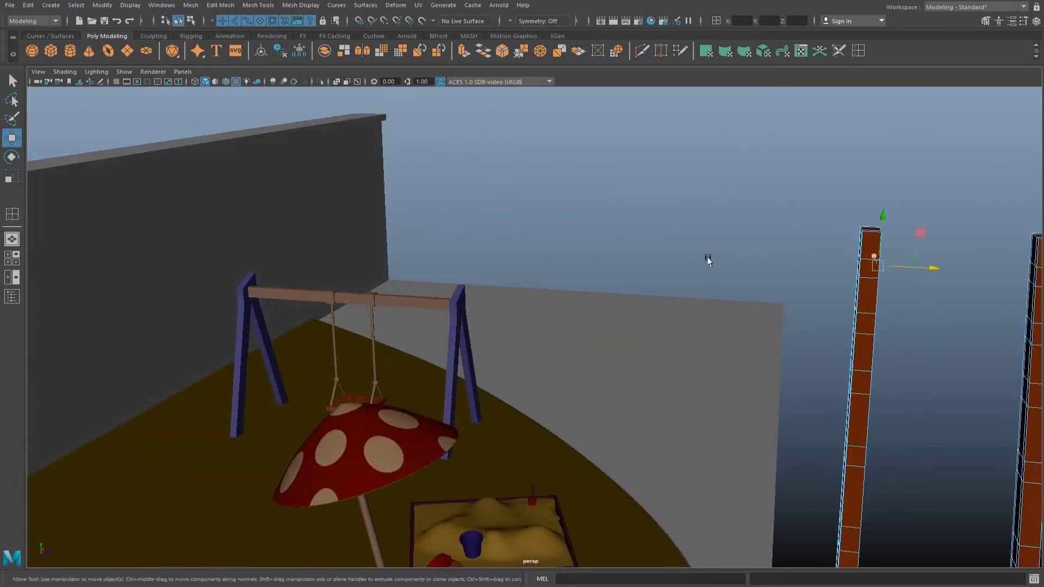
{"action": "scroll", "coordinate": [706, 259], "scroll_direction": "down", "scroll_amount": 5}
{"action": "left_click_drag", "start_coordinate": [618, 259], "coordinate": [802, 181], "text": "alt"}
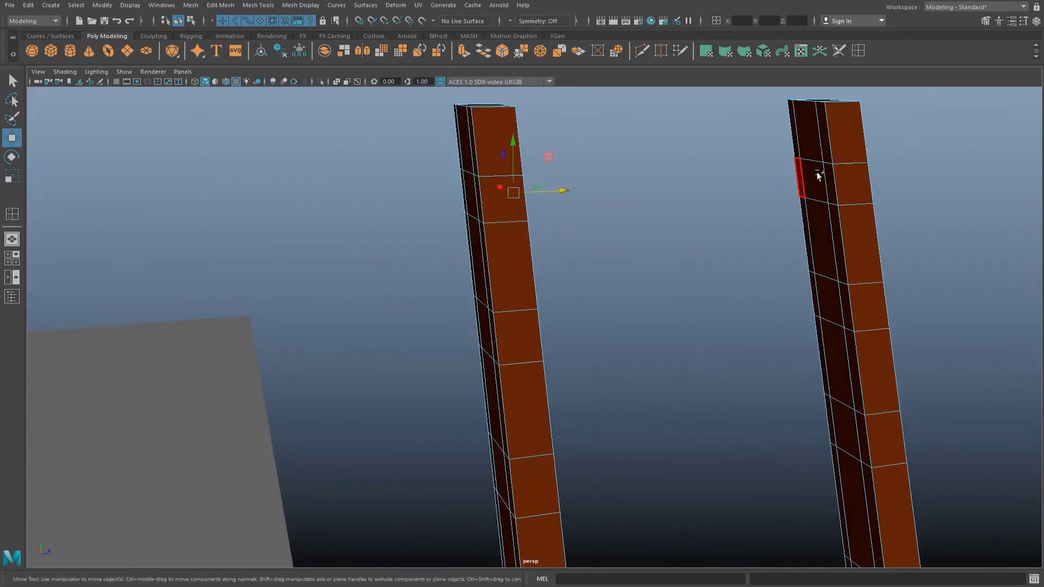
{"action": "left_click", "coordinate": [220, 5]}
{"action": "left_click", "coordinate": [254, 54]}
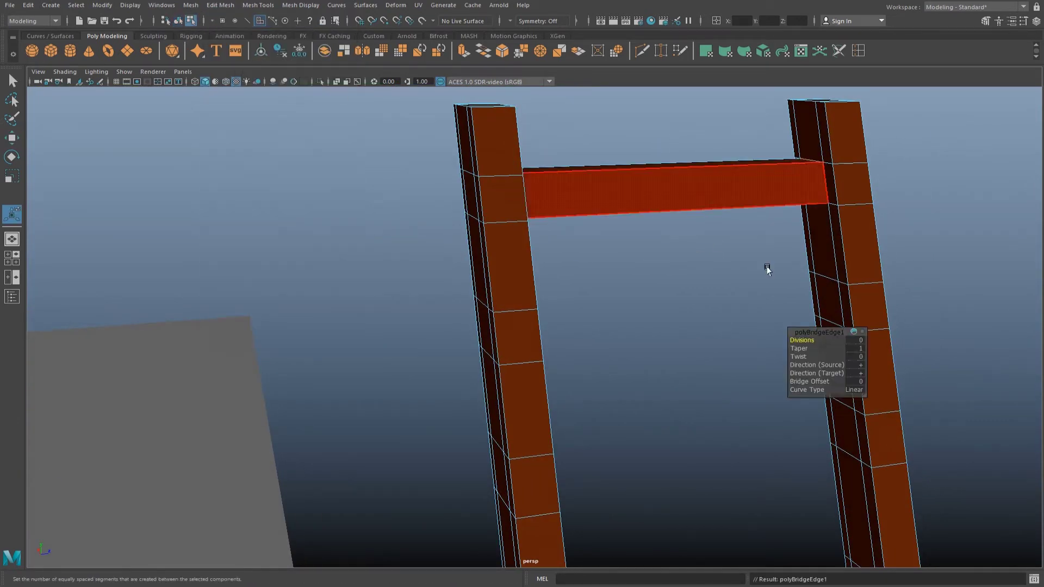
Orbit and zoom around the ladder to inspect the bridged rungs.
{"action": "mouse_move", "coordinate": [822, 300]}
{"action": "left_mouse_down", "text": "alt"}
{"action": "mouse_move", "coordinate": [531, 322]}
{"action": "mouse_move", "coordinate": [794, 334]}
{"action": "mouse_move", "coordinate": [587, 354]}
{"action": "mouse_move", "coordinate": [464, 303]}
{"action": "mouse_move", "coordinate": [744, 331]}
{"action": "left_mouse_up", "text": "alt"}
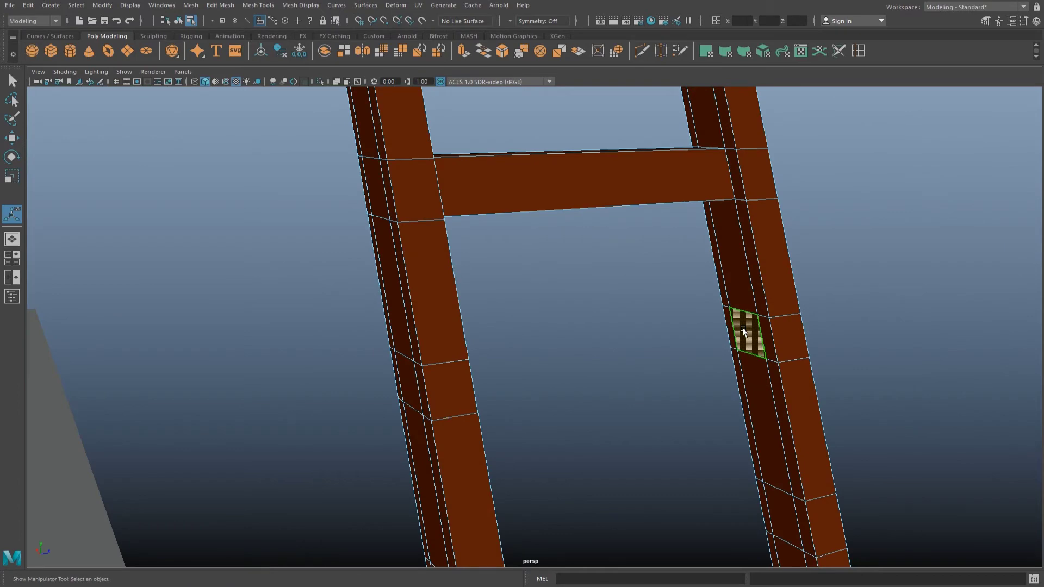
{"action": "right_click_drag", "start_coordinate": [743, 332], "coordinate": [553, 337], "text": "alt"}
{"action": "mouse_move", "coordinate": [553, 337]}
{"action": "left_mouse_down", "text": "alt"}
{"action": "mouse_move", "coordinate": [419, 478]}
{"action": "mouse_move", "coordinate": [715, 202]}
{"action": "left_mouse_up", "text": "alt"}
{"action": "mouse_move", "coordinate": [715, 203]}
{"action": "right_mouse_down", "text": "alt"}
{"action": "mouse_move", "coordinate": [727, 291]}
{"action": "mouse_move", "coordinate": [547, 303]}
{"action": "right_mouse_up", "text": "alt"}
{"action": "left_click_drag", "start_coordinate": [547, 303], "coordinate": [490, 368], "text": "alt"}
{"action": "mouse_move", "coordinate": [489, 368]}
{"action": "right_mouse_down", "text": "alt"}
{"action": "mouse_move", "coordinate": [664, 375]}
{"action": "mouse_move", "coordinate": [566, 387]}
{"action": "right_mouse_up", "text": "alt"}
{"action": "left_click_drag", "start_coordinate": [565, 386], "coordinate": [473, 454], "text": "alt"}
{"action": "mouse_move", "coordinate": [473, 454]}
{"action": "right_mouse_down", "text": "alt"}
{"action": "mouse_move", "coordinate": [673, 419]}
{"action": "mouse_move", "coordinate": [618, 291]}
{"action": "right_mouse_up", "text": "alt"}
{"action": "mouse_move", "coordinate": [617, 291]}
{"action": "left_mouse_down", "text": "alt"}
{"action": "mouse_move", "coordinate": [494, 275]}
{"action": "mouse_move", "coordinate": [621, 284]}
{"action": "left_mouse_up", "text": "alt"}
Return to object mode and select the whole ladder.
{"action": "right_click", "coordinate": [617, 277]}
{"action": "left_click", "coordinate": [668, 263]}
{"action": "mouse_move", "coordinate": [668, 263]}
{"action": "right_mouse_down", "text": "alt"}
{"action": "mouse_move", "coordinate": [691, 239]}
{"action": "mouse_move", "coordinate": [577, 249]}
{"action": "right_mouse_up", "text": "alt"}
{"action": "left_click", "coordinate": [569, 260]}
{"action": "key", "text": "w"}
{"action": "mouse_move", "coordinate": [569, 260]}
{"action": "left_mouse_down", "text": "alt"}
{"action": "mouse_move", "coordinate": [617, 296]}
{"action": "mouse_move", "coordinate": [292, 275]}
{"action": "mouse_move", "coordinate": [490, 214]}
{"action": "mouse_move", "coordinate": [495, 260]}
{"action": "mouse_move", "coordinate": [495, 250]}
{"action": "left_mouse_up", "text": "alt"}
{"action": "scroll", "coordinate": [495, 260], "scroll_direction": "down", "scroll_amount": 3}
{"action": "key", "text": "space"}
{"action": "key", "text": "space"}
{"action": "scroll", "coordinate": [509, 285], "scroll_direction": "down", "scroll_amount": 3}
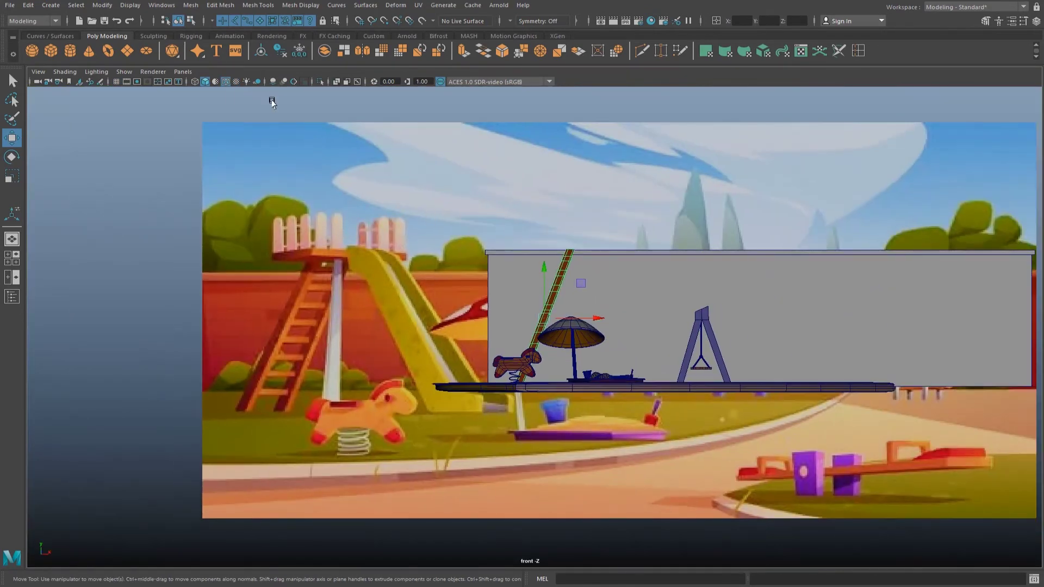
Move the cube toward the ladder top and assign it the Sand_Box material.
{"action": "left_click", "coordinate": [769, 345]}
{"action": "left_click_drag", "start_coordinate": [768, 345], "coordinate": [643, 238]}
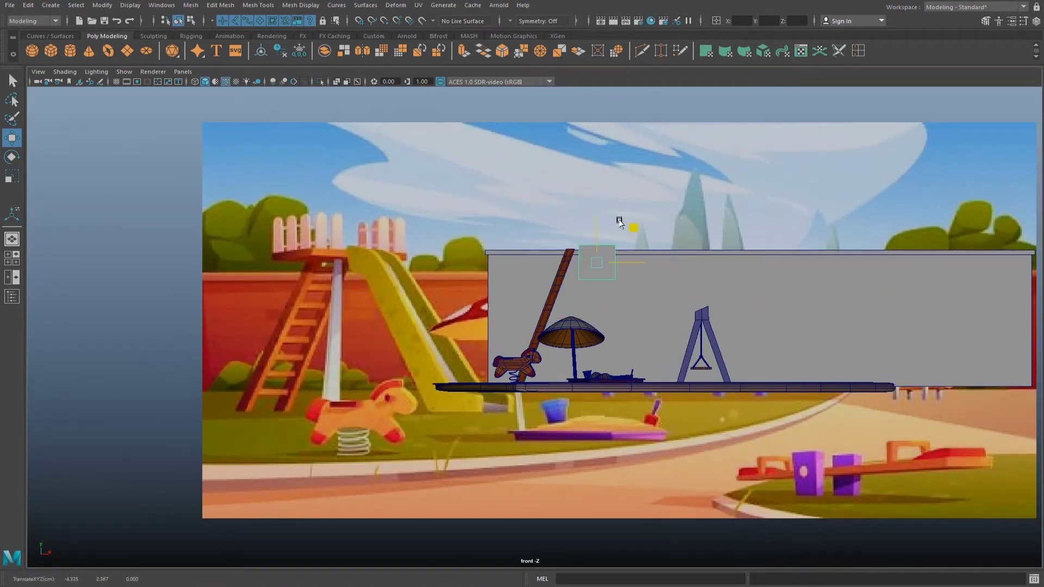
{"action": "right_click", "coordinate": [580, 236]}
{"action": "mouse_move", "coordinate": [579, 521]}
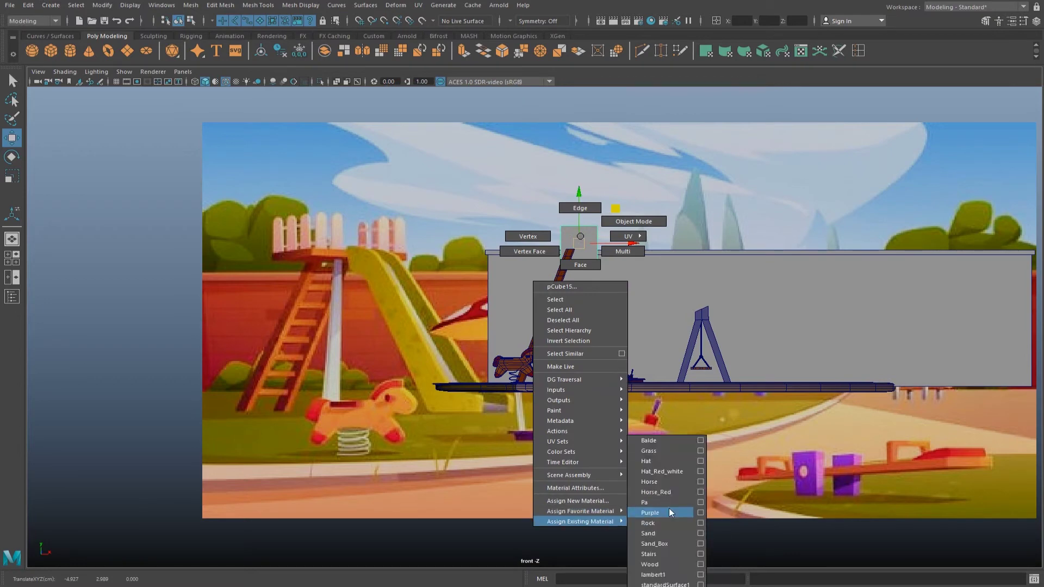
{"action": "left_click", "coordinate": [670, 543]}
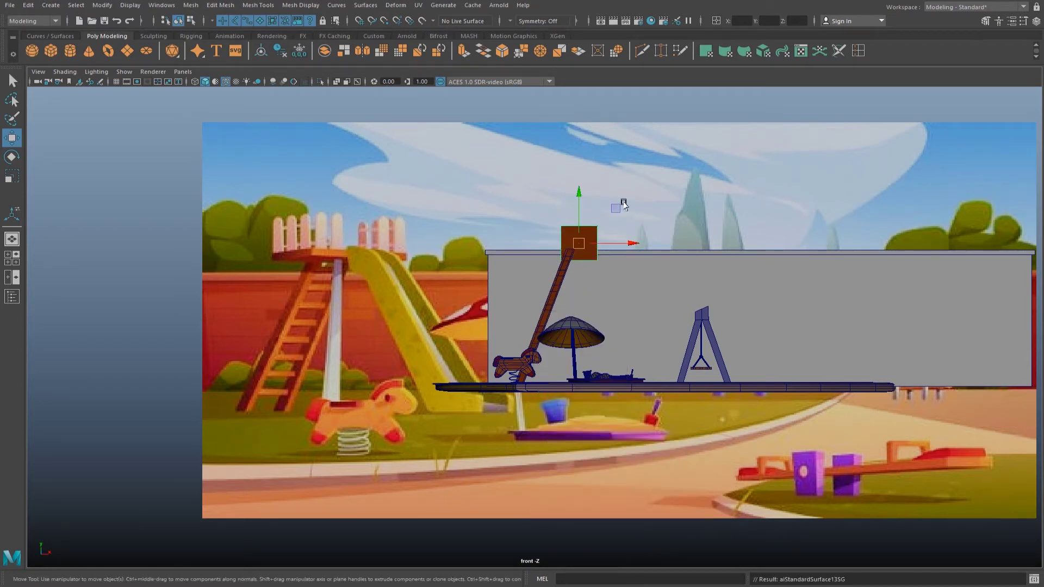
Flatten the cube to two-thirds height and set it onto the wall top.
{"action": "key", "text": "r"}
{"action": "scroll", "coordinate": [563, 182], "scroll_direction": "up", "scroll_amount": 3}
{"action": "scroll", "coordinate": [563, 182], "scroll_direction": "up", "scroll_amount": 3}
{"action": "mouse_move", "coordinate": [533, 169]}
{"action": "left_mouse_down"}
{"action": "mouse_move", "coordinate": [533, 190]}
{"action": "mouse_move", "coordinate": [581, 192]}
{"action": "left_mouse_up"}
{"action": "key", "text": "w"}
{"action": "key", "text": "r"}
{"action": "middle_click_drag", "start_coordinate": [598, 203], "coordinate": [692, 194], "text": "alt"}
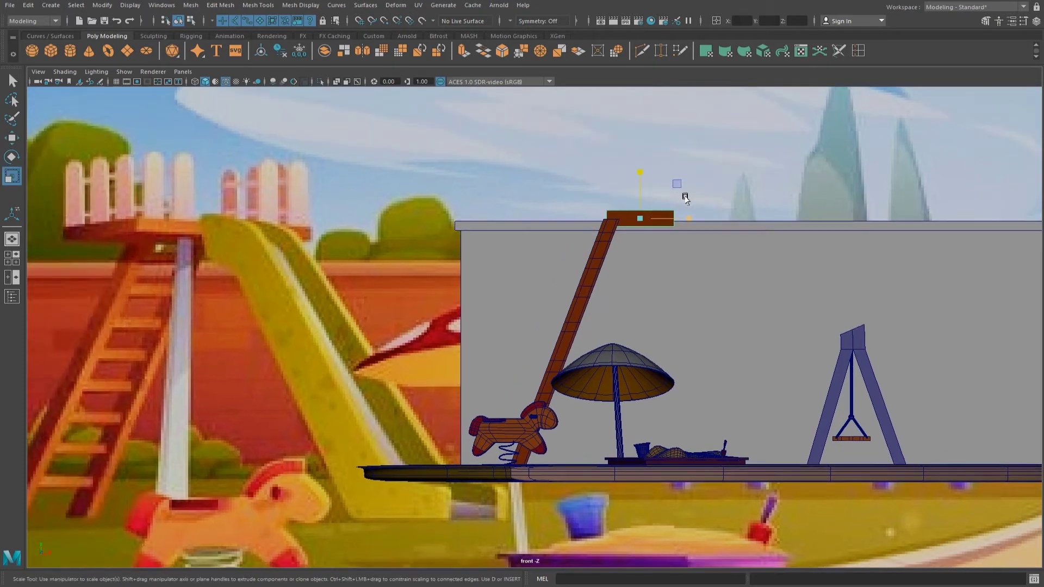
Stretch the plank wider and slide it right along the wall top.
{"action": "left_click_drag", "start_coordinate": [690, 220], "coordinate": [712, 219]}
{"action": "key", "text": "w"}
{"action": "left_click_drag", "start_coordinate": [677, 185], "coordinate": [695, 185]}
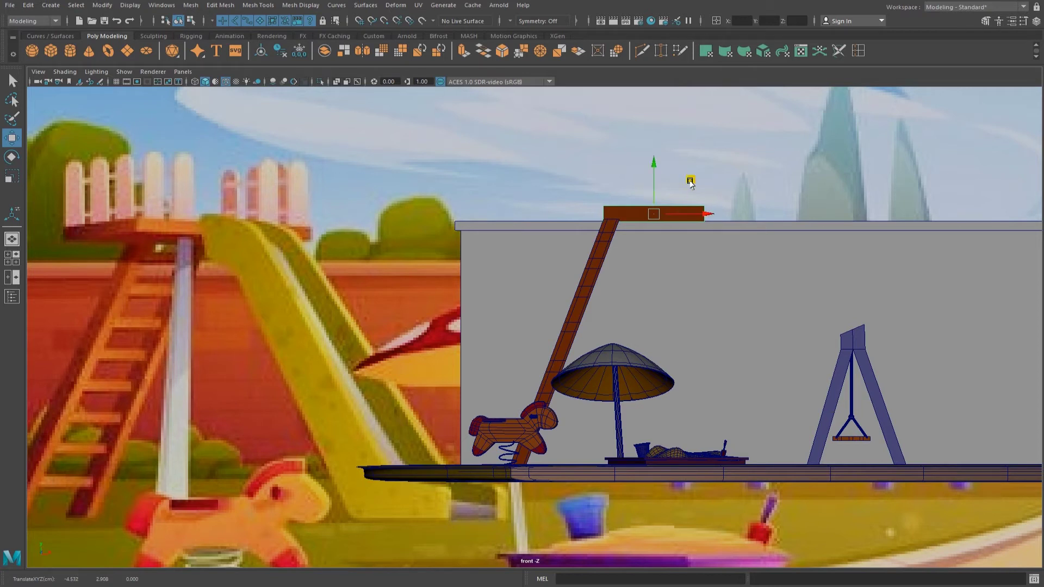
{"action": "left_click_drag", "start_coordinate": [689, 214], "coordinate": [755, 214]}
{"action": "right_click", "coordinate": [663, 215]}
{"action": "left_click", "coordinate": [716, 198]}
Save the scene and move the plank and block onto the ladder top.
{"action": "key", "text": "ctrl+s"}
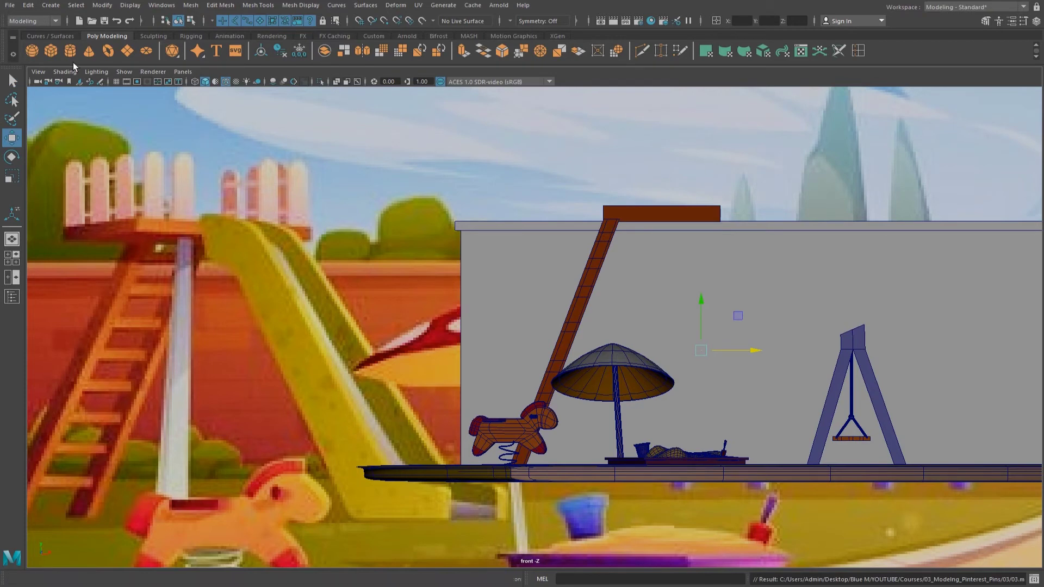
{"action": "scroll", "coordinate": [761, 326], "scroll_direction": "down", "scroll_amount": 5}
{"action": "middle_click_drag", "start_coordinate": [811, 325], "coordinate": [764, 325], "text": "alt"}
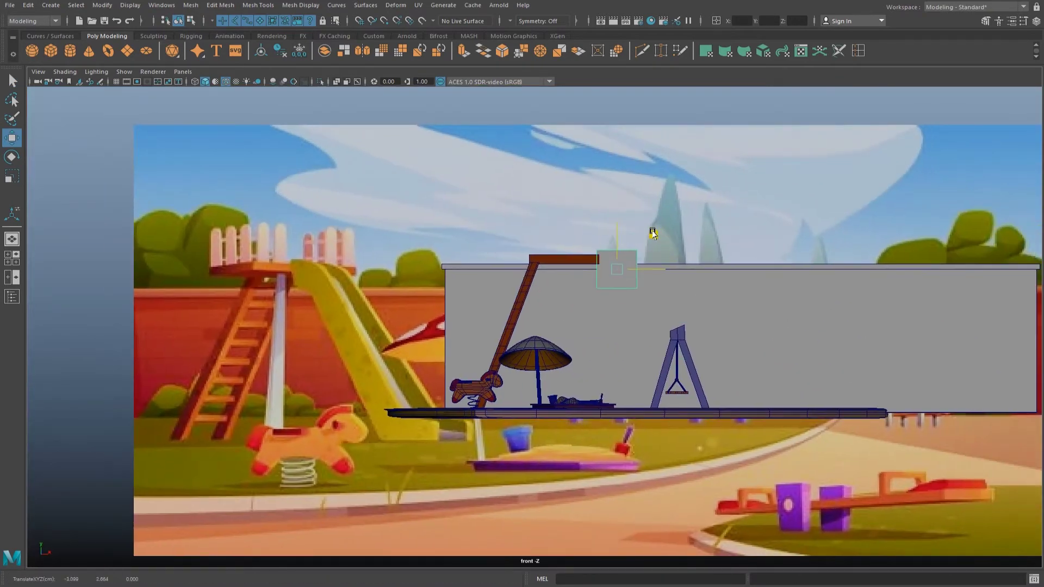
{"action": "key", "text": "space"}
{"action": "key", "text": "space"}
{"action": "left_click_drag", "start_coordinate": [716, 184], "coordinate": [154, 131], "text": "alt"}
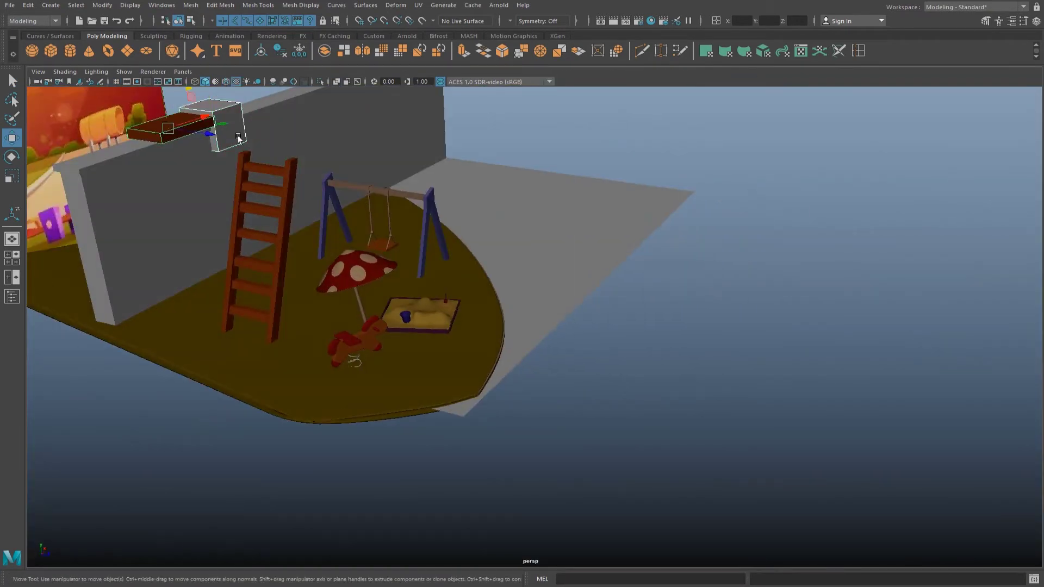
{"action": "middle_click_drag", "start_coordinate": [238, 137], "coordinate": [337, 161]}
{"action": "key", "text": "f"}
{"action": "left_click_drag", "start_coordinate": [533, 229], "coordinate": [660, 229], "text": "alt"}
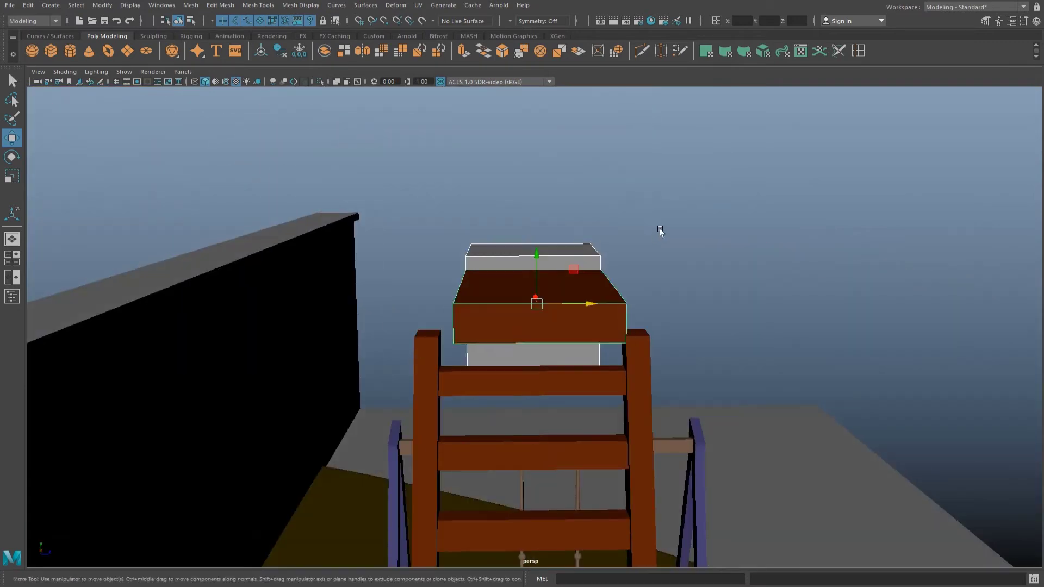
Widen the plank to 1.5 times its length.
{"action": "key", "text": "r"}
{"action": "mouse_move", "coordinate": [585, 304]}
{"action": "left_mouse_down"}
{"action": "mouse_move", "coordinate": [598, 307]}
{"action": "mouse_move", "coordinate": [576, 307]}
{"action": "mouse_move", "coordinate": [623, 291]}
{"action": "mouse_move", "coordinate": [584, 258]}
{"action": "mouse_move", "coordinate": [603, 275]}
{"action": "left_mouse_up"}
{"action": "key", "text": "w"}
{"action": "key", "text": "r"}
In the front view, flatten the block to about three-quarters height.
{"action": "key", "text": "space"}
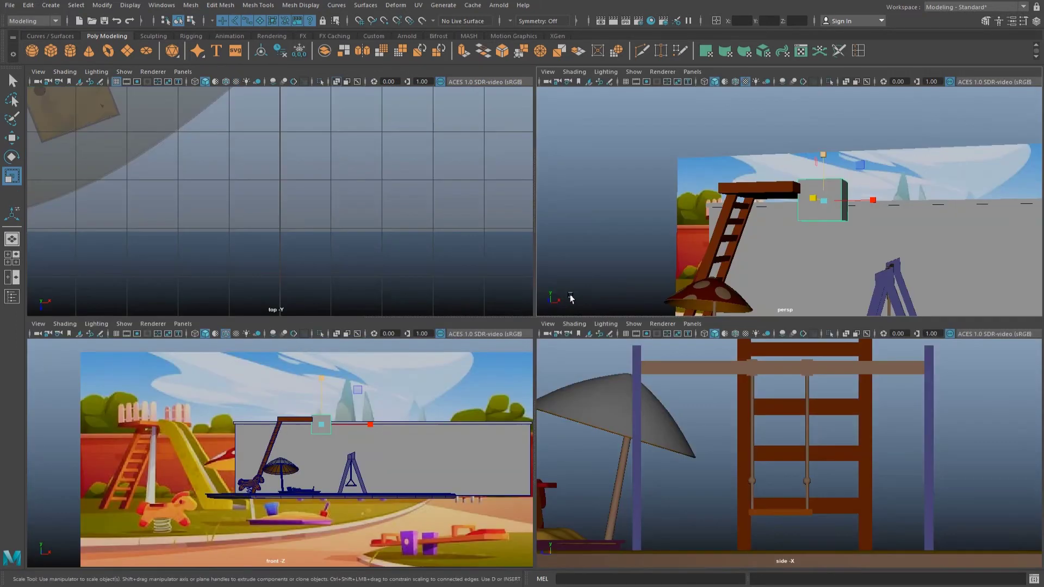
{"action": "key", "text": "space"}
{"action": "scroll", "coordinate": [674, 255], "scroll_direction": "up", "scroll_amount": 2}
{"action": "scroll", "coordinate": [674, 256], "scroll_direction": "up", "scroll_amount": 2}
{"action": "left_click_drag", "start_coordinate": [583, 202], "coordinate": [581, 235]}
Slope the block's top by raising its top-left corner and shifting a sloped-edge vertex.
{"action": "key", "text": "w"}
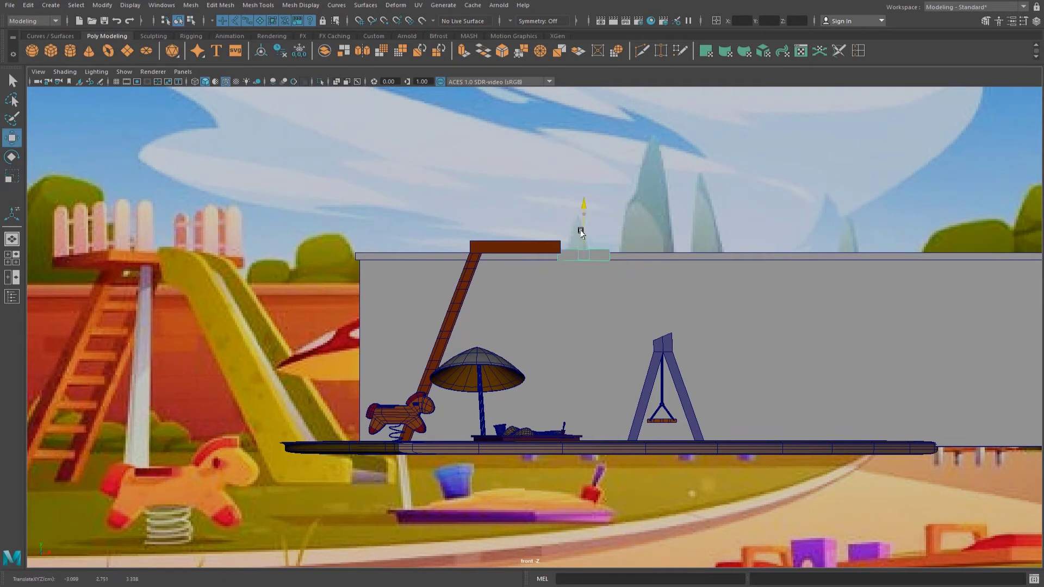
{"action": "right_click_drag", "start_coordinate": [580, 256], "coordinate": [564, 239]}
{"action": "left_click_drag", "start_coordinate": [557, 217], "coordinate": [557, 193]}
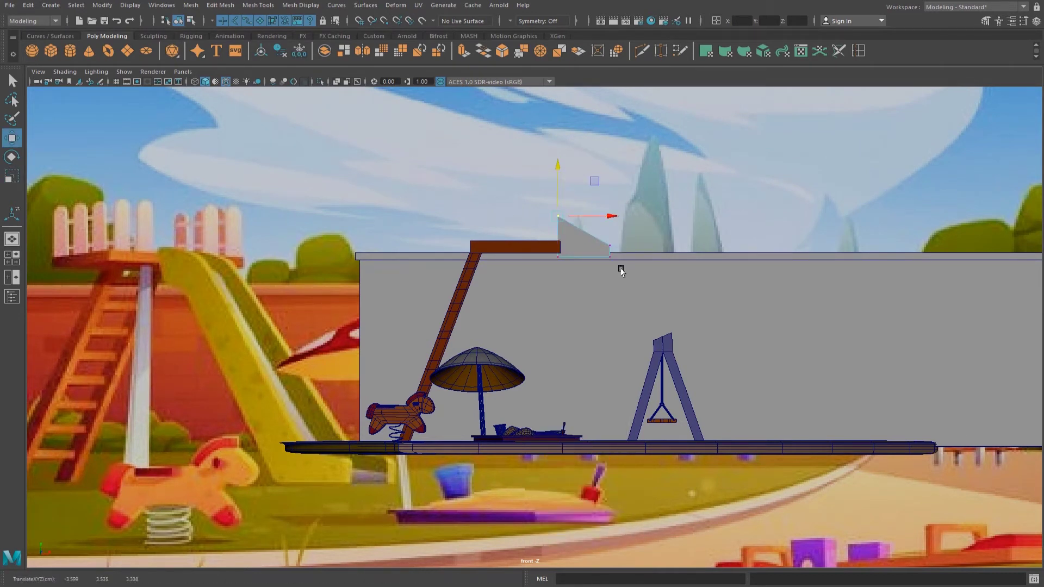
{"action": "right_click_drag", "start_coordinate": [600, 249], "coordinate": [592, 293]}
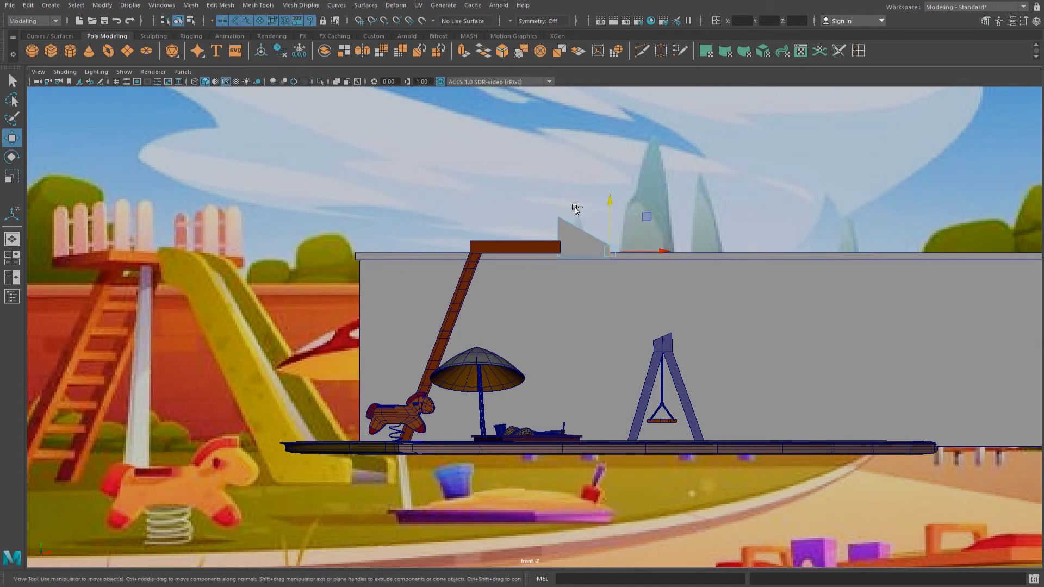
{"action": "right_click_drag", "start_coordinate": [609, 249], "coordinate": [603, 228]}
{"action": "left_click_drag", "start_coordinate": [655, 241], "coordinate": [682, 275]}
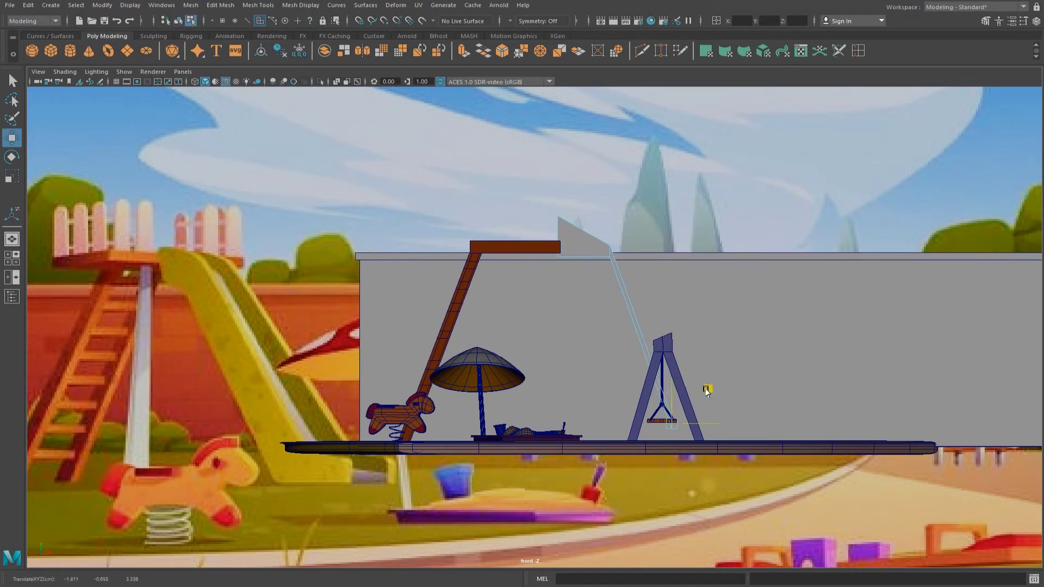
Extrude a face rightward toward the ground and raise its end vertices to shape the slide.
{"action": "left_click", "coordinate": [753, 402], "text": "shift"}
{"action": "left_click_drag", "start_coordinate": [767, 436], "coordinate": [890, 429]}
{"action": "scroll", "coordinate": [526, 212], "scroll_direction": "up", "scroll_amount": 1}
{"action": "scroll", "coordinate": [517, 205], "scroll_direction": "up", "scroll_amount": 1}
{"action": "scroll", "coordinate": [542, 212], "scroll_direction": "up", "scroll_amount": 1}
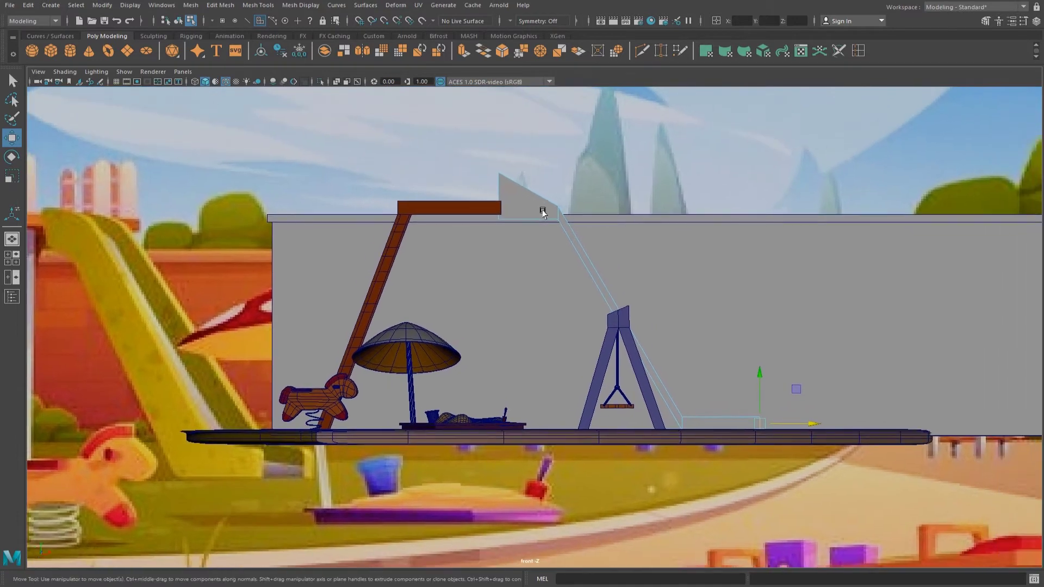
{"action": "right_click_drag", "start_coordinate": [700, 424], "coordinate": [679, 413]}
{"action": "left_click_drag", "start_coordinate": [680, 393], "coordinate": [684, 360]}
{"action": "left_click", "coordinate": [768, 420]}
{"action": "left_click_drag", "start_coordinate": [757, 392], "coordinate": [754, 379]}
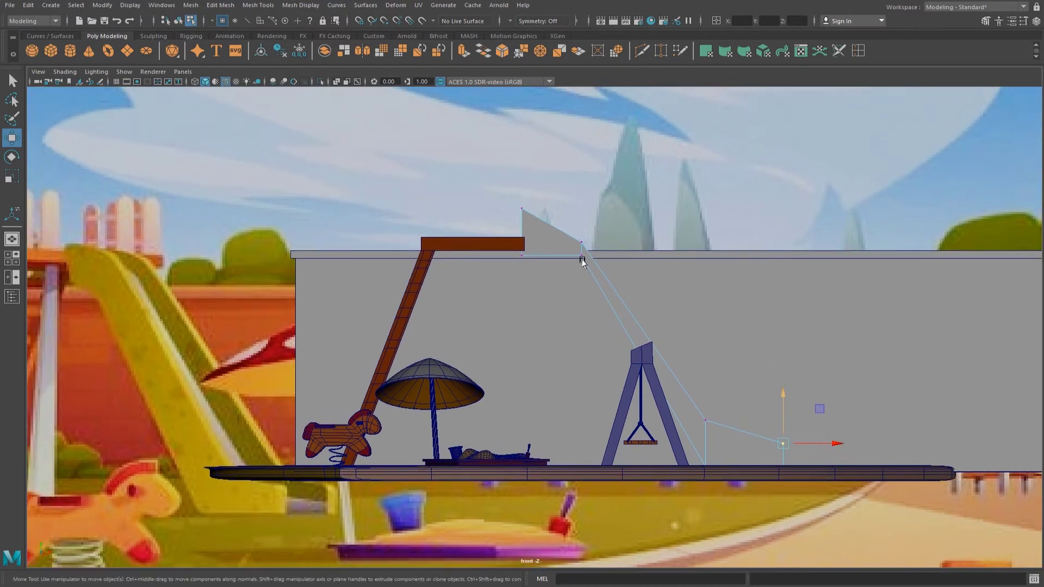
{"action": "left_click_drag", "start_coordinate": [582, 213], "coordinate": [588, 194]}
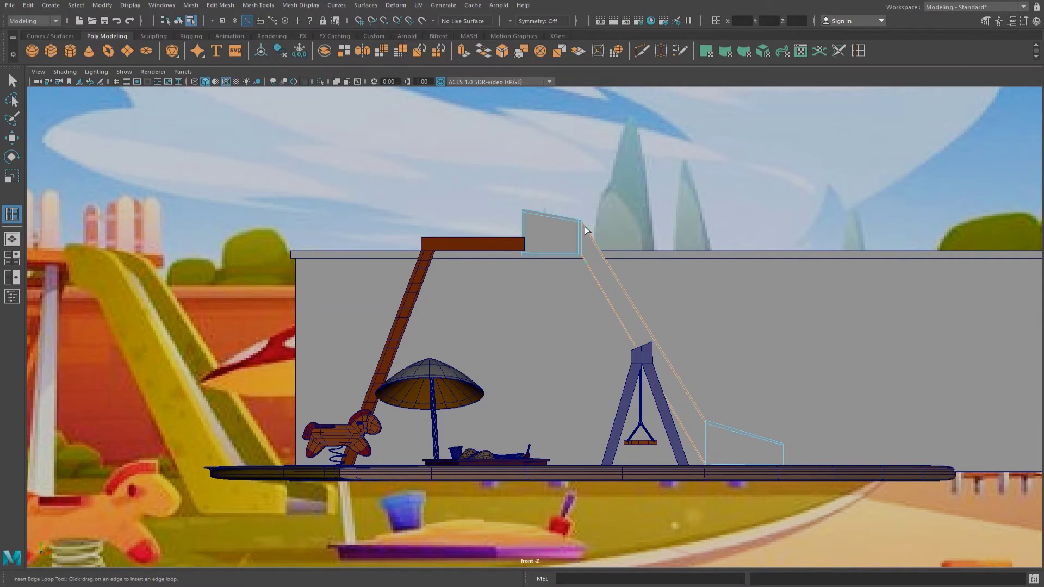
Add edge loops along the slide and move its top vertex up and right.
{"action": "left_click", "coordinate": [767, 438]}
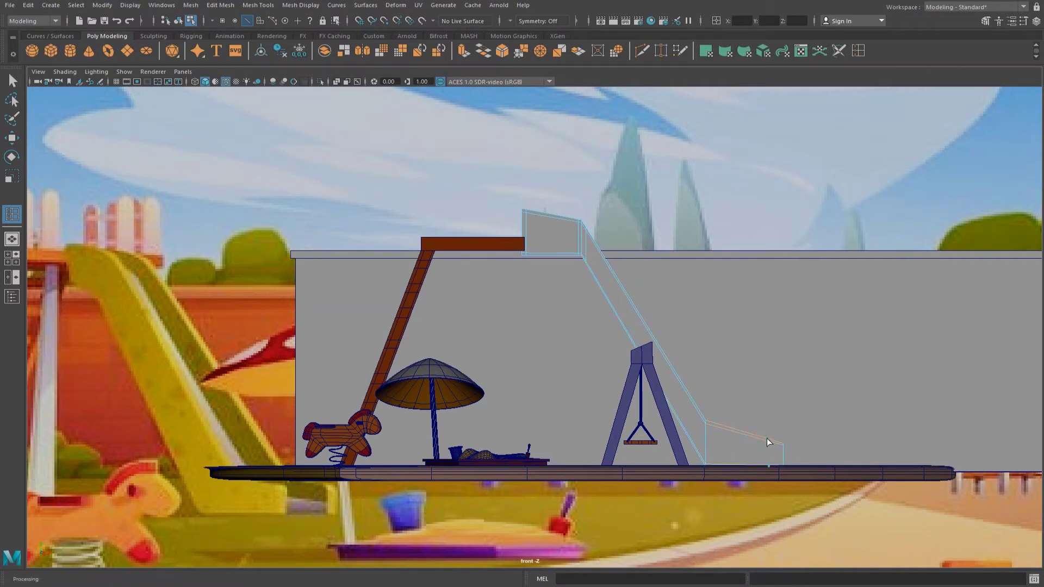
{"action": "left_click", "coordinate": [699, 409]}
{"action": "key", "text": "w"}
{"action": "right_click_drag", "start_coordinate": [598, 278], "coordinate": [562, 265]}
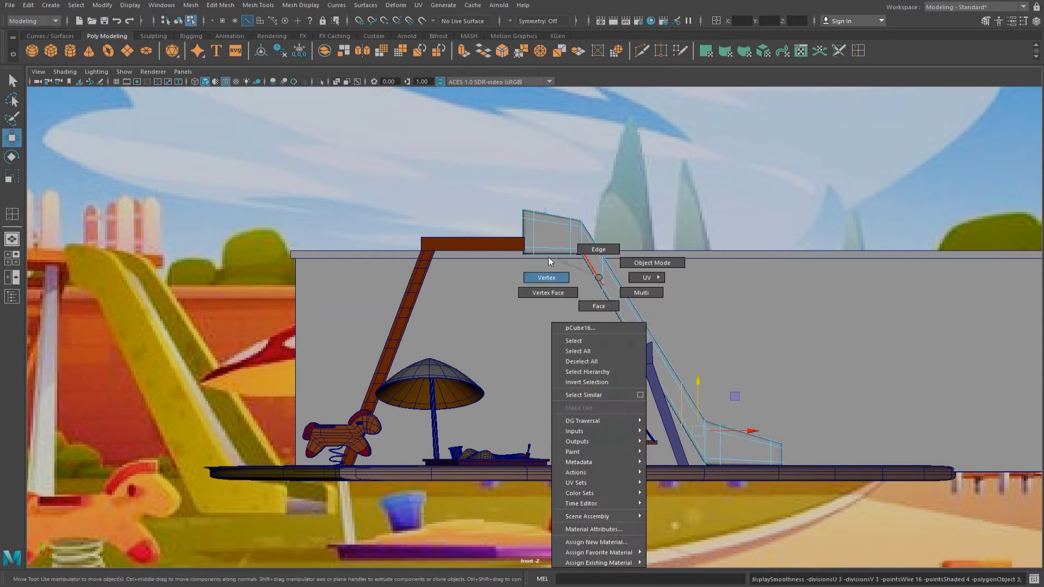
{"action": "left_click", "coordinate": [580, 221]}
{"action": "left_click_drag", "start_coordinate": [621, 191], "coordinate": [634, 187]}
{"action": "key", "text": "3"}
{"action": "right_click_drag", "start_coordinate": [582, 247], "coordinate": [614, 217]}
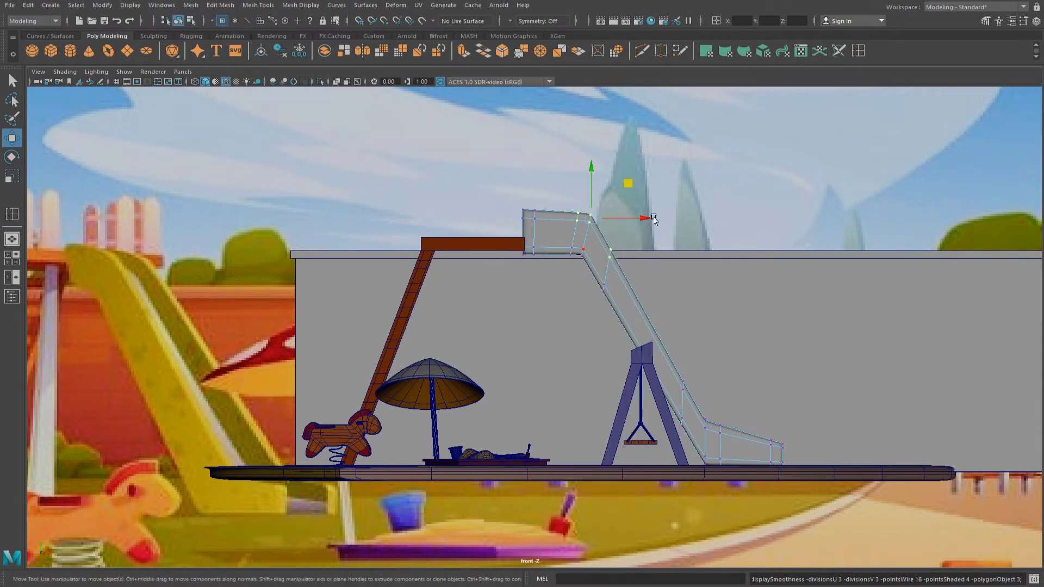
Shift the slide left and extend the brown beam's right end to meet it.
{"action": "scroll", "coordinate": [504, 245], "scroll_direction": "down", "scroll_amount": 3}
{"action": "scroll", "coordinate": [553, 255], "scroll_direction": "up", "scroll_amount": 2}
{"action": "left_click", "coordinate": [553, 255]}
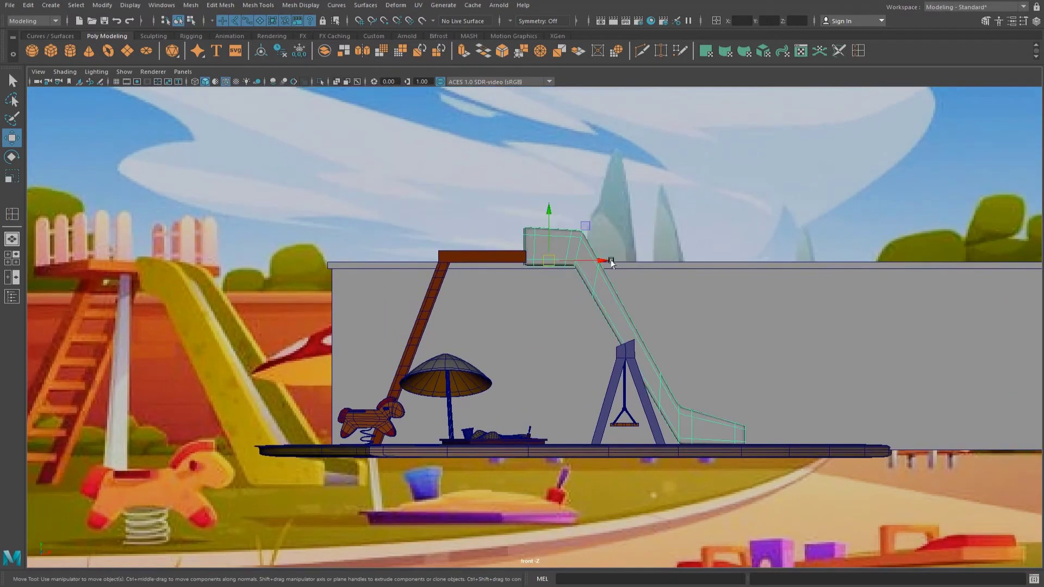
{"action": "left_click_drag", "start_coordinate": [549, 217], "coordinate": [525, 217]}
{"action": "right_click_drag", "start_coordinate": [477, 253], "coordinate": [438, 241]}
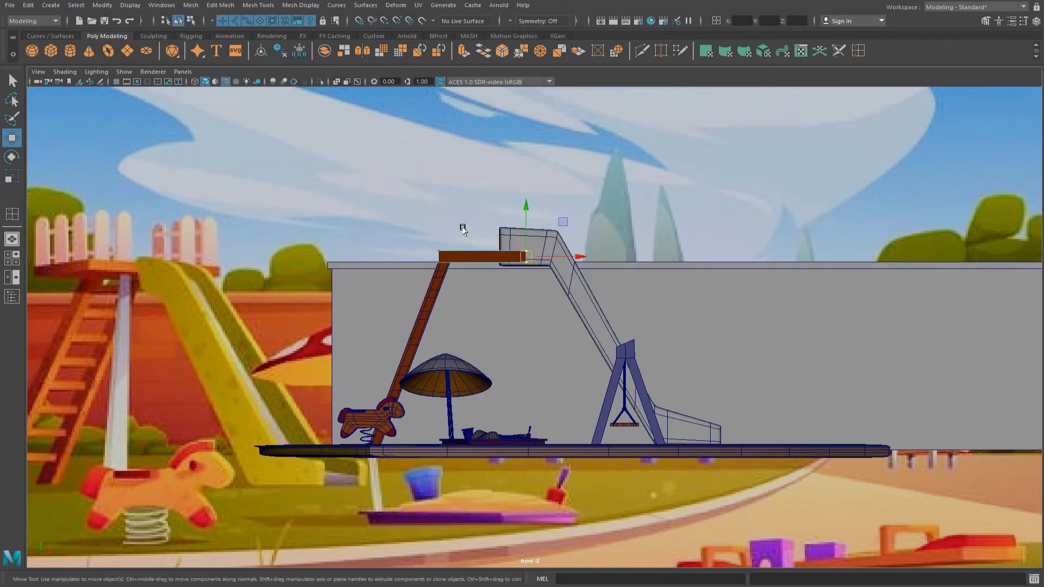
{"action": "left_click_drag", "start_coordinate": [539, 245], "coordinate": [564, 256]}
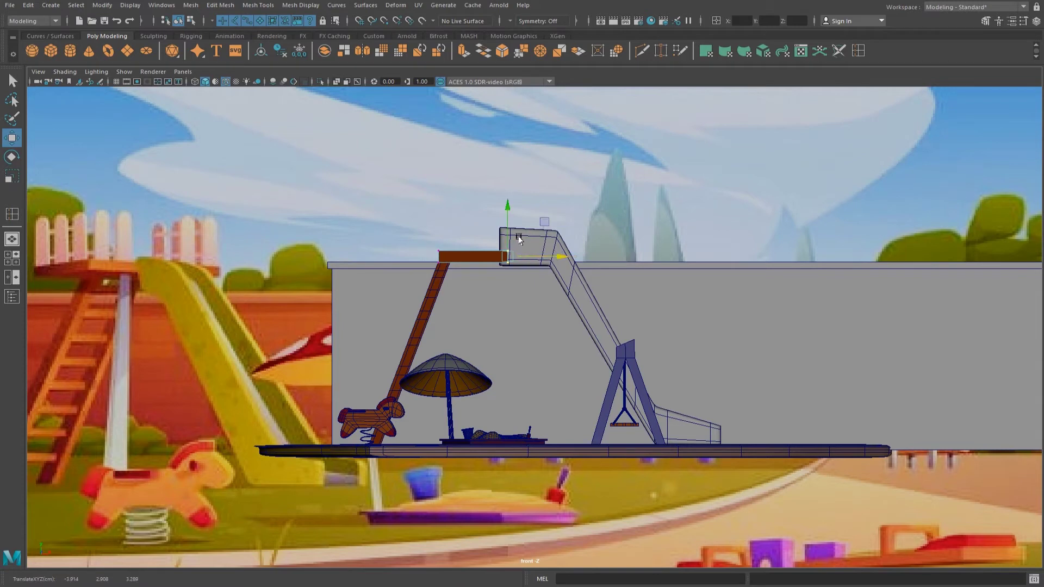
{"action": "key", "text": "F8"}
Shrink the ladder to about 0.79 scale.
{"action": "key", "text": "space"}
{"action": "key", "text": "space"}
{"action": "mouse_move", "coordinate": [700, 225]}
{"action": "left_mouse_down", "text": "alt"}
{"action": "mouse_move", "coordinate": [516, 282]}
{"action": "mouse_move", "coordinate": [478, 348]}
{"action": "mouse_move", "coordinate": [423, 372]}
{"action": "mouse_move", "coordinate": [628, 291]}
{"action": "mouse_move", "coordinate": [703, 292]}
{"action": "mouse_move", "coordinate": [554, 283]}
{"action": "mouse_move", "coordinate": [628, 279]}
{"action": "left_mouse_up", "text": "alt"}
{"action": "key", "text": "r"}
{"action": "key", "text": "w"}
{"action": "left_click", "coordinate": [489, 429]}
{"action": "key", "text": "r"}
{"action": "mouse_move", "coordinate": [489, 430]}
{"action": "left_mouse_down", "text": "alt"}
{"action": "mouse_move", "coordinate": [543, 437]}
{"action": "mouse_move", "coordinate": [533, 446]}
{"action": "left_mouse_up", "text": "alt"}
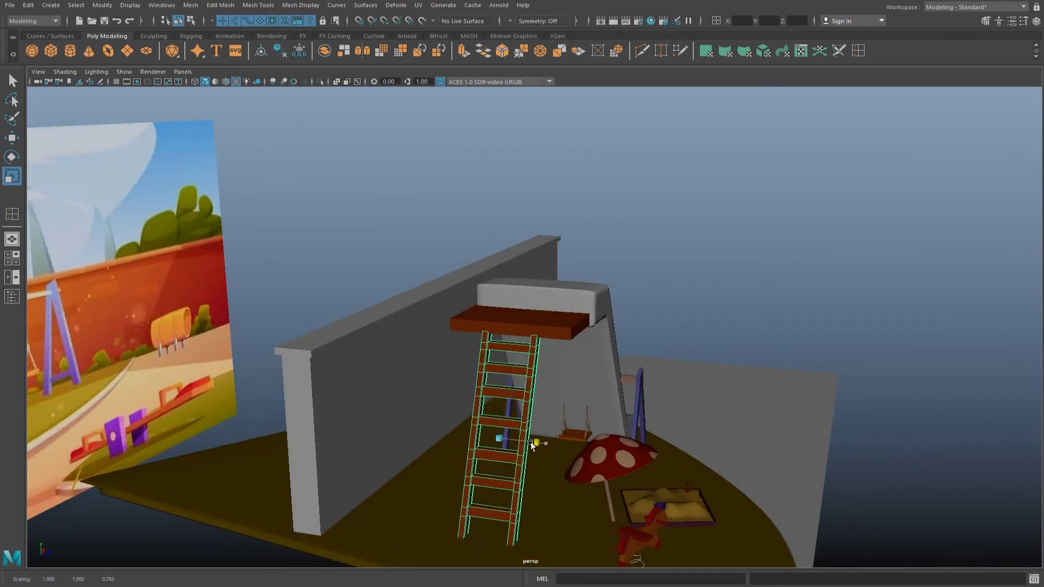
Extrude the slide's top face and scale it slightly inward.
{"action": "left_click", "coordinate": [582, 366]}
{"action": "mouse_move", "coordinate": [582, 366]}
{"action": "left_mouse_down", "text": "alt"}
{"action": "mouse_move", "coordinate": [473, 361]}
{"action": "mouse_move", "coordinate": [554, 285]}
{"action": "mouse_move", "coordinate": [587, 303]}
{"action": "mouse_move", "coordinate": [546, 308]}
{"action": "mouse_move", "coordinate": [554, 283]}
{"action": "mouse_move", "coordinate": [531, 252]}
{"action": "mouse_move", "coordinate": [503, 275]}
{"action": "mouse_move", "coordinate": [511, 320]}
{"action": "mouse_move", "coordinate": [501, 291]}
{"action": "mouse_move", "coordinate": [612, 260]}
{"action": "mouse_move", "coordinate": [511, 426]}
{"action": "mouse_move", "coordinate": [499, 355]}
{"action": "mouse_move", "coordinate": [659, 298]}
{"action": "mouse_move", "coordinate": [689, 420]}
{"action": "left_mouse_up", "text": "alt"}
{"action": "mouse_move", "coordinate": [530, 375]}
{"action": "left_mouse_down", "text": "alt"}
{"action": "mouse_move", "coordinate": [541, 310]}
{"action": "mouse_move", "coordinate": [598, 319]}
{"action": "left_mouse_up", "text": "alt"}
{"action": "key", "text": "ctrl+e"}
{"action": "left_click_drag", "start_coordinate": [488, 241], "coordinate": [513, 249], "text": "alt"}
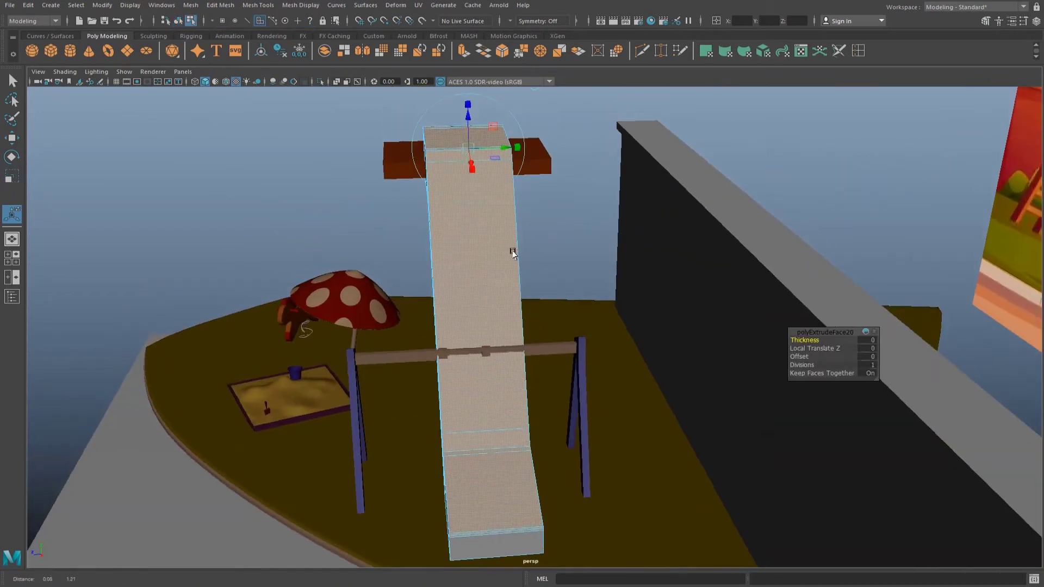
{"action": "key", "text": "r"}
{"action": "mouse_move", "coordinate": [431, 310]}
{"action": "left_mouse_down"}
{"action": "mouse_move", "coordinate": [603, 270]}
{"action": "mouse_move", "coordinate": [560, 269]}
{"action": "mouse_move", "coordinate": [440, 313]}
{"action": "mouse_move", "coordinate": [561, 234]}
{"action": "left_mouse_up"}
Extrude the face again and push it down into a recessed channel.
{"action": "key", "text": "ctrl+e"}
{"action": "left_click_drag", "start_coordinate": [454, 123], "coordinate": [449, 136]}
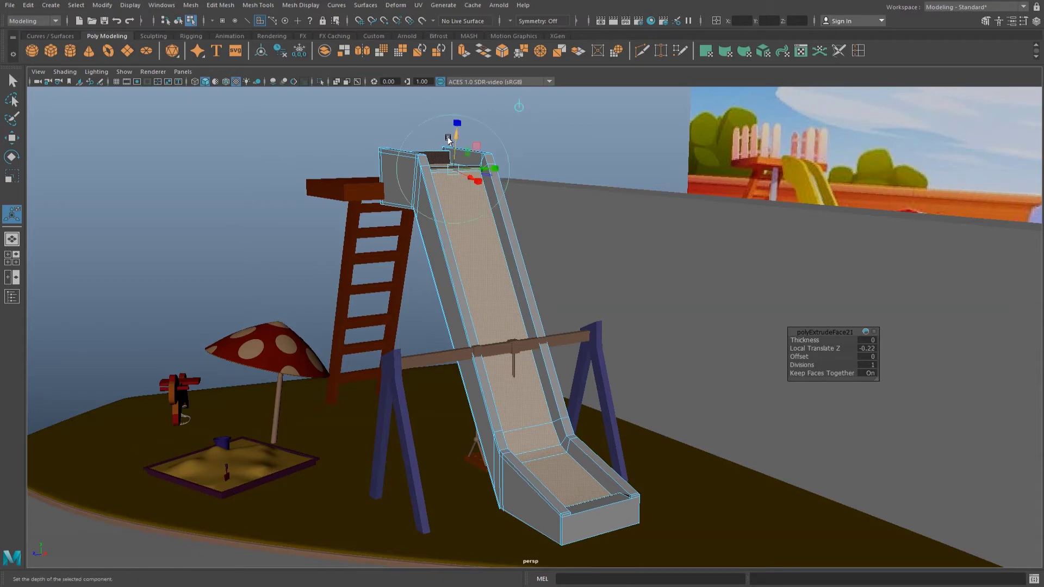
{"action": "key", "text": "w"}
{"action": "key", "text": "r"}
{"action": "left_click_drag", "start_coordinate": [496, 308], "coordinate": [480, 310]}
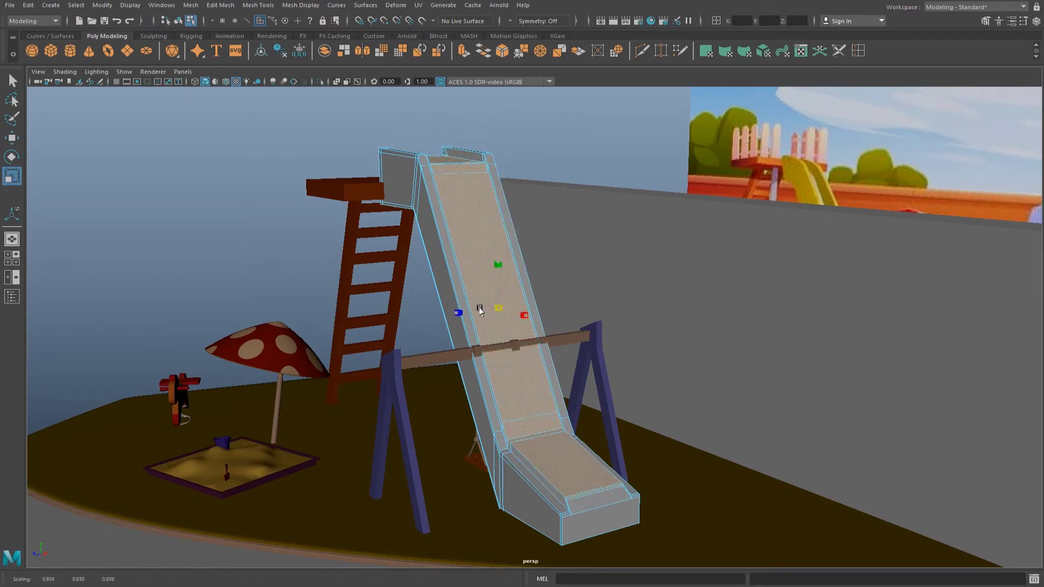
{"action": "key", "text": "w"}
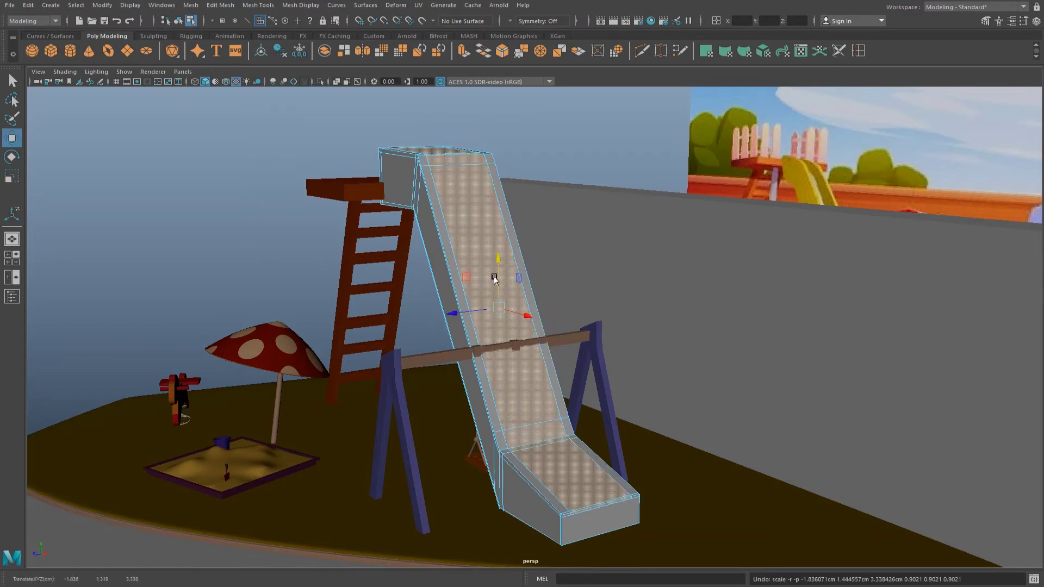
{"action": "left_click_drag", "start_coordinate": [495, 278], "coordinate": [482, 231], "text": "alt"}
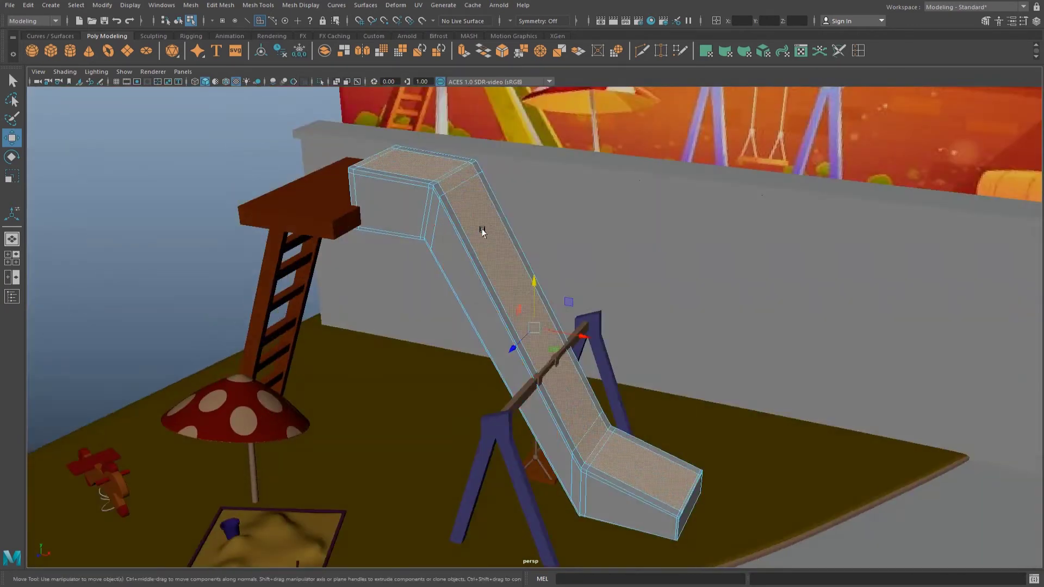
Extrude the platform's top face and switch to edge selection near the slide's lower end.
{"action": "left_click", "coordinate": [451, 159]}
{"action": "key", "text": "ctrl+e"}
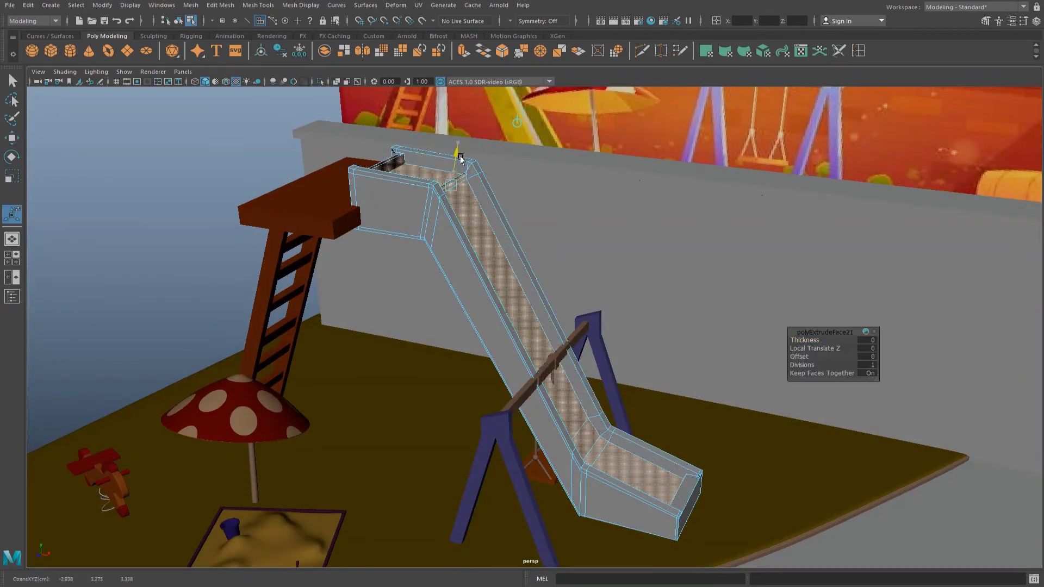
{"action": "left_click_drag", "start_coordinate": [540, 232], "coordinate": [489, 305], "text": "alt"}
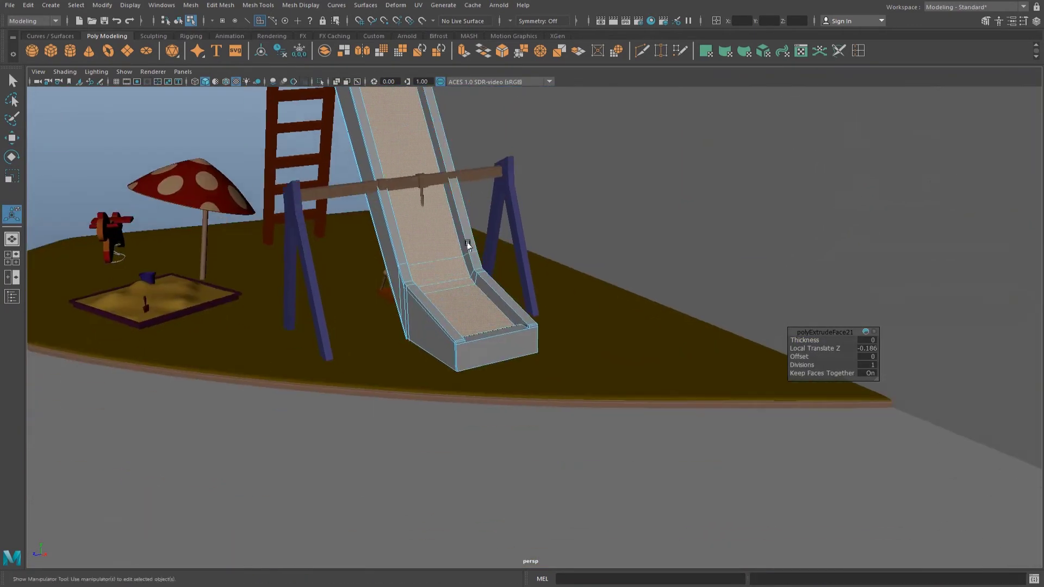
{"action": "scroll", "coordinate": [492, 360], "scroll_direction": "up", "scroll_amount": 5}
{"action": "right_click_drag", "start_coordinate": [503, 312], "coordinate": [506, 283]}
{"action": "left_click_drag", "start_coordinate": [496, 294], "coordinate": [491, 326], "text": "alt"}
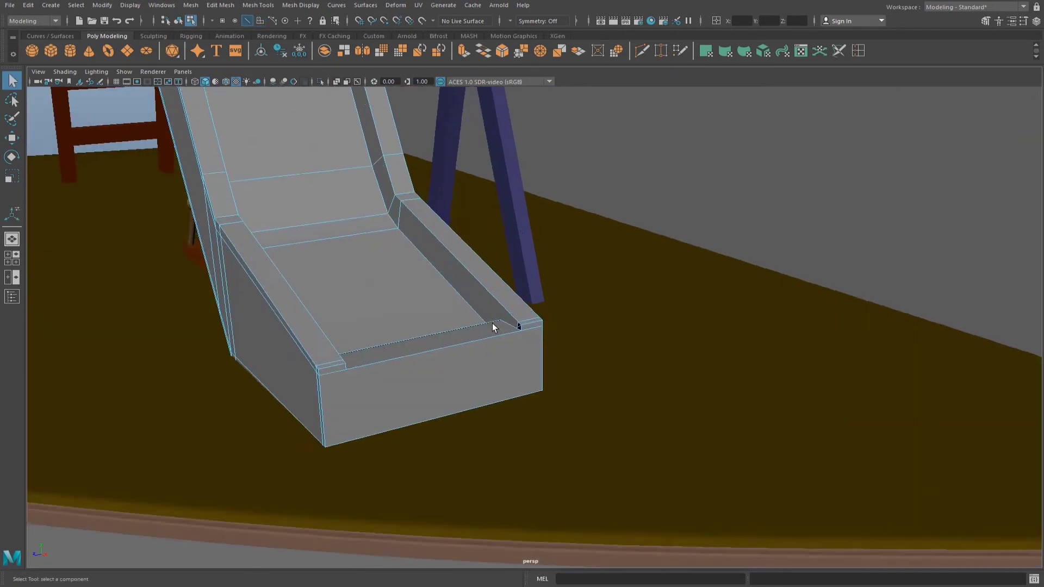
Delete the front end face at the slide's lower end.
{"action": "scroll", "coordinate": [581, 355], "scroll_direction": "up", "scroll_amount": 3}
{"action": "left_click", "coordinate": [546, 342]}
{"action": "key", "text": "w"}
{"action": "left_click_drag", "start_coordinate": [683, 303], "coordinate": [692, 310], "text": "alt"}
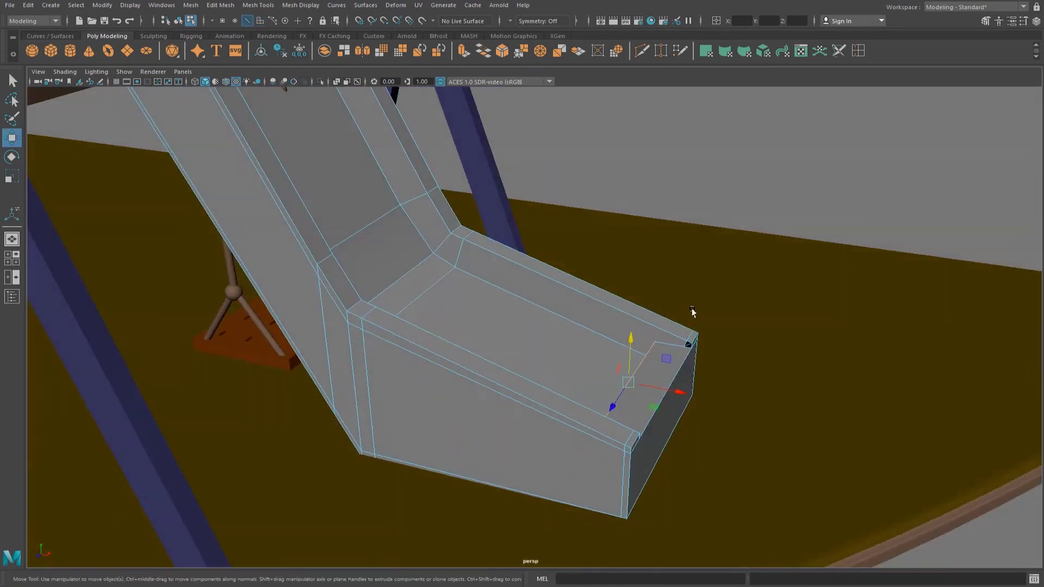
{"action": "left_click_drag", "start_coordinate": [692, 361], "coordinate": [598, 368], "text": "alt"}
{"action": "right_click_drag", "start_coordinate": [438, 315], "coordinate": [445, 352]}
{"action": "left_click", "coordinate": [462, 407]}
{"action": "key", "text": "Delete"}
Inspect the open end and select its side and bottom edges.
{"action": "mouse_move", "coordinate": [443, 384]}
{"action": "left_mouse_down", "text": "alt"}
{"action": "mouse_move", "coordinate": [387, 366]}
{"action": "mouse_move", "coordinate": [402, 371]}
{"action": "mouse_move", "coordinate": [559, 321]}
{"action": "mouse_move", "coordinate": [524, 322]}
{"action": "mouse_move", "coordinate": [678, 333]}
{"action": "left_mouse_up", "text": "alt"}
{"action": "left_click", "coordinate": [679, 334]}
{"action": "key", "text": "F10"}
{"action": "mouse_move", "coordinate": [598, 317]}
{"action": "left_mouse_down", "text": "alt"}
{"action": "mouse_move", "coordinate": [636, 301]}
{"action": "mouse_move", "coordinate": [445, 301]}
{"action": "mouse_move", "coordinate": [395, 371]}
{"action": "left_mouse_up", "text": "alt"}
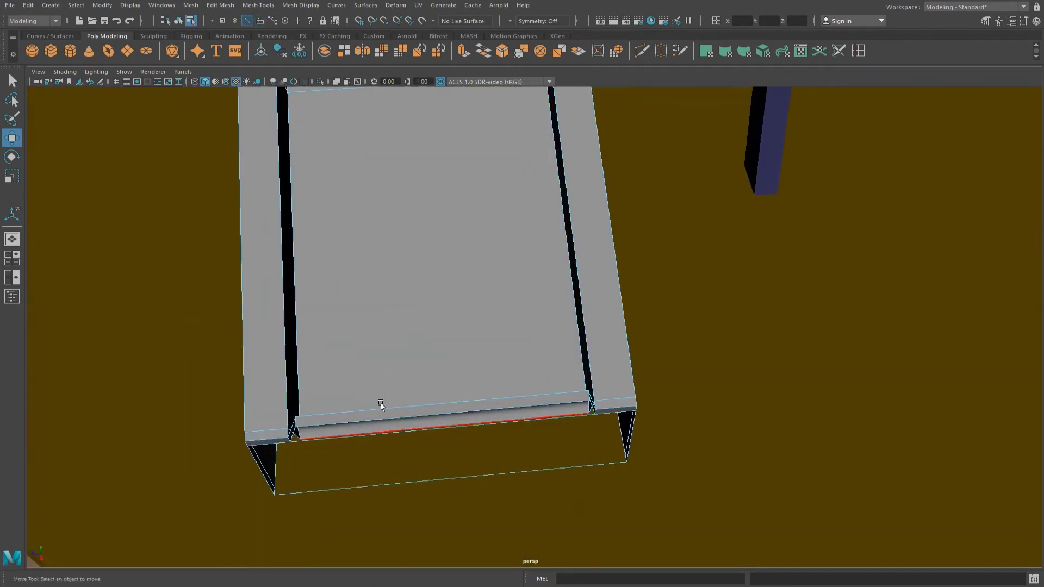
{"action": "left_click", "coordinate": [362, 441]}
{"action": "left_click_drag", "start_coordinate": [361, 441], "coordinate": [503, 352], "text": "alt"}
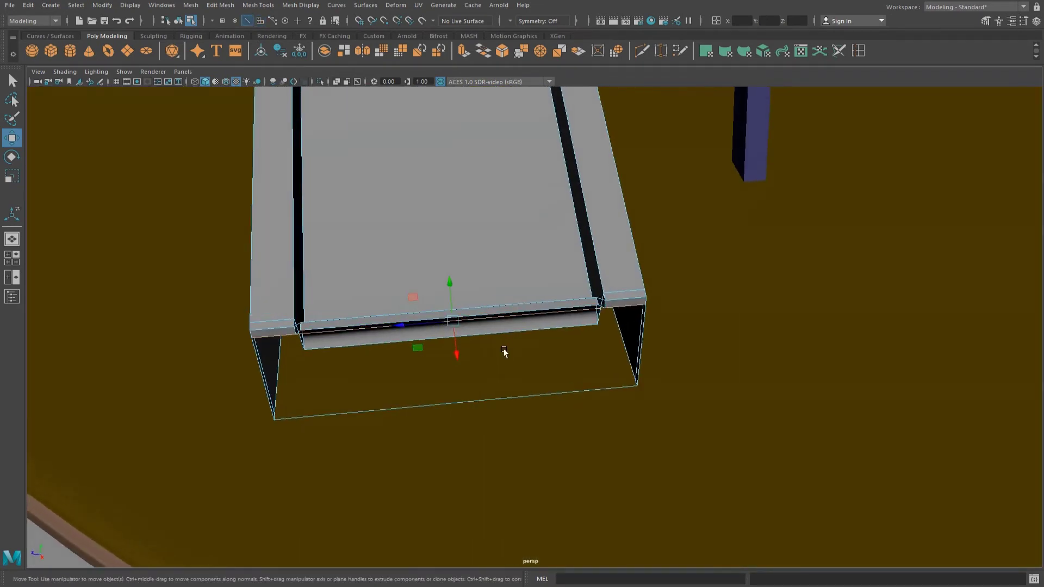
{"action": "key", "text": "F8"}
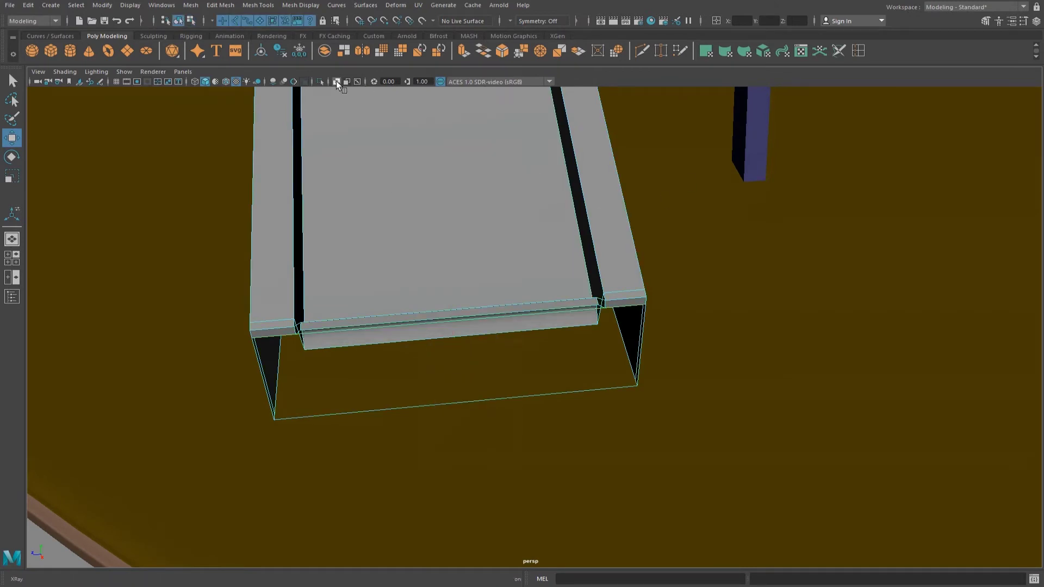
Turn on X-ray, isolate the slide, and check the smoothed preview.
{"action": "left_click", "coordinate": [336, 81]}
{"action": "mouse_move", "coordinate": [570, 228]}
{"action": "left_mouse_down", "text": "alt"}
{"action": "mouse_move", "coordinate": [579, 225]}
{"action": "mouse_move", "coordinate": [567, 187]}
{"action": "mouse_move", "coordinate": [557, 212]}
{"action": "mouse_move", "coordinate": [436, 170]}
{"action": "mouse_move", "coordinate": [641, 229]}
{"action": "mouse_move", "coordinate": [538, 216]}
{"action": "left_mouse_up", "text": "alt"}
{"action": "left_click", "coordinate": [320, 82]}
{"action": "right_click_drag", "start_coordinate": [538, 216], "coordinate": [494, 219]}
{"action": "mouse_move", "coordinate": [547, 197]}
{"action": "left_mouse_down", "text": "alt"}
{"action": "mouse_move", "coordinate": [504, 210]}
{"action": "mouse_move", "coordinate": [502, 259]}
{"action": "left_mouse_up", "text": "alt"}
{"action": "key", "text": "3"}
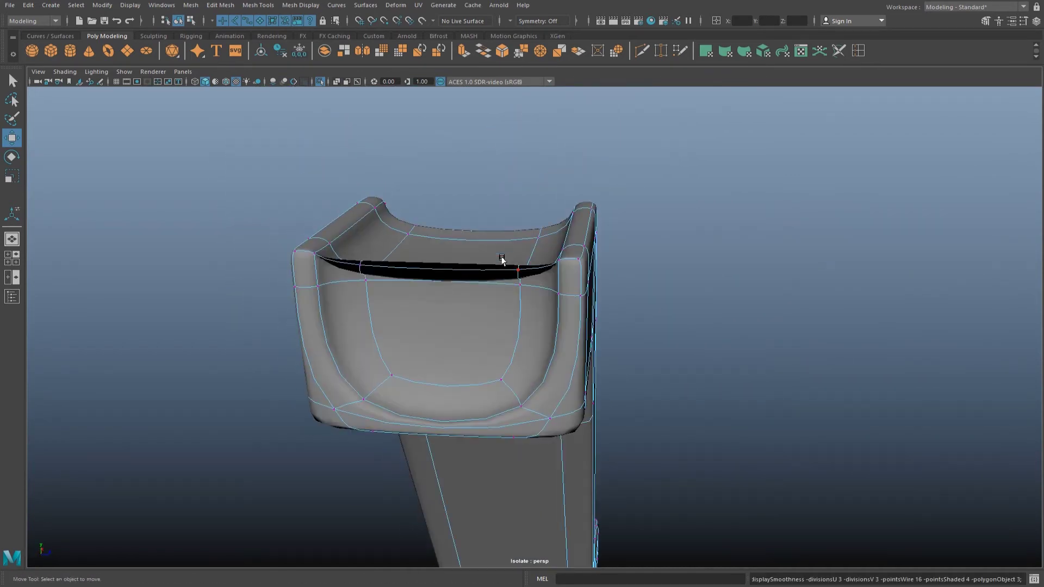
{"action": "key", "text": "1"}
Move the slide end's top inner edge down into a sloped face.
{"action": "key", "text": "F10"}
{"action": "left_click", "coordinate": [426, 258]}
{"action": "left_click_drag", "start_coordinate": [443, 223], "coordinate": [343, 319], "text": "alt"}
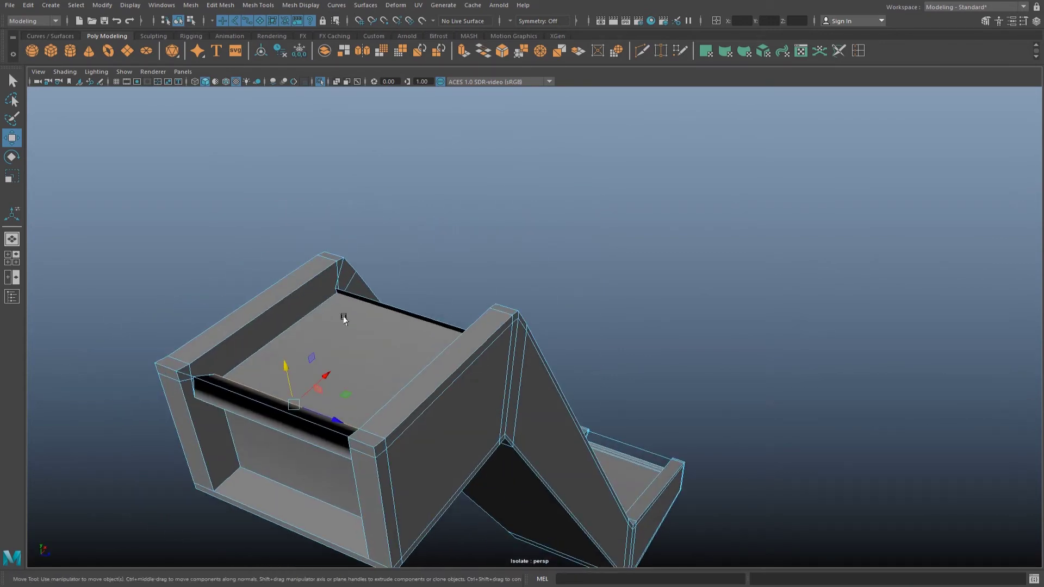
{"action": "mouse_move", "coordinate": [298, 388]}
{"action": "left_mouse_down", "text": "alt"}
{"action": "mouse_move", "coordinate": [244, 400]}
{"action": "mouse_move", "coordinate": [203, 330]}
{"action": "mouse_move", "coordinate": [571, 256]}
{"action": "mouse_move", "coordinate": [467, 263]}
{"action": "mouse_move", "coordinate": [497, 244]}
{"action": "mouse_move", "coordinate": [361, 194]}
{"action": "mouse_move", "coordinate": [302, 197]}
{"action": "mouse_move", "coordinate": [303, 257]}
{"action": "left_mouse_up", "text": "alt"}
{"action": "left_click", "coordinate": [283, 204]}
{"action": "mouse_move", "coordinate": [302, 166]}
{"action": "left_mouse_down"}
{"action": "mouse_move", "coordinate": [302, 205]}
{"action": "mouse_move", "coordinate": [279, 233]}
{"action": "mouse_move", "coordinate": [278, 272]}
{"action": "mouse_move", "coordinate": [499, 247]}
{"action": "mouse_move", "coordinate": [435, 207]}
{"action": "mouse_move", "coordinate": [503, 393]}
{"action": "mouse_move", "coordinate": [517, 310]}
{"action": "mouse_move", "coordinate": [752, 89]}
{"action": "left_mouse_up"}
Add edge loops near the right and left sides of the slide end.
{"action": "left_click", "coordinate": [858, 50]}
{"action": "left_click_drag", "start_coordinate": [383, 371], "coordinate": [449, 320], "text": "alt"}
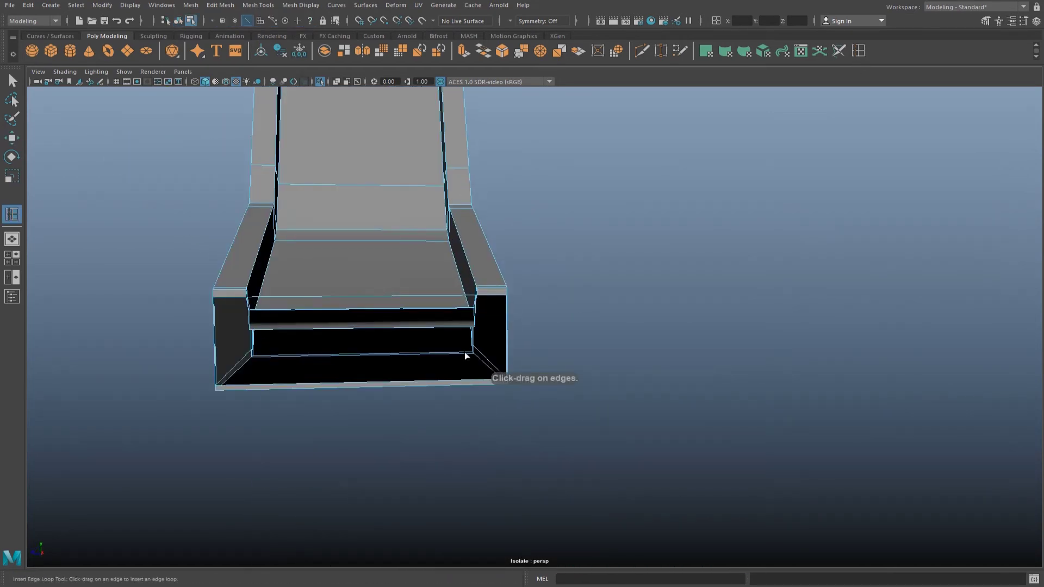
{"action": "left_click_drag", "start_coordinate": [477, 381], "coordinate": [484, 378]}
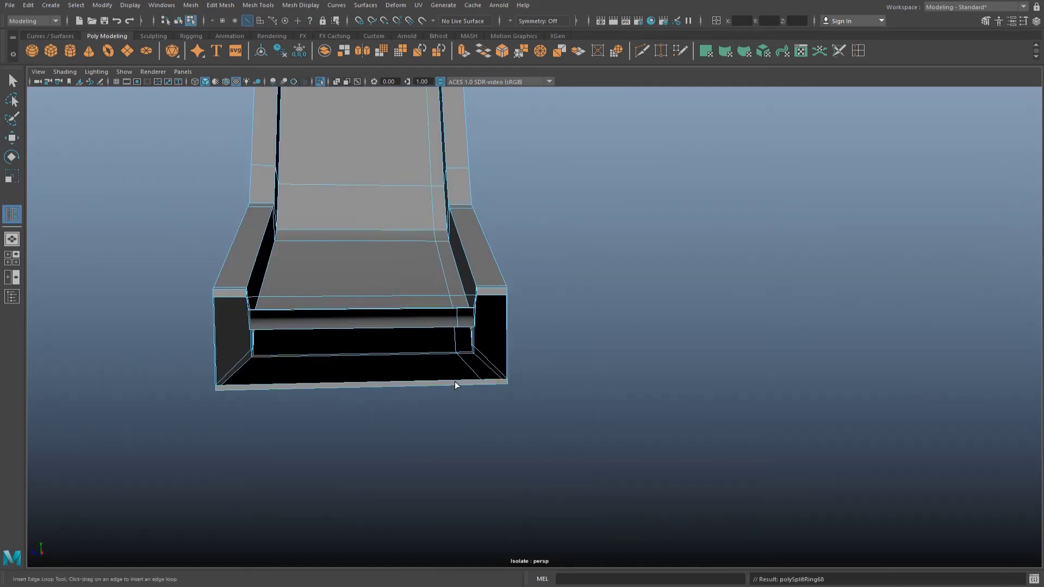
{"action": "mouse_move", "coordinate": [269, 385]}
{"action": "left_mouse_down"}
{"action": "mouse_move", "coordinate": [227, 386]}
{"action": "mouse_move", "coordinate": [539, 261]}
{"action": "mouse_move", "coordinate": [575, 268]}
{"action": "left_mouse_up"}
Orbit around the slide end and select an edge there.
{"action": "key", "text": "w"}
{"action": "right_click_drag", "start_coordinate": [571, 256], "coordinate": [560, 280]}
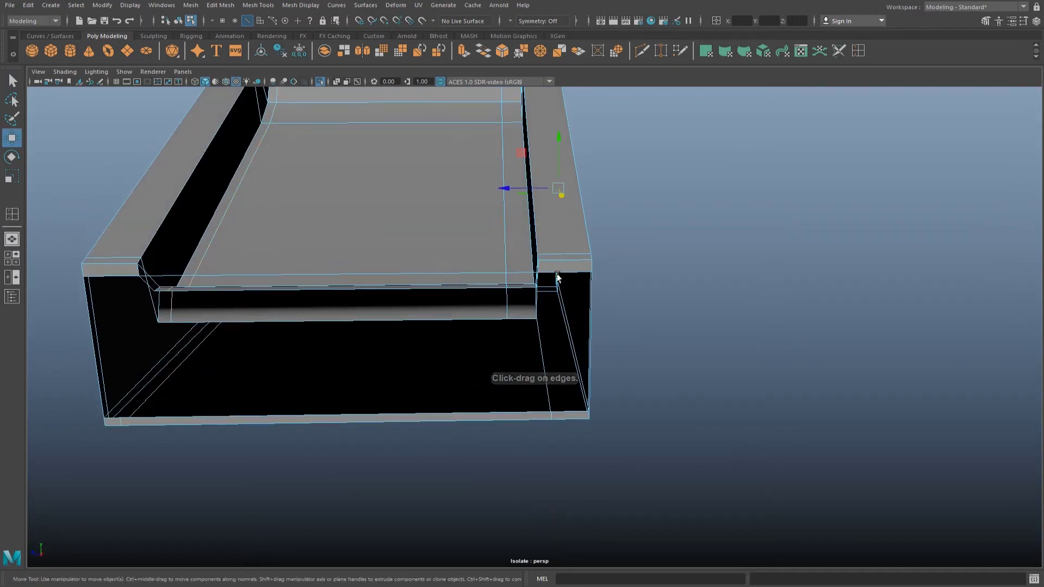
{"action": "left_click_drag", "start_coordinate": [559, 280], "coordinate": [681, 309], "text": "alt"}
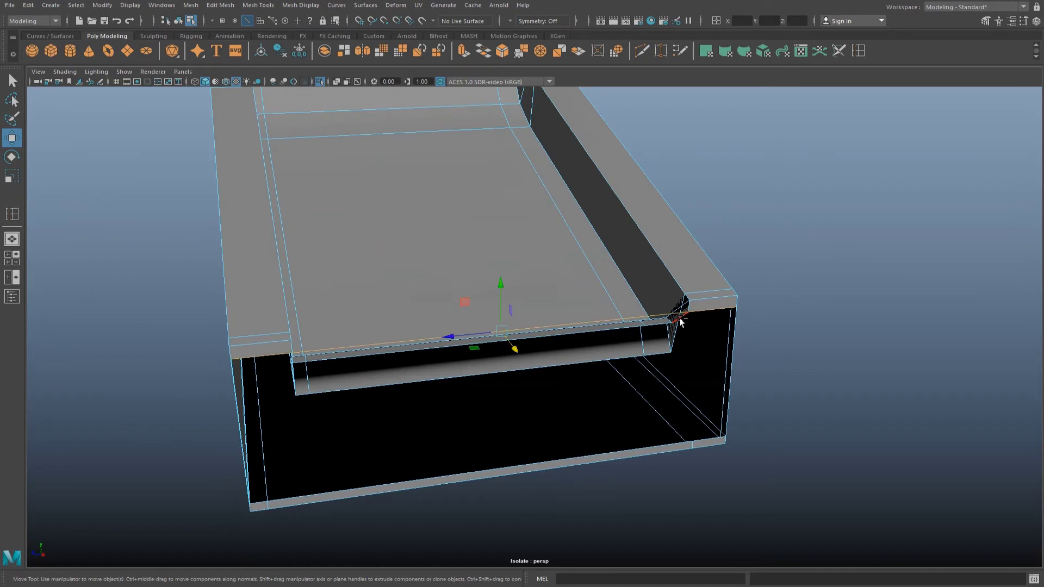
{"action": "key", "text": "r"}
{"action": "mouse_move", "coordinate": [680, 322]}
{"action": "left_mouse_down", "text": "alt"}
{"action": "mouse_move", "coordinate": [788, 326]}
{"action": "mouse_move", "coordinate": [715, 284]}
{"action": "mouse_move", "coordinate": [764, 242]}
{"action": "mouse_move", "coordinate": [710, 266]}
{"action": "mouse_move", "coordinate": [608, 272]}
{"action": "mouse_move", "coordinate": [274, 353]}
{"action": "left_mouse_up", "text": "alt"}
{"action": "left_click", "coordinate": [745, 252]}
Move the corner vertex at the slide's end into place.
{"action": "mouse_move", "coordinate": [185, 432]}
{"action": "left_mouse_down", "text": "alt"}
{"action": "mouse_move", "coordinate": [559, 354]}
{"action": "mouse_move", "coordinate": [630, 275]}
{"action": "left_mouse_up", "text": "alt"}
{"action": "key", "text": "w"}
{"action": "mouse_move", "coordinate": [705, 173]}
{"action": "left_mouse_down"}
{"action": "mouse_move", "coordinate": [729, 190]}
{"action": "mouse_move", "coordinate": [691, 212]}
{"action": "mouse_move", "coordinate": [690, 305]}
{"action": "mouse_move", "coordinate": [746, 306]}
{"action": "left_mouse_up"}
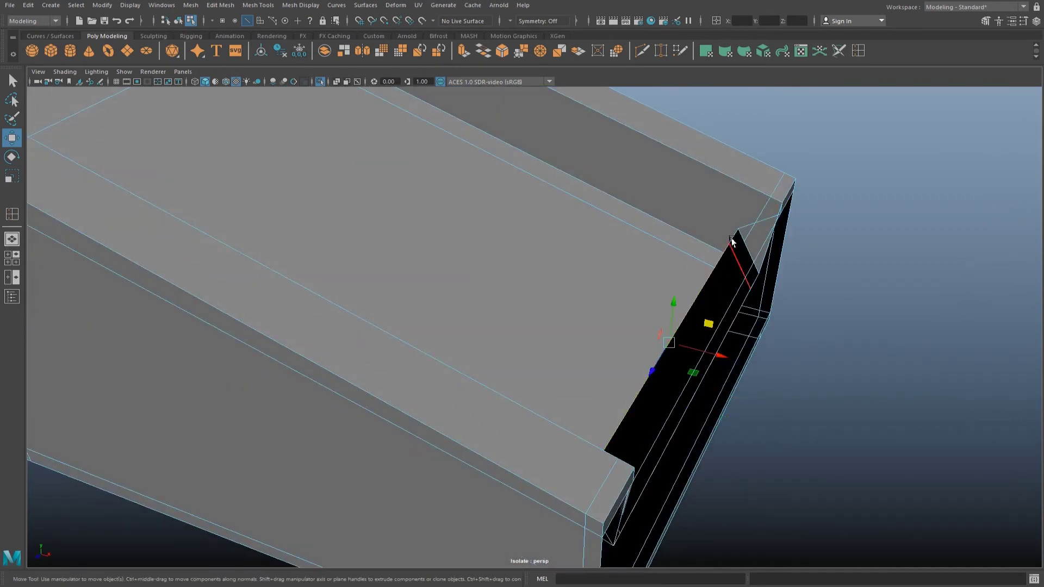
{"action": "left_click_drag", "start_coordinate": [680, 260], "coordinate": [597, 284], "text": "alt"}
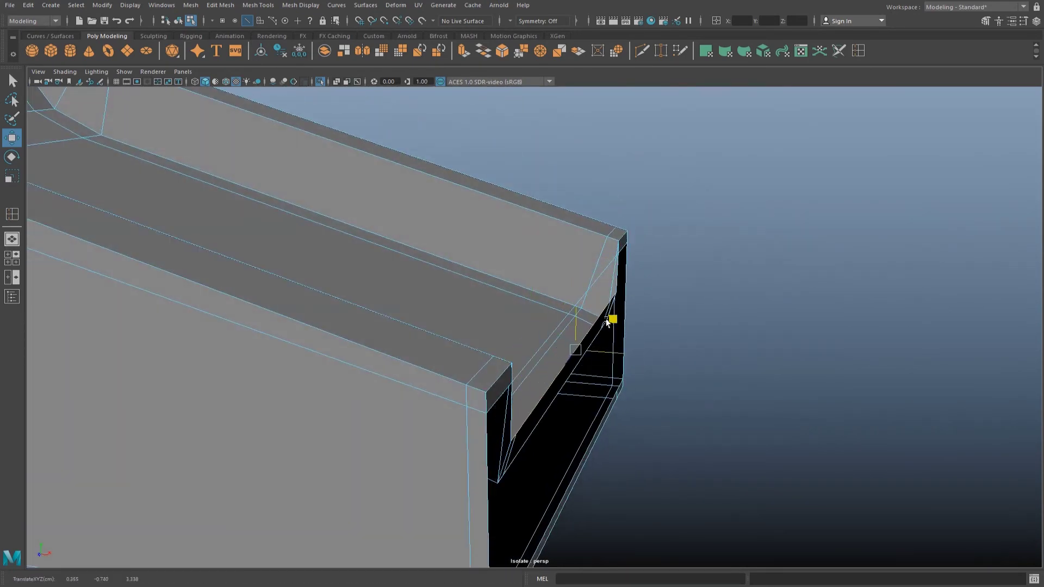
{"action": "left_click_drag", "start_coordinate": [613, 315], "coordinate": [602, 354]}
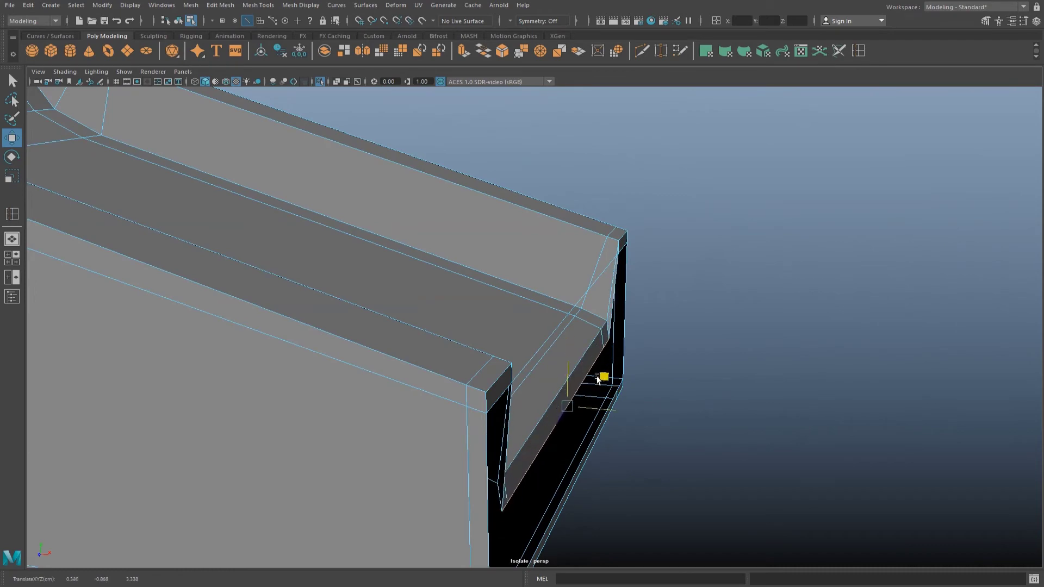
{"action": "left_click_drag", "start_coordinate": [600, 404], "coordinate": [565, 363], "text": "alt"}
{"action": "mouse_move", "coordinate": [571, 321]}
{"action": "left_mouse_down", "text": "alt"}
{"action": "mouse_move", "coordinate": [459, 312]}
{"action": "mouse_move", "coordinate": [582, 321]}
{"action": "mouse_move", "coordinate": [629, 290]}
{"action": "mouse_move", "coordinate": [601, 314]}
{"action": "mouse_move", "coordinate": [655, 338]}
{"action": "mouse_move", "coordinate": [706, 289]}
{"action": "mouse_move", "coordinate": [705, 270]}
{"action": "mouse_move", "coordinate": [466, 242]}
{"action": "mouse_move", "coordinate": [498, 284]}
{"action": "mouse_move", "coordinate": [633, 280]}
{"action": "left_mouse_up", "text": "alt"}
Delete the stray triangular face at the slide's end.
{"action": "right_click_drag", "start_coordinate": [633, 279], "coordinate": [609, 269]}
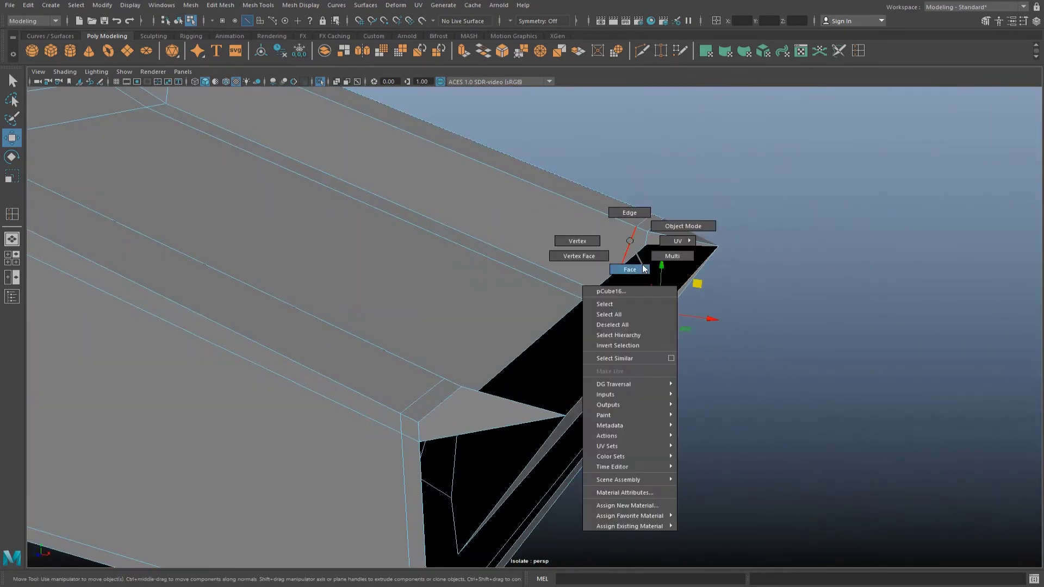
{"action": "left_click", "coordinate": [650, 272]}
{"action": "left_click_drag", "start_coordinate": [650, 272], "coordinate": [692, 260], "text": "alt"}
{"action": "left_click", "coordinate": [693, 263]}
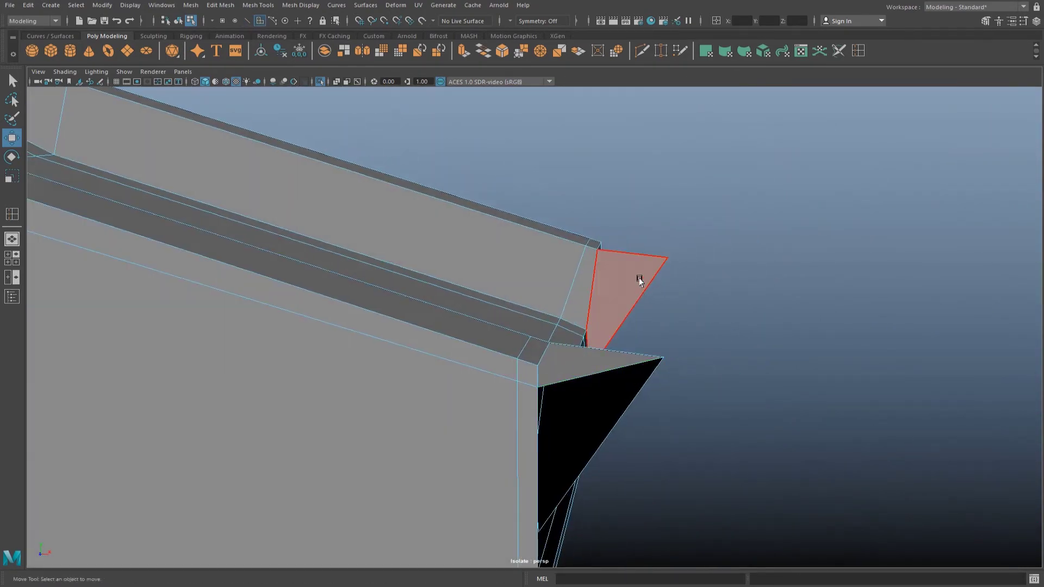
{"action": "left_click", "coordinate": [612, 360]}
{"action": "key", "text": "Delete"}
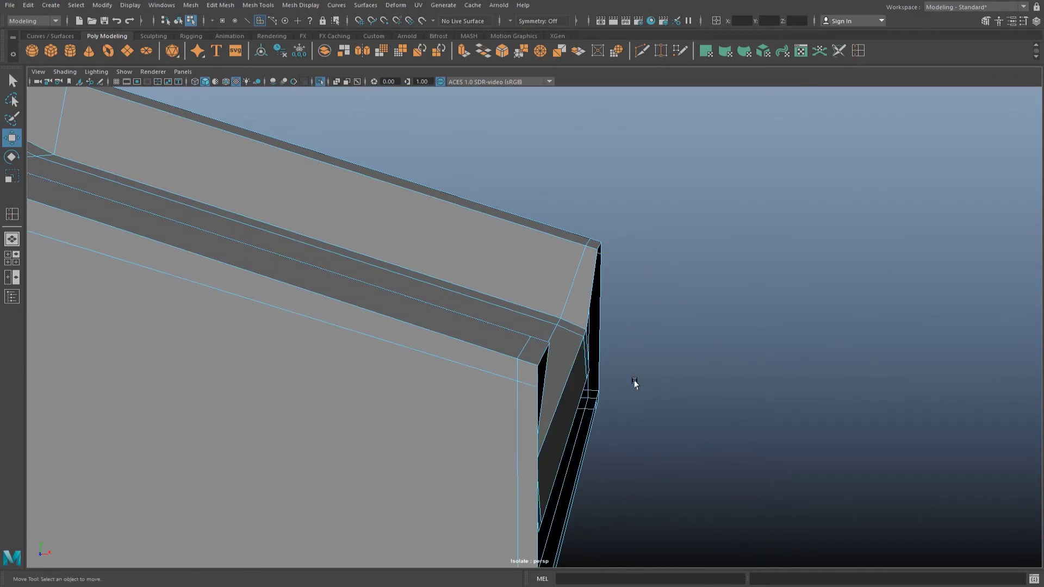
{"action": "mouse_move", "coordinate": [643, 355]}
{"action": "left_mouse_down", "text": "alt"}
{"action": "mouse_move", "coordinate": [539, 337]}
{"action": "mouse_move", "coordinate": [867, 117]}
{"action": "mouse_move", "coordinate": [606, 263]}
{"action": "mouse_move", "coordinate": [572, 311]}
{"action": "mouse_move", "coordinate": [531, 285]}
{"action": "left_mouse_up", "text": "alt"}
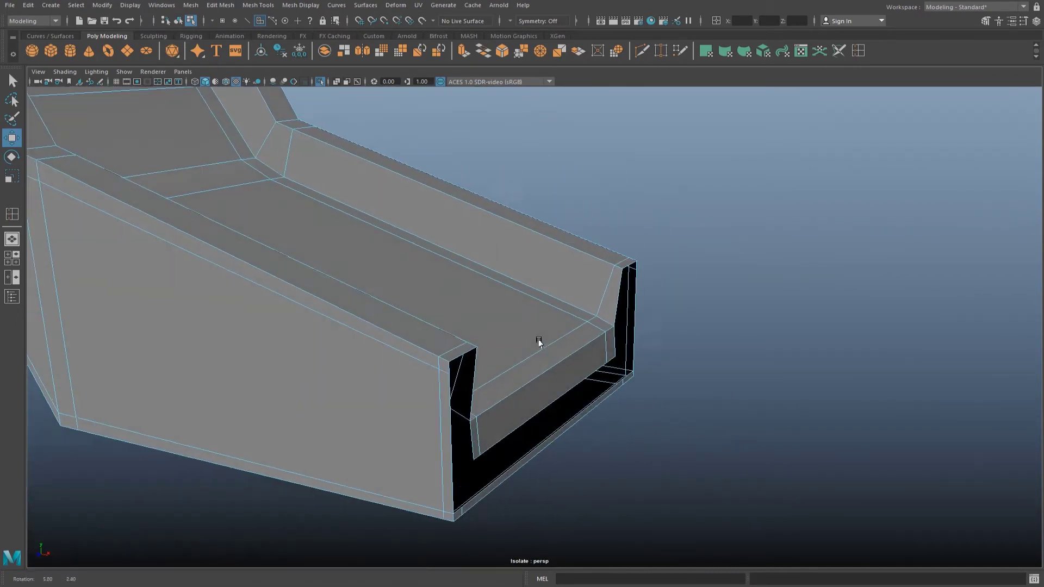
Add edge loops across the inner block and channel floor.
{"action": "key", "text": "F10"}
{"action": "mouse_move", "coordinate": [543, 238]}
{"action": "left_mouse_down", "text": "alt"}
{"action": "mouse_move", "coordinate": [636, 356]}
{"action": "mouse_move", "coordinate": [714, 340]}
{"action": "left_mouse_up", "text": "alt"}
{"action": "left_click_drag", "start_coordinate": [717, 389], "coordinate": [689, 390]}
{"action": "left_click", "coordinate": [340, 385]}
{"action": "right_click", "coordinate": [431, 297]}
{"action": "key", "text": "w"}
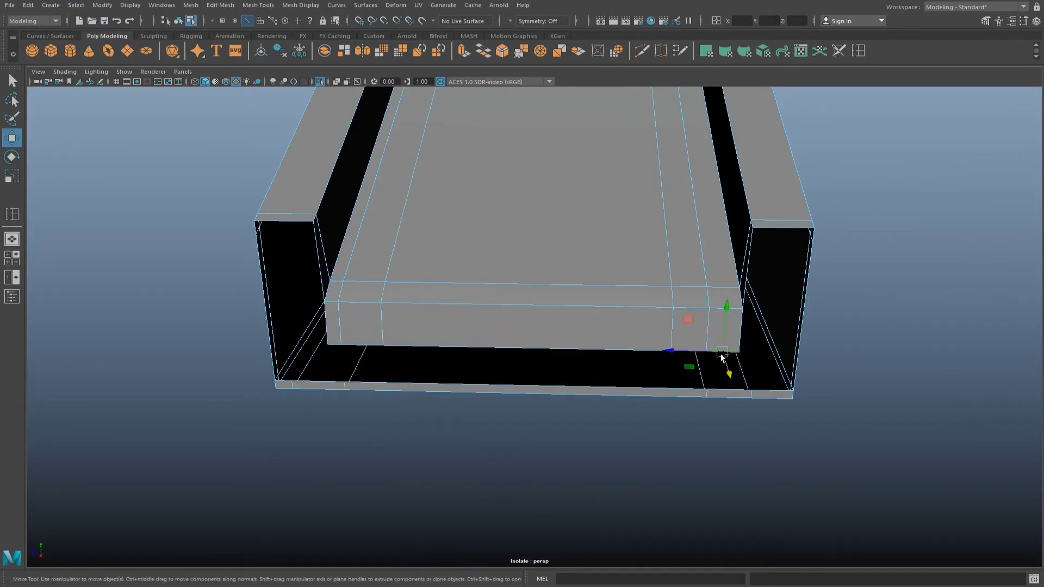
{"action": "left_click", "coordinate": [220, 5]}
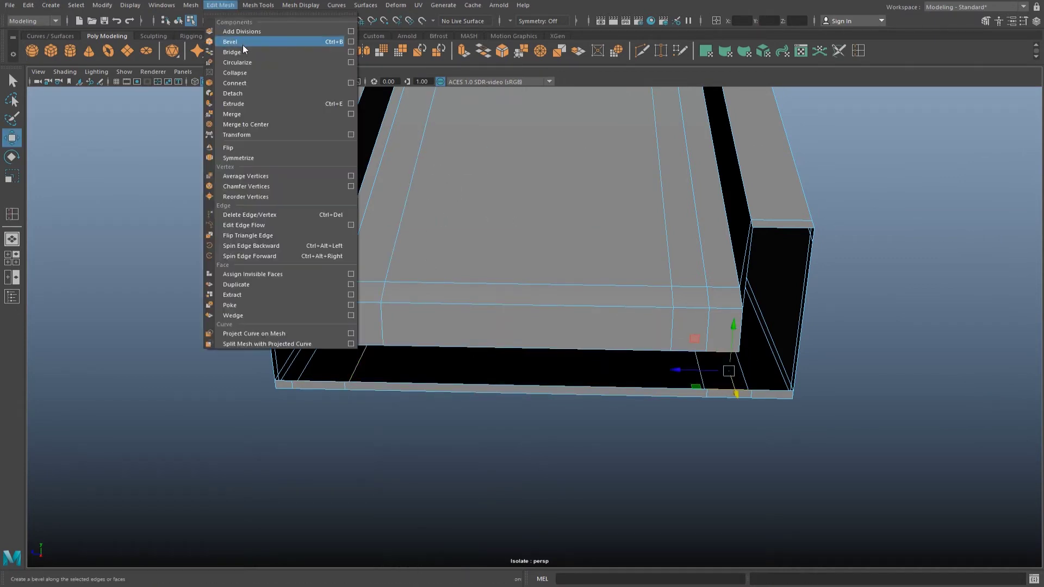
Add two edge loops near the channel side and bridge the floor edges.
{"action": "left_click", "coordinate": [244, 52]}
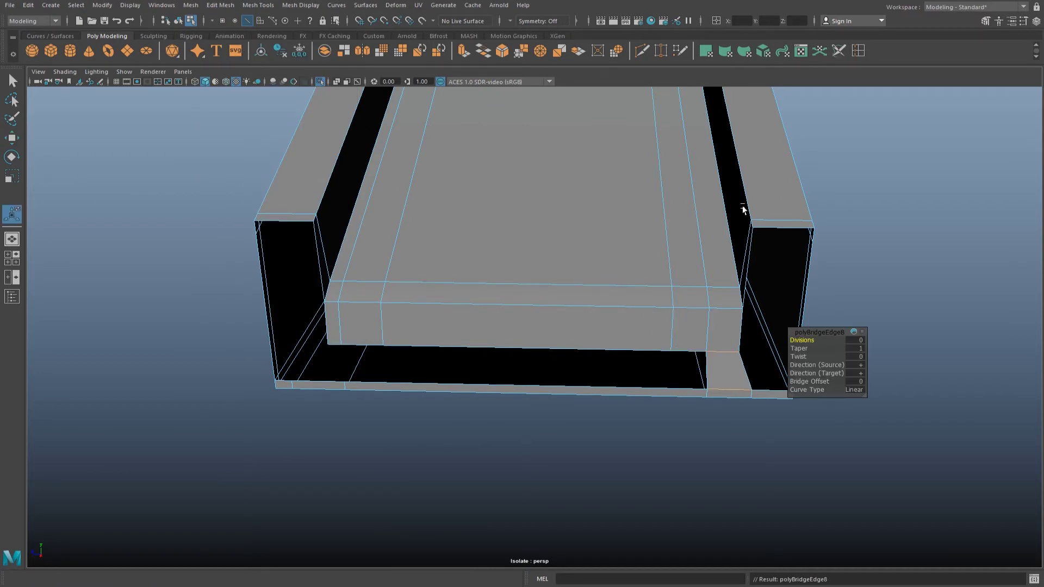
{"action": "left_click", "coordinate": [670, 385]}
{"action": "left_click", "coordinate": [378, 379]}
{"action": "right_click_drag", "start_coordinate": [407, 310], "coordinate": [400, 266]}
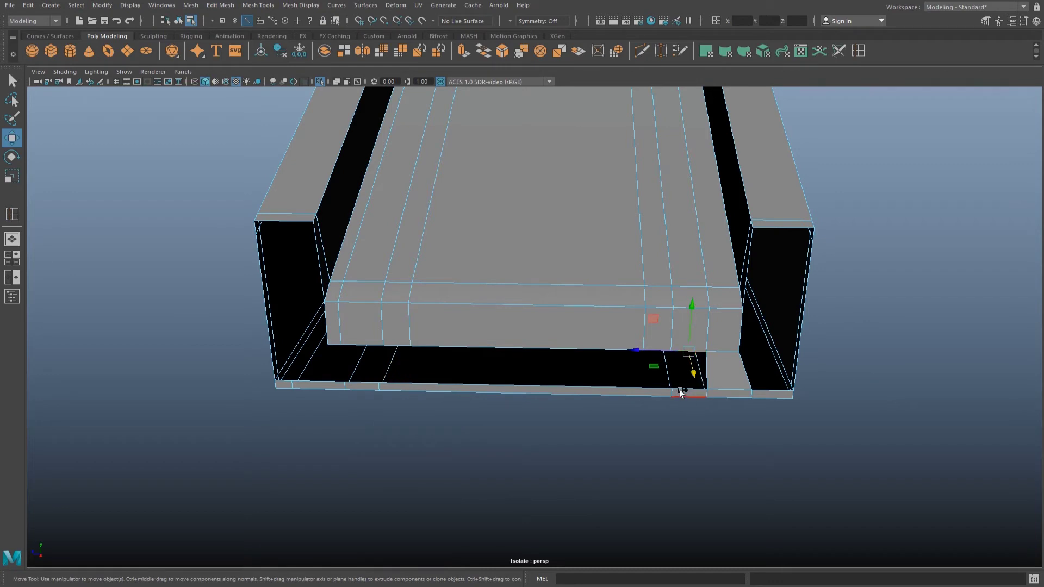
{"action": "left_click", "coordinate": [221, 7]}
{"action": "left_click", "coordinate": [244, 49]}
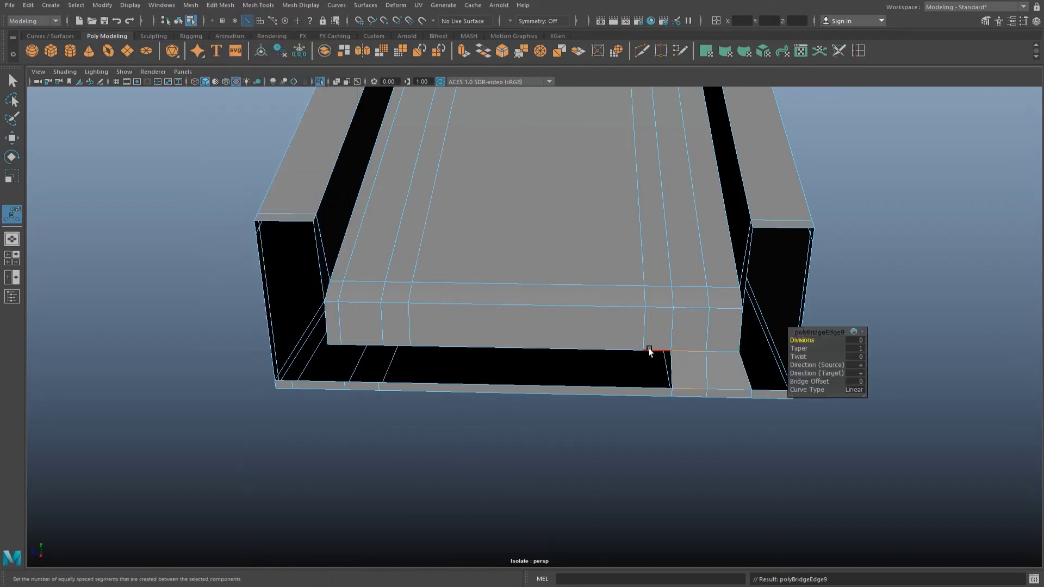
Merge the loose bottom vertices at the channel end.
{"action": "scroll", "coordinate": [605, 267], "scroll_direction": "down", "scroll_amount": 3}
{"action": "mouse_move", "coordinate": [605, 268]}
{"action": "left_mouse_down", "text": "alt"}
{"action": "mouse_move", "coordinate": [543, 235]}
{"action": "mouse_move", "coordinate": [592, 289]}
{"action": "mouse_move", "coordinate": [571, 255]}
{"action": "left_mouse_up", "text": "alt"}
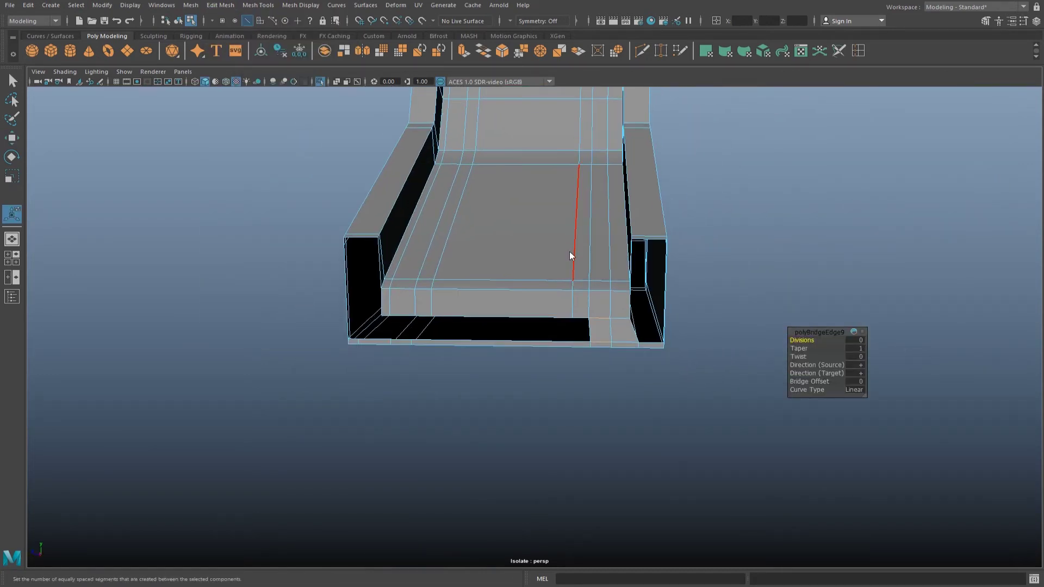
{"action": "key", "text": "q"}
{"action": "key", "text": "F9"}
{"action": "right_click_drag", "start_coordinate": [566, 298], "coordinate": [618, 314], "text": "alt"}
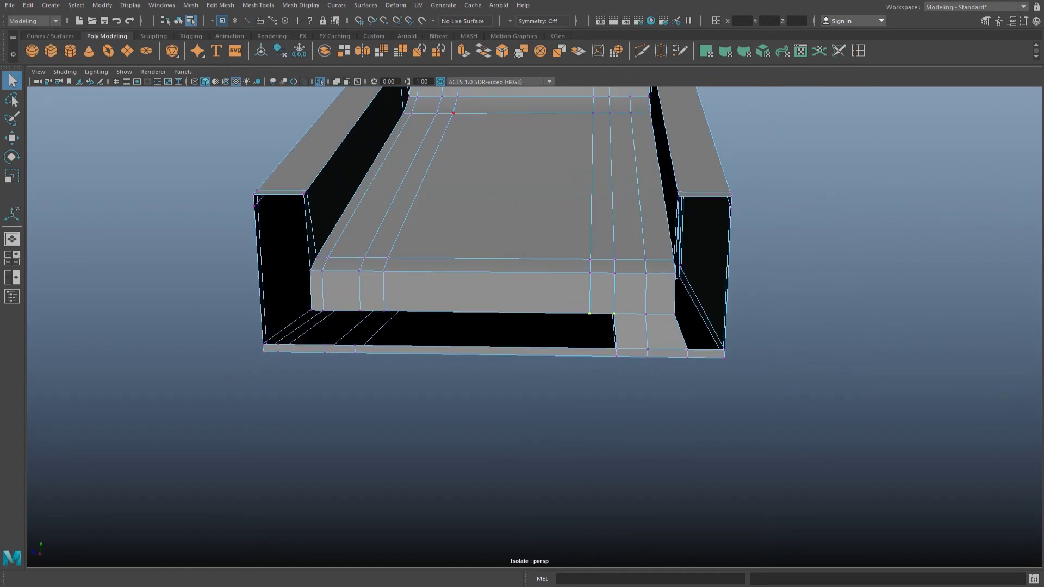
{"action": "left_click", "coordinate": [220, 6]}
{"action": "left_click", "coordinate": [260, 116]}
{"action": "left_click_drag", "start_coordinate": [521, 244], "coordinate": [520, 293], "text": "alt"}
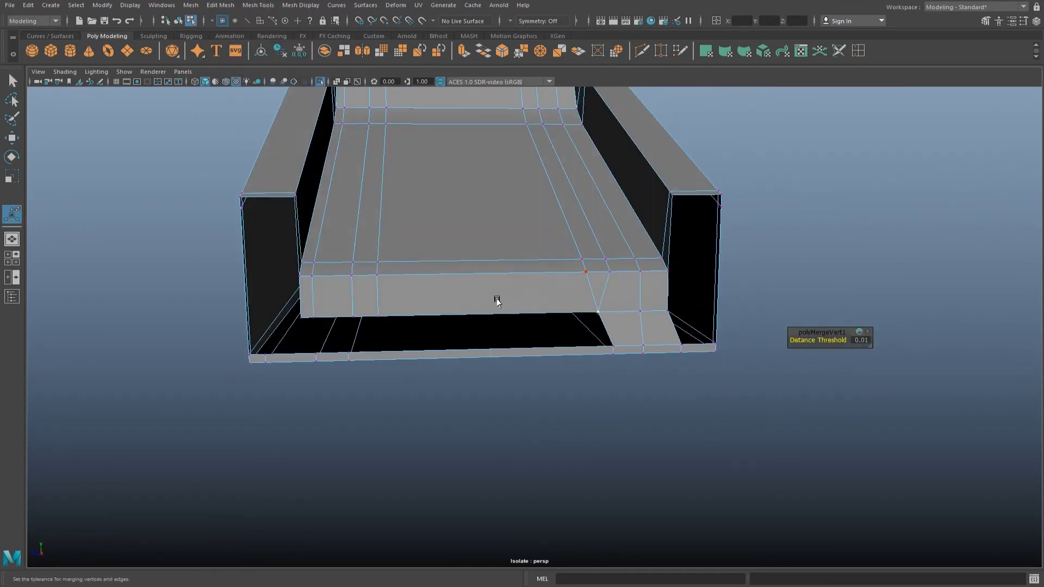
{"action": "left_click_drag", "start_coordinate": [348, 315], "coordinate": [378, 315]}
Bridge the bottom gap edges, repeating the bridge to fill the gap.
{"action": "key", "text": "q"}
{"action": "right_click_drag", "start_coordinate": [415, 298], "coordinate": [417, 311]}
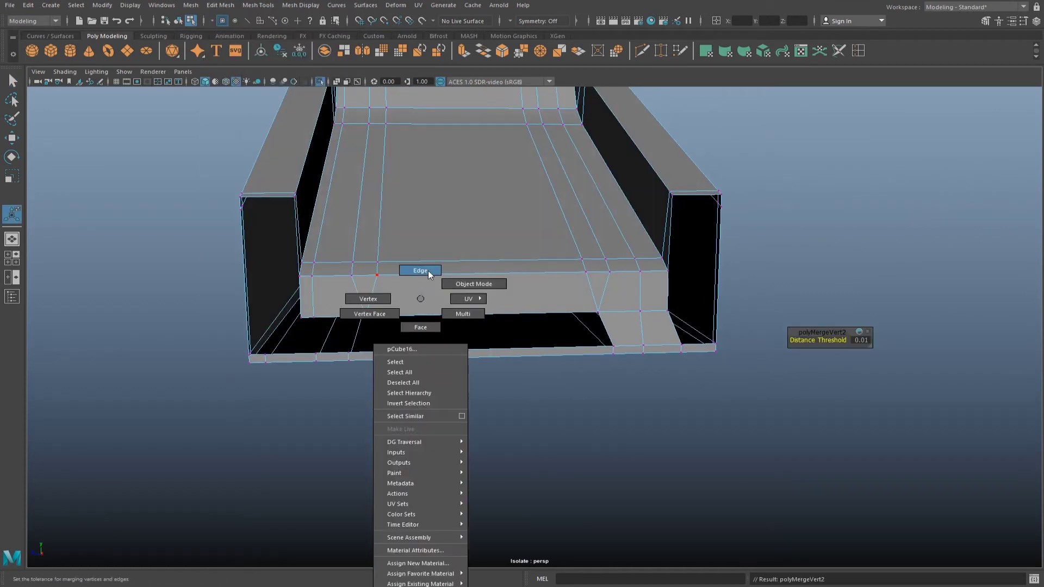
{"action": "left_click", "coordinate": [469, 350]}
{"action": "left_click", "coordinate": [238, 7]}
{"action": "left_click", "coordinate": [244, 60]}
{"action": "mouse_move", "coordinate": [435, 245]}
{"action": "left_mouse_down", "text": "alt"}
{"action": "mouse_move", "coordinate": [522, 235]}
{"action": "mouse_move", "coordinate": [372, 287]}
{"action": "left_mouse_up", "text": "alt"}
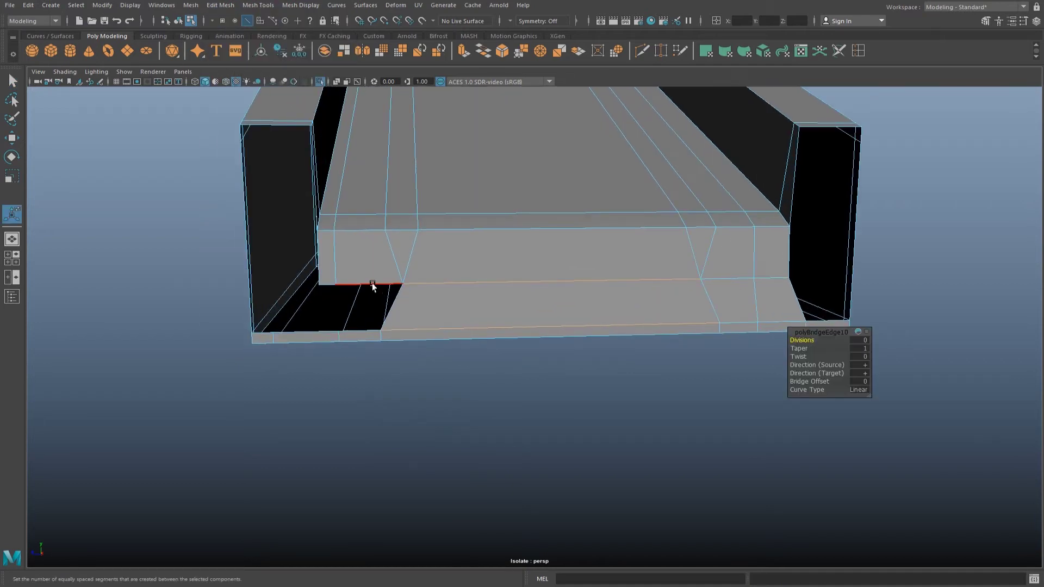
{"action": "left_click", "coordinate": [373, 287]}
{"action": "key", "text": "g"}
{"action": "mouse_move", "coordinate": [364, 334]}
{"action": "left_mouse_down", "text": "alt"}
{"action": "mouse_move", "coordinate": [431, 242]}
{"action": "mouse_move", "coordinate": [373, 292]}
{"action": "mouse_move", "coordinate": [436, 268]}
{"action": "mouse_move", "coordinate": [396, 270]}
{"action": "mouse_move", "coordinate": [408, 240]}
{"action": "mouse_move", "coordinate": [377, 263]}
{"action": "mouse_move", "coordinate": [418, 266]}
{"action": "left_mouse_up", "text": "alt"}
{"action": "key", "text": "q"}
{"action": "key", "text": "F8"}
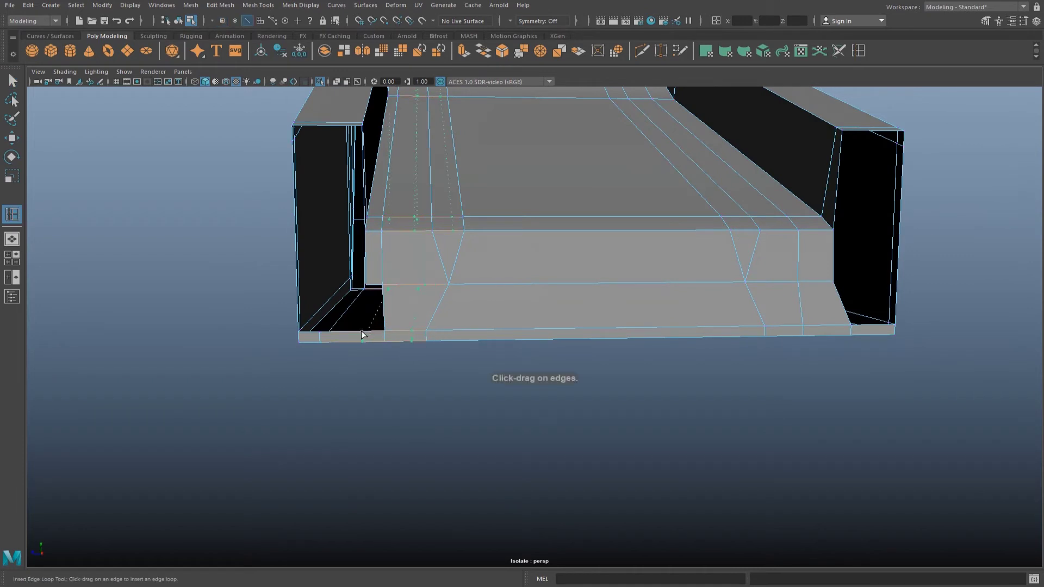
Insert an edge loop on the channel and bridge the open side openings.
{"action": "left_click", "coordinate": [362, 333]}
{"action": "key", "text": "w"}
{"action": "left_click_drag", "start_coordinate": [438, 280], "coordinate": [454, 260], "text": "alt"}
{"action": "left_click_drag", "start_coordinate": [391, 273], "coordinate": [389, 297], "text": "alt"}
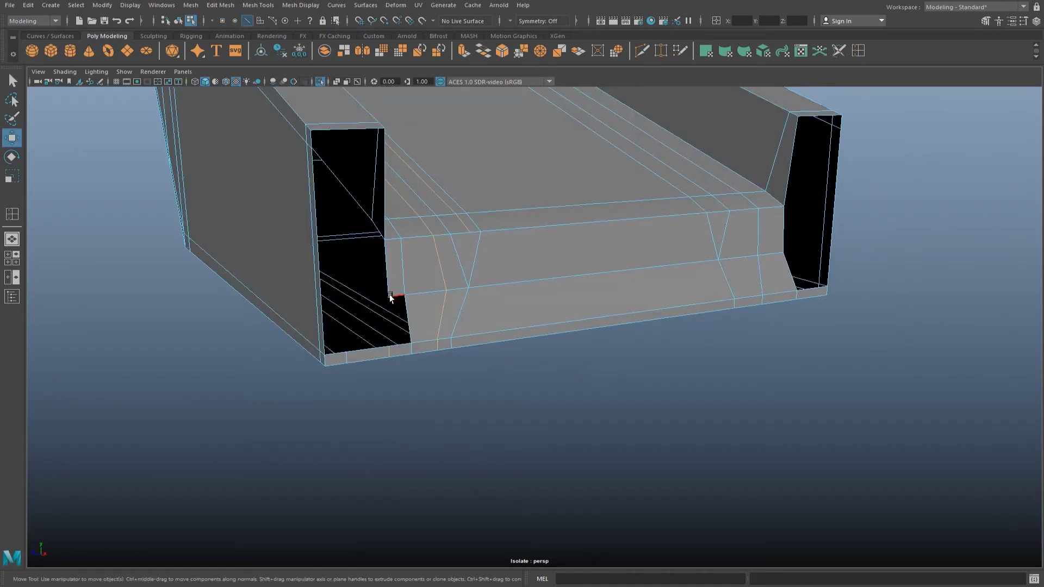
{"action": "mouse_move", "coordinate": [397, 350]}
{"action": "left_mouse_down", "text": "alt"}
{"action": "mouse_move", "coordinate": [437, 305]}
{"action": "mouse_move", "coordinate": [413, 304]}
{"action": "left_mouse_up", "text": "alt"}
{"action": "left_click", "coordinate": [220, 5]}
{"action": "left_click", "coordinate": [233, 54]}
Bridge the right wall's top and lower edges to fill its gap.
{"action": "mouse_move", "coordinate": [381, 245]}
{"action": "left_mouse_down", "text": "alt"}
{"action": "mouse_move", "coordinate": [389, 237]}
{"action": "mouse_move", "coordinate": [361, 167]}
{"action": "mouse_move", "coordinate": [592, 268]}
{"action": "left_mouse_up", "text": "alt"}
{"action": "right_click", "coordinate": [543, 216]}
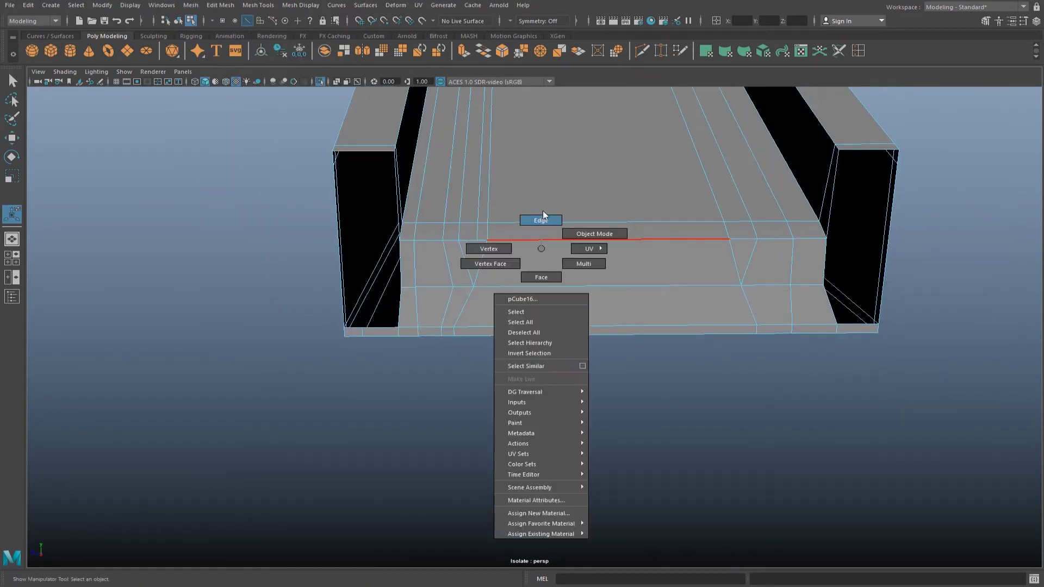
{"action": "key", "text": "q"}
{"action": "right_click", "coordinate": [526, 216]}
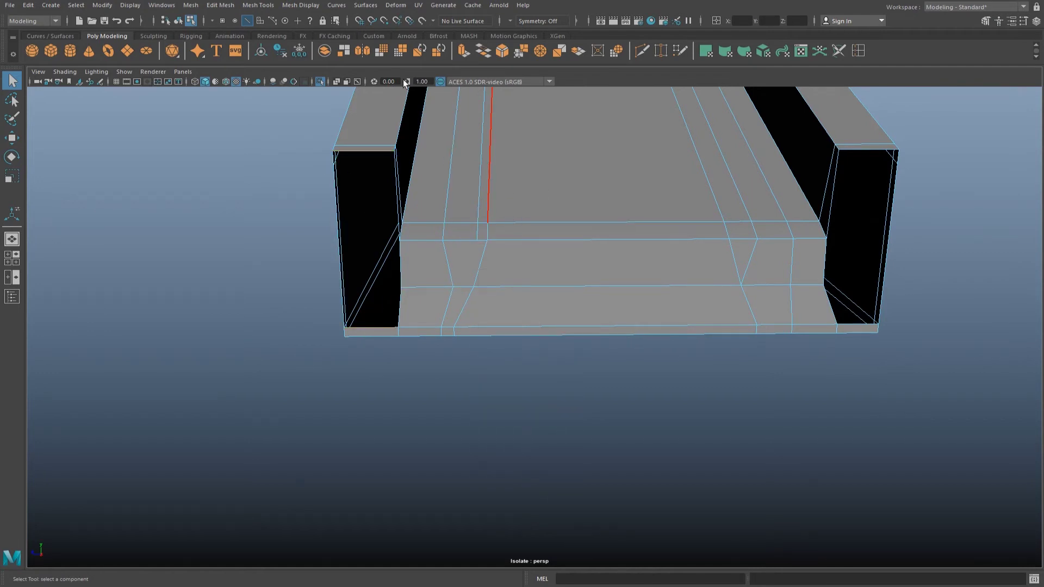
{"action": "left_click", "coordinate": [216, 6]}
{"action": "left_click", "coordinate": [262, 52]}
{"action": "mouse_move", "coordinate": [620, 246]}
{"action": "left_mouse_down", "text": "alt"}
{"action": "mouse_move", "coordinate": [706, 279]}
{"action": "mouse_move", "coordinate": [882, 163]}
{"action": "left_mouse_up", "text": "alt"}
{"action": "left_click", "coordinate": [881, 163]}
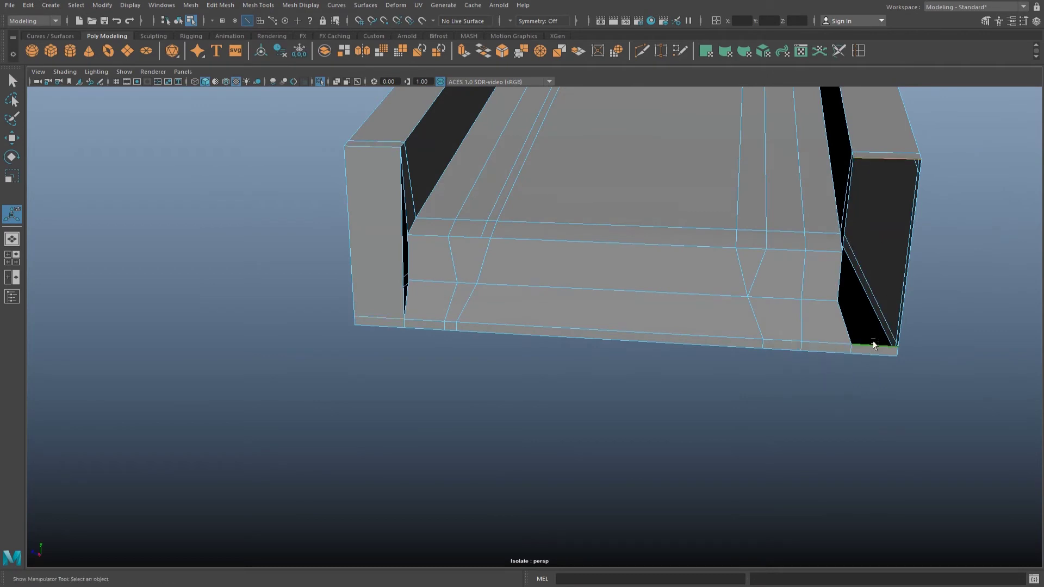
{"action": "left_click", "coordinate": [873, 344], "text": "shift"}
{"action": "right_click_drag", "start_coordinate": [873, 345], "coordinate": [874, 334], "text": "shift"}
Merge the vertices at the right gap to close it.
{"action": "right_click_drag", "start_coordinate": [858, 282], "coordinate": [850, 301], "text": "shift"}
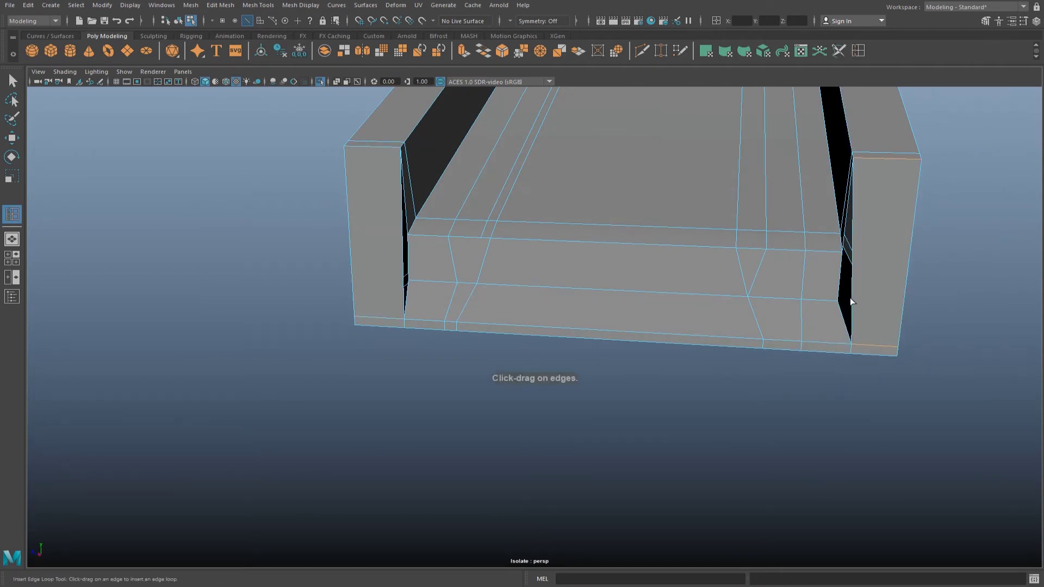
{"action": "mouse_move", "coordinate": [405, 284]}
{"action": "right_mouse_down"}
{"action": "mouse_move", "coordinate": [405, 261]}
{"action": "mouse_move", "coordinate": [375, 263]}
{"action": "right_mouse_up"}
{"action": "left_click", "coordinate": [413, 275]}
{"action": "key", "text": "w"}
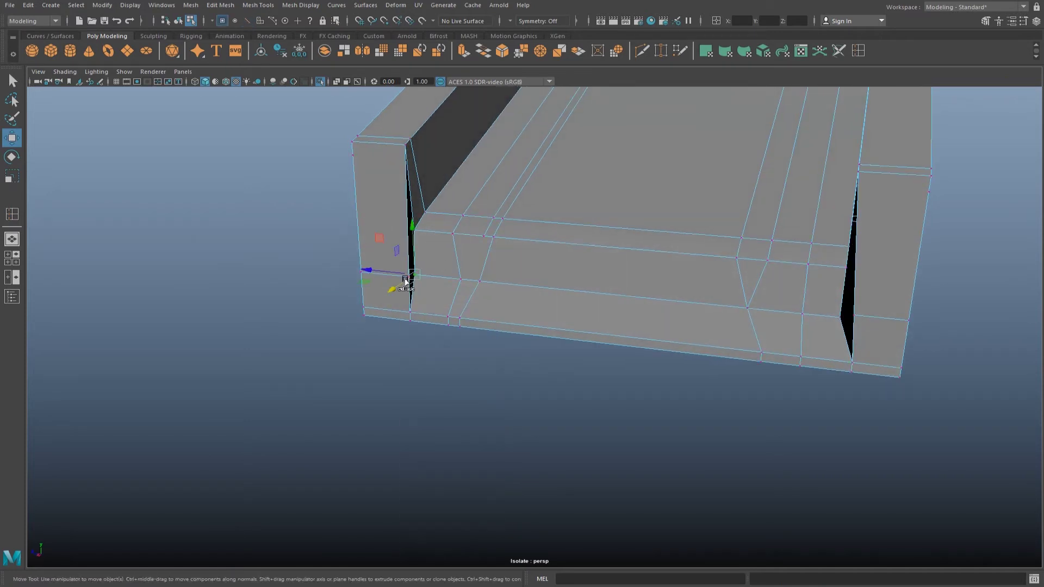
{"action": "key", "text": "q"}
{"action": "left_click", "coordinate": [220, 5]}
{"action": "left_click", "coordinate": [228, 114]}
{"action": "mouse_move", "coordinate": [244, 112]}
{"action": "left_mouse_down", "text": "alt"}
{"action": "mouse_move", "coordinate": [583, 252]}
{"action": "mouse_move", "coordinate": [634, 253]}
{"action": "left_mouse_up", "text": "alt"}
{"action": "left_click_drag", "start_coordinate": [825, 300], "coordinate": [846, 286]}
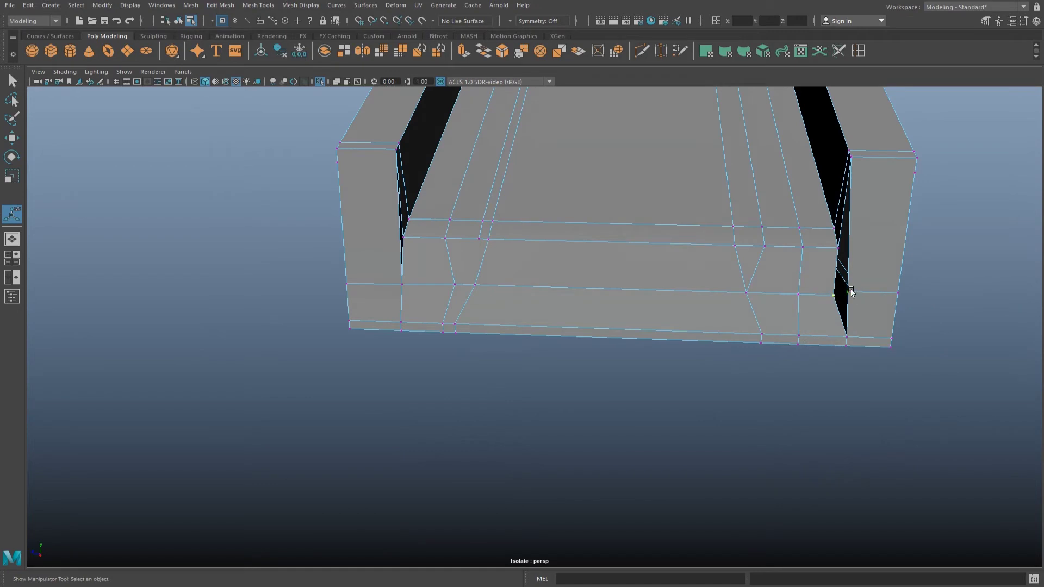
{"action": "key", "text": "g"}
Merge the vertices at the left gap to seal the channel wall.
{"action": "left_click", "coordinate": [858, 50]}
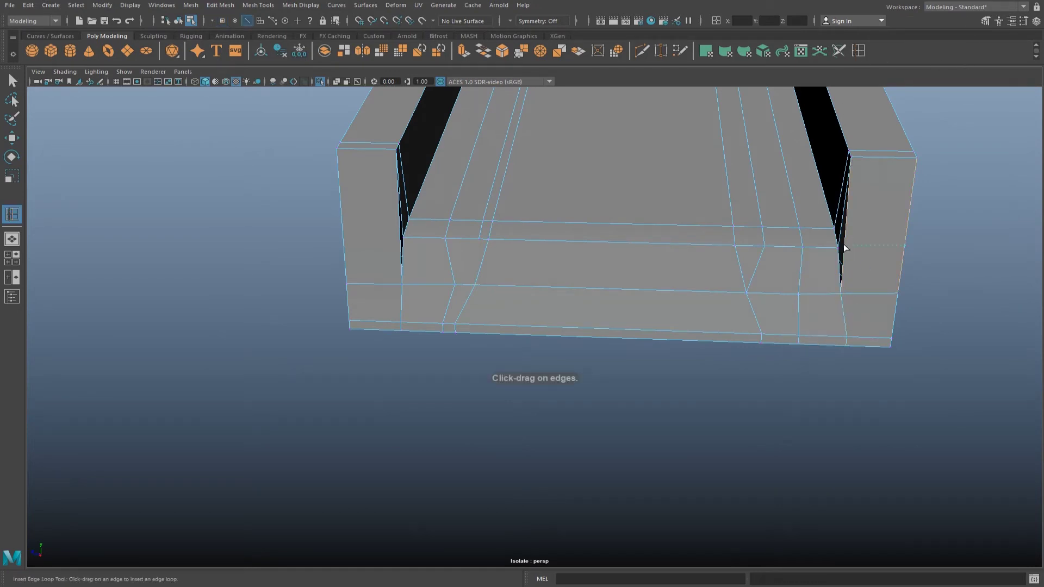
{"action": "right_click_drag", "start_coordinate": [402, 236], "coordinate": [377, 226]}
{"action": "left_click_drag", "start_coordinate": [377, 226], "coordinate": [424, 226], "text": "alt"}
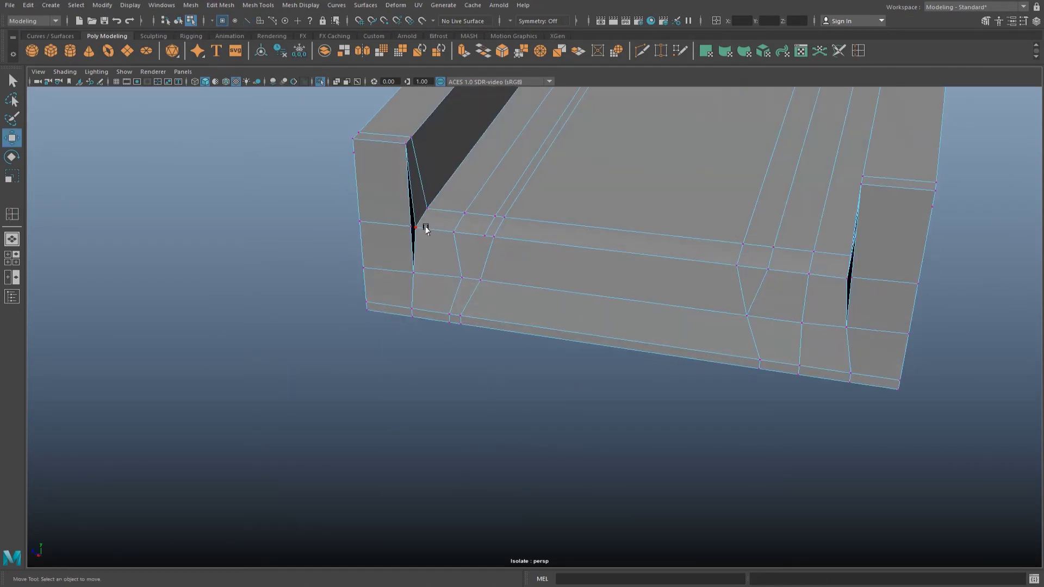
{"action": "left_click", "coordinate": [220, 5]}
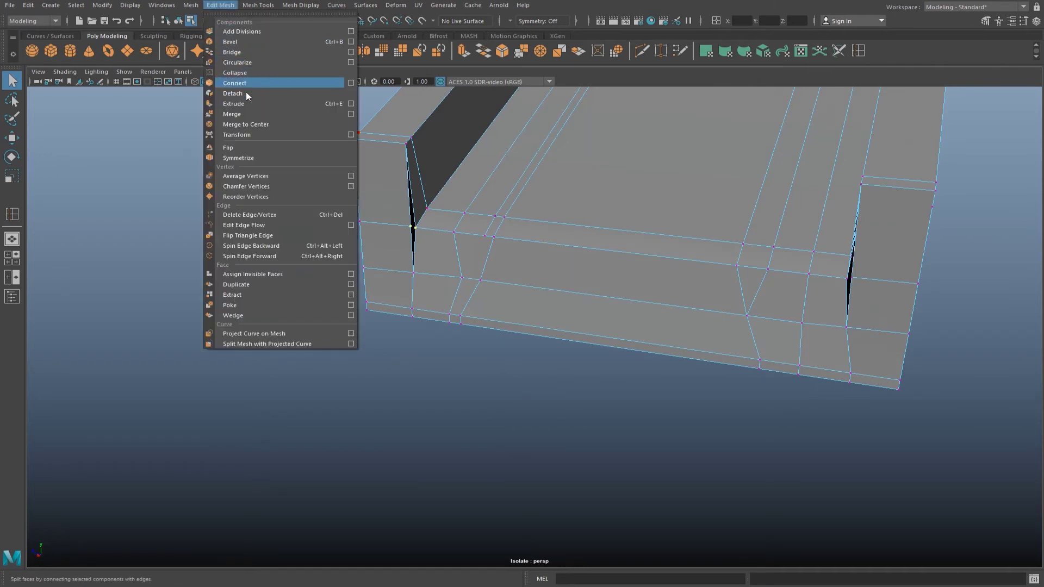
{"action": "left_click", "coordinate": [245, 113]}
{"action": "left_click_drag", "start_coordinate": [275, 123], "coordinate": [748, 233], "text": "alt"}
{"action": "left_click", "coordinate": [748, 233]}
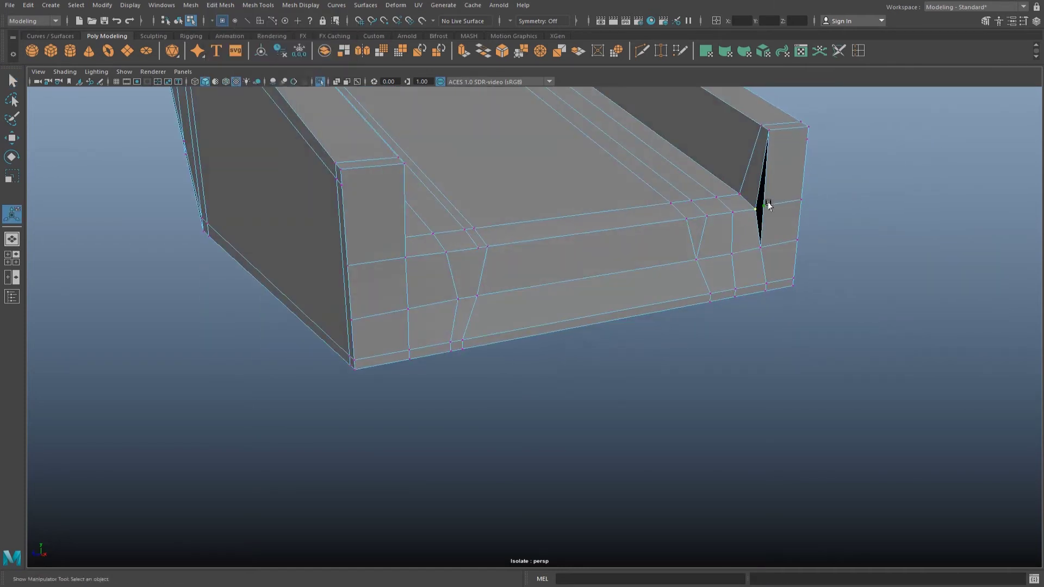
{"action": "key", "text": "g"}
Preview the sealed slide end smoothed and deselect the mesh.
{"action": "mouse_move", "coordinate": [694, 196]}
{"action": "left_mouse_down", "text": "alt"}
{"action": "mouse_move", "coordinate": [507, 217]}
{"action": "mouse_move", "coordinate": [534, 217]}
{"action": "left_mouse_up", "text": "alt"}
{"action": "key", "text": "3"}
{"action": "key", "text": "q"}
{"action": "left_click", "coordinate": [693, 203]}
{"action": "mouse_move", "coordinate": [693, 204]}
{"action": "left_mouse_down", "text": "alt"}
{"action": "mouse_move", "coordinate": [524, 226]}
{"action": "mouse_move", "coordinate": [638, 232]}
{"action": "left_mouse_up", "text": "alt"}
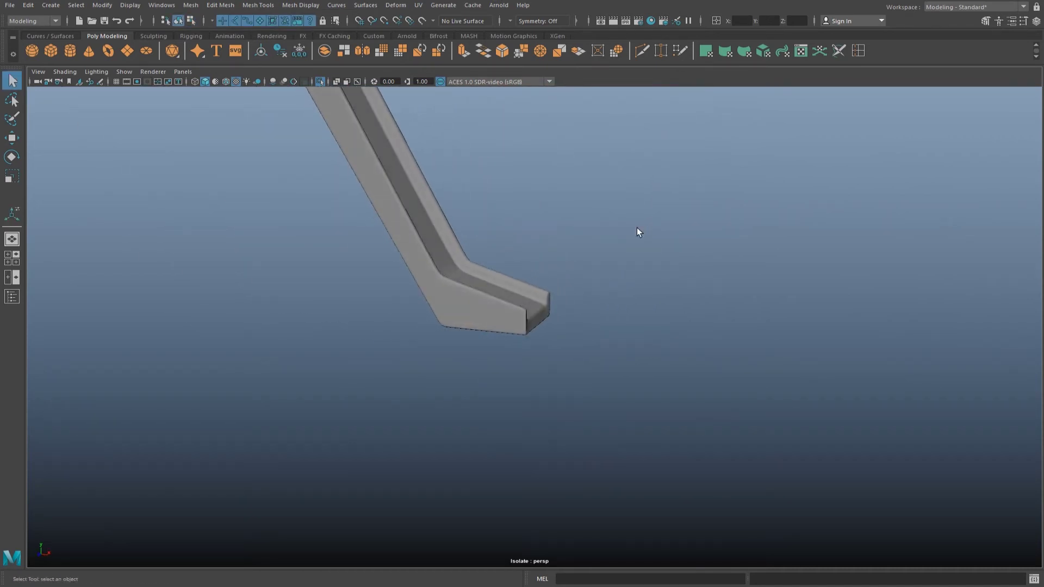
Frame the whole playground scene and select the slide for a closer look.
{"action": "left_click", "coordinate": [857, 50]}
{"action": "scroll", "coordinate": [592, 294], "scroll_direction": "up", "scroll_amount": 3}
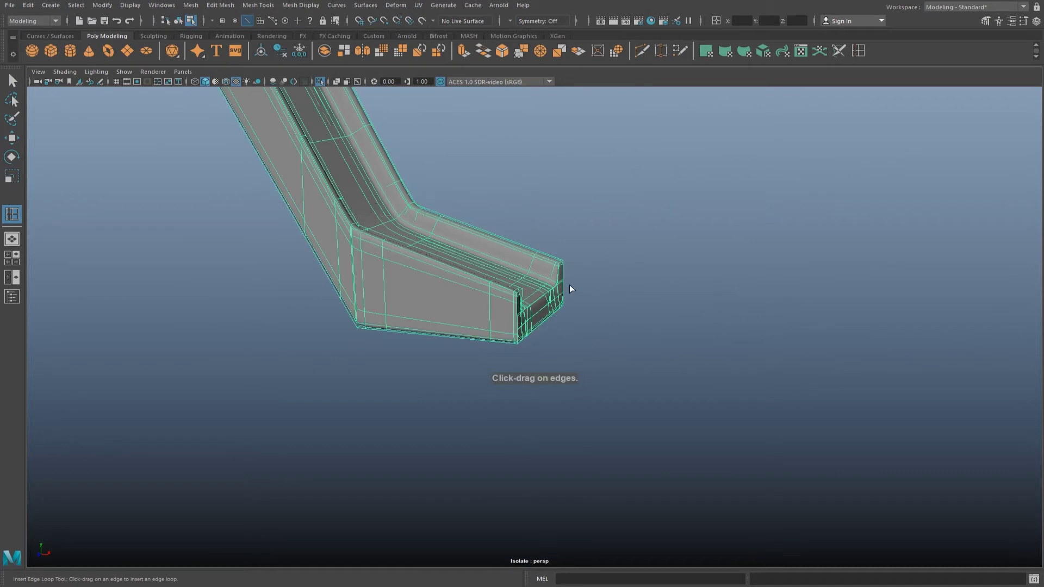
{"action": "scroll", "coordinate": [575, 266], "scroll_direction": "up", "scroll_amount": 3}
{"action": "key", "text": "w"}
{"action": "left_click", "coordinate": [320, 81]}
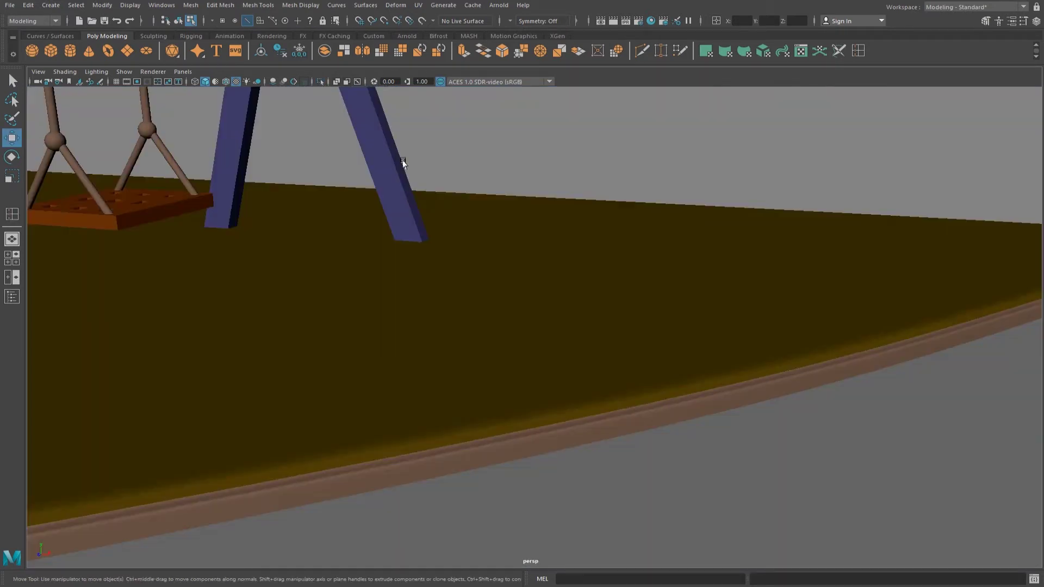
{"action": "key", "text": "a"}
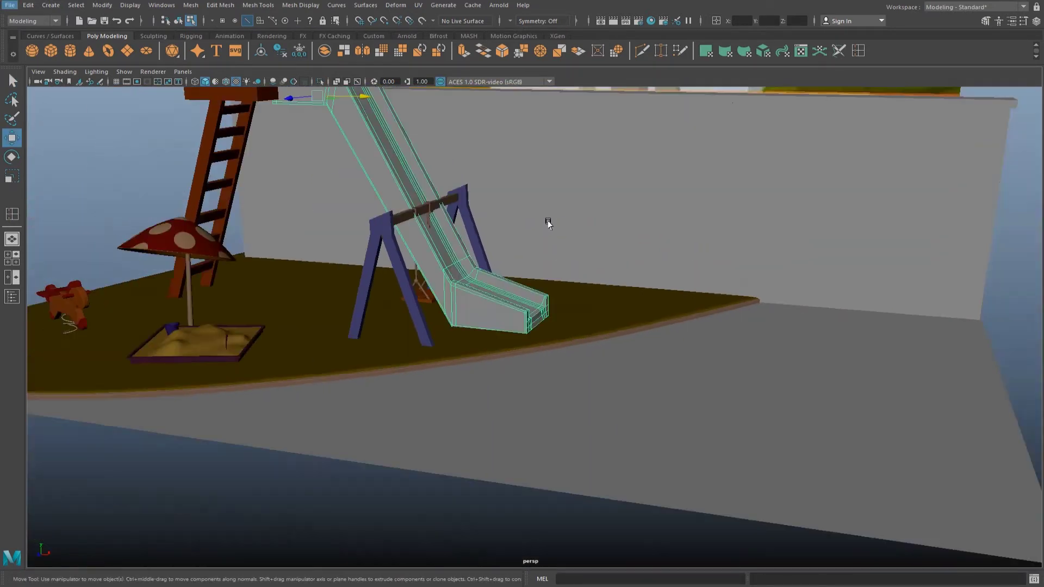
{"action": "key", "text": "ctrl+1"}
{"action": "key", "text": "ctrl+z"}
{"action": "left_click", "coordinate": [465, 256]}
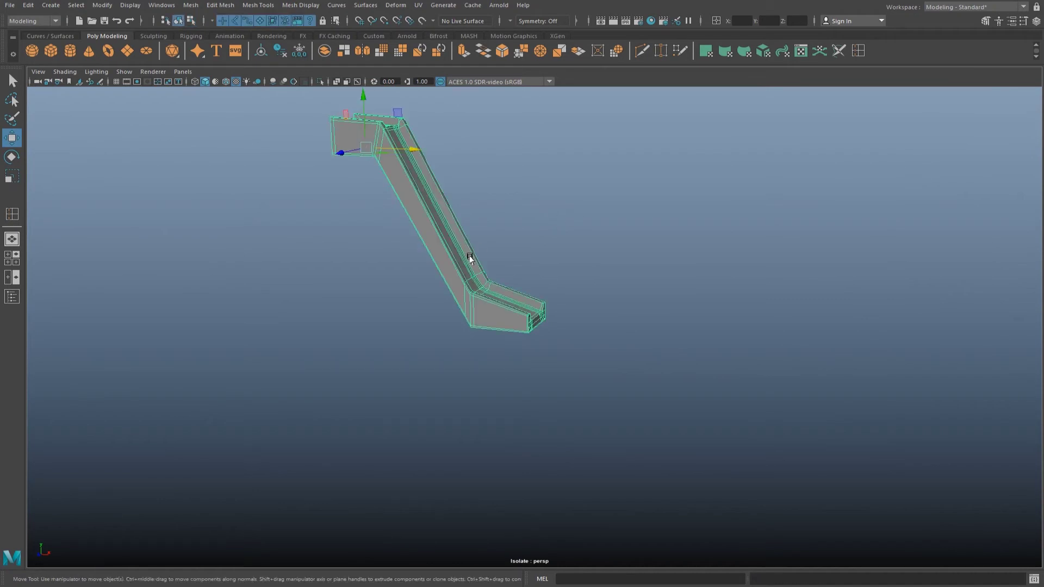
{"action": "left_click_drag", "start_coordinate": [466, 256], "coordinate": [606, 200], "text": "alt"}
{"action": "scroll", "coordinate": [606, 200], "scroll_direction": "up", "scroll_amount": 5}
Pick edges on the slide and orbit to check it from side and front views.
{"action": "key", "text": "F10"}
{"action": "scroll", "coordinate": [581, 337], "scroll_direction": "up", "scroll_amount": 3}
{"action": "right_click_drag", "start_coordinate": [581, 337], "coordinate": [592, 285], "text": "shift"}
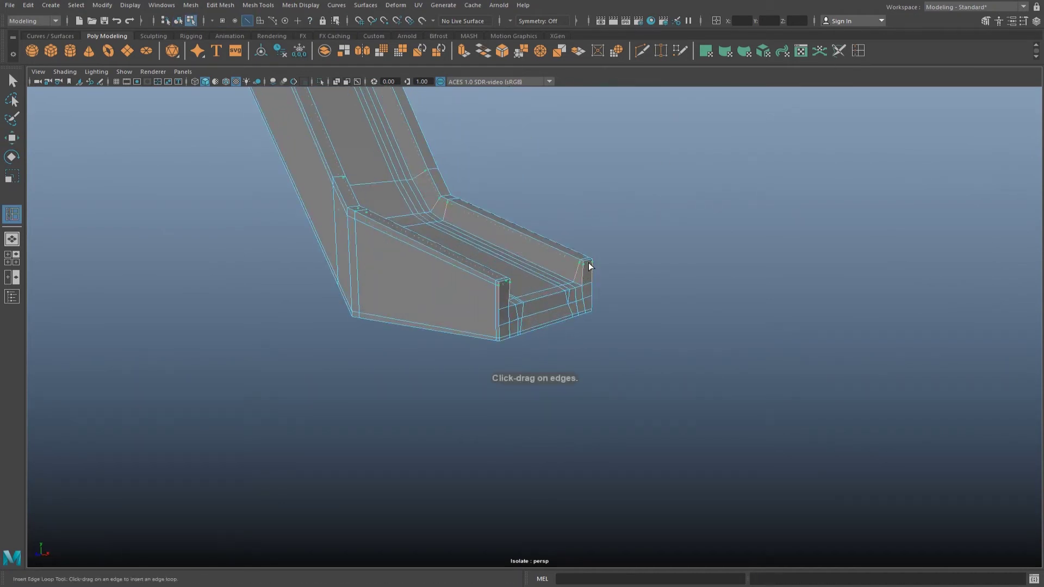
{"action": "key", "text": "w"}
{"action": "left_click_drag", "start_coordinate": [586, 271], "coordinate": [549, 225], "text": "alt"}
{"action": "right_click_drag", "start_coordinate": [549, 225], "coordinate": [601, 202]}
{"action": "scroll", "coordinate": [600, 203], "scroll_direction": "down", "scroll_amount": 4}
{"action": "scroll", "coordinate": [650, 191], "scroll_direction": "down", "scroll_amount": 5}
{"action": "left_click_drag", "start_coordinate": [521, 226], "coordinate": [337, 73], "text": "alt"}
{"action": "left_click", "coordinate": [321, 82]}
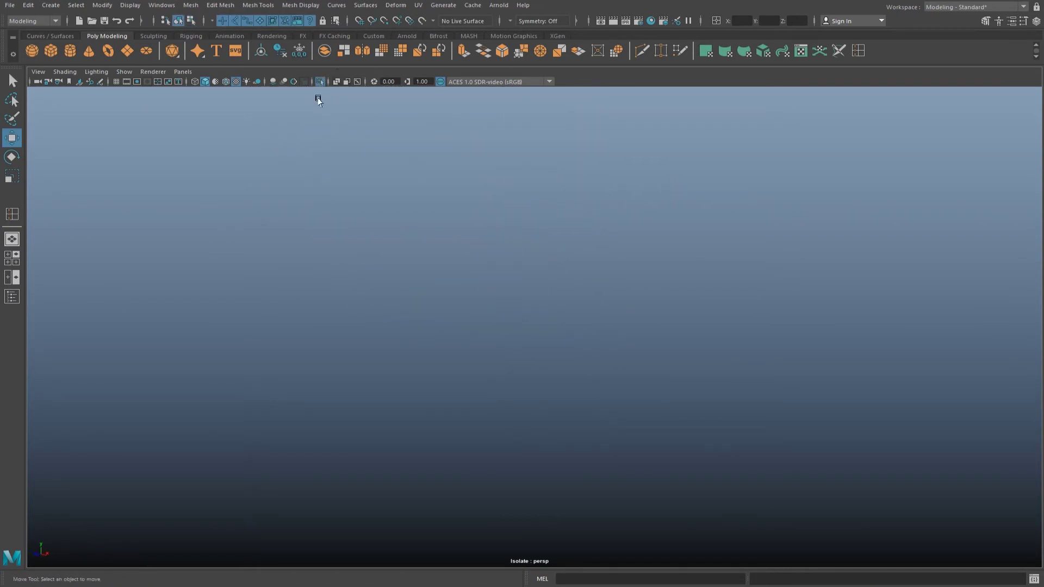
{"action": "scroll", "coordinate": [490, 260], "scroll_direction": "up", "scroll_amount": 3}
{"action": "scroll", "coordinate": [490, 259], "scroll_direction": "down", "scroll_amount": 3}
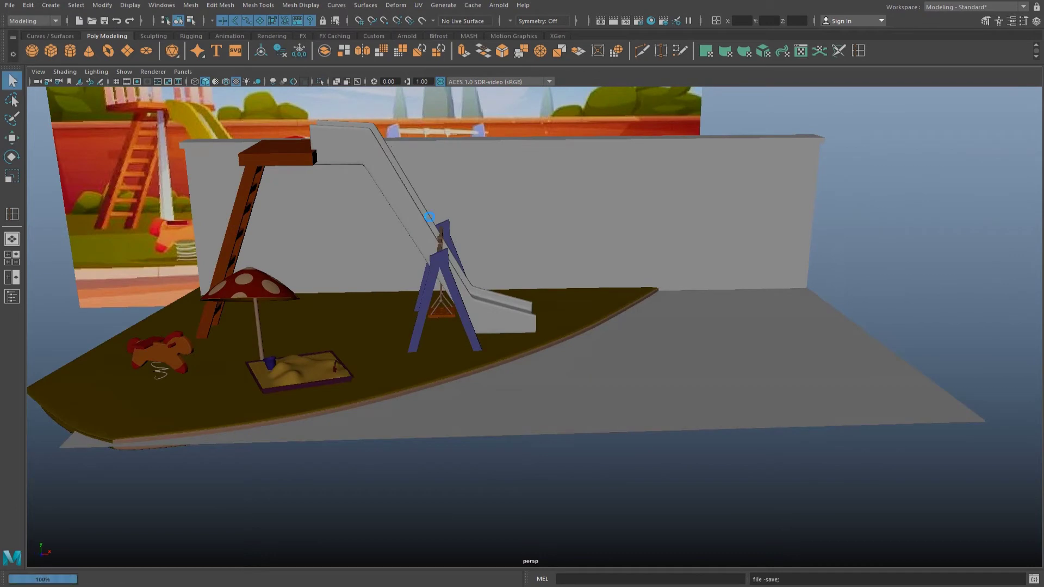
{"action": "left_click_drag", "start_coordinate": [482, 240], "coordinate": [360, 190], "text": "alt"}
{"action": "mouse_move", "coordinate": [521, 240]}
{"action": "left_mouse_down", "text": "alt"}
{"action": "mouse_move", "coordinate": [443, 233]}
{"action": "mouse_move", "coordinate": [516, 275]}
{"action": "left_mouse_up", "text": "alt"}
{"action": "scroll", "coordinate": [517, 275], "scroll_direction": "up", "scroll_amount": 3}
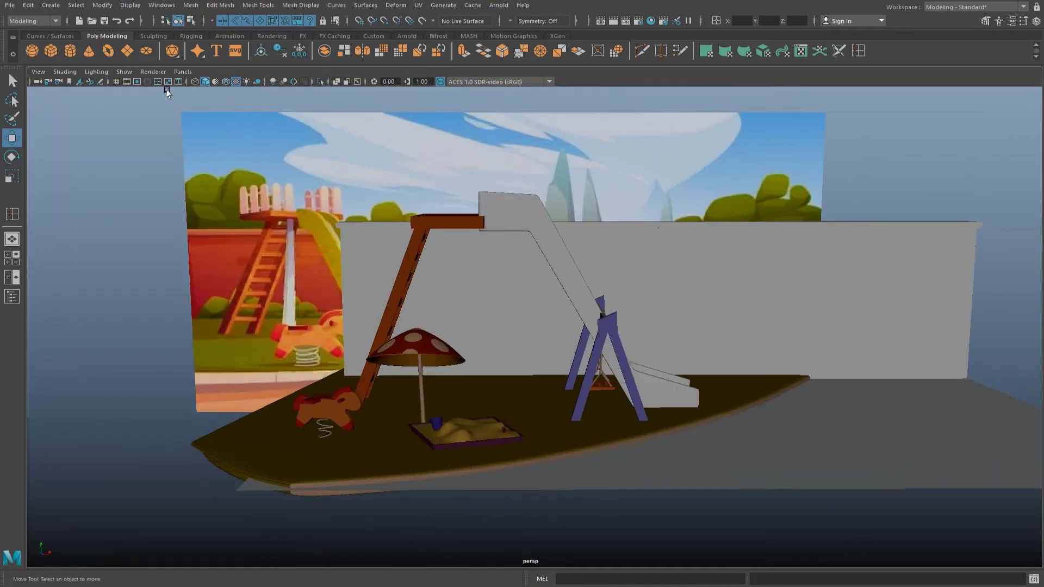
Add a polygon cube, move it up beside the slide, and reselect the slide.
{"action": "left_click", "coordinate": [48, 51]}
{"action": "mouse_move", "coordinate": [585, 309]}
{"action": "left_mouse_down", "text": "alt"}
{"action": "mouse_move", "coordinate": [679, 353]}
{"action": "mouse_move", "coordinate": [271, 197]}
{"action": "mouse_move", "coordinate": [489, 234]}
{"action": "left_mouse_up", "text": "alt"}
{"action": "left_click", "coordinate": [503, 231]}
{"action": "right_click_drag", "start_coordinate": [502, 231], "coordinate": [530, 462]}
Assign the slide an aiStandardSurface named Uhhh with a bright gold base colour.
{"action": "left_click", "coordinate": [393, 273]}
{"action": "left_click", "coordinate": [471, 408]}
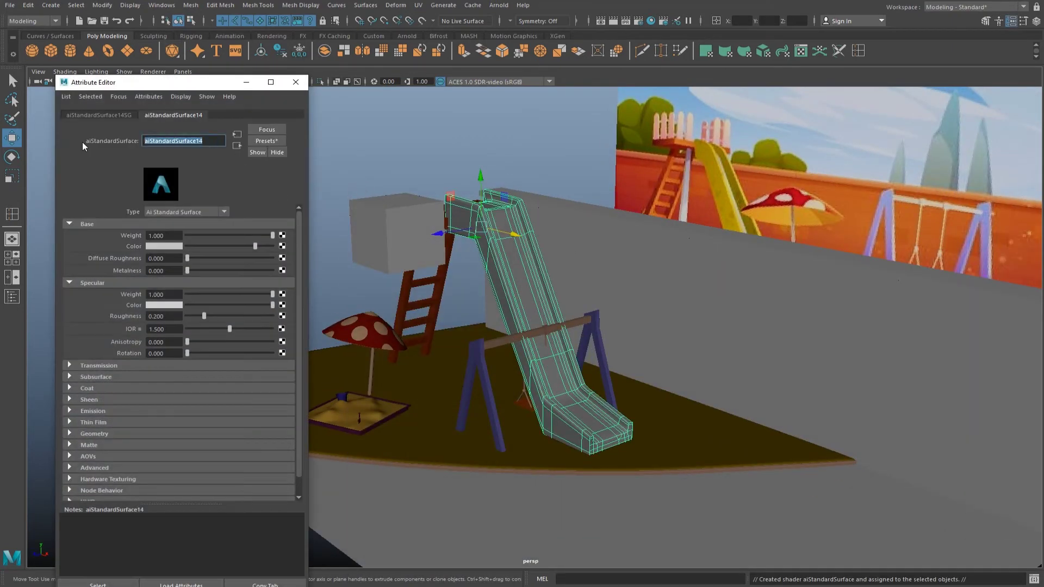
{"action": "type", "text": "Uhhh"}
{"action": "key", "text": "Return"}
{"action": "left_click", "coordinate": [165, 246]}
{"action": "left_click", "coordinate": [110, 226]}
{"action": "left_click", "coordinate": [671, 160]}
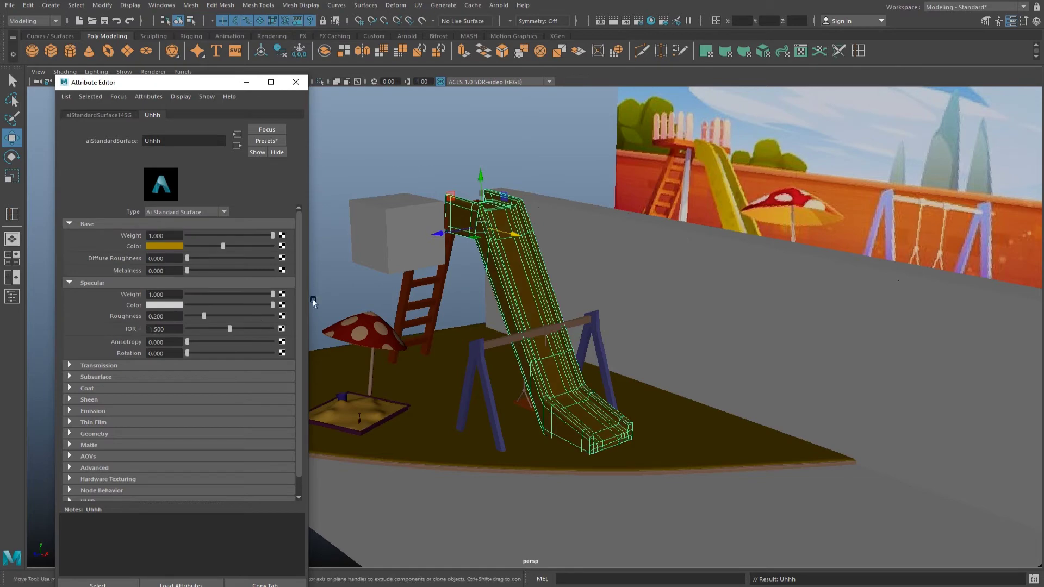
{"action": "left_click", "coordinate": [236, 244]}
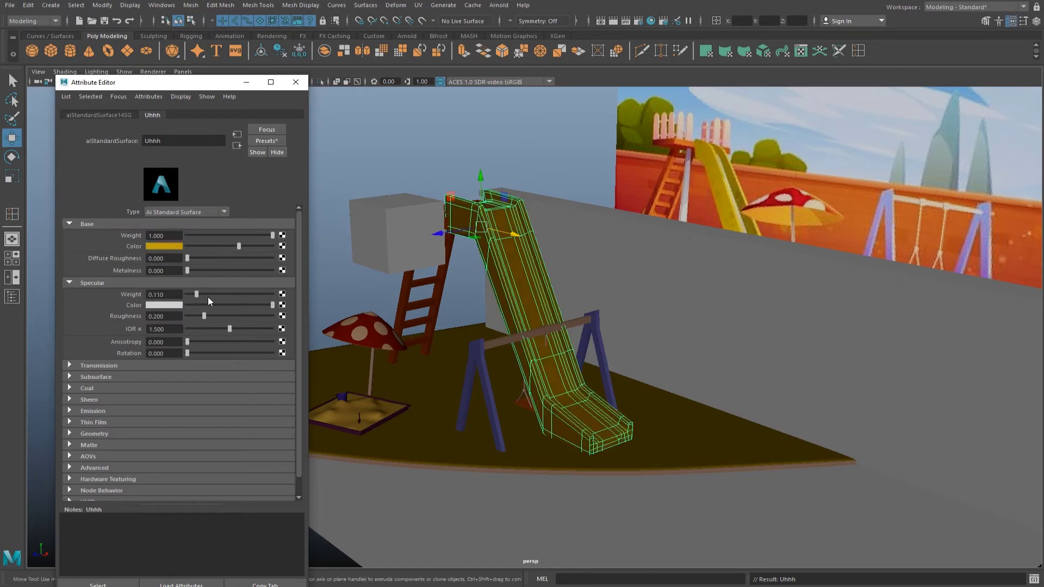
Select the loop of faces along the slide bed and switch to the four-view layout.
{"action": "mouse_move", "coordinate": [413, 272]}
{"action": "left_mouse_down", "text": "alt"}
{"action": "mouse_move", "coordinate": [494, 258]}
{"action": "mouse_move", "coordinate": [485, 226]}
{"action": "left_mouse_up", "text": "alt"}
{"action": "key", "text": "F11"}
{"action": "double_click", "coordinate": [476, 188]}
{"action": "scroll", "coordinate": [467, 206], "scroll_direction": "up", "scroll_amount": 3}
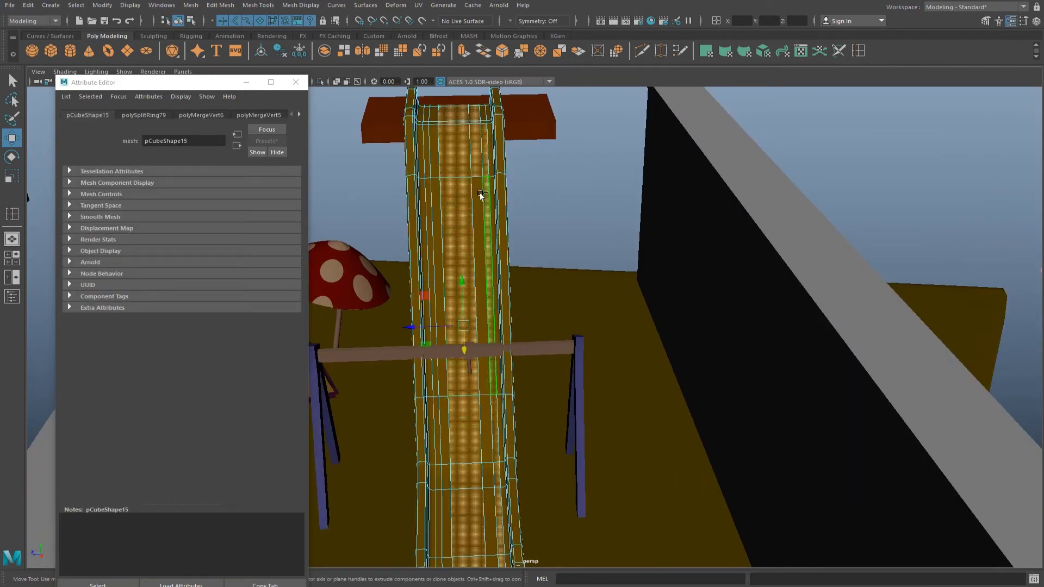
{"action": "left_click_drag", "start_coordinate": [473, 193], "coordinate": [546, 392], "text": "alt"}
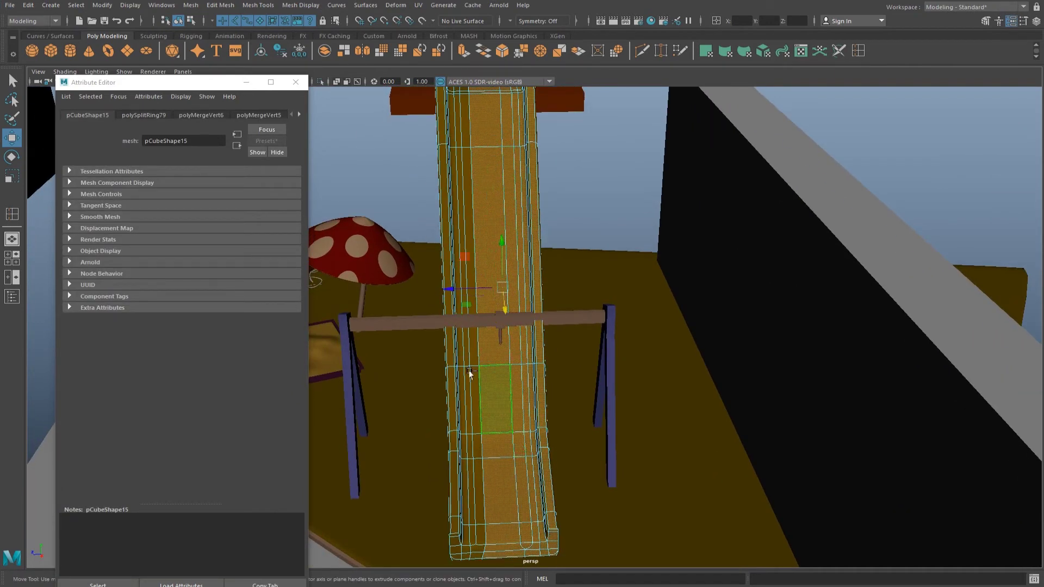
{"action": "key", "text": "space"}
{"action": "key", "text": "space"}
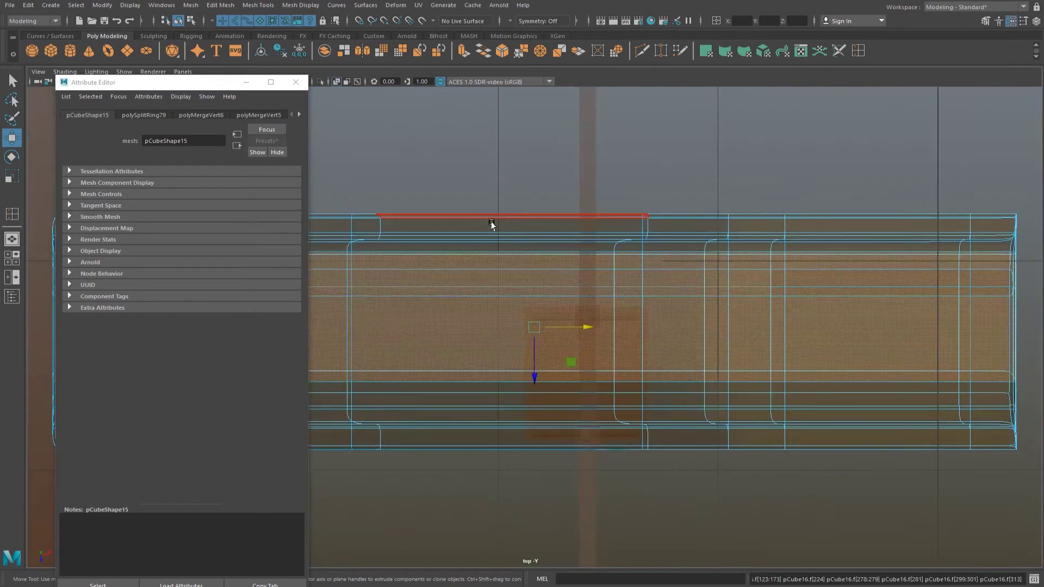
Assign the selected slide-bed faces a second aiStandardSurface named Uhh_Metal.
{"action": "scroll", "coordinate": [517, 239], "scroll_direction": "down", "scroll_amount": 5}
{"action": "scroll", "coordinate": [582, 288], "scroll_direction": "up", "scroll_amount": 5}
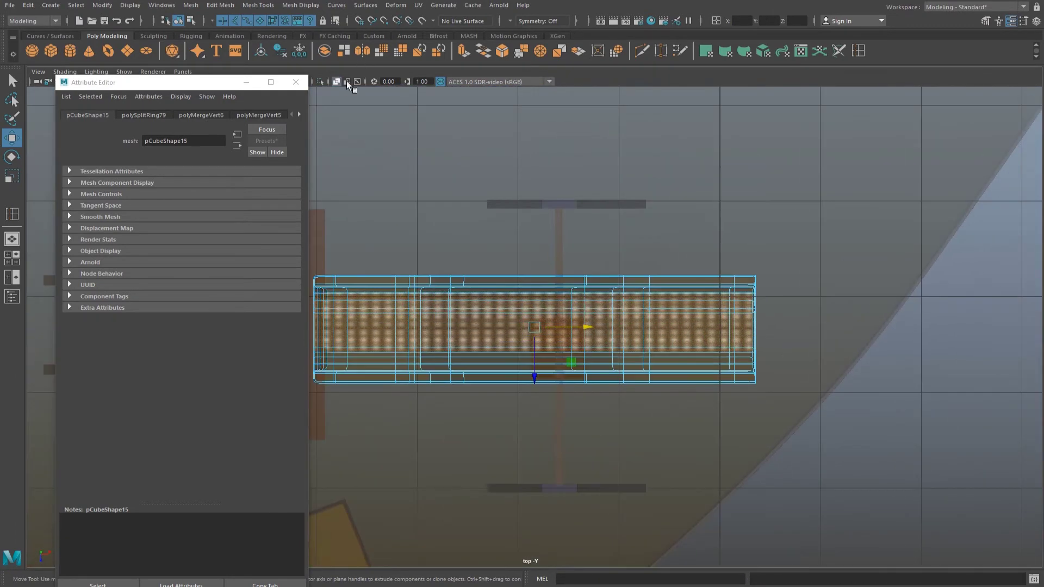
{"action": "left_click", "coordinate": [347, 82]}
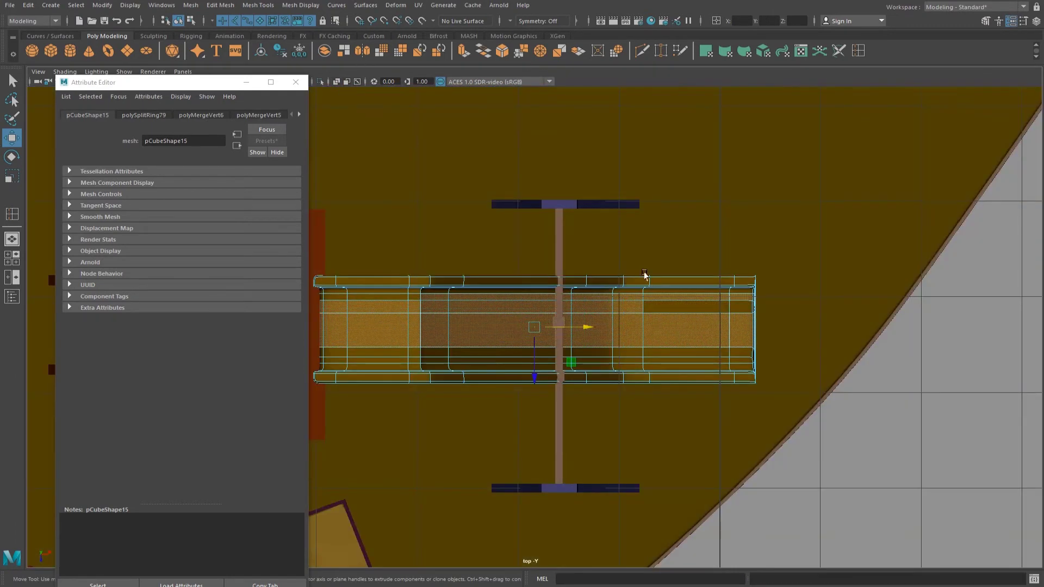
{"action": "right_click_drag", "start_coordinate": [454, 326], "coordinate": [454, 551]}
{"action": "left_click", "coordinate": [390, 280]}
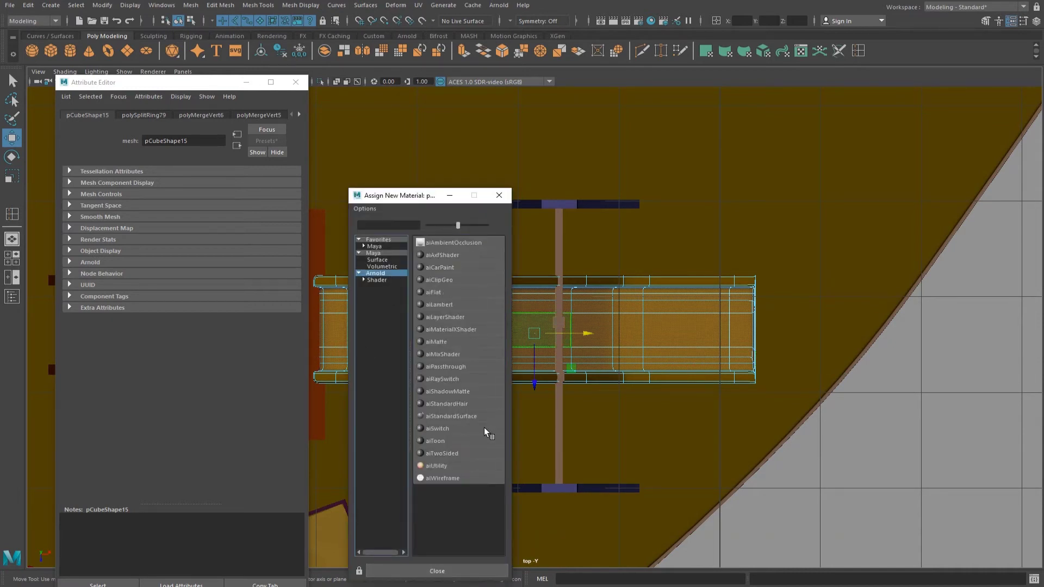
{"action": "left_click", "coordinate": [481, 425]}
{"action": "type", "text": "Uhh_Metal"}
{"action": "key", "text": "Return"}
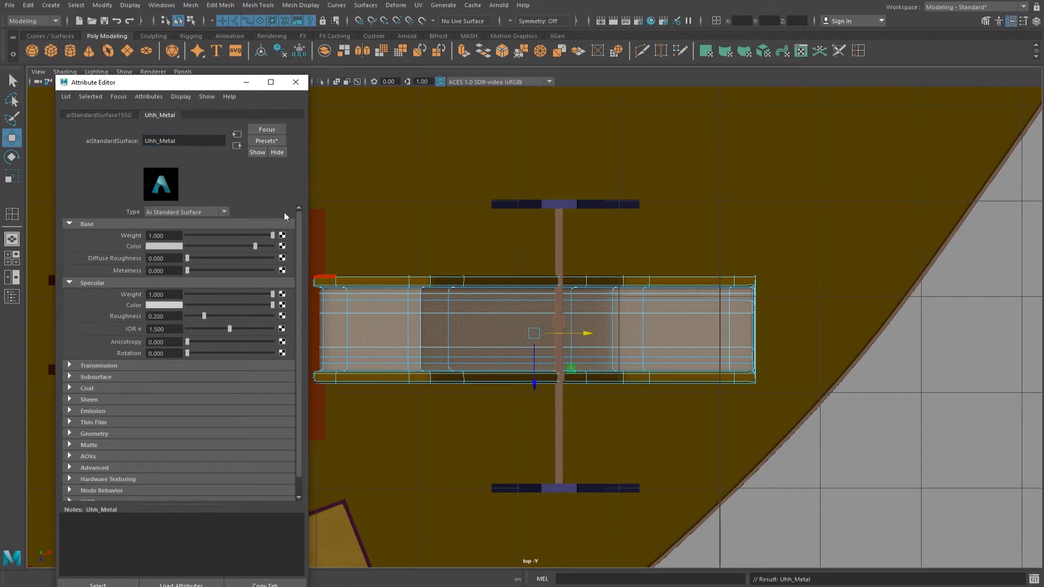
Return to the perspective view, close the material settings, and deselect the slide.
{"action": "key", "text": "space"}
{"action": "key", "text": "space"}
{"action": "left_click_drag", "start_coordinate": [708, 206], "coordinate": [720, 200], "text": "alt"}
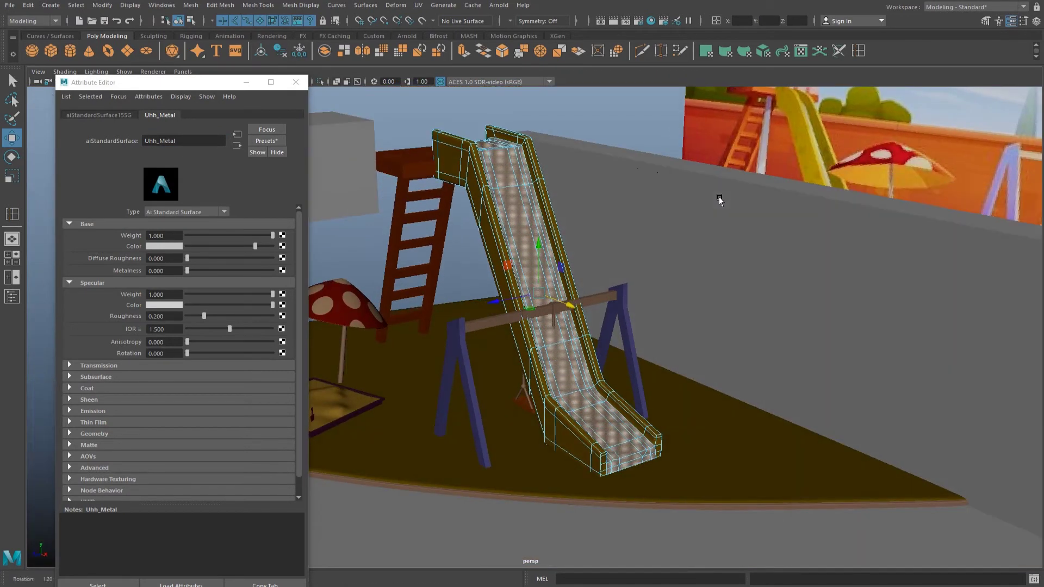
{"action": "left_click", "coordinate": [295, 81]}
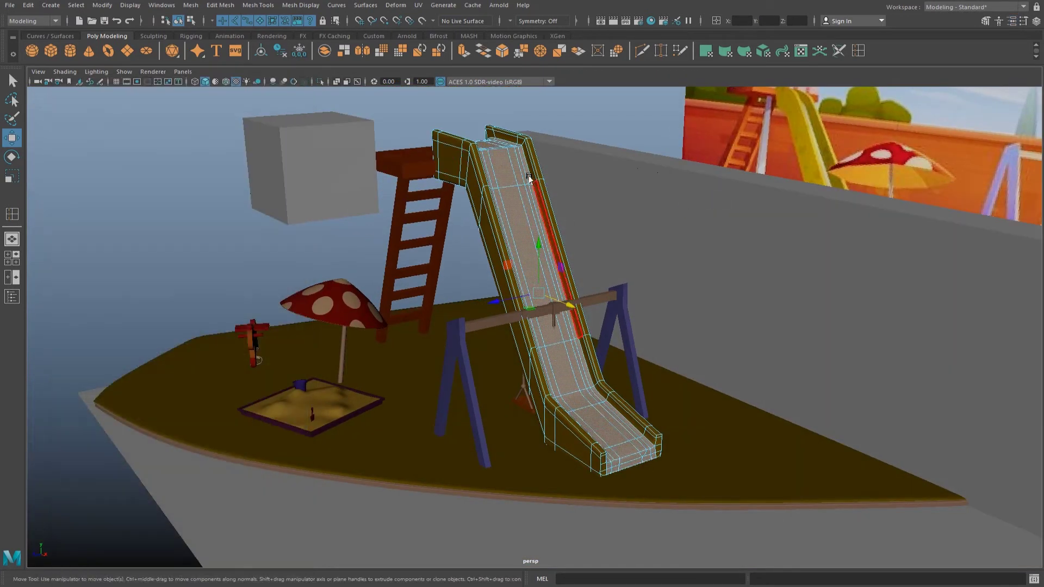
{"action": "left_click", "coordinate": [569, 137]}
{"action": "mouse_move", "coordinate": [569, 137]}
{"action": "left_mouse_down", "text": "alt"}
{"action": "mouse_move", "coordinate": [487, 191]}
{"action": "mouse_move", "coordinate": [549, 191]}
{"action": "mouse_move", "coordinate": [554, 233]}
{"action": "mouse_move", "coordinate": [589, 223]}
{"action": "mouse_move", "coordinate": [547, 233]}
{"action": "mouse_move", "coordinate": [585, 361]}
{"action": "mouse_move", "coordinate": [608, 349]}
{"action": "left_mouse_up", "text": "alt"}
Move the cube above the slide top and scale it into a narrow post.
{"action": "left_click", "coordinate": [585, 361]}
{"action": "left_click", "coordinate": [508, 248]}
{"action": "key", "text": "f"}
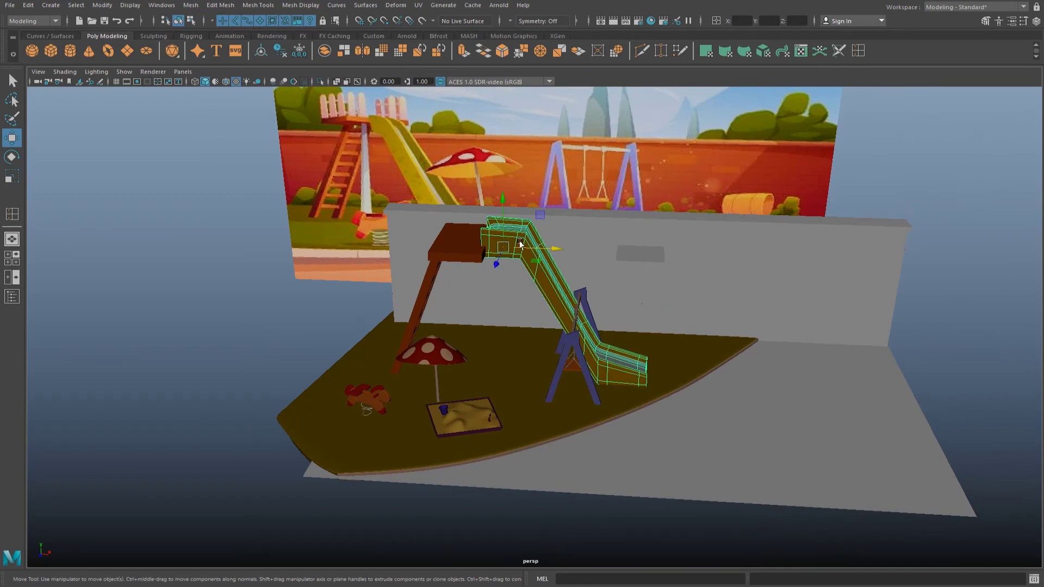
{"action": "key", "text": "space"}
{"action": "key", "text": "space"}
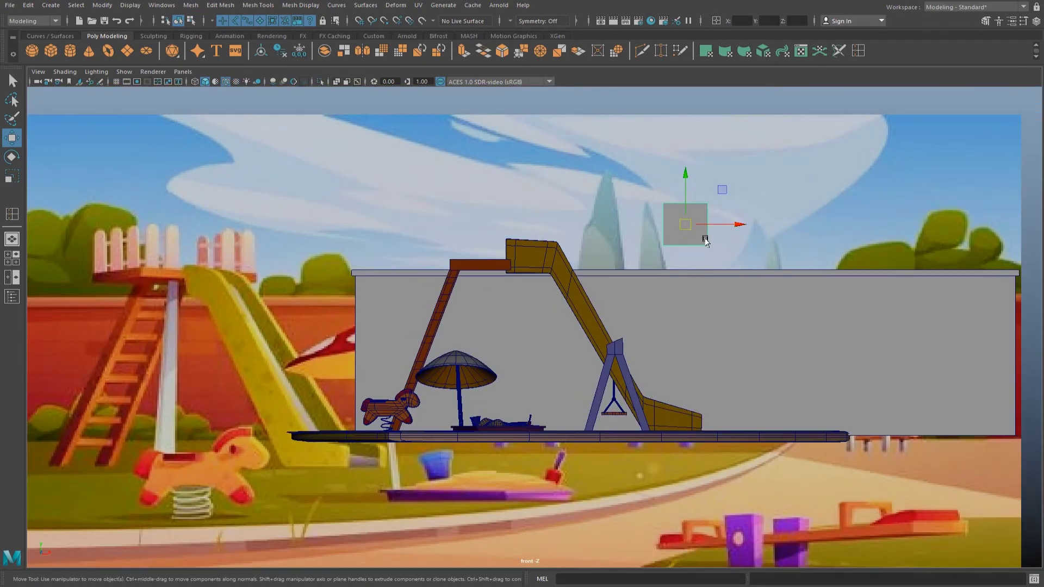
{"action": "scroll", "coordinate": [704, 234], "scroll_direction": "up", "scroll_amount": 1}
{"action": "left_click_drag", "start_coordinate": [701, 223], "coordinate": [435, 237]}
{"action": "key", "text": "r"}
{"action": "scroll", "coordinate": [485, 258], "scroll_direction": "up", "scroll_amount": 3}
{"action": "scroll", "coordinate": [487, 258], "scroll_direction": "up", "scroll_amount": 1}
{"action": "scroll", "coordinate": [429, 237], "scroll_direction": "up", "scroll_amount": 1}
{"action": "scroll", "coordinate": [530, 218], "scroll_direction": "up", "scroll_amount": 1}
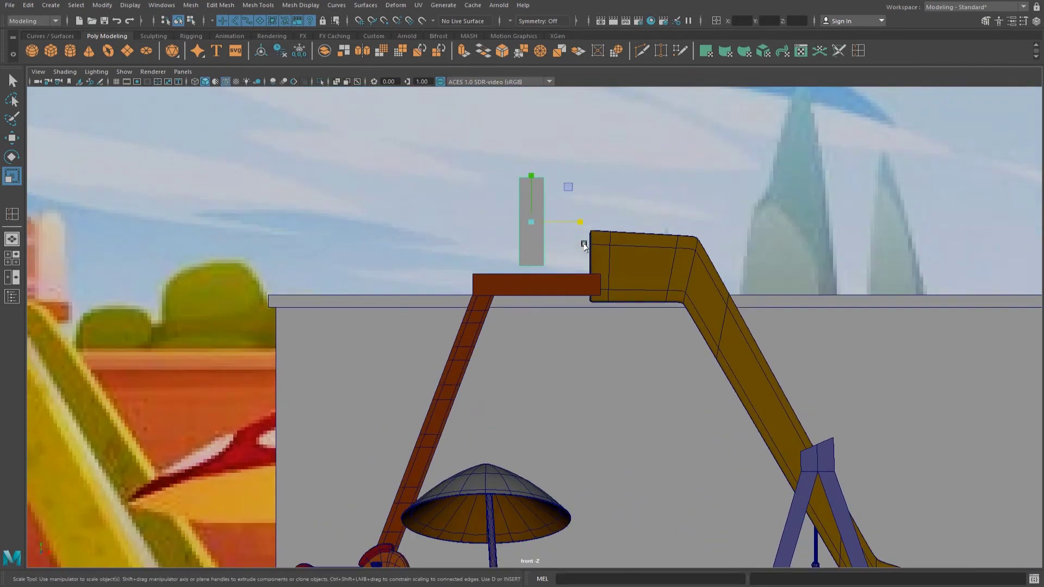
{"action": "key", "text": "w"}
{"action": "left_click_drag", "start_coordinate": [531, 185], "coordinate": [526, 195]}
{"action": "key", "text": "r"}
{"action": "left_click_drag", "start_coordinate": [580, 238], "coordinate": [569, 231]}
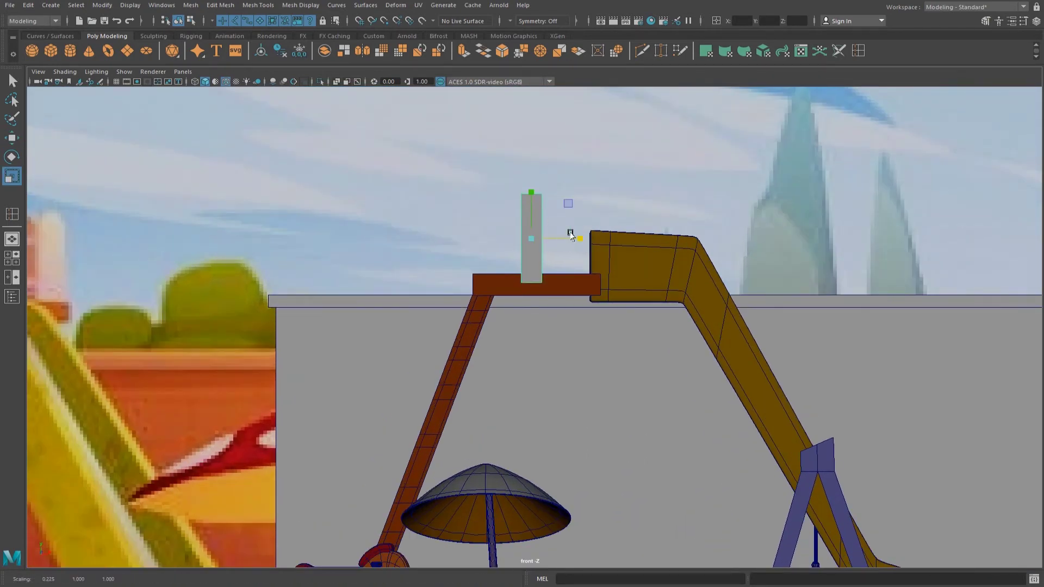
Insert vertical edge loops, raise the post's top middle vertices into a peak, and add a bottom loop.
{"action": "left_click", "coordinate": [859, 50]}
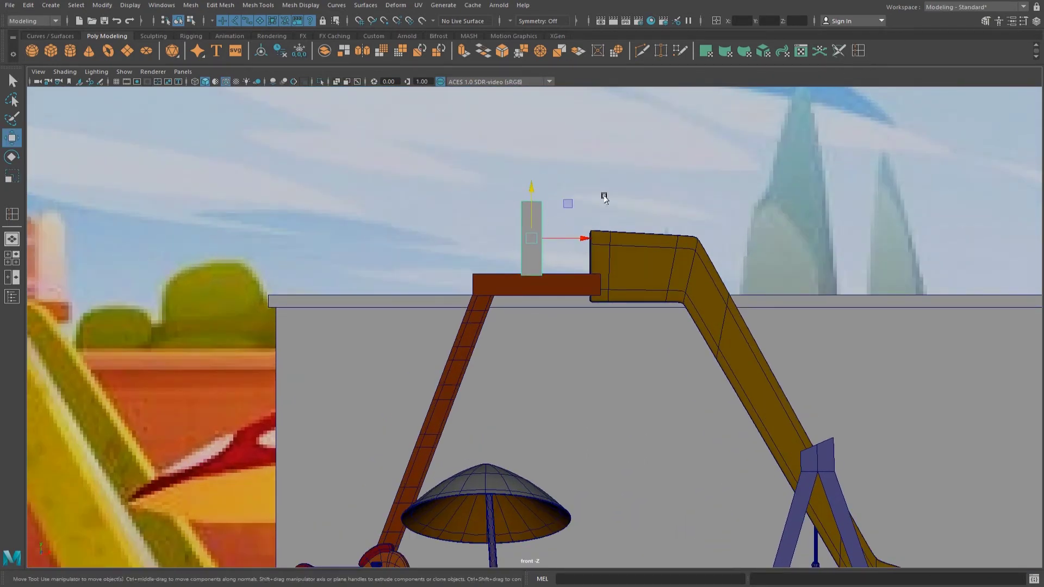
{"action": "scroll", "coordinate": [589, 268], "scroll_direction": "up", "scroll_amount": 1}
{"action": "scroll", "coordinate": [559, 239], "scroll_direction": "up", "scroll_amount": 2}
{"action": "left_click", "coordinate": [552, 217]}
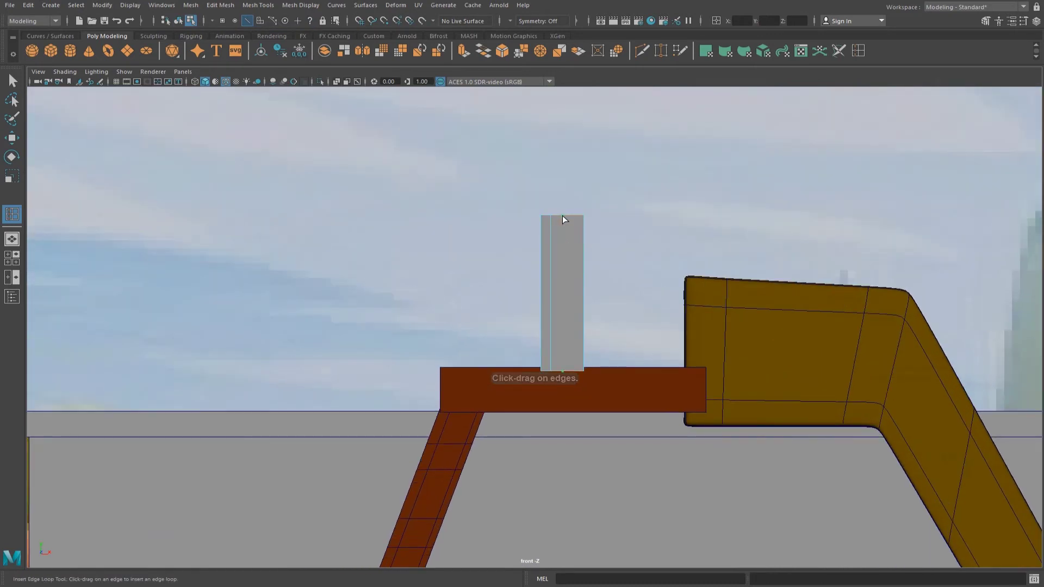
{"action": "left_click", "coordinate": [573, 217]}
{"action": "right_click_drag", "start_coordinate": [573, 217], "coordinate": [513, 226]}
{"action": "key", "text": "w"}
{"action": "scroll", "coordinate": [584, 218], "scroll_direction": "up", "scroll_amount": 1}
{"action": "left_click_drag", "start_coordinate": [556, 178], "coordinate": [557, 175]}
{"action": "middle_click_drag", "start_coordinate": [557, 175], "coordinate": [568, 159]}
{"action": "left_click", "coordinate": [852, 53]}
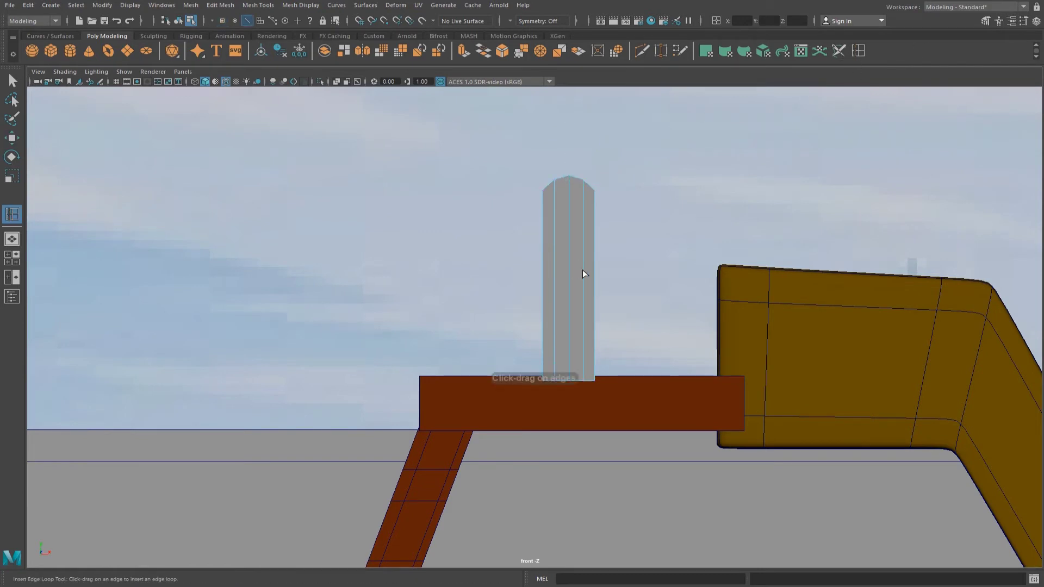
{"action": "left_click", "coordinate": [583, 374]}
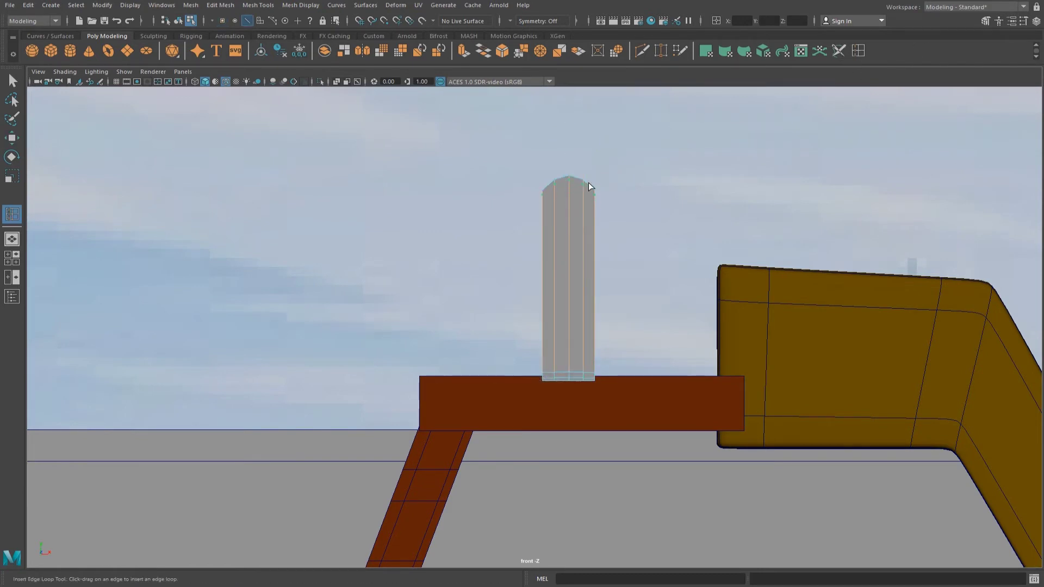
{"action": "key", "text": "w"}
Add another edge loop to round the post and move it onto the slide's top platform.
{"action": "key", "text": "space"}
{"action": "key", "text": "space"}
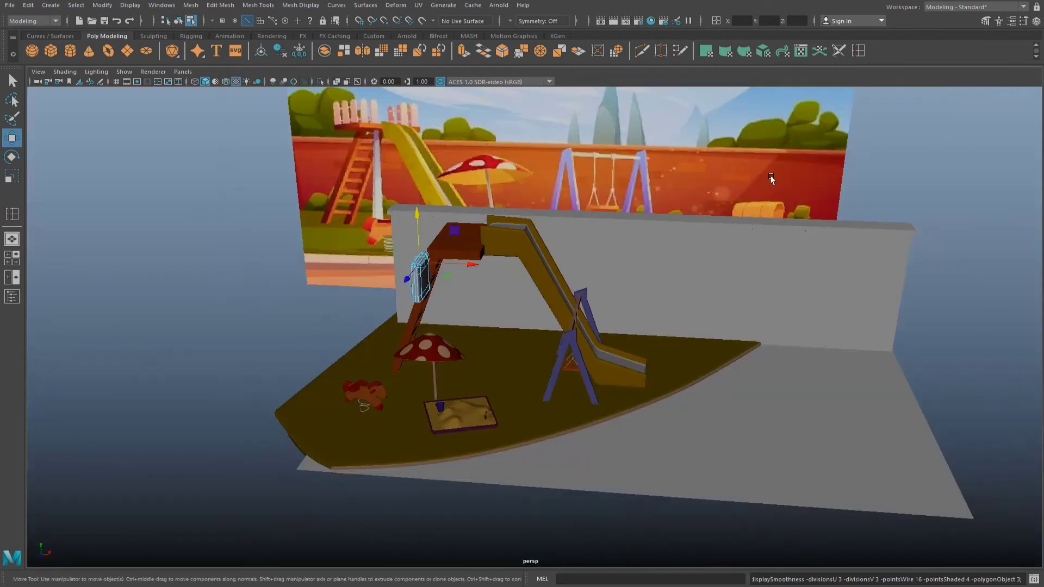
{"action": "key", "text": "f"}
{"action": "key", "text": "r"}
{"action": "mouse_move", "coordinate": [609, 348]}
{"action": "left_mouse_down", "text": "alt"}
{"action": "mouse_move", "coordinate": [560, 397]}
{"action": "mouse_move", "coordinate": [536, 394]}
{"action": "left_mouse_up", "text": "alt"}
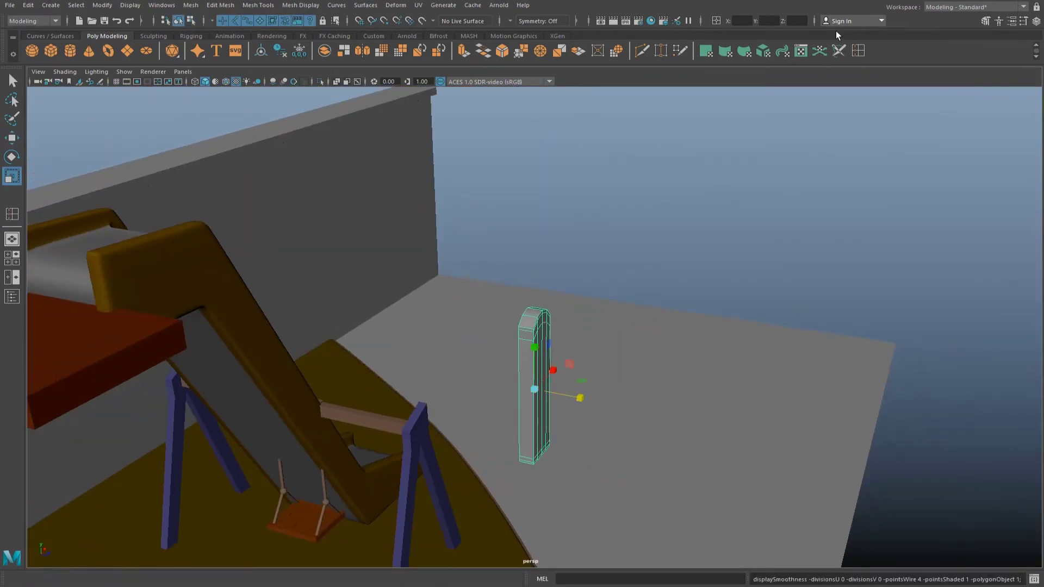
{"action": "right_click_drag", "start_coordinate": [543, 347], "coordinate": [511, 330], "text": "shift"}
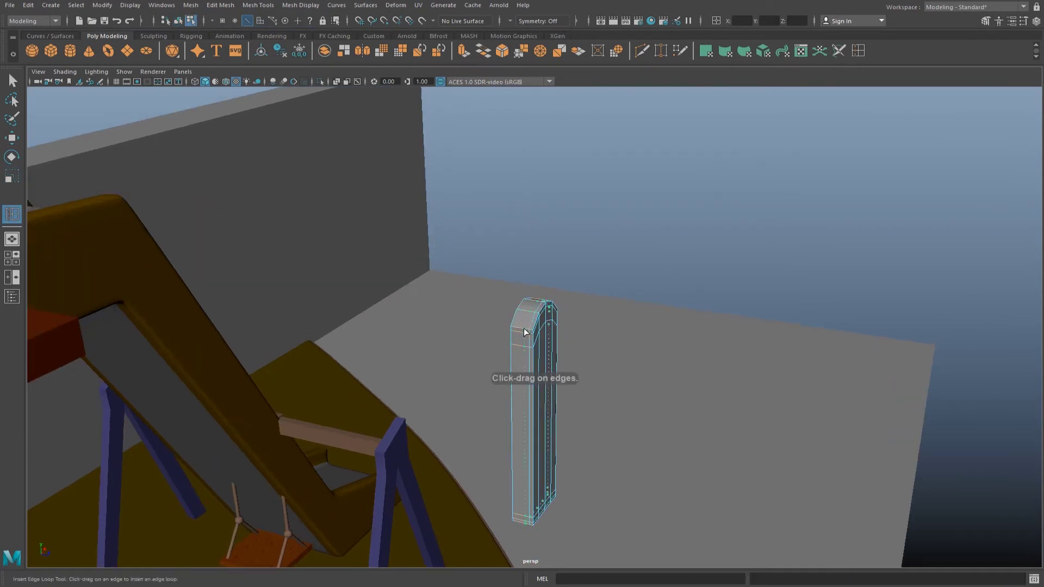
{"action": "key", "text": "F8"}
{"action": "key", "text": "r"}
{"action": "left_click_drag", "start_coordinate": [681, 215], "coordinate": [534, 345], "text": "alt"}
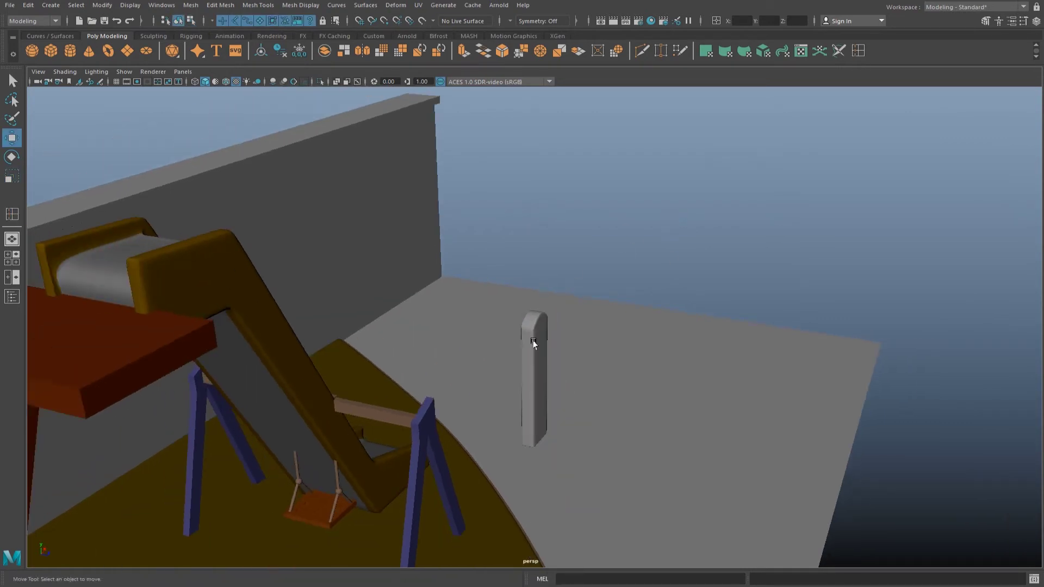
{"action": "key", "text": "w"}
{"action": "mouse_move", "coordinate": [560, 389]}
{"action": "left_mouse_down", "text": "alt"}
{"action": "mouse_move", "coordinate": [578, 366]}
{"action": "mouse_move", "coordinate": [280, 320]}
{"action": "mouse_move", "coordinate": [287, 263]}
{"action": "left_mouse_up", "text": "alt"}
{"action": "mouse_move", "coordinate": [499, 284]}
{"action": "left_mouse_down", "text": "alt"}
{"action": "mouse_move", "coordinate": [380, 230]}
{"action": "mouse_move", "coordinate": [491, 340]}
{"action": "mouse_move", "coordinate": [534, 336]}
{"action": "mouse_move", "coordinate": [483, 342]}
{"action": "left_mouse_up", "text": "alt"}
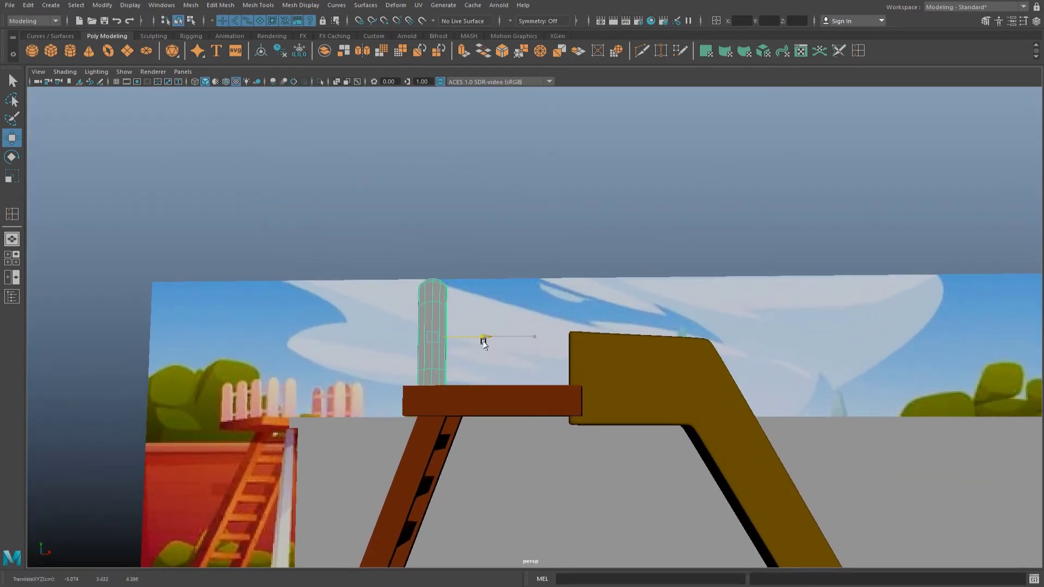
Duplicate the post, shift the copy right, and rotate it around its vertical axis.
{"action": "left_click", "coordinate": [430, 314]}
{"action": "mouse_move", "coordinate": [484, 334]}
{"action": "left_mouse_down"}
{"action": "mouse_move", "coordinate": [581, 335]}
{"action": "mouse_move", "coordinate": [534, 339]}
{"action": "mouse_move", "coordinate": [550, 337]}
{"action": "left_mouse_up"}
{"action": "key", "text": "space"}
{"action": "key", "text": "space"}
{"action": "mouse_move", "coordinate": [653, 242]}
{"action": "left_mouse_down", "text": "alt"}
{"action": "mouse_move", "coordinate": [250, 193]}
{"action": "mouse_move", "coordinate": [358, 199]}
{"action": "mouse_move", "coordinate": [496, 280]}
{"action": "mouse_move", "coordinate": [519, 319]}
{"action": "mouse_move", "coordinate": [565, 329]}
{"action": "left_mouse_up", "text": "alt"}
{"action": "key", "text": "e"}
{"action": "left_click_drag", "start_coordinate": [550, 276], "coordinate": [580, 262]}
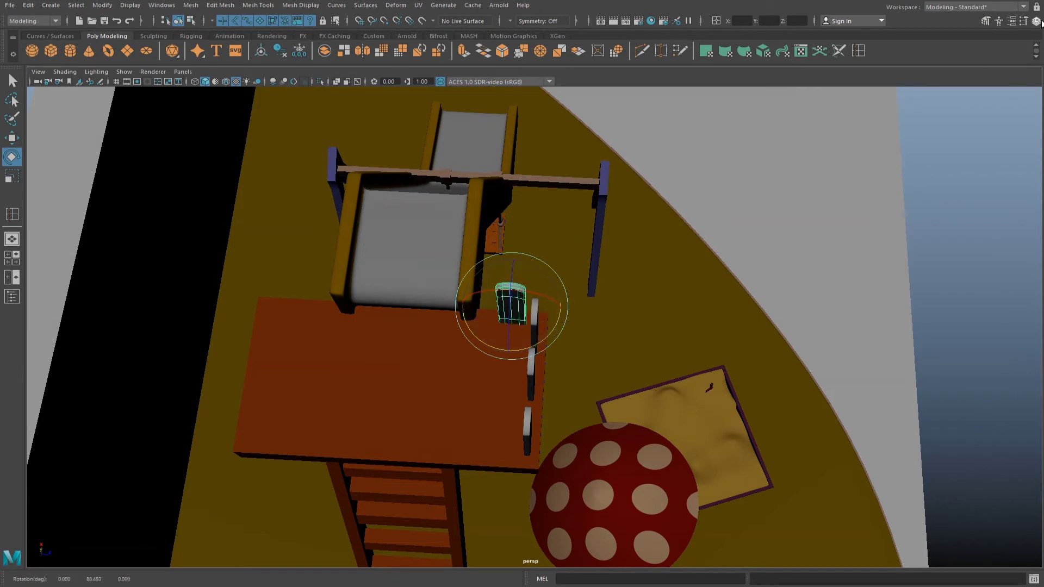
{"action": "left_click", "coordinate": [1037, 22]}
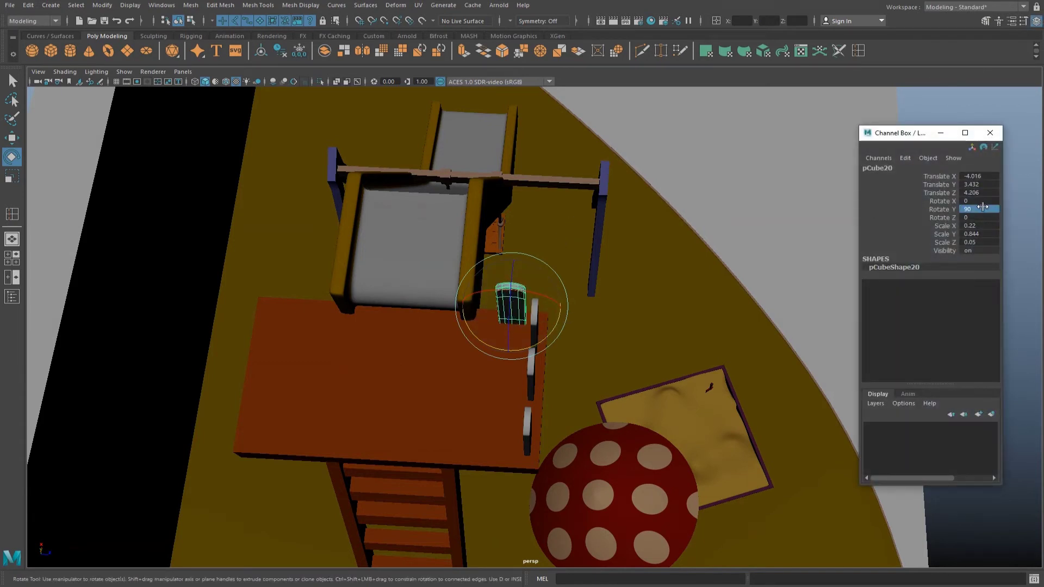
{"action": "left_click", "coordinate": [1037, 21]}
Move the duplicated posts to the platform's left edge and seat the top-left post on it.
{"action": "key", "text": "w"}
{"action": "mouse_move", "coordinate": [556, 275]}
{"action": "left_mouse_down", "text": "alt"}
{"action": "mouse_move", "coordinate": [521, 275]}
{"action": "mouse_move", "coordinate": [987, 174]}
{"action": "left_mouse_up", "text": "alt"}
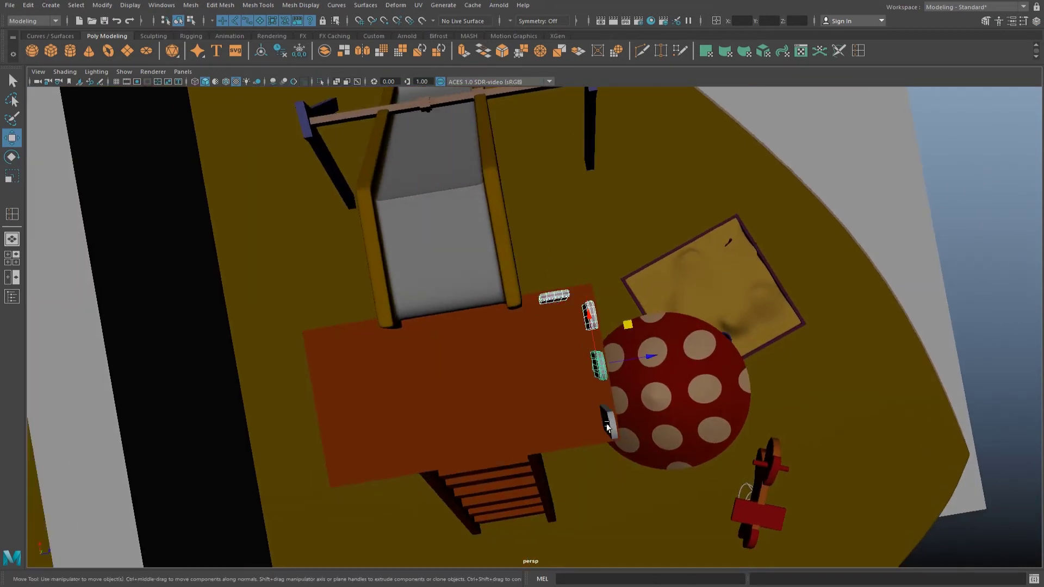
{"action": "left_click_drag", "start_coordinate": [619, 419], "coordinate": [342, 463]}
{"action": "key", "text": "f"}
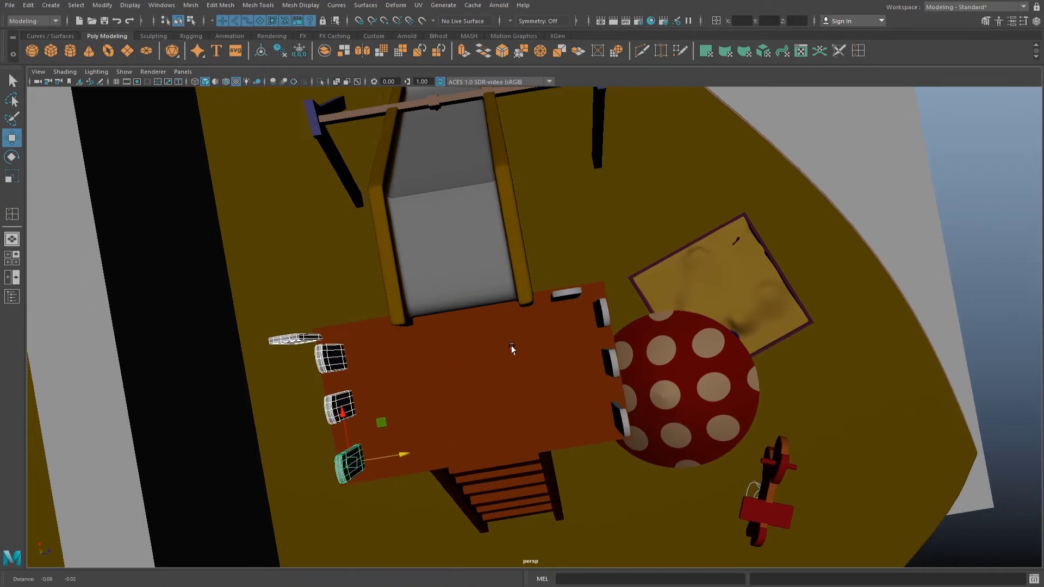
{"action": "left_click", "coordinate": [486, 215]}
{"action": "mouse_move", "coordinate": [532, 202]}
{"action": "left_mouse_down"}
{"action": "mouse_move", "coordinate": [652, 196]}
{"action": "mouse_move", "coordinate": [784, 290]}
{"action": "mouse_move", "coordinate": [838, 311]}
{"action": "mouse_move", "coordinate": [797, 419]}
{"action": "mouse_move", "coordinate": [785, 340]}
{"action": "mouse_move", "coordinate": [904, 242]}
{"action": "mouse_move", "coordinate": [771, 247]}
{"action": "mouse_move", "coordinate": [748, 254]}
{"action": "mouse_move", "coordinate": [792, 256]}
{"action": "mouse_move", "coordinate": [726, 256]}
{"action": "mouse_move", "coordinate": [625, 303]}
{"action": "mouse_move", "coordinate": [583, 296]}
{"action": "left_mouse_up"}
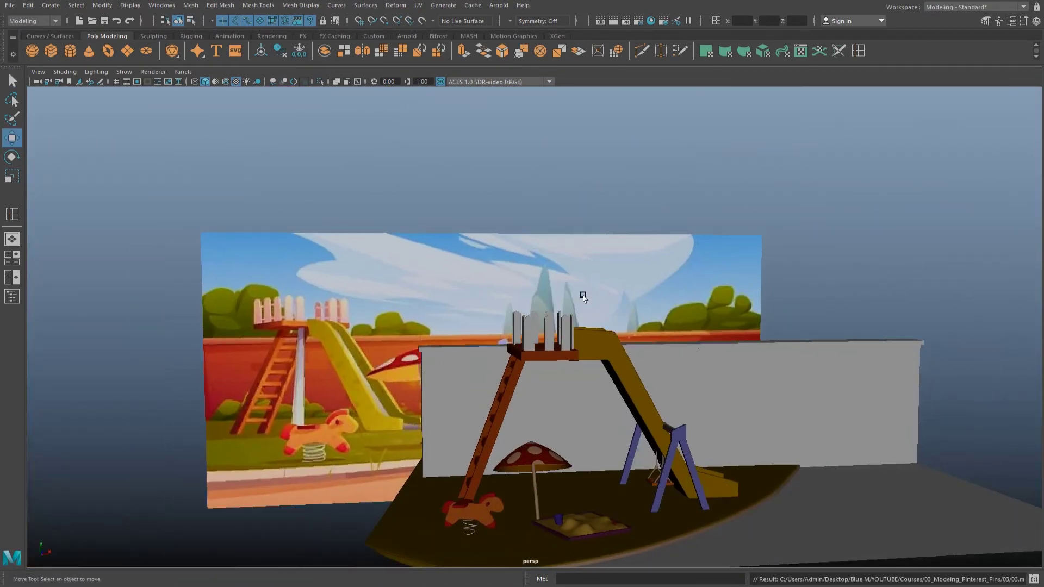
Add a new cube, scale it into a flat bar, and place it between the fence posts in front view.
{"action": "left_click", "coordinate": [51, 59]}
{"action": "mouse_move", "coordinate": [682, 368]}
{"action": "left_mouse_down"}
{"action": "mouse_move", "coordinate": [544, 304]}
{"action": "mouse_move", "coordinate": [579, 351]}
{"action": "left_mouse_up"}
{"action": "key", "text": "f"}
{"action": "key", "text": "r"}
{"action": "middle_click_drag", "start_coordinate": [601, 355], "coordinate": [340, 294]}
{"action": "key", "text": "w"}
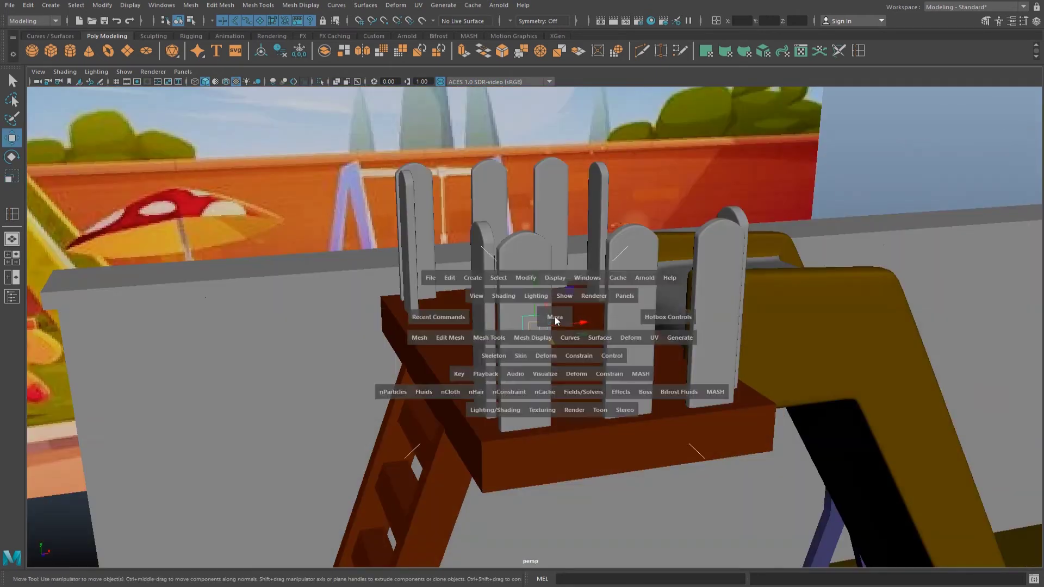
{"action": "key", "text": "space"}
{"action": "key", "text": "space"}
{"action": "key", "text": "r"}
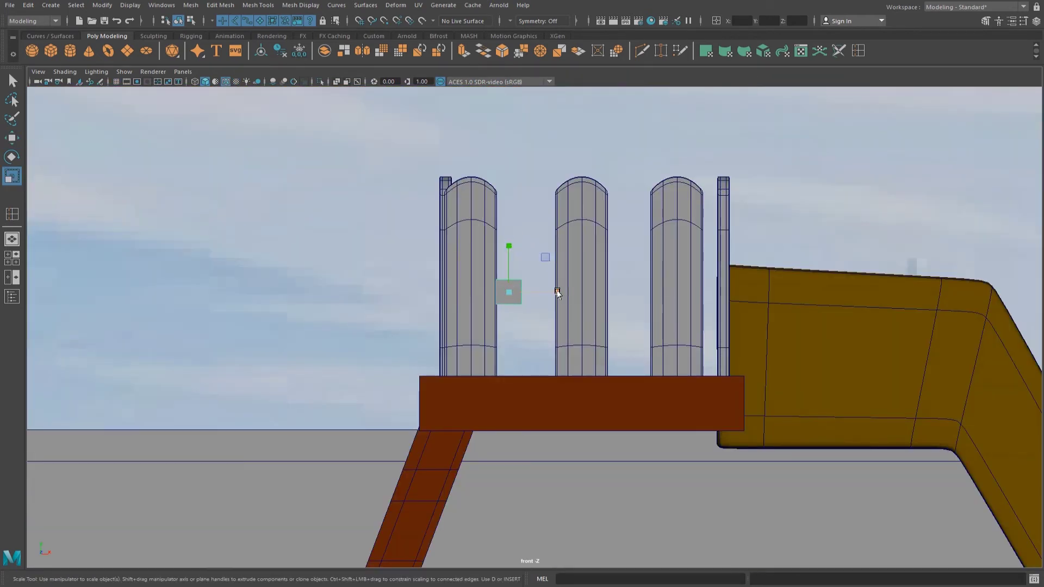
{"action": "key", "text": "w"}
{"action": "middle_click_drag", "start_coordinate": [545, 261], "coordinate": [605, 283]}
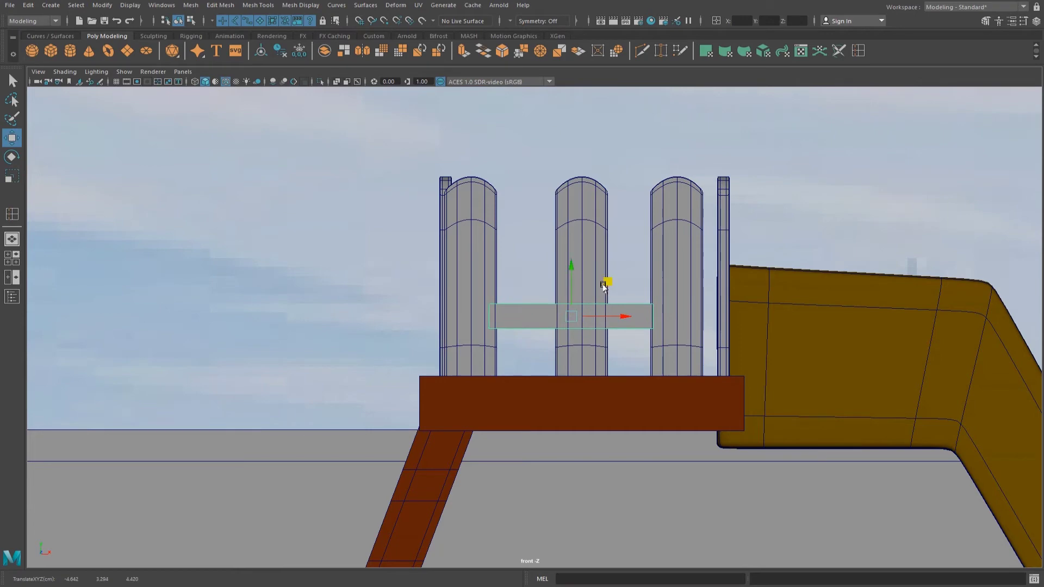
{"action": "scroll", "coordinate": [604, 282], "scroll_direction": "down", "scroll_amount": 5}
{"action": "scroll", "coordinate": [576, 285], "scroll_direction": "up", "scroll_amount": 2}
Raise the rail up between the posts and move it over to the left fence.
{"action": "key", "text": "r"}
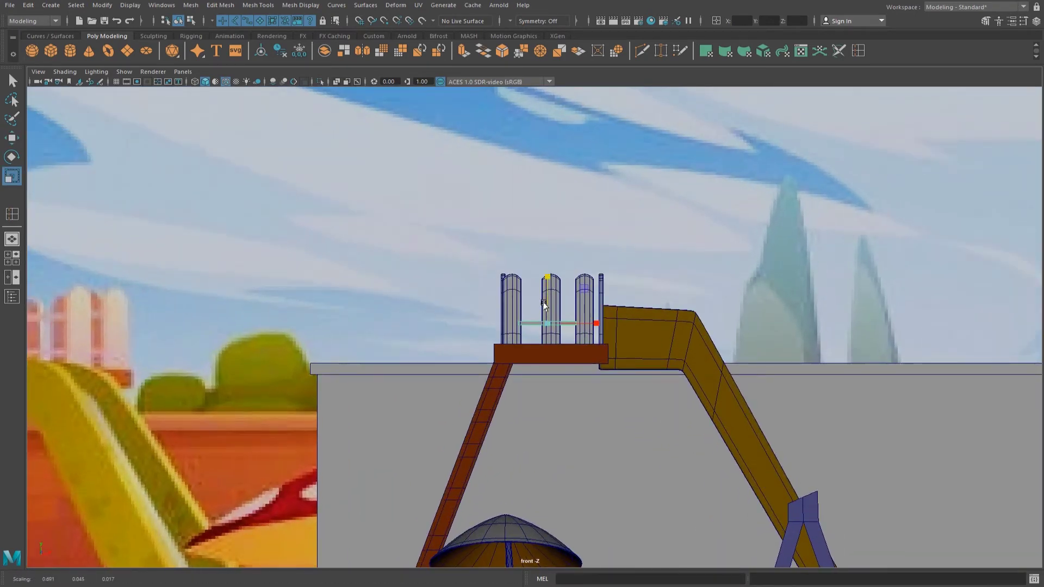
{"action": "scroll", "coordinate": [544, 305], "scroll_direction": "up", "scroll_amount": 2}
{"action": "key", "text": "space"}
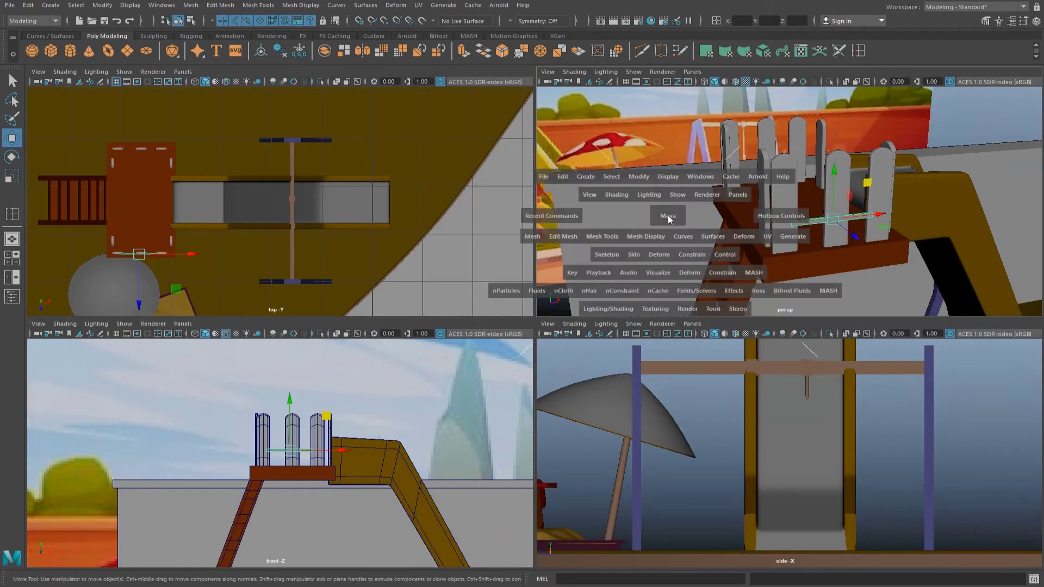
{"action": "key", "text": "space"}
{"action": "key", "text": "w"}
{"action": "mouse_move", "coordinate": [630, 348]}
{"action": "left_mouse_down", "text": "alt"}
{"action": "mouse_move", "coordinate": [643, 306]}
{"action": "mouse_move", "coordinate": [533, 284]}
{"action": "mouse_move", "coordinate": [555, 286]}
{"action": "left_mouse_up", "text": "alt"}
{"action": "left_click_drag", "start_coordinate": [636, 336], "coordinate": [666, 241]}
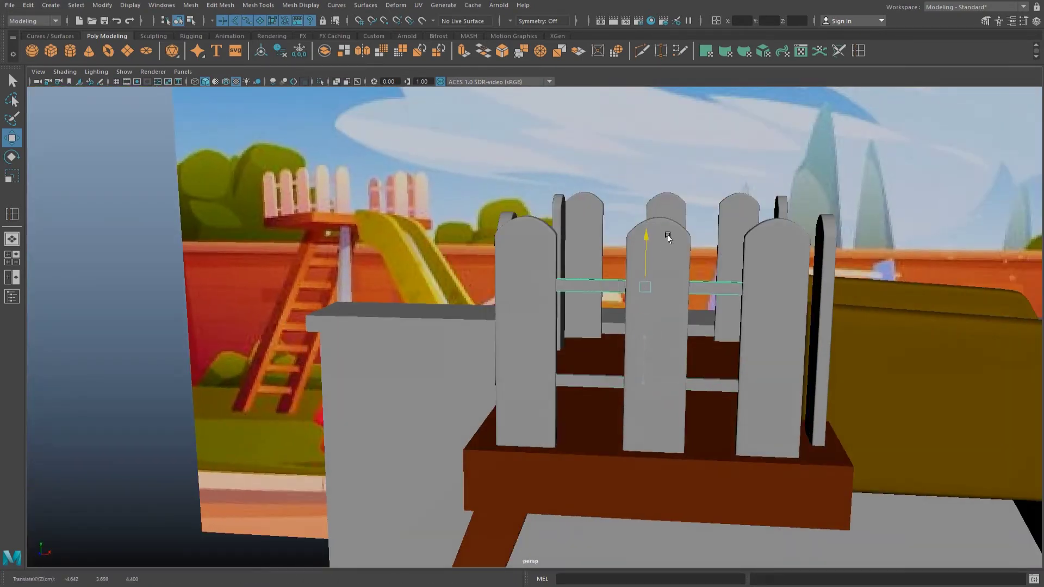
{"action": "right_click_drag", "start_coordinate": [598, 383], "coordinate": [576, 375], "text": "alt"}
{"action": "mouse_move", "coordinate": [576, 375]}
{"action": "left_mouse_down", "text": "alt"}
{"action": "mouse_move", "coordinate": [613, 322]}
{"action": "mouse_move", "coordinate": [383, 274]}
{"action": "left_mouse_up", "text": "alt"}
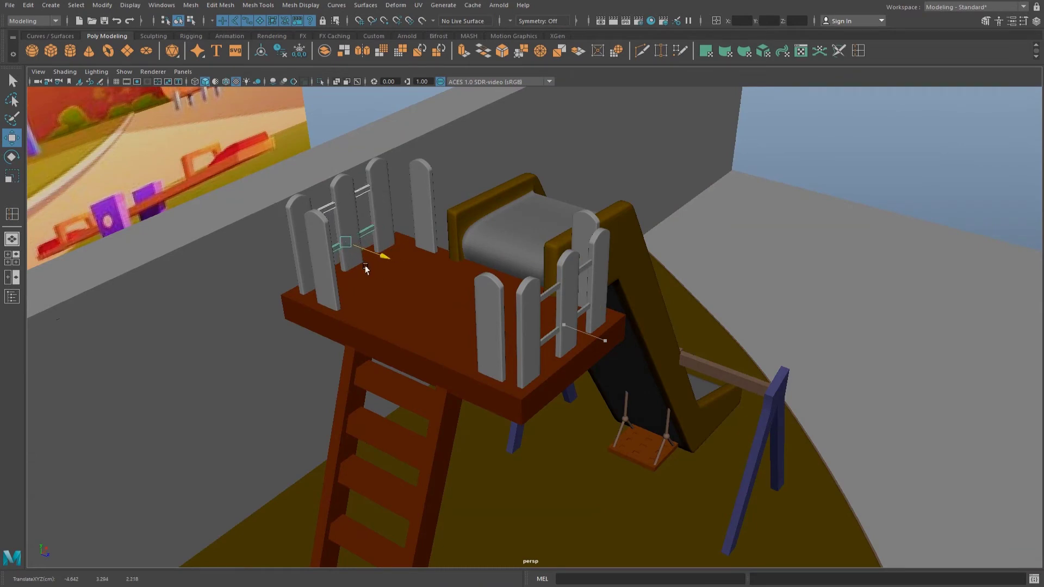
{"action": "left_click", "coordinate": [885, 133]}
{"action": "left_click_drag", "start_coordinate": [885, 134], "coordinate": [532, 302], "text": "alt"}
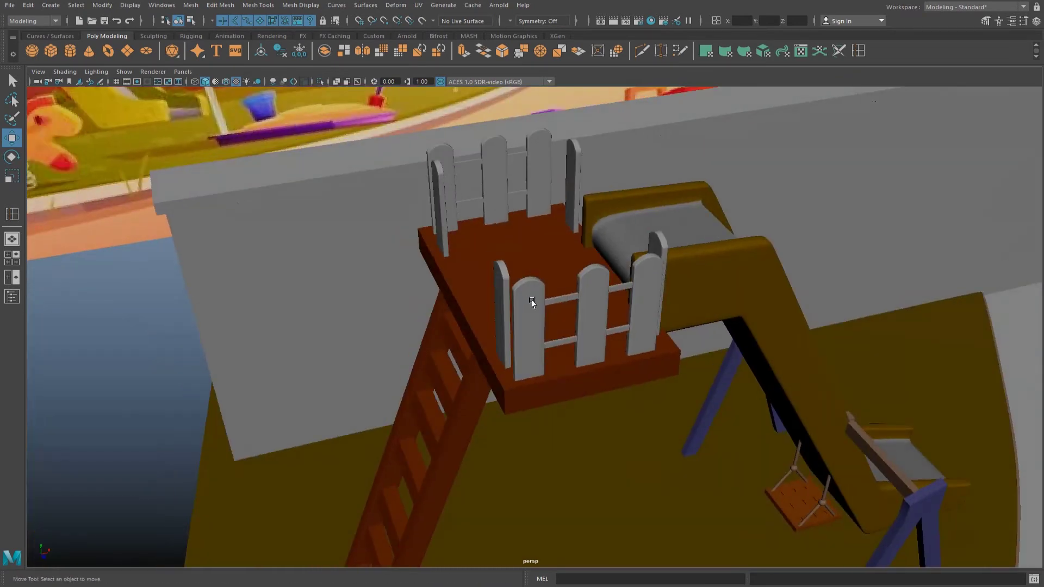
{"action": "scroll", "coordinate": [558, 339], "scroll_direction": "down", "scroll_amount": 3}
{"action": "left_click_drag", "start_coordinate": [558, 339], "coordinate": [539, 311], "text": "alt"}
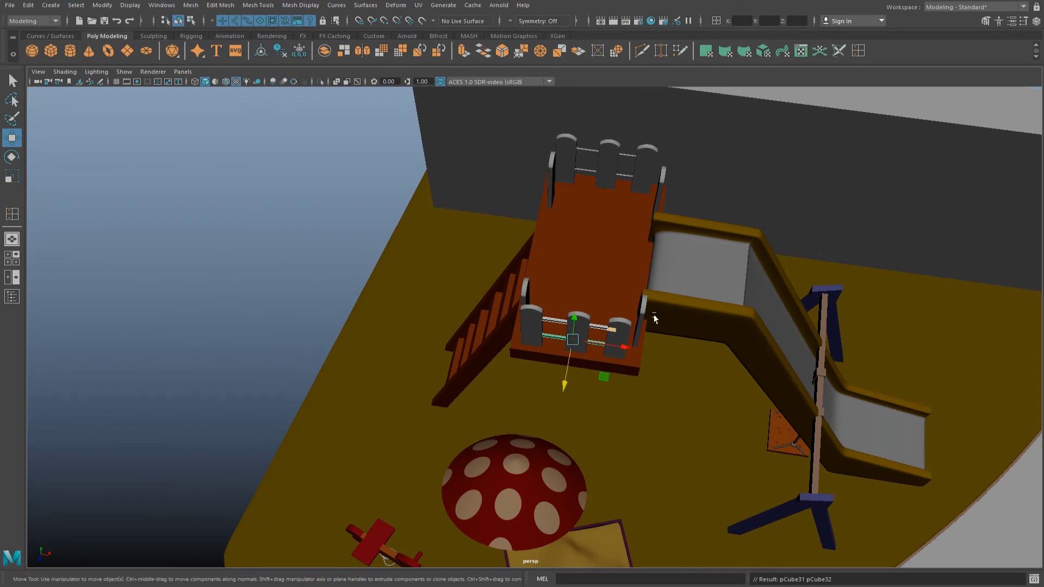
Turn the rail sideways with a Rotate Y value and slide it along X.
{"action": "key", "text": "e"}
{"action": "left_click", "coordinate": [1036, 21]}
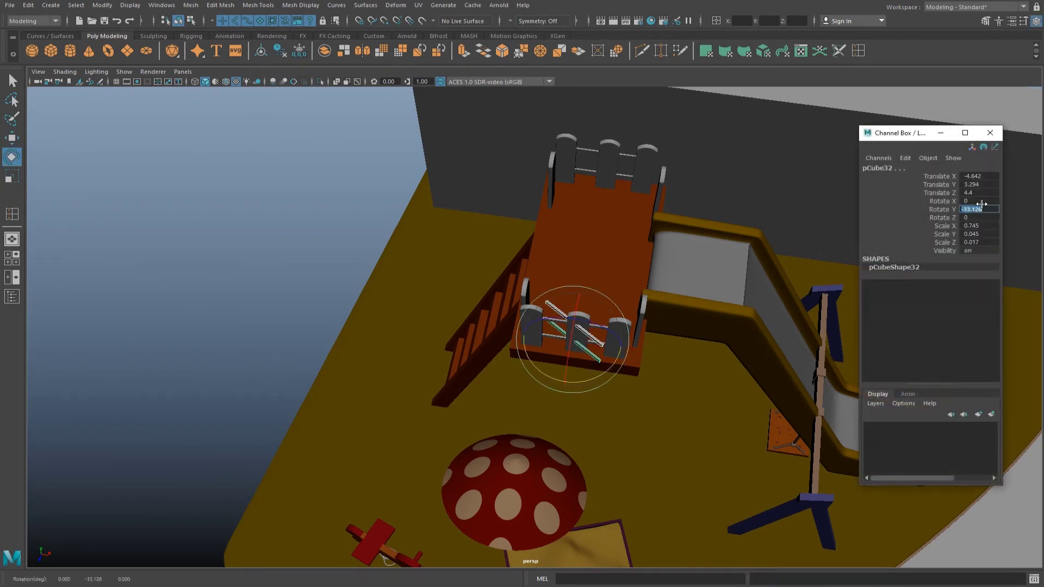
{"action": "key", "text": "Return"}
{"action": "left_click", "coordinate": [989, 132]}
{"action": "key", "text": "w"}
{"action": "mouse_move", "coordinate": [676, 286]}
{"action": "left_mouse_down", "text": "alt"}
{"action": "mouse_move", "coordinate": [722, 314]}
{"action": "mouse_move", "coordinate": [680, 279]}
{"action": "mouse_move", "coordinate": [625, 402]}
{"action": "mouse_move", "coordinate": [726, 394]}
{"action": "mouse_move", "coordinate": [759, 375]}
{"action": "mouse_move", "coordinate": [611, 370]}
{"action": "left_mouse_up", "text": "alt"}
{"action": "key", "text": "w"}
{"action": "mouse_move", "coordinate": [609, 498]}
{"action": "left_mouse_down", "text": "alt"}
{"action": "mouse_move", "coordinate": [624, 508]}
{"action": "mouse_move", "coordinate": [582, 493]}
{"action": "mouse_move", "coordinate": [627, 348]}
{"action": "mouse_move", "coordinate": [634, 397]}
{"action": "mouse_move", "coordinate": [655, 398]}
{"action": "mouse_move", "coordinate": [430, 418]}
{"action": "mouse_move", "coordinate": [518, 359]}
{"action": "mouse_move", "coordinate": [542, 326]}
{"action": "mouse_move", "coordinate": [598, 393]}
{"action": "mouse_move", "coordinate": [706, 337]}
{"action": "mouse_move", "coordinate": [862, 292]}
{"action": "left_mouse_up", "text": "alt"}
Delete the unwanted right fence post and the tall left post.
{"action": "left_click", "coordinate": [542, 327]}
{"action": "left_click", "coordinate": [897, 304]}
{"action": "left_click", "coordinate": [839, 180]}
{"action": "left_click", "coordinate": [799, 215]}
{"action": "key", "text": "Delete"}
{"action": "left_click", "coordinate": [461, 201]}
{"action": "key", "text": "Delete"}
Move the front centre post pair to the platform's left edge, undoing an overshoot.
{"action": "left_click", "coordinate": [487, 289]}
{"action": "mouse_move", "coordinate": [462, 376]}
{"action": "left_mouse_down", "text": "alt"}
{"action": "mouse_move", "coordinate": [537, 352]}
{"action": "mouse_move", "coordinate": [516, 293]}
{"action": "left_mouse_up", "text": "alt"}
{"action": "key", "text": "w"}
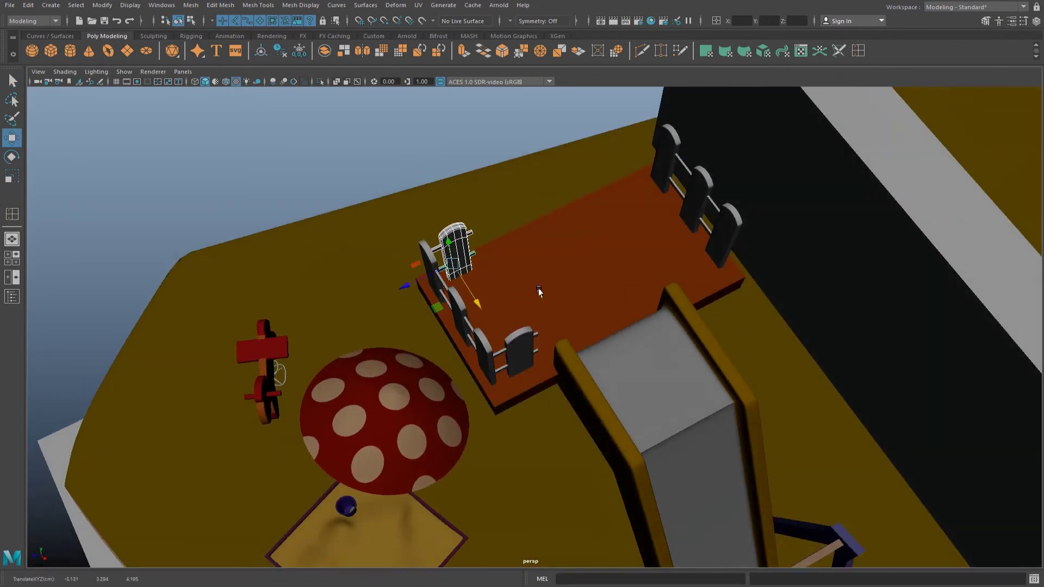
{"action": "key", "text": "f"}
{"action": "mouse_move", "coordinate": [645, 261]}
{"action": "left_mouse_down", "text": "alt"}
{"action": "mouse_move", "coordinate": [633, 338]}
{"action": "mouse_move", "coordinate": [555, 380]}
{"action": "mouse_move", "coordinate": [768, 287]}
{"action": "mouse_move", "coordinate": [525, 159]}
{"action": "left_mouse_up", "text": "alt"}
{"action": "scroll", "coordinate": [560, 370], "scroll_direction": "down", "scroll_amount": 5}
{"action": "scroll", "coordinate": [577, 361], "scroll_direction": "down", "scroll_amount": 5}
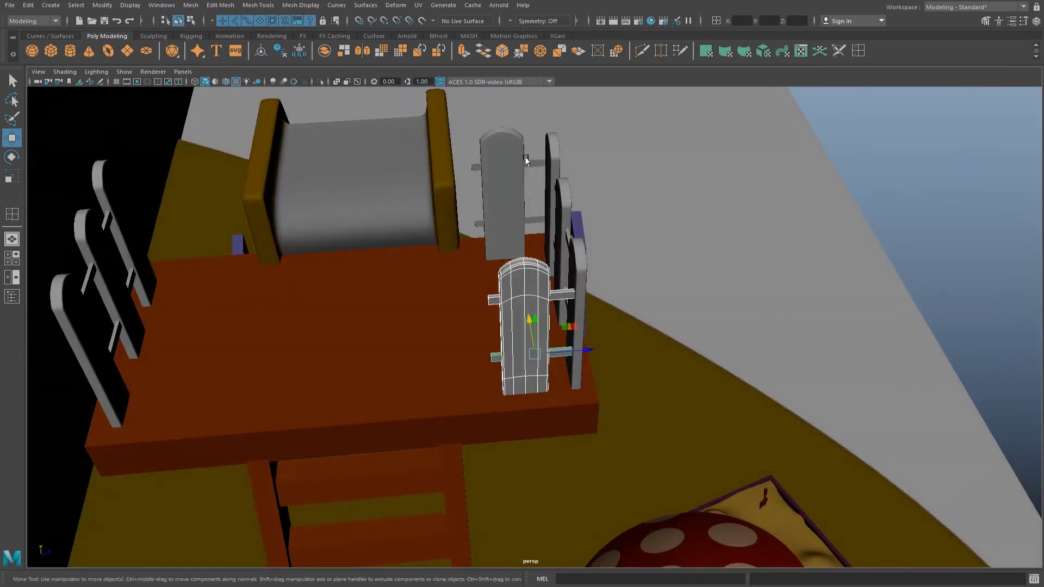
{"action": "mouse_move", "coordinate": [551, 218]}
{"action": "left_mouse_down"}
{"action": "mouse_move", "coordinate": [261, 233]}
{"action": "mouse_move", "coordinate": [223, 219]}
{"action": "left_mouse_up"}
{"action": "key", "text": "ctrl+z"}
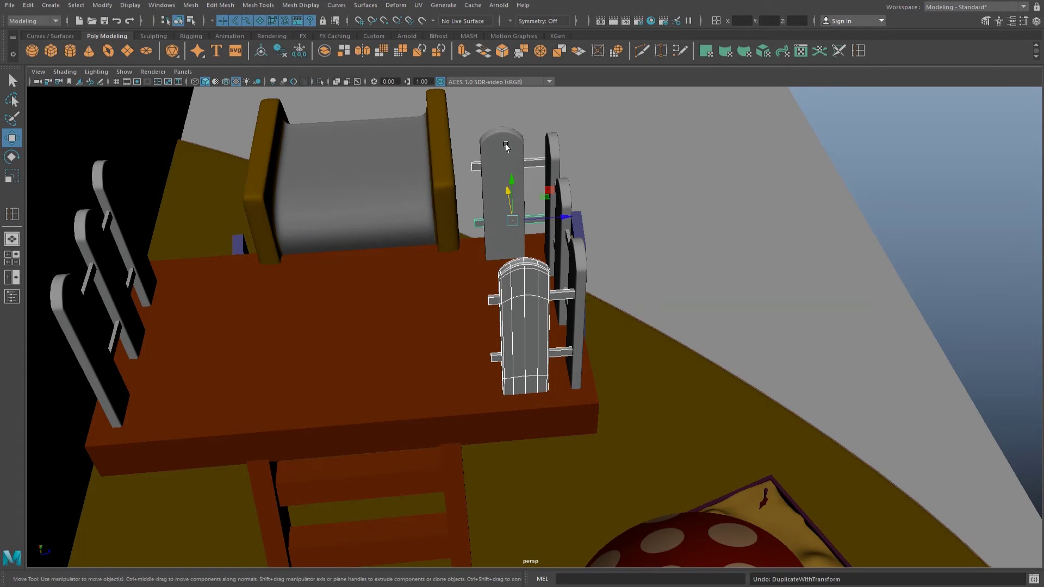
{"action": "mouse_move", "coordinate": [551, 217]}
{"action": "left_mouse_down"}
{"action": "mouse_move", "coordinate": [215, 216]}
{"action": "mouse_move", "coordinate": [678, 201]}
{"action": "mouse_move", "coordinate": [550, 187]}
{"action": "mouse_move", "coordinate": [261, 256]}
{"action": "mouse_move", "coordinate": [563, 253]}
{"action": "mouse_move", "coordinate": [529, 252]}
{"action": "left_mouse_up"}
Shift the remaining fence posts into line around the platform and select them all.
{"action": "left_click", "coordinate": [260, 260]}
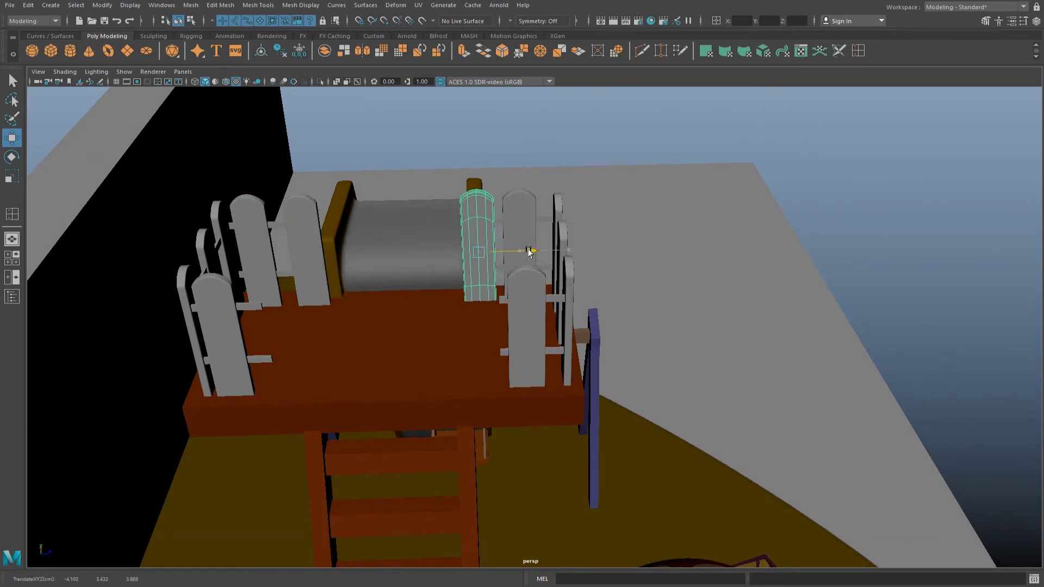
{"action": "left_click", "coordinate": [880, 186]}
{"action": "mouse_move", "coordinate": [880, 186]}
{"action": "left_mouse_down", "text": "alt"}
{"action": "mouse_move", "coordinate": [564, 252]}
{"action": "mouse_move", "coordinate": [484, 238]}
{"action": "mouse_move", "coordinate": [577, 244]}
{"action": "mouse_move", "coordinate": [510, 275]}
{"action": "left_mouse_up", "text": "alt"}
{"action": "scroll", "coordinate": [525, 303], "scroll_direction": "up", "scroll_amount": 3}
{"action": "left_click_drag", "start_coordinate": [564, 334], "coordinate": [517, 341]}
{"action": "left_click", "coordinate": [168, 351]}
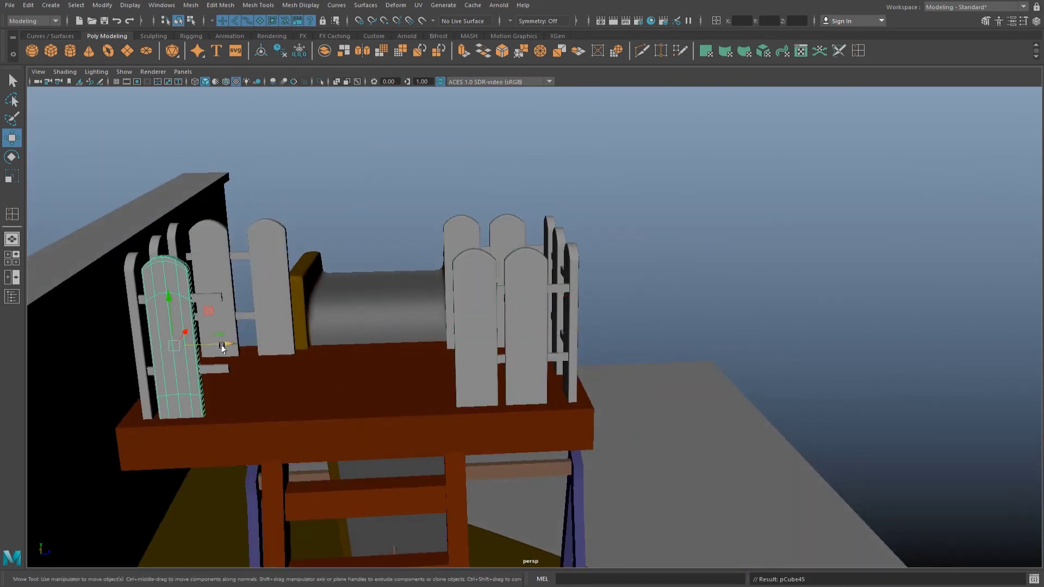
{"action": "left_click_drag", "start_coordinate": [214, 334], "coordinate": [266, 334]}
{"action": "left_click", "coordinate": [718, 245]}
{"action": "mouse_move", "coordinate": [718, 244]}
{"action": "left_mouse_down", "text": "alt"}
{"action": "mouse_move", "coordinate": [493, 251]}
{"action": "mouse_move", "coordinate": [565, 263]}
{"action": "mouse_move", "coordinate": [601, 292]}
{"action": "mouse_move", "coordinate": [608, 325]}
{"action": "mouse_move", "coordinate": [435, 259]}
{"action": "left_mouse_up", "text": "alt"}
{"action": "left_click_drag", "start_coordinate": [435, 260], "coordinate": [586, 255], "text": "alt"}
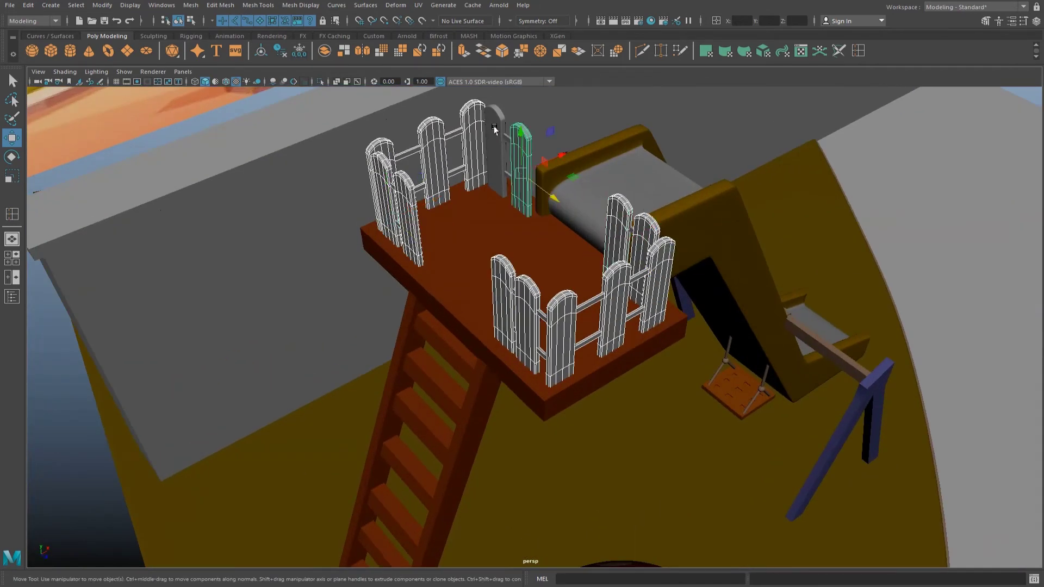
Give the fence posts a new aiStandardSurface material named Placas with a beige base colour.
{"action": "left_click", "coordinate": [495, 133], "text": "shift"}
{"action": "key", "text": "q"}
{"action": "right_click", "coordinate": [498, 154]}
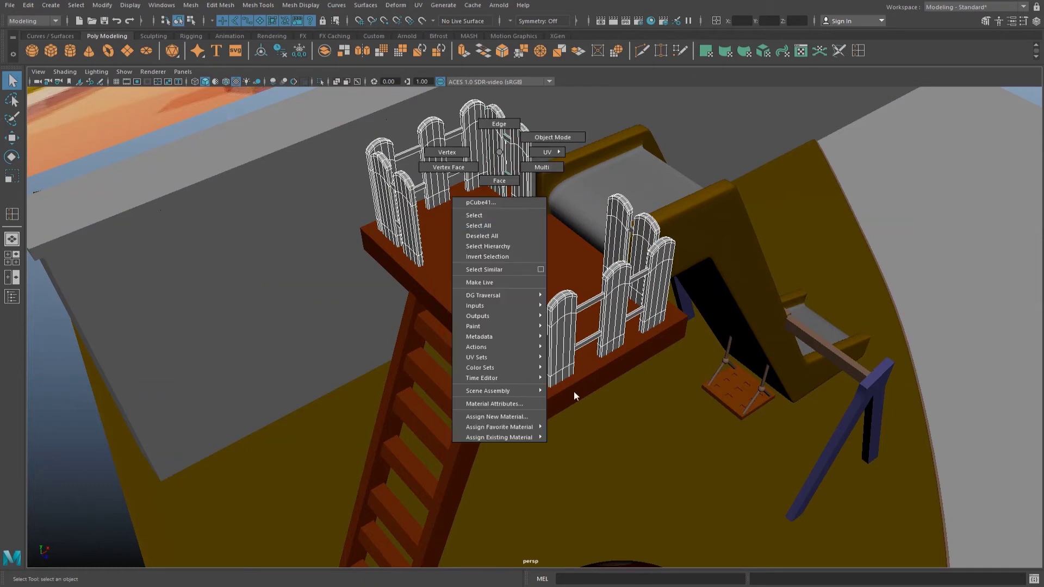
{"action": "left_click", "coordinate": [515, 416]}
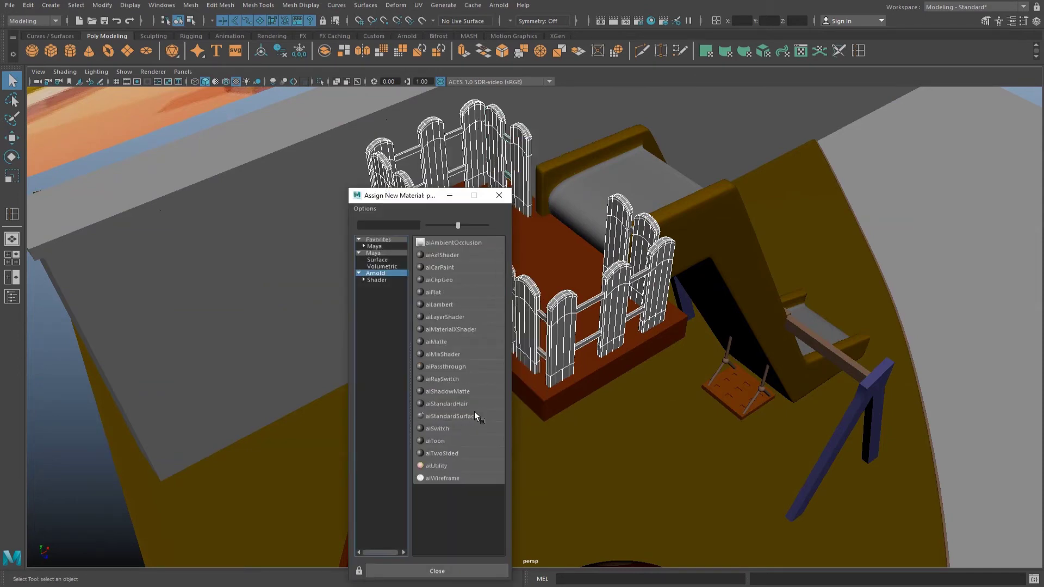
{"action": "left_click", "coordinate": [474, 416]}
{"action": "left_click_drag", "start_coordinate": [143, 133], "coordinate": [88, 132]}
{"action": "type", "text": "Placas"}
{"action": "key", "text": "Return"}
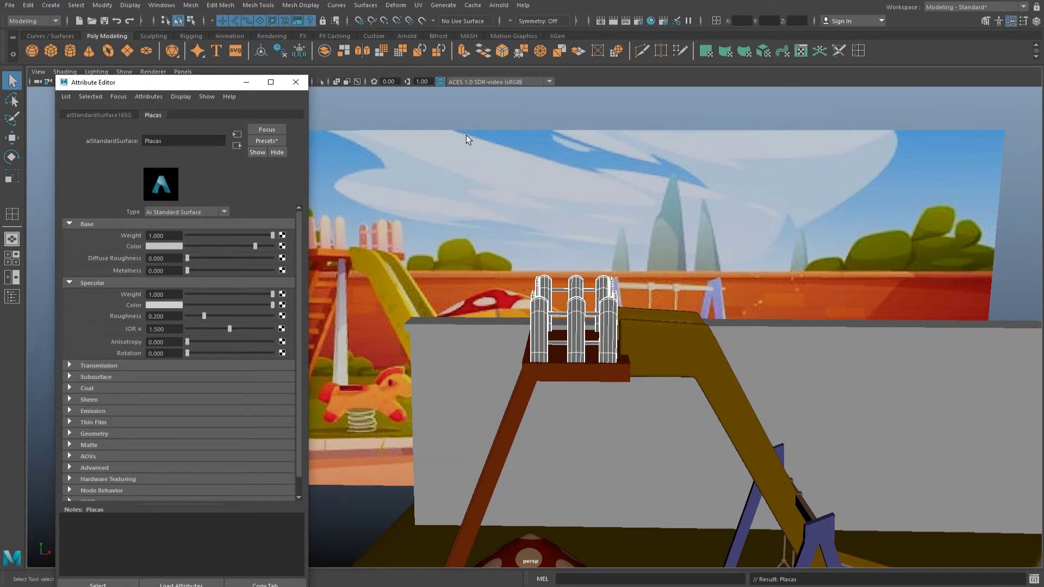
{"action": "left_click", "coordinate": [171, 246]}
{"action": "left_click", "coordinate": [243, 239]}
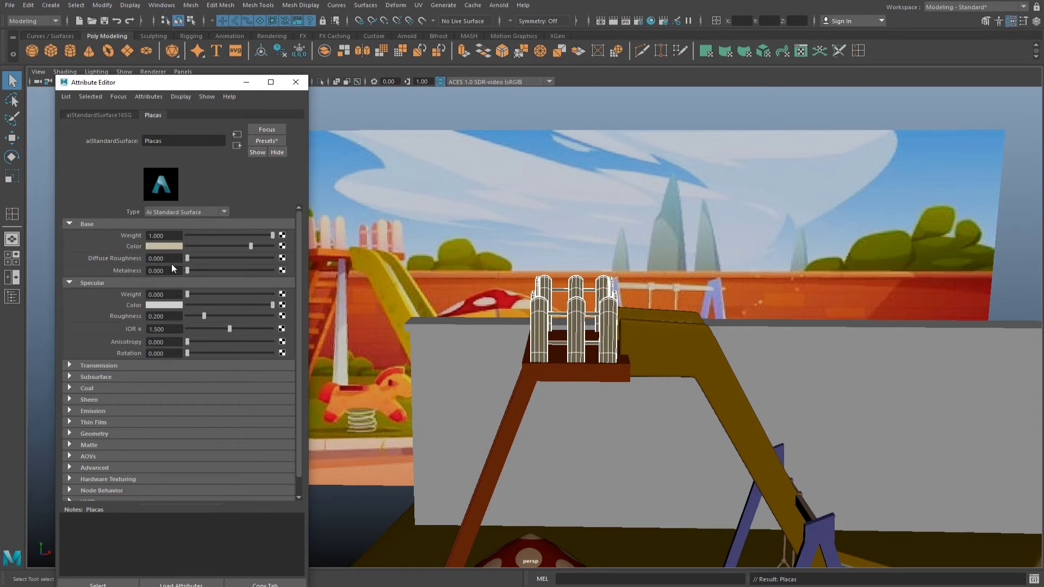
Group the fence, ladder and slide together with Ctrl+G.
{"action": "scroll", "coordinate": [556, 315], "scroll_direction": "up", "scroll_amount": 6}
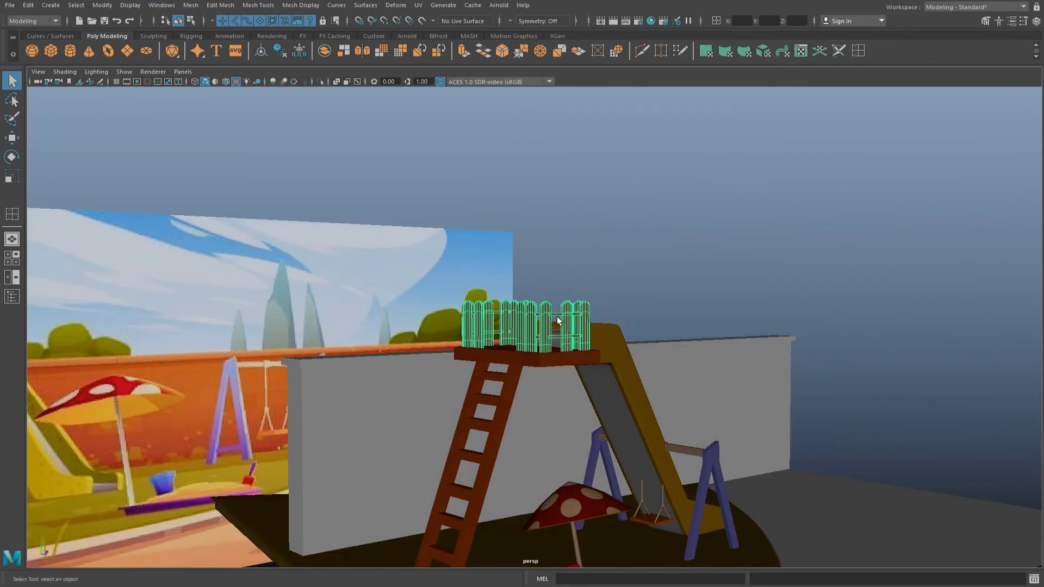
{"action": "mouse_move", "coordinate": [557, 320]}
{"action": "left_mouse_down", "text": "alt"}
{"action": "mouse_move", "coordinate": [500, 329]}
{"action": "mouse_move", "coordinate": [572, 334]}
{"action": "left_mouse_up", "text": "alt"}
{"action": "scroll", "coordinate": [571, 370], "scroll_direction": "down", "scroll_amount": 3}
{"action": "left_click", "coordinate": [549, 389], "text": "shift"}
{"action": "scroll", "coordinate": [661, 338], "scroll_direction": "up", "scroll_amount": 3}
{"action": "left_click", "coordinate": [667, 324], "text": "shift"}
{"action": "key", "text": "ctrl+g"}
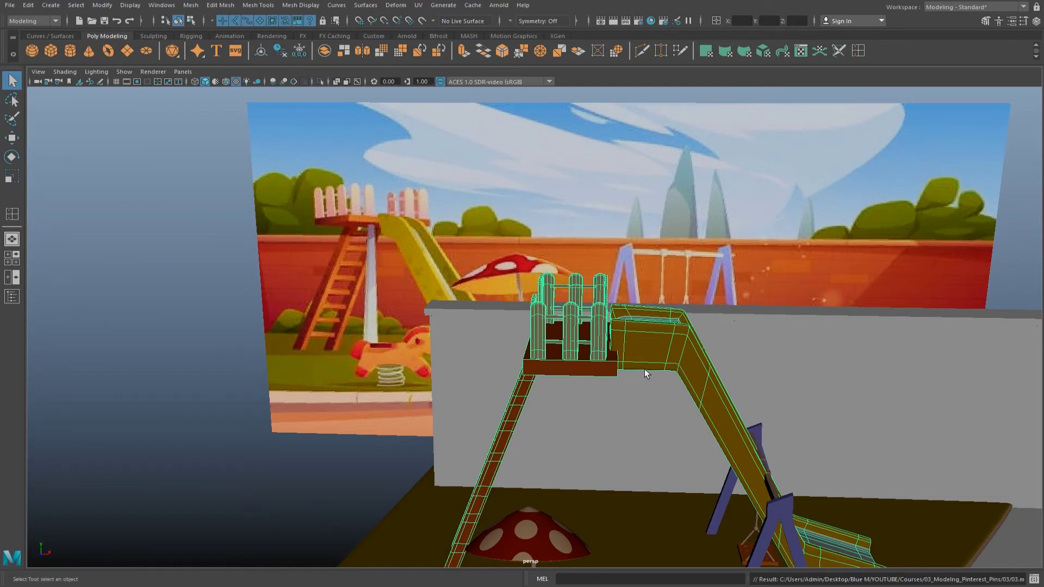
Rotate the grouped slide, ladder and fence assembly into position.
{"action": "scroll", "coordinate": [679, 341], "scroll_direction": "down", "scroll_amount": 4}
{"action": "left_click_drag", "start_coordinate": [680, 340], "coordinate": [598, 326], "text": "alt"}
{"action": "key", "text": "w"}
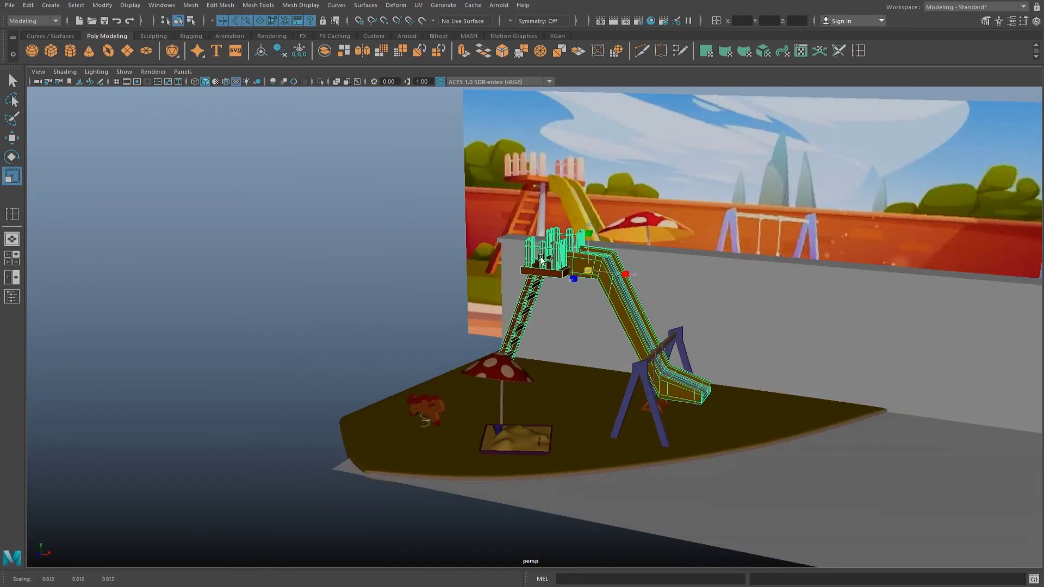
{"action": "left_click_drag", "start_coordinate": [598, 271], "coordinate": [637, 237], "text": "alt"}
{"action": "scroll", "coordinate": [637, 237], "scroll_direction": "down", "scroll_amount": 3}
{"action": "key", "text": "e"}
{"action": "mouse_move", "coordinate": [542, 268]}
{"action": "left_mouse_down"}
{"action": "mouse_move", "coordinate": [566, 286]}
{"action": "mouse_move", "coordinate": [531, 307]}
{"action": "mouse_move", "coordinate": [538, 316]}
{"action": "mouse_move", "coordinate": [608, 287]}
{"action": "left_mouse_up"}
Select and frame the swing set, inspecting its crossbar from above.
{"action": "scroll", "coordinate": [532, 307], "scroll_direction": "up", "scroll_amount": 3}
{"action": "key", "text": "w"}
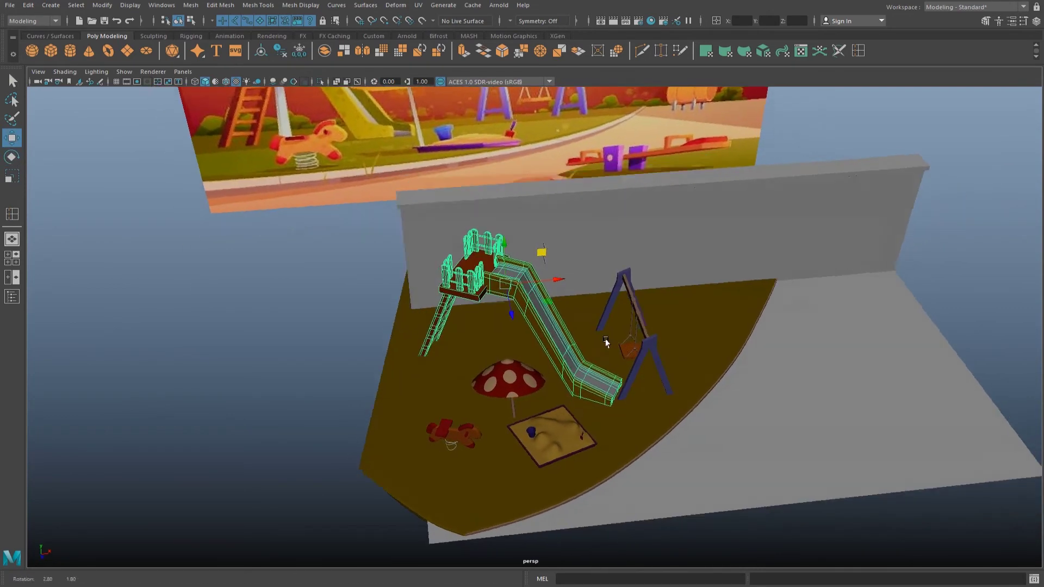
{"action": "left_click_drag", "start_coordinate": [672, 372], "coordinate": [608, 287]}
{"action": "key", "text": "f"}
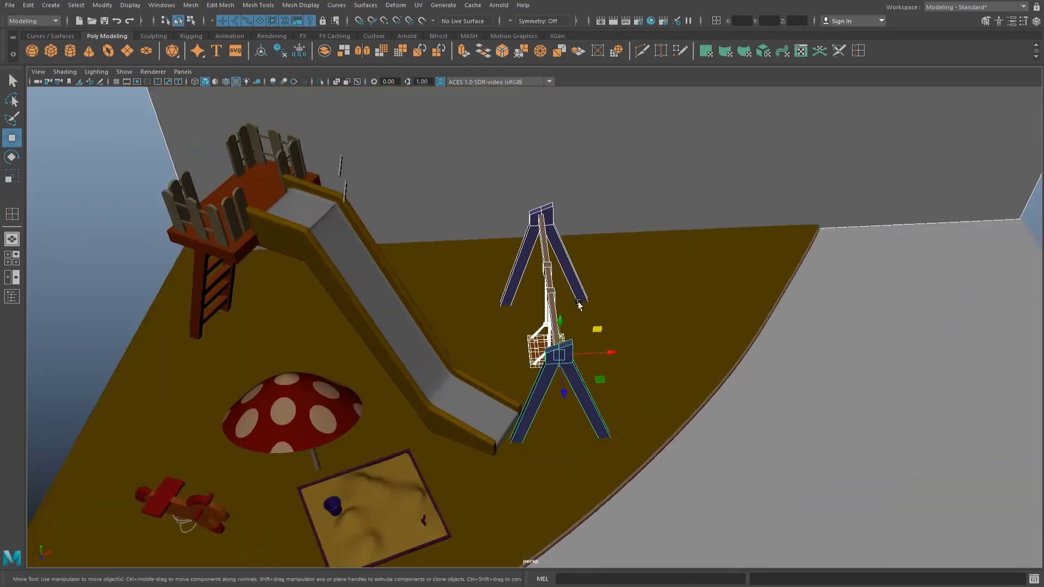
{"action": "left_click_drag", "start_coordinate": [542, 393], "coordinate": [550, 298], "text": "alt"}
{"action": "left_click", "coordinate": [514, 326]}
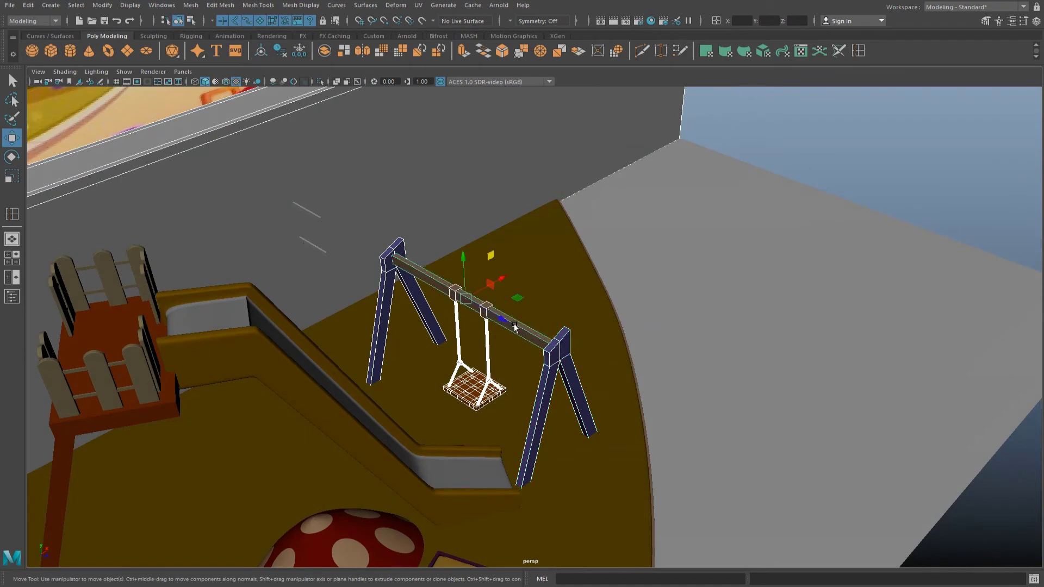
{"action": "key", "text": "a"}
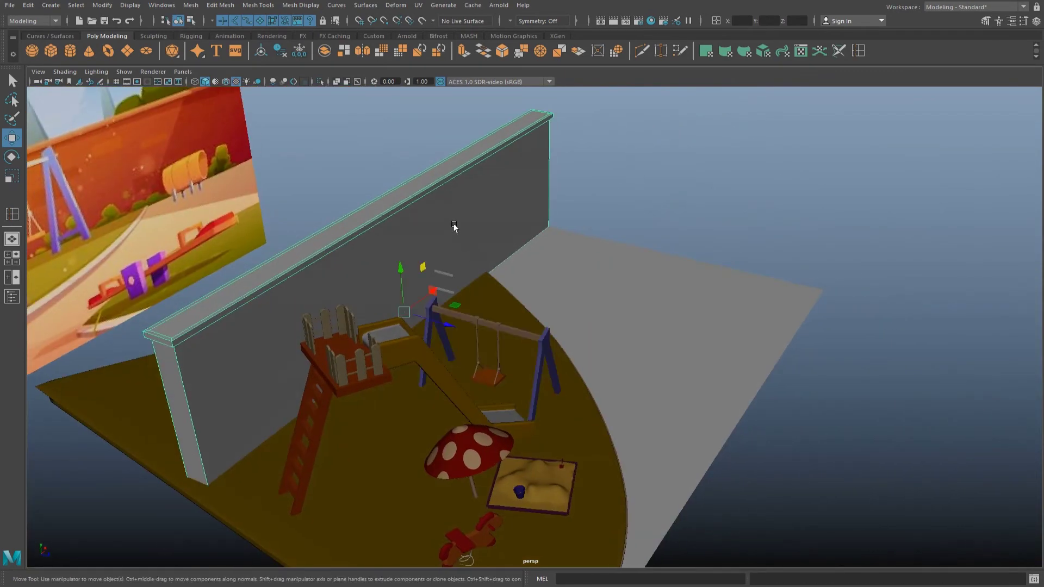
{"action": "left_click", "coordinate": [504, 333]}
{"action": "left_click_drag", "start_coordinate": [504, 334], "coordinate": [441, 284], "text": "alt"}
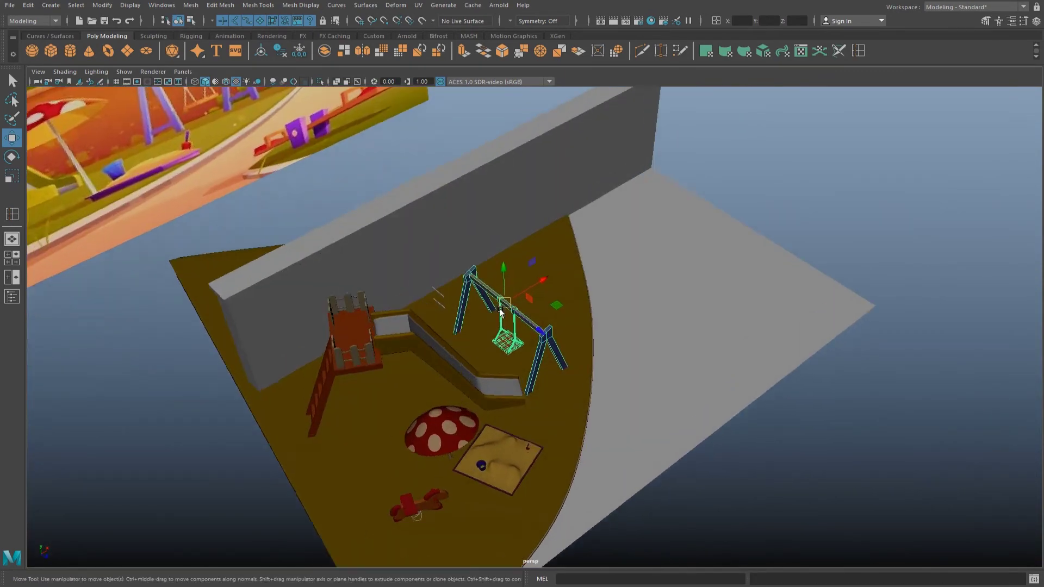
{"action": "left_click", "coordinate": [441, 284]}
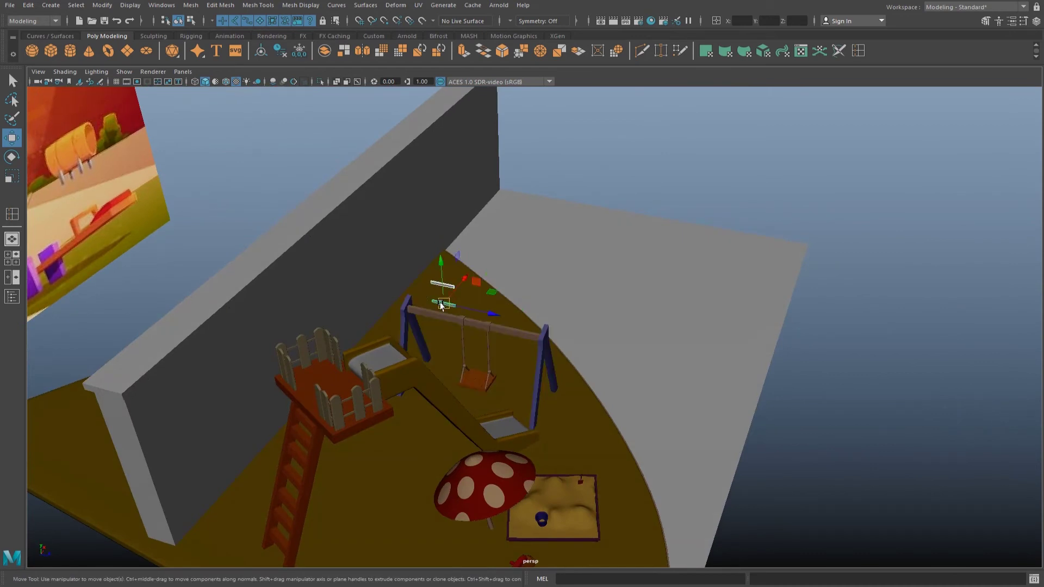
{"action": "mouse_move", "coordinate": [361, 366]}
{"action": "left_mouse_down", "text": "alt"}
{"action": "mouse_move", "coordinate": [700, 275]}
{"action": "mouse_move", "coordinate": [780, 268]}
{"action": "mouse_move", "coordinate": [489, 259]}
{"action": "mouse_move", "coordinate": [605, 314]}
{"action": "mouse_move", "coordinate": [569, 421]}
{"action": "left_mouse_up", "text": "alt"}
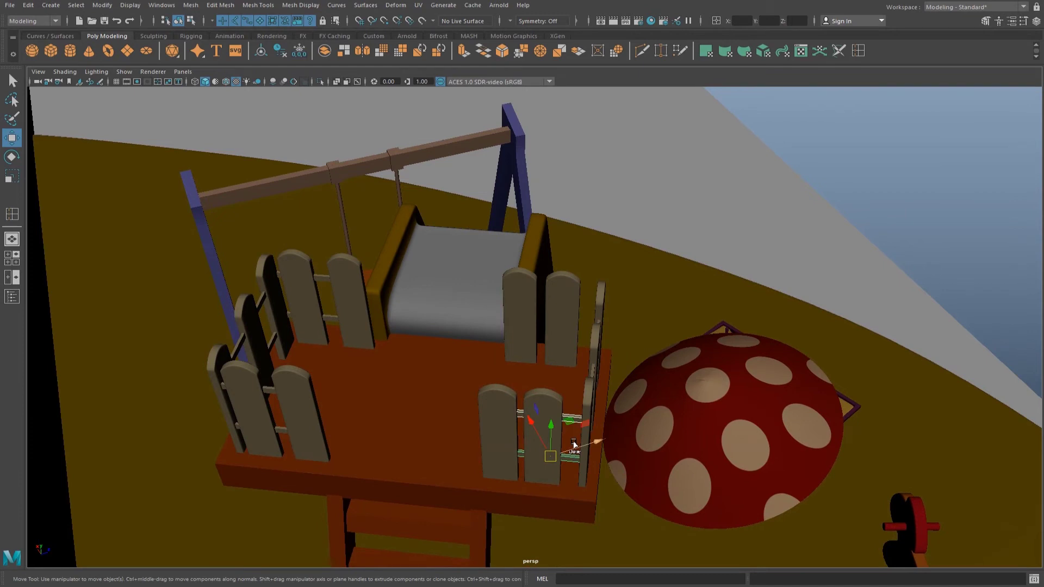
View the tower, slide and swing together and reorient the swing set with Rotate.
{"action": "right_click", "coordinate": [639, 353]}
{"action": "left_click_drag", "start_coordinate": [639, 354], "coordinate": [428, 402], "text": "alt"}
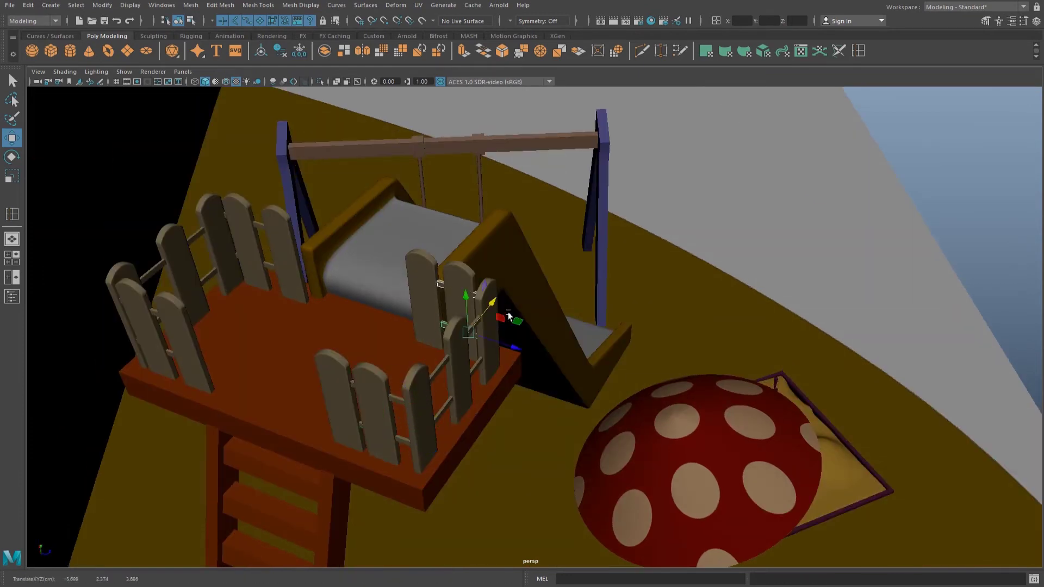
{"action": "left_click_drag", "start_coordinate": [508, 314], "coordinate": [536, 326], "text": "alt"}
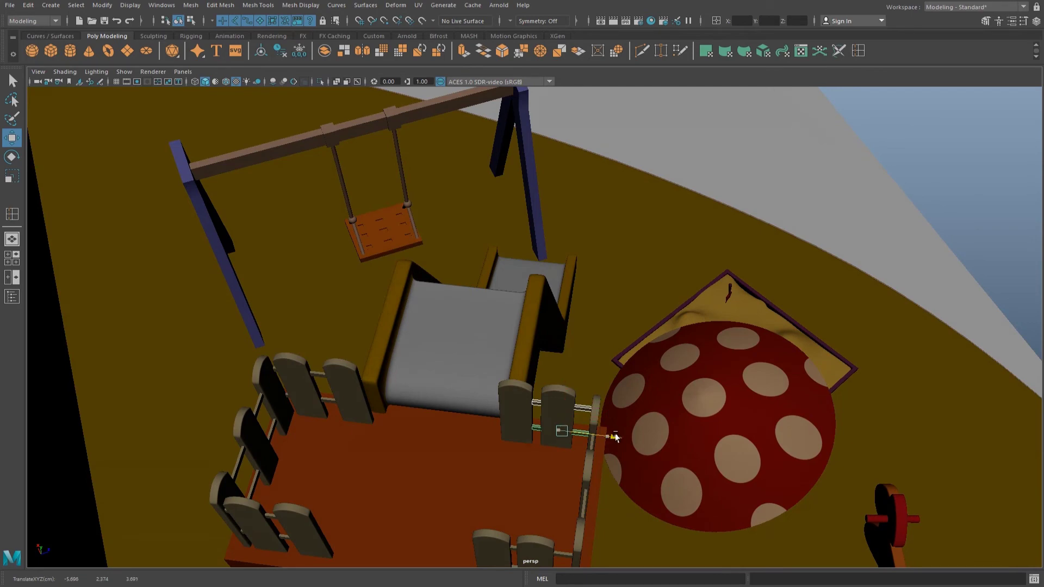
{"action": "mouse_move", "coordinate": [772, 190]}
{"action": "left_mouse_down", "text": "alt"}
{"action": "mouse_move", "coordinate": [531, 210]}
{"action": "mouse_move", "coordinate": [508, 263]}
{"action": "mouse_move", "coordinate": [717, 326]}
{"action": "mouse_move", "coordinate": [598, 304]}
{"action": "mouse_move", "coordinate": [663, 309]}
{"action": "mouse_move", "coordinate": [646, 296]}
{"action": "left_mouse_up", "text": "alt"}
{"action": "left_click", "coordinate": [718, 327]}
{"action": "key", "text": "e"}
{"action": "key", "text": "w"}
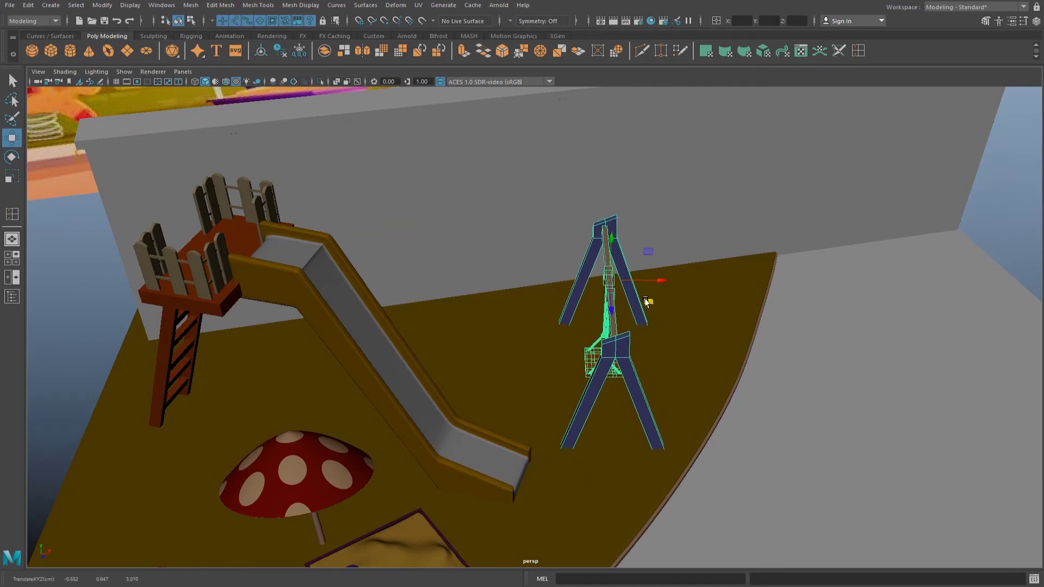
{"action": "scroll", "coordinate": [645, 296], "scroll_direction": "down", "scroll_amount": 5}
{"action": "left_click", "coordinate": [750, 273]}
{"action": "mouse_move", "coordinate": [750, 273]}
{"action": "left_mouse_down", "text": "alt"}
{"action": "mouse_move", "coordinate": [591, 298]}
{"action": "mouse_move", "coordinate": [582, 346]}
{"action": "mouse_move", "coordinate": [603, 343]}
{"action": "left_mouse_up", "text": "alt"}
{"action": "left_click", "coordinate": [574, 332]}
Finish rotating the swing set and deselect it.
{"action": "key", "text": "e"}
{"action": "key", "text": "w"}
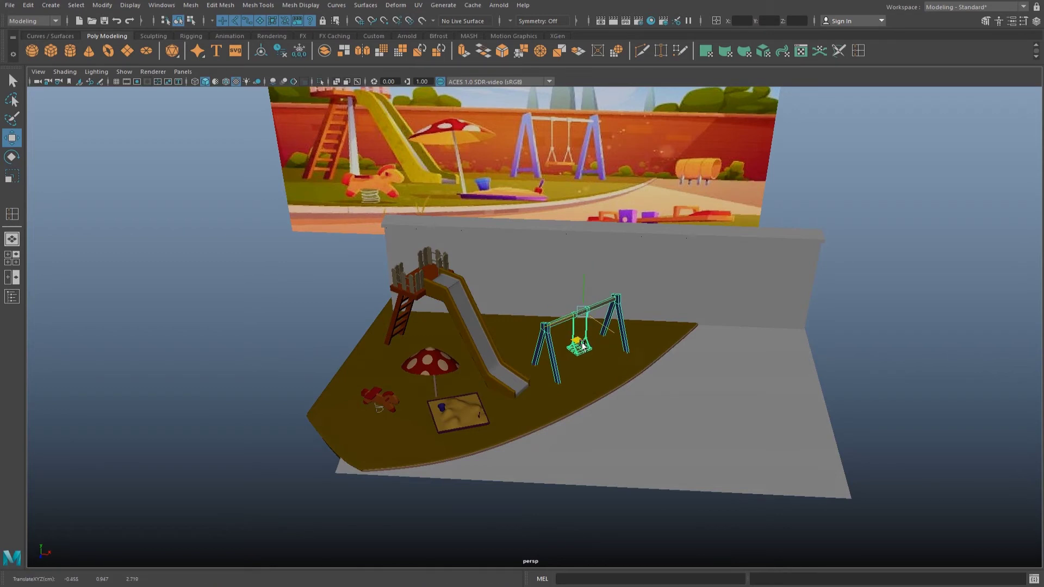
{"action": "left_click", "coordinate": [683, 308]}
{"action": "left_click_drag", "start_coordinate": [684, 309], "coordinate": [583, 277], "text": "alt"}
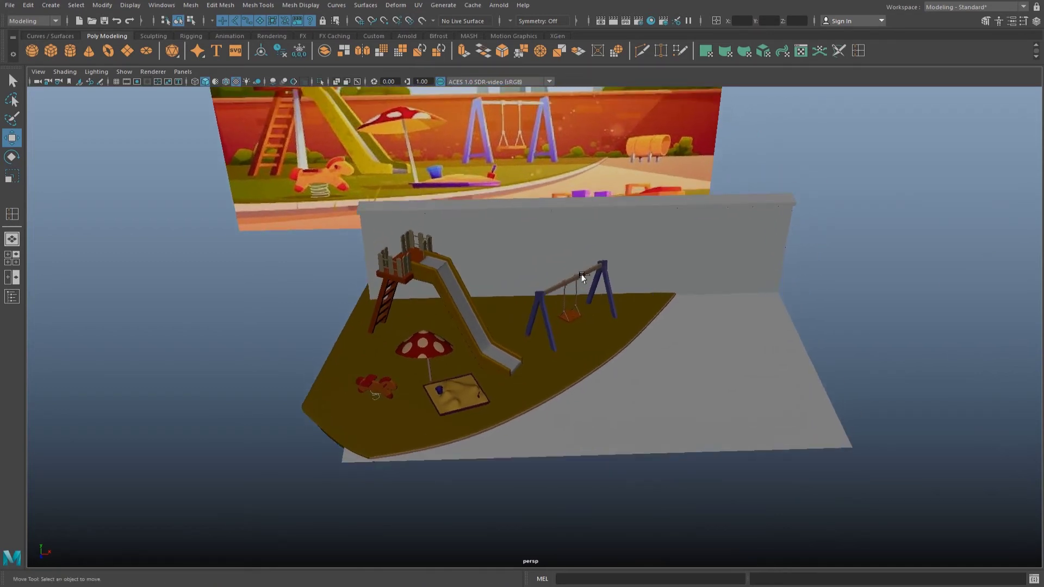
Create a polygon cylinder and assign it the existing Uhh_Metal material.
{"action": "left_click", "coordinate": [75, 54]}
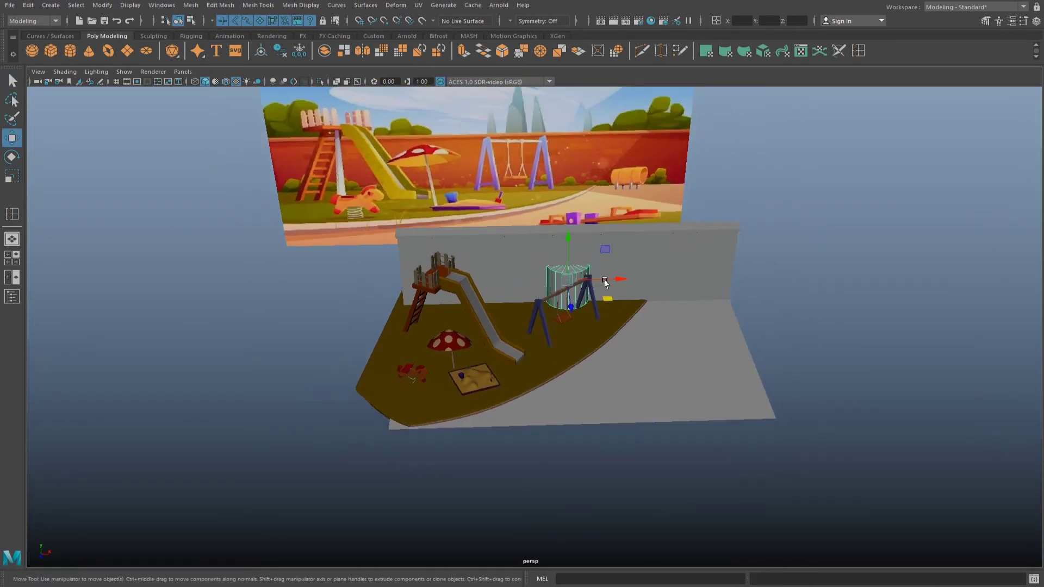
{"action": "left_click_drag", "start_coordinate": [444, 309], "coordinate": [444, 313], "text": "alt"}
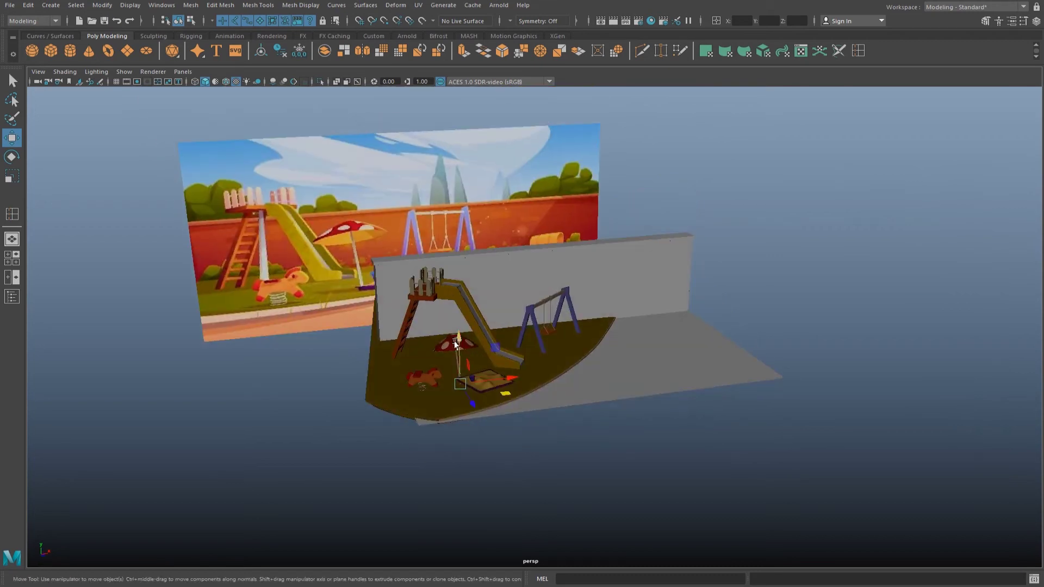
{"action": "right_click", "coordinate": [444, 312]}
{"action": "mouse_move", "coordinate": [445, 585]}
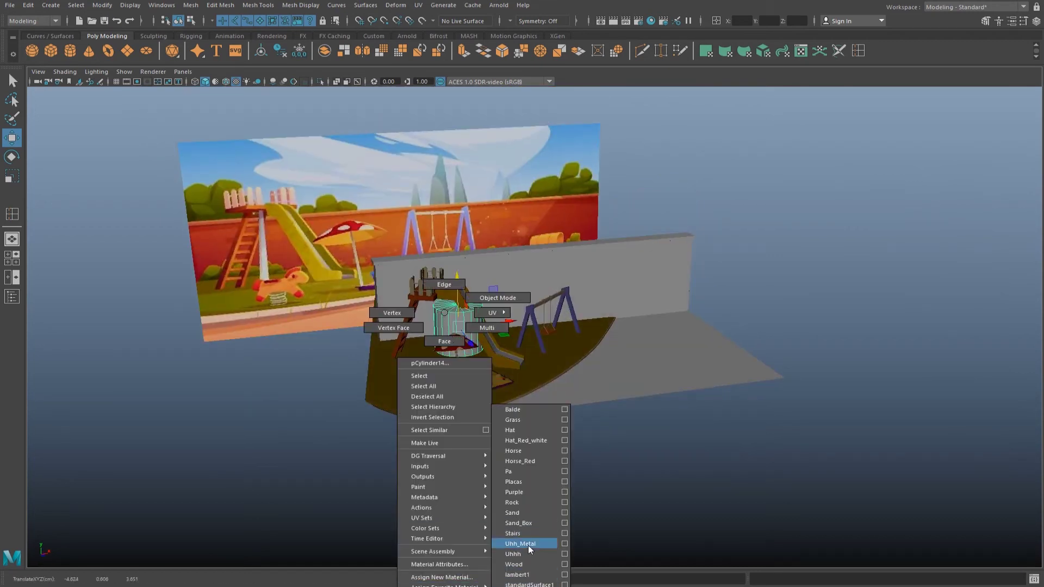
{"action": "left_click", "coordinate": [527, 546]}
{"action": "scroll", "coordinate": [410, 371], "scroll_direction": "up", "scroll_amount": 5}
Scale the cylinder thin and drag its bottom vertices down to the ground in side view.
{"action": "key", "text": "r"}
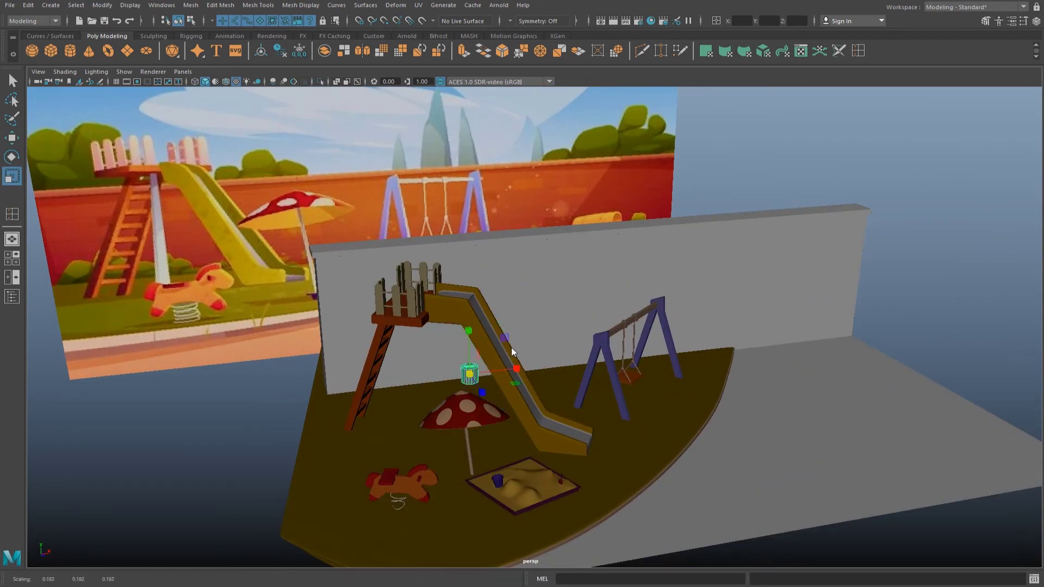
{"action": "key", "text": "space"}
{"action": "key", "text": "space"}
{"action": "scroll", "coordinate": [653, 340], "scroll_direction": "down", "scroll_amount": 5}
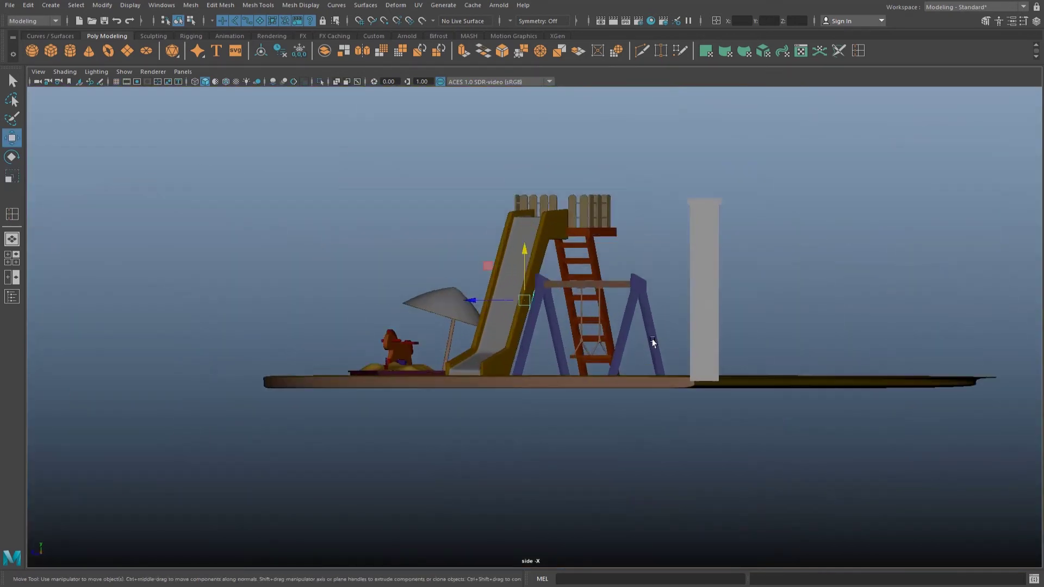
{"action": "scroll", "coordinate": [598, 271], "scroll_direction": "up", "scroll_amount": 4}
{"action": "key", "text": "w"}
{"action": "left_click", "coordinate": [653, 221]}
{"action": "left_click_drag", "start_coordinate": [599, 195], "coordinate": [605, 326]}
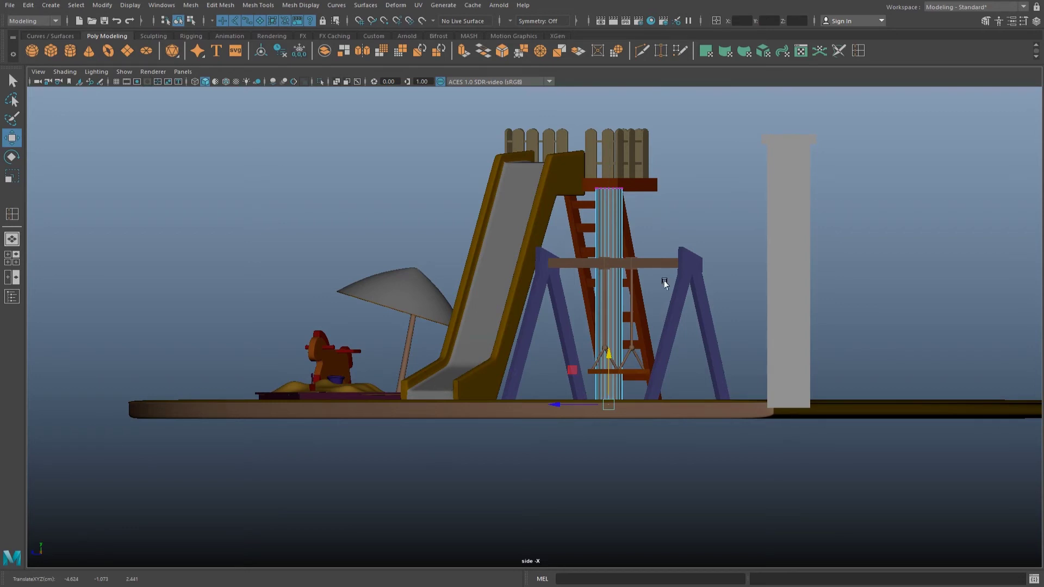
Return to the full perspective view, inspect the new pole and select the backdrop image plane.
{"action": "key", "text": "r"}
{"action": "key", "text": "space"}
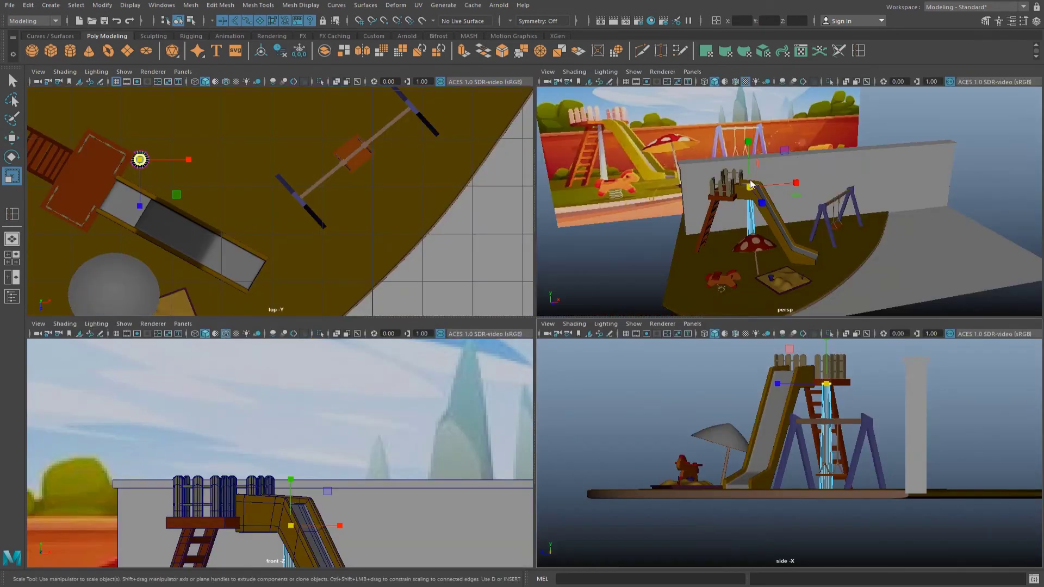
{"action": "key", "text": "space"}
{"action": "right_click_drag", "start_coordinate": [457, 348], "coordinate": [544, 288]}
{"action": "left_click", "coordinate": [457, 347]}
{"action": "key", "text": "w"}
{"action": "mouse_move", "coordinate": [456, 348]}
{"action": "left_mouse_down", "text": "alt"}
{"action": "mouse_move", "coordinate": [596, 249]}
{"action": "mouse_move", "coordinate": [646, 251]}
{"action": "mouse_move", "coordinate": [399, 340]}
{"action": "mouse_move", "coordinate": [429, 324]}
{"action": "mouse_move", "coordinate": [509, 344]}
{"action": "mouse_move", "coordinate": [696, 338]}
{"action": "mouse_move", "coordinate": [779, 349]}
{"action": "mouse_move", "coordinate": [677, 247]}
{"action": "left_mouse_up", "text": "alt"}
{"action": "left_click", "coordinate": [678, 247]}
{"action": "scroll", "coordinate": [677, 247], "scroll_direction": "down", "scroll_amount": 5}
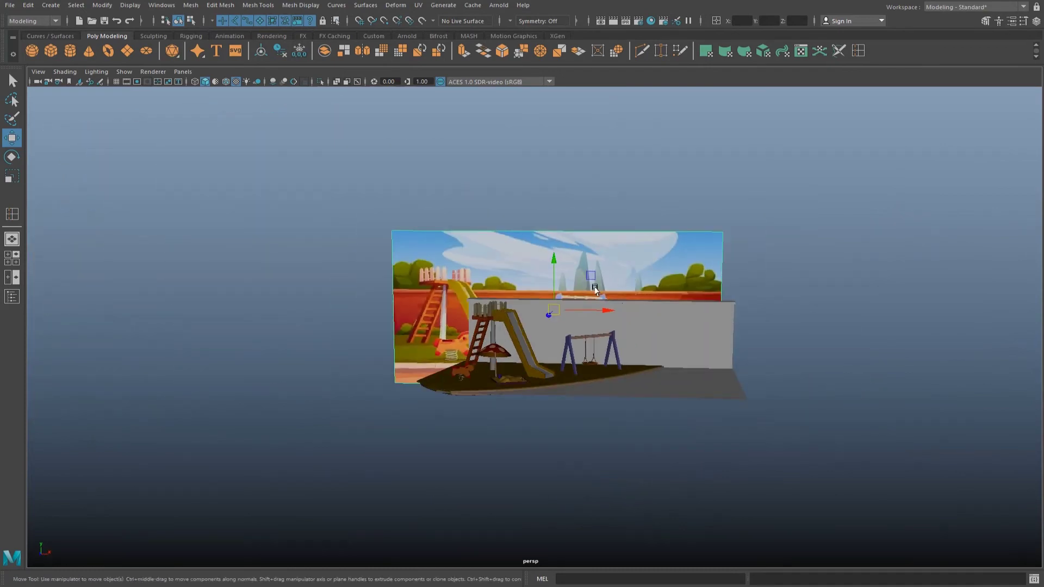
Move the backdrop image right and maximize the front view on the reference seesaw.
{"action": "left_click_drag", "start_coordinate": [593, 282], "coordinate": [757, 298]}
{"action": "middle_click_drag", "start_coordinate": [757, 298], "coordinate": [642, 232], "text": "alt"}
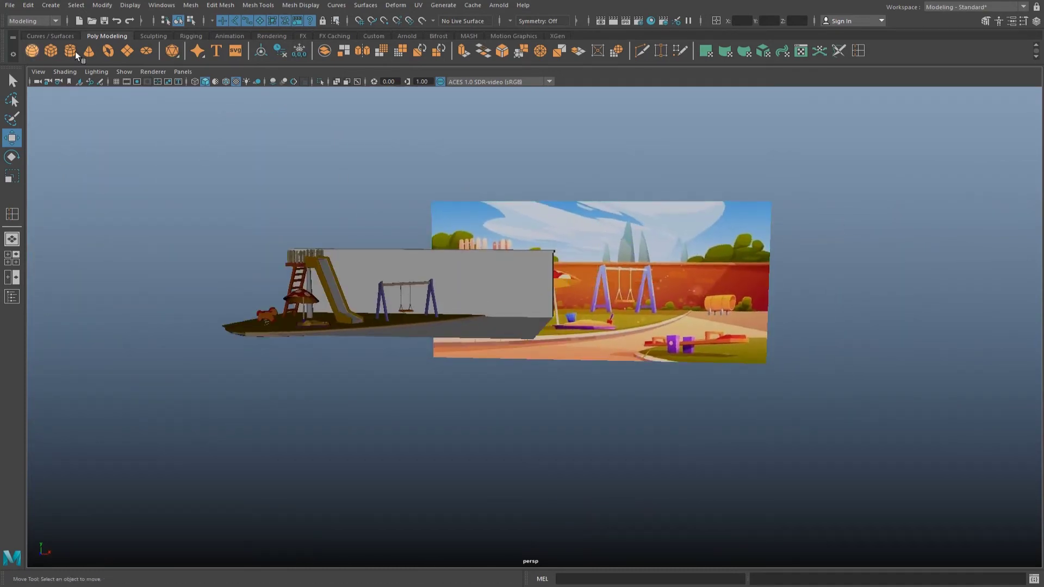
{"action": "key", "text": "space"}
{"action": "key", "text": "space"}
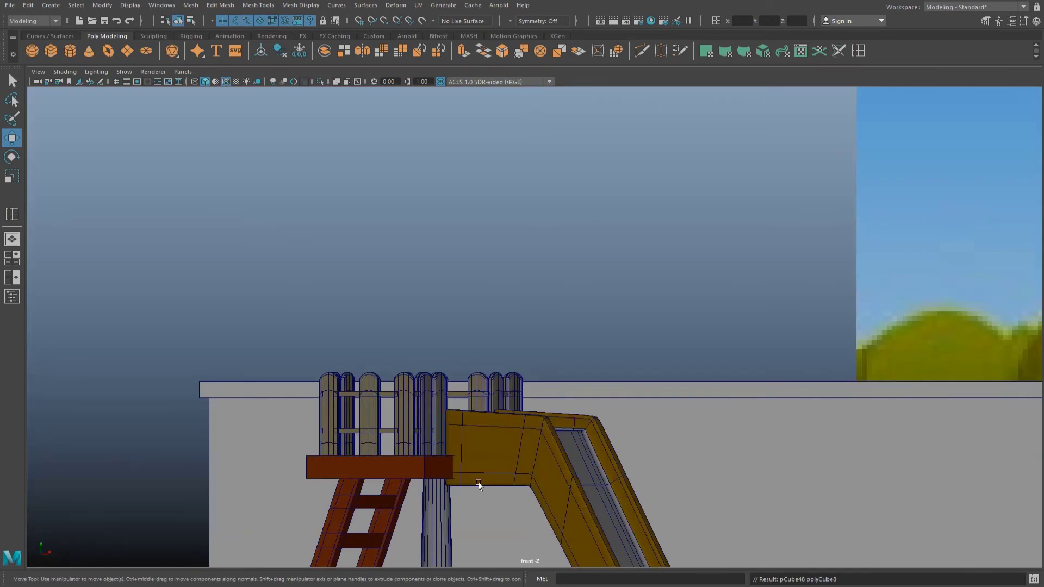
{"action": "key", "text": "f"}
{"action": "middle_click_drag", "start_coordinate": [559, 440], "coordinate": [273, 287], "text": "alt"}
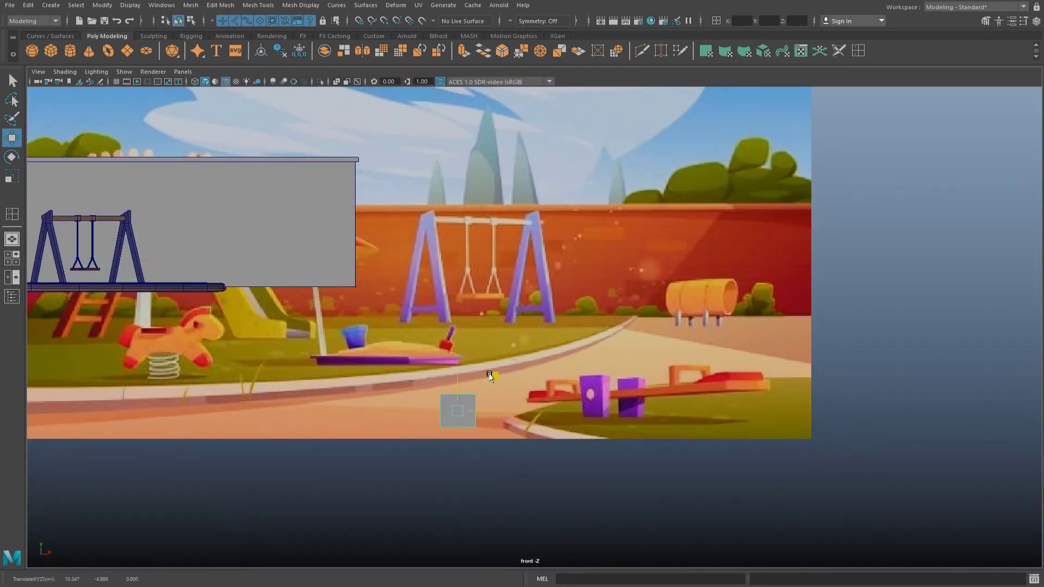
Narrow the new cube and widen its top vertices into a tapered base.
{"action": "key", "text": "r"}
{"action": "scroll", "coordinate": [479, 429], "scroll_direction": "up", "scroll_amount": 2}
{"action": "left_click_drag", "start_coordinate": [489, 429], "coordinate": [479, 432]}
{"action": "right_click_drag", "start_coordinate": [438, 326], "coordinate": [419, 326]}
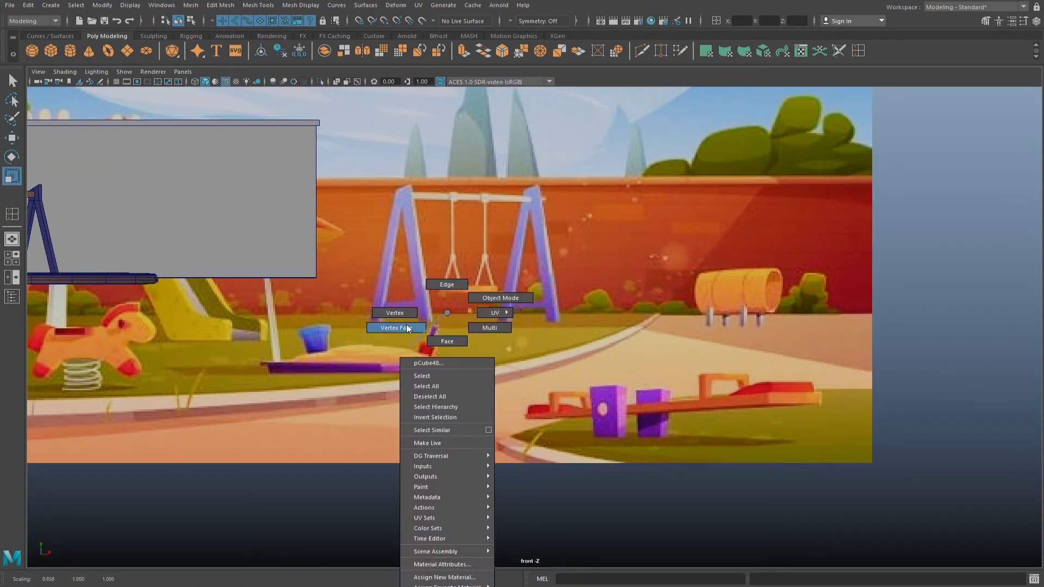
{"action": "mouse_move", "coordinate": [413, 400]}
{"action": "left_mouse_down"}
{"action": "mouse_move", "coordinate": [467, 415]}
{"action": "mouse_move", "coordinate": [469, 384]}
{"action": "mouse_move", "coordinate": [495, 394]}
{"action": "left_mouse_up"}
{"action": "key", "text": "w"}
{"action": "right_click_drag", "start_coordinate": [445, 419], "coordinate": [478, 348]}
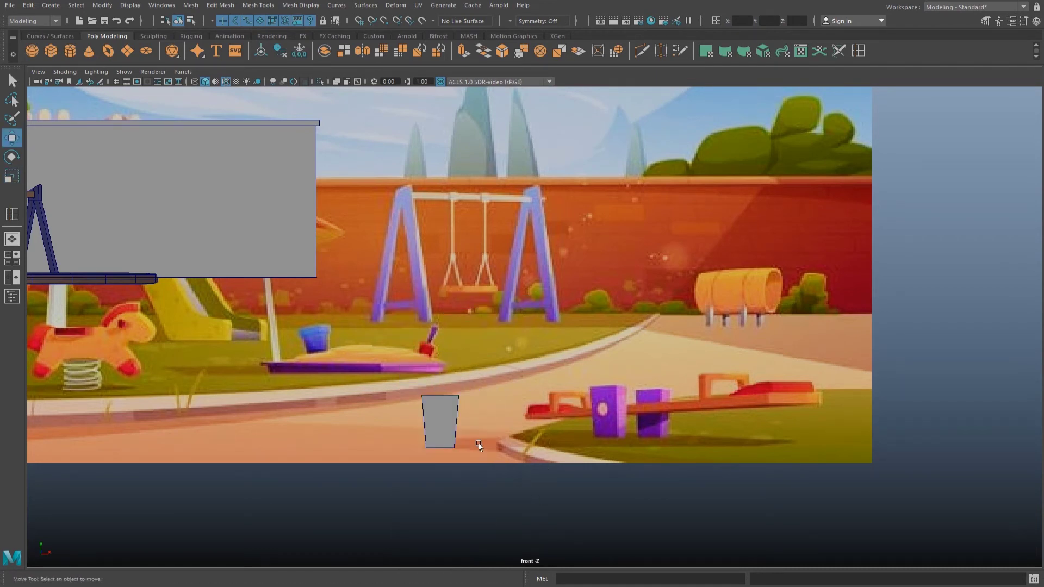
Duplicate the base and flatten the copy into a thin plank centred above it.
{"action": "middle_click_drag", "start_coordinate": [495, 401], "coordinate": [571, 364], "text": "alt"}
{"action": "key", "text": "r"}
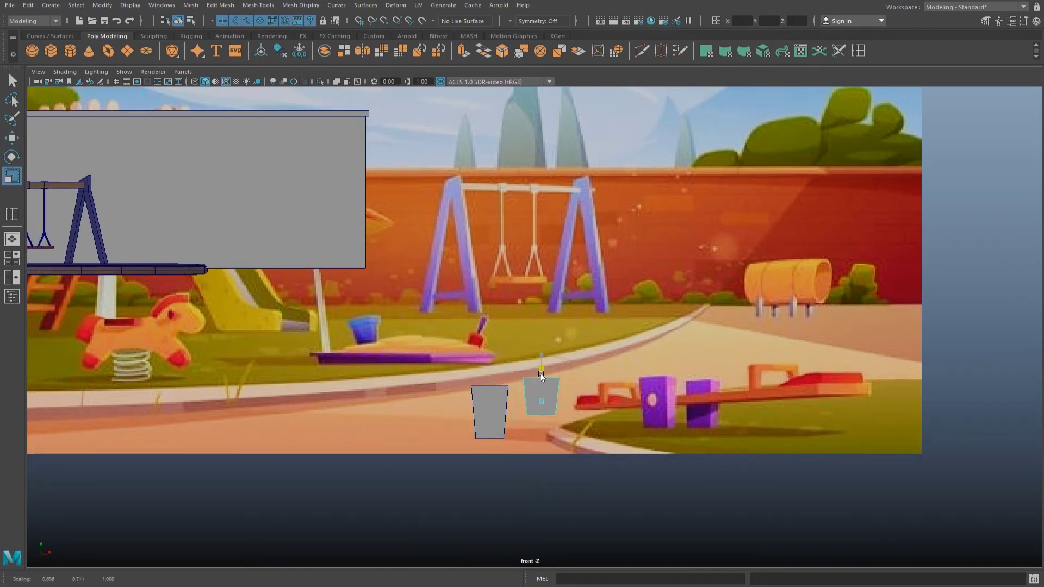
{"action": "scroll", "coordinate": [592, 462], "scroll_direction": "up", "scroll_amount": 1}
{"action": "left_click", "coordinate": [552, 408]}
{"action": "left_click", "coordinate": [523, 407]}
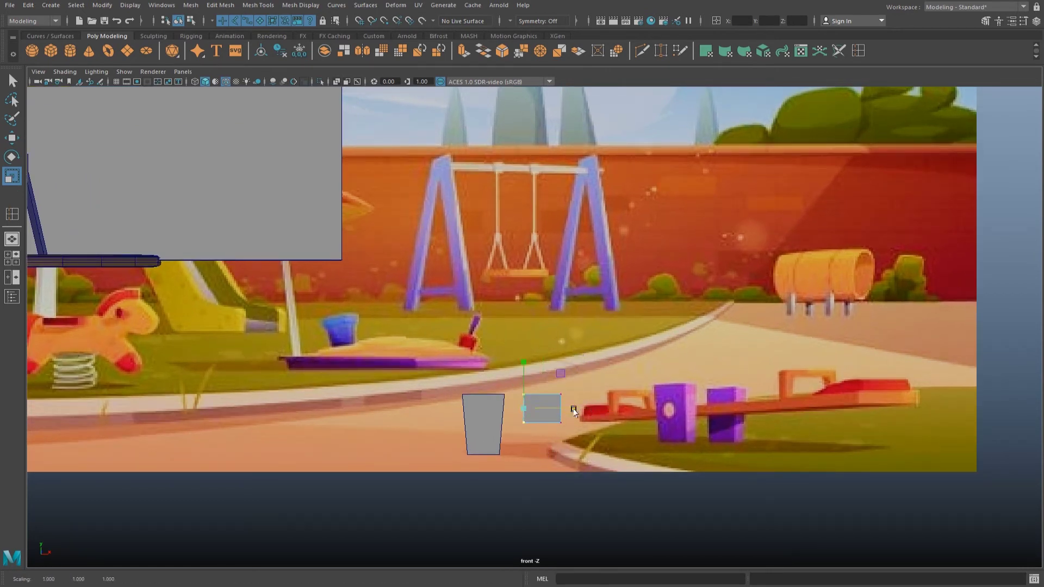
{"action": "left_click_drag", "start_coordinate": [541, 363], "coordinate": [539, 401]}
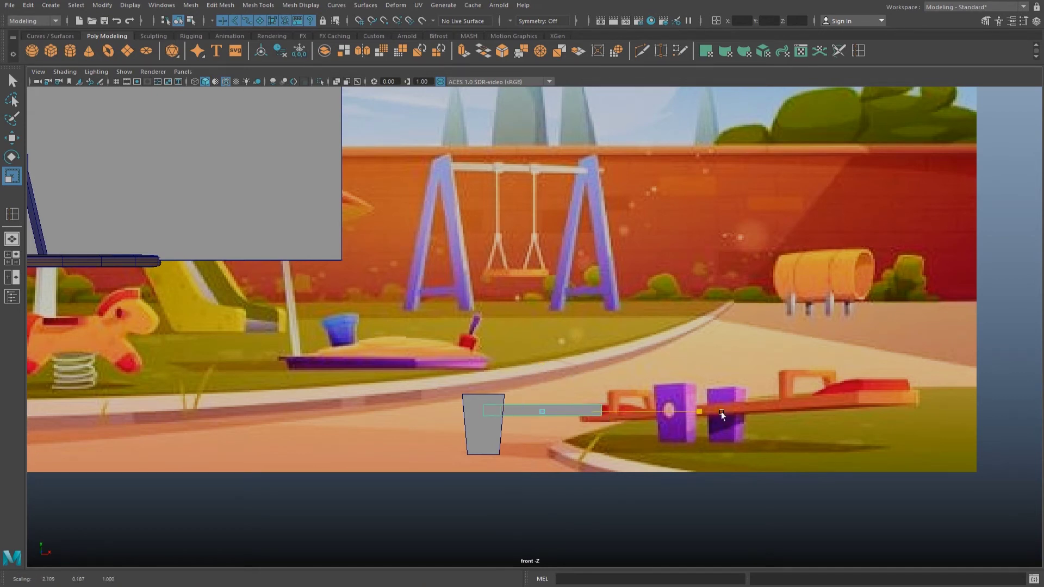
{"action": "mouse_move", "coordinate": [541, 363]}
{"action": "left_mouse_down"}
{"action": "mouse_move", "coordinate": [522, 379]}
{"action": "mouse_move", "coordinate": [539, 411]}
{"action": "left_mouse_up"}
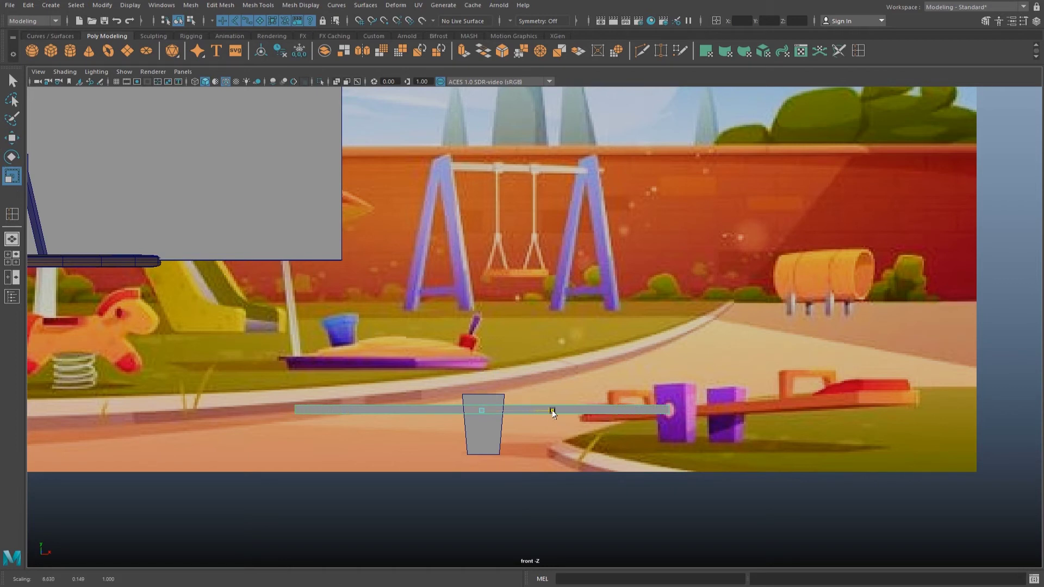
Duplicate the plank, shorten it at the right end and taper it into a small wedge.
{"action": "key", "text": "ctrl+d"}
{"action": "key", "text": "w"}
{"action": "mouse_move", "coordinate": [525, 410]}
{"action": "left_mouse_down"}
{"action": "mouse_move", "coordinate": [636, 412]}
{"action": "mouse_move", "coordinate": [599, 413]}
{"action": "mouse_move", "coordinate": [665, 371]}
{"action": "left_mouse_up"}
{"action": "key", "text": "r"}
{"action": "key", "text": "w"}
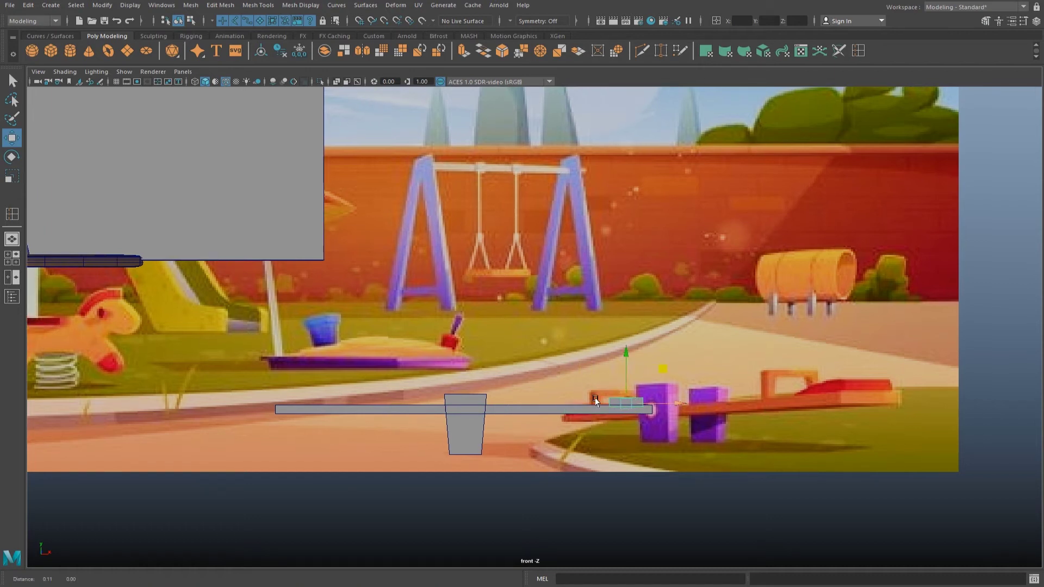
{"action": "scroll", "coordinate": [676, 374], "scroll_direction": "up", "scroll_amount": 3}
{"action": "right_click_drag", "start_coordinate": [571, 321], "coordinate": [594, 434]}
{"action": "key", "text": "r"}
{"action": "left_click_drag", "start_coordinate": [563, 380], "coordinate": [619, 421]}
{"action": "key", "text": "w"}
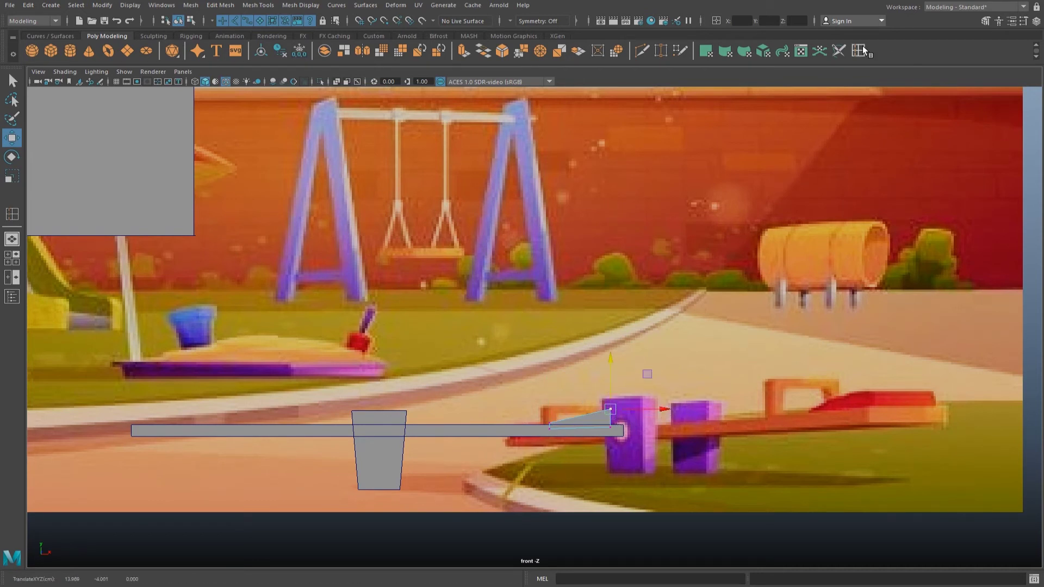
Insert two edge loops across the seat wedge.
{"action": "key", "text": "y"}
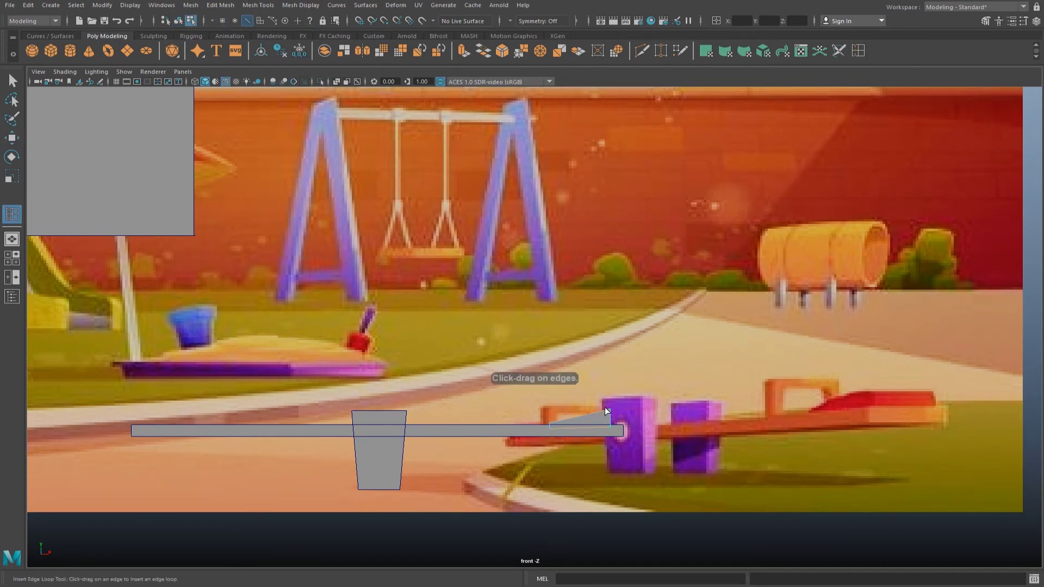
{"action": "left_click_drag", "start_coordinate": [548, 418], "coordinate": [607, 415]}
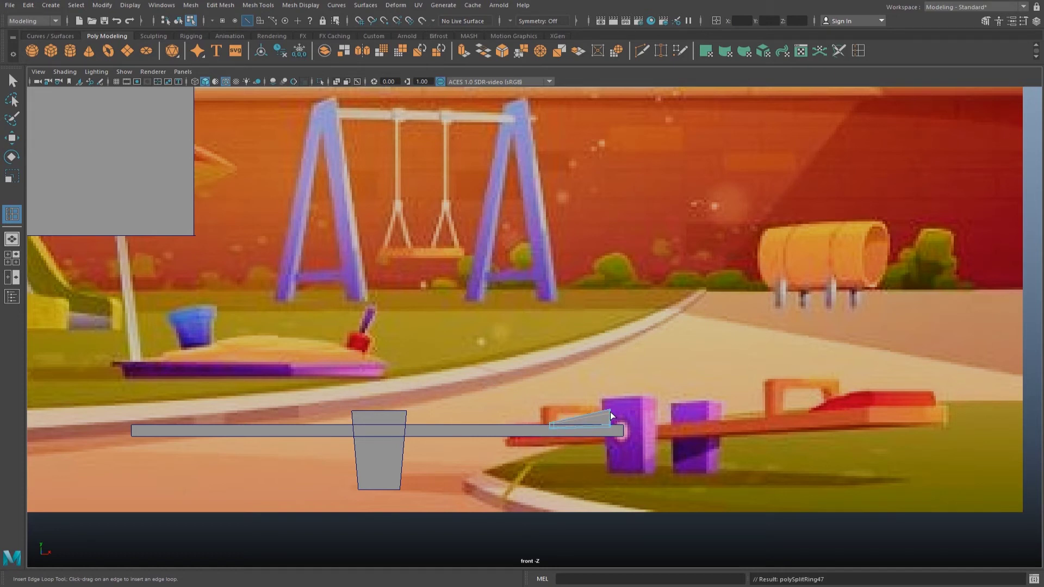
{"action": "key", "text": "w"}
{"action": "key", "text": "space"}
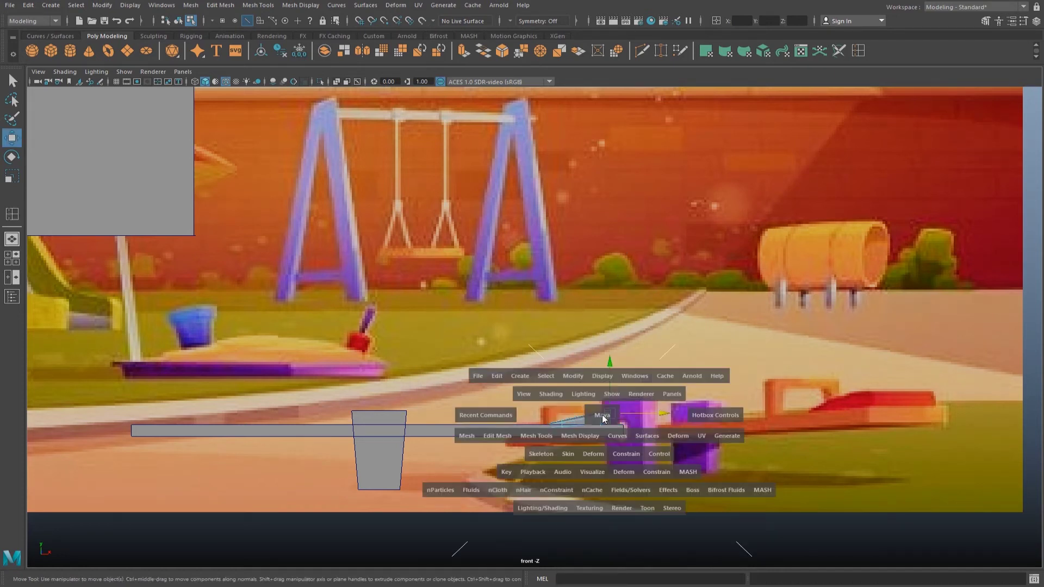
{"action": "key", "text": "space"}
{"action": "key", "text": "f"}
{"action": "left_click_drag", "start_coordinate": [722, 356], "coordinate": [650, 368], "text": "alt"}
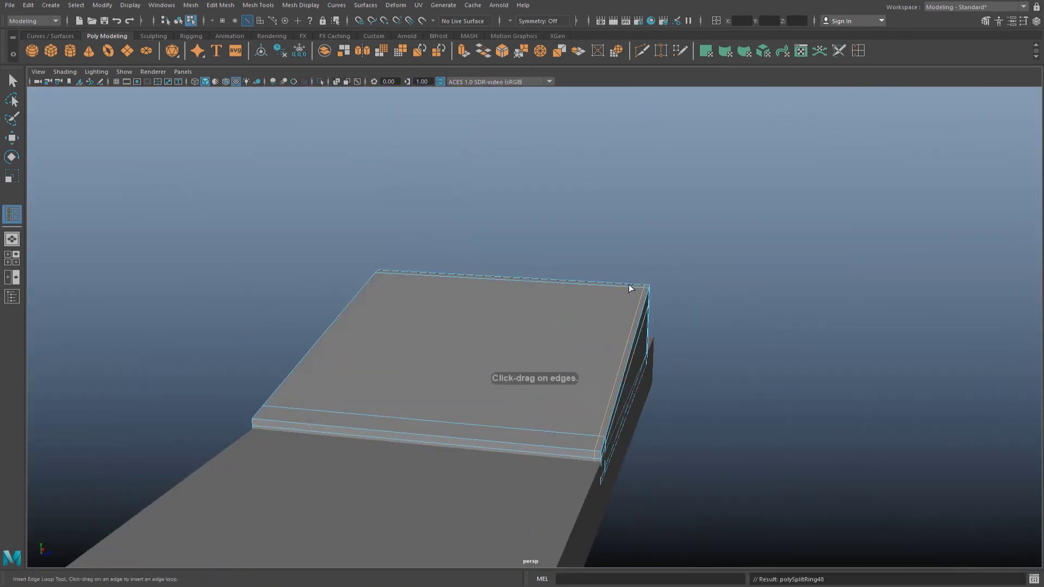
{"action": "left_click", "coordinate": [386, 279]}
{"action": "key", "text": "w"}
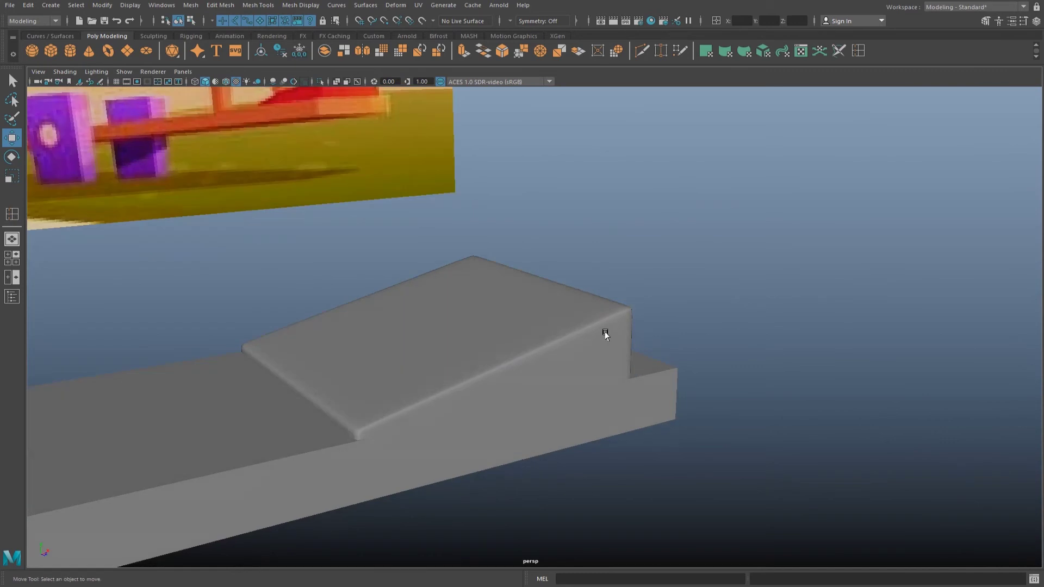
{"action": "key", "text": "1"}
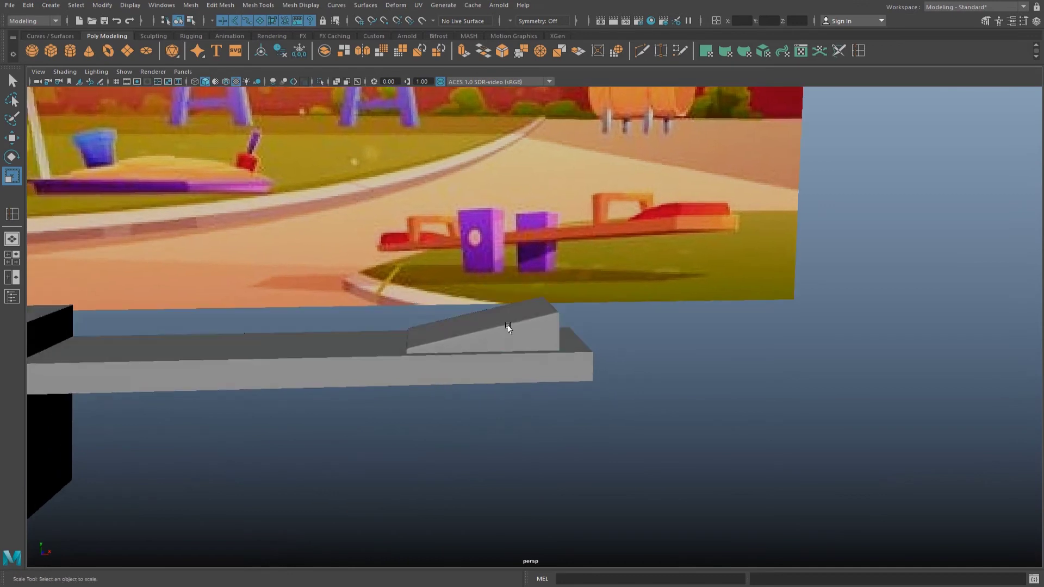
Shift the wedge's tall back edge up and inward, checking the smoothed preview.
{"action": "left_click", "coordinate": [507, 326]}
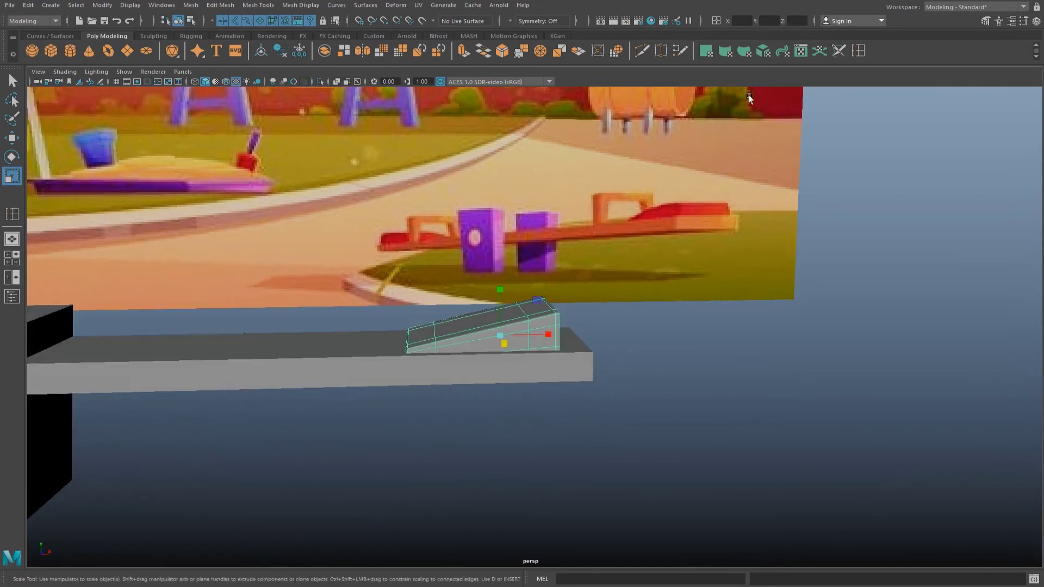
{"action": "right_click", "coordinate": [544, 313]}
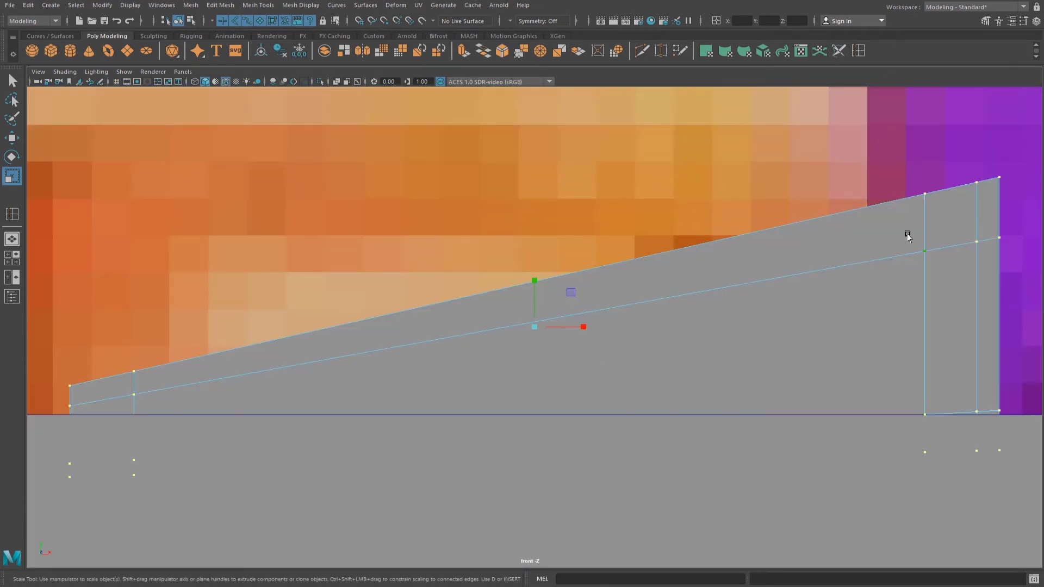
{"action": "left_click", "coordinate": [924, 222]}
{"action": "key", "text": "w"}
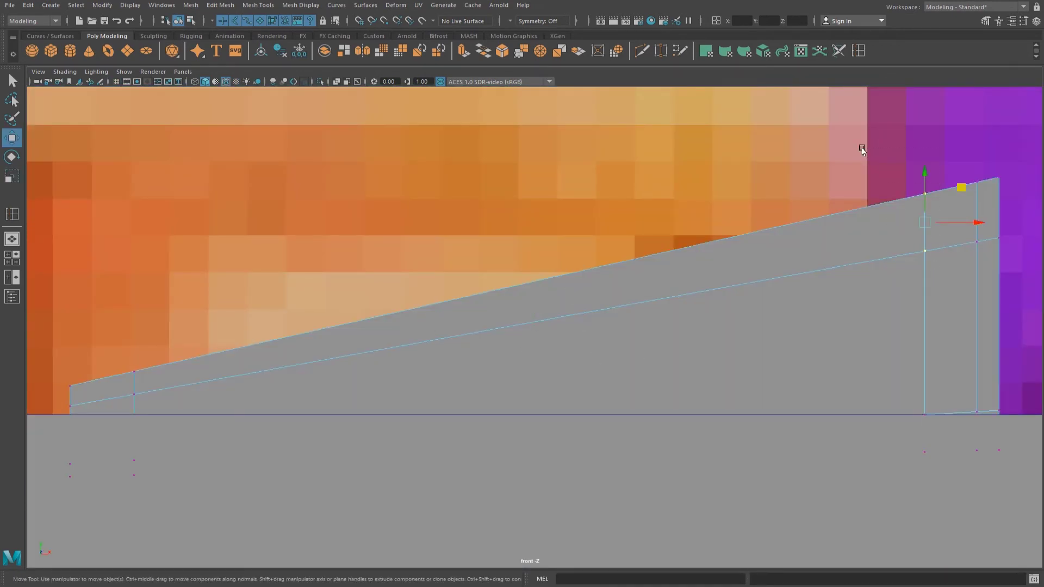
{"action": "left_click_drag", "start_coordinate": [961, 187], "coordinate": [950, 172]}
{"action": "left_click", "coordinate": [982, 254]}
{"action": "key", "text": "ctrl+z"}
{"action": "key", "text": "3"}
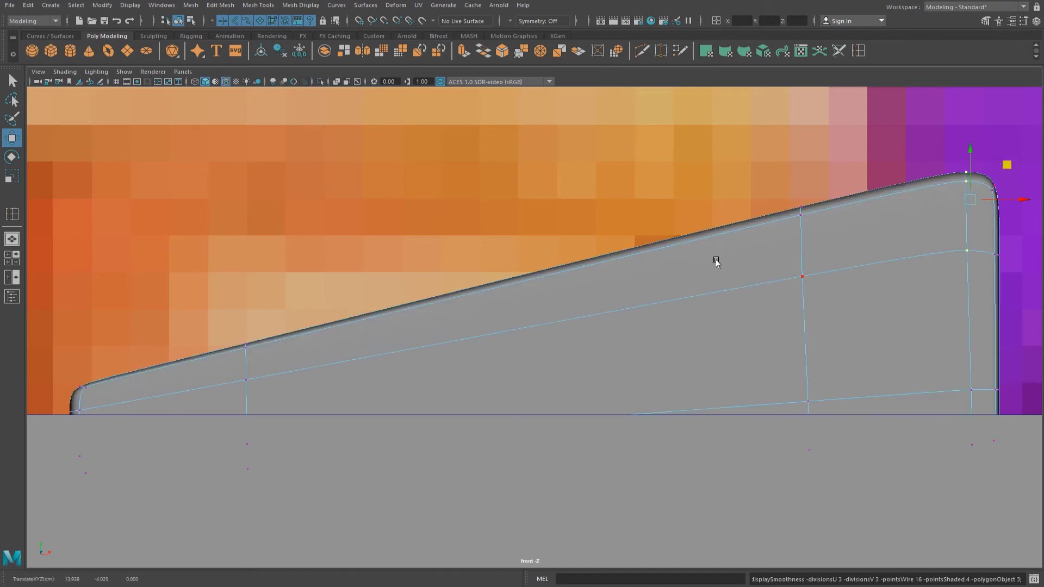
{"action": "key", "text": "1"}
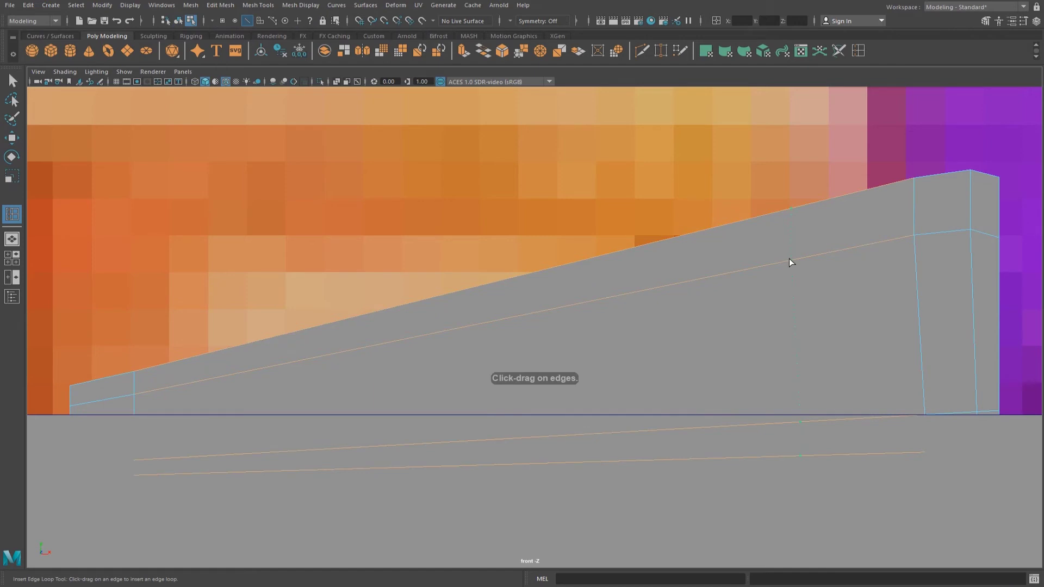
Add another edge loop to the wedge, preview it smoothed, and save the scene.
{"action": "right_click_drag", "start_coordinate": [826, 242], "coordinate": [791, 244]}
{"action": "left_click_drag", "start_coordinate": [815, 281], "coordinate": [731, 161]}
{"action": "key", "text": "3"}
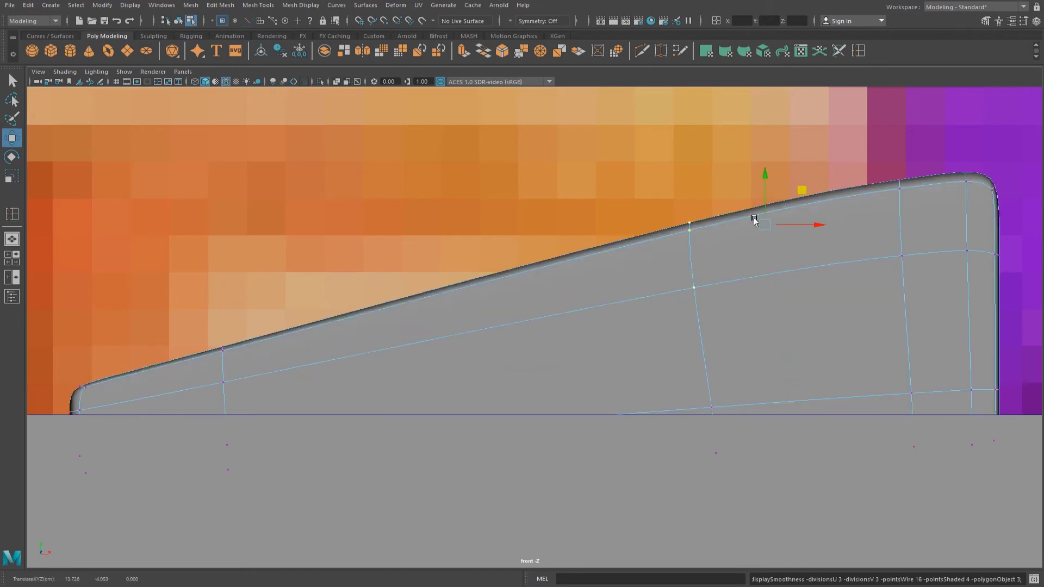
{"action": "key", "text": "space"}
{"action": "key", "text": "space"}
{"action": "mouse_move", "coordinate": [785, 212]}
{"action": "left_mouse_down", "text": "alt"}
{"action": "mouse_move", "coordinate": [449, 275]}
{"action": "mouse_move", "coordinate": [706, 230]}
{"action": "mouse_move", "coordinate": [636, 259]}
{"action": "left_mouse_up", "text": "alt"}
{"action": "key", "text": "q"}
{"action": "key", "text": "ctrl+s"}
Scale the support post under the plank into a narrow upright slab.
{"action": "left_click", "coordinate": [524, 348]}
{"action": "key", "text": "r"}
{"action": "mouse_move", "coordinate": [599, 303]}
{"action": "left_mouse_down", "text": "alt"}
{"action": "mouse_move", "coordinate": [548, 368]}
{"action": "mouse_move", "coordinate": [419, 367]}
{"action": "left_mouse_up", "text": "alt"}
{"action": "key", "text": "w"}
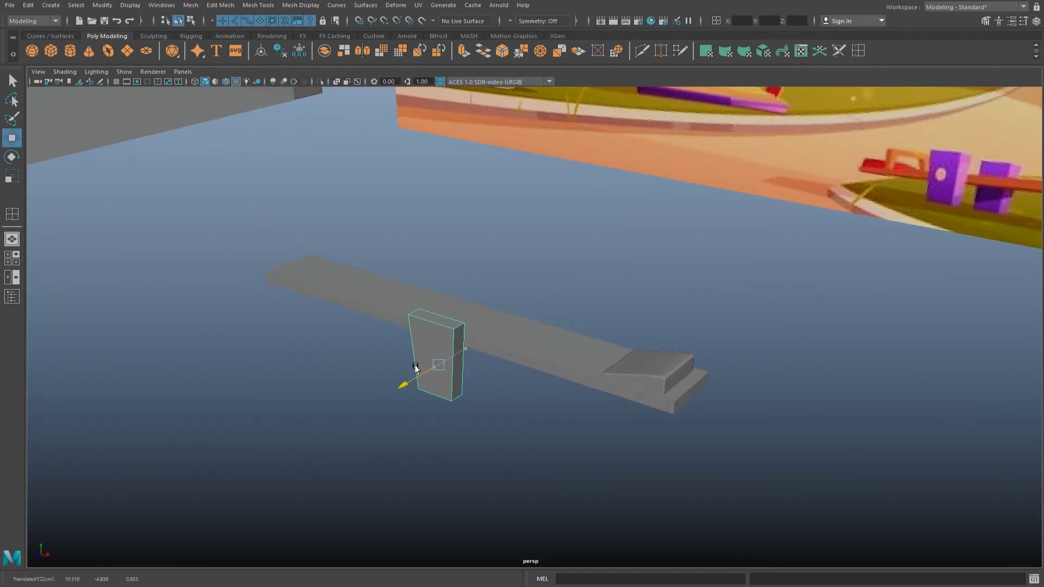
Duplicate the support post and slide the copy behind the plank.
{"action": "key", "text": "ctrl+d"}
{"action": "left_click_drag", "start_coordinate": [412, 383], "coordinate": [484, 358]}
{"action": "mouse_move", "coordinate": [614, 307]}
{"action": "left_mouse_down", "text": "alt"}
{"action": "mouse_move", "coordinate": [663, 323]}
{"action": "mouse_move", "coordinate": [665, 297]}
{"action": "left_mouse_up", "text": "alt"}
{"action": "middle_click_drag", "start_coordinate": [693, 278], "coordinate": [561, 273], "text": "alt"}
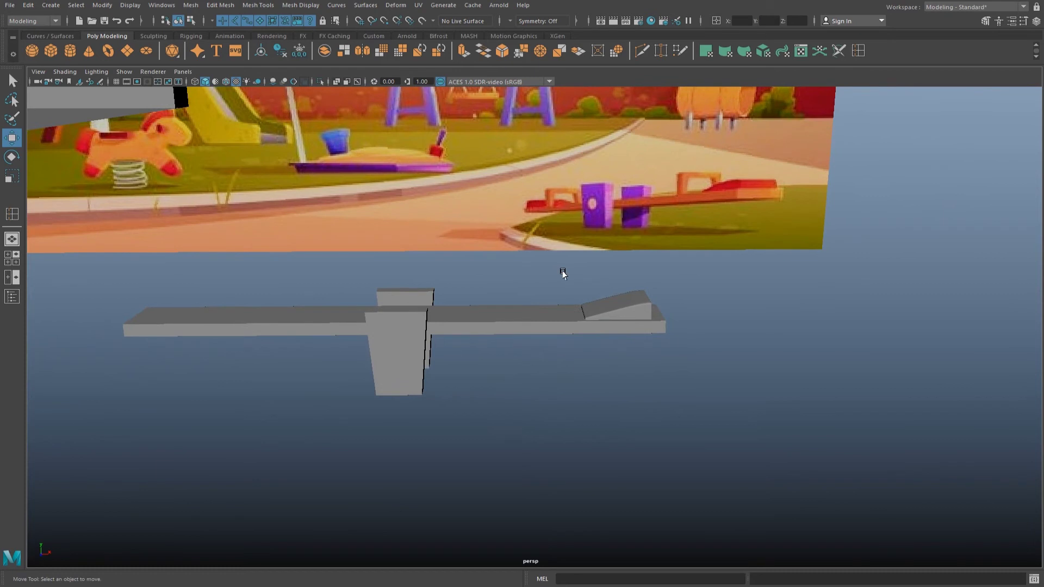
{"action": "right_click_drag", "start_coordinate": [561, 272], "coordinate": [585, 271], "text": "alt"}
Add a lengthwise edge loop along the seesaw plank.
{"action": "left_click", "coordinate": [541, 321]}
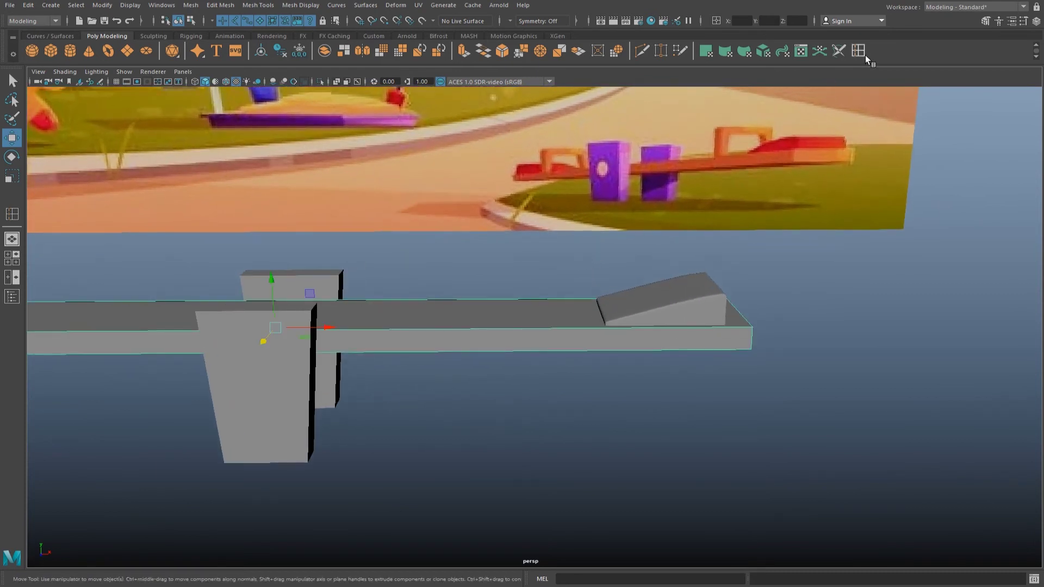
{"action": "left_click", "coordinate": [865, 56]}
{"action": "left_click_drag", "start_coordinate": [625, 326], "coordinate": [705, 416], "text": "alt"}
{"action": "left_click", "coordinate": [687, 443]}
{"action": "key", "text": "w"}
{"action": "left_click_drag", "start_coordinate": [694, 386], "coordinate": [545, 357], "text": "alt"}
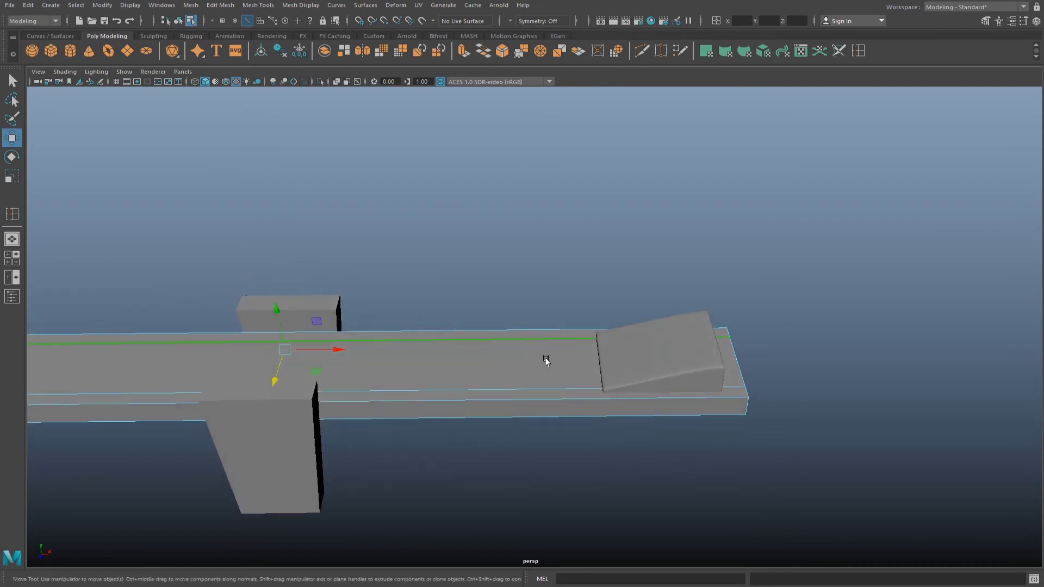
{"action": "key", "text": "y"}
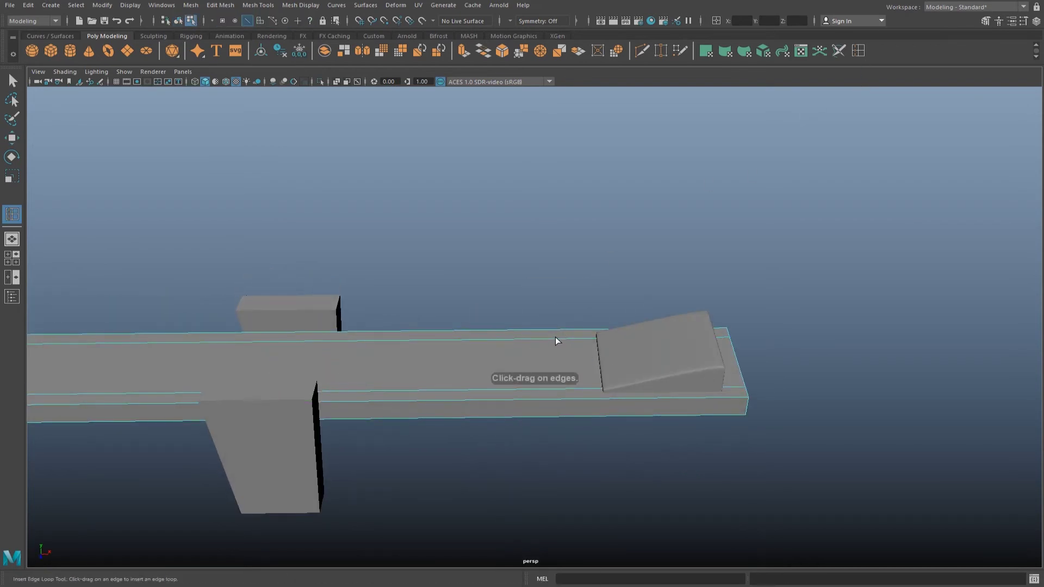
{"action": "key", "text": "w"}
{"action": "right_click_drag", "start_coordinate": [572, 342], "coordinate": [619, 313]}
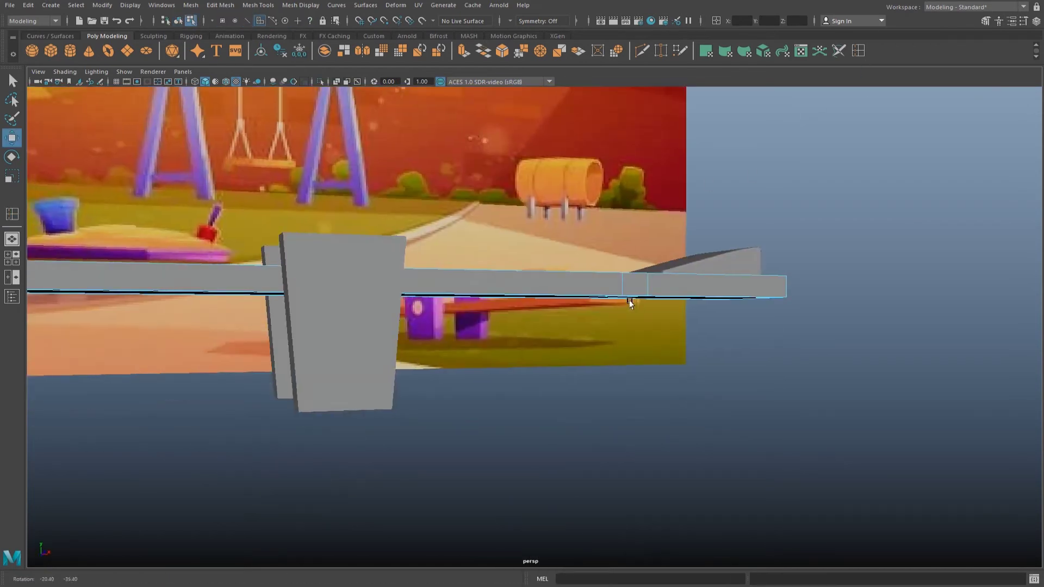
{"action": "mouse_move", "coordinate": [620, 313]}
{"action": "left_mouse_down", "text": "alt"}
{"action": "mouse_move", "coordinate": [512, 314]}
{"action": "mouse_move", "coordinate": [605, 321]}
{"action": "mouse_move", "coordinate": [582, 324]}
{"action": "left_mouse_up", "text": "alt"}
{"action": "middle_click_drag", "start_coordinate": [433, 324], "coordinate": [646, 314], "text": "alt"}
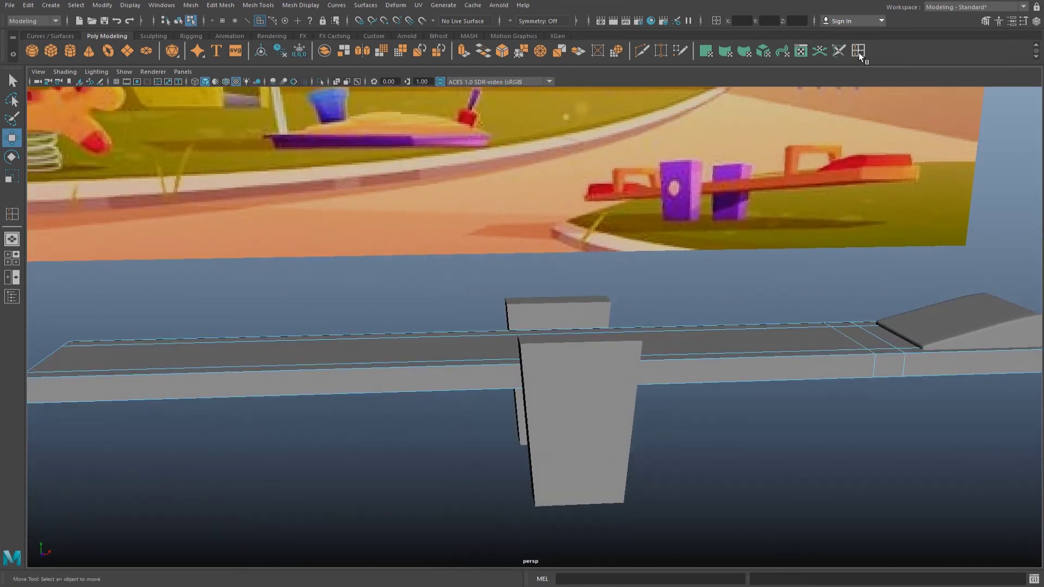
Place a seat wedge copy at the plank's left end, rotated 180 degrees in Y.
{"action": "key", "text": "w"}
{"action": "left_click", "coordinate": [680, 340]}
{"action": "left_click", "coordinate": [955, 321]}
{"action": "right_click_drag", "start_coordinate": [955, 321], "coordinate": [864, 331], "text": "alt"}
{"action": "mouse_move", "coordinate": [864, 330]}
{"action": "left_mouse_down", "text": "shift"}
{"action": "mouse_move", "coordinate": [506, 304]}
{"action": "mouse_move", "coordinate": [477, 266]}
{"action": "left_mouse_up", "text": "shift"}
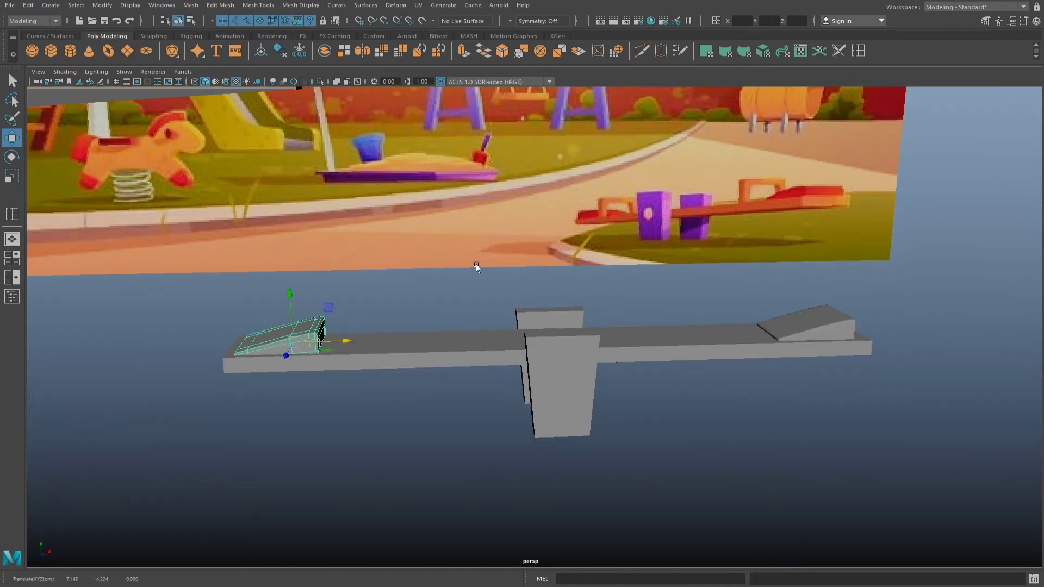
{"action": "left_click", "coordinate": [1036, 23]}
{"action": "type", "text": "180"}
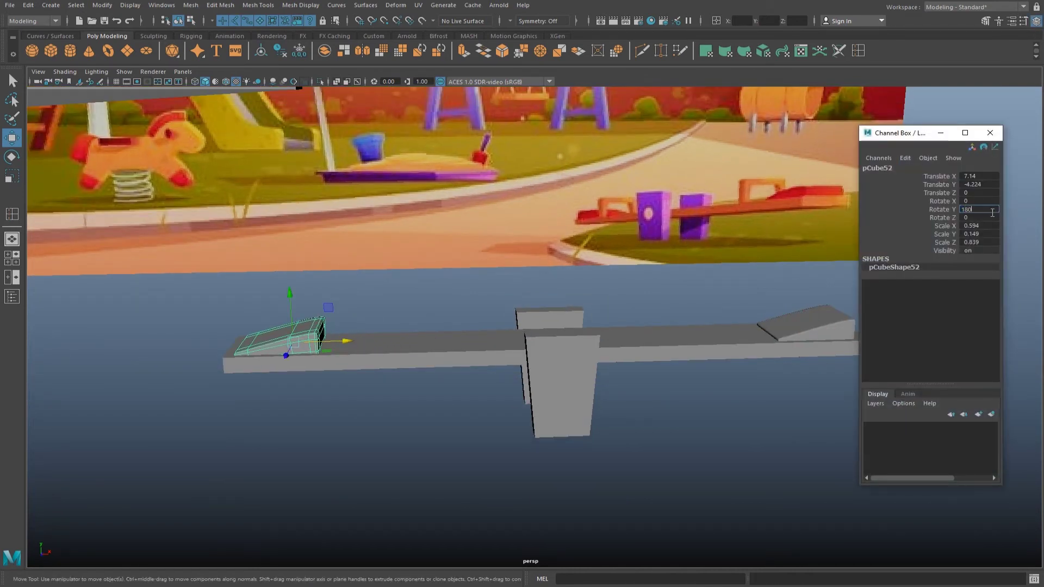
{"action": "key", "text": "Return"}
{"action": "left_click", "coordinate": [989, 132]}
{"action": "left_click_drag", "start_coordinate": [235, 342], "coordinate": [219, 344]}
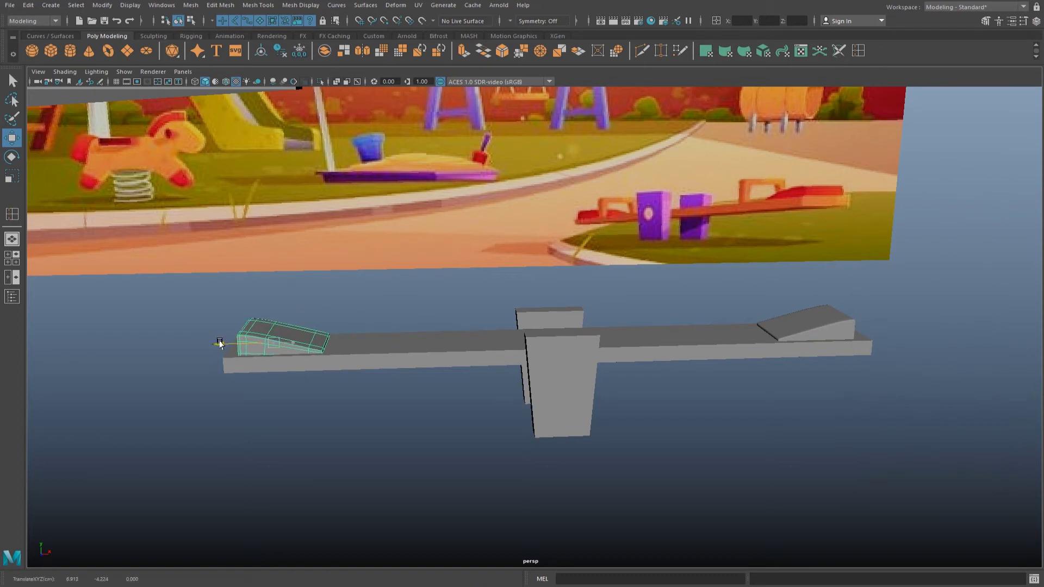
{"action": "left_click", "coordinate": [396, 405]}
{"action": "mouse_move", "coordinate": [396, 406]}
{"action": "left_mouse_down", "text": "alt"}
{"action": "mouse_move", "coordinate": [643, 356]}
{"action": "mouse_move", "coordinate": [614, 362]}
{"action": "left_mouse_up", "text": "alt"}
{"action": "left_click", "coordinate": [596, 366]}
Add edge loops near both plank ends and select a small face beside each seat.
{"action": "right_click_drag", "start_coordinate": [489, 246], "coordinate": [352, 384], "text": "shift"}
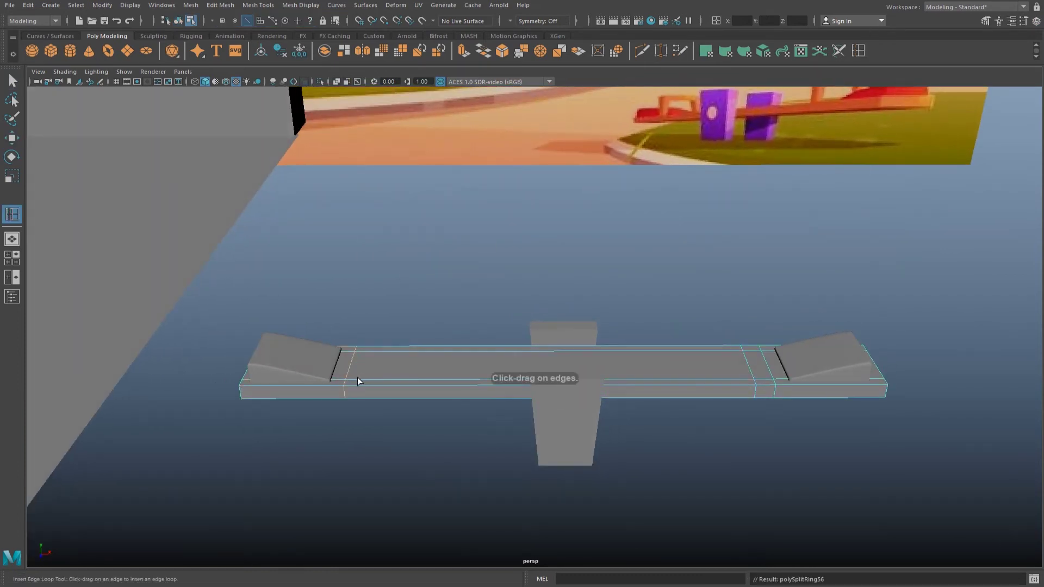
{"action": "left_click", "coordinate": [361, 381]}
{"action": "right_click_drag", "start_coordinate": [391, 326], "coordinate": [403, 348]}
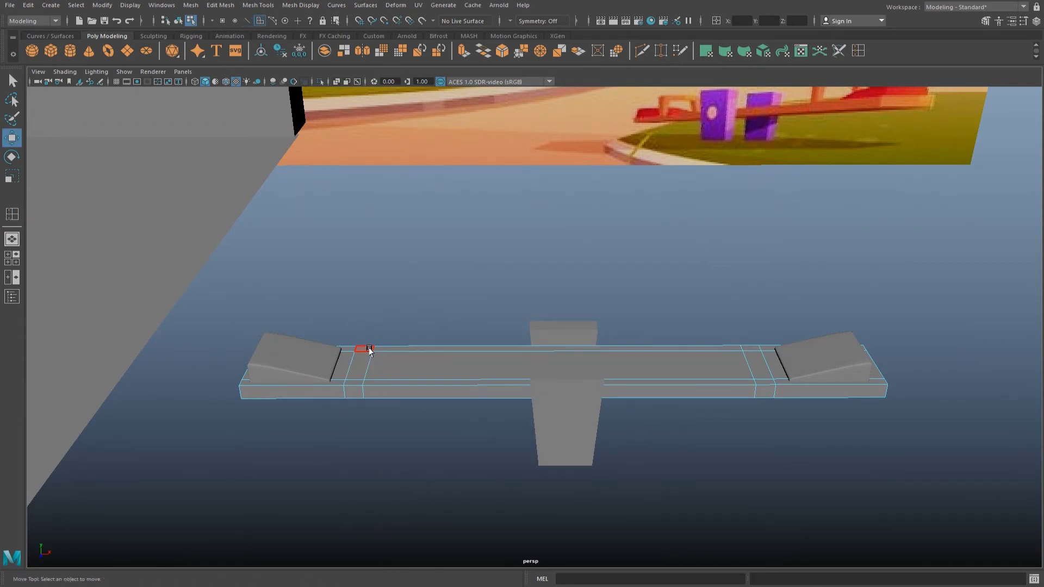
{"action": "left_click", "coordinate": [360, 382], "text": "shift"}
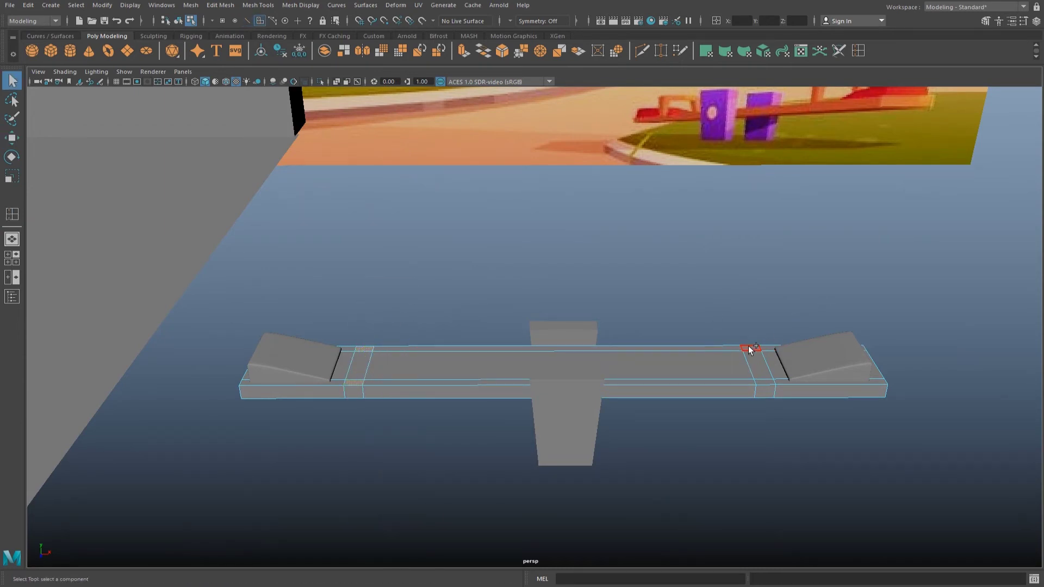
{"action": "left_click", "coordinate": [766, 384], "text": "shift"}
Extrude the two faces upward three times into small handle posts.
{"action": "key", "text": "ctrl+e"}
{"action": "middle_click_drag", "start_coordinate": [761, 354], "coordinate": [692, 359], "text": "alt"}
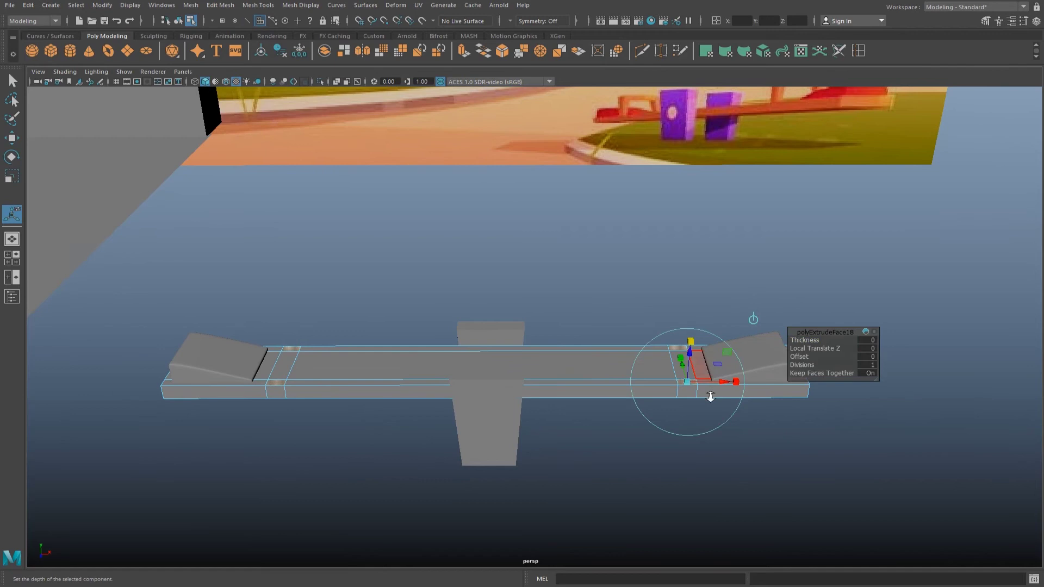
{"action": "scroll", "coordinate": [708, 382], "scroll_direction": "up", "scroll_amount": 3}
{"action": "scroll", "coordinate": [778, 399], "scroll_direction": "down", "scroll_amount": 2}
{"action": "key", "text": "ctrl+e"}
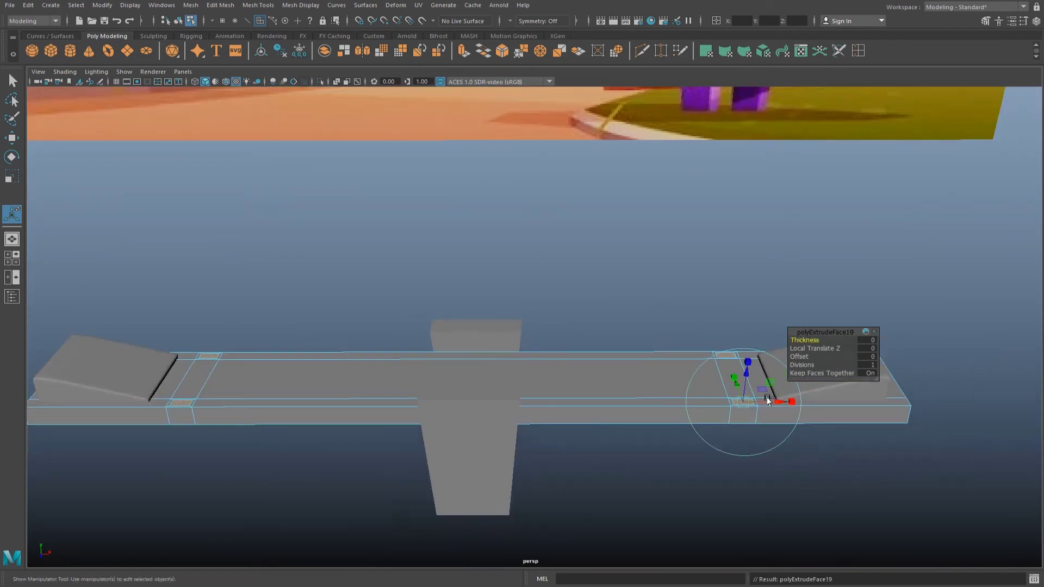
{"action": "mouse_move", "coordinate": [748, 376]}
{"action": "left_mouse_down"}
{"action": "mouse_move", "coordinate": [751, 361]}
{"action": "mouse_move", "coordinate": [703, 301]}
{"action": "left_mouse_up"}
{"action": "scroll", "coordinate": [752, 348], "scroll_direction": "down", "scroll_amount": 2}
{"action": "key", "text": "ctrl+e"}
{"action": "scroll", "coordinate": [694, 304], "scroll_direction": "up", "scroll_amount": 1}
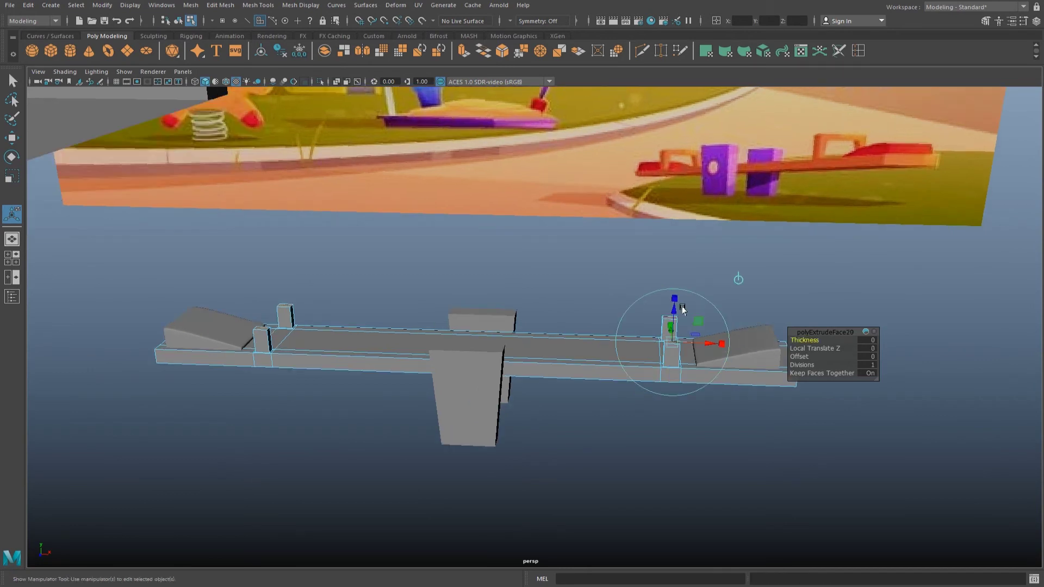
Bridge each pair of handle posts into an arched handlebar with Edit Mesh > Bridge.
{"action": "mouse_move", "coordinate": [674, 307]}
{"action": "left_mouse_down", "text": "alt"}
{"action": "mouse_move", "coordinate": [516, 292]}
{"action": "mouse_move", "coordinate": [456, 333]}
{"action": "left_mouse_up", "text": "alt"}
{"action": "left_click", "coordinate": [456, 333]}
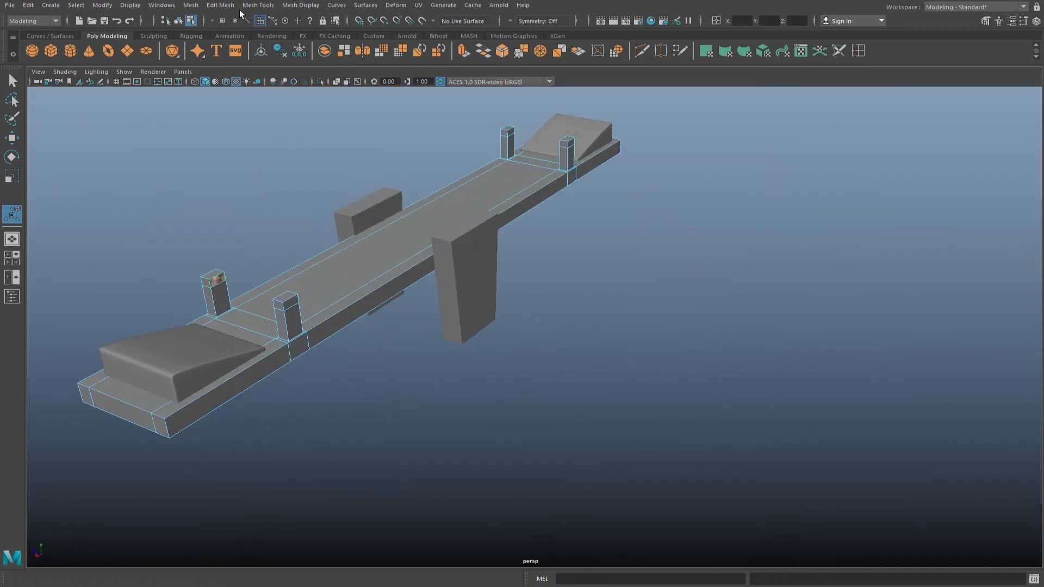
{"action": "left_click", "coordinate": [218, 5]}
{"action": "left_click", "coordinate": [245, 51]}
{"action": "mouse_move", "coordinate": [435, 245]}
{"action": "left_mouse_down", "text": "alt"}
{"action": "mouse_move", "coordinate": [512, 264]}
{"action": "mouse_move", "coordinate": [293, 308]}
{"action": "left_mouse_up", "text": "alt"}
{"action": "scroll", "coordinate": [288, 282], "scroll_direction": "up", "scroll_amount": 5}
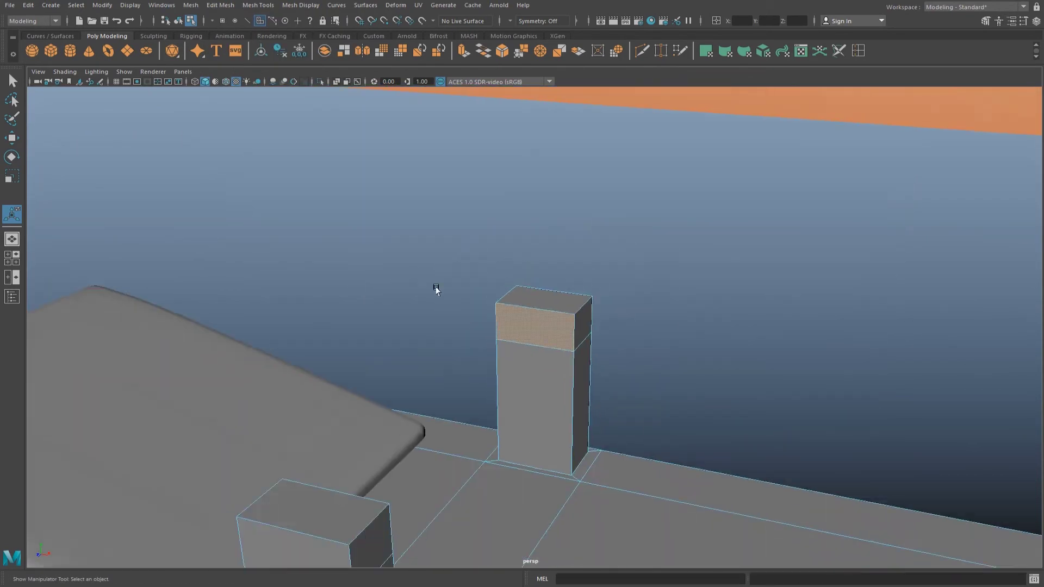
{"action": "left_click_drag", "start_coordinate": [435, 289], "coordinate": [392, 252], "text": "alt"}
{"action": "key", "text": "g"}
{"action": "scroll", "coordinate": [482, 242], "scroll_direction": "down", "scroll_amount": 5}
{"action": "mouse_move", "coordinate": [482, 243]}
{"action": "left_mouse_down", "text": "alt"}
{"action": "mouse_move", "coordinate": [634, 256]}
{"action": "mouse_move", "coordinate": [601, 305]}
{"action": "mouse_move", "coordinate": [440, 304]}
{"action": "left_mouse_up", "text": "alt"}
{"action": "right_click_drag", "start_coordinate": [626, 358], "coordinate": [653, 429]}
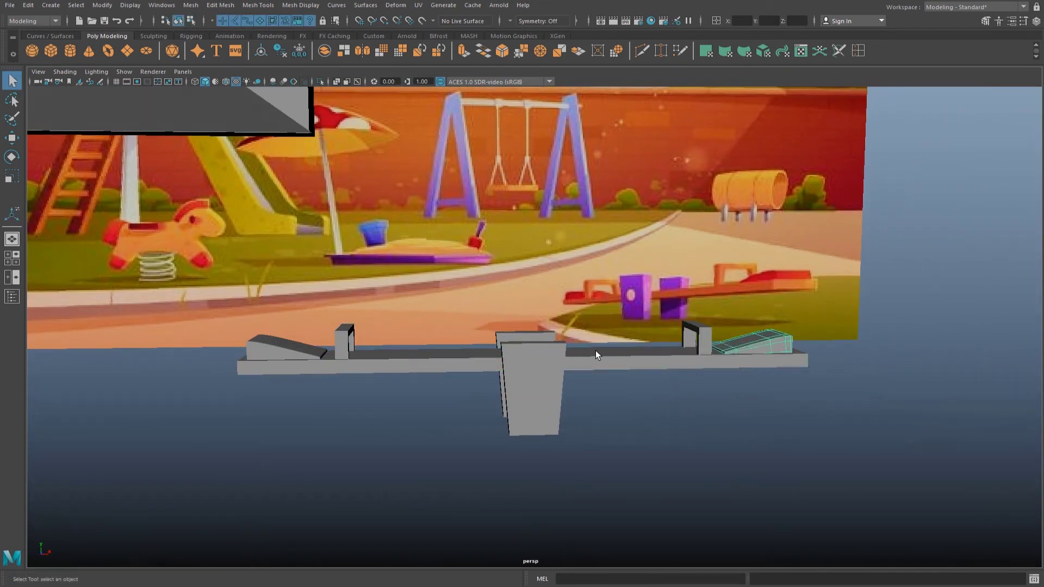
Assign the Pa material to both seats and the Horse material to the board.
{"action": "right_click", "coordinate": [265, 343]}
{"action": "mouse_move", "coordinate": [265, 585]}
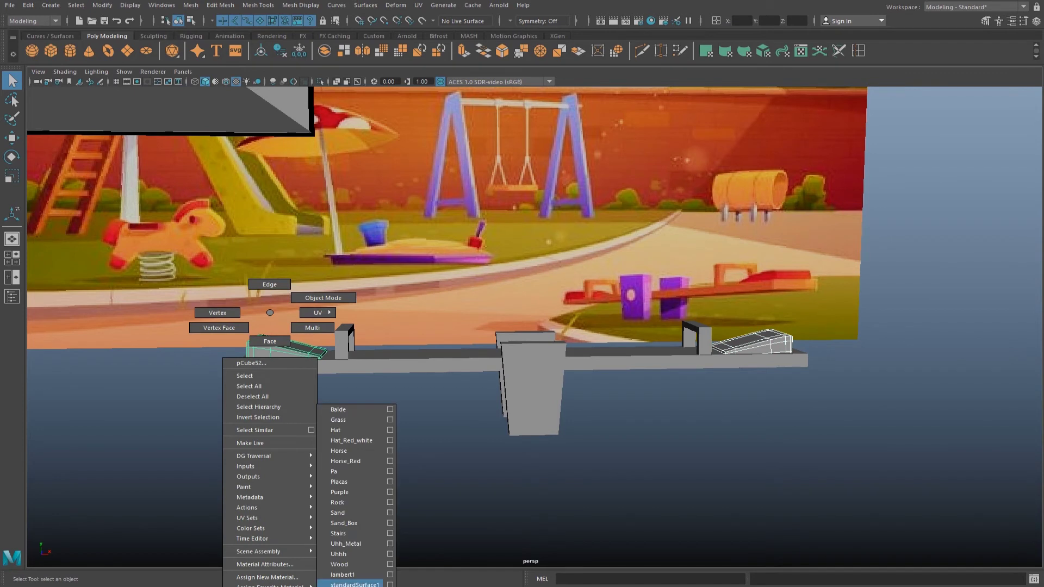
{"action": "left_click", "coordinate": [373, 471]}
{"action": "left_click", "coordinate": [413, 362]}
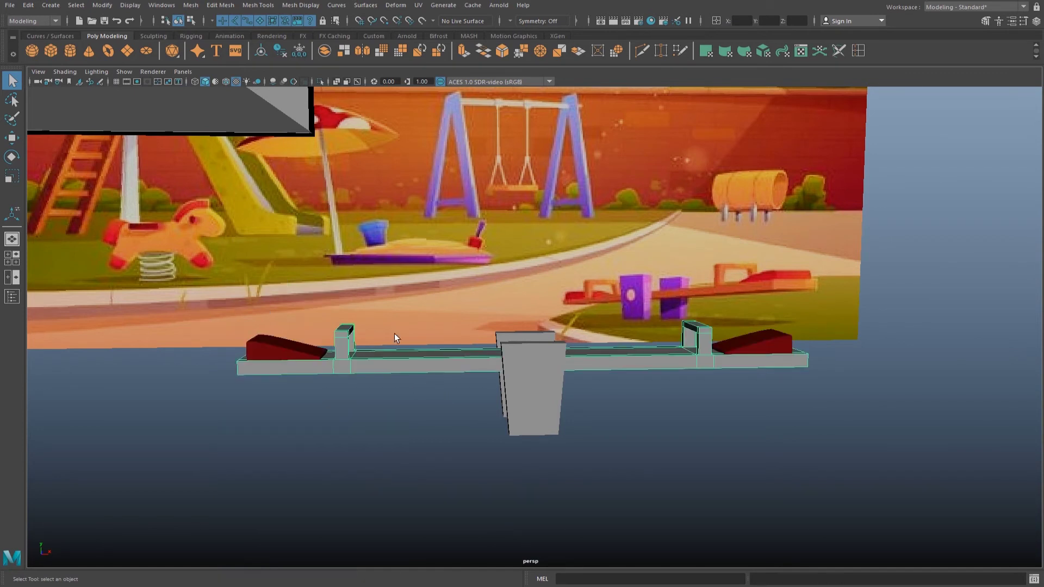
{"action": "right_click", "coordinate": [419, 312]}
{"action": "left_click", "coordinate": [490, 451]}
Give the support post the Sand_Box material and pull back to view the playground.
{"action": "left_click", "coordinate": [532, 416]}
{"action": "left_click_drag", "start_coordinate": [532, 415], "coordinate": [501, 399], "text": "alt"}
{"action": "right_click", "coordinate": [548, 312]}
{"action": "mouse_move", "coordinate": [547, 585]}
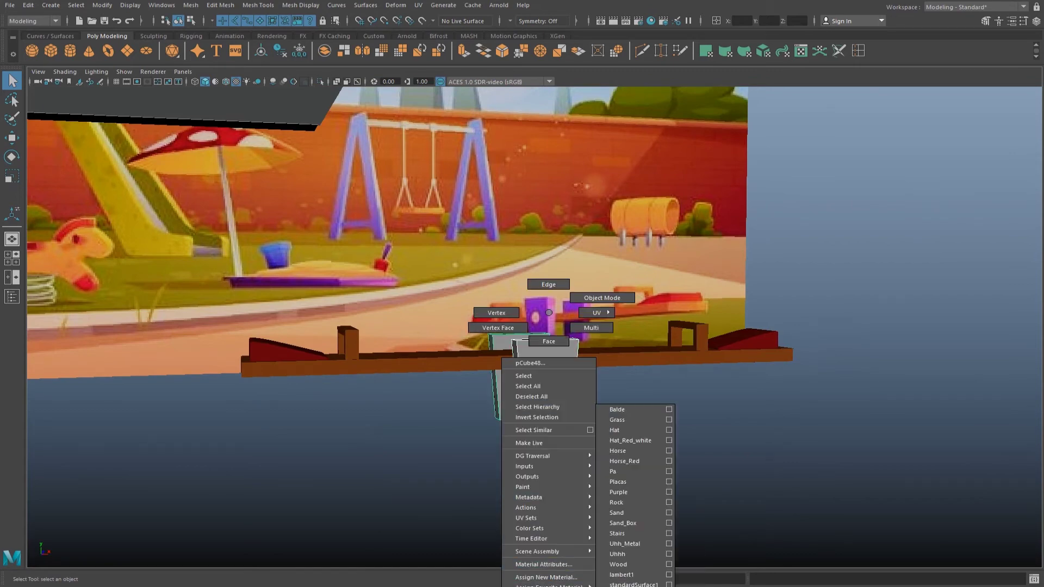
{"action": "left_click", "coordinate": [637, 526]}
{"action": "mouse_move", "coordinate": [641, 449]}
{"action": "left_mouse_down", "text": "alt"}
{"action": "mouse_move", "coordinate": [596, 426]}
{"action": "mouse_move", "coordinate": [570, 430]}
{"action": "left_mouse_up", "text": "alt"}
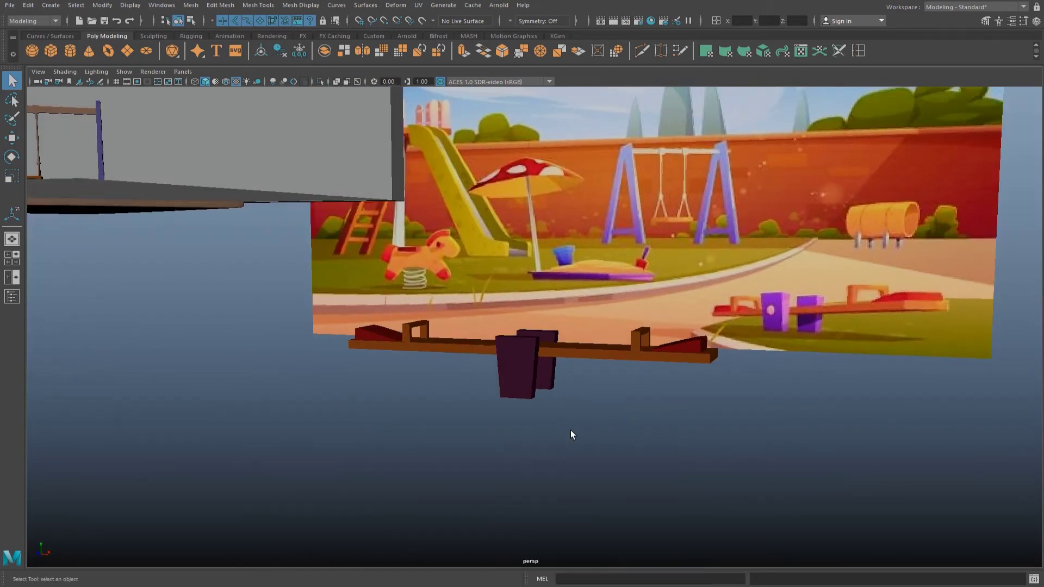
{"action": "mouse_move", "coordinate": [594, 410]}
{"action": "right_mouse_down", "text": "alt"}
{"action": "mouse_move", "coordinate": [506, 396]}
{"action": "mouse_move", "coordinate": [443, 361]}
{"action": "right_mouse_up", "text": "alt"}
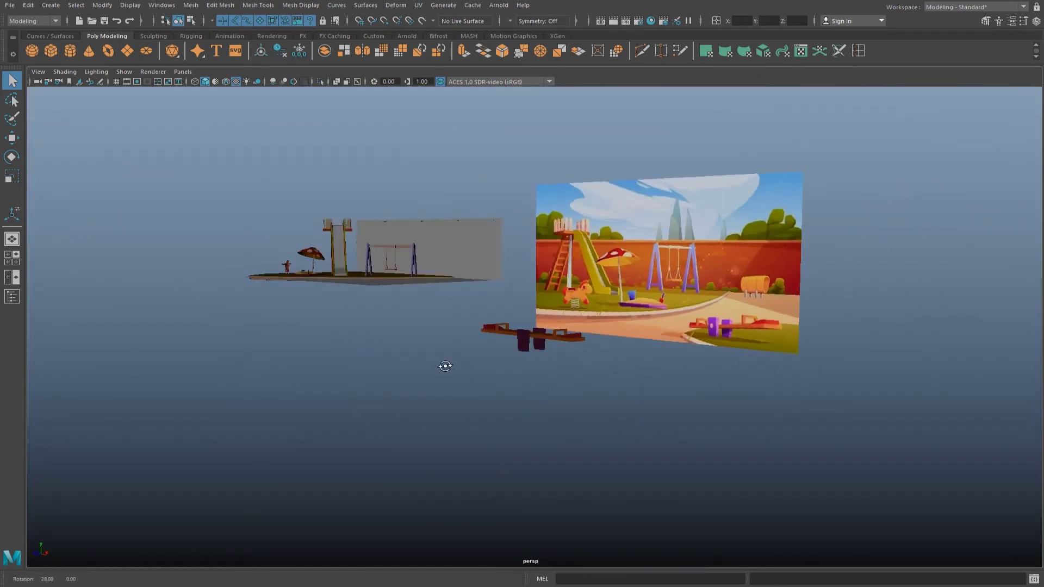
Create a polygon cylinder and move it to the seesaw's centre.
{"action": "left_click_drag", "start_coordinate": [443, 362], "coordinate": [485, 375], "text": "alt"}
{"action": "left_click", "coordinate": [69, 51]}
{"action": "key", "text": "w"}
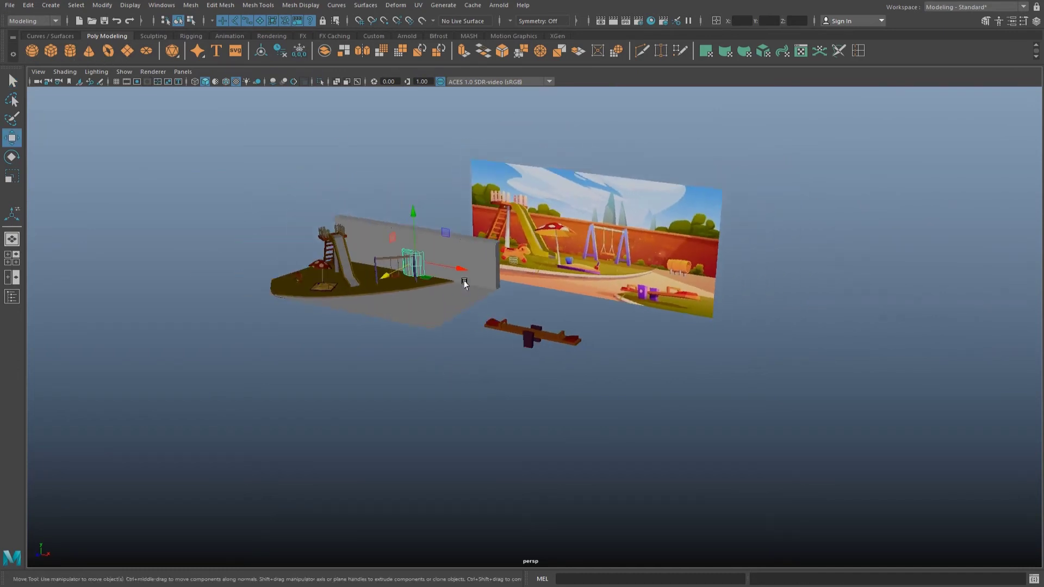
{"action": "left_click_drag", "start_coordinate": [410, 248], "coordinate": [535, 331]}
{"action": "key", "text": "f"}
{"action": "scroll", "coordinate": [577, 303], "scroll_direction": "down", "scroll_amount": 5}
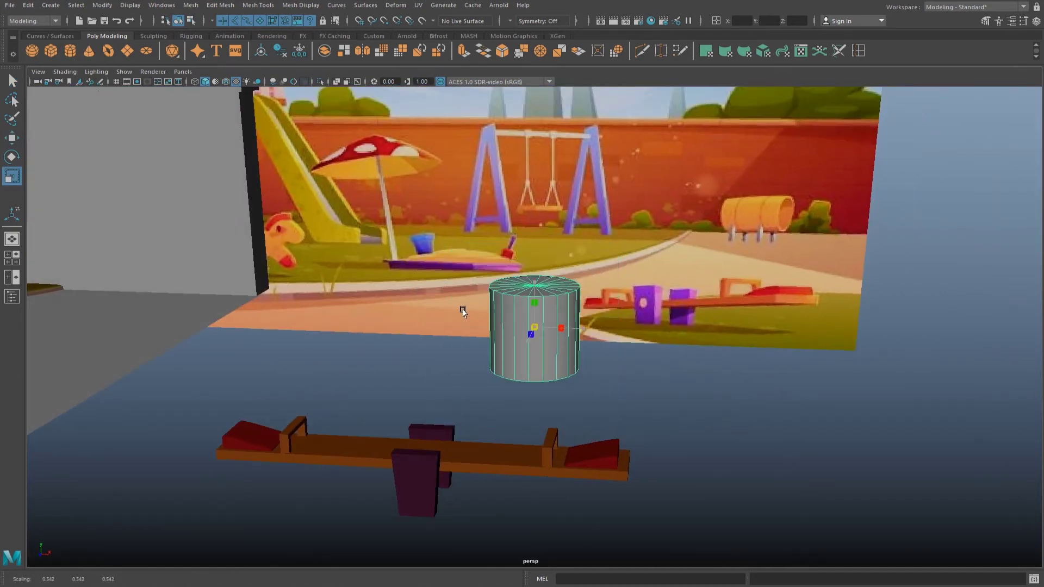
{"action": "key", "text": "space"}
{"action": "key", "text": "space"}
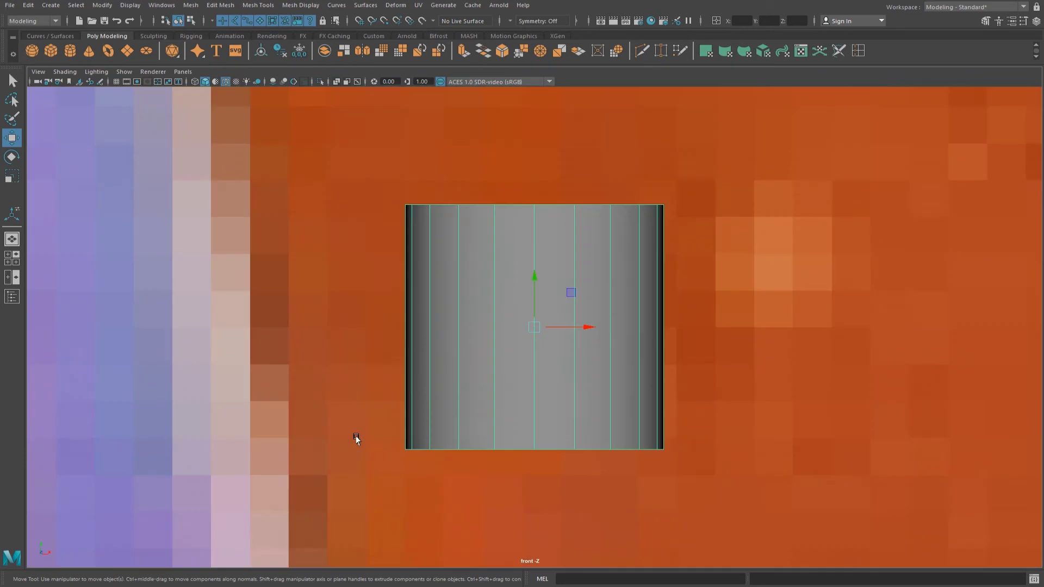
{"action": "scroll", "coordinate": [402, 418], "scroll_direction": "down", "scroll_amount": 8}
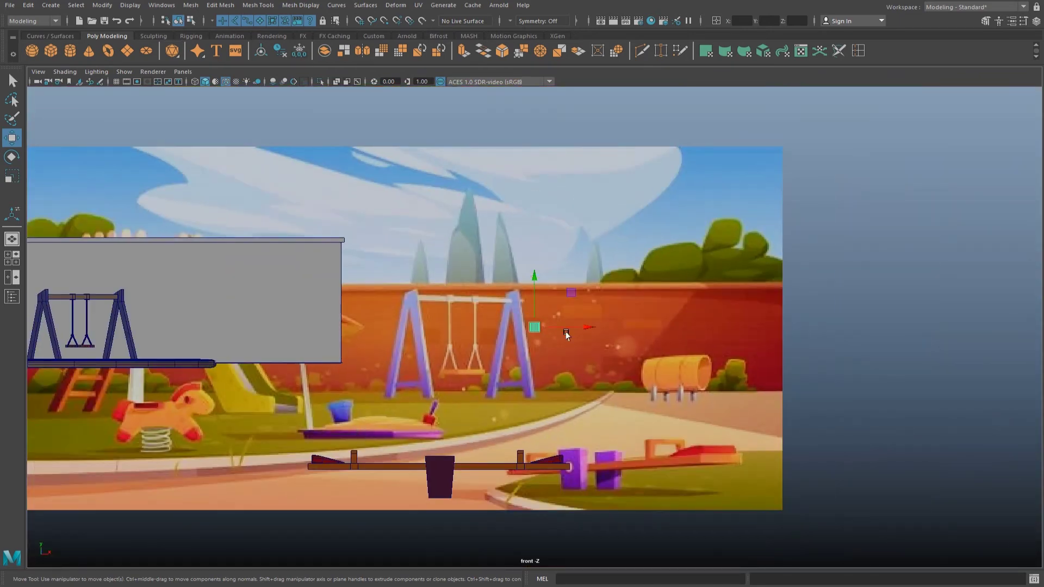
{"action": "left_click_drag", "start_coordinate": [558, 308], "coordinate": [484, 439]}
Set the cylinder's Rotate X to 90 and nudge it up onto the post.
{"action": "left_click", "coordinate": [1036, 21]}
{"action": "type", "text": "90"}
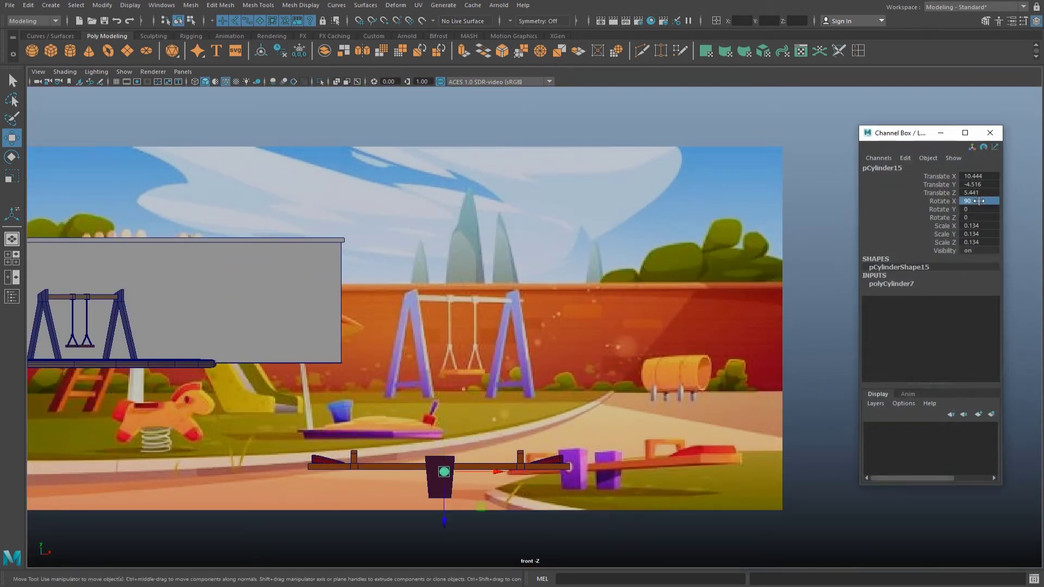
{"action": "left_click", "coordinate": [990, 133]}
{"action": "key", "text": "space"}
{"action": "key", "text": "space"}
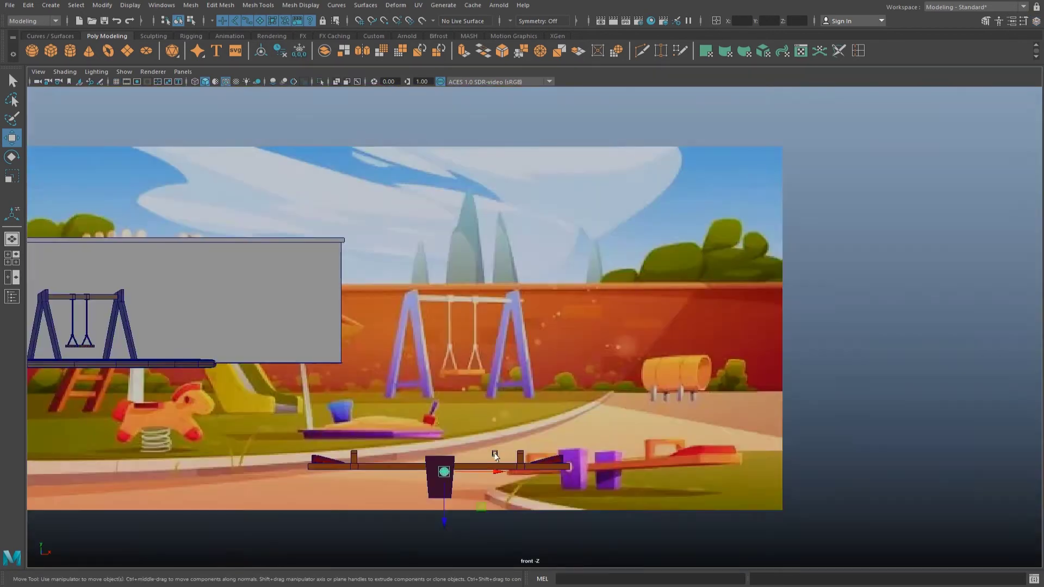
{"action": "key", "text": "f"}
{"action": "middle_click_drag", "start_coordinate": [578, 422], "coordinate": [556, 356]}
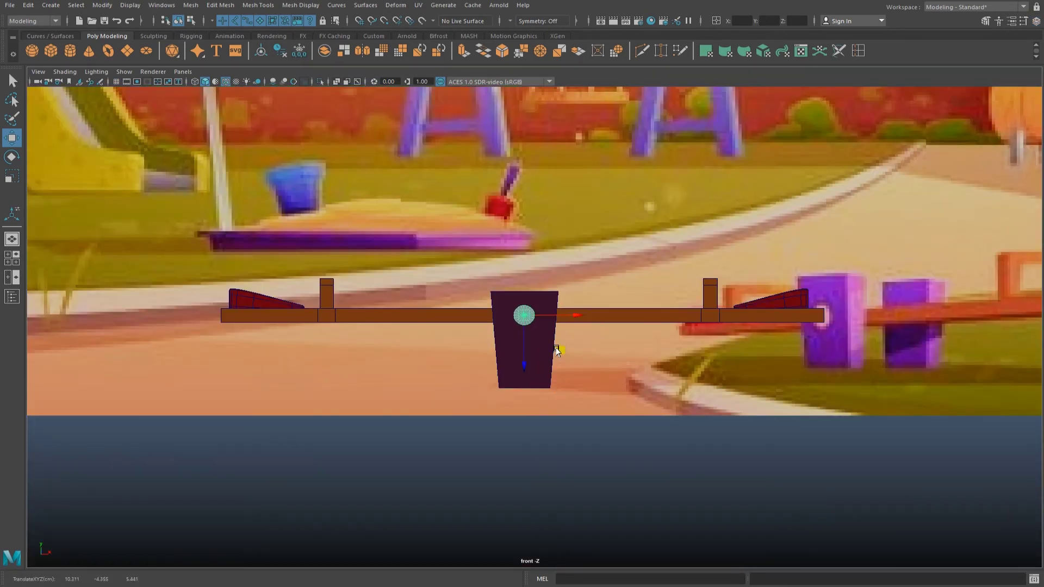
{"action": "key", "text": "space"}
{"action": "key", "text": "space"}
{"action": "mouse_move", "coordinate": [545, 422]}
{"action": "left_mouse_down", "text": "alt"}
{"action": "mouse_move", "coordinate": [427, 474]}
{"action": "mouse_move", "coordinate": [443, 482]}
{"action": "mouse_move", "coordinate": [429, 487]}
{"action": "left_mouse_up", "text": "alt"}
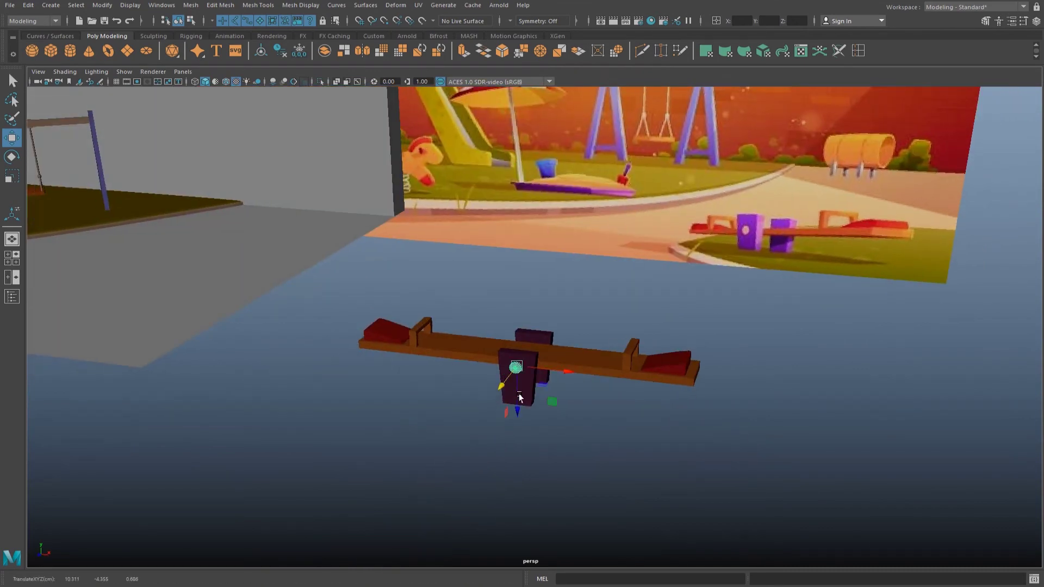
{"action": "key", "text": "f"}
{"action": "scroll", "coordinate": [597, 364], "scroll_direction": "down", "scroll_amount": 3}
{"action": "mouse_move", "coordinate": [646, 346]}
{"action": "left_mouse_down", "text": "alt"}
{"action": "mouse_move", "coordinate": [593, 329]}
{"action": "mouse_move", "coordinate": [560, 285]}
{"action": "mouse_move", "coordinate": [552, 302]}
{"action": "mouse_move", "coordinate": [816, 317]}
{"action": "mouse_move", "coordinate": [827, 371]}
{"action": "mouse_move", "coordinate": [500, 304]}
{"action": "mouse_move", "coordinate": [517, 312]}
{"action": "left_mouse_up", "text": "alt"}
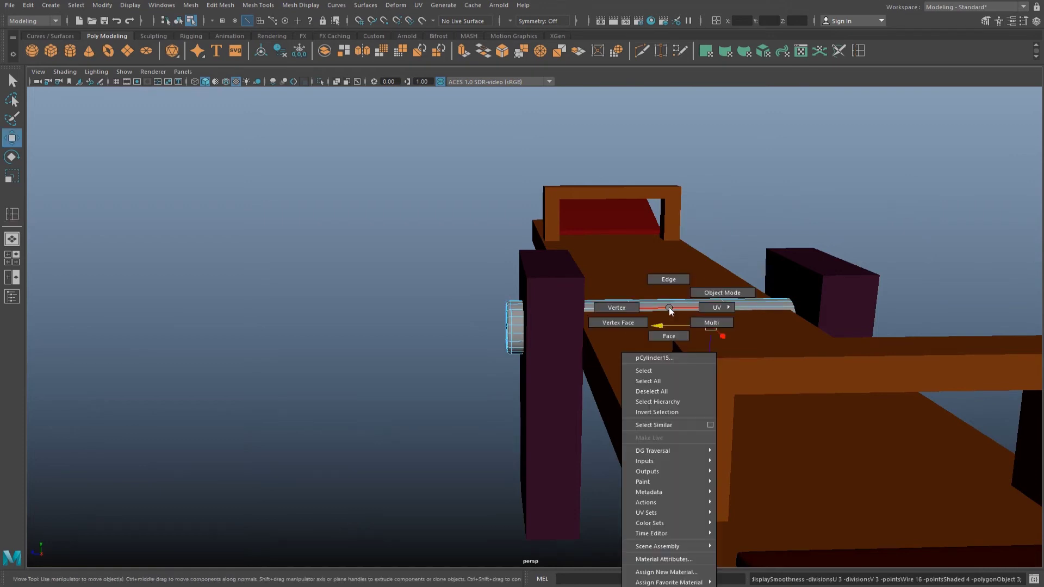
Scale the cylinder pivot down to 0.134.
{"action": "right_click_drag", "start_coordinate": [713, 304], "coordinate": [712, 281]}
{"action": "mouse_move", "coordinate": [712, 281]}
{"action": "left_mouse_down", "text": "alt"}
{"action": "mouse_move", "coordinate": [557, 334]}
{"action": "mouse_move", "coordinate": [508, 333]}
{"action": "mouse_move", "coordinate": [715, 324]}
{"action": "mouse_move", "coordinate": [650, 319]}
{"action": "mouse_move", "coordinate": [700, 334]}
{"action": "mouse_move", "coordinate": [494, 333]}
{"action": "mouse_move", "coordinate": [625, 319]}
{"action": "left_mouse_up", "text": "alt"}
{"action": "key", "text": "w"}
{"action": "key", "text": "r"}
{"action": "key", "text": "w"}
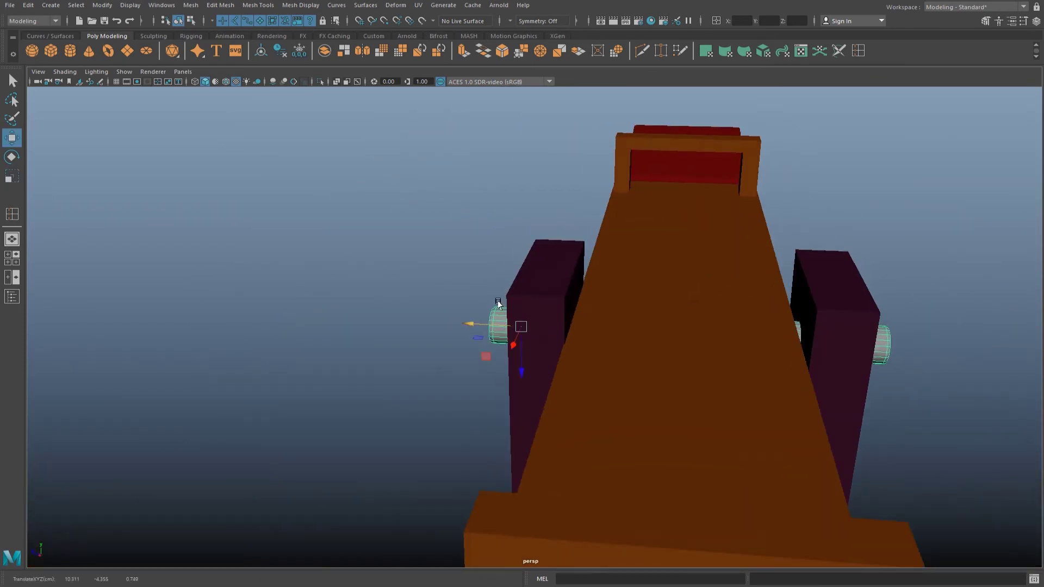
{"action": "left_click_drag", "start_coordinate": [499, 315], "coordinate": [518, 326], "text": "alt"}
Assign the Horse material to the cylinder pivot and select the whole seesaw.
{"action": "right_click_drag", "start_coordinate": [517, 326], "coordinate": [623, 583]}
{"action": "left_click", "coordinate": [602, 451]}
{"action": "mouse_move", "coordinate": [603, 455]}
{"action": "left_mouse_down", "text": "alt"}
{"action": "mouse_move", "coordinate": [757, 465]}
{"action": "mouse_move", "coordinate": [582, 326]}
{"action": "mouse_move", "coordinate": [584, 311]}
{"action": "mouse_move", "coordinate": [679, 304]}
{"action": "mouse_move", "coordinate": [558, 309]}
{"action": "mouse_move", "coordinate": [577, 308]}
{"action": "mouse_move", "coordinate": [606, 410]}
{"action": "left_mouse_up", "text": "alt"}
{"action": "key", "text": "w"}
{"action": "key", "text": "f"}
{"action": "left_click", "coordinate": [524, 287]}
{"action": "left_click_drag", "start_coordinate": [524, 287], "coordinate": [441, 120], "text": "alt"}
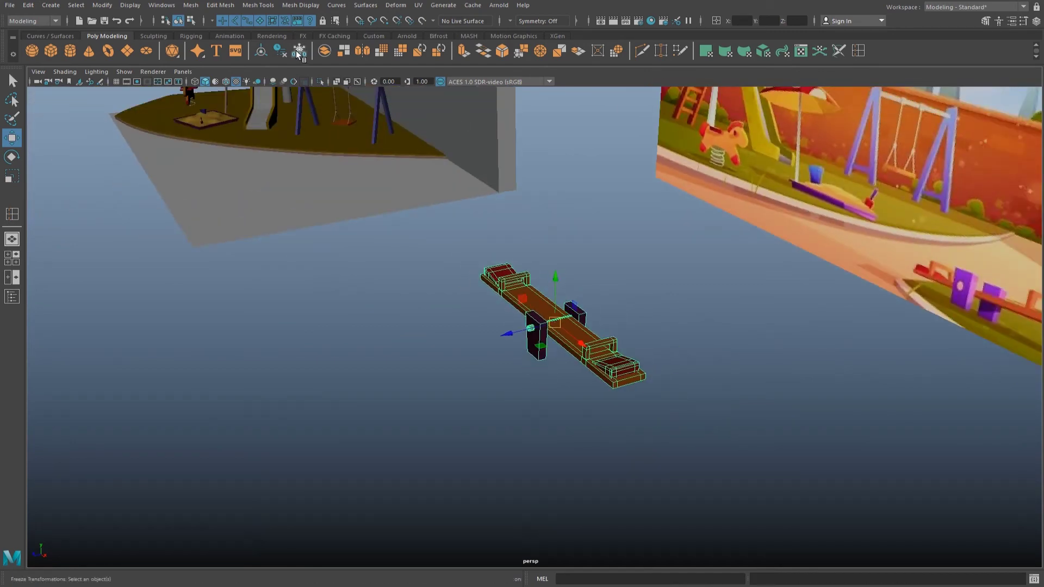
Scale the seesaw down and move it down and right onto the grey ground.
{"action": "mouse_move", "coordinate": [547, 236]}
{"action": "left_mouse_down", "text": "alt"}
{"action": "mouse_move", "coordinate": [359, 212]}
{"action": "mouse_move", "coordinate": [230, 308]}
{"action": "mouse_move", "coordinate": [240, 411]}
{"action": "mouse_move", "coordinate": [474, 290]}
{"action": "mouse_move", "coordinate": [375, 347]}
{"action": "mouse_move", "coordinate": [547, 373]}
{"action": "mouse_move", "coordinate": [531, 301]}
{"action": "mouse_move", "coordinate": [427, 217]}
{"action": "mouse_move", "coordinate": [550, 198]}
{"action": "mouse_move", "coordinate": [527, 196]}
{"action": "left_mouse_up", "text": "alt"}
{"action": "key", "text": "r"}
{"action": "key", "text": "space"}
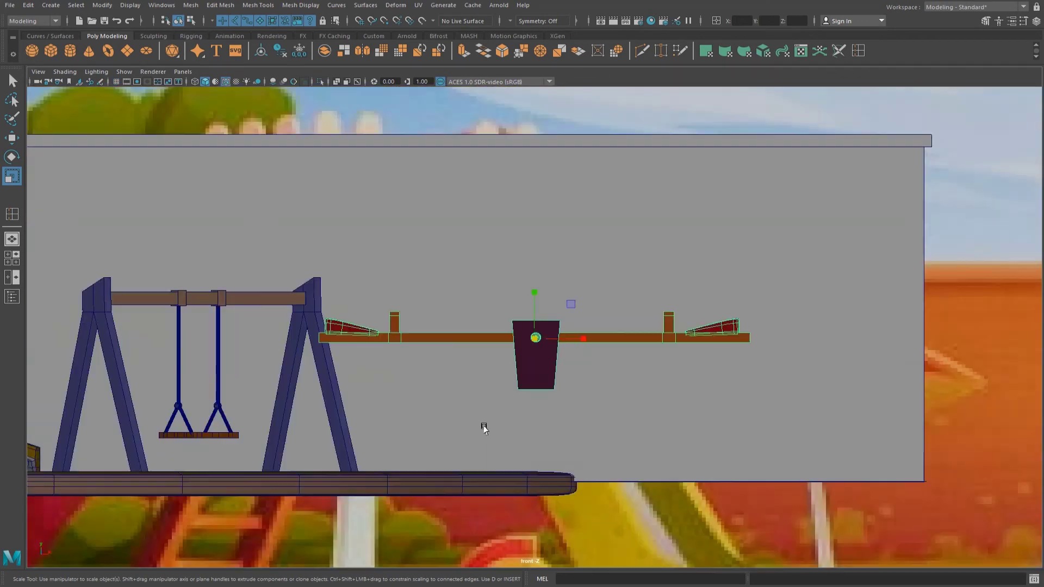
{"action": "key", "text": "w"}
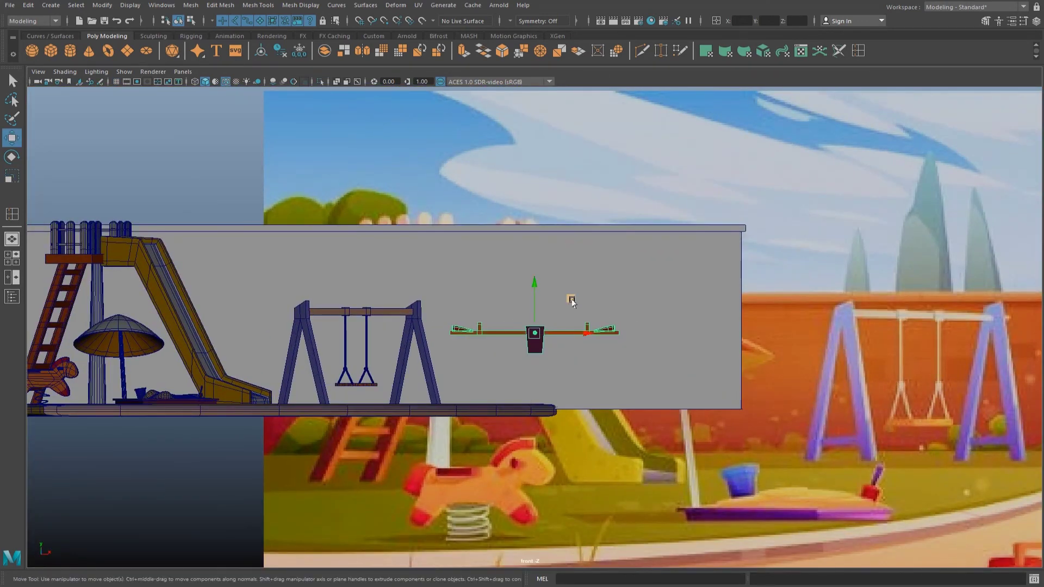
{"action": "left_click_drag", "start_coordinate": [570, 298], "coordinate": [656, 355]}
{"action": "key", "text": "space"}
{"action": "key", "text": "space"}
Duplicate the playground floor and rotate the copy beside the seesaw.
{"action": "mouse_move", "coordinate": [750, 245]}
{"action": "left_mouse_down", "text": "alt"}
{"action": "mouse_move", "coordinate": [536, 256]}
{"action": "mouse_move", "coordinate": [443, 244]}
{"action": "mouse_move", "coordinate": [461, 236]}
{"action": "left_mouse_up", "text": "alt"}
{"action": "left_click", "coordinate": [366, 240]}
{"action": "key", "text": "e"}
{"action": "mouse_move", "coordinate": [538, 199]}
{"action": "left_mouse_down", "text": "shift"}
{"action": "mouse_move", "coordinate": [685, 361]}
{"action": "mouse_move", "coordinate": [540, 407]}
{"action": "left_mouse_up", "text": "shift"}
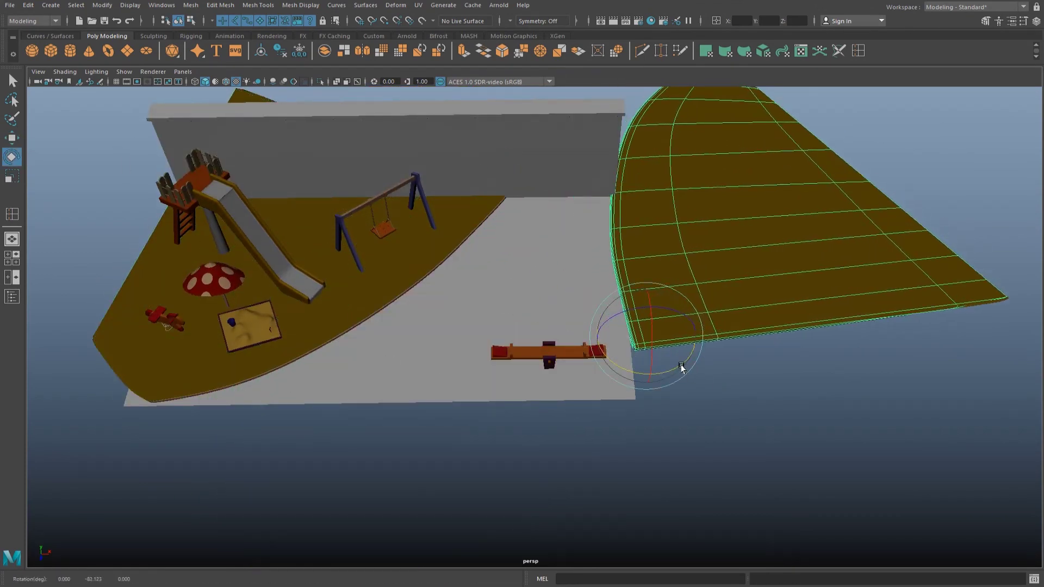
Rotate the floor copy to about -139° and move it toward the playground.
{"action": "left_click_drag", "start_coordinate": [681, 368], "coordinate": [633, 381]}
{"action": "key", "text": "w"}
{"action": "mouse_move", "coordinate": [646, 335]}
{"action": "left_mouse_down"}
{"action": "mouse_move", "coordinate": [360, 396]}
{"action": "mouse_move", "coordinate": [676, 366]}
{"action": "mouse_move", "coordinate": [645, 349]}
{"action": "left_mouse_up"}
{"action": "key", "text": "e"}
{"action": "mouse_move", "coordinate": [461, 377]}
{"action": "left_mouse_down"}
{"action": "mouse_move", "coordinate": [487, 377]}
{"action": "mouse_move", "coordinate": [542, 288]}
{"action": "mouse_move", "coordinate": [487, 419]}
{"action": "mouse_move", "coordinate": [472, 416]}
{"action": "left_mouse_up"}
{"action": "key", "text": "w"}
Reshape the floor copy's edge by pulling its corner vertices, then return to object mode.
{"action": "left_click_drag", "start_coordinate": [699, 310], "coordinate": [636, 447], "text": "alt"}
{"action": "right_click_drag", "start_coordinate": [625, 418], "coordinate": [543, 395]}
{"action": "middle_click_drag", "start_coordinate": [509, 435], "coordinate": [576, 443]}
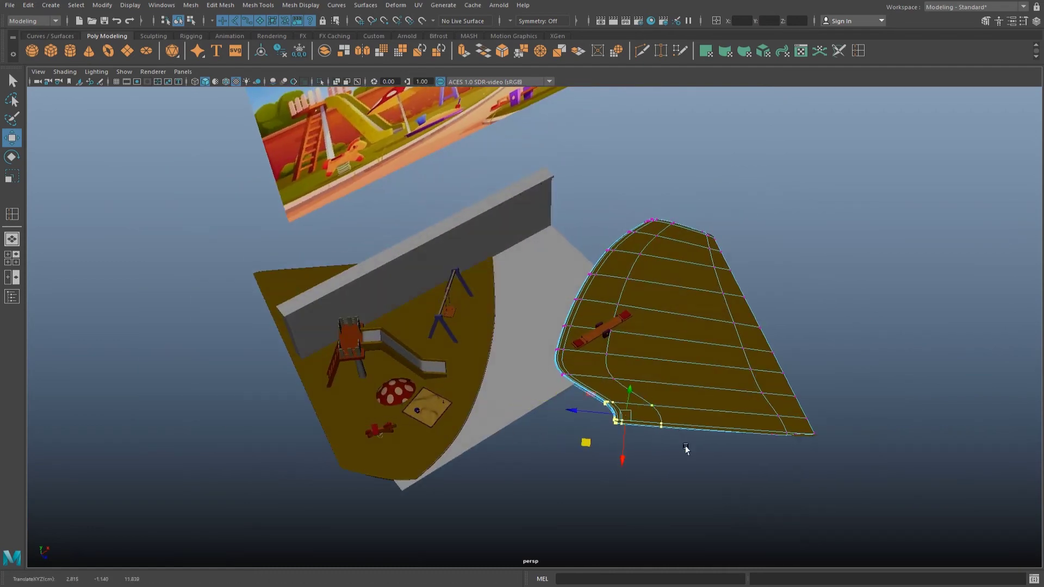
{"action": "right_click_drag", "start_coordinate": [634, 454], "coordinate": [646, 412], "text": "alt"}
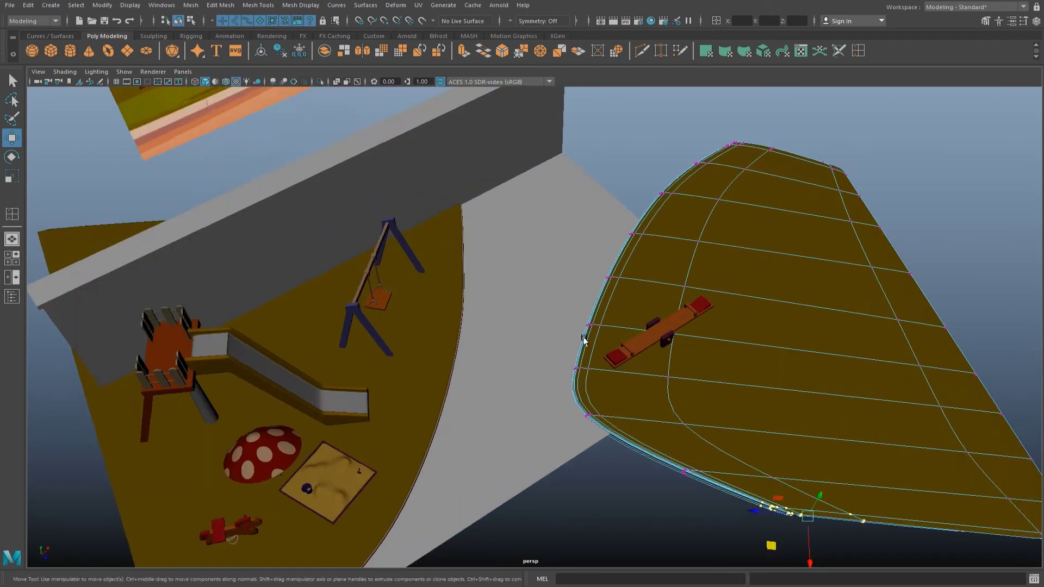
{"action": "right_click_drag", "start_coordinate": [477, 420], "coordinate": [501, 456], "text": "alt"}
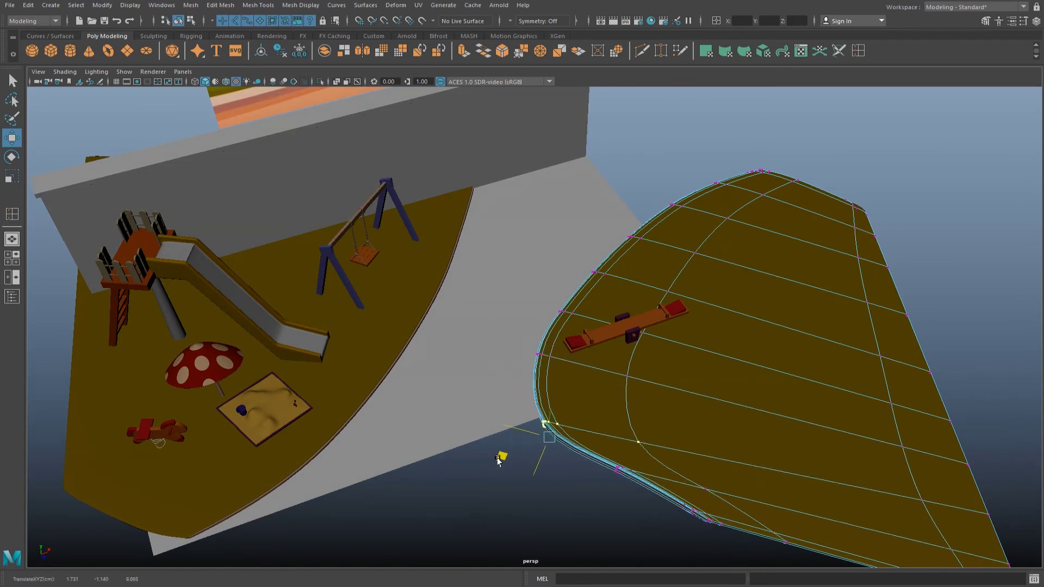
{"action": "left_click_drag", "start_coordinate": [500, 456], "coordinate": [669, 354], "text": "alt"}
Orbit to a frontal view of both platforms and save the scene.
{"action": "right_click_drag", "start_coordinate": [718, 275], "coordinate": [713, 229]}
{"action": "left_click_drag", "start_coordinate": [712, 229], "coordinate": [639, 227], "text": "alt"}
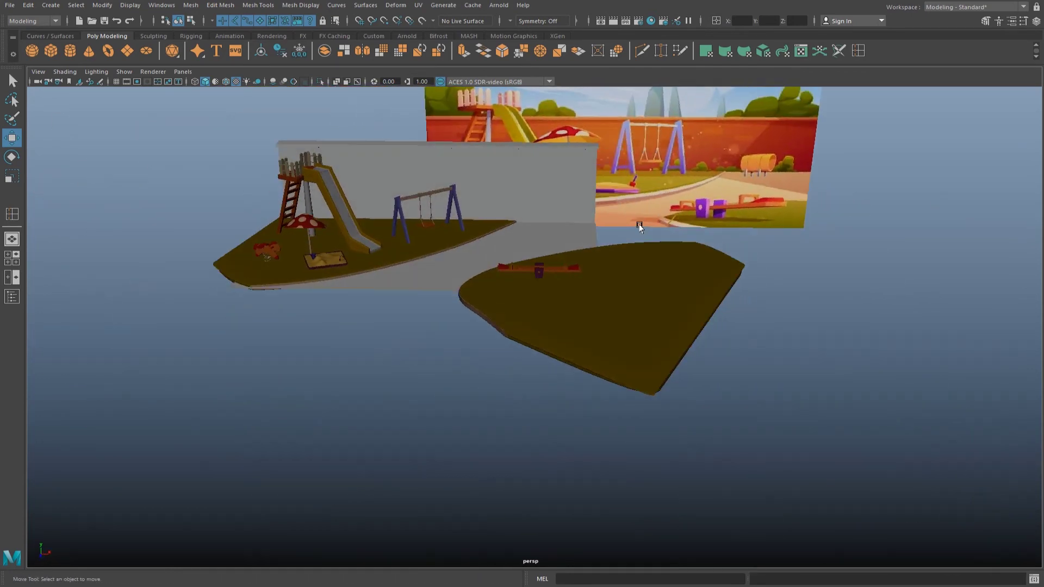
{"action": "key", "text": "w"}
{"action": "scroll", "coordinate": [566, 275], "scroll_direction": "up", "scroll_amount": 3}
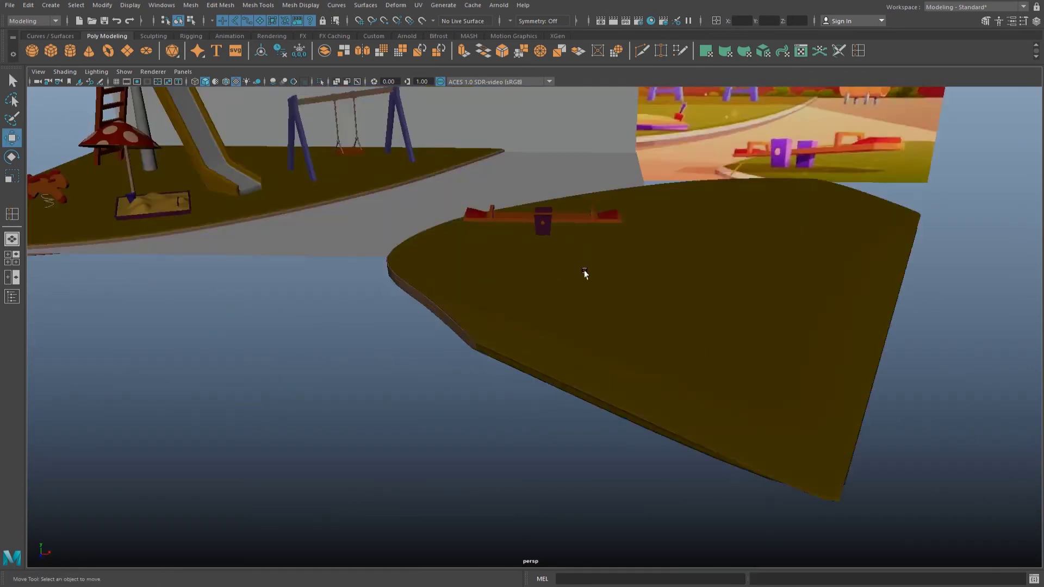
{"action": "scroll", "coordinate": [582, 272], "scroll_direction": "up", "scroll_amount": 3}
{"action": "scroll", "coordinate": [597, 275], "scroll_direction": "down", "scroll_amount": 1}
{"action": "scroll", "coordinate": [598, 272], "scroll_direction": "down", "scroll_amount": 2}
{"action": "scroll", "coordinate": [609, 278], "scroll_direction": "down", "scroll_amount": 1}
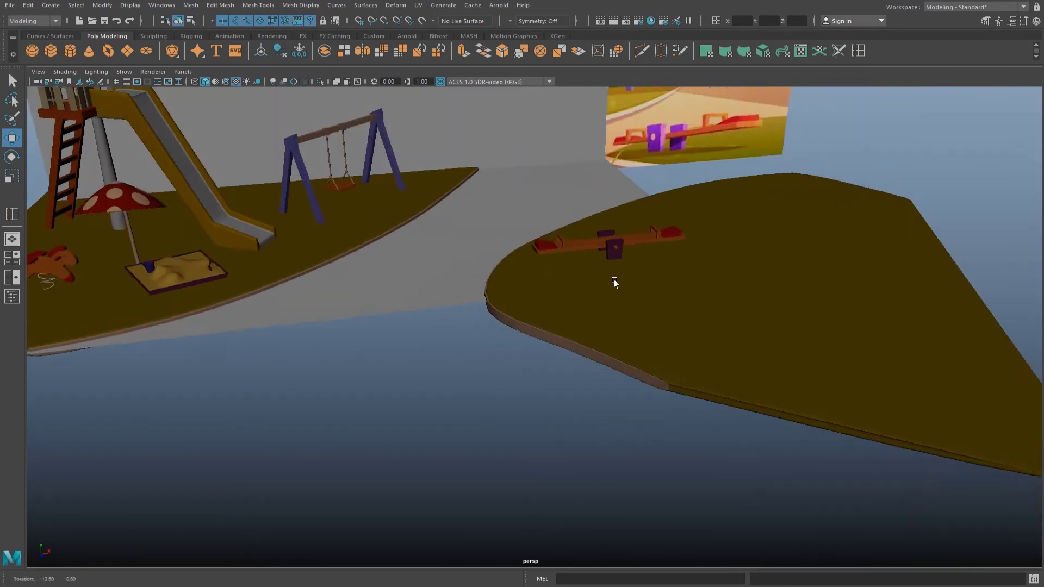
{"action": "scroll", "coordinate": [617, 282], "scroll_direction": "up", "scroll_amount": 3}
Inspect the grey path between the two platforms from a low angle.
{"action": "mouse_move", "coordinate": [619, 282]}
{"action": "left_mouse_down", "text": "alt"}
{"action": "mouse_move", "coordinate": [653, 282]}
{"action": "mouse_move", "coordinate": [629, 282]}
{"action": "mouse_move", "coordinate": [639, 276]}
{"action": "mouse_move", "coordinate": [565, 348]}
{"action": "left_mouse_up", "text": "alt"}
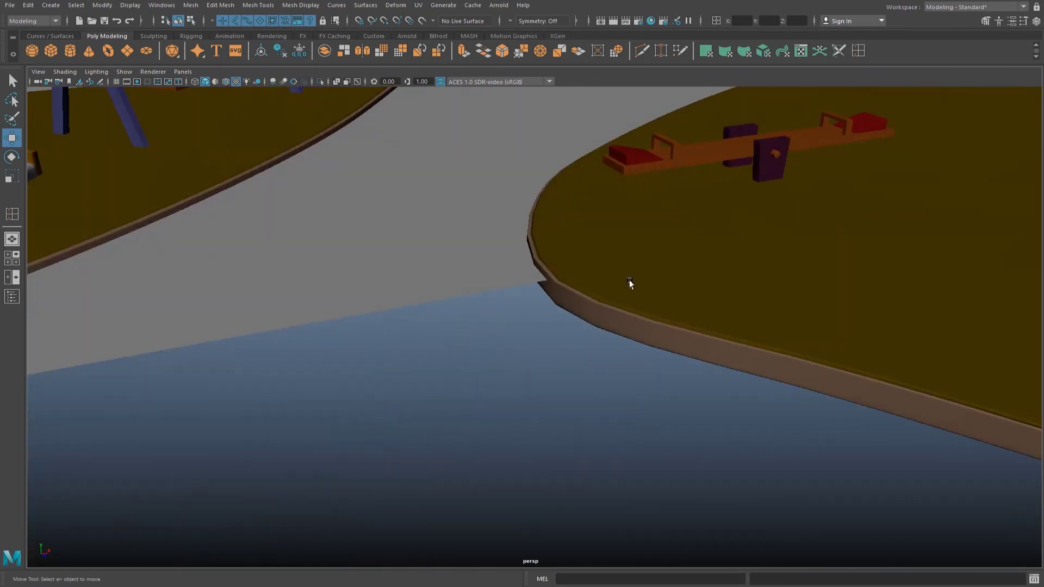
{"action": "scroll", "coordinate": [625, 291], "scroll_direction": "down", "scroll_amount": 2}
{"action": "left_click", "coordinate": [623, 300]}
{"action": "left_click", "coordinate": [639, 275]}
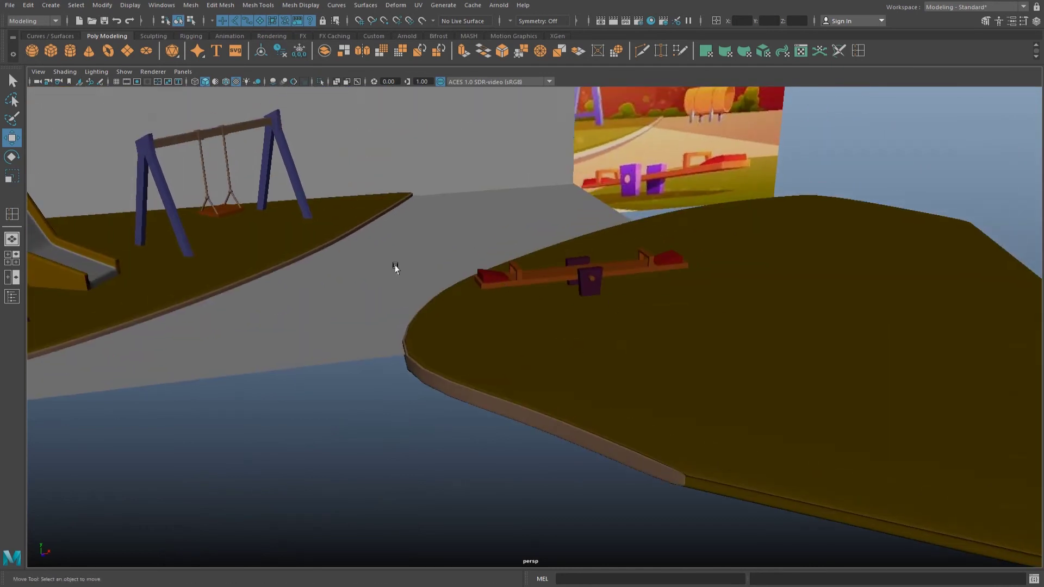
{"action": "scroll", "coordinate": [333, 264], "scroll_direction": "down", "scroll_amount": 2}
{"action": "left_click_drag", "start_coordinate": [548, 273], "coordinate": [543, 306], "text": "alt"}
{"action": "scroll", "coordinate": [512, 312], "scroll_direction": "up", "scroll_amount": 2}
{"action": "scroll", "coordinate": [512, 312], "scroll_direction": "down", "scroll_amount": 2}
{"action": "scroll", "coordinate": [512, 334], "scroll_direction": "down", "scroll_amount": 2}
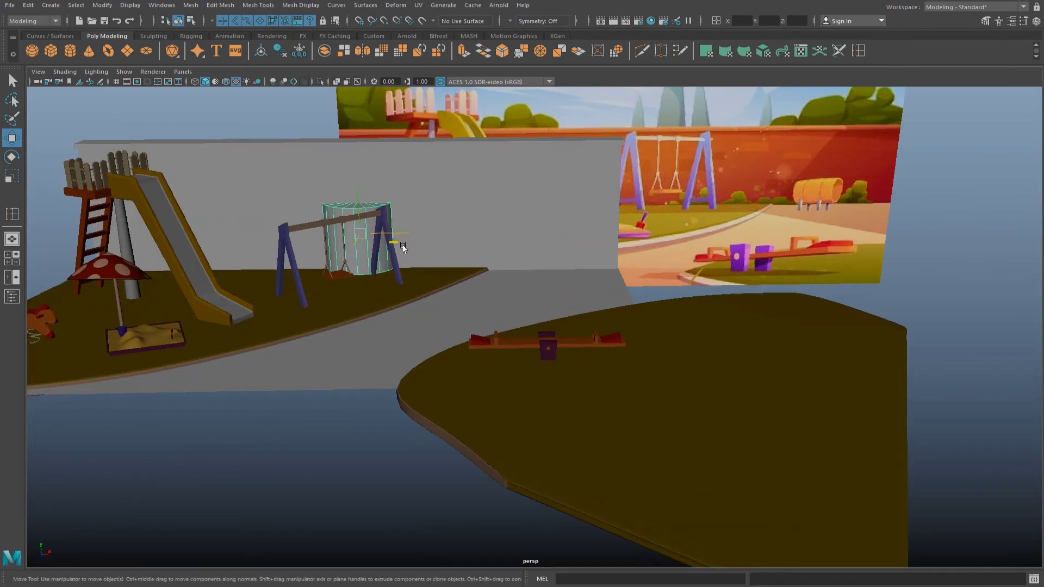
Move the cylinder above the seesaw and rotate it 90° onto its side.
{"action": "left_click_drag", "start_coordinate": [404, 249], "coordinate": [565, 293]}
{"action": "key", "text": "e"}
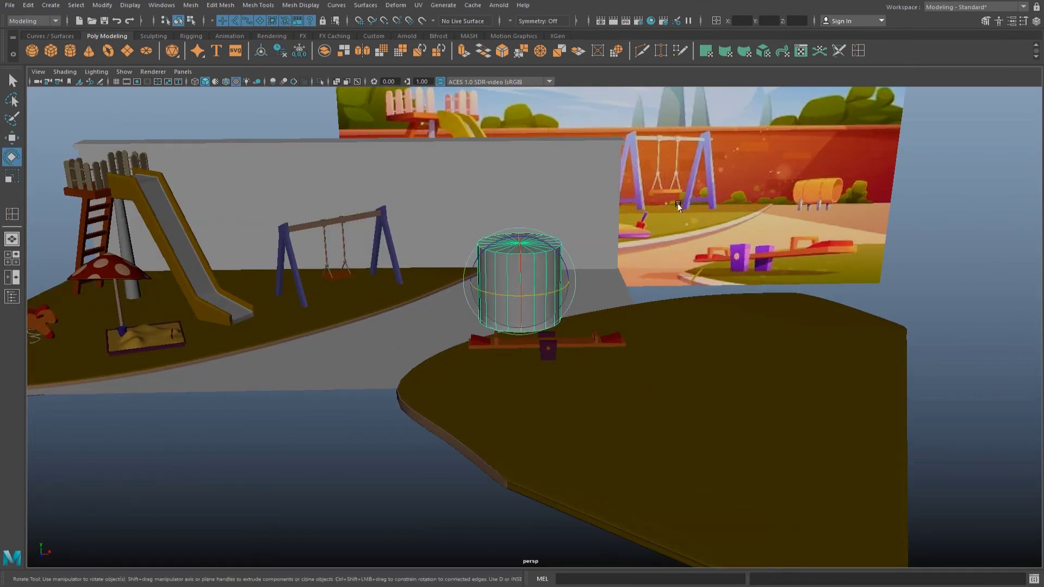
{"action": "key", "text": "ctrl+a"}
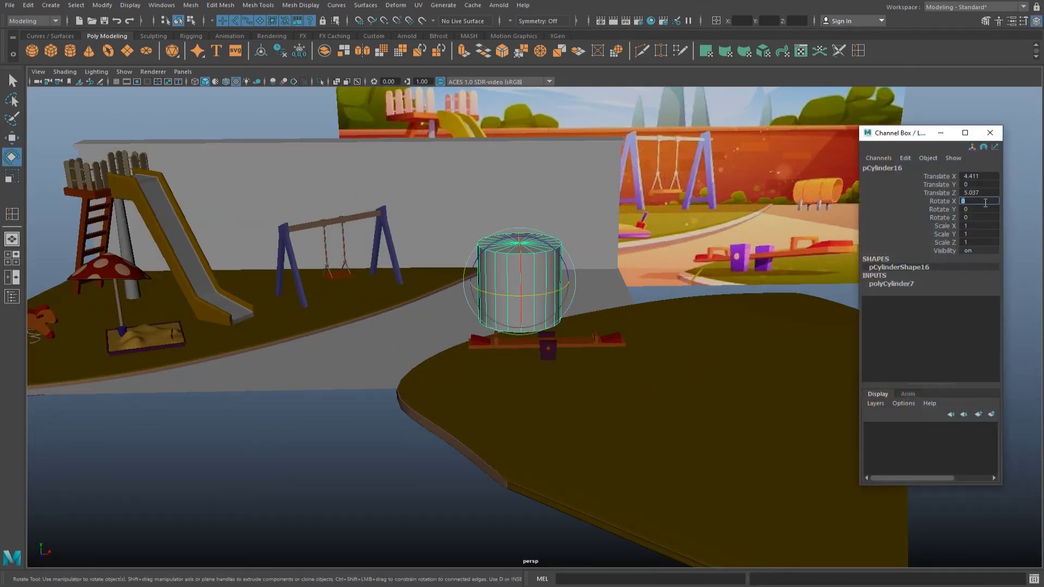
{"action": "type", "text": "90"}
{"action": "key", "text": "Return"}
{"action": "key", "text": "ctrl+z"}
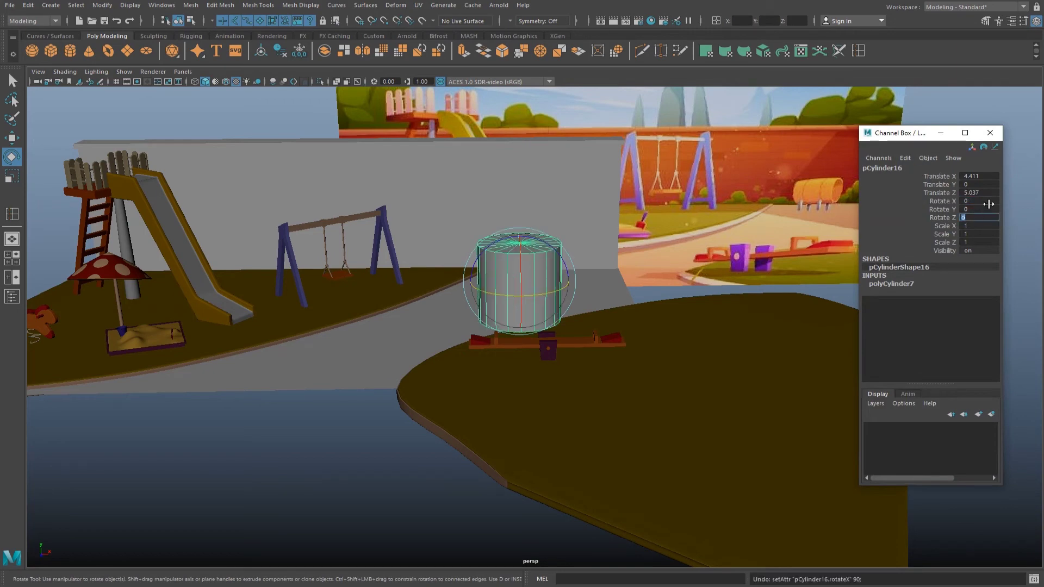
{"action": "type", "text": "0"}
{"action": "key", "text": "Return"}
{"action": "left_click", "coordinate": [989, 133]}
Resize the cylinder with the Scale tool while framed in the front view.
{"action": "key", "text": "r"}
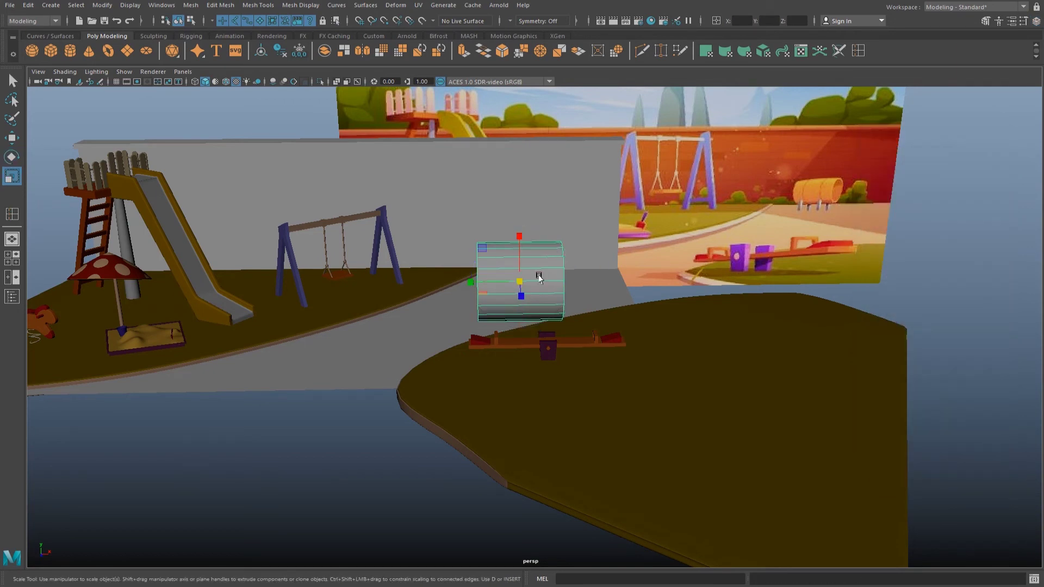
{"action": "key", "text": "space"}
{"action": "key", "text": "space"}
{"action": "mouse_move", "coordinate": [667, 322]}
{"action": "middle_mouse_down", "text": "alt"}
{"action": "mouse_move", "coordinate": [429, 257]}
{"action": "mouse_move", "coordinate": [592, 285]}
{"action": "middle_mouse_up", "text": "alt"}
{"action": "left_click_drag", "start_coordinate": [440, 338], "coordinate": [466, 337]}
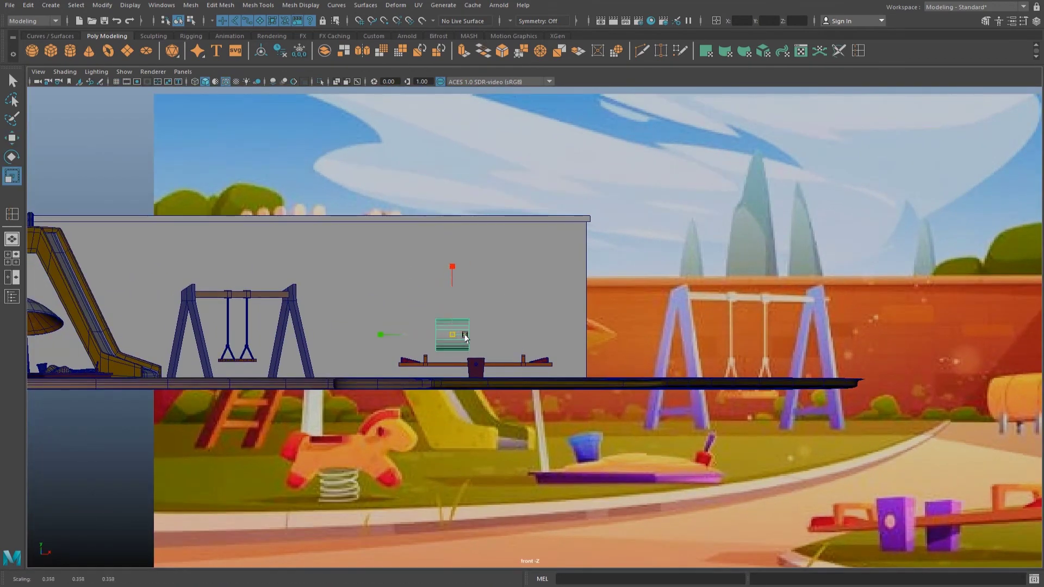
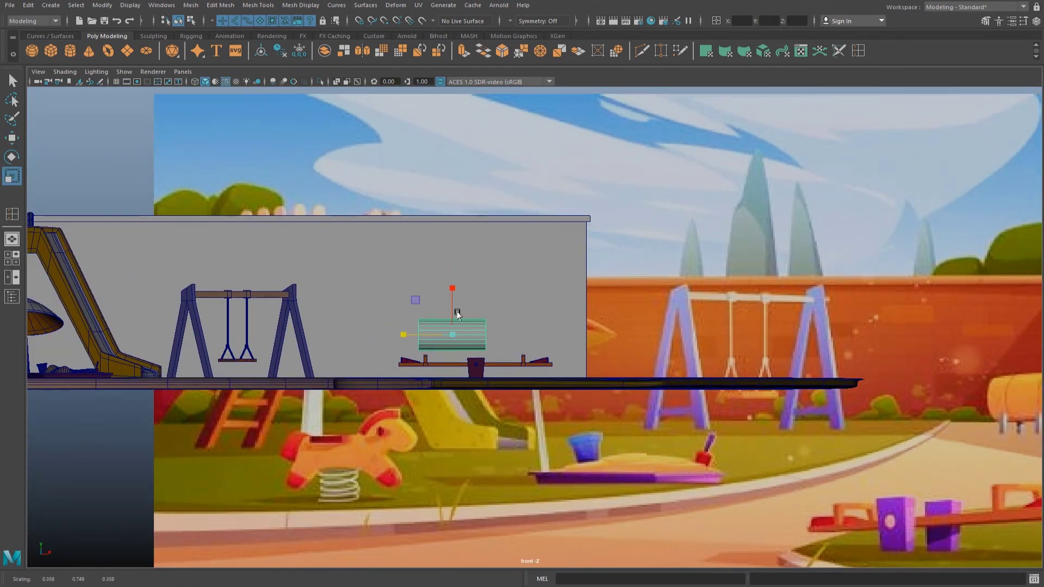
Lower the horizontal cylinder onto the seesaw in the front view.
{"action": "key", "text": "w"}
{"action": "key", "text": "space"}
{"action": "key", "text": "space"}
{"action": "mouse_move", "coordinate": [648, 260]}
{"action": "left_mouse_down", "text": "alt"}
{"action": "mouse_move", "coordinate": [532, 370]}
{"action": "mouse_move", "coordinate": [522, 342]}
{"action": "mouse_move", "coordinate": [622, 242]}
{"action": "left_mouse_up", "text": "alt"}
{"action": "key", "text": "space"}
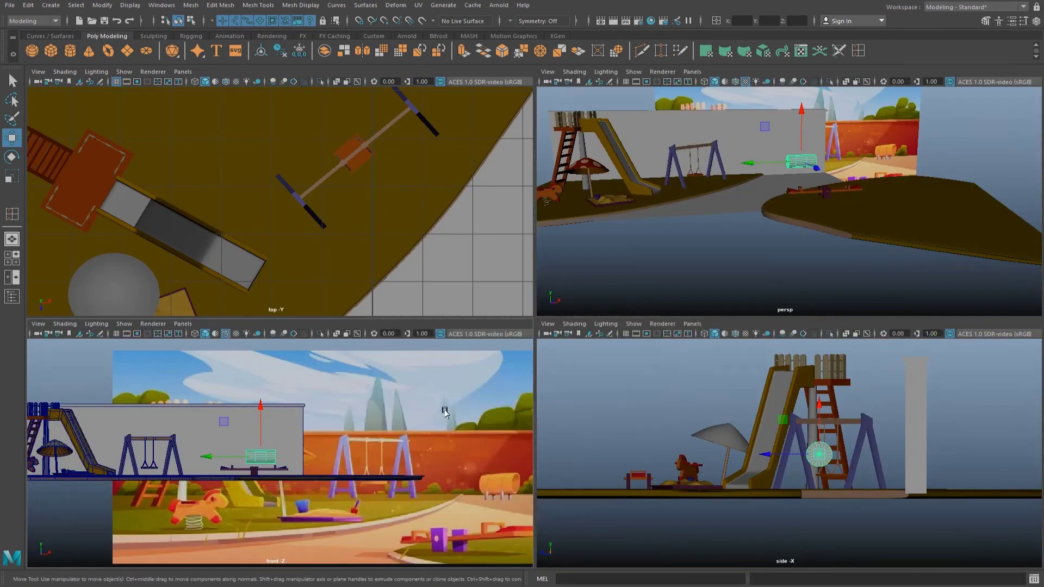
{"action": "key", "text": "space"}
{"action": "middle_click_drag", "start_coordinate": [496, 315], "coordinate": [478, 332]}
Widen the cylinder and nudge it slightly up and right over the seesaw.
{"action": "key", "text": "r"}
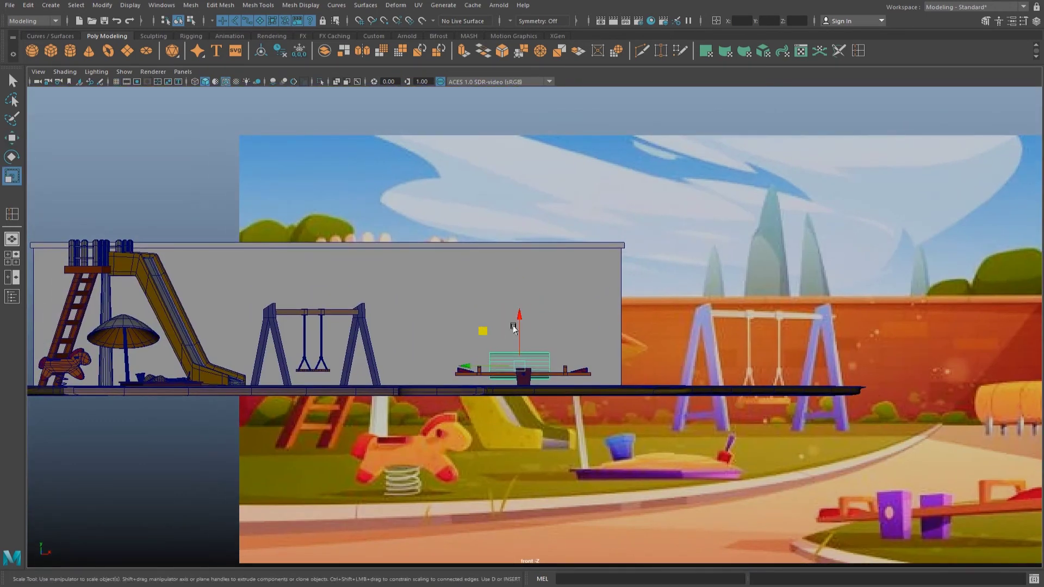
{"action": "left_click_drag", "start_coordinate": [512, 363], "coordinate": [520, 366]}
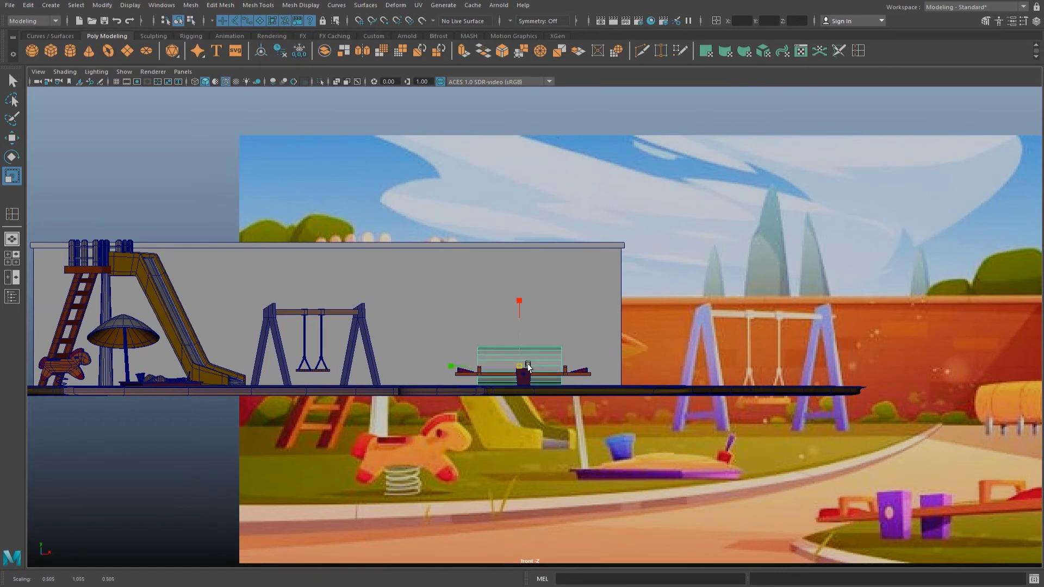
{"action": "key", "text": "w"}
{"action": "middle_click_drag", "start_coordinate": [482, 336], "coordinate": [488, 330]}
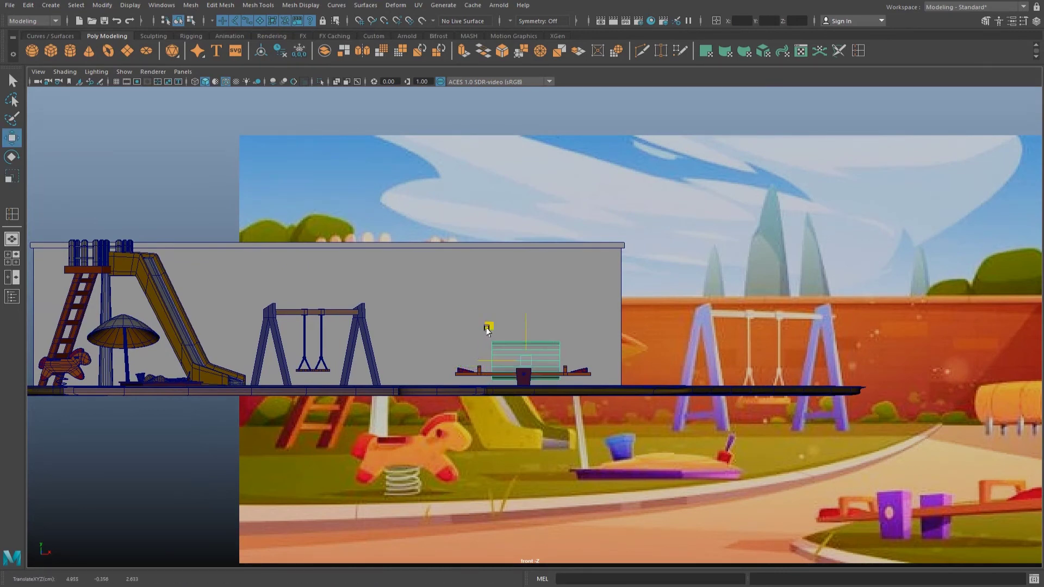
{"action": "scroll", "coordinate": [550, 344], "scroll_direction": "up", "scroll_amount": 2}
{"action": "left_click", "coordinate": [860, 50]}
{"action": "scroll", "coordinate": [610, 259], "scroll_direction": "up", "scroll_amount": 2}
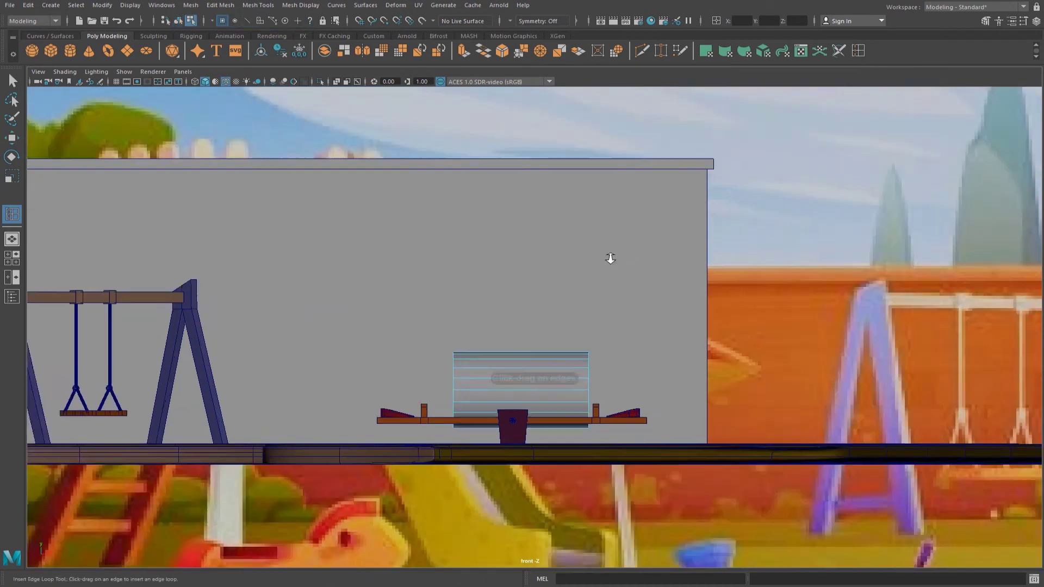
Add edge loops near both ends of the cylinder and select its end face.
{"action": "left_click", "coordinate": [572, 370]}
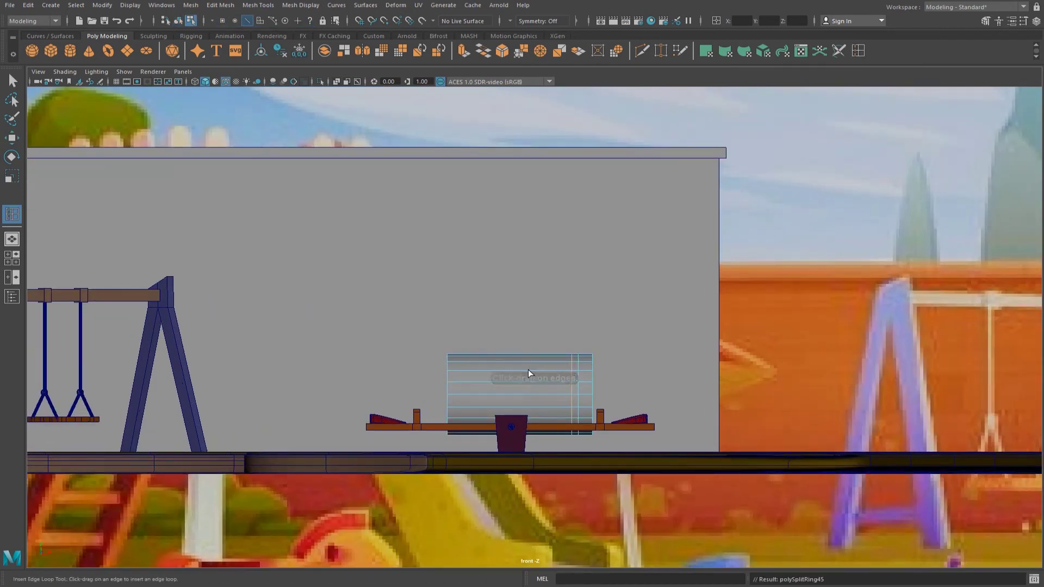
{"action": "left_click", "coordinate": [475, 370]}
{"action": "key", "text": "w"}
{"action": "right_click_drag", "start_coordinate": [508, 327], "coordinate": [443, 323]}
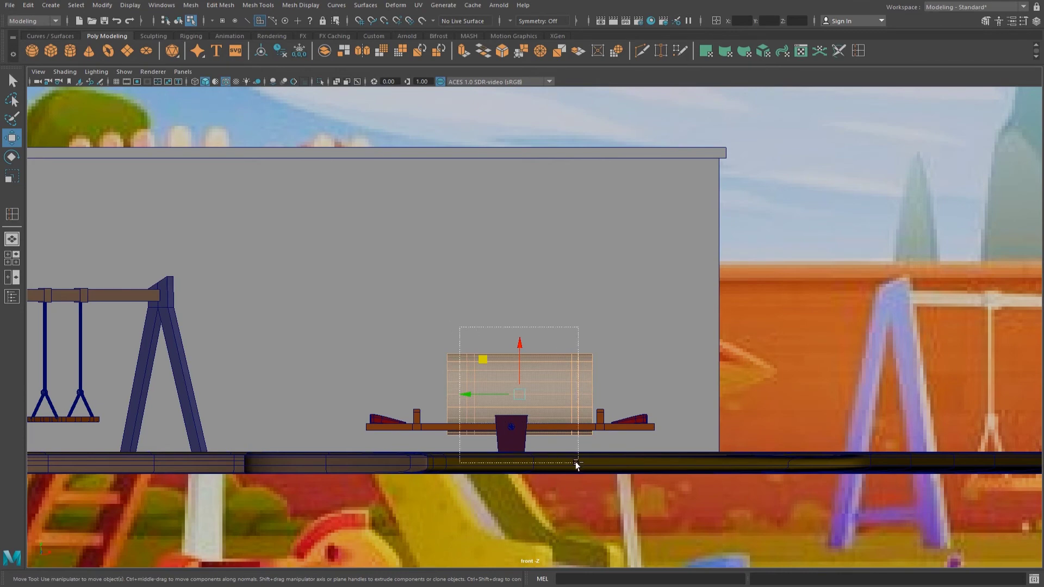
{"action": "left_click_drag", "start_coordinate": [576, 465], "coordinate": [577, 462]}
{"action": "key", "text": "space"}
{"action": "key", "text": "space"}
{"action": "left_click_drag", "start_coordinate": [715, 238], "coordinate": [596, 272], "text": "alt"}
Extrude the end face inward and delete the cap to open the tube.
{"action": "key", "text": "ctrl+e"}
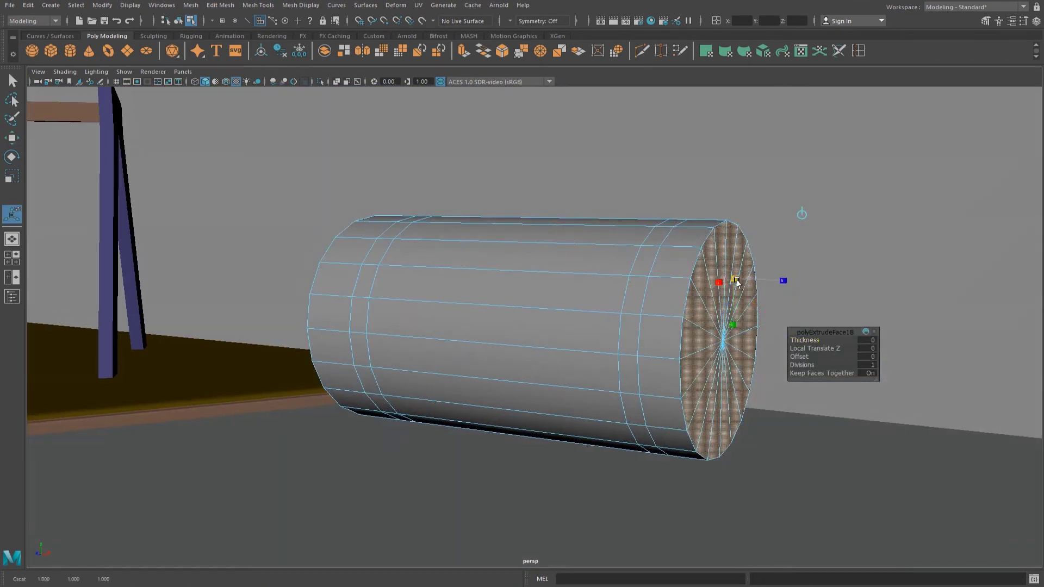
{"action": "mouse_move", "coordinate": [753, 283]}
{"action": "left_mouse_down"}
{"action": "mouse_move", "coordinate": [679, 280]}
{"action": "mouse_move", "coordinate": [616, 262]}
{"action": "left_mouse_up"}
{"action": "key", "text": "Delete"}
{"action": "right_click_drag", "start_coordinate": [616, 263], "coordinate": [616, 242]}
{"action": "mouse_move", "coordinate": [616, 242]}
{"action": "left_mouse_down", "text": "alt"}
{"action": "mouse_move", "coordinate": [601, 390]}
{"action": "mouse_move", "coordinate": [543, 403]}
{"action": "left_mouse_up", "text": "alt"}
Bridge the rim edges at both ends into thick tube walls.
{"action": "left_click", "coordinate": [220, 5]}
{"action": "left_click", "coordinate": [233, 51]}
{"action": "left_click", "coordinate": [565, 391]}
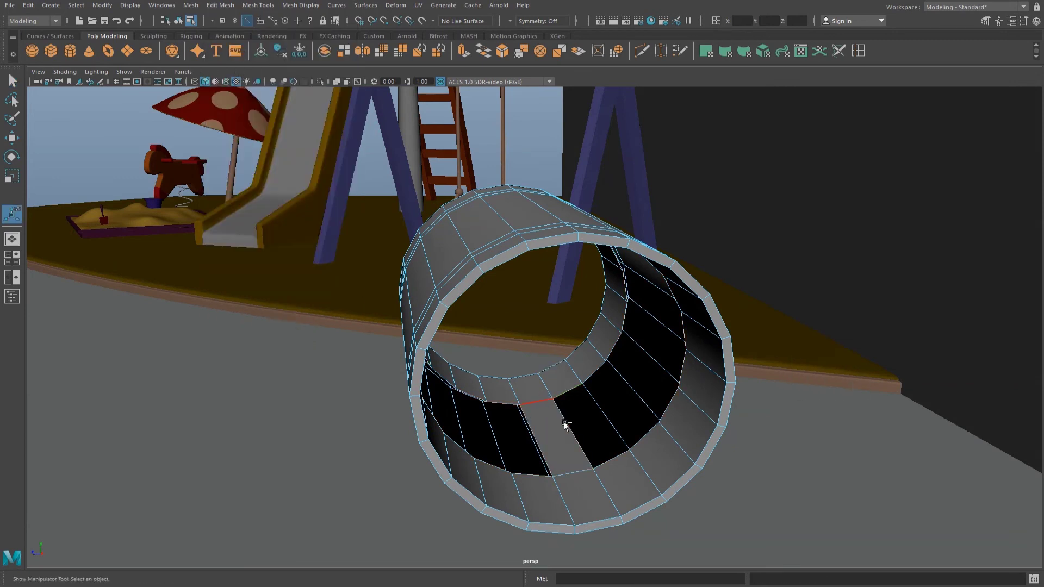
{"action": "double_click", "coordinate": [512, 438]}
{"action": "key", "text": "g"}
Insert extra edge loops near the tube's ends.
{"action": "left_click_drag", "start_coordinate": [571, 326], "coordinate": [841, 102], "text": "alt"}
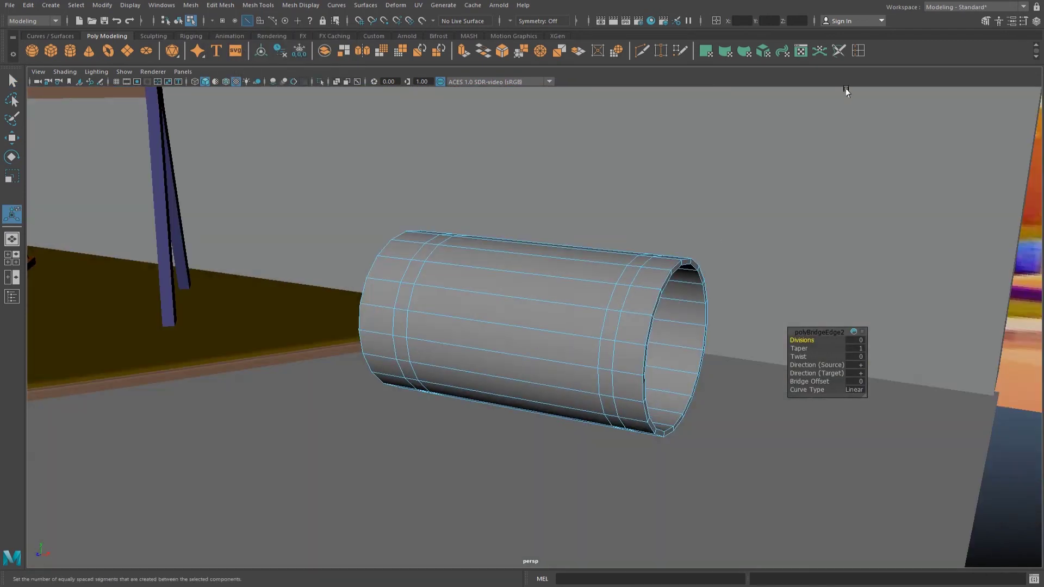
{"action": "scroll", "coordinate": [774, 332], "scroll_direction": "up", "scroll_amount": 2}
{"action": "right_click_drag", "start_coordinate": [707, 337], "coordinate": [774, 332], "text": "shift"}
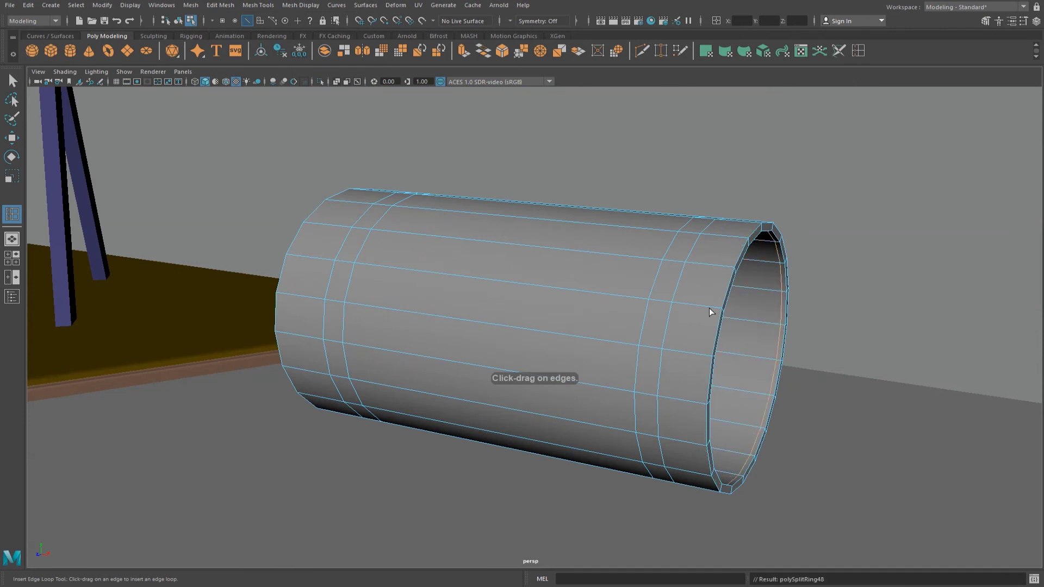
{"action": "mouse_move", "coordinate": [717, 311]}
{"action": "left_mouse_down", "text": "alt"}
{"action": "mouse_move", "coordinate": [429, 282]}
{"action": "mouse_move", "coordinate": [321, 312]}
{"action": "mouse_move", "coordinate": [319, 358]}
{"action": "mouse_move", "coordinate": [541, 273]}
{"action": "left_mouse_up", "text": "alt"}
Select a face loop near the tube's left end.
{"action": "right_click_drag", "start_coordinate": [562, 272], "coordinate": [626, 253]}
{"action": "key", "text": "w"}
{"action": "left_click_drag", "start_coordinate": [656, 256], "coordinate": [659, 263], "text": "alt"}
{"action": "right_click_drag", "start_coordinate": [660, 263], "coordinate": [666, 281]}
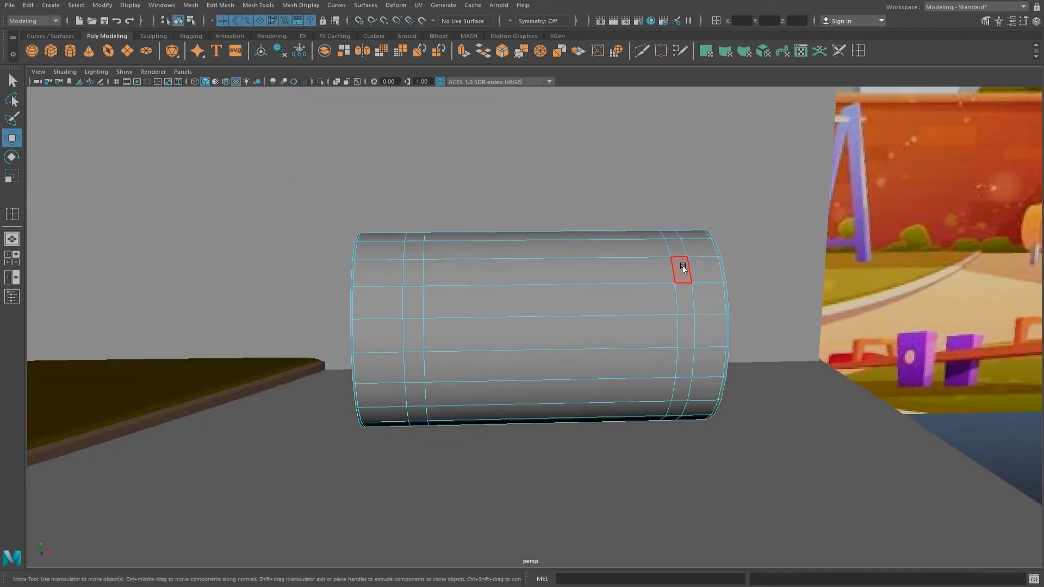
{"action": "double_click", "coordinate": [683, 293]}
{"action": "mouse_move", "coordinate": [629, 326]}
{"action": "left_mouse_down", "text": "alt"}
{"action": "mouse_move", "coordinate": [665, 284]}
{"action": "mouse_move", "coordinate": [615, 321]}
{"action": "mouse_move", "coordinate": [582, 322]}
{"action": "left_mouse_up", "text": "alt"}
{"action": "double_click", "coordinate": [421, 332]}
Narrow the face loops into thin bands at both ends and extrude them inward as grooves.
{"action": "key", "text": "r"}
{"action": "left_click_drag", "start_coordinate": [393, 338], "coordinate": [394, 335]}
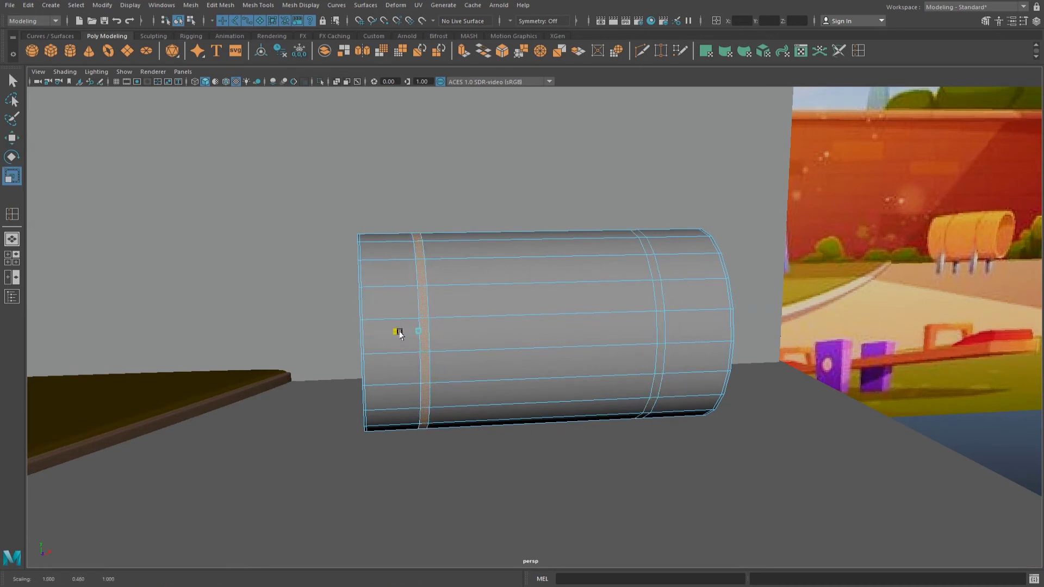
{"action": "key", "text": "w"}
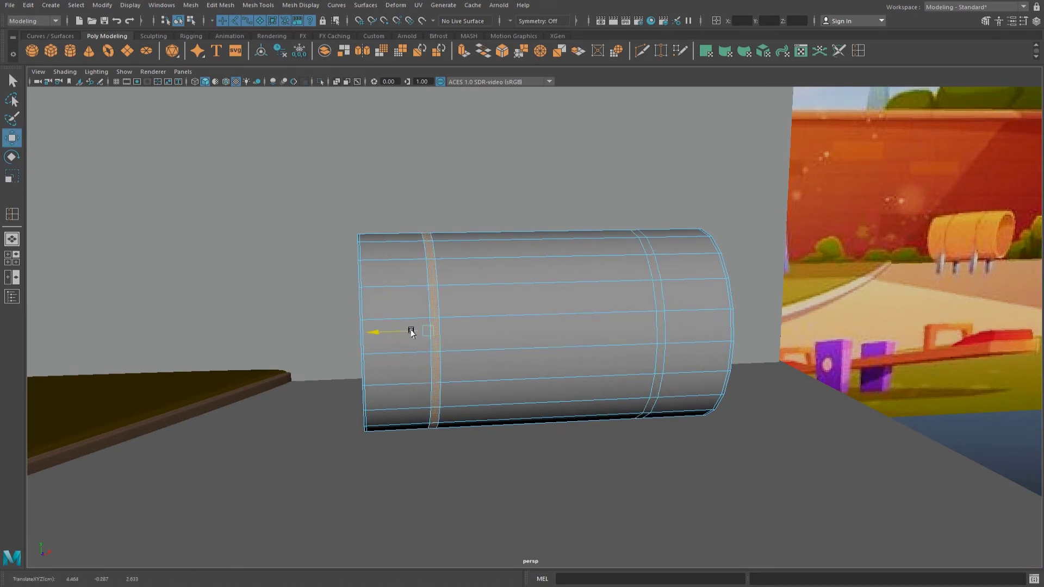
{"action": "left_click_drag", "start_coordinate": [426, 328], "coordinate": [465, 330]}
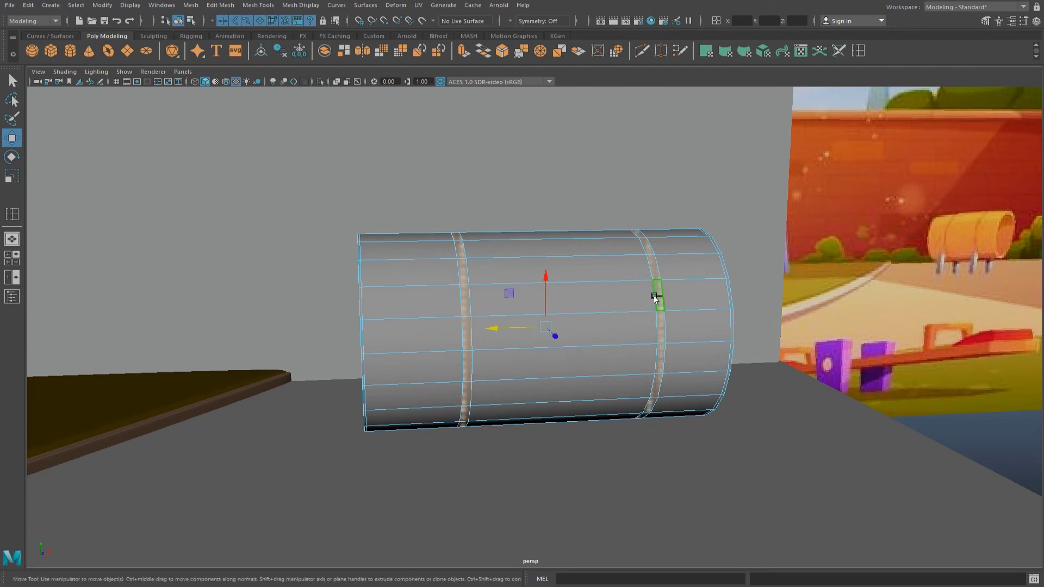
{"action": "left_click", "coordinate": [655, 297]}
{"action": "key", "text": "ctrl+e"}
{"action": "mouse_move", "coordinate": [587, 249]}
{"action": "left_mouse_down", "text": "alt"}
{"action": "mouse_move", "coordinate": [721, 276]}
{"action": "mouse_move", "coordinate": [713, 309]}
{"action": "left_mouse_up", "text": "alt"}
Add edge loops beside the grooves, then return to object selection.
{"action": "right_click_drag", "start_coordinate": [713, 309], "coordinate": [713, 309], "text": "shift"}
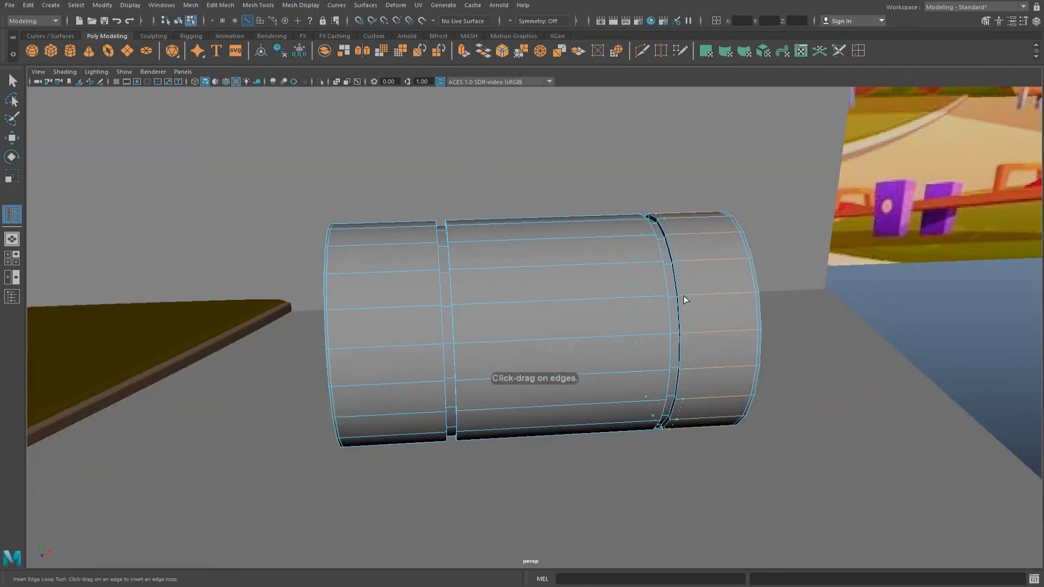
{"action": "left_click", "coordinate": [665, 298]}
{"action": "left_click", "coordinate": [455, 305]}
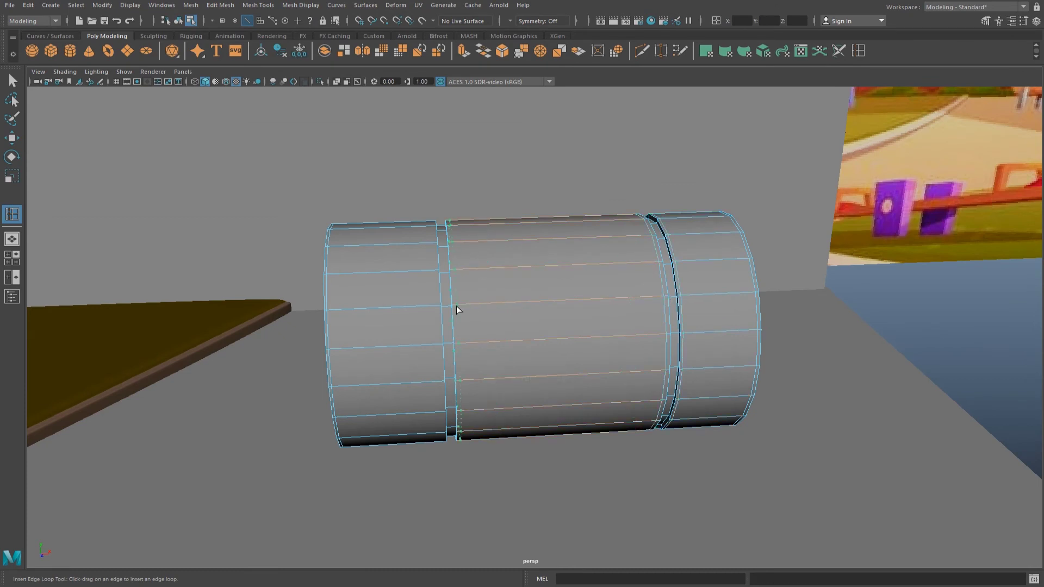
{"action": "key", "text": "w"}
{"action": "scroll", "coordinate": [541, 275], "scroll_direction": "down", "scroll_amount": 3}
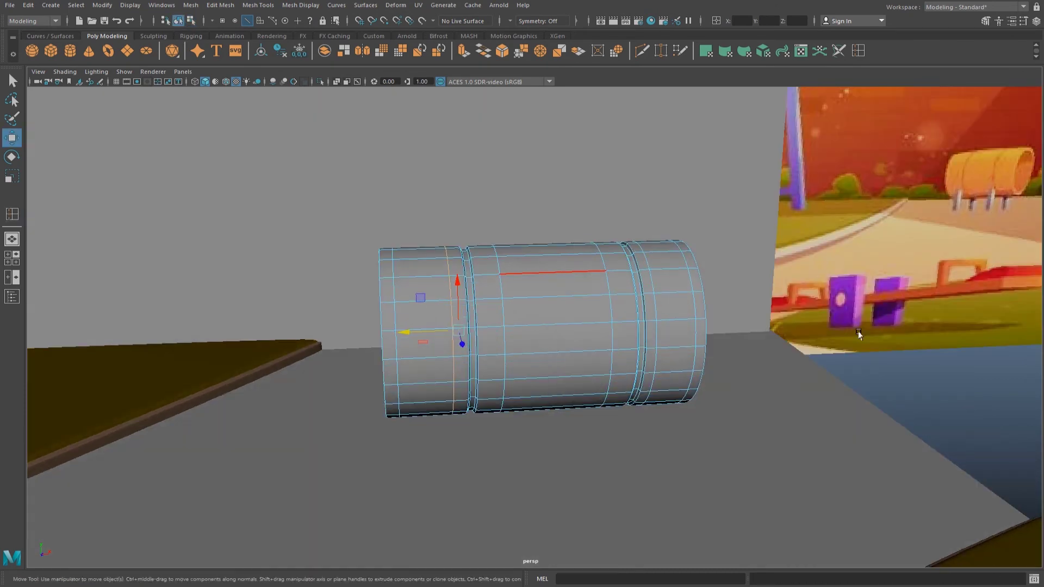
{"action": "key", "text": "F8"}
Assign a new aiStandardSurface material to the tube.
{"action": "right_click_drag", "start_coordinate": [620, 340], "coordinate": [598, 566]}
{"action": "left_click", "coordinate": [392, 273]}
{"action": "left_click", "coordinate": [451, 416]}
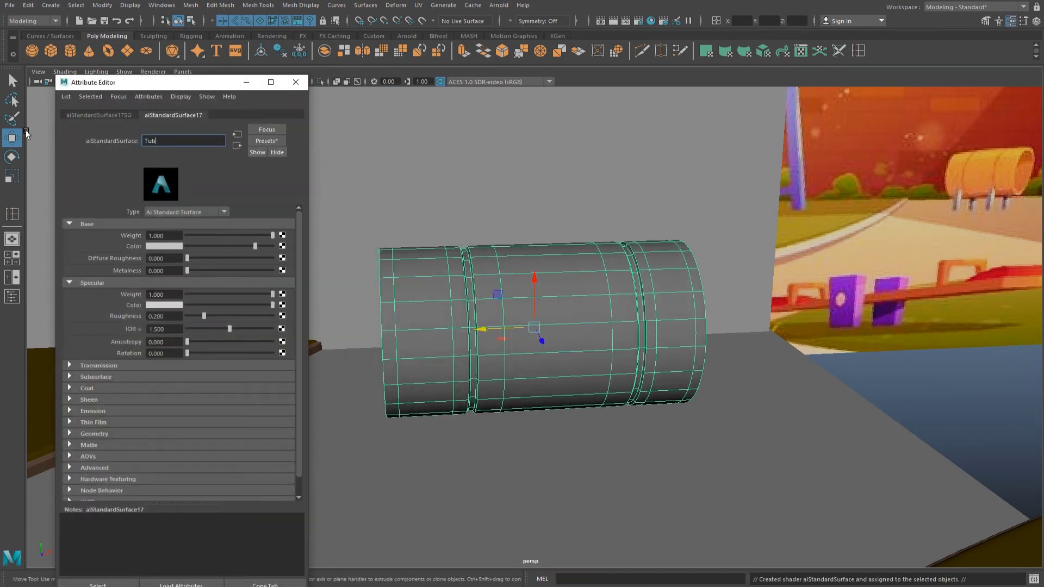
Set the Tubo material's base colour to the orange sampled from the reference.
{"action": "left_click", "coordinate": [165, 248]}
{"action": "left_click", "coordinate": [101, 224]}
{"action": "left_click", "coordinate": [973, 165]}
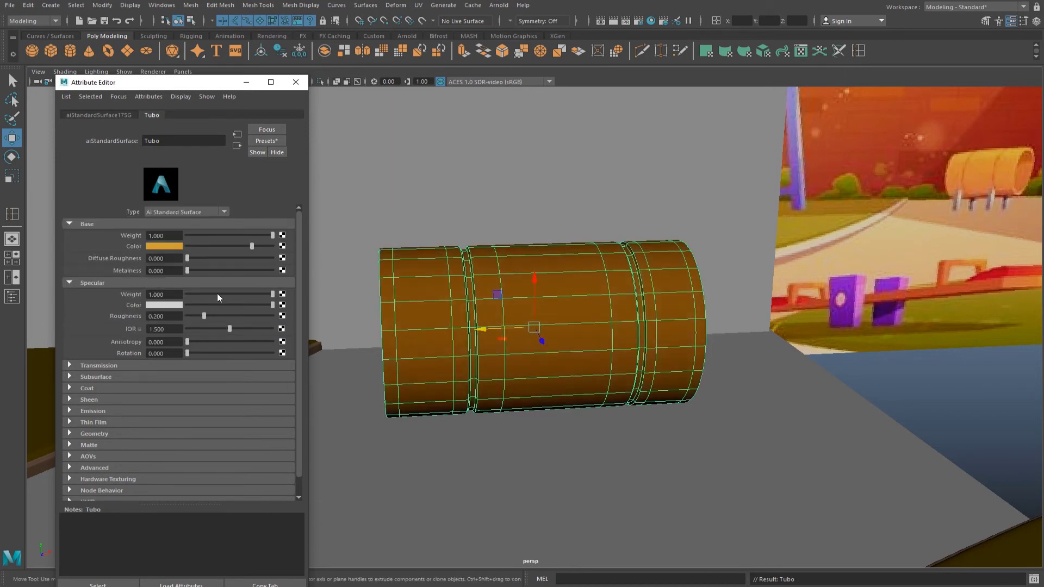
{"action": "left_click", "coordinate": [292, 80]}
Create a polygon cube and shrink it into a small block.
{"action": "left_click", "coordinate": [897, 380]}
{"action": "left_click_drag", "start_coordinate": [897, 380], "coordinate": [187, 135], "text": "alt"}
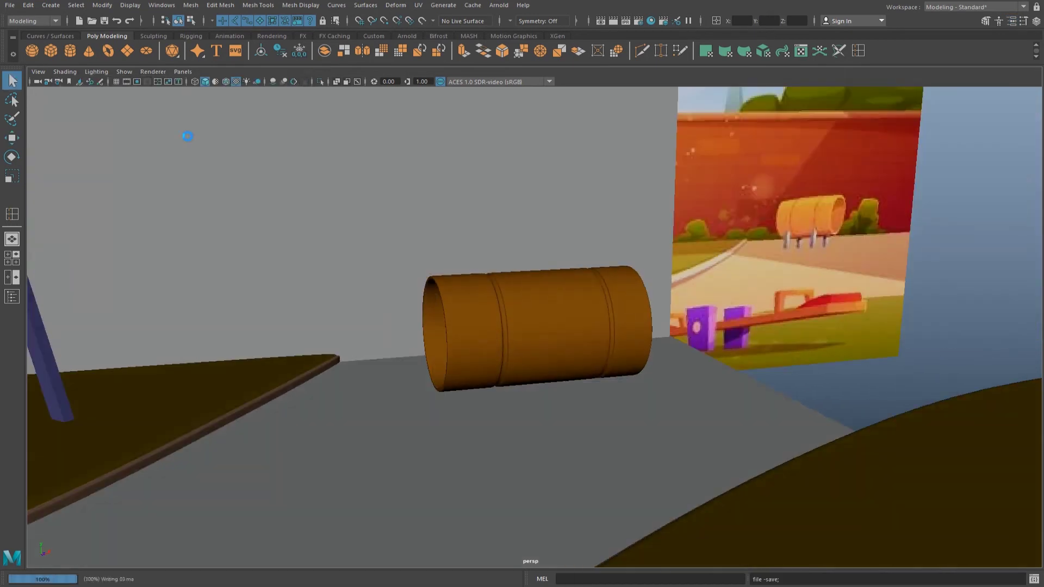
{"action": "left_click", "coordinate": [47, 50]}
{"action": "scroll", "coordinate": [369, 280], "scroll_direction": "down", "scroll_amount": 5}
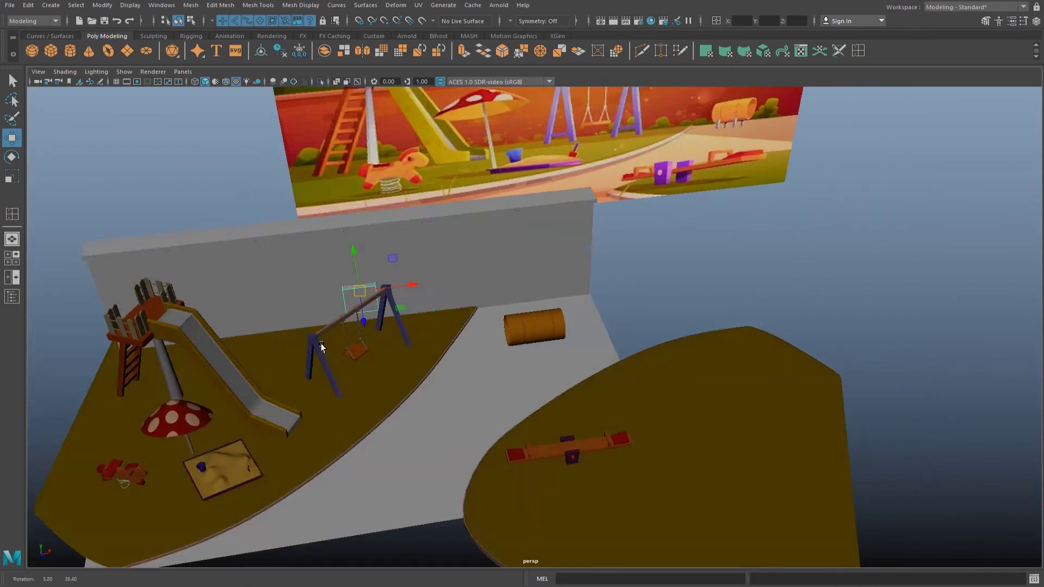
{"action": "left_click_drag", "start_coordinate": [369, 279], "coordinate": [594, 386], "text": "alt"}
{"action": "key", "text": "f"}
{"action": "key", "text": "r"}
{"action": "mouse_move", "coordinate": [494, 322]}
{"action": "left_mouse_down"}
{"action": "mouse_move", "coordinate": [349, 291]}
{"action": "mouse_move", "coordinate": [567, 270]}
{"action": "mouse_move", "coordinate": [536, 326]}
{"action": "mouse_move", "coordinate": [522, 325]}
{"action": "mouse_move", "coordinate": [533, 275]}
{"action": "left_mouse_up"}
Shape the block into a thin post under the tube, checking from several views.
{"action": "key", "text": "space"}
{"action": "key", "text": "space"}
{"action": "key", "text": "w"}
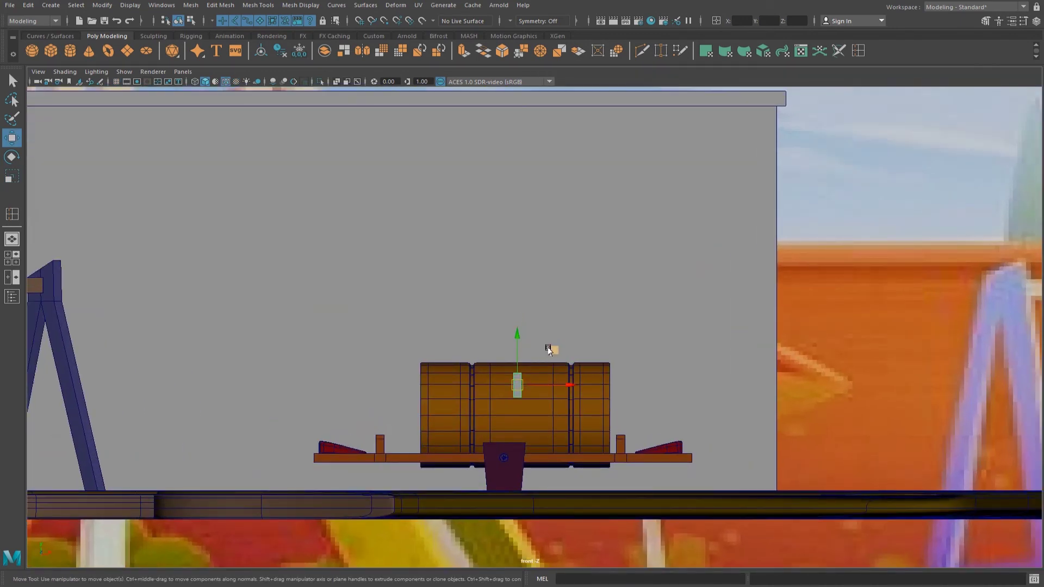
{"action": "scroll", "coordinate": [548, 350], "scroll_direction": "down", "scroll_amount": 4}
{"action": "left_click_drag", "start_coordinate": [544, 359], "coordinate": [539, 378], "text": "alt"}
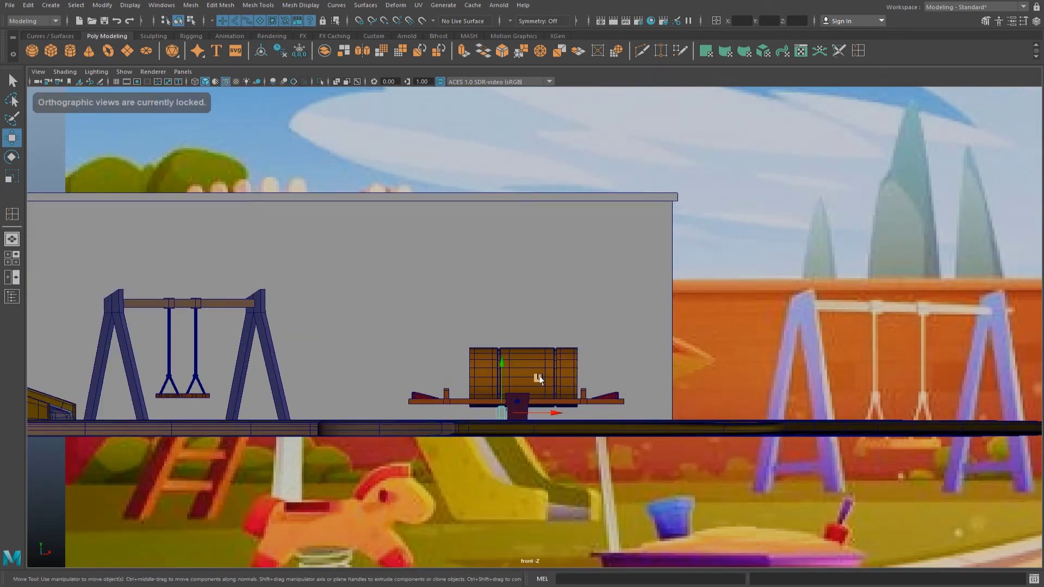
{"action": "key", "text": "space"}
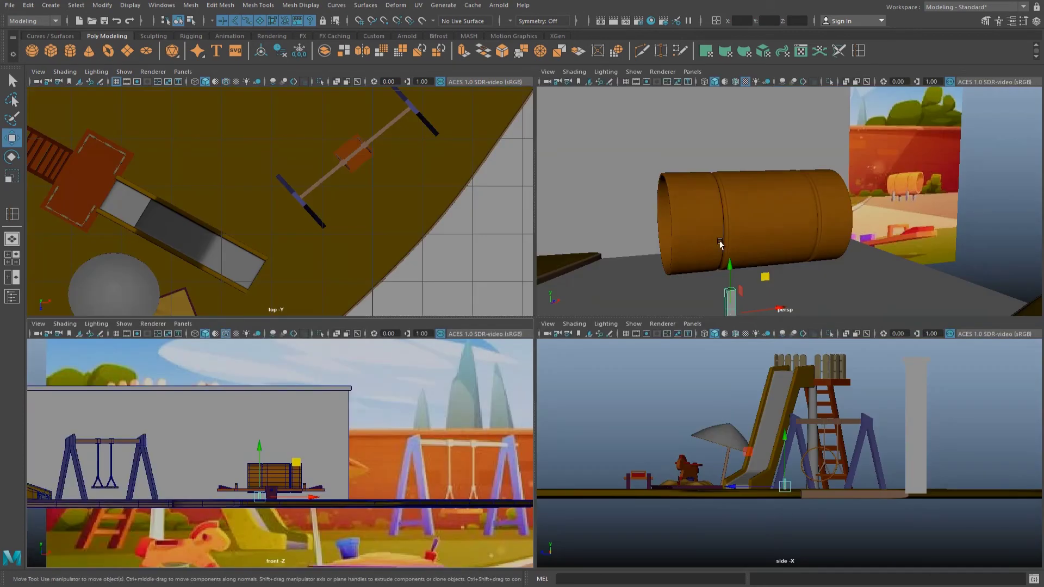
{"action": "key", "text": "space"}
{"action": "left_click_drag", "start_coordinate": [730, 256], "coordinate": [598, 283], "text": "alt"}
{"action": "mouse_move", "coordinate": [434, 472]}
{"action": "left_mouse_down", "text": "alt"}
{"action": "mouse_move", "coordinate": [523, 416]}
{"action": "mouse_move", "coordinate": [462, 478]}
{"action": "mouse_move", "coordinate": [400, 454]}
{"action": "left_mouse_up", "text": "alt"}
Give the post an existing grey material.
{"action": "right_click", "coordinate": [396, 326]}
{"action": "mouse_move", "coordinate": [401, 451]}
{"action": "right_mouse_down", "text": "alt"}
{"action": "mouse_move", "coordinate": [386, 447]}
{"action": "mouse_move", "coordinate": [336, 495]}
{"action": "right_mouse_up", "text": "alt"}
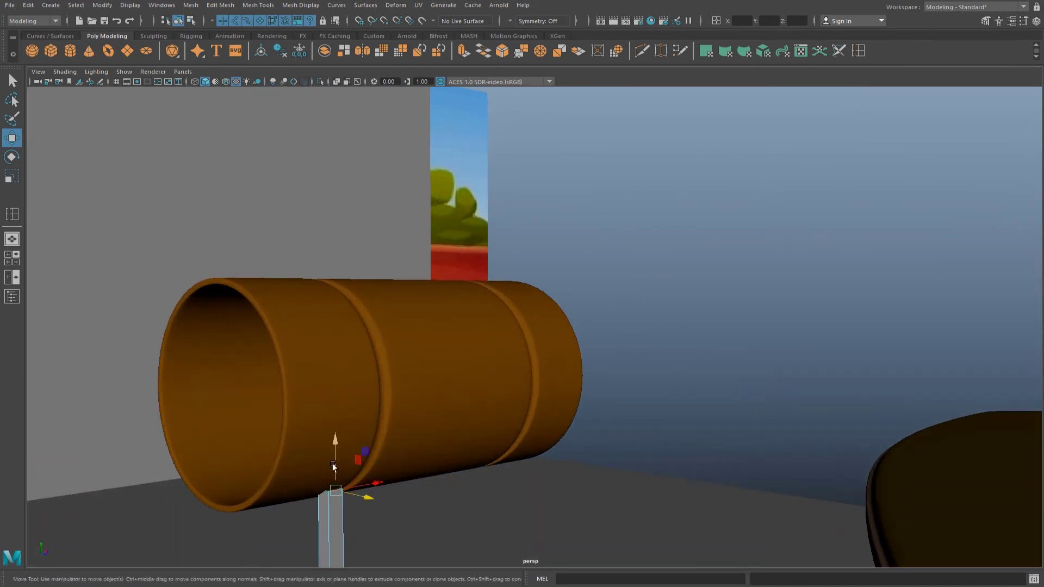
{"action": "right_click", "coordinate": [332, 316]}
{"action": "left_click_drag", "start_coordinate": [552, 307], "coordinate": [346, 522], "text": "alt"}
{"action": "right_click_drag", "start_coordinate": [346, 522], "coordinate": [421, 435], "text": "alt"}
{"action": "right_click", "coordinate": [421, 312]}
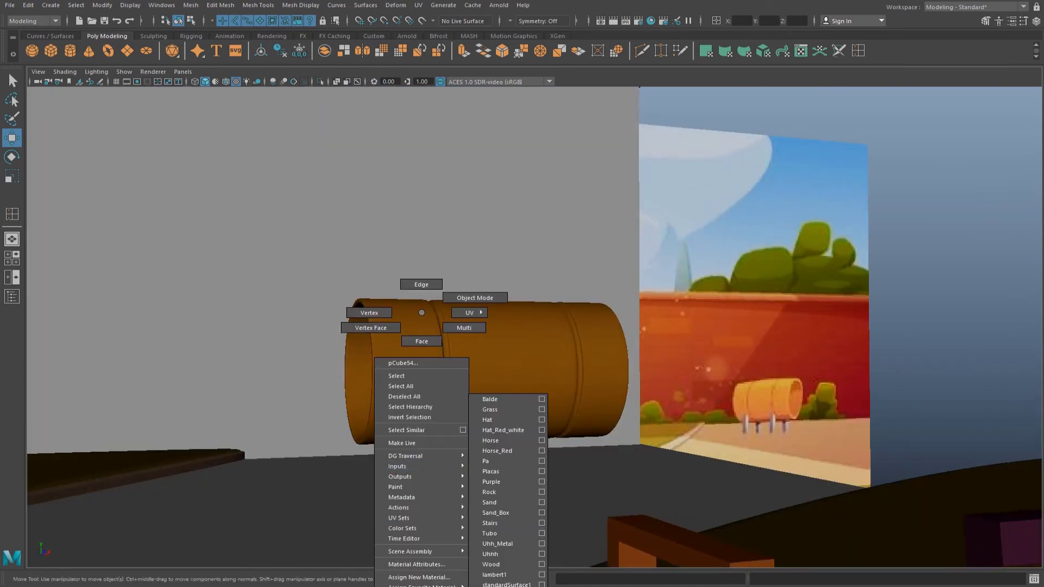
{"action": "left_click", "coordinate": [519, 545]}
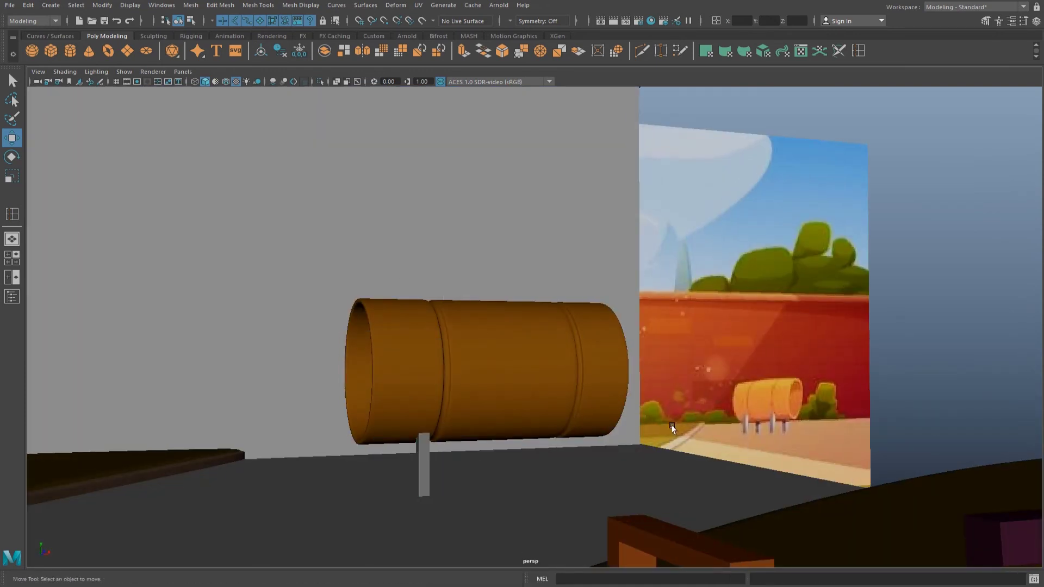
Place a support leg near the tube's right end, rotate it 180° in Y, and nudge it.
{"action": "mouse_move", "coordinate": [422, 473]}
{"action": "left_mouse_down", "text": "alt"}
{"action": "mouse_move", "coordinate": [508, 440]}
{"action": "mouse_move", "coordinate": [665, 462]}
{"action": "mouse_move", "coordinate": [581, 461]}
{"action": "mouse_move", "coordinate": [634, 463]}
{"action": "mouse_move", "coordinate": [553, 442]}
{"action": "left_mouse_up", "text": "alt"}
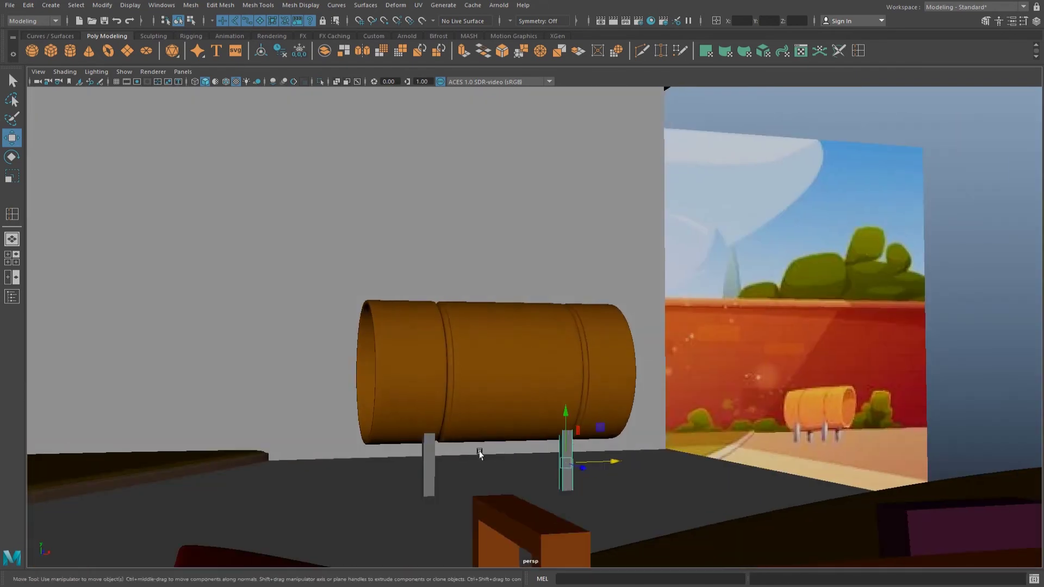
{"action": "mouse_move", "coordinate": [412, 447]}
{"action": "left_mouse_down", "text": "alt"}
{"action": "mouse_move", "coordinate": [464, 494]}
{"action": "mouse_move", "coordinate": [410, 498]}
{"action": "left_mouse_up", "text": "alt"}
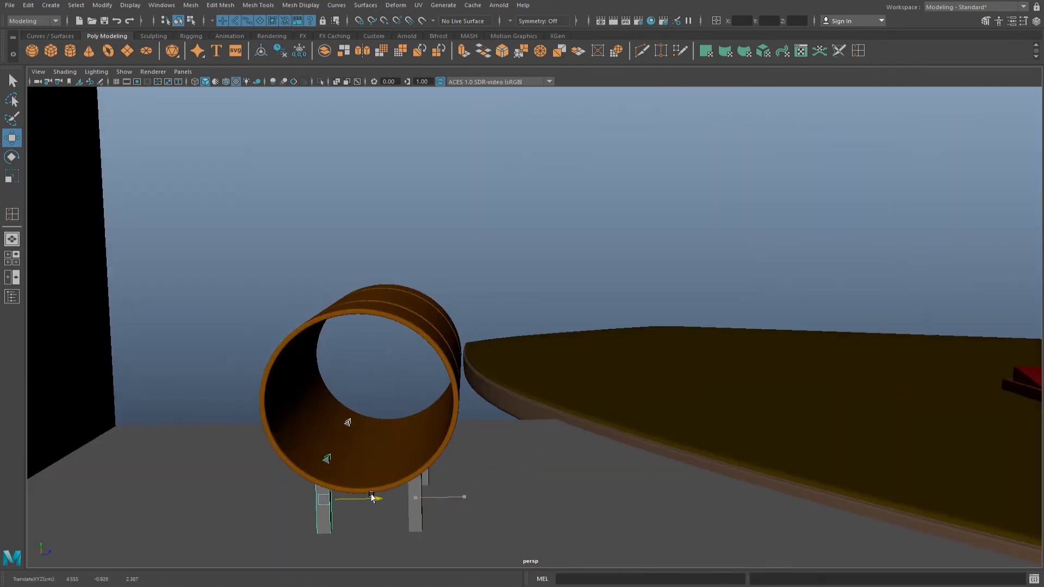
{"action": "key", "text": "ctrl+shift+a"}
{"action": "key", "text": "e"}
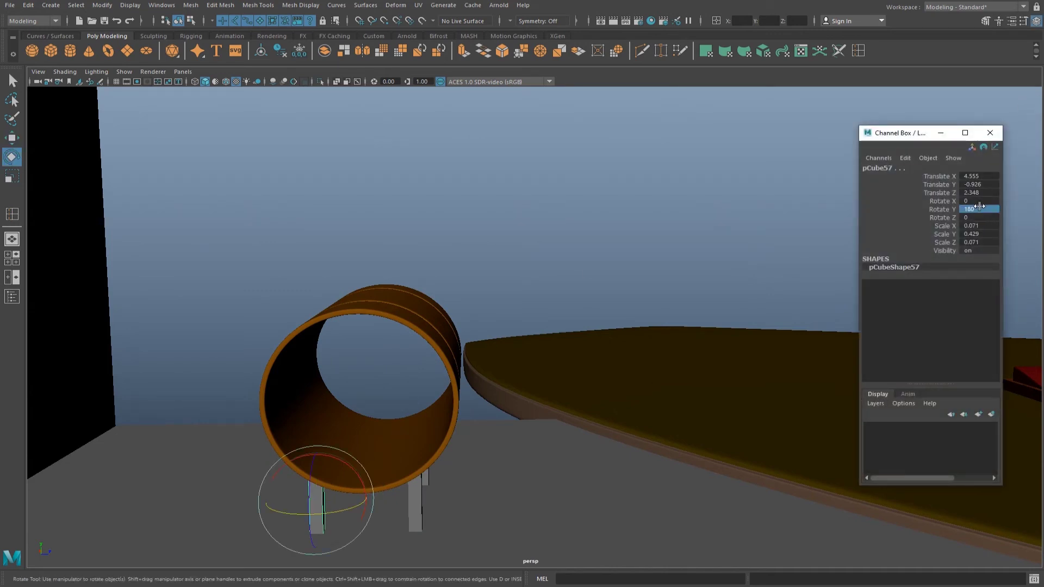
{"action": "scroll", "coordinate": [505, 291], "scroll_direction": "up", "scroll_amount": 5}
{"action": "mouse_move", "coordinate": [506, 291]}
{"action": "left_mouse_down", "text": "alt"}
{"action": "mouse_move", "coordinate": [517, 300]}
{"action": "mouse_move", "coordinate": [493, 303]}
{"action": "left_mouse_up", "text": "alt"}
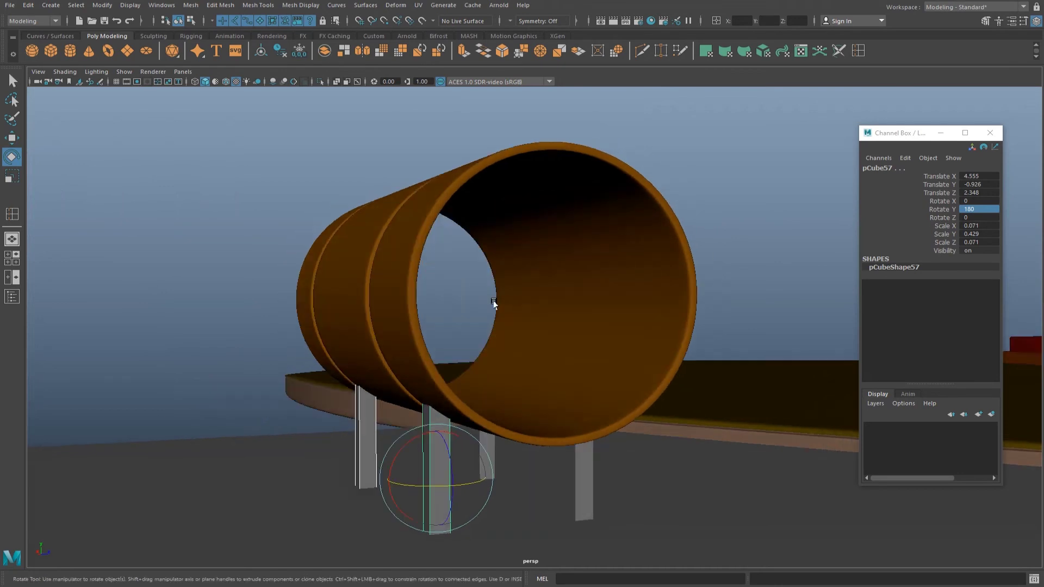
{"action": "key", "text": "w"}
{"action": "left_click_drag", "start_coordinate": [379, 483], "coordinate": [743, 279]}
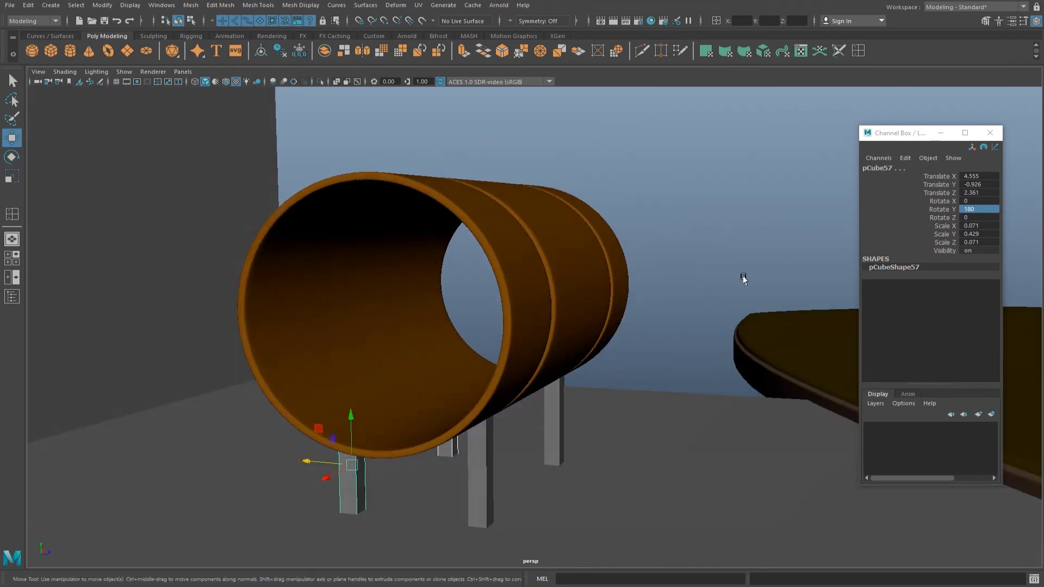
{"action": "left_click", "coordinate": [743, 279]}
Select the barrel and delete its construction history.
{"action": "left_click_drag", "start_coordinate": [563, 256], "coordinate": [550, 299], "text": "alt"}
{"action": "left_click_drag", "start_coordinate": [573, 427], "coordinate": [429, 278]}
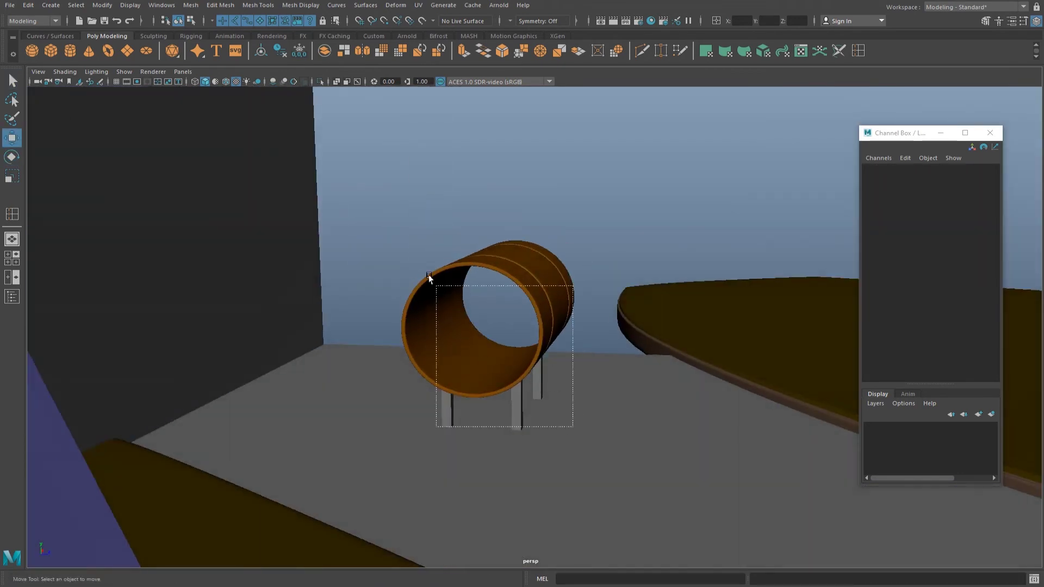
{"action": "left_click", "coordinate": [536, 275]}
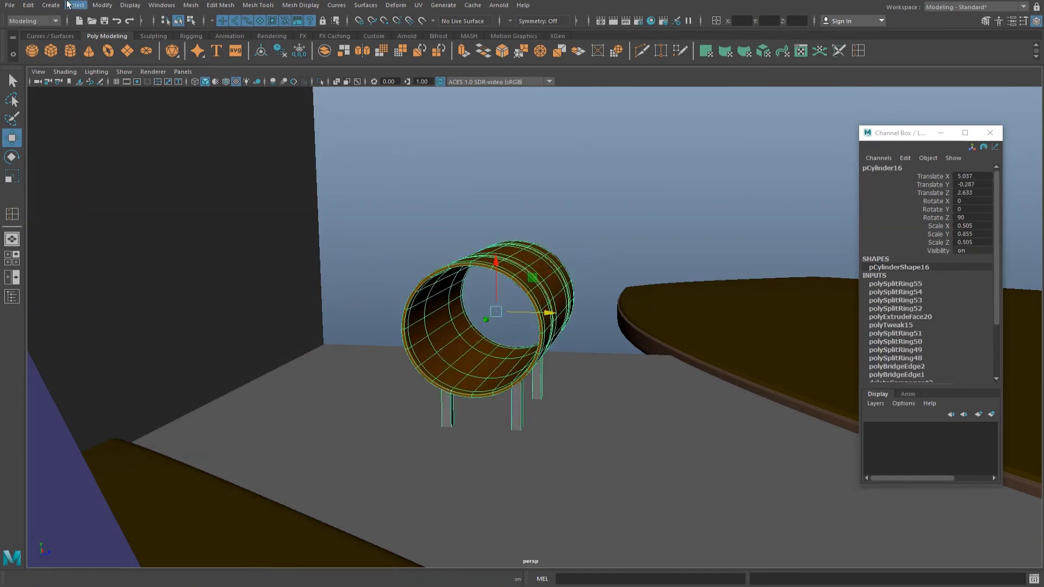
{"action": "left_click", "coordinate": [261, 50]}
{"action": "left_click", "coordinate": [989, 132]}
{"action": "left_click", "coordinate": [683, 186]}
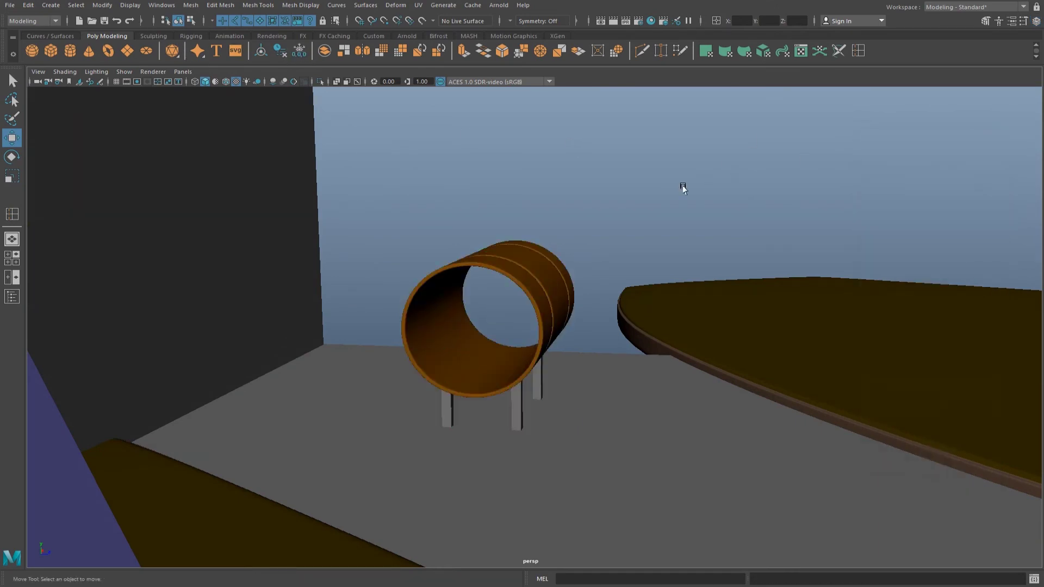
Assign a new aiStandardSurface material to the back wall.
{"action": "mouse_move", "coordinate": [683, 186]}
{"action": "left_mouse_down", "text": "alt"}
{"action": "mouse_move", "coordinate": [540, 217]}
{"action": "mouse_move", "coordinate": [485, 292]}
{"action": "mouse_move", "coordinate": [489, 310]}
{"action": "mouse_move", "coordinate": [567, 240]}
{"action": "left_mouse_up", "text": "alt"}
{"action": "scroll", "coordinate": [539, 217], "scroll_direction": "down", "scroll_amount": 5}
{"action": "scroll", "coordinate": [552, 210], "scroll_direction": "down", "scroll_amount": 5}
{"action": "scroll", "coordinate": [536, 198], "scroll_direction": "down", "scroll_amount": 5}
{"action": "scroll", "coordinate": [492, 208], "scroll_direction": "down", "scroll_amount": 5}
{"action": "left_click", "coordinate": [549, 249]}
{"action": "right_click", "coordinate": [566, 241]}
{"action": "left_click", "coordinate": [588, 502]}
{"action": "left_click", "coordinate": [393, 276]}
{"action": "left_click", "coordinate": [470, 413]}
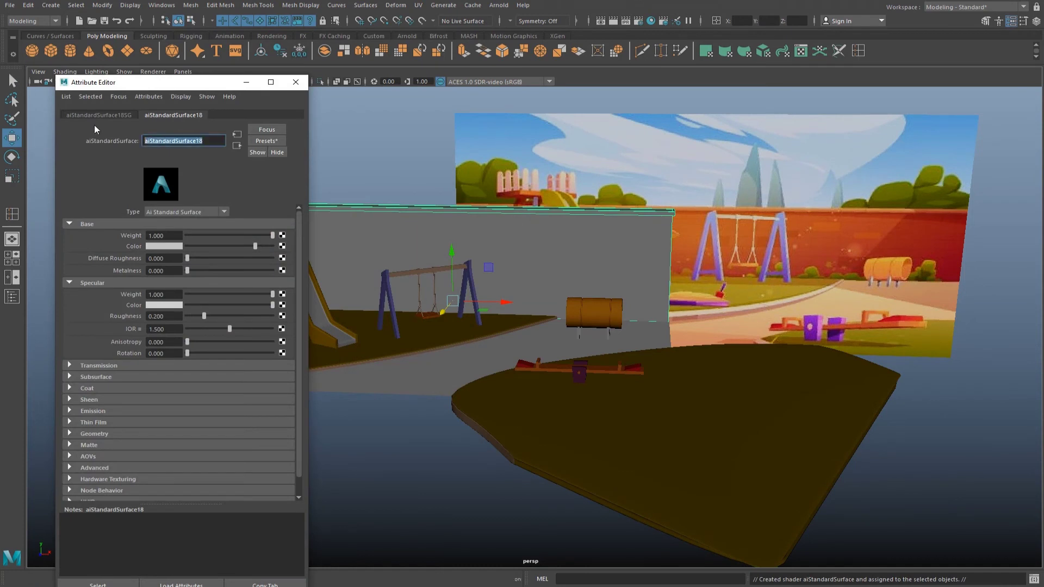
Set the Wall material's base colour to the red brick sampled from the reference.
{"action": "left_click", "coordinate": [158, 250]}
{"action": "left_click", "coordinate": [285, 205]}
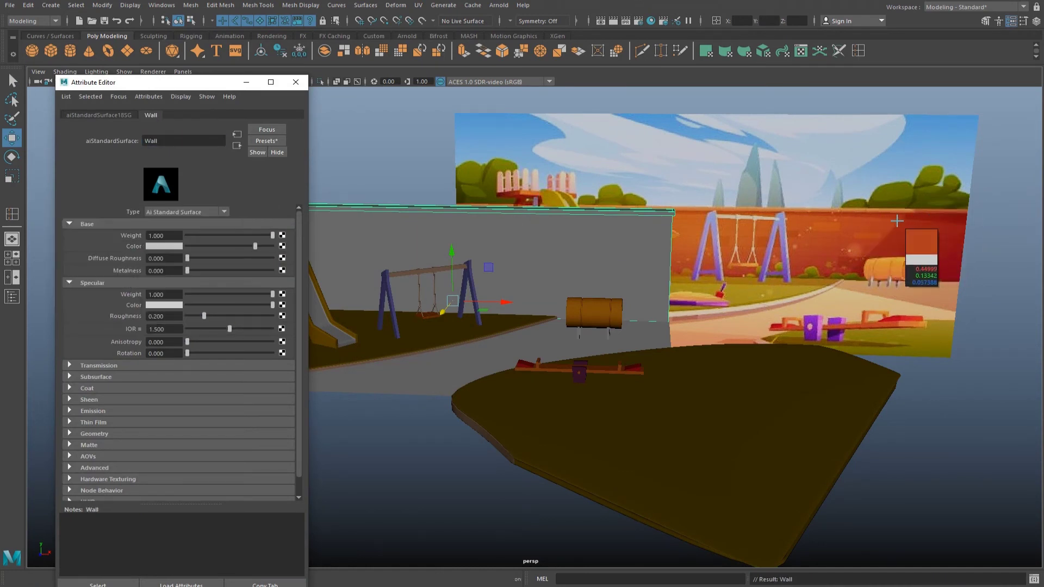
{"action": "left_click", "coordinate": [873, 220]}
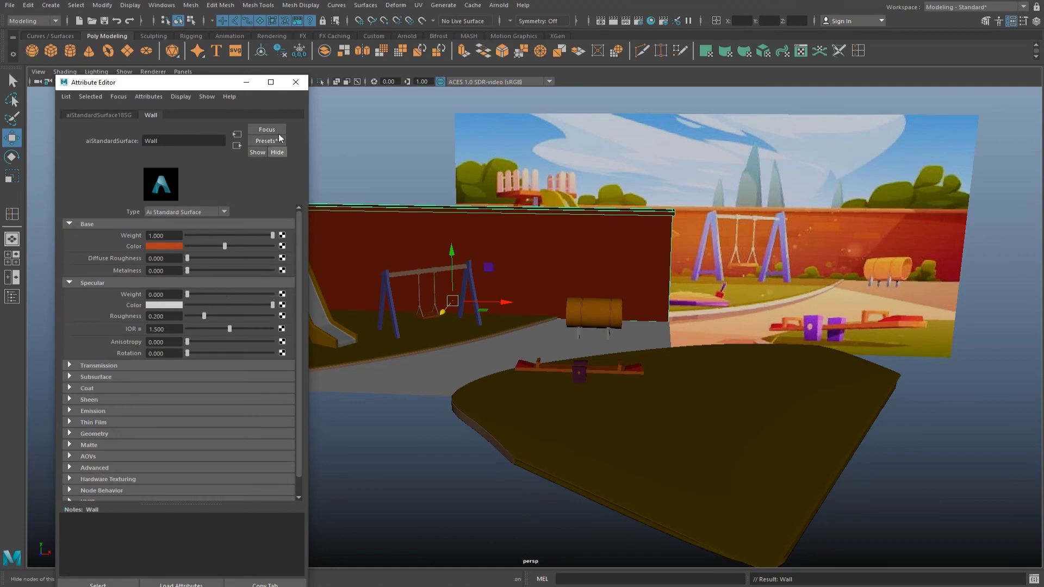
{"action": "left_click", "coordinate": [296, 82]}
{"action": "left_click", "coordinate": [364, 468]}
Give the left ground a new aiStandardSurface Floor material in sampled beige.
{"action": "mouse_move", "coordinate": [364, 468]}
{"action": "left_mouse_down", "text": "alt"}
{"action": "mouse_move", "coordinate": [407, 348]}
{"action": "mouse_move", "coordinate": [572, 320]}
{"action": "mouse_move", "coordinate": [624, 363]}
{"action": "left_mouse_up", "text": "alt"}
{"action": "left_click", "coordinate": [478, 378]}
{"action": "right_click_drag", "start_coordinate": [481, 316], "coordinate": [478, 576]}
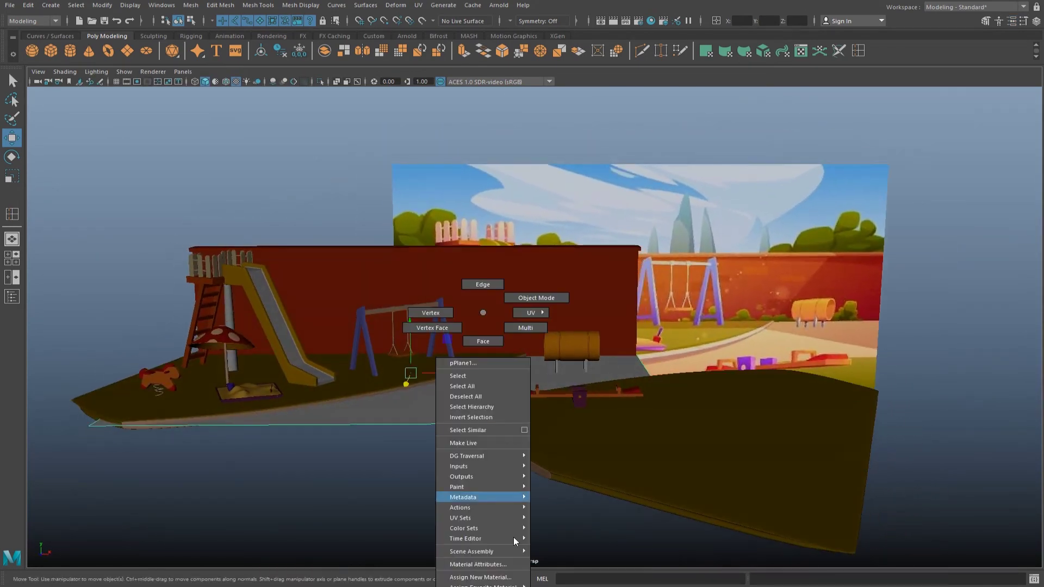
{"action": "left_click", "coordinate": [396, 274]}
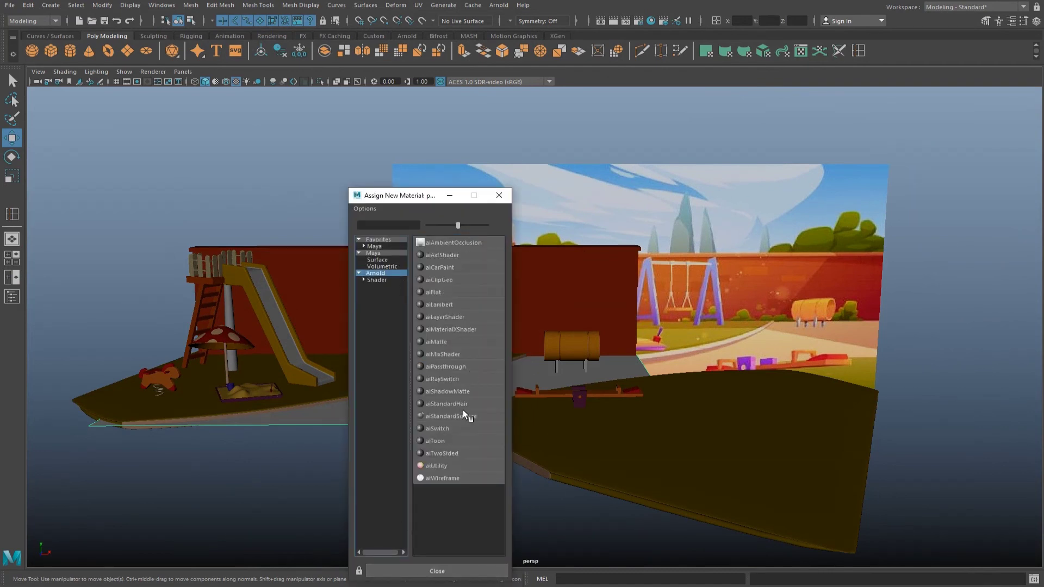
{"action": "left_click", "coordinate": [463, 414]}
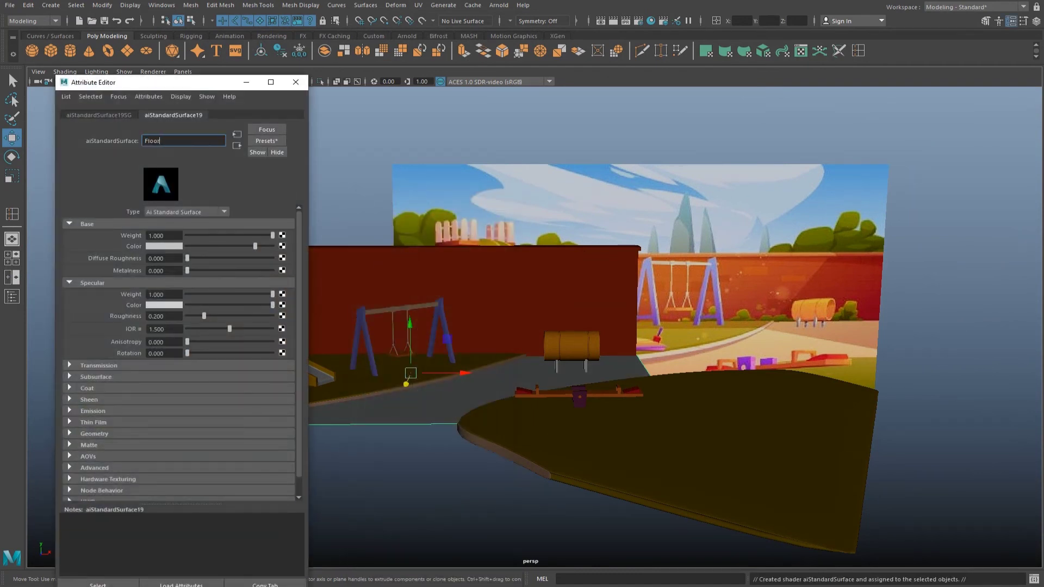
{"action": "left_click", "coordinate": [170, 246]}
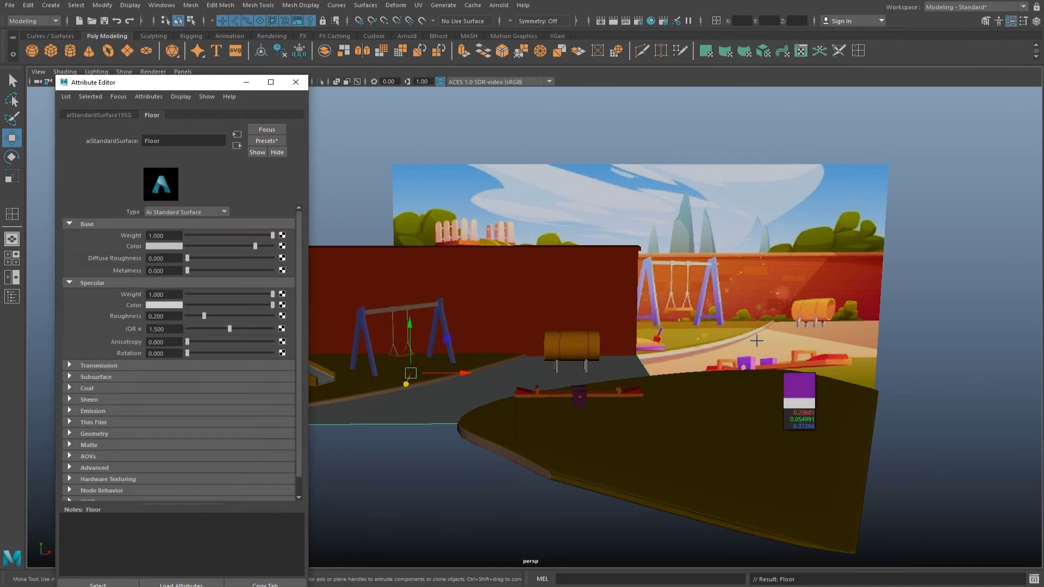
{"action": "left_click", "coordinate": [292, 87]}
Reframe the view and save the scene.
{"action": "mouse_move", "coordinate": [482, 412]}
{"action": "left_mouse_down", "text": "alt"}
{"action": "mouse_move", "coordinate": [564, 350]}
{"action": "mouse_move", "coordinate": [518, 333]}
{"action": "mouse_move", "coordinate": [478, 349]}
{"action": "mouse_move", "coordinate": [527, 359]}
{"action": "mouse_move", "coordinate": [518, 353]}
{"action": "left_mouse_up", "text": "alt"}
{"action": "scroll", "coordinate": [517, 333], "scroll_direction": "down", "scroll_amount": 2}
{"action": "key", "text": "q"}
{"action": "key", "text": "ctrl+s"}
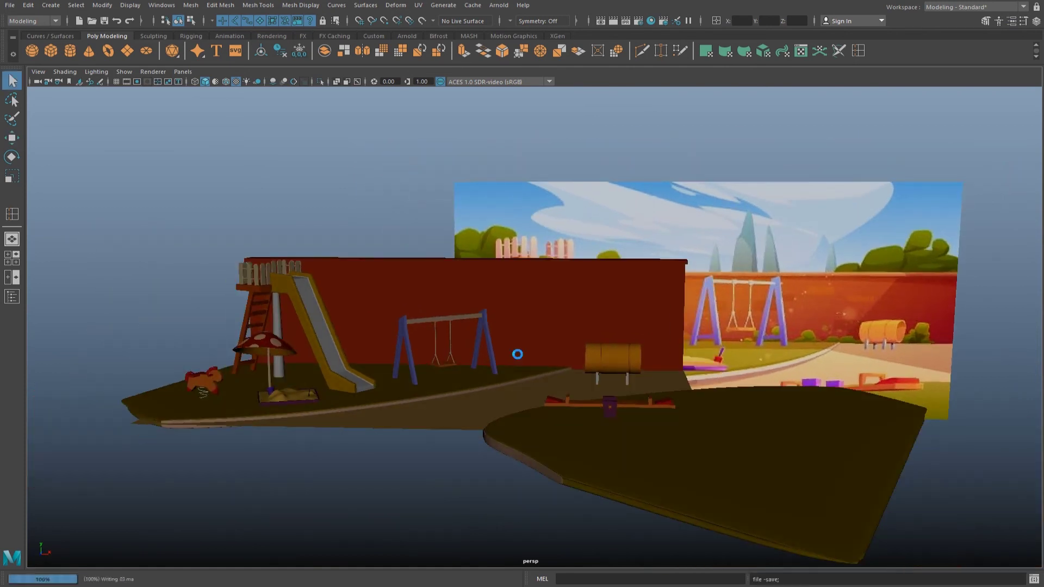
Switch to the four-view layout and create a new camera.
{"action": "key", "text": "w"}
{"action": "key", "text": "space"}
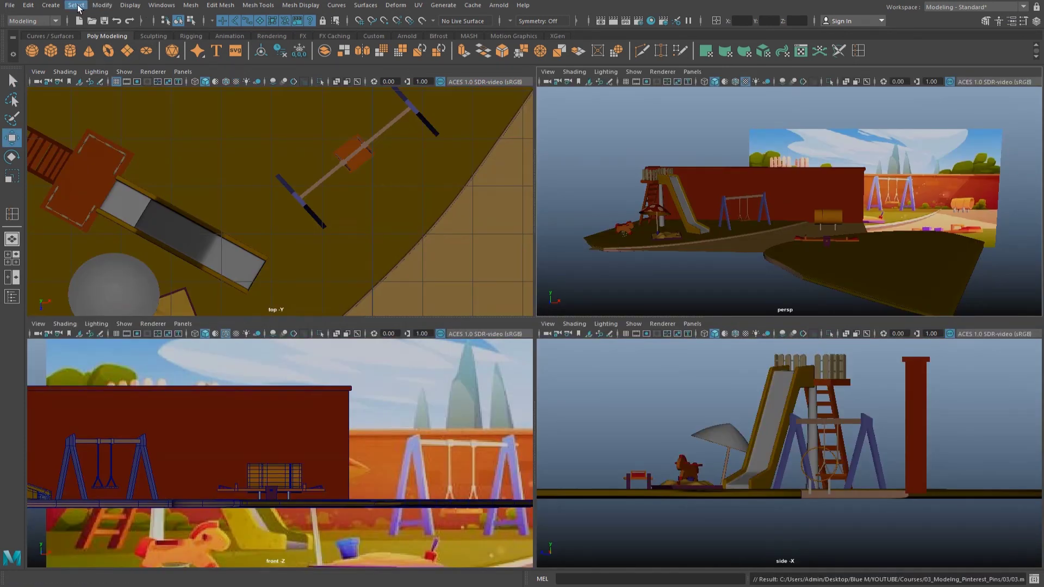
{"action": "left_click", "coordinate": [50, 7]}
{"action": "left_click", "coordinate": [274, 83]}
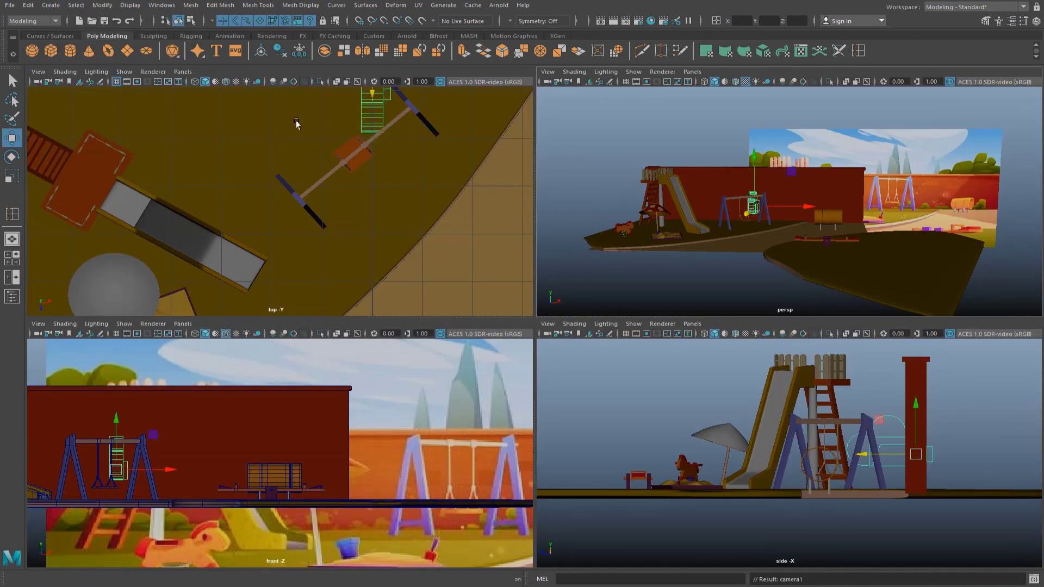
Look through camera1 in the top-left pane with its 960×540 resolution gate shown.
{"action": "key", "text": "space"}
{"action": "left_click", "coordinate": [441, 103]}
{"action": "left_click", "coordinate": [555, 135]}
{"action": "scroll", "coordinate": [324, 188], "scroll_direction": "down", "scroll_amount": 5}
{"action": "scroll", "coordinate": [308, 208], "scroll_direction": "down", "scroll_amount": 5}
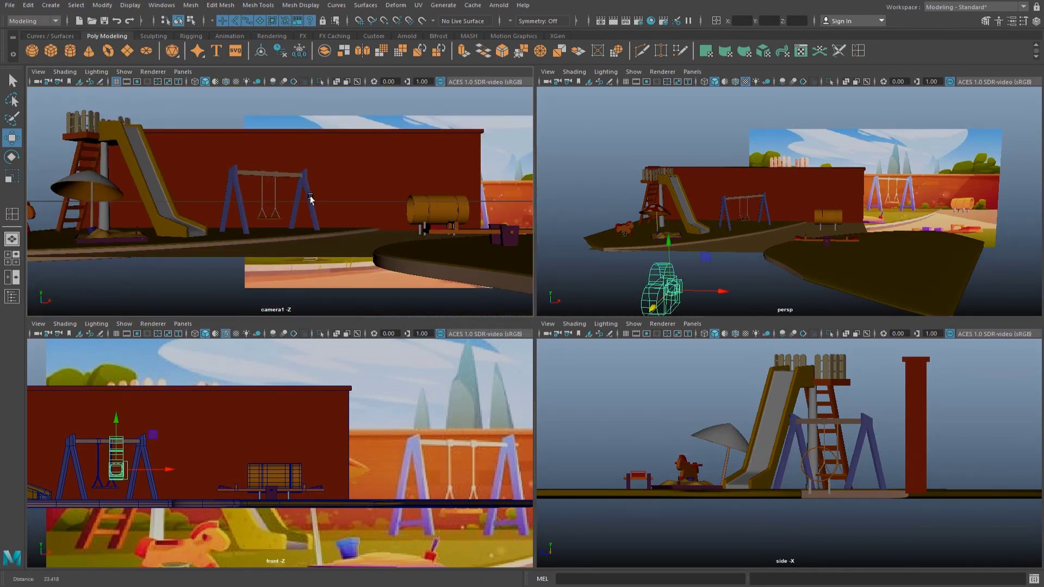
{"action": "left_click", "coordinate": [136, 82]}
Raise camera1 above the ground, briefly hiding and then showing all objects in its view.
{"action": "left_click_drag", "start_coordinate": [668, 249], "coordinate": [672, 206]}
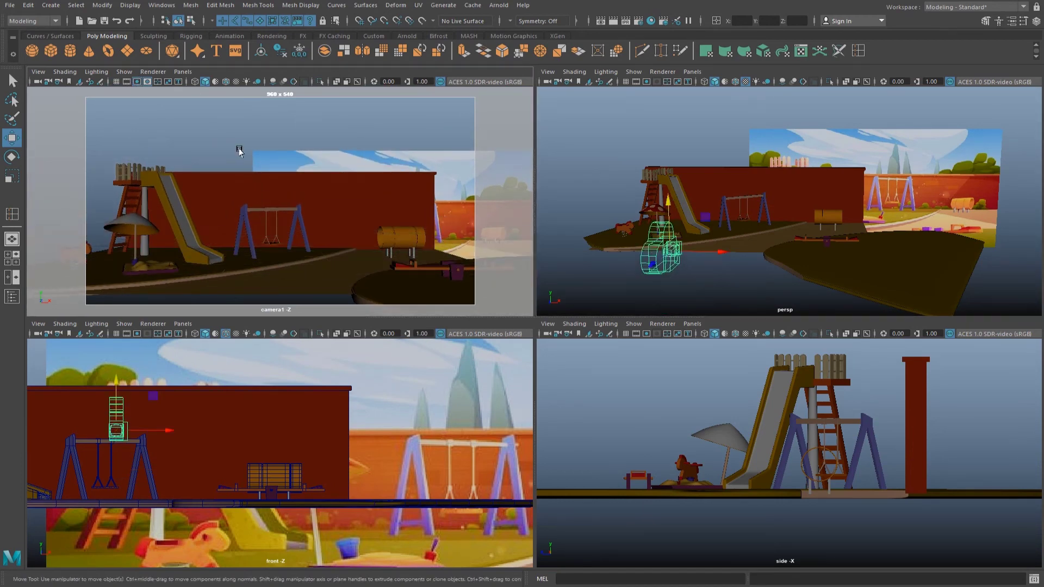
{"action": "key", "text": "space"}
{"action": "left_click", "coordinate": [261, 138]}
{"action": "left_click", "coordinate": [294, 151]}
{"action": "key", "text": "space"}
{"action": "left_click", "coordinate": [246, 124]}
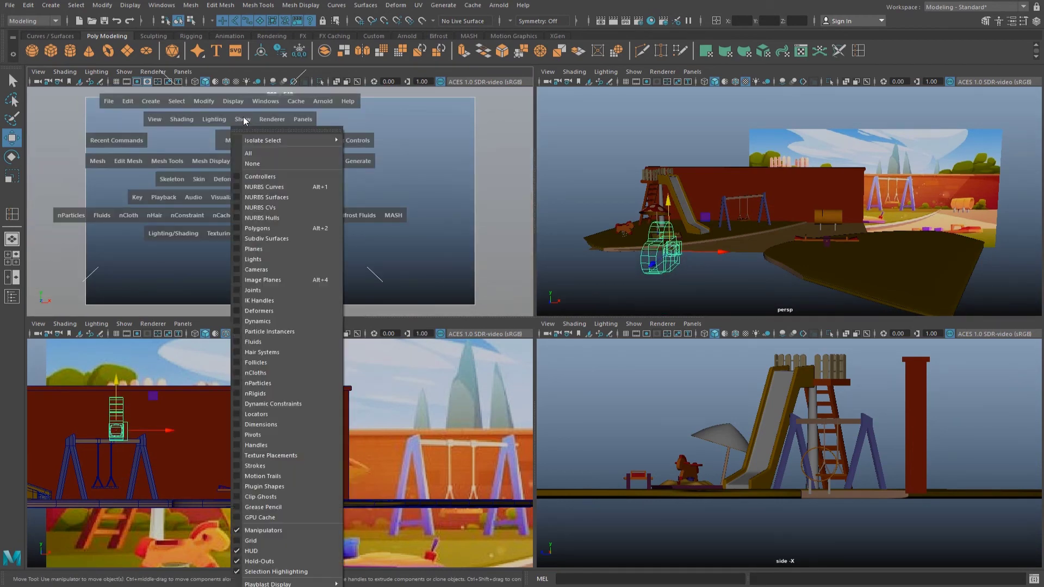
{"action": "left_click", "coordinate": [263, 232]}
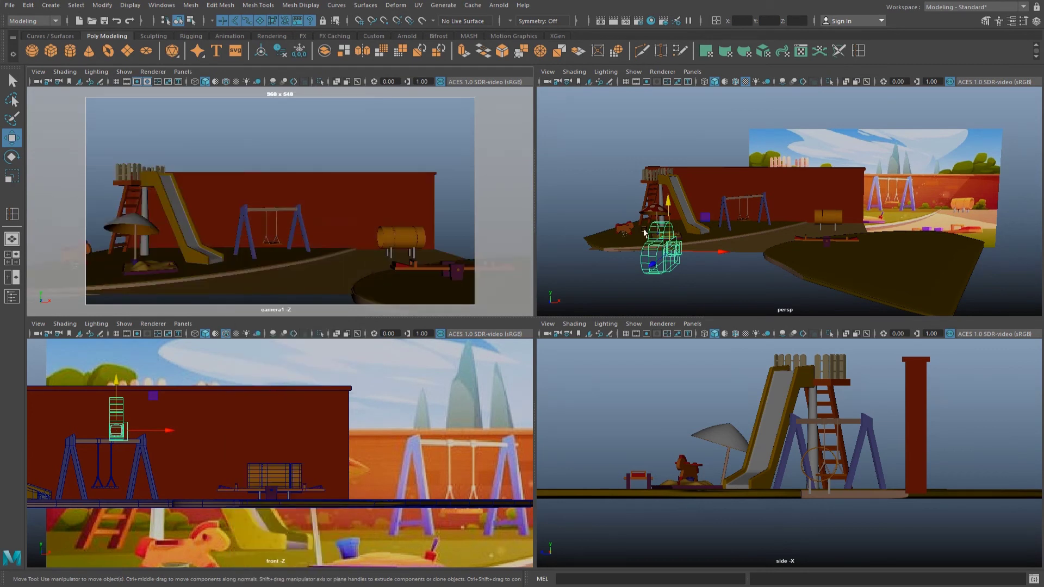
Move camera1 back and tilt it lower so it frames the playground.
{"action": "mouse_move", "coordinate": [673, 266]}
{"action": "left_mouse_down"}
{"action": "mouse_move", "coordinate": [670, 240]}
{"action": "mouse_move", "coordinate": [701, 241]}
{"action": "mouse_move", "coordinate": [683, 246]}
{"action": "left_mouse_up"}
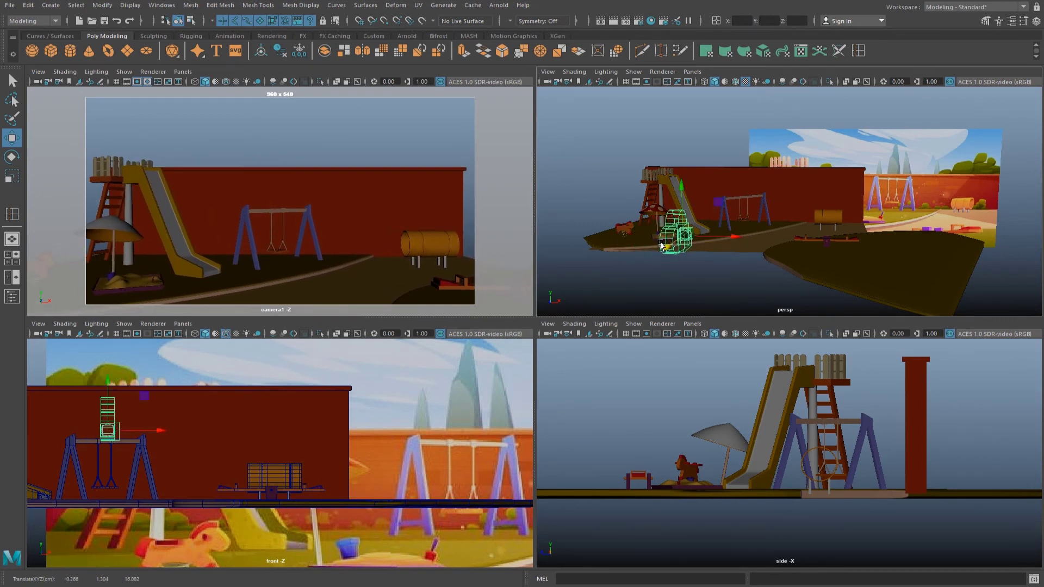
{"action": "key", "text": "t"}
{"action": "mouse_move", "coordinate": [762, 147]}
{"action": "left_mouse_down"}
{"action": "mouse_move", "coordinate": [747, 175]}
{"action": "mouse_move", "coordinate": [753, 158]}
{"action": "left_mouse_up"}
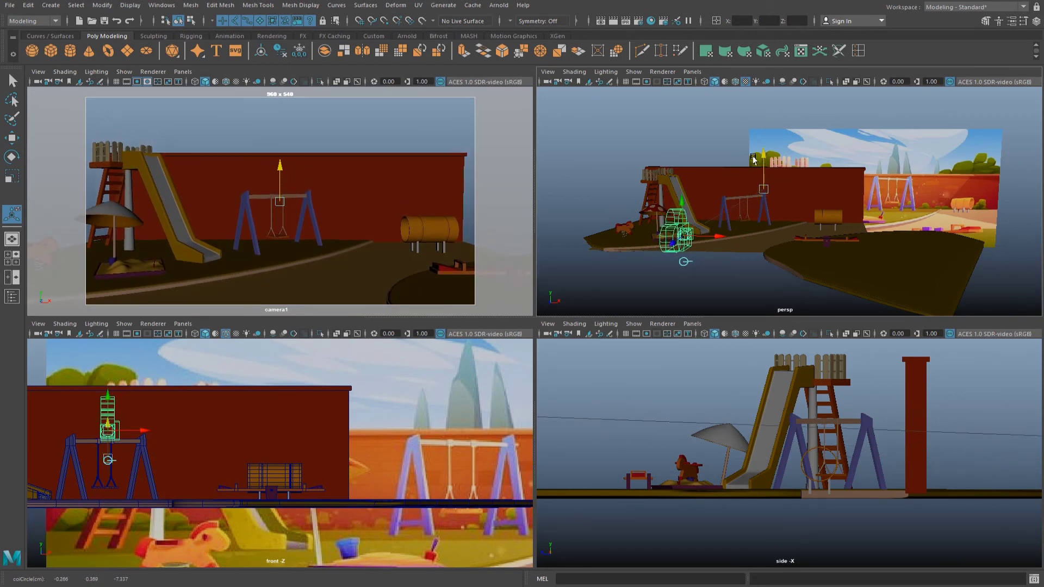
{"action": "mouse_move", "coordinate": [822, 232]}
{"action": "left_mouse_down", "text": "alt"}
{"action": "mouse_move", "coordinate": [620, 309]}
{"action": "mouse_move", "coordinate": [618, 415]}
{"action": "left_mouse_up", "text": "alt"}
{"action": "left_click", "coordinate": [657, 356]}
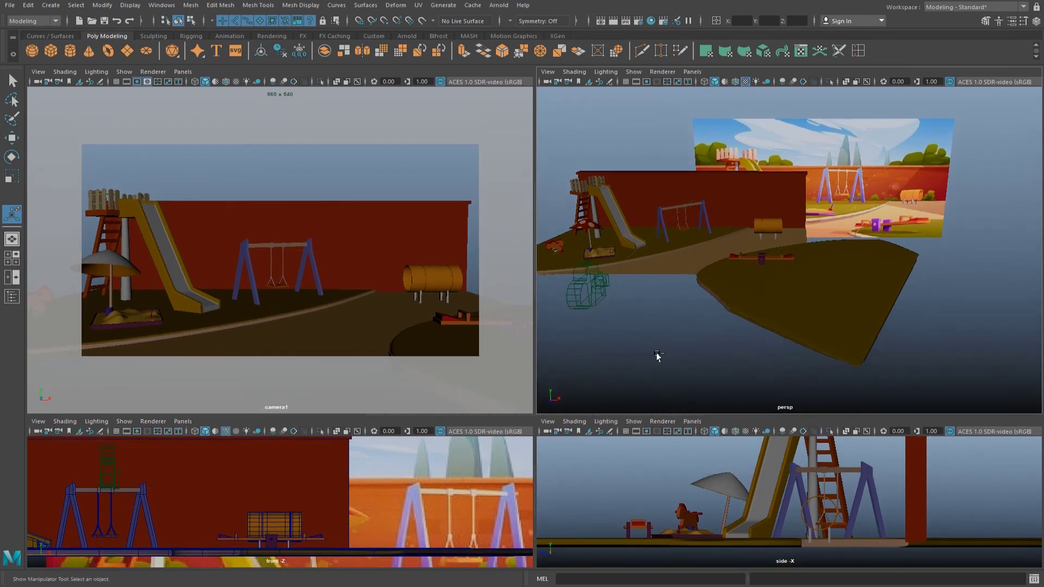
Slide the seesaw left into the camera shot.
{"action": "left_click_drag", "start_coordinate": [806, 262], "coordinate": [831, 295], "text": "alt"}
{"action": "mouse_move", "coordinate": [869, 357]}
{"action": "left_mouse_down"}
{"action": "mouse_move", "coordinate": [774, 264]}
{"action": "mouse_move", "coordinate": [787, 271]}
{"action": "left_mouse_up"}
{"action": "left_click", "coordinate": [791, 289]}
{"action": "key", "text": "w"}
{"action": "middle_click_drag", "start_coordinate": [813, 308], "coordinate": [766, 310]}
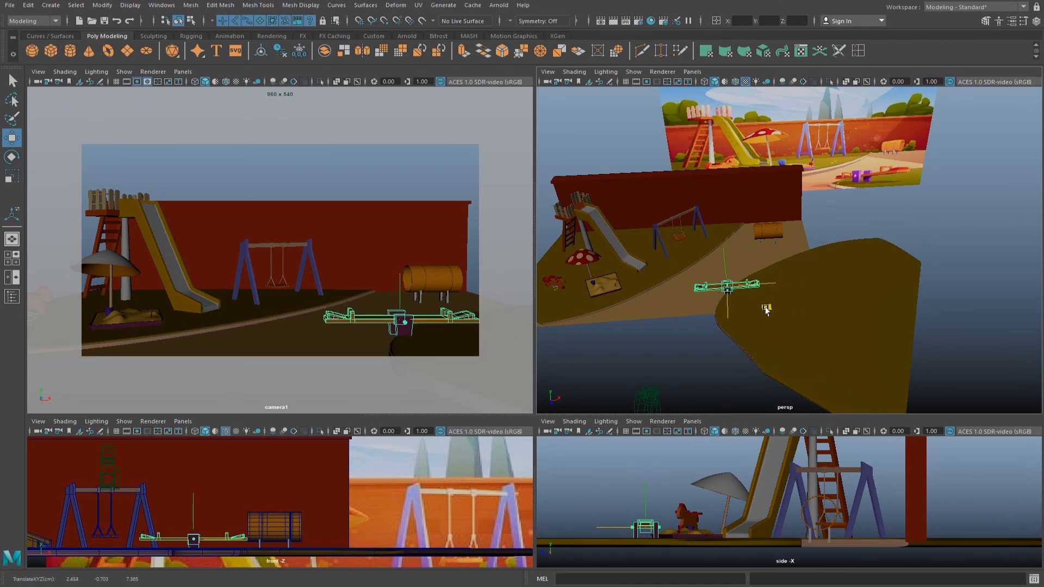
{"action": "key", "text": "r"}
{"action": "mouse_move", "coordinate": [766, 310]}
{"action": "left_mouse_down", "text": "alt"}
{"action": "mouse_move", "coordinate": [733, 326]}
{"action": "mouse_move", "coordinate": [703, 307]}
{"action": "mouse_move", "coordinate": [818, 329]}
{"action": "left_mouse_up", "text": "alt"}
{"action": "key", "text": "w"}
Slide the curved ground platform left and adjust the barrel's height.
{"action": "left_click", "coordinate": [818, 329]}
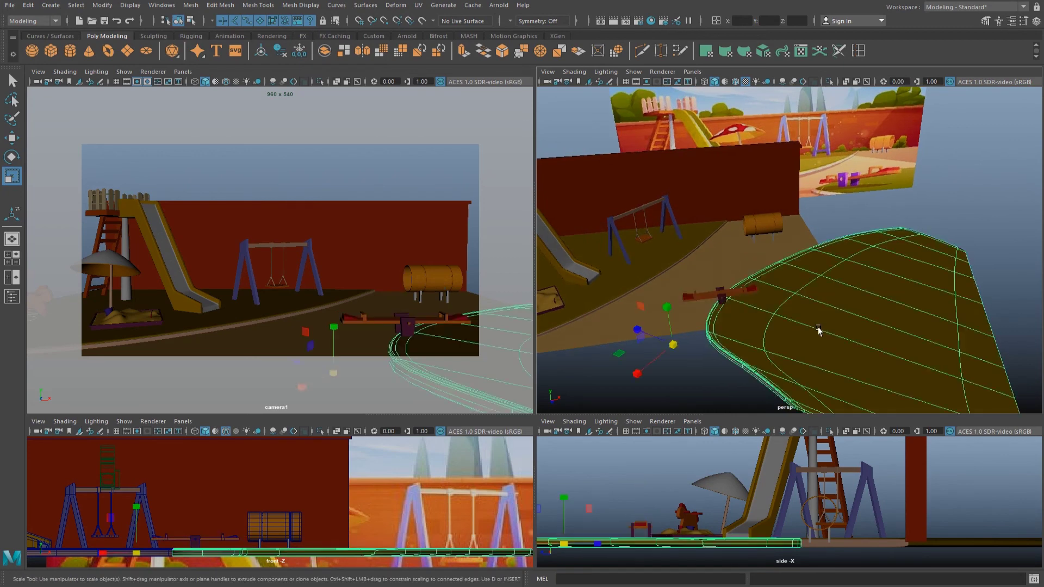
{"action": "mouse_move", "coordinate": [654, 344]}
{"action": "middle_mouse_down"}
{"action": "mouse_move", "coordinate": [579, 348]}
{"action": "mouse_move", "coordinate": [588, 351]}
{"action": "middle_mouse_up"}
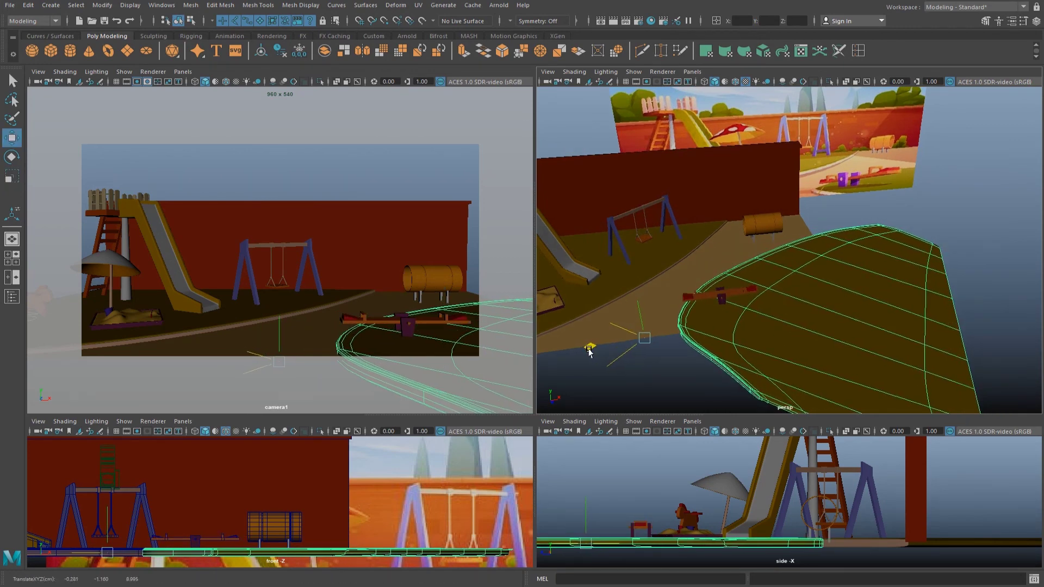
{"action": "scroll", "coordinate": [846, 256], "scroll_direction": "up", "scroll_amount": 3}
{"action": "left_click", "coordinate": [769, 213]}
{"action": "scroll", "coordinate": [766, 207], "scroll_direction": "up", "scroll_amount": 3}
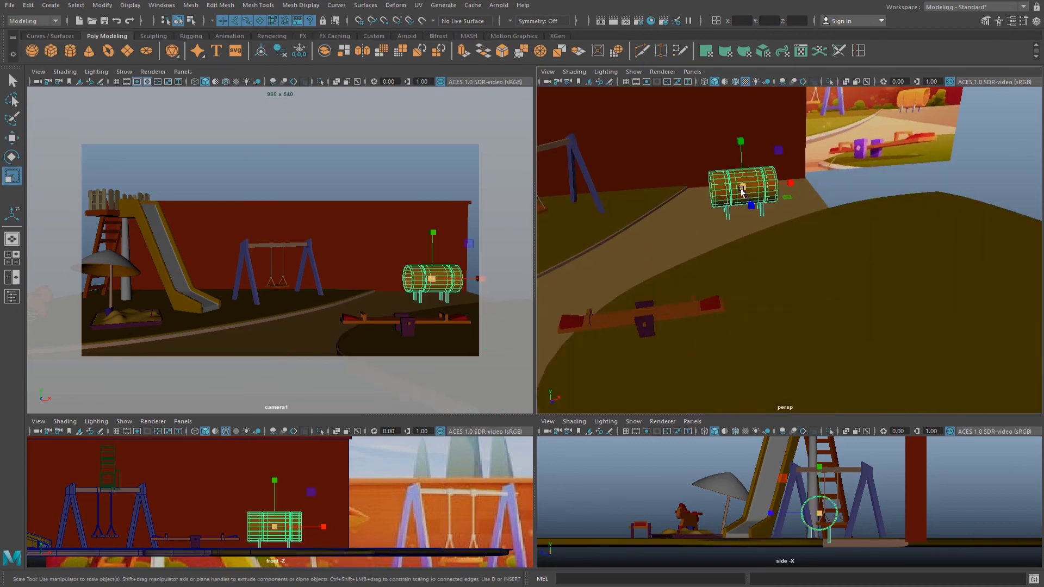
{"action": "key", "text": "r"}
{"action": "key", "text": "w"}
{"action": "left_click_drag", "start_coordinate": [732, 136], "coordinate": [738, 141]}
{"action": "left_click", "coordinate": [992, 163]}
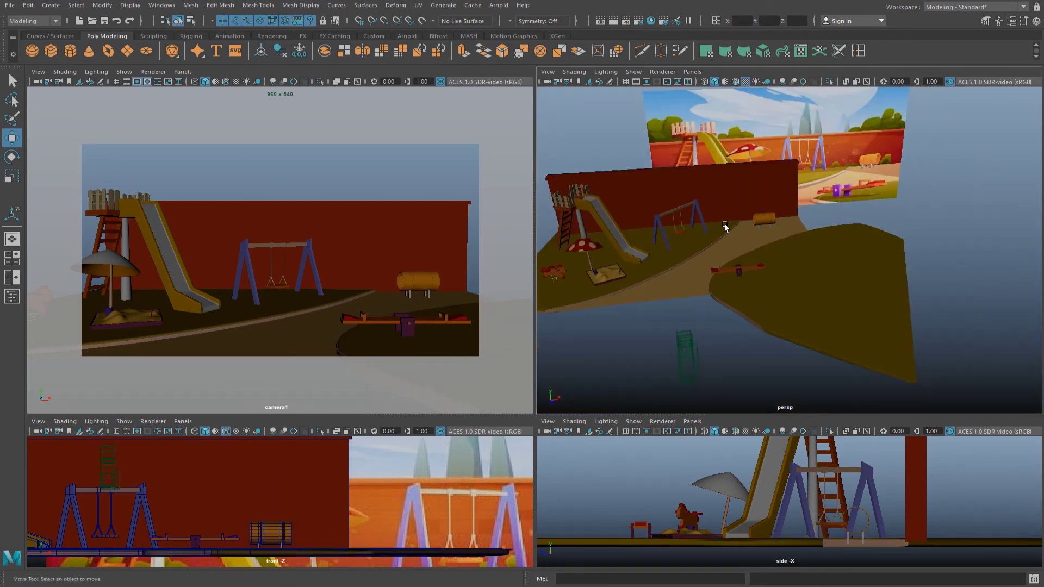
Scale the back wall wider along its X length.
{"action": "scroll", "coordinate": [723, 226], "scroll_direction": "down", "scroll_amount": 5}
{"action": "left_click_drag", "start_coordinate": [753, 198], "coordinate": [720, 255], "text": "alt"}
{"action": "middle_click_drag", "start_coordinate": [695, 224], "coordinate": [707, 222], "text": "alt"}
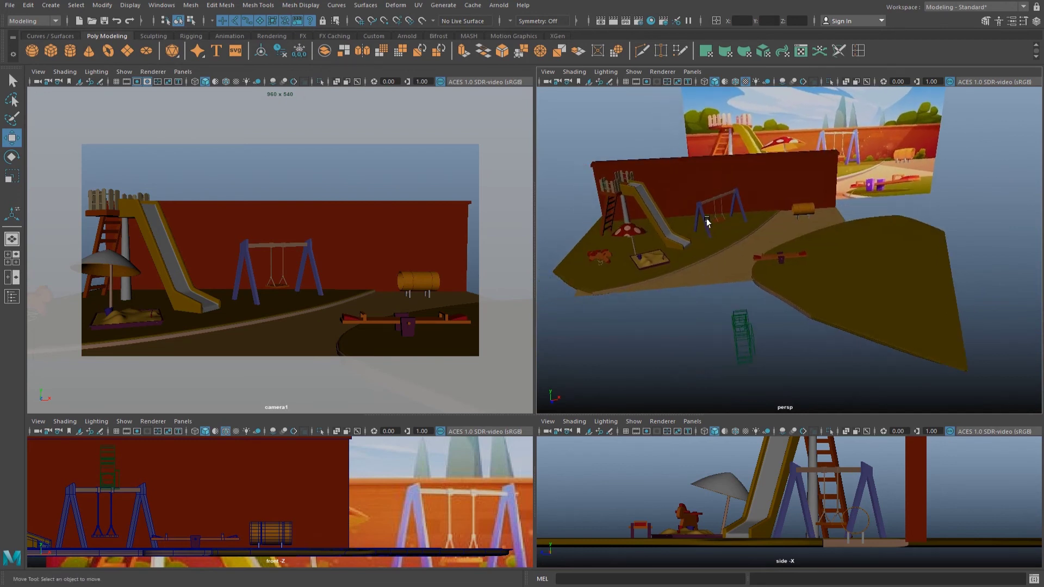
{"action": "left_click", "coordinate": [755, 179]}
{"action": "key", "text": "r"}
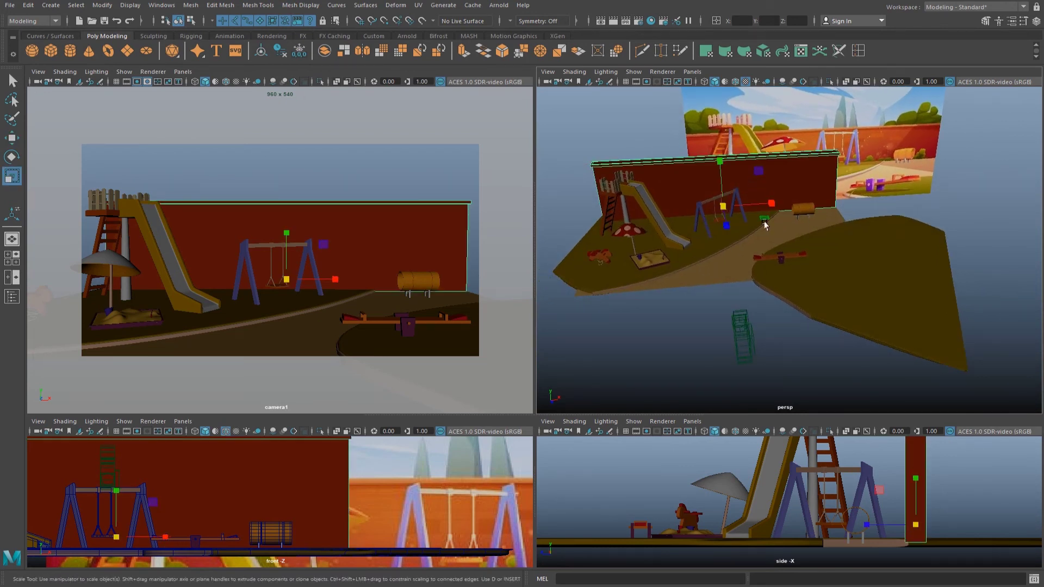
{"action": "left_click_drag", "start_coordinate": [772, 206], "coordinate": [787, 204]}
Move the ground's left-edge vertices in vertex mode, then return to object mode.
{"action": "left_click", "coordinate": [687, 267]}
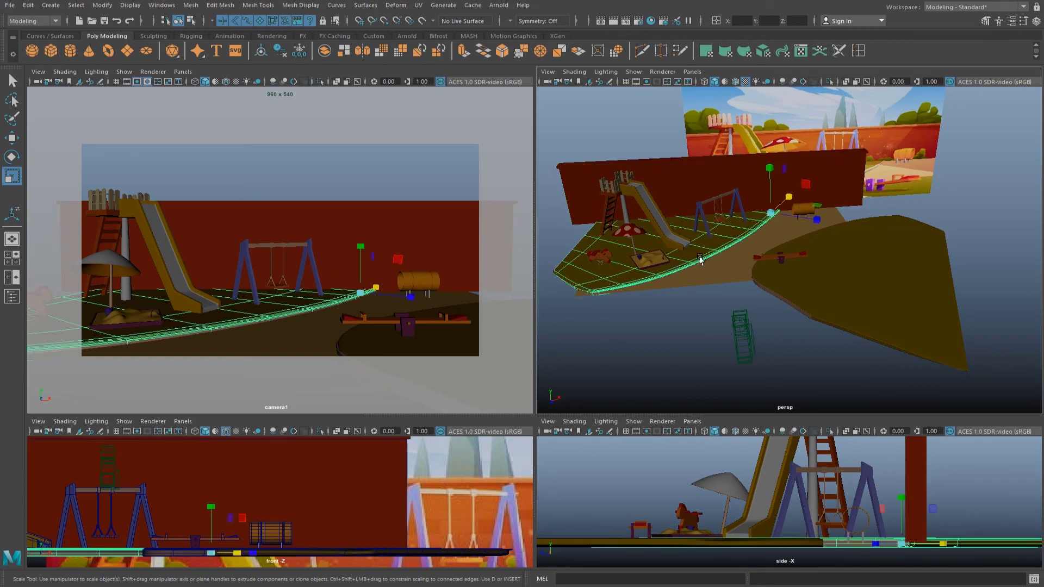
{"action": "left_click_drag", "start_coordinate": [687, 268], "coordinate": [743, 266], "text": "alt"}
{"action": "right_click_drag", "start_coordinate": [742, 262], "coordinate": [666, 249]}
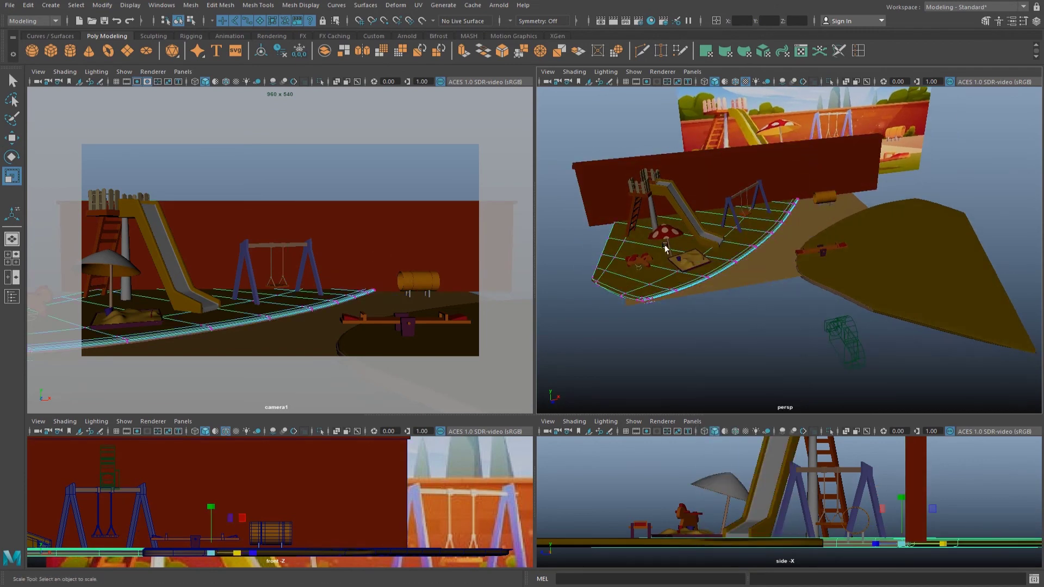
{"action": "left_click_drag", "start_coordinate": [531, 176], "coordinate": [532, 176]}
{"action": "key", "text": "w"}
{"action": "right_click_drag", "start_coordinate": [716, 261], "coordinate": [756, 310]}
{"action": "left_click_drag", "start_coordinate": [755, 310], "coordinate": [683, 231], "text": "alt"}
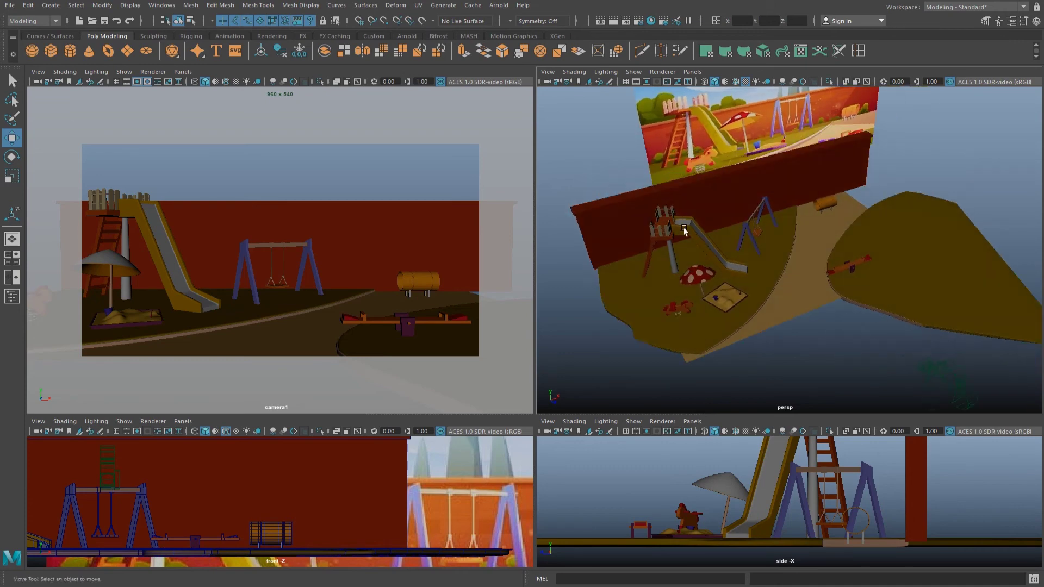
Select the whole slide group and scale it down.
{"action": "left_click", "coordinate": [684, 231]}
{"action": "key", "text": "r"}
{"action": "key", "text": "f"}
{"action": "left_click", "coordinate": [710, 280]}
{"action": "left_click", "coordinate": [729, 245]}
{"action": "left_click", "coordinate": [743, 201]}
{"action": "mouse_move", "coordinate": [743, 202]}
{"action": "left_mouse_down"}
{"action": "mouse_move", "coordinate": [731, 191]}
{"action": "mouse_move", "coordinate": [741, 184]}
{"action": "left_mouse_up"}
Reposition the slide and view the whole playground.
{"action": "key", "text": "w"}
{"action": "key", "text": "f"}
{"action": "scroll", "coordinate": [726, 230], "scroll_direction": "down", "scroll_amount": 6}
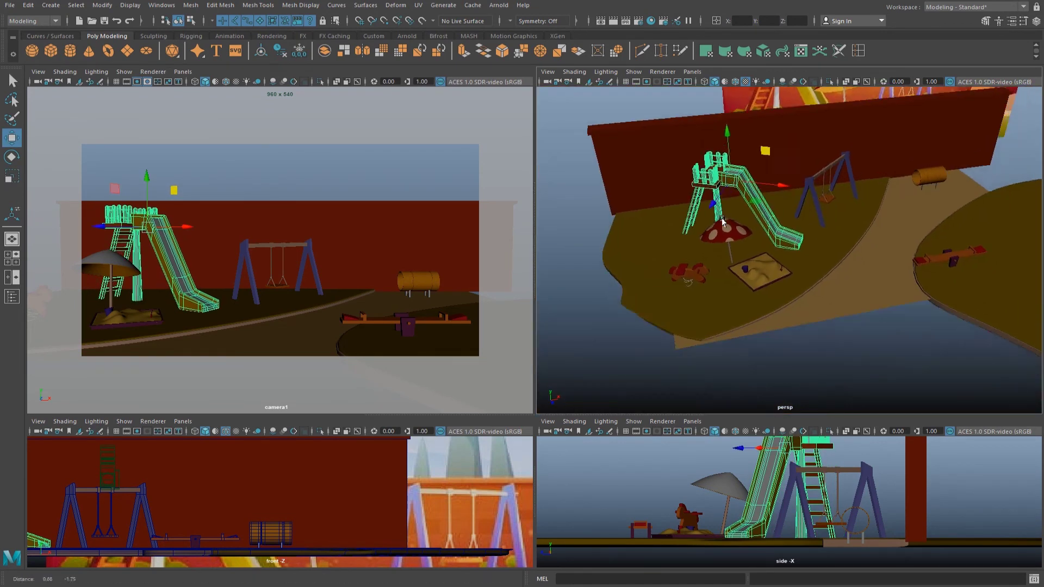
{"action": "mouse_move", "coordinate": [726, 230]}
{"action": "left_mouse_down", "text": "alt"}
{"action": "mouse_move", "coordinate": [771, 233]}
{"action": "mouse_move", "coordinate": [770, 224]}
{"action": "left_mouse_up", "text": "alt"}
{"action": "scroll", "coordinate": [771, 233], "scroll_direction": "down", "scroll_amount": 3}
{"action": "left_click", "coordinate": [873, 217]}
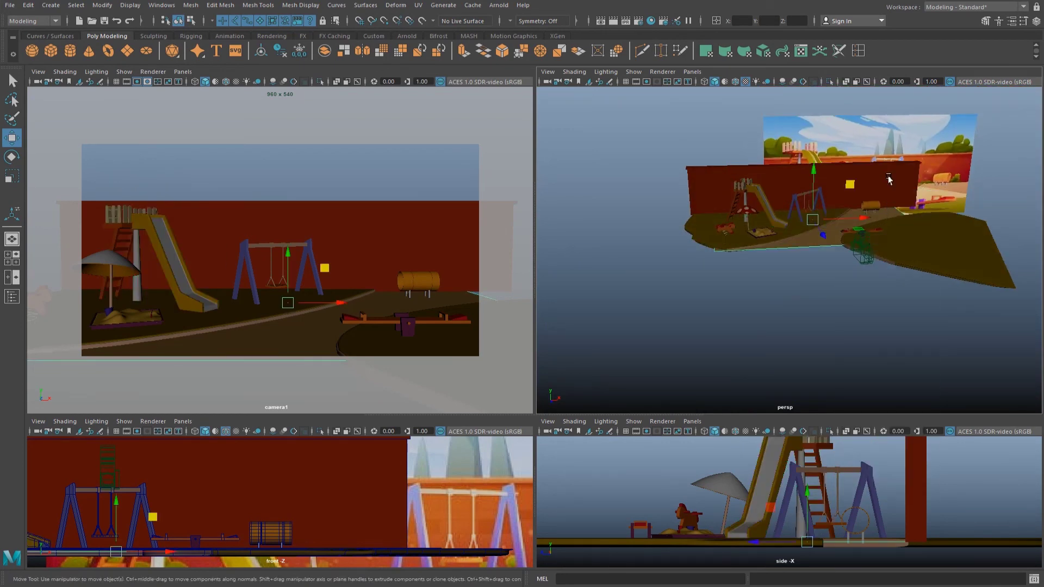
Deselect the ground and save the scene with Ctrl+S.
{"action": "left_click_drag", "start_coordinate": [873, 217], "coordinate": [966, 223], "text": "alt"}
{"action": "right_click", "coordinate": [951, 218]}
{"action": "left_click", "coordinate": [885, 305]}
{"action": "mouse_move", "coordinate": [885, 305]}
{"action": "left_mouse_down", "text": "alt"}
{"action": "mouse_move", "coordinate": [832, 272]}
{"action": "mouse_move", "coordinate": [820, 233]}
{"action": "mouse_move", "coordinate": [888, 221]}
{"action": "mouse_move", "coordinate": [886, 198]}
{"action": "mouse_move", "coordinate": [876, 198]}
{"action": "left_mouse_up", "text": "alt"}
{"action": "key", "text": "ctrl+s"}
Move the spring-rider horse to a new spot.
{"action": "left_click", "coordinate": [722, 240]}
{"action": "scroll", "coordinate": [722, 240], "scroll_direction": "up", "scroll_amount": 3}
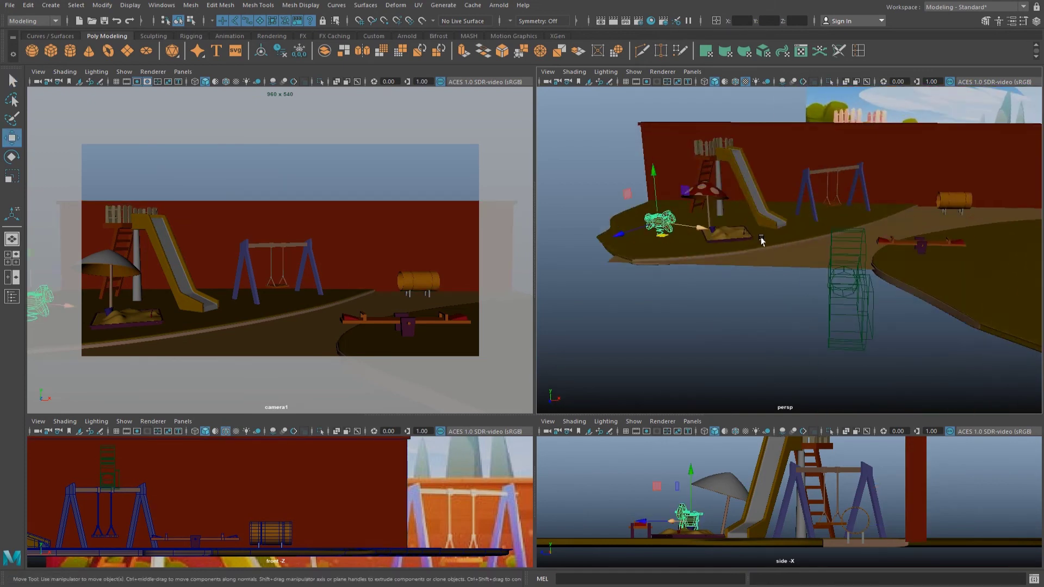
{"action": "scroll", "coordinate": [722, 239], "scroll_direction": "up", "scroll_amount": 3}
{"action": "mouse_move", "coordinate": [677, 278]}
{"action": "left_mouse_down"}
{"action": "mouse_move", "coordinate": [774, 280]}
{"action": "mouse_move", "coordinate": [799, 268]}
{"action": "mouse_move", "coordinate": [796, 244]}
{"action": "mouse_move", "coordinate": [783, 238]}
{"action": "mouse_move", "coordinate": [696, 272]}
{"action": "mouse_move", "coordinate": [782, 321]}
{"action": "left_mouse_up"}
{"action": "scroll", "coordinate": [701, 274], "scroll_direction": "down", "scroll_amount": 5}
{"action": "key", "text": "f"}
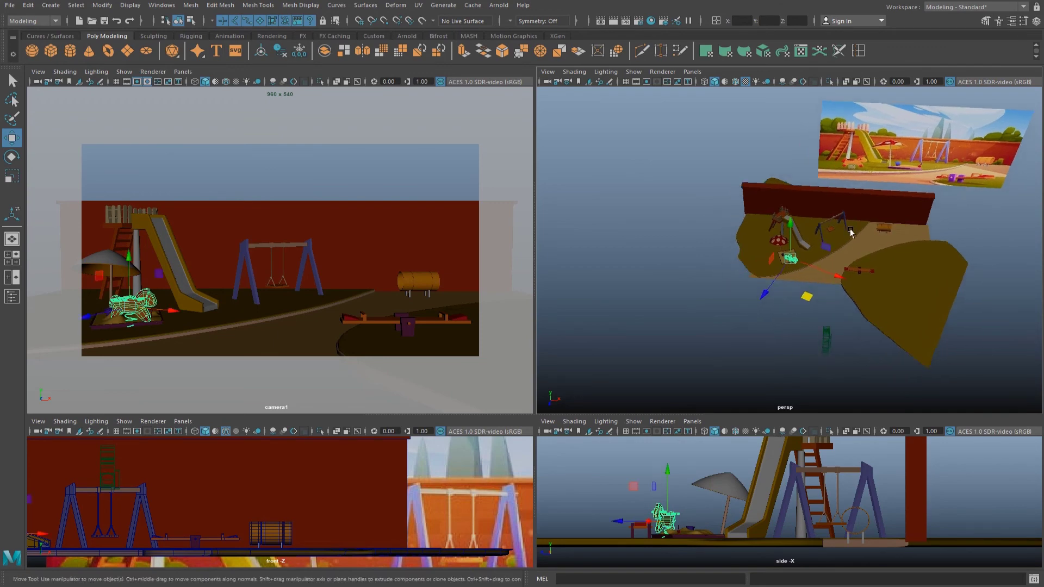
Move the whole sandbox next to the slide's base, undoing a stray move.
{"action": "left_click", "coordinate": [831, 272]}
{"action": "left_click_drag", "start_coordinate": [832, 272], "coordinate": [824, 327], "text": "alt"}
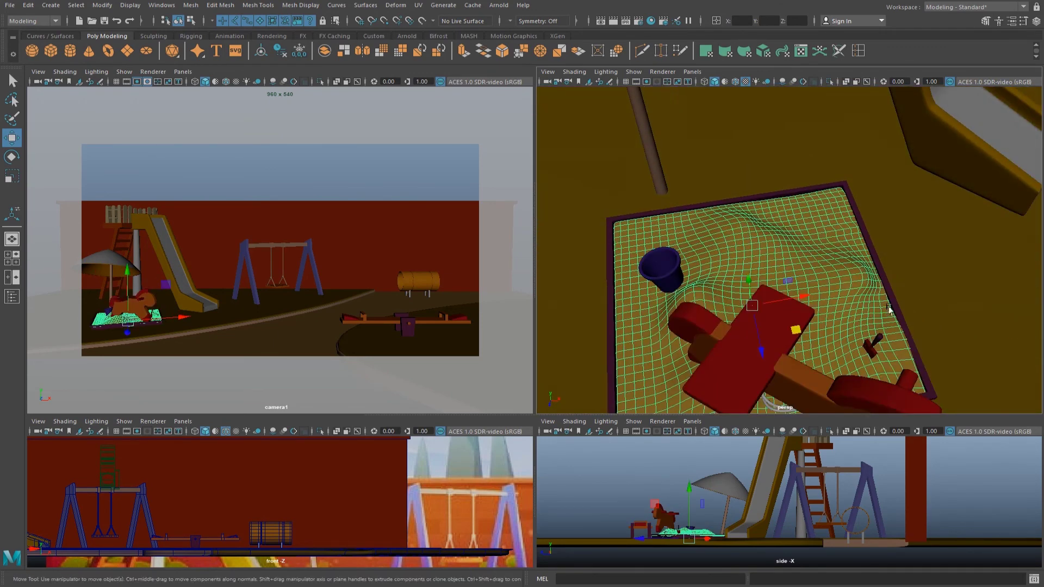
{"action": "left_click", "coordinate": [867, 345]}
{"action": "mouse_move", "coordinate": [867, 346]}
{"action": "left_mouse_down", "text": "alt"}
{"action": "mouse_move", "coordinate": [678, 257]}
{"action": "mouse_move", "coordinate": [805, 274]}
{"action": "mouse_move", "coordinate": [853, 250]}
{"action": "left_mouse_up", "text": "alt"}
{"action": "key", "text": "ctrl+z"}
{"action": "left_click", "coordinate": [789, 234]}
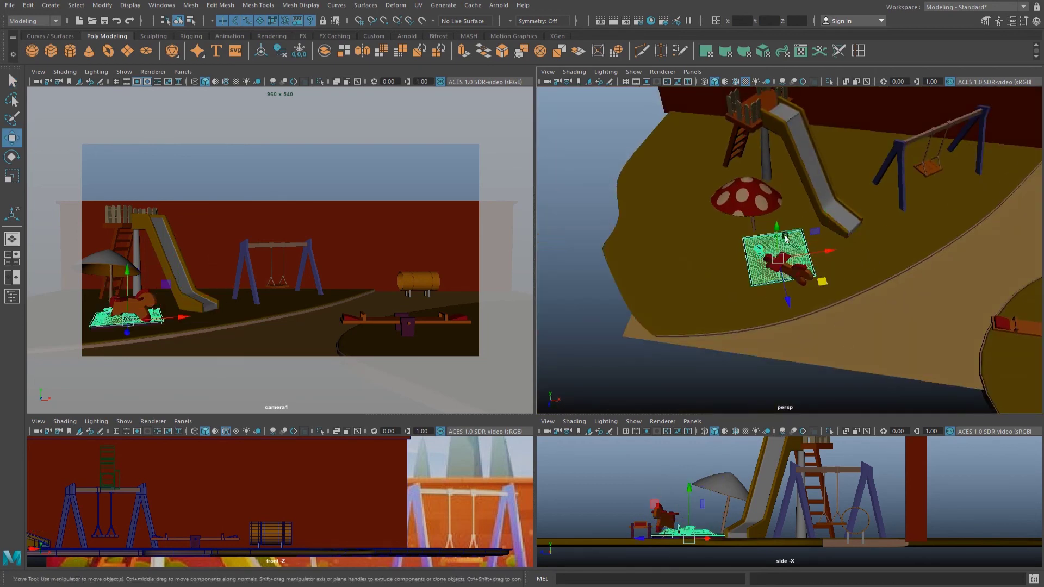
{"action": "left_click_drag", "start_coordinate": [821, 281], "coordinate": [891, 269]}
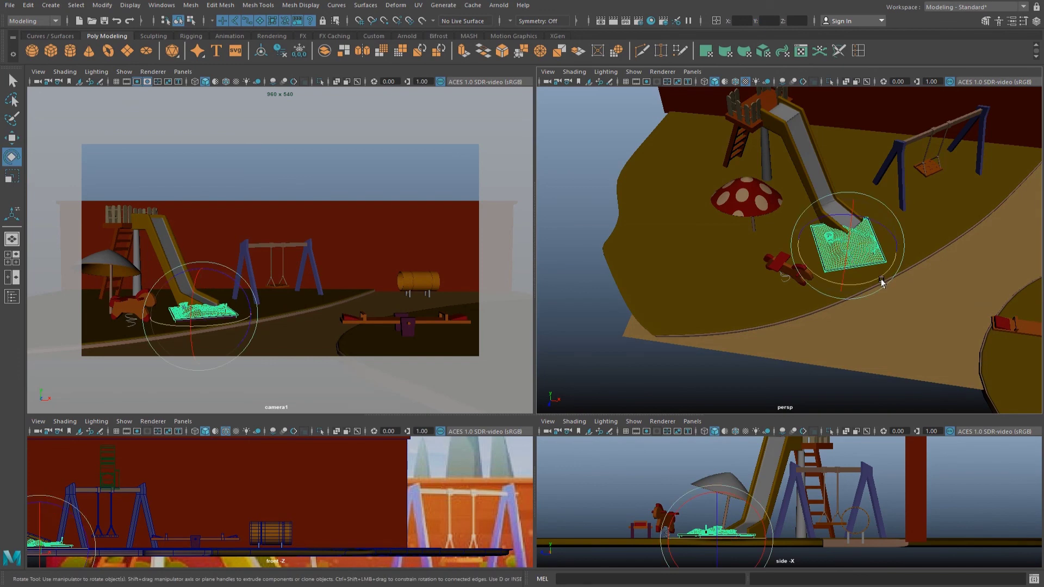
Move the umbrella along X to sit beside the slide.
{"action": "left_click", "coordinate": [843, 218]}
{"action": "mouse_move", "coordinate": [842, 217]}
{"action": "left_mouse_down", "text": "alt"}
{"action": "mouse_move", "coordinate": [824, 263]}
{"action": "mouse_move", "coordinate": [813, 247]}
{"action": "mouse_move", "coordinate": [839, 231]}
{"action": "left_mouse_up", "text": "alt"}
{"action": "scroll", "coordinate": [838, 231], "scroll_direction": "up", "scroll_amount": 3}
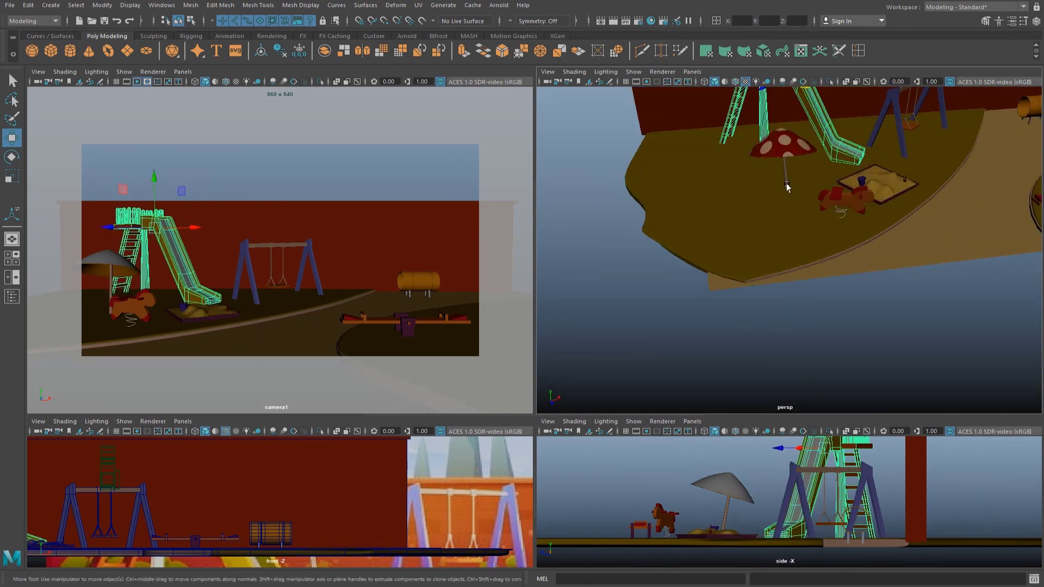
{"action": "left_click", "coordinate": [780, 190]}
{"action": "mouse_move", "coordinate": [780, 190]}
{"action": "left_mouse_down", "text": "alt"}
{"action": "mouse_move", "coordinate": [806, 201]}
{"action": "mouse_move", "coordinate": [790, 188]}
{"action": "left_mouse_up", "text": "alt"}
{"action": "right_click_drag", "start_coordinate": [790, 189], "coordinate": [783, 180]}
{"action": "mouse_move", "coordinate": [783, 179]}
{"action": "left_mouse_down", "text": "alt"}
{"action": "mouse_move", "coordinate": [766, 176]}
{"action": "mouse_move", "coordinate": [818, 177]}
{"action": "mouse_move", "coordinate": [752, 259]}
{"action": "left_mouse_up", "text": "alt"}
{"action": "scroll", "coordinate": [818, 177], "scroll_direction": "down", "scroll_amount": 5}
{"action": "scroll", "coordinate": [752, 258], "scroll_direction": "up", "scroll_amount": 2}
{"action": "scroll", "coordinate": [752, 258], "scroll_direction": "up", "scroll_amount": 3}
{"action": "scroll", "coordinate": [723, 282], "scroll_direction": "up", "scroll_amount": 2}
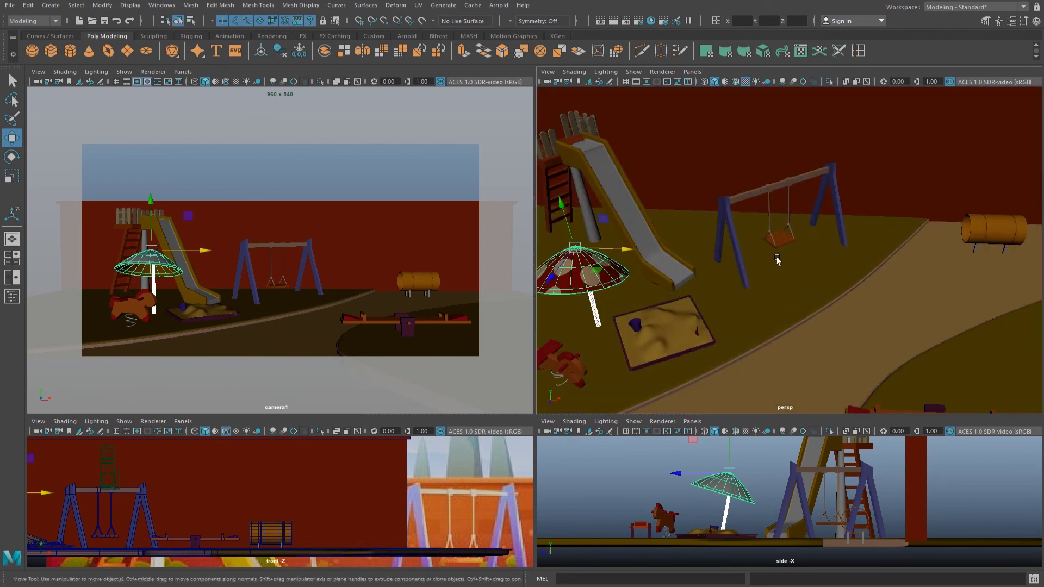
{"action": "scroll", "coordinate": [706, 304], "scroll_direction": "up", "scroll_amount": 2}
{"action": "mouse_move", "coordinate": [690, 323]}
{"action": "left_mouse_down"}
{"action": "mouse_move", "coordinate": [712, 320]}
{"action": "mouse_move", "coordinate": [701, 320]}
{"action": "mouse_move", "coordinate": [691, 234]}
{"action": "mouse_move", "coordinate": [723, 286]}
{"action": "mouse_move", "coordinate": [697, 296]}
{"action": "mouse_move", "coordinate": [706, 295]}
{"action": "left_mouse_up"}
Rotate the swing set, then deselect it and view the whole playground.
{"action": "left_click", "coordinate": [690, 233]}
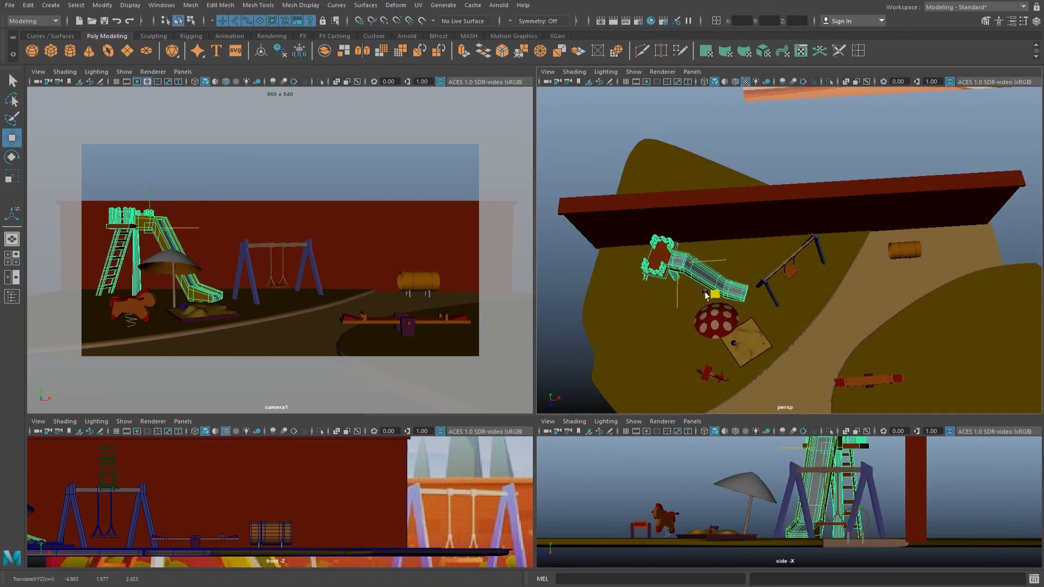
{"action": "scroll", "coordinate": [782, 263], "scroll_direction": "up", "scroll_amount": 2}
{"action": "scroll", "coordinate": [761, 295], "scroll_direction": "up", "scroll_amount": 2}
{"action": "scroll", "coordinate": [785, 251], "scroll_direction": "up", "scroll_amount": 2}
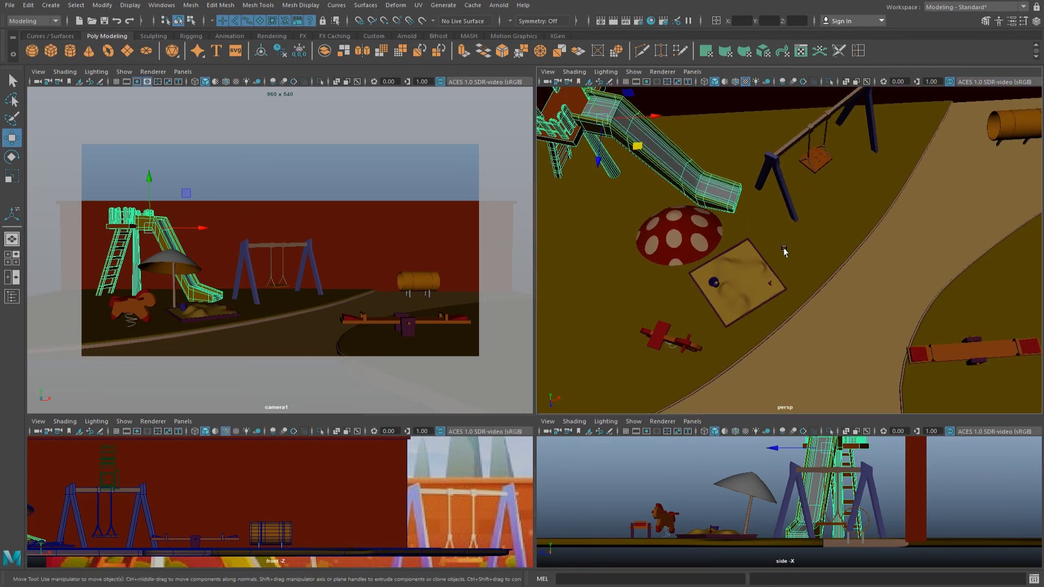
{"action": "left_click", "coordinate": [783, 152]}
{"action": "left_click_drag", "start_coordinate": [783, 152], "coordinate": [816, 163], "text": "alt"}
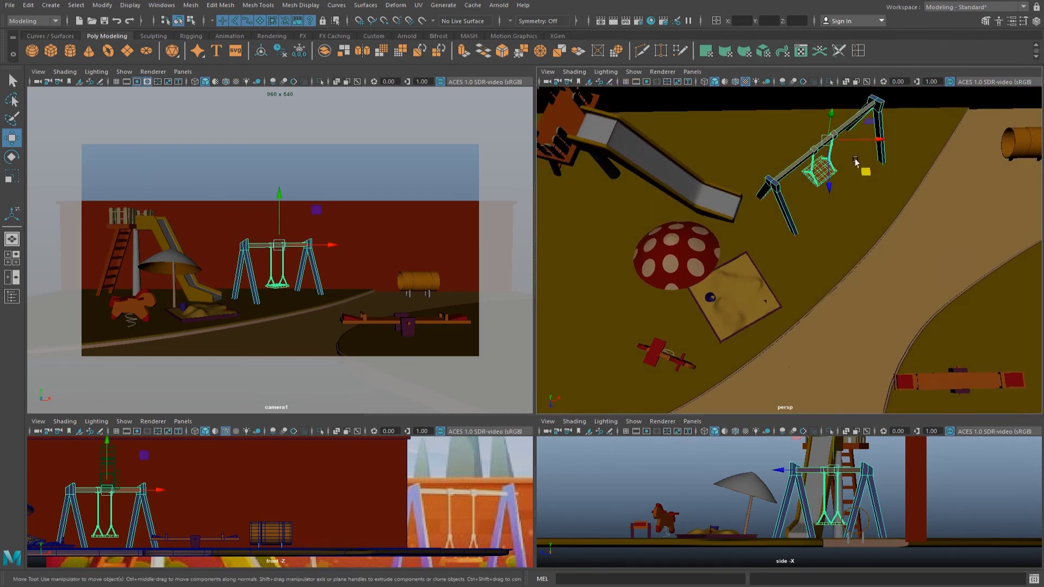
{"action": "key", "text": "e"}
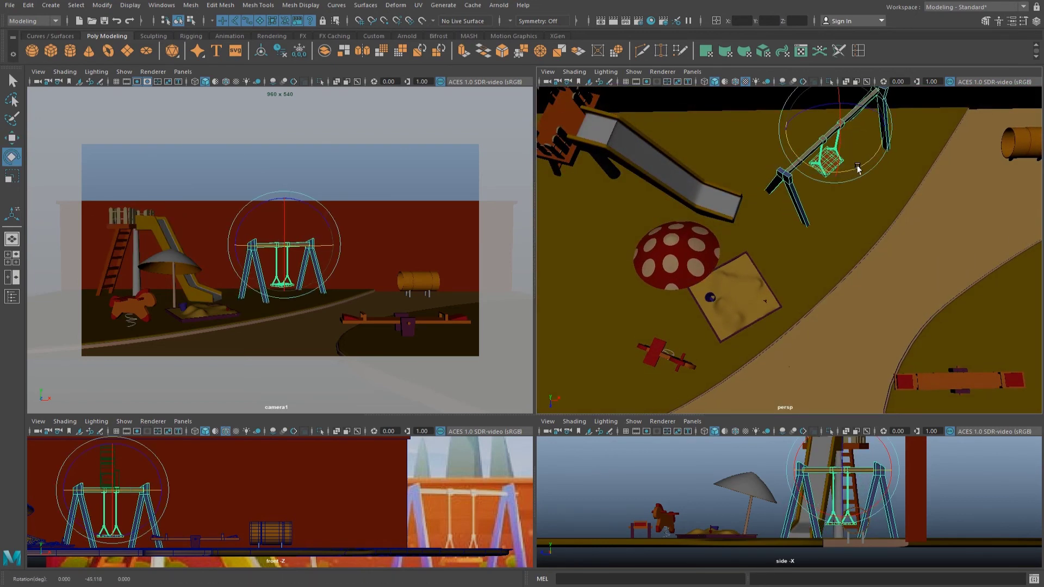
{"action": "key", "text": "w"}
{"action": "key", "text": "a"}
{"action": "left_click", "coordinate": [939, 196]}
{"action": "left_click_drag", "start_coordinate": [939, 195], "coordinate": [832, 231], "text": "alt"}
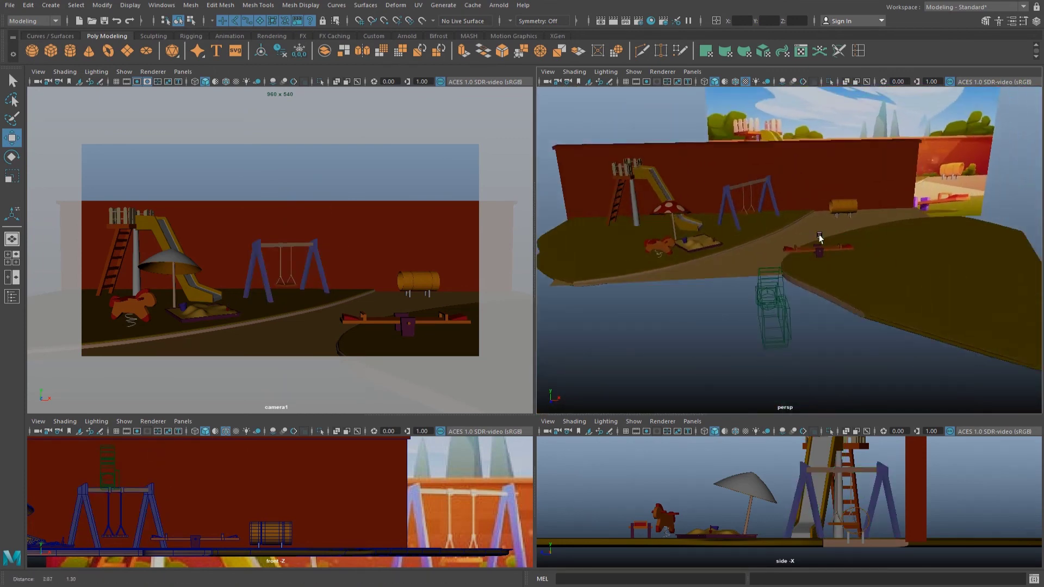
{"action": "right_click_drag", "start_coordinate": [831, 230], "coordinate": [814, 228], "text": "alt"}
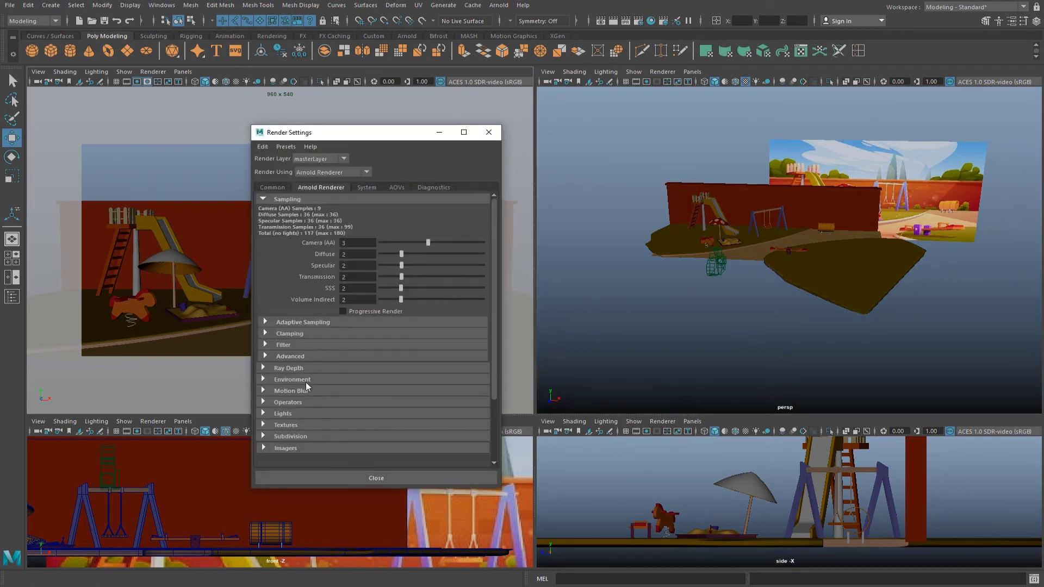
Map the Environment background to an aiRaySwitch with sky-blue camera colour.
{"action": "left_click", "coordinate": [306, 383]}
{"action": "left_click", "coordinate": [467, 406]}
{"action": "left_click", "coordinate": [533, 444]}
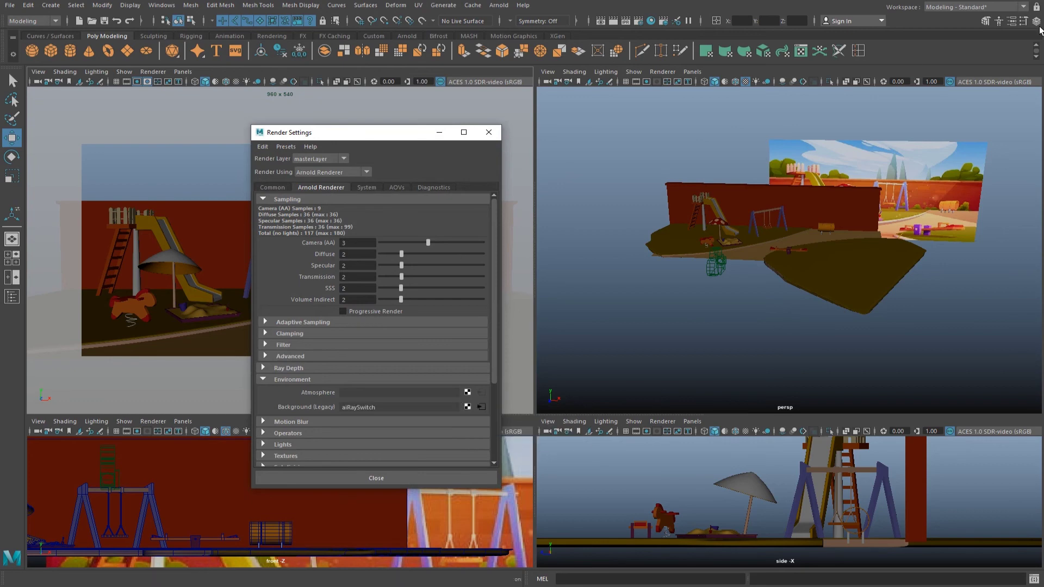
{"action": "mouse_move", "coordinate": [149, 70]}
{"action": "left_mouse_down"}
{"action": "mouse_move", "coordinate": [736, 77]}
{"action": "mouse_move", "coordinate": [591, 98]}
{"action": "left_mouse_up"}
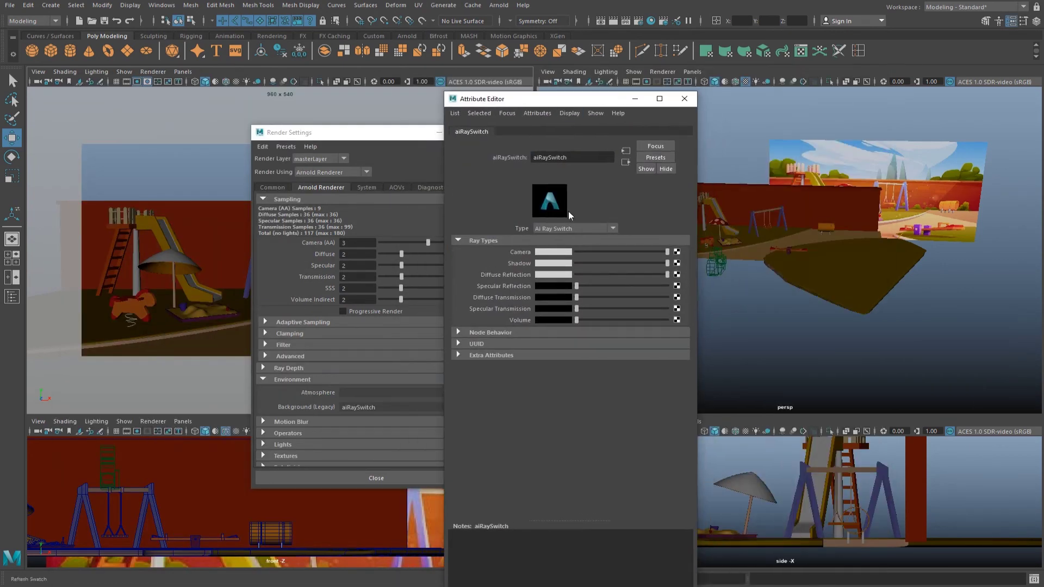
{"action": "left_click", "coordinate": [554, 253]}
{"action": "left_click", "coordinate": [492, 228]}
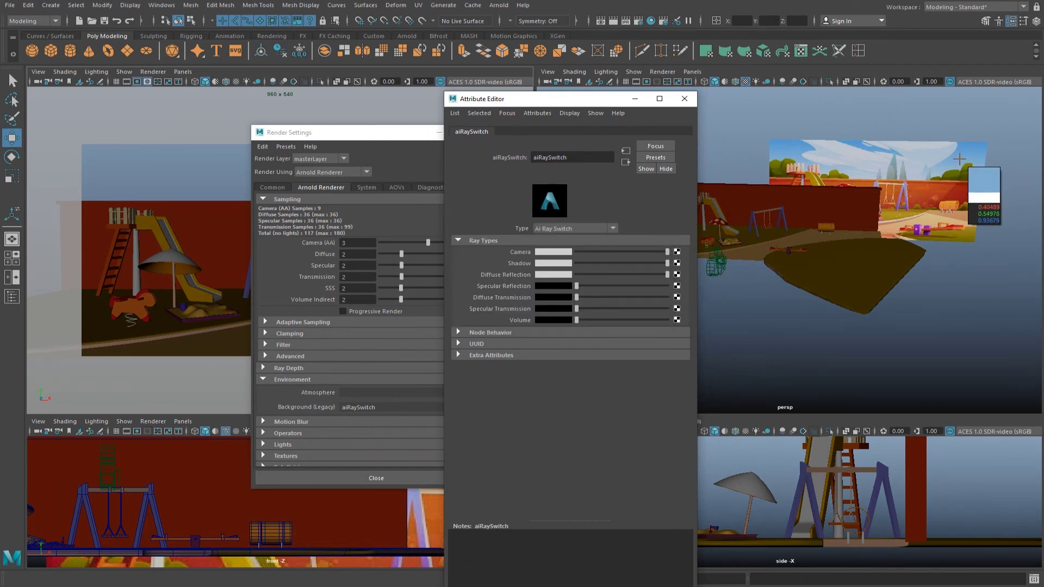
{"action": "left_click", "coordinate": [960, 159]}
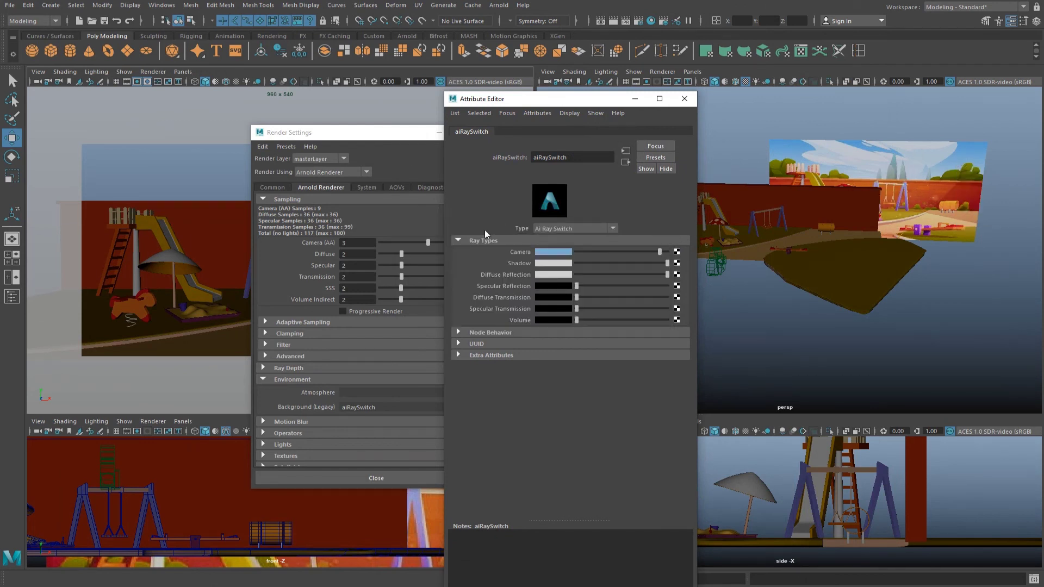
{"action": "left_click", "coordinate": [409, 152]}
{"action": "left_click", "coordinate": [685, 98]}
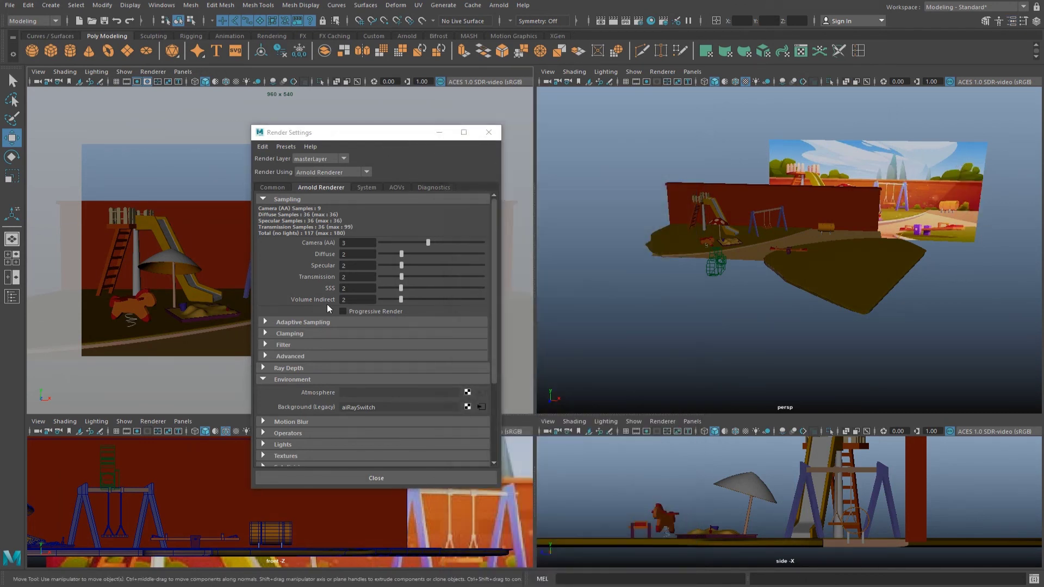
Set Common frame naming to name (Single Frame) and close Render Settings.
{"action": "left_click", "coordinate": [272, 188]}
{"action": "left_click", "coordinate": [384, 363]}
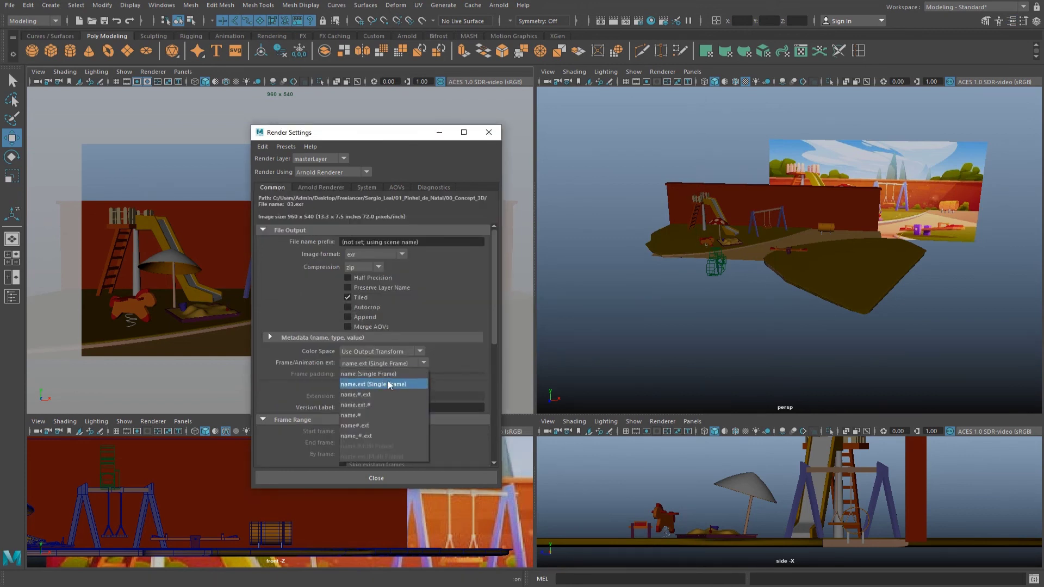
{"action": "left_click", "coordinate": [386, 372]}
{"action": "scroll", "coordinate": [378, 252], "scroll_direction": "down", "scroll_amount": 2}
{"action": "scroll", "coordinate": [411, 330], "scroll_direction": "down", "scroll_amount": 2}
{"action": "scroll", "coordinate": [411, 329], "scroll_direction": "down", "scroll_amount": 2}
{"action": "scroll", "coordinate": [387, 341], "scroll_direction": "up", "scroll_amount": 2}
{"action": "scroll", "coordinate": [409, 321], "scroll_direction": "up", "scroll_amount": 2}
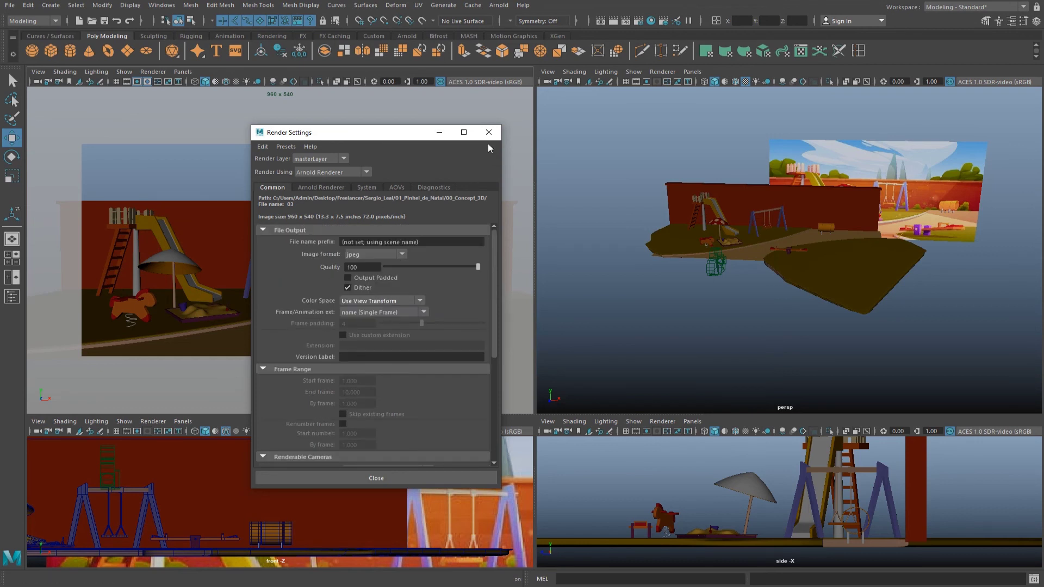
{"action": "left_click", "coordinate": [488, 132]}
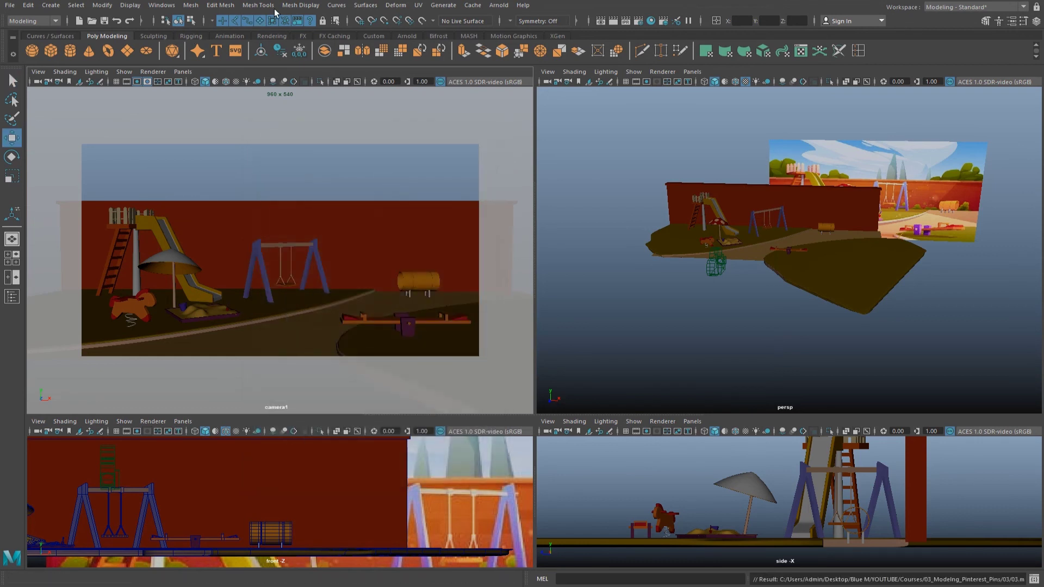
Switch to the Rendering menu set and show the rendering shelf.
{"action": "left_click", "coordinate": [56, 21]}
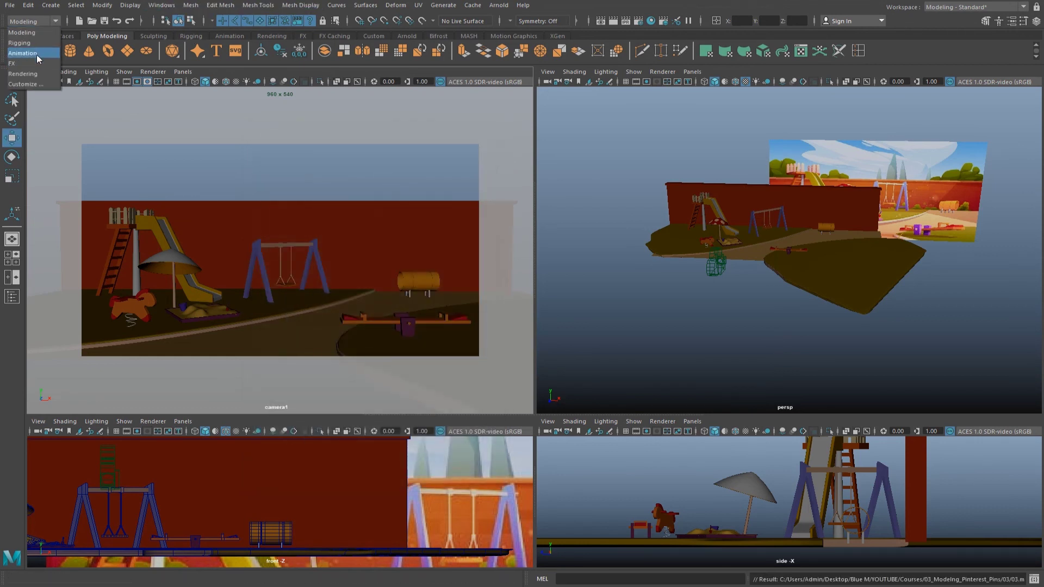
{"action": "left_click", "coordinate": [37, 74]}
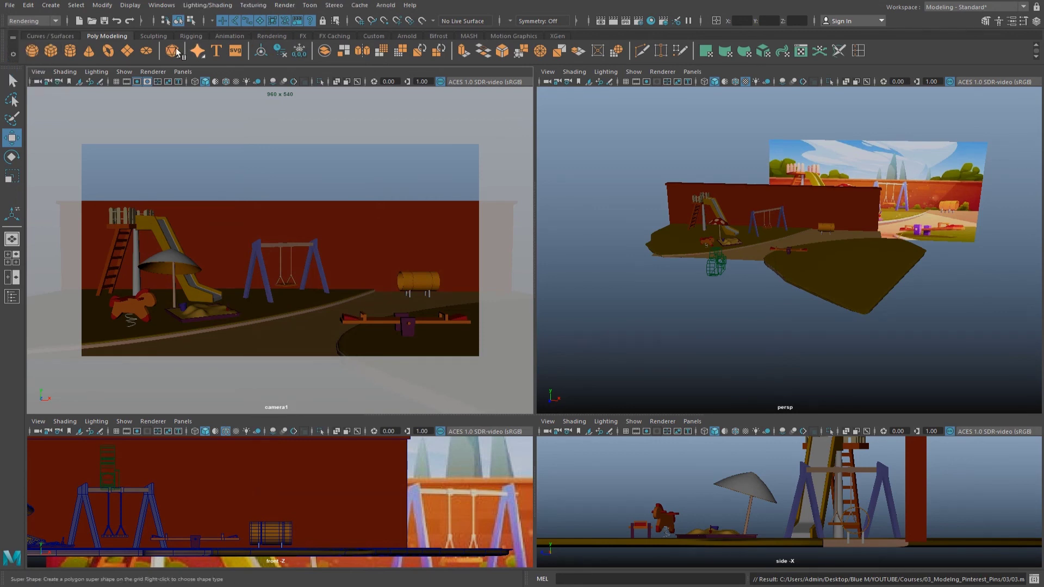
{"action": "left_click", "coordinate": [272, 36]}
{"action": "mouse_move", "coordinate": [539, 234]}
{"action": "left_mouse_down", "text": "alt"}
{"action": "mouse_move", "coordinate": [811, 233]}
{"action": "mouse_move", "coordinate": [800, 235]}
{"action": "left_mouse_up", "text": "alt"}
Set the directional light intensity to 1.7 and start an Arnold render of camera1.
{"action": "key", "text": "e"}
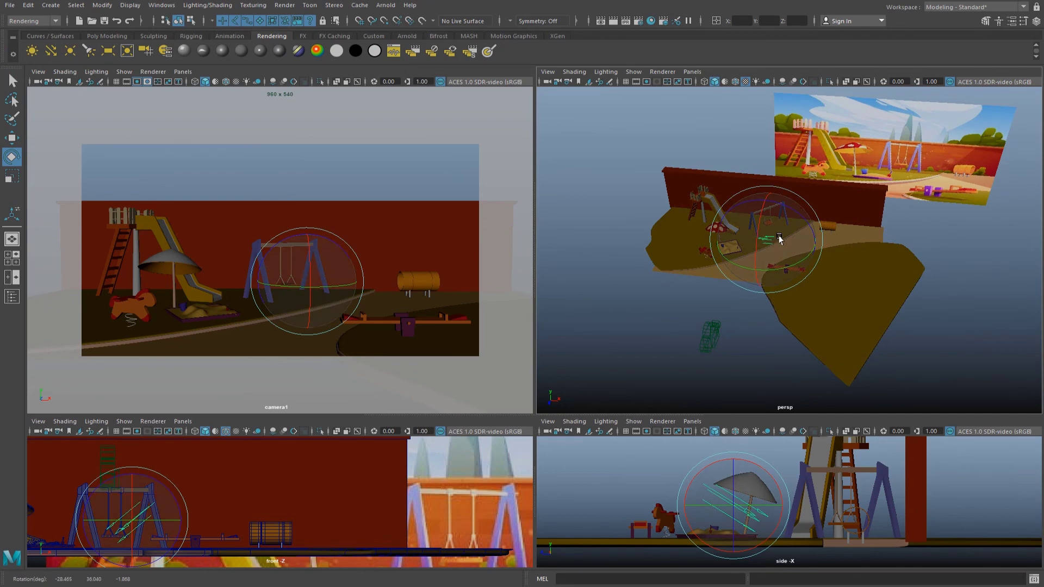
{"action": "key", "text": "ctrl+a"}
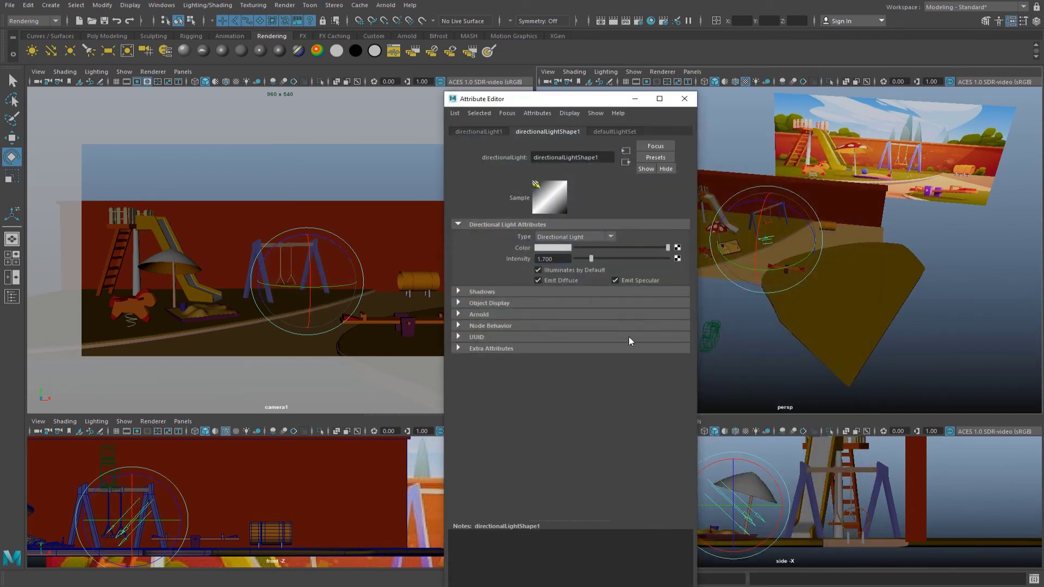
{"action": "left_click", "coordinate": [684, 98]}
{"action": "left_click", "coordinate": [296, 240]}
{"action": "left_click", "coordinate": [386, 5]}
{"action": "left_click", "coordinate": [397, 23]}
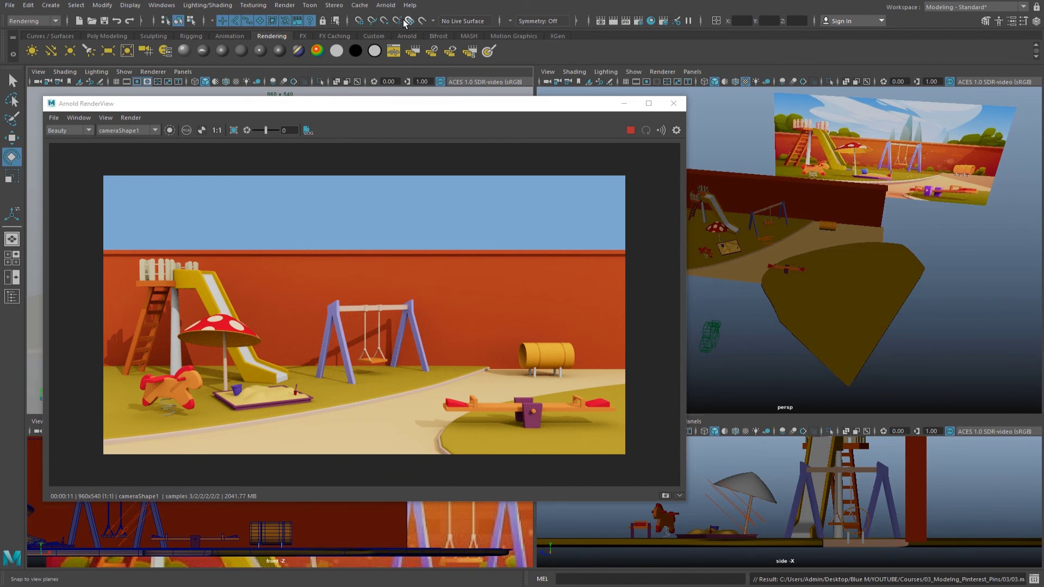
Show the grass ground object in smooth preview mode (3).
{"action": "left_click", "coordinate": [810, 330]}
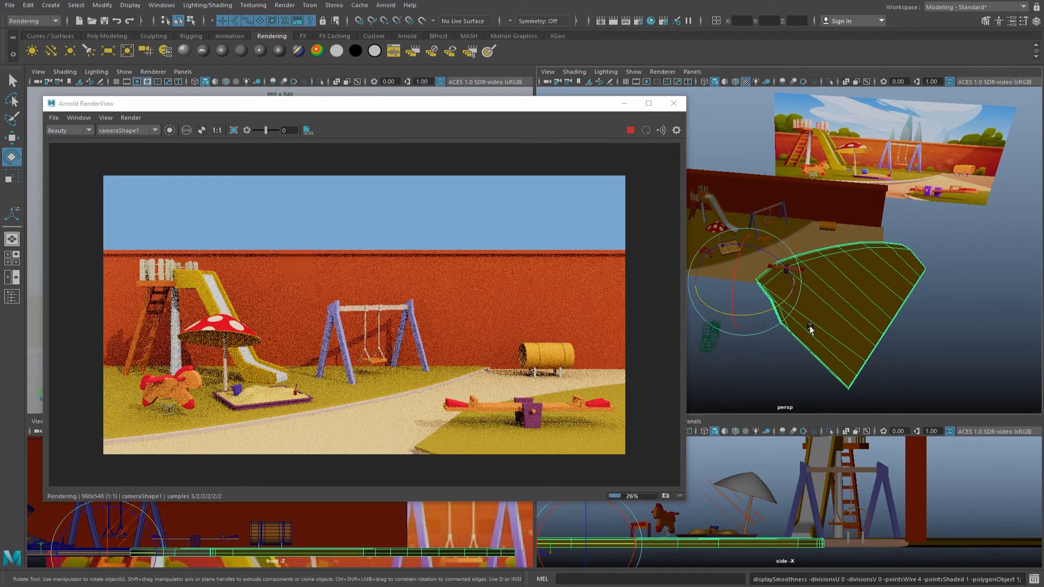
{"action": "left_click", "coordinate": [791, 236]}
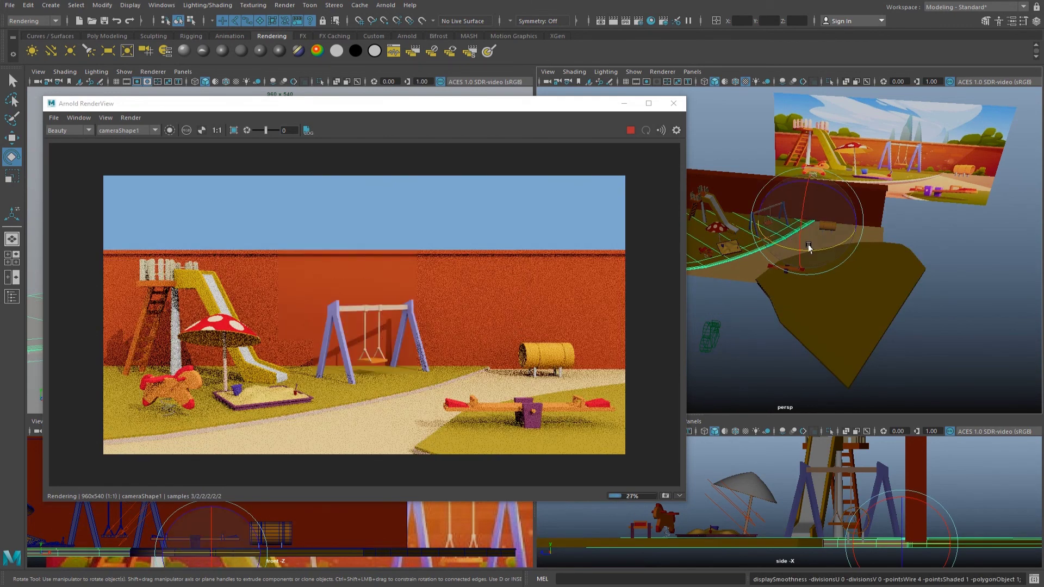
{"action": "key", "text": "3"}
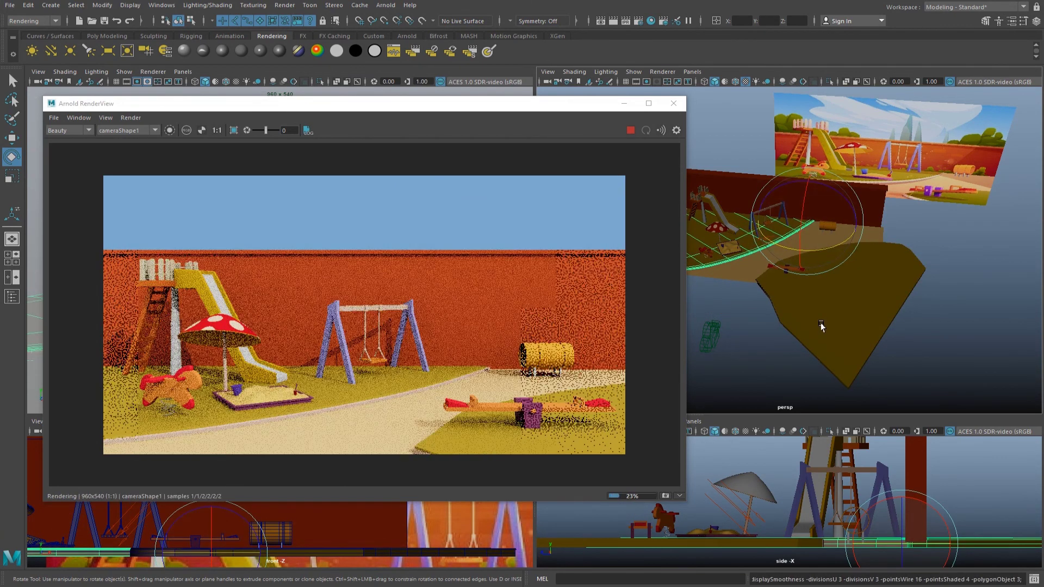
{"action": "left_click", "coordinate": [746, 339]}
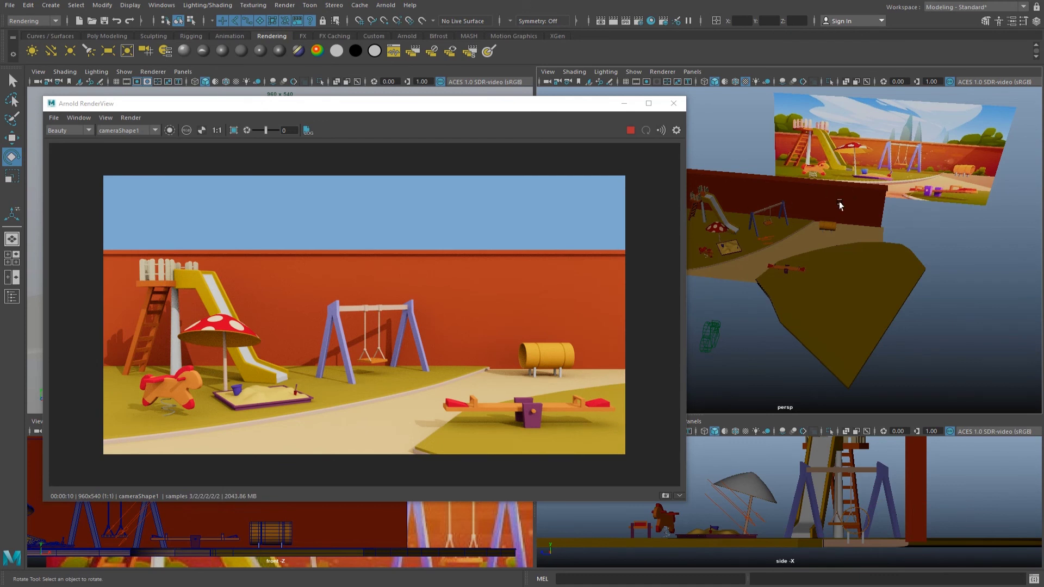
Nudge the swing set slightly along the brick wall with the Move tool.
{"action": "left_click", "coordinate": [825, 215]}
{"action": "key", "text": "w"}
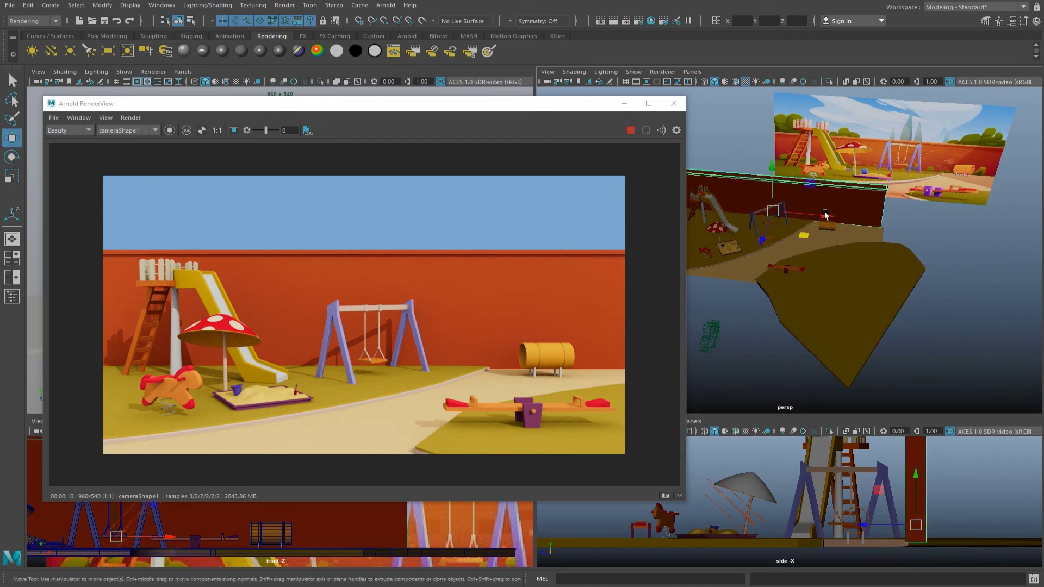
{"action": "left_click", "coordinate": [754, 218]}
{"action": "mouse_move", "coordinate": [810, 239]}
{"action": "middle_mouse_down"}
{"action": "mouse_move", "coordinate": [797, 238]}
{"action": "mouse_move", "coordinate": [806, 234]}
{"action": "middle_mouse_up"}
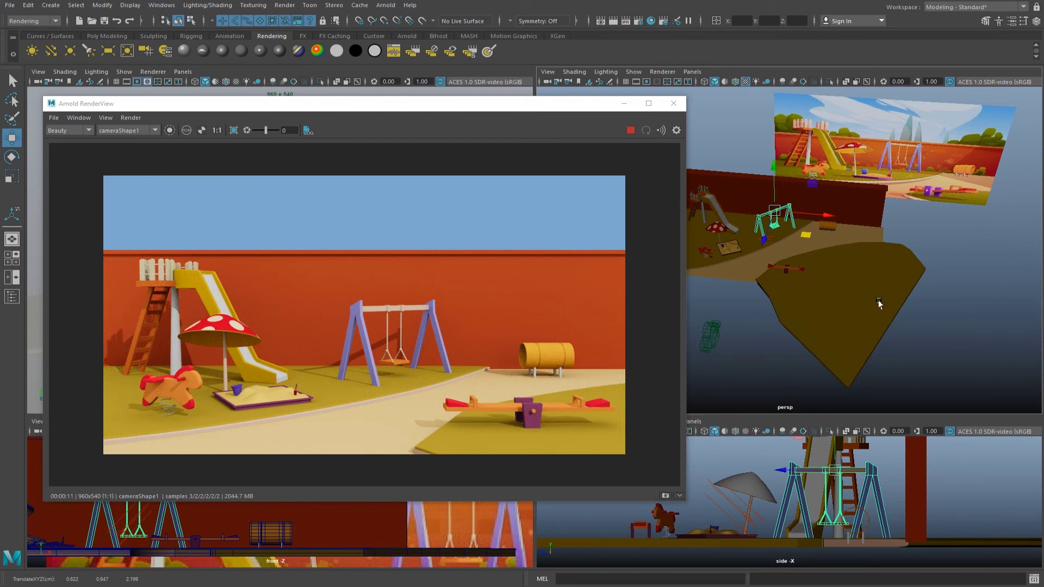
Assign an existing material to the rocking horse's spring.
{"action": "left_click", "coordinate": [672, 103]}
{"action": "key", "text": "f"}
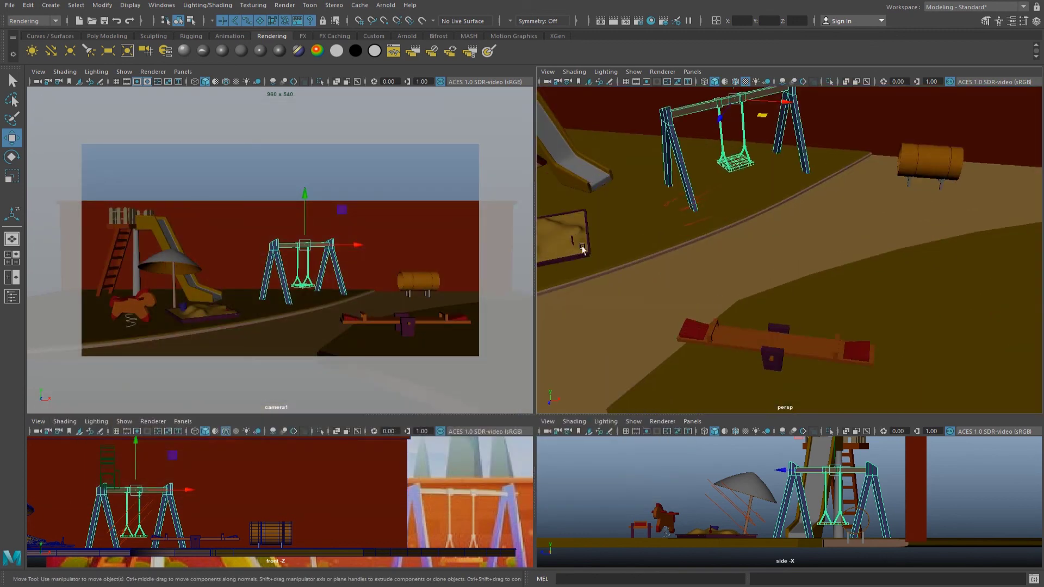
{"action": "mouse_move", "coordinate": [631, 242]}
{"action": "left_mouse_down", "text": "alt"}
{"action": "mouse_move", "coordinate": [813, 227]}
{"action": "mouse_move", "coordinate": [669, 263]}
{"action": "left_mouse_up", "text": "alt"}
{"action": "left_click", "coordinate": [668, 265]}
{"action": "right_click_drag", "start_coordinate": [669, 265], "coordinate": [698, 553]}
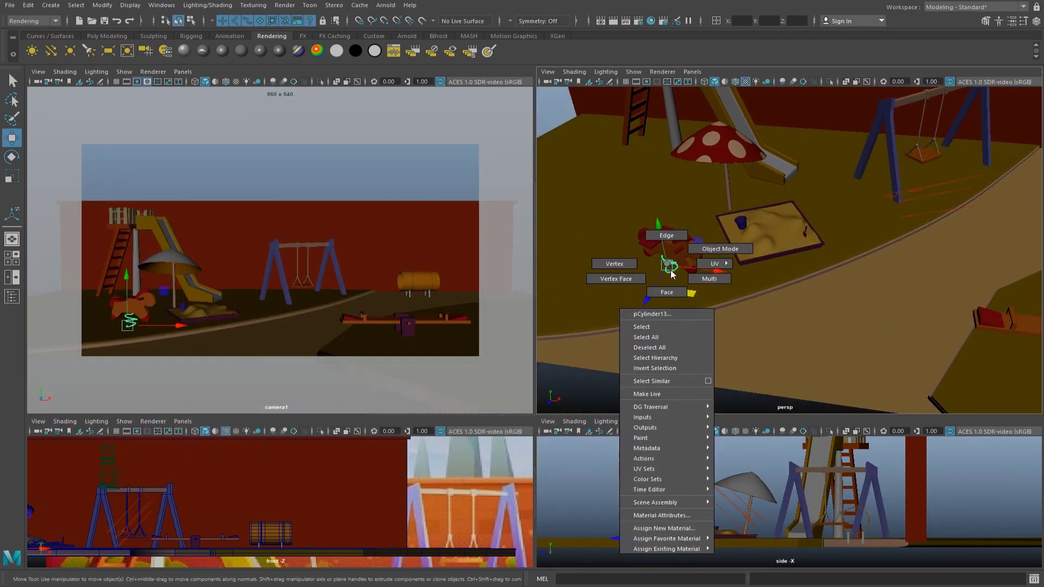
{"action": "left_click", "coordinate": [761, 454]}
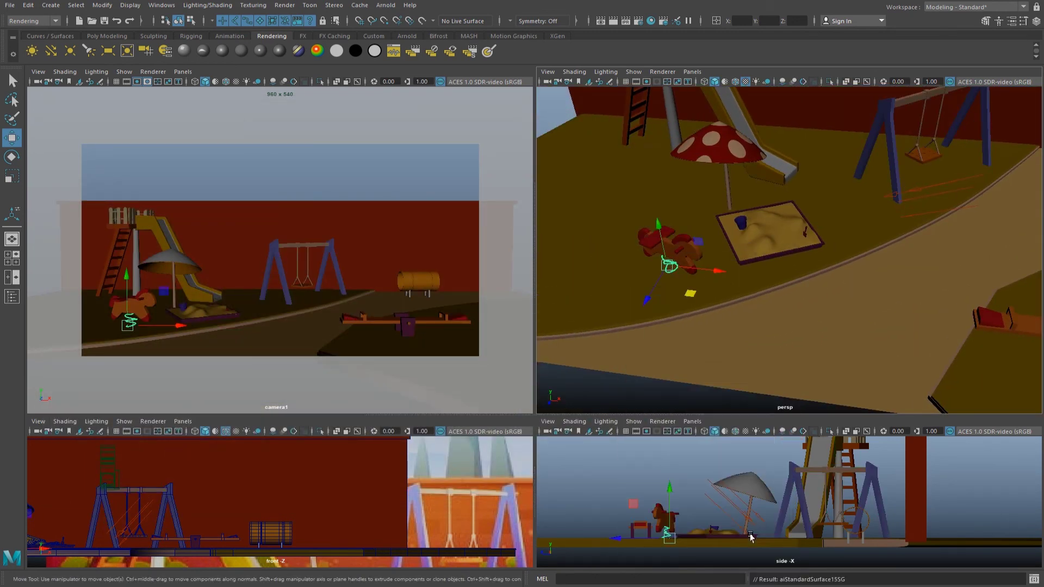
Render camera1 in Arnold from the active camera view.
{"action": "left_click_drag", "start_coordinate": [761, 326], "coordinate": [690, 164], "text": "alt"}
{"action": "left_click", "coordinate": [689, 146]}
{"action": "left_click", "coordinate": [350, 193]}
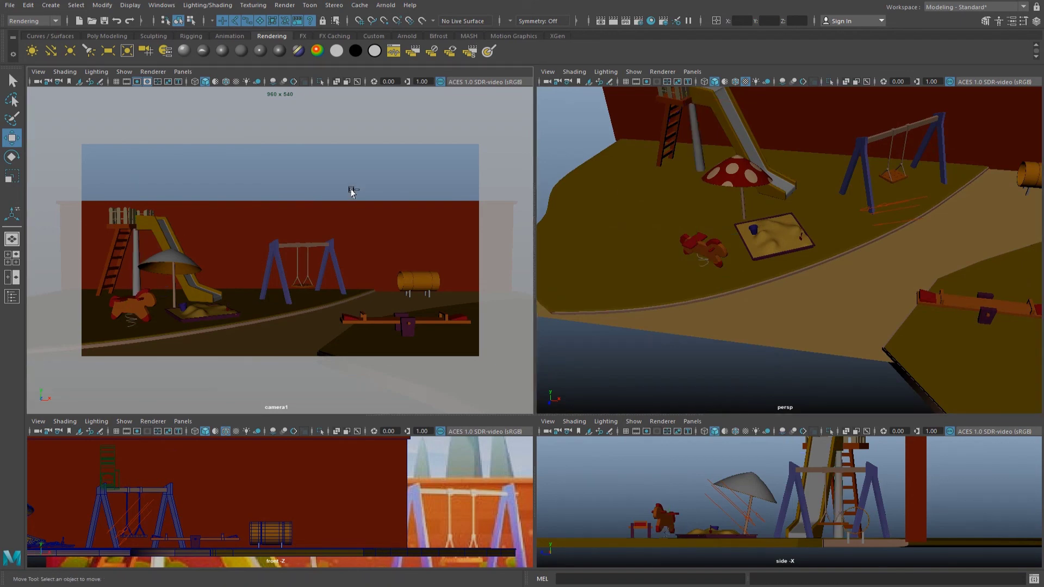
{"action": "left_click", "coordinate": [385, 5]}
{"action": "left_click", "coordinate": [406, 27]}
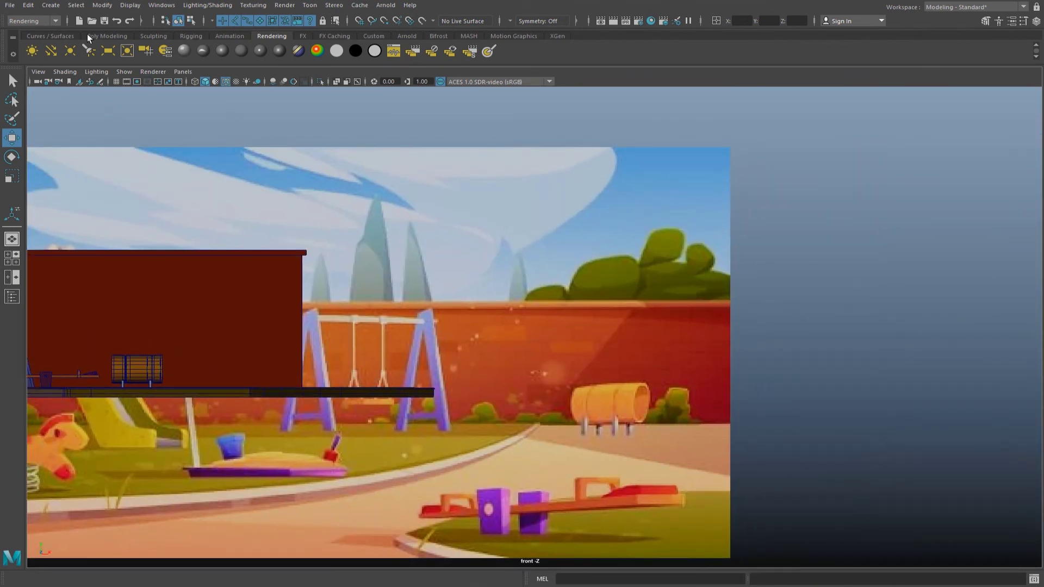
{"action": "left_click", "coordinate": [89, 36]}
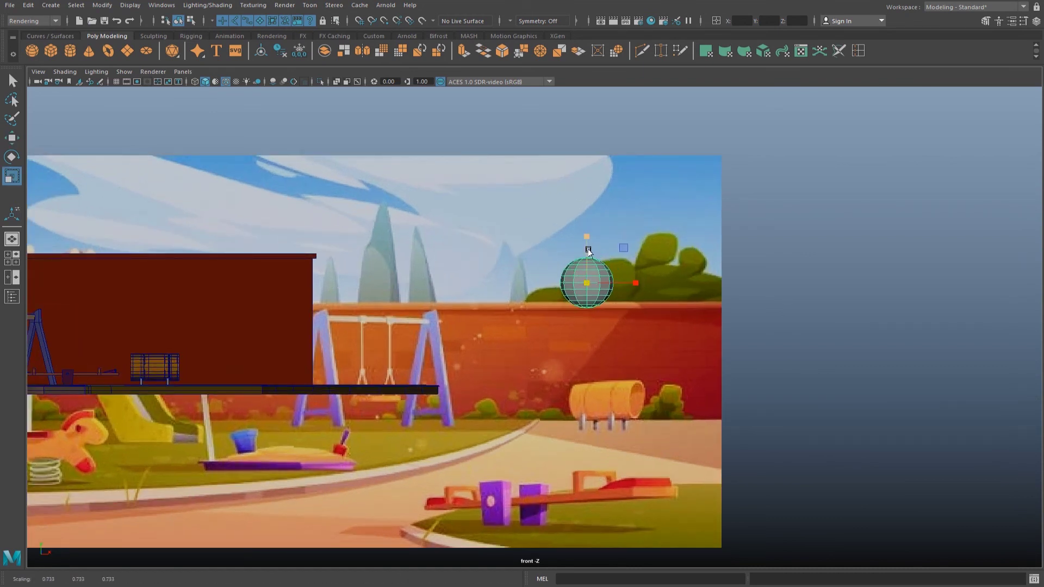
Position the sphere over the bushes and add a first duplicate beside it.
{"action": "key", "text": "w"}
{"action": "mouse_move", "coordinate": [586, 283]}
{"action": "left_mouse_down"}
{"action": "mouse_move", "coordinate": [616, 288]}
{"action": "mouse_move", "coordinate": [579, 309]}
{"action": "left_mouse_up"}
{"action": "key", "text": "e"}
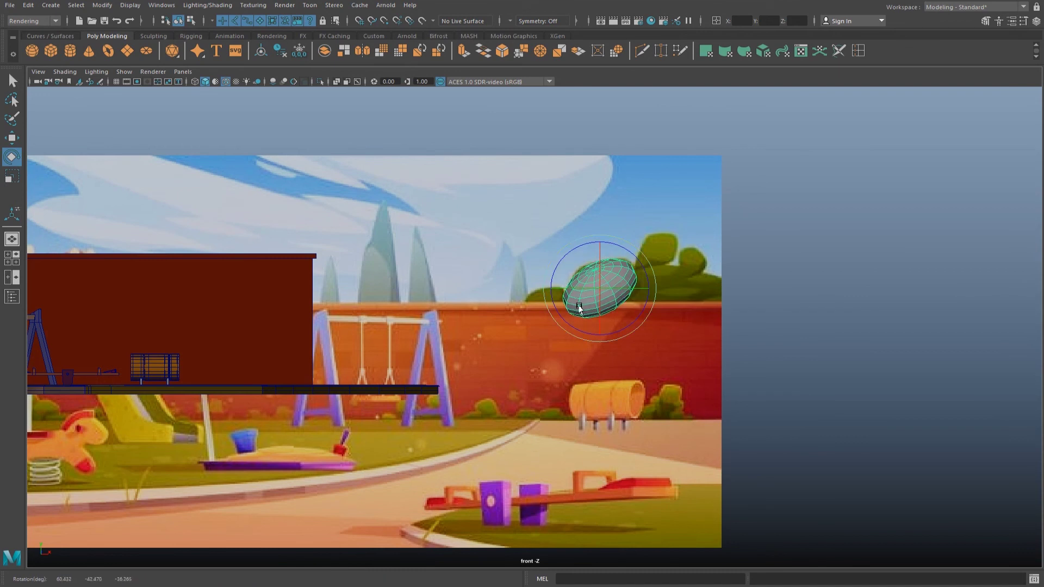
{"action": "key", "text": "ctrl+d"}
{"action": "key", "text": "w"}
{"action": "mouse_move", "coordinate": [643, 264]}
{"action": "middle_mouse_down"}
{"action": "mouse_move", "coordinate": [702, 289]}
{"action": "mouse_move", "coordinate": [630, 247]}
{"action": "middle_mouse_up"}
{"action": "key", "text": "e"}
{"action": "key", "text": "r"}
Add a vertically squashed sphere copy on top of the cluster, shifted up and right.
{"action": "key", "text": "ctrl+d"}
{"action": "key", "text": "w"}
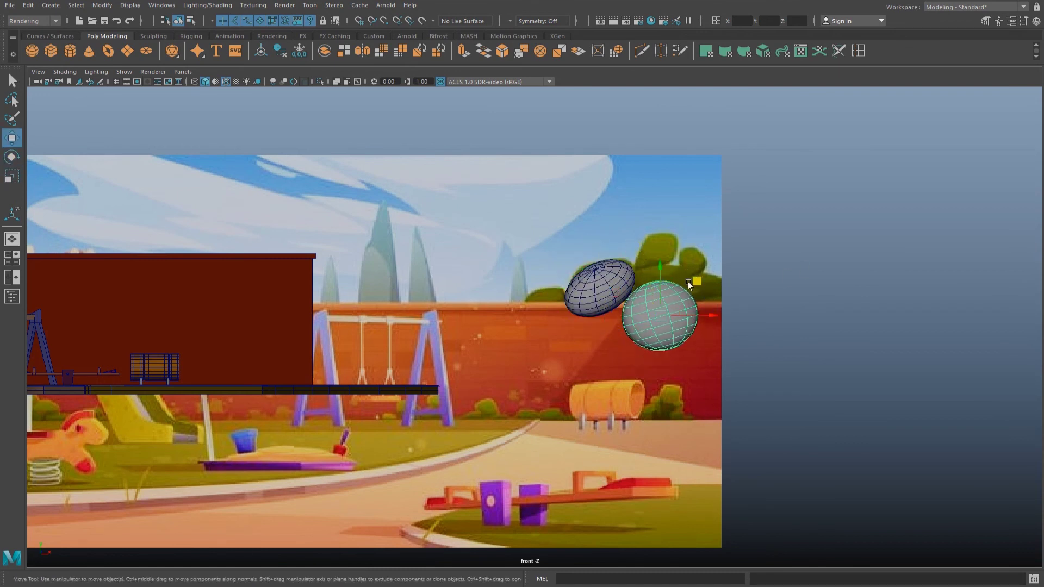
{"action": "mouse_move", "coordinate": [697, 280]}
{"action": "middle_mouse_down"}
{"action": "mouse_move", "coordinate": [674, 234]}
{"action": "mouse_move", "coordinate": [610, 267]}
{"action": "middle_mouse_up"}
{"action": "key", "text": "r"}
{"action": "left_click_drag", "start_coordinate": [618, 216], "coordinate": [620, 227]}
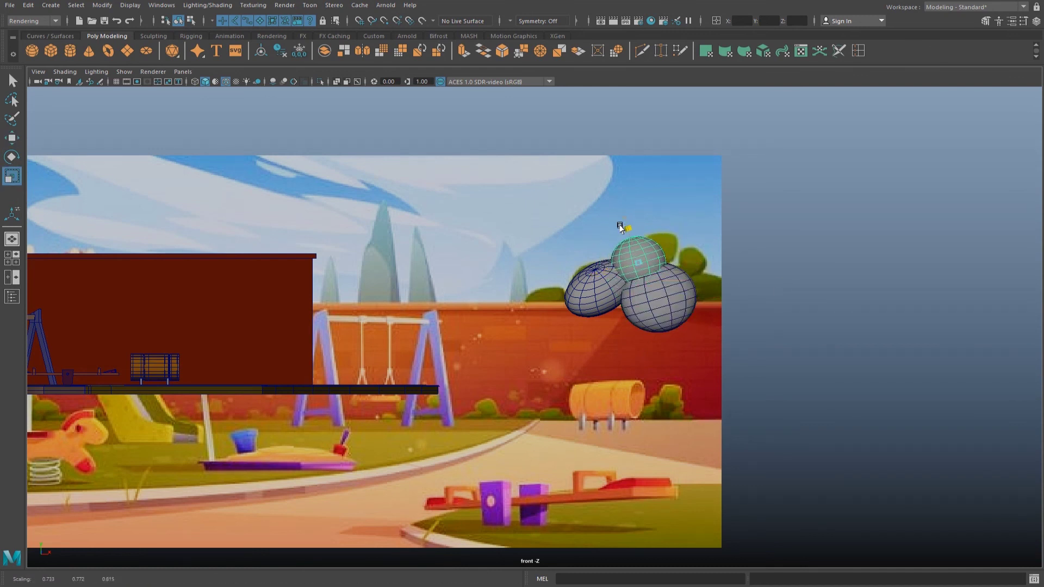
{"action": "key", "text": "e"}
{"action": "key", "text": "w"}
{"action": "mouse_move", "coordinate": [674, 234]}
{"action": "middle_mouse_down"}
{"action": "mouse_move", "coordinate": [688, 225]}
{"action": "mouse_move", "coordinate": [736, 239]}
{"action": "middle_mouse_up"}
Add a small shrunken ellipsoid copy and shift it slightly left.
{"action": "key", "text": "ctrl+d"}
{"action": "key", "text": "r"}
{"action": "middle_click_drag", "start_coordinate": [676, 267], "coordinate": [753, 256]}
{"action": "left_click_drag", "start_coordinate": [737, 233], "coordinate": [695, 217]}
{"action": "key", "text": "w"}
{"action": "mouse_move", "coordinate": [709, 272]}
{"action": "middle_mouse_down"}
{"action": "mouse_move", "coordinate": [698, 270]}
{"action": "mouse_move", "coordinate": [740, 292]}
{"action": "mouse_move", "coordinate": [742, 268]}
{"action": "mouse_move", "coordinate": [831, 258]}
{"action": "middle_mouse_up"}
Add another ellipsoid copy at the cluster's left side, adjusting its rotation and scale.
{"action": "key", "text": "ctrl+d"}
{"action": "key", "text": "e"}
{"action": "key", "text": "r"}
{"action": "key", "text": "w"}
{"action": "left_click", "coordinate": [830, 257]}
{"action": "left_click", "coordinate": [596, 288]}
{"action": "key", "text": "ctrl+d"}
{"action": "mouse_move", "coordinate": [595, 288]}
{"action": "middle_mouse_down"}
{"action": "mouse_move", "coordinate": [532, 318]}
{"action": "mouse_move", "coordinate": [566, 307]}
{"action": "middle_mouse_up"}
{"action": "key", "text": "r"}
{"action": "key", "text": "e"}
{"action": "key", "text": "r"}
{"action": "key", "text": "e"}
{"action": "key", "text": "e"}
{"action": "key", "text": "w"}
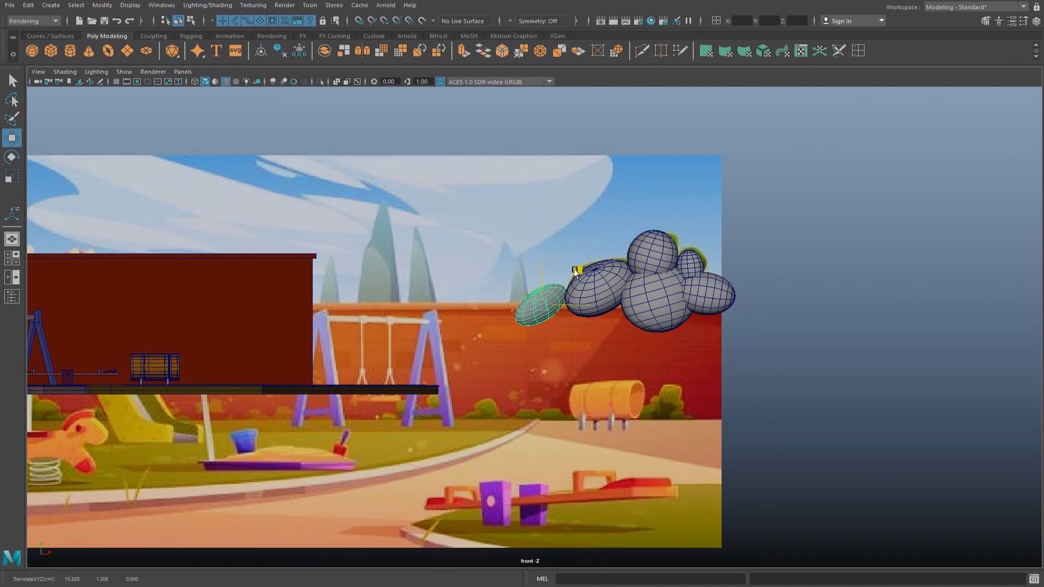
{"action": "key", "text": "r"}
Select the tree spheres in the front view for material assignment.
{"action": "left_click", "coordinate": [797, 263]}
{"action": "middle_click_drag", "start_coordinate": [640, 266], "coordinate": [720, 244], "text": "alt"}
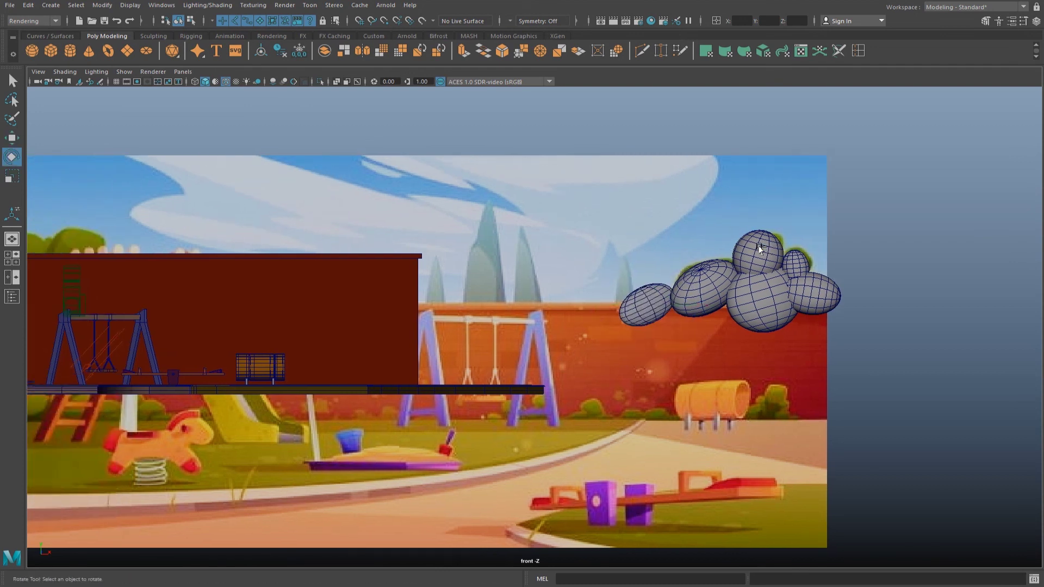
{"action": "left_click", "coordinate": [712, 288]}
{"action": "right_click_drag", "start_coordinate": [758, 275], "coordinate": [765, 548]}
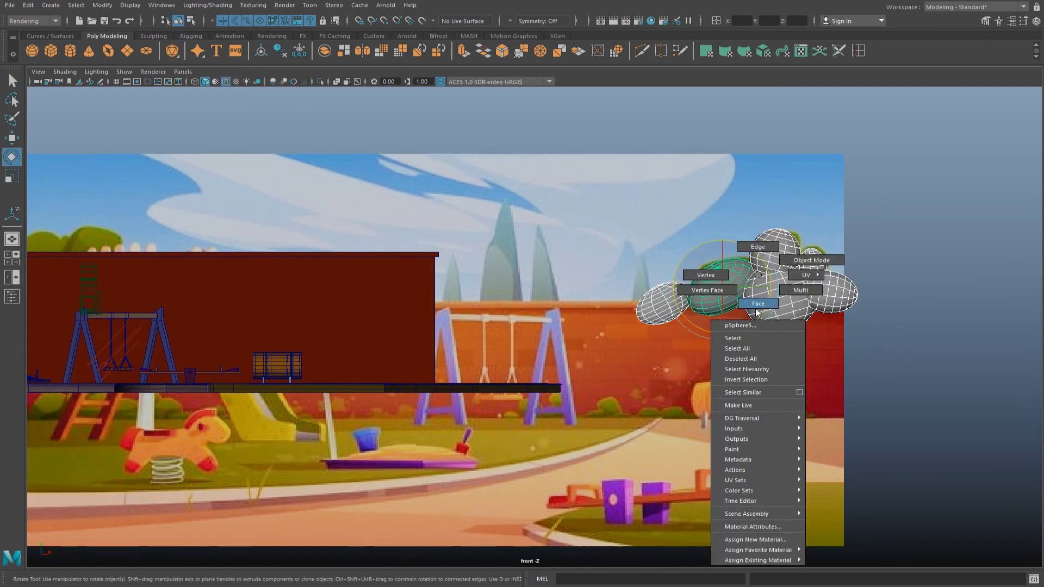
Assign the spheres a new aiStandardSurface named Tree with olive-green base colour.
{"action": "left_click", "coordinate": [765, 546]}
{"action": "left_click", "coordinate": [389, 273]}
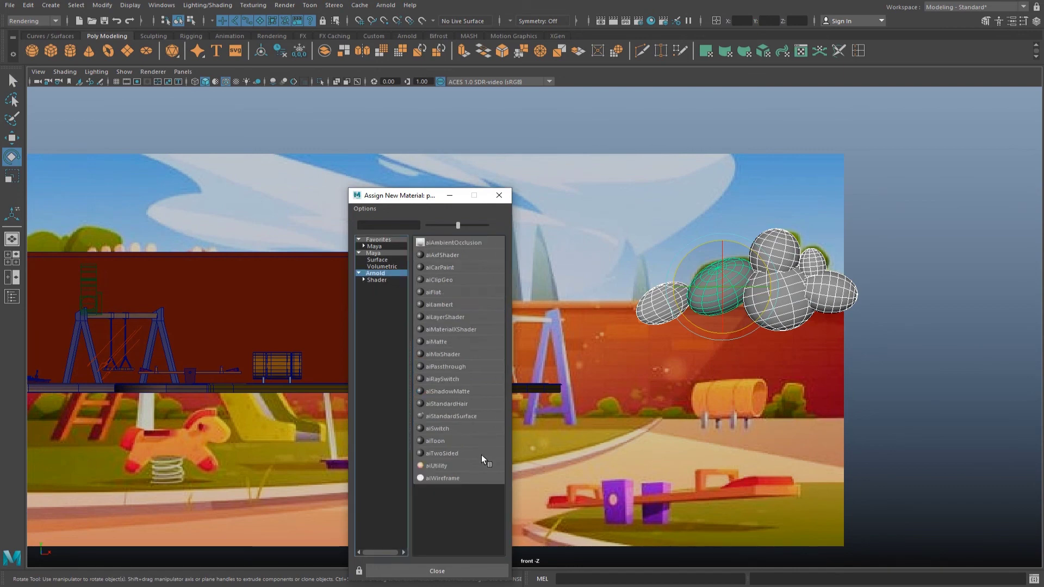
{"action": "left_click", "coordinate": [462, 416]}
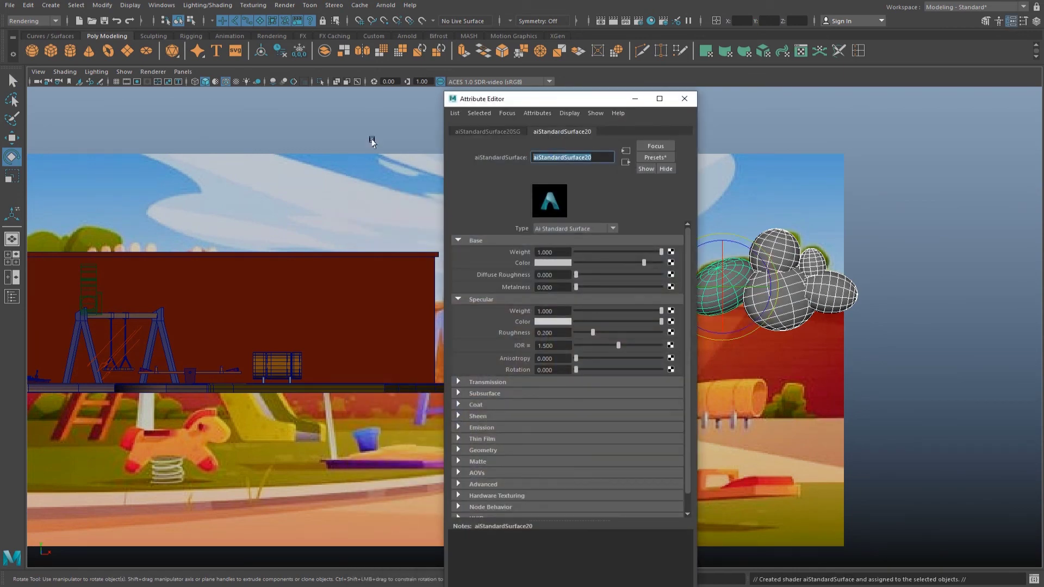
{"action": "type", "text": "Tree"}
{"action": "key", "text": "Return"}
{"action": "left_click", "coordinate": [544, 262]}
{"action": "left_click", "coordinate": [625, 266]}
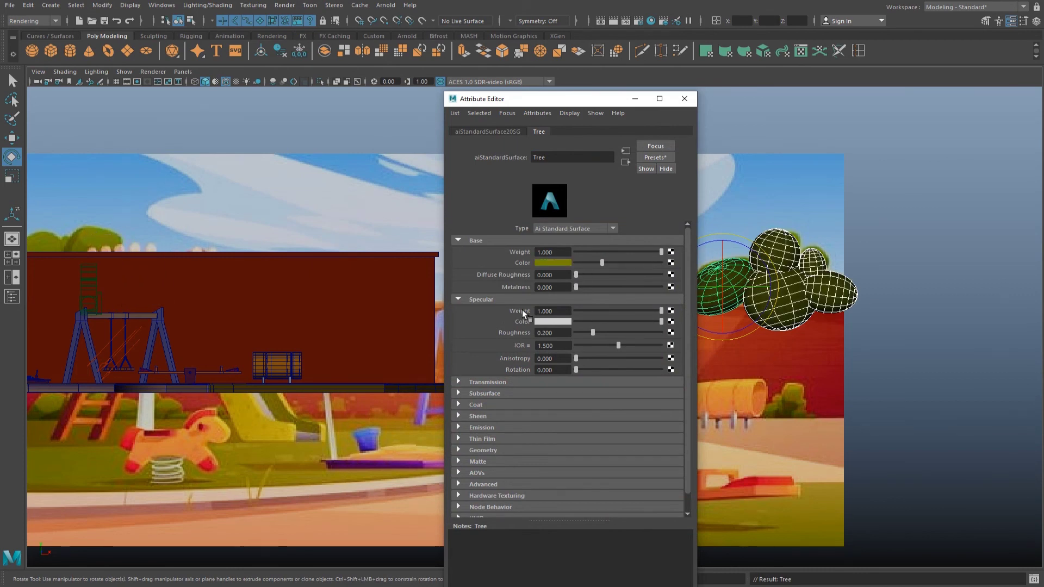
{"action": "left_click", "coordinate": [683, 101]}
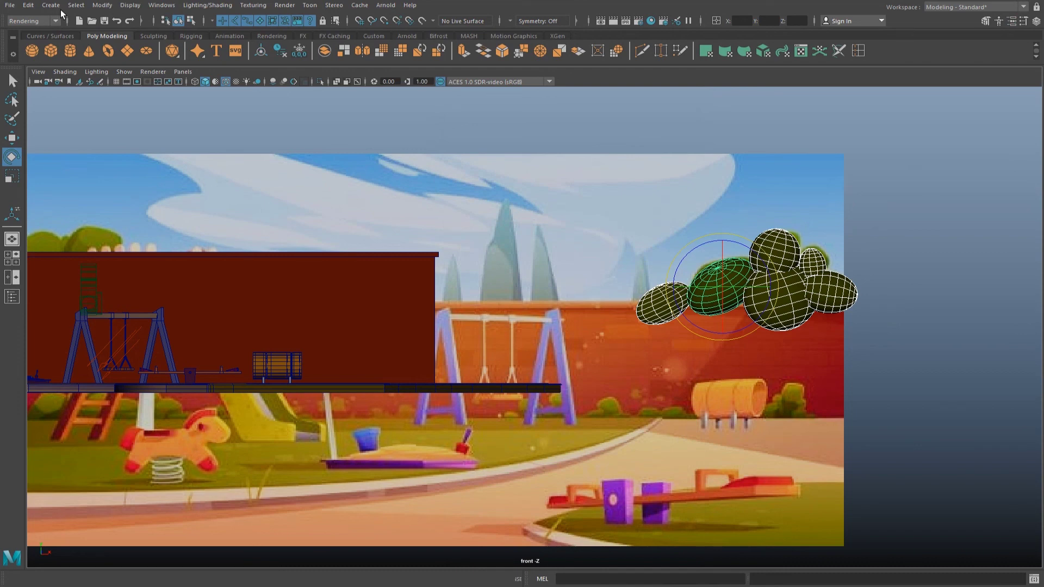
{"action": "left_click", "coordinate": [42, 20]}
{"action": "left_click", "coordinate": [24, 26]}
{"action": "left_click", "coordinate": [191, 5]}
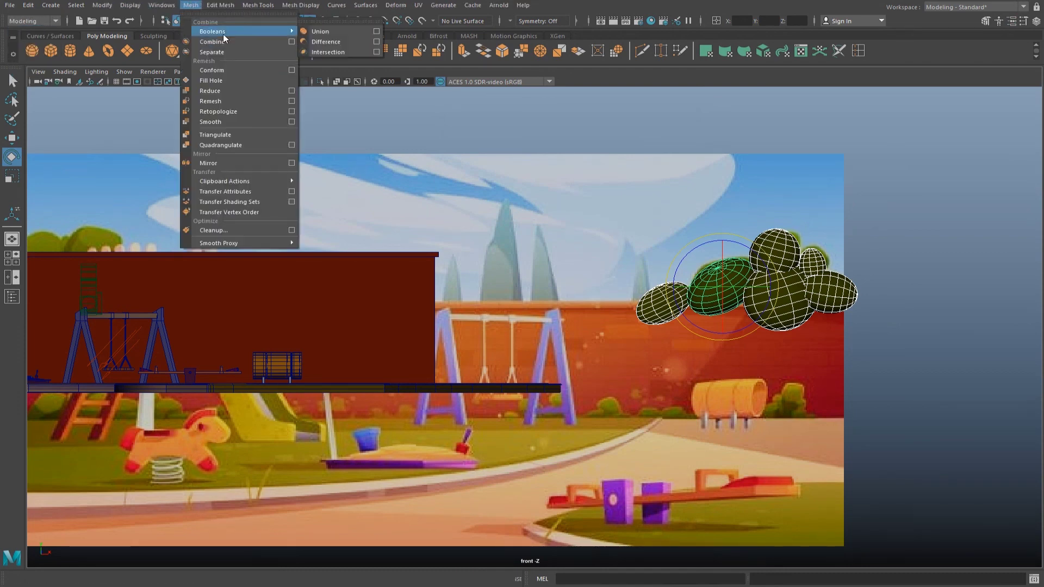
Combine the tree spheres into one mesh and move it left above the wall.
{"action": "left_click", "coordinate": [210, 31]}
{"action": "key", "text": "w"}
{"action": "left_click_drag", "start_coordinate": [783, 253], "coordinate": [359, 206]}
{"action": "middle_click_drag", "start_coordinate": [369, 207], "coordinate": [562, 226], "text": "alt"}
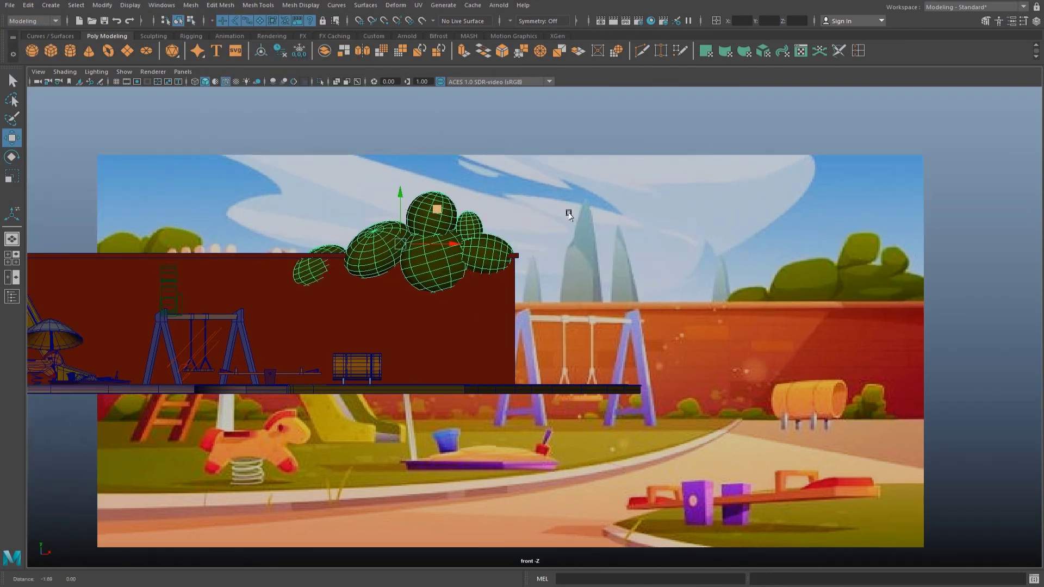
{"action": "key", "text": "r"}
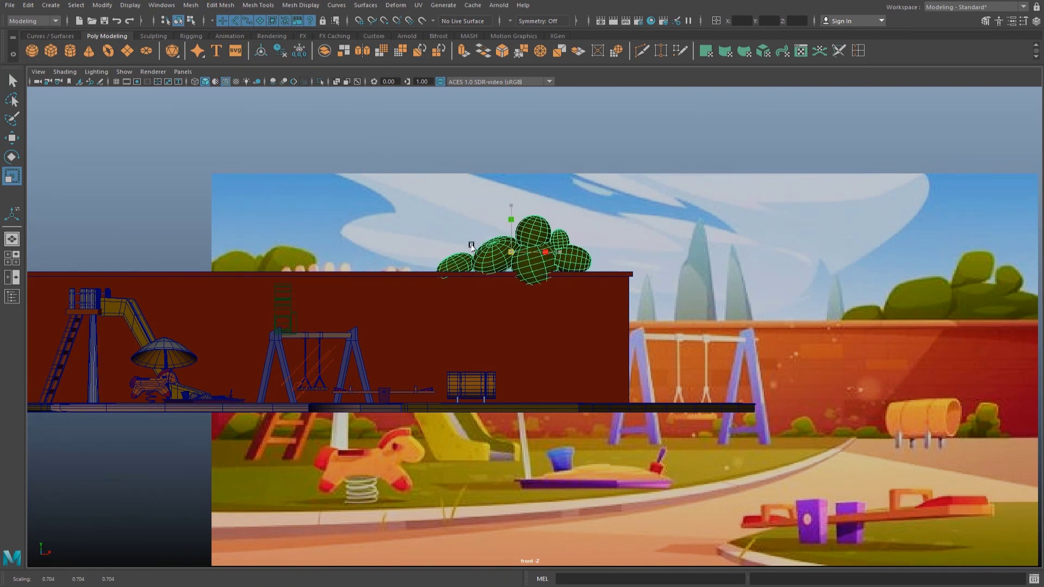
{"action": "key", "text": "w"}
{"action": "key", "text": "space"}
{"action": "mouse_move", "coordinate": [869, 163]}
{"action": "left_mouse_down"}
{"action": "mouse_move", "coordinate": [846, 164]}
{"action": "mouse_move", "coordinate": [834, 211]}
{"action": "left_mouse_up"}
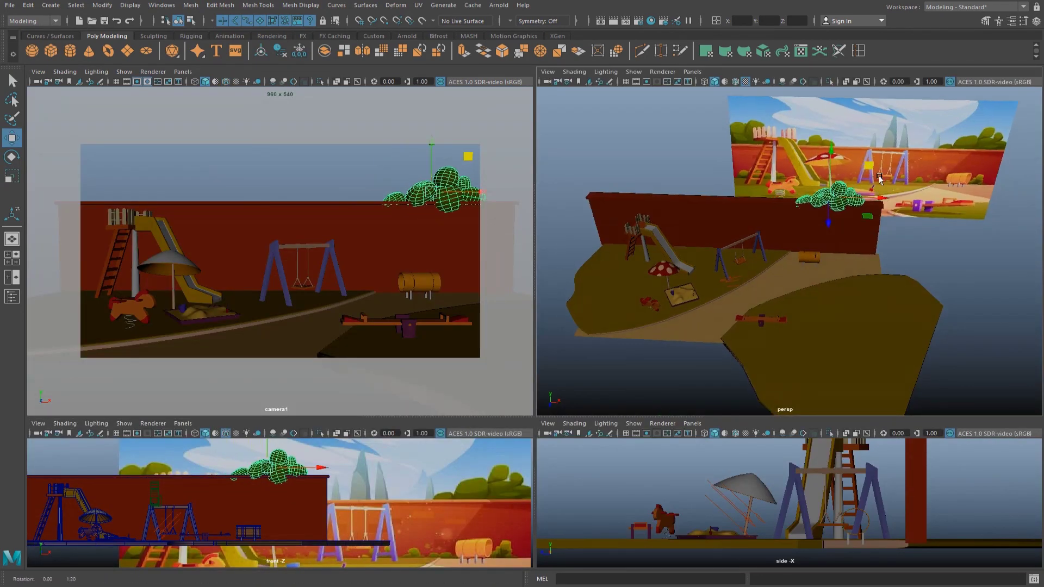
Rotate the tree cluster to a new orientation and pick the Grab sculpting brush.
{"action": "left_click", "coordinate": [821, 210]}
{"action": "mouse_move", "coordinate": [866, 240]}
{"action": "left_mouse_down", "text": "alt"}
{"action": "mouse_move", "coordinate": [831, 207]}
{"action": "mouse_move", "coordinate": [666, 179]}
{"action": "left_mouse_up", "text": "alt"}
{"action": "left_click", "coordinate": [831, 199]}
{"action": "key", "text": "e"}
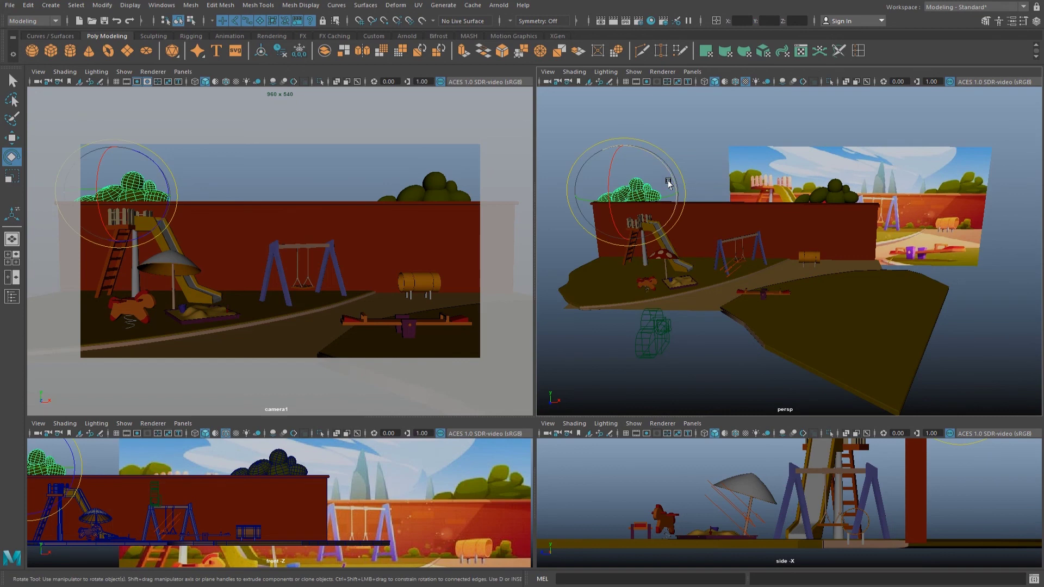
{"action": "left_click_drag", "start_coordinate": [667, 177], "coordinate": [679, 163]}
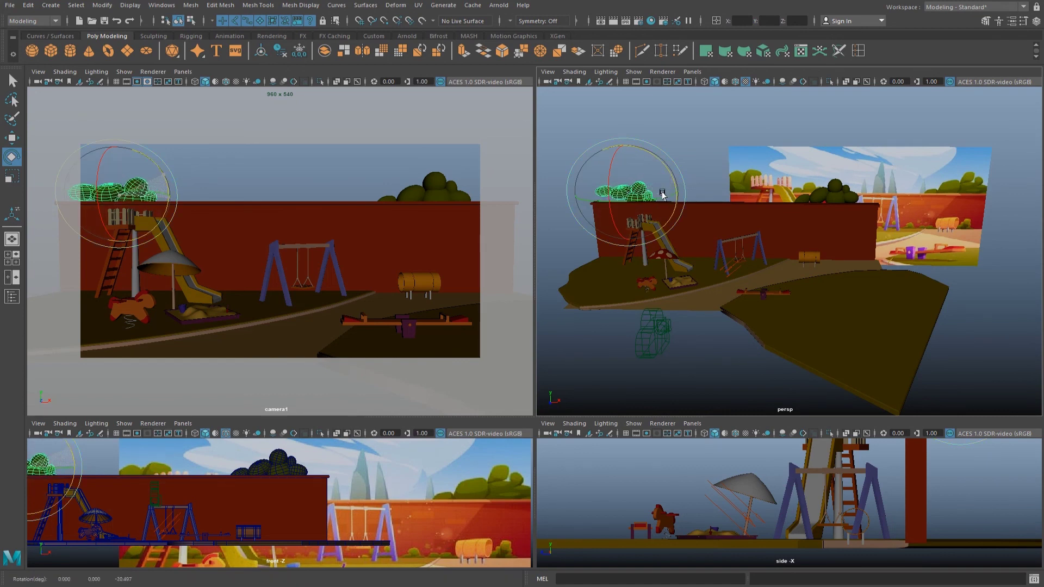
{"action": "key", "text": "w"}
{"action": "scroll", "coordinate": [693, 152], "scroll_direction": "up", "scroll_amount": 3}
{"action": "scroll", "coordinate": [693, 152], "scroll_direction": "up", "scroll_amount": 3}
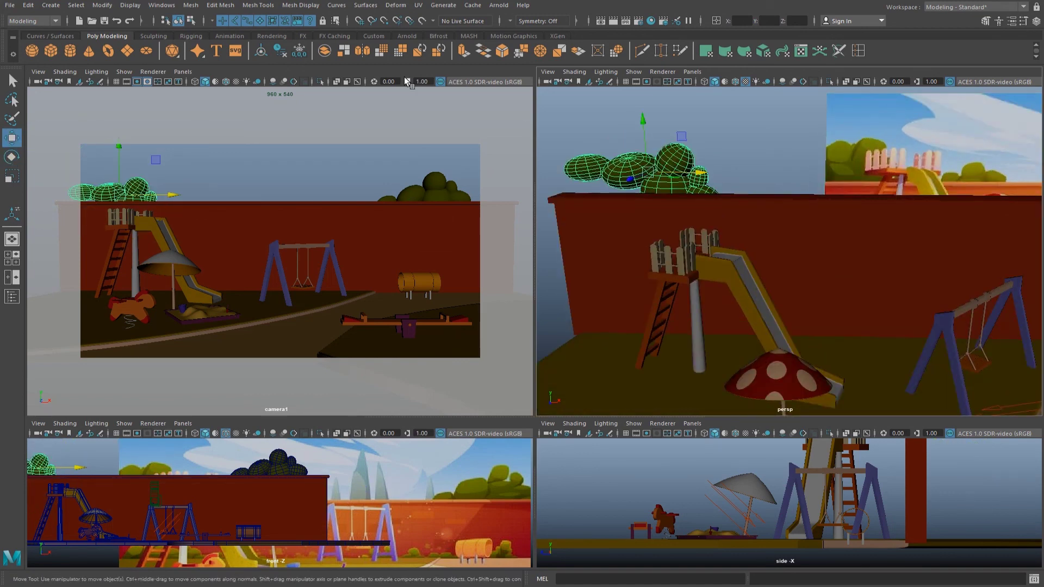
{"action": "left_click", "coordinate": [149, 36]}
{"action": "left_click", "coordinate": [90, 51]}
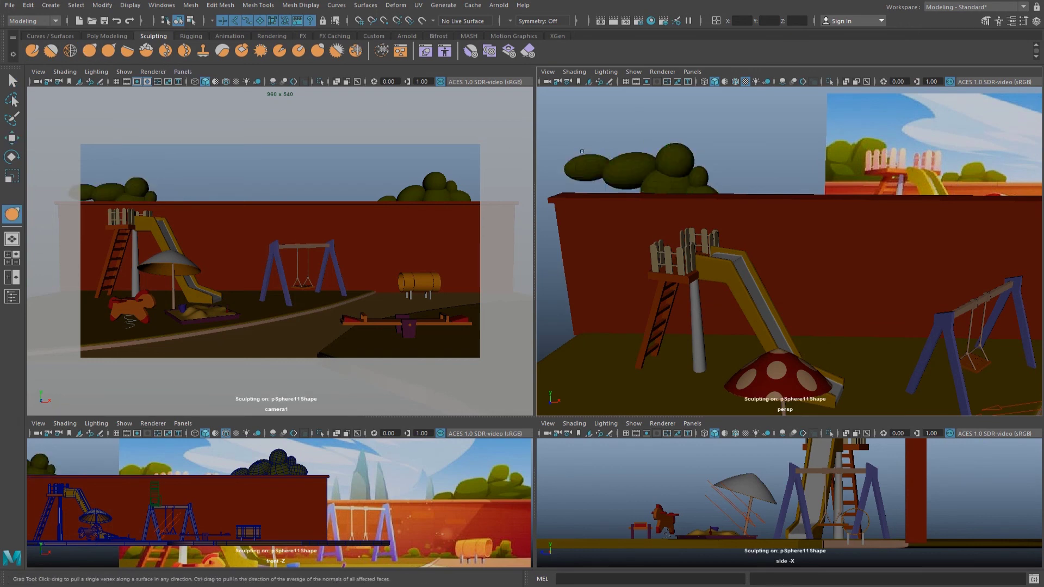
Enlarge the grab brush, then widen and lower the big bush sphere.
{"action": "scroll", "coordinate": [627, 174], "scroll_direction": "up", "scroll_amount": 1}
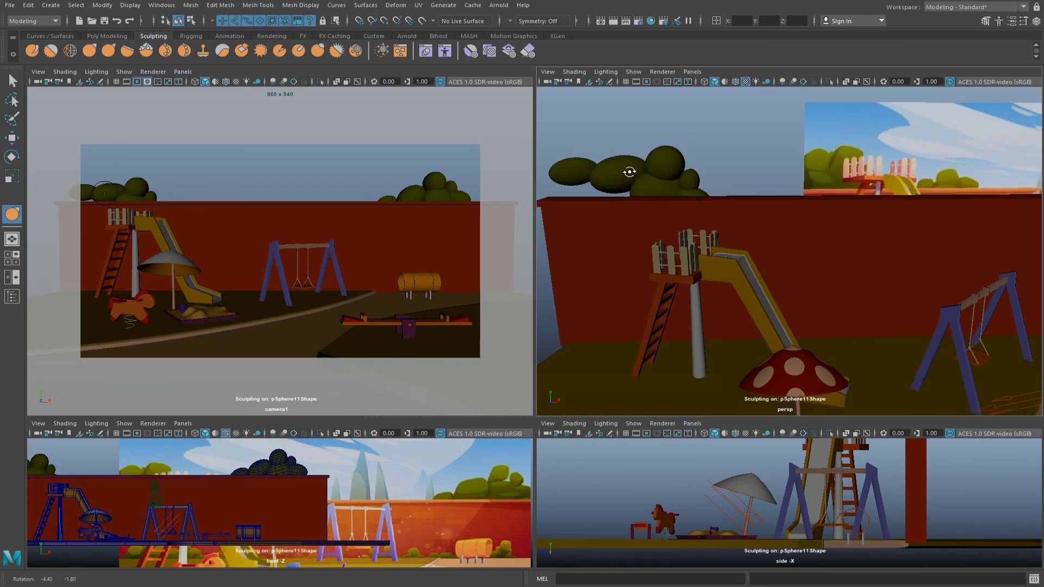
{"action": "mouse_move", "coordinate": [626, 175]}
{"action": "left_mouse_down"}
{"action": "mouse_move", "coordinate": [638, 202]}
{"action": "mouse_move", "coordinate": [647, 180]}
{"action": "mouse_move", "coordinate": [684, 199]}
{"action": "left_mouse_up"}
{"action": "key", "text": "w"}
{"action": "left_click", "coordinate": [645, 176]}
{"action": "right_click", "coordinate": [685, 199]}
{"action": "key", "text": "r"}
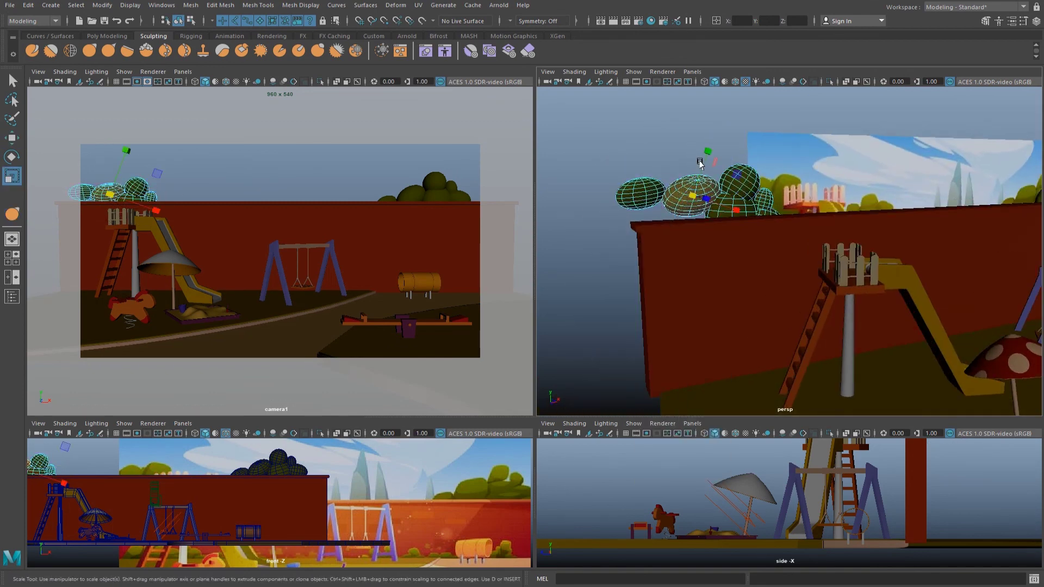
{"action": "left_click_drag", "start_coordinate": [707, 195], "coordinate": [746, 201]}
{"action": "key", "text": "w"}
{"action": "left_click_drag", "start_coordinate": [723, 161], "coordinate": [712, 177]}
Reposition the left bush sphere and move another bush leftward along the wall.
{"action": "key", "text": "e"}
{"action": "left_click", "coordinate": [637, 191]}
{"action": "key", "text": "w"}
{"action": "mouse_move", "coordinate": [643, 165]}
{"action": "left_mouse_down", "text": "alt"}
{"action": "mouse_move", "coordinate": [759, 161]}
{"action": "mouse_move", "coordinate": [783, 164]}
{"action": "mouse_move", "coordinate": [778, 170]}
{"action": "mouse_move", "coordinate": [810, 142]}
{"action": "left_mouse_up", "text": "alt"}
{"action": "right_click", "coordinate": [734, 180]}
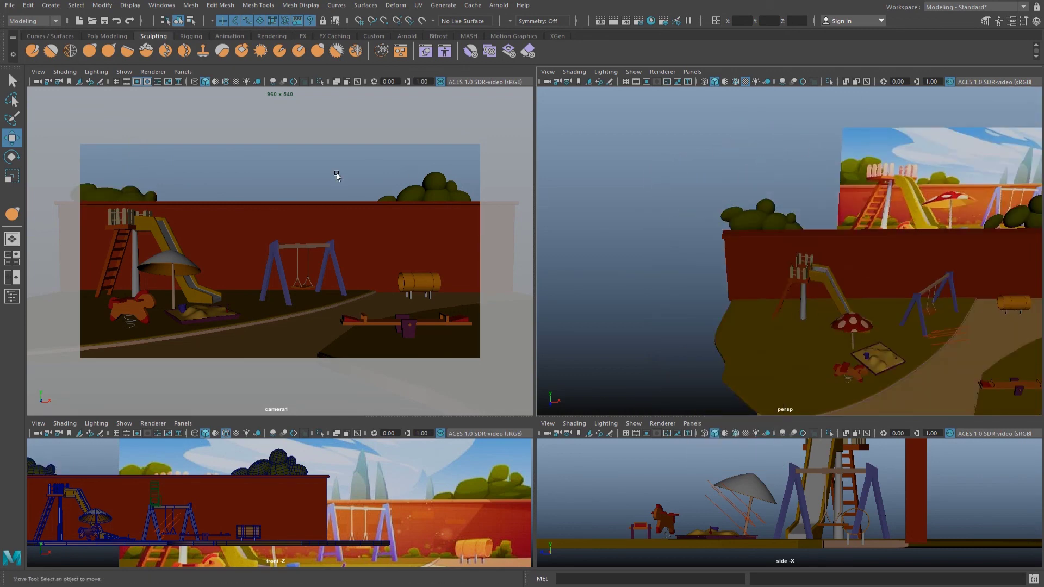
{"action": "left_click_drag", "start_coordinate": [1018, 194], "coordinate": [869, 228], "text": "alt"}
{"action": "left_click", "coordinate": [918, 201]}
{"action": "mouse_move", "coordinate": [918, 201]}
{"action": "left_mouse_down", "text": "alt"}
{"action": "mouse_move", "coordinate": [924, 173]}
{"action": "mouse_move", "coordinate": [773, 177]}
{"action": "mouse_move", "coordinate": [752, 231]}
{"action": "mouse_move", "coordinate": [754, 163]}
{"action": "mouse_move", "coordinate": [745, 203]}
{"action": "left_mouse_up", "text": "alt"}
{"action": "key", "text": "e"}
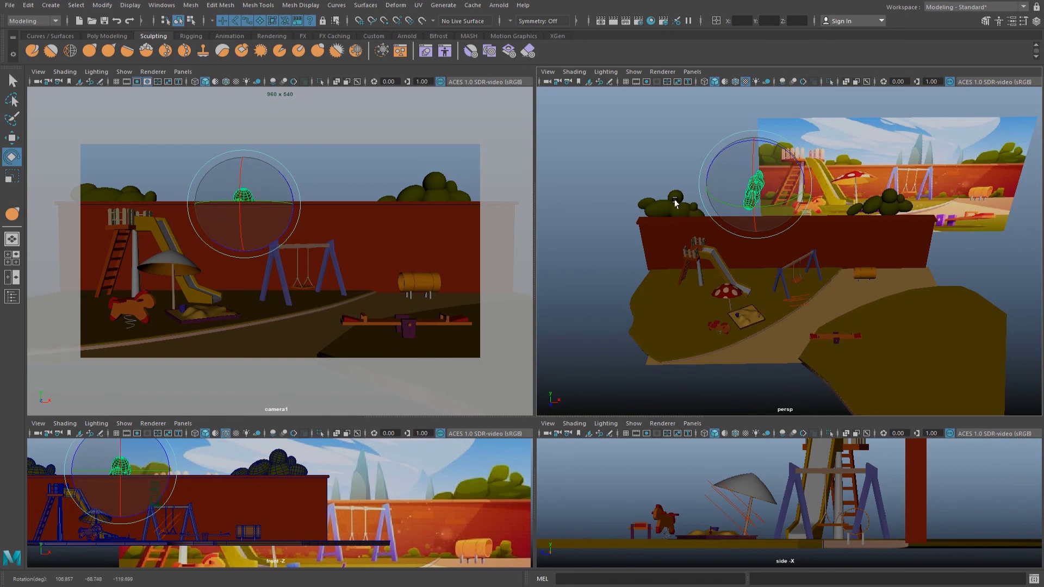
{"action": "left_click", "coordinate": [890, 151]}
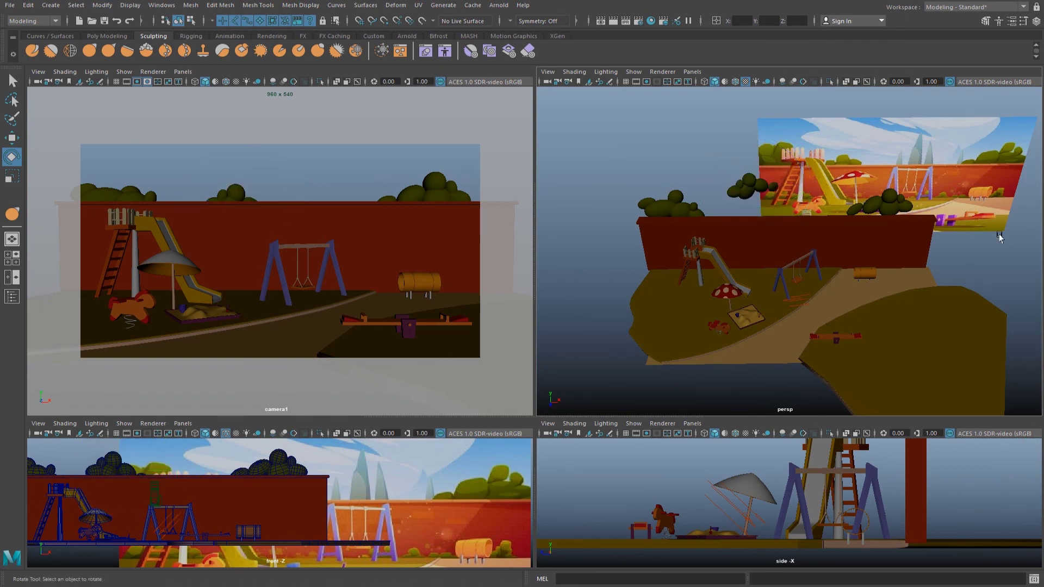
{"action": "scroll", "coordinate": [813, 228], "scroll_direction": "down", "scroll_amount": 5}
Save the scene and render the camera view in Arnold.
{"action": "left_click", "coordinate": [336, 171]}
{"action": "key", "text": "ctrl+s"}
{"action": "left_click", "coordinate": [499, 5]}
{"action": "left_click", "coordinate": [517, 25]}
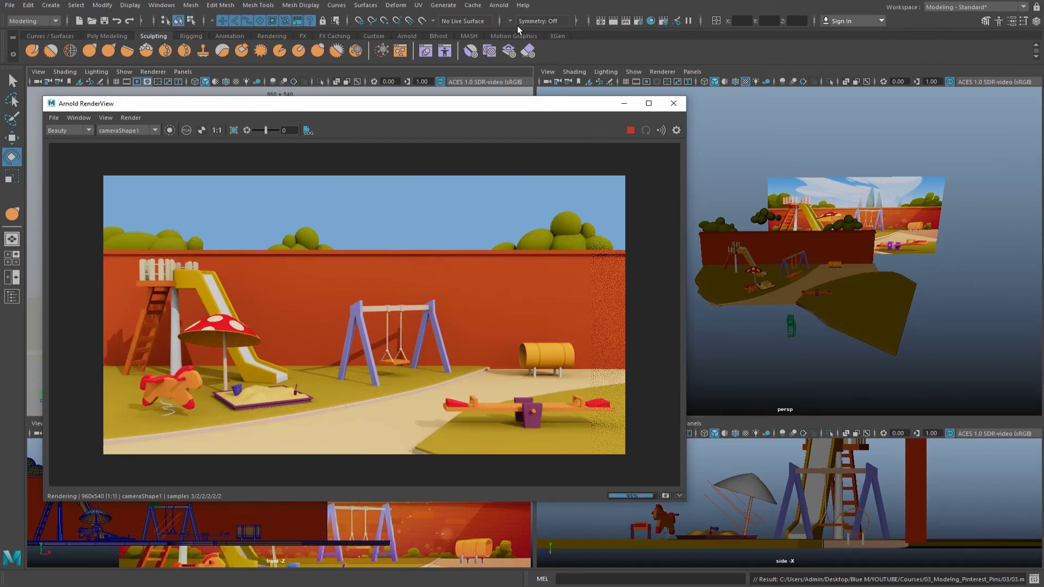
Select and frame the slide, switching it to edge editing.
{"action": "left_click", "coordinate": [673, 103]}
{"action": "left_click_drag", "start_coordinate": [757, 314], "coordinate": [709, 219], "text": "alt"}
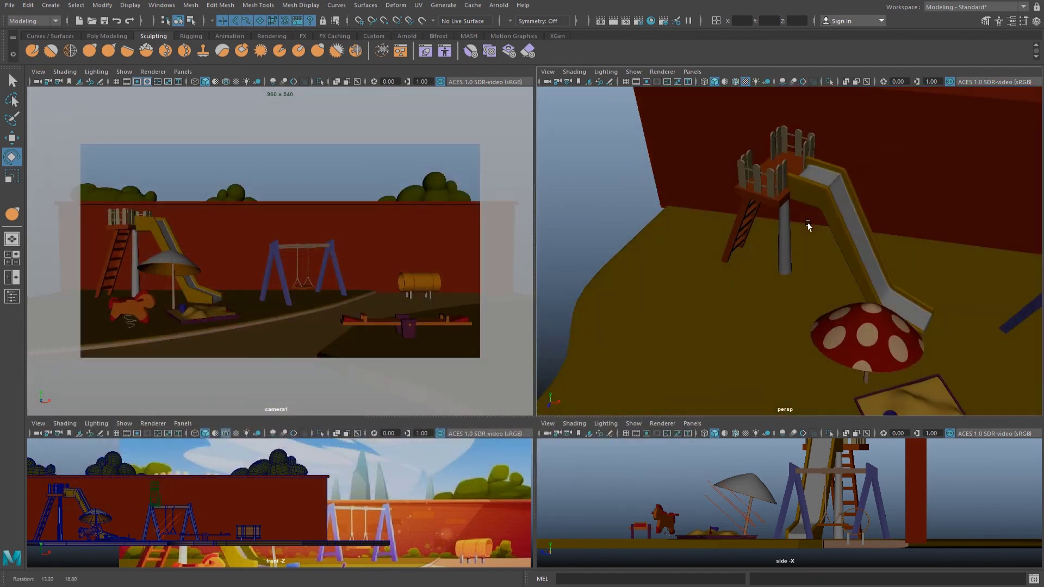
{"action": "left_click", "coordinate": [709, 219]}
{"action": "key", "text": "f"}
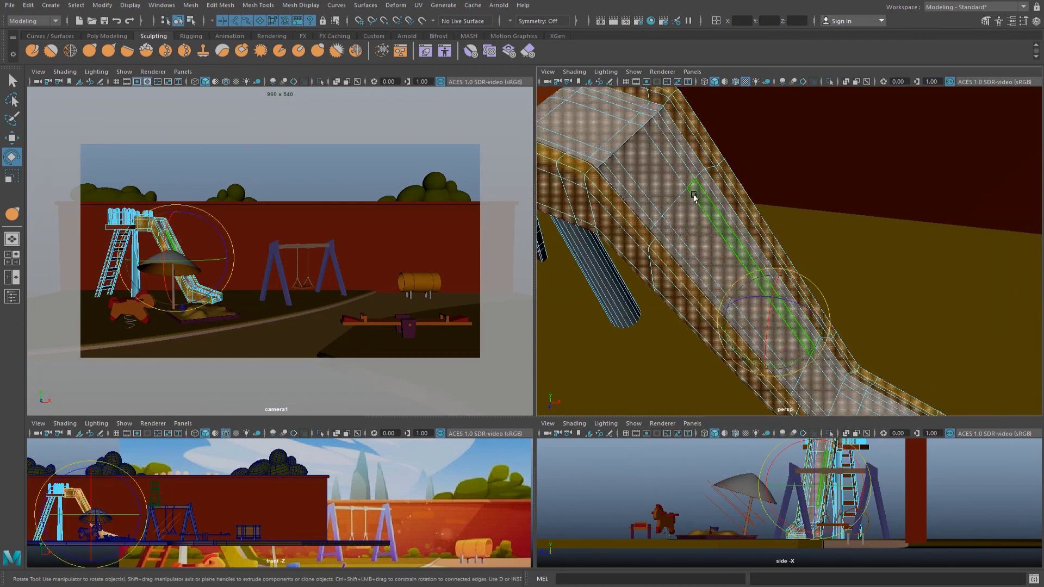
{"action": "key", "text": "w"}
{"action": "right_click_drag", "start_coordinate": [775, 265], "coordinate": [737, 267]}
Select an edge loop along the slide, return to object mode and close the render.
{"action": "left_click", "coordinate": [838, 324]}
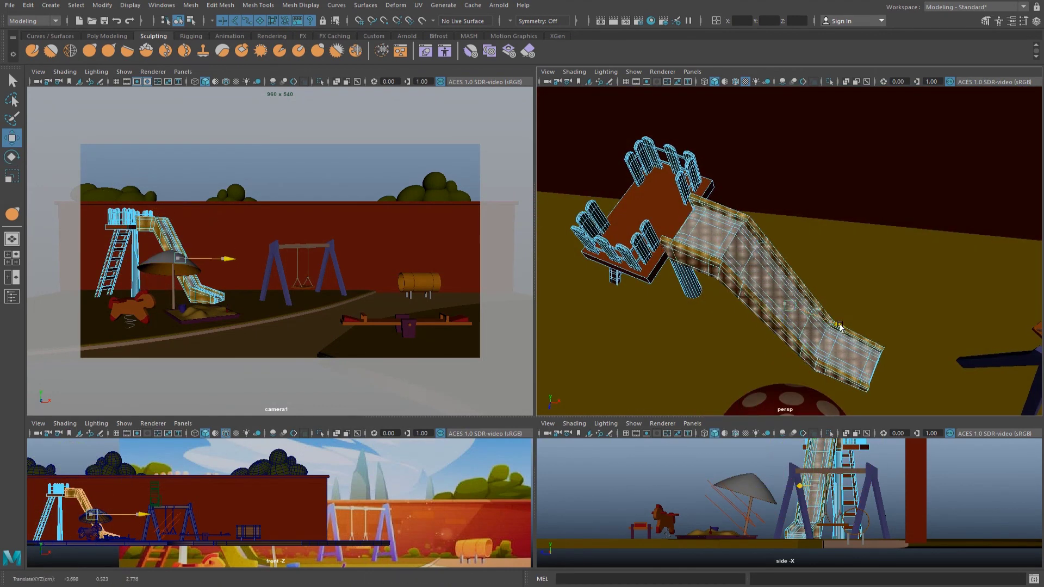
{"action": "double_click", "coordinate": [840, 325]}
{"action": "left_click_drag", "start_coordinate": [840, 325], "coordinate": [873, 203], "text": "alt"}
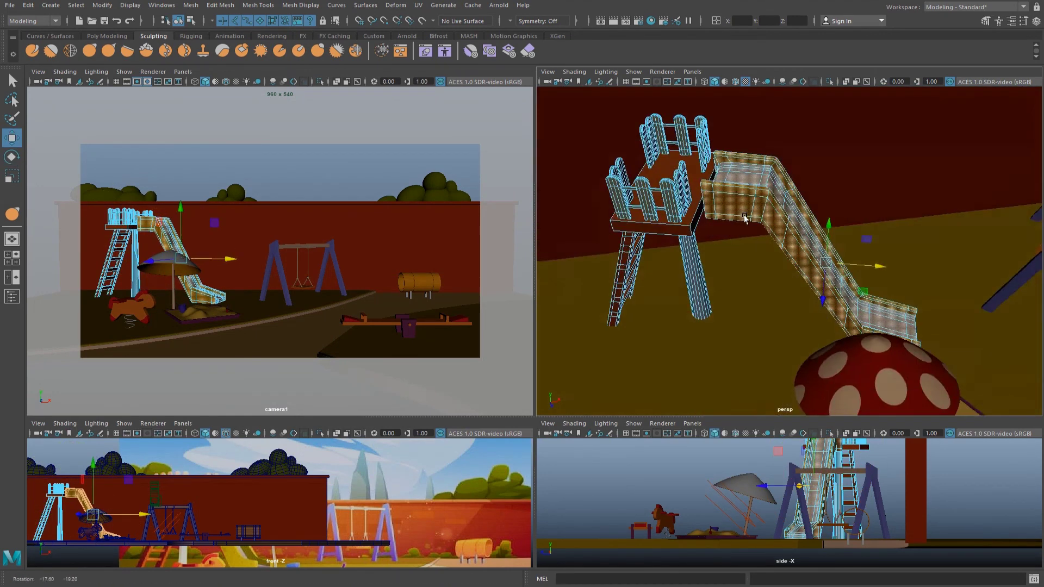
{"action": "right_click_drag", "start_coordinate": [777, 179], "coordinate": [777, 144]}
{"action": "left_click", "coordinate": [410, 134]}
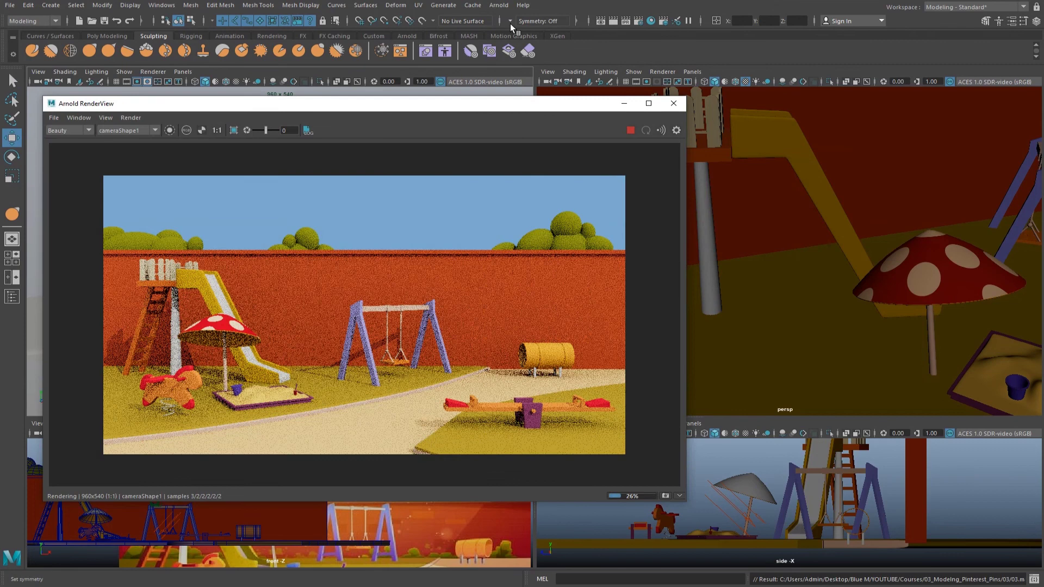
{"action": "left_click", "coordinate": [674, 103]}
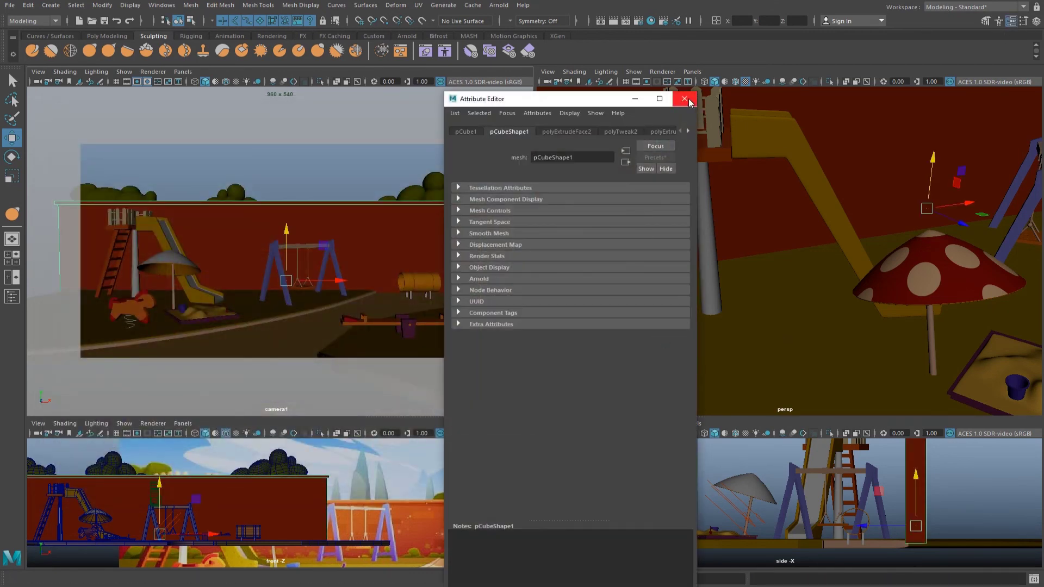
Hide the background reference image plane with Ctrl+H.
{"action": "left_click", "coordinate": [690, 99]}
{"action": "left_click_drag", "start_coordinate": [835, 318], "coordinate": [848, 218], "text": "alt"}
{"action": "left_click", "coordinate": [846, 192]}
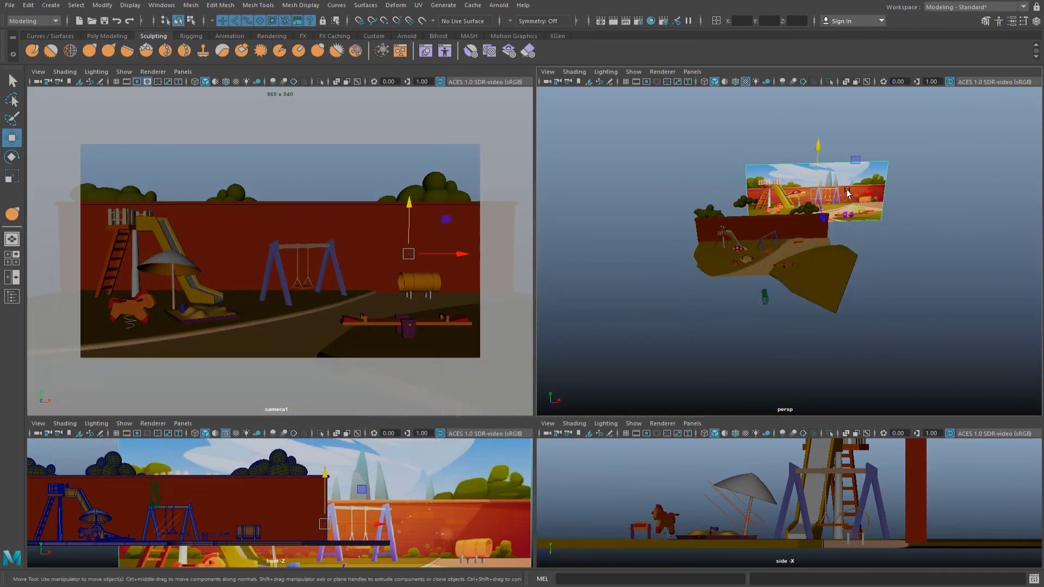
{"action": "key", "text": "ctrl+h"}
Try freezing transformations on the scene objects selected in the Outliner, then undo both changes.
{"action": "left_click_drag", "start_coordinate": [794, 272], "coordinate": [807, 285], "text": "alt"}
{"action": "left_click", "coordinate": [12, 297]}
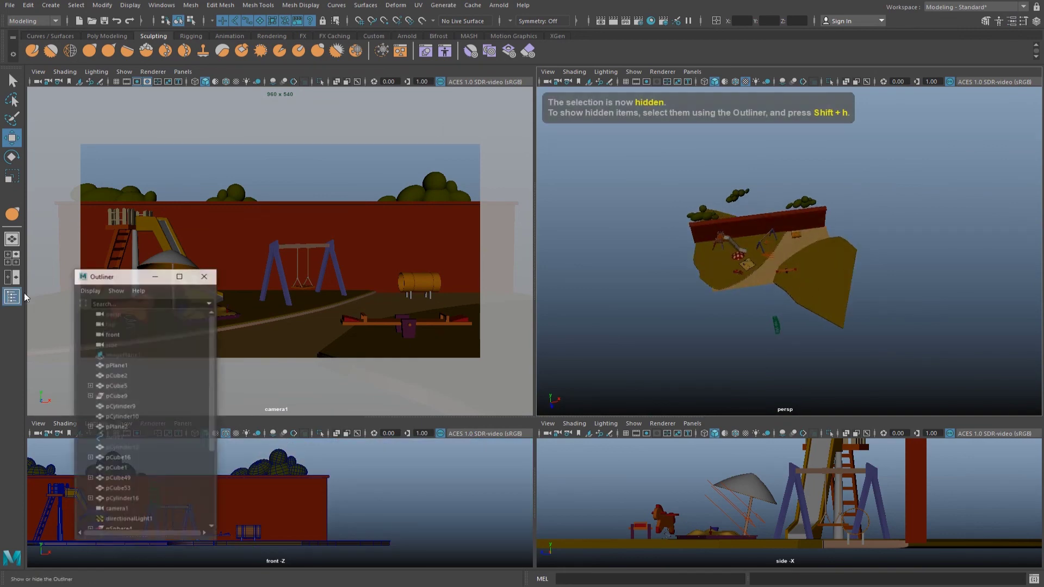
{"action": "scroll", "coordinate": [151, 353], "scroll_direction": "up", "scroll_amount": 4}
{"action": "left_click_drag", "start_coordinate": [778, 326], "coordinate": [761, 261], "text": "alt"}
{"action": "left_click_drag", "start_coordinate": [881, 348], "coordinate": [729, 199]}
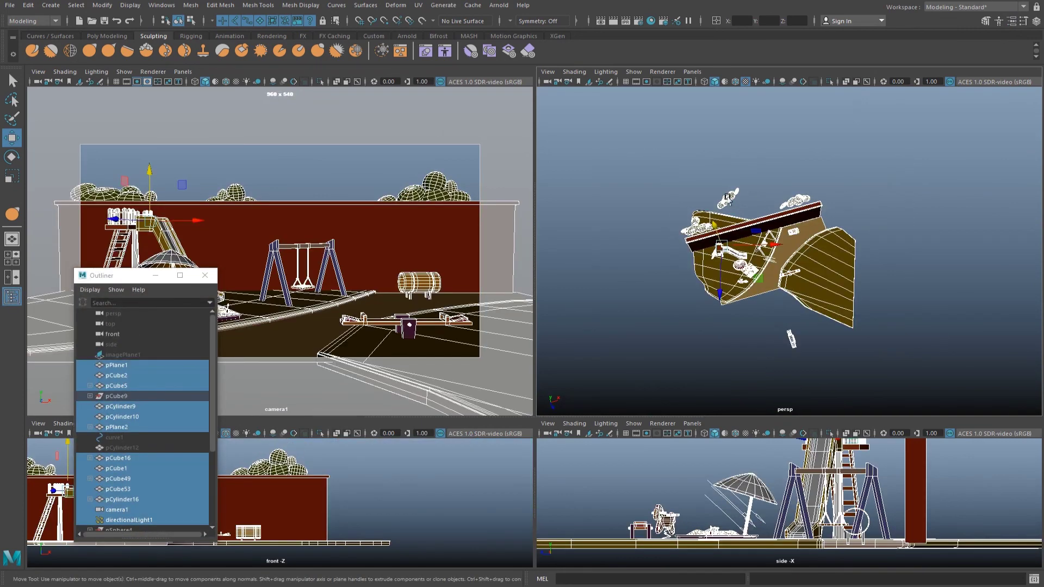
{"action": "left_click_drag", "start_coordinate": [879, 313], "coordinate": [698, 175], "text": "ctrl"}
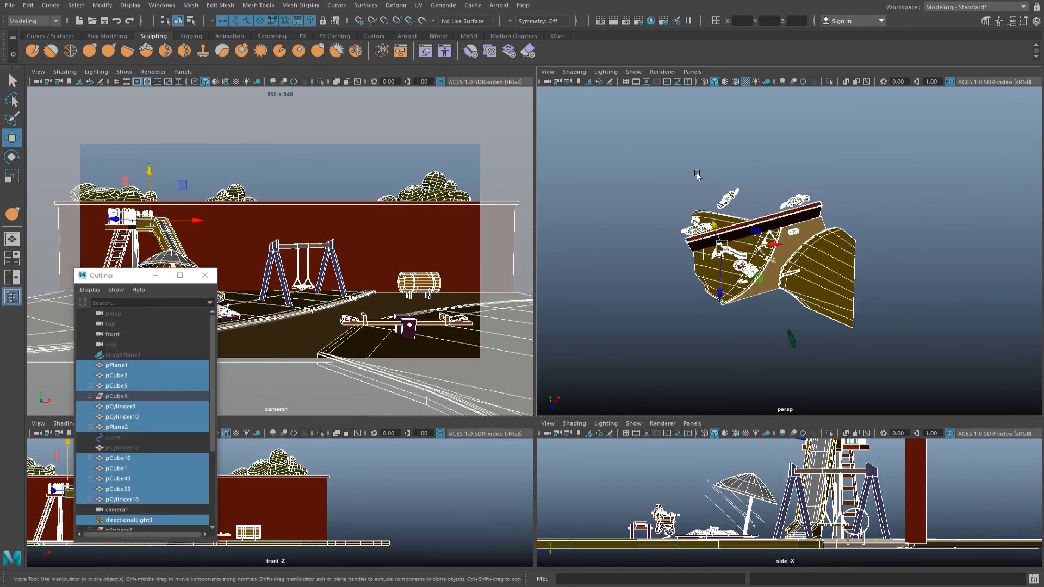
{"action": "left_click", "coordinate": [114, 36]}
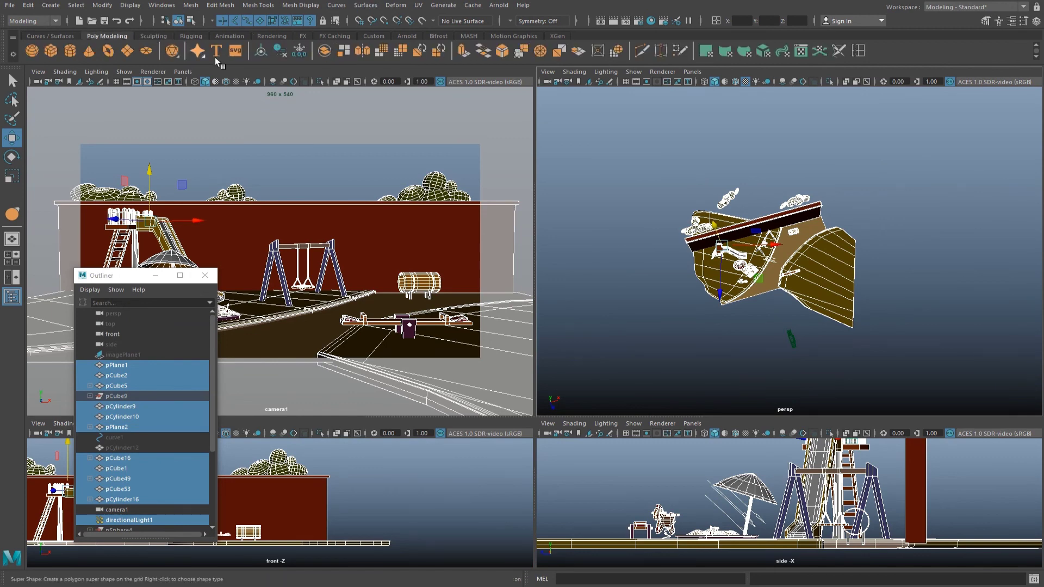
{"action": "left_click", "coordinate": [299, 51]}
{"action": "key", "text": "ctrl+z"}
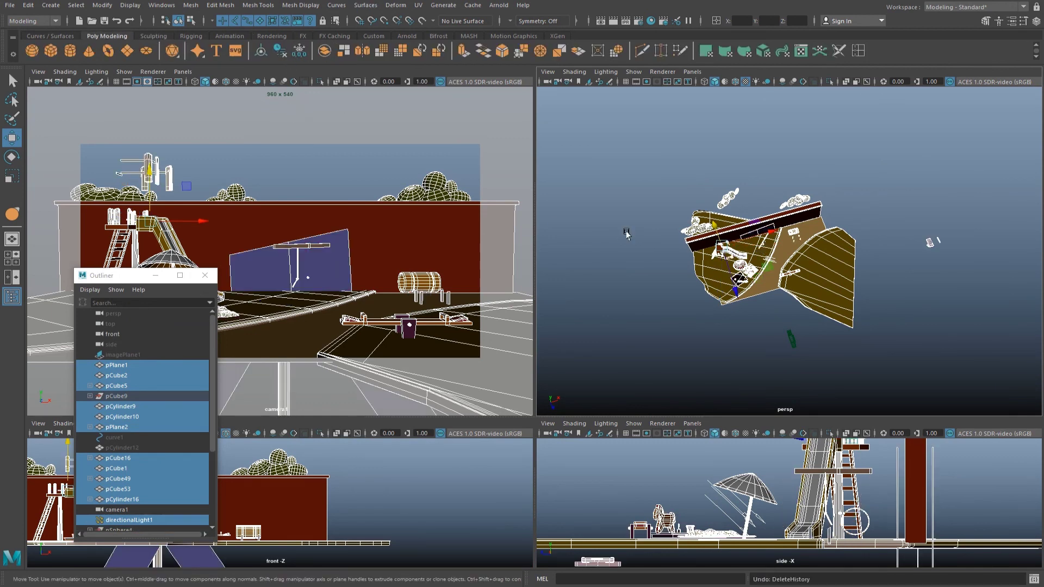
{"action": "key", "text": "ctrl+z"}
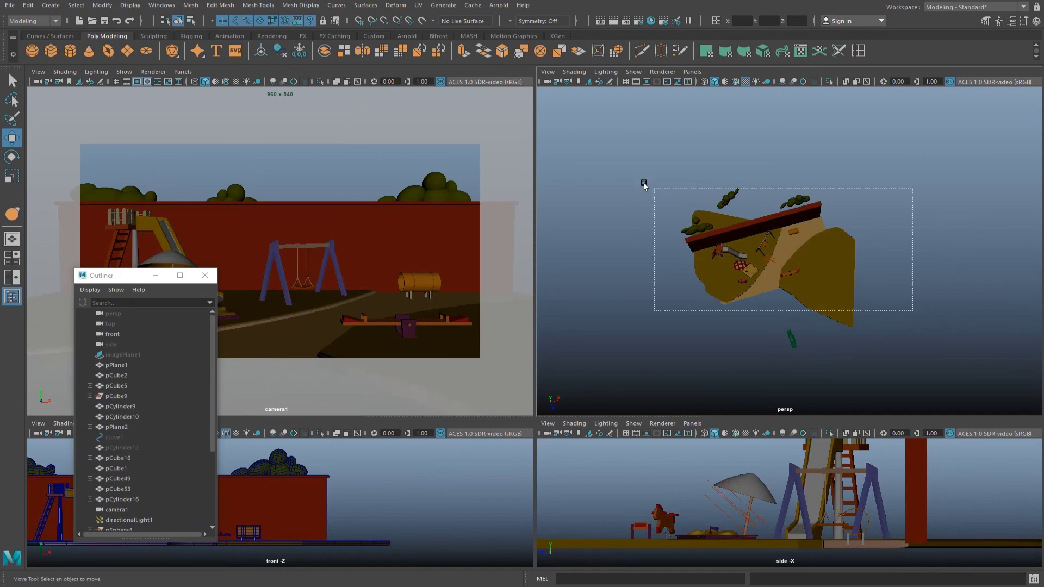
Clear the selection, frame the whole playground, and render the camera view in Arnold.
{"action": "left_click", "coordinate": [205, 275]}
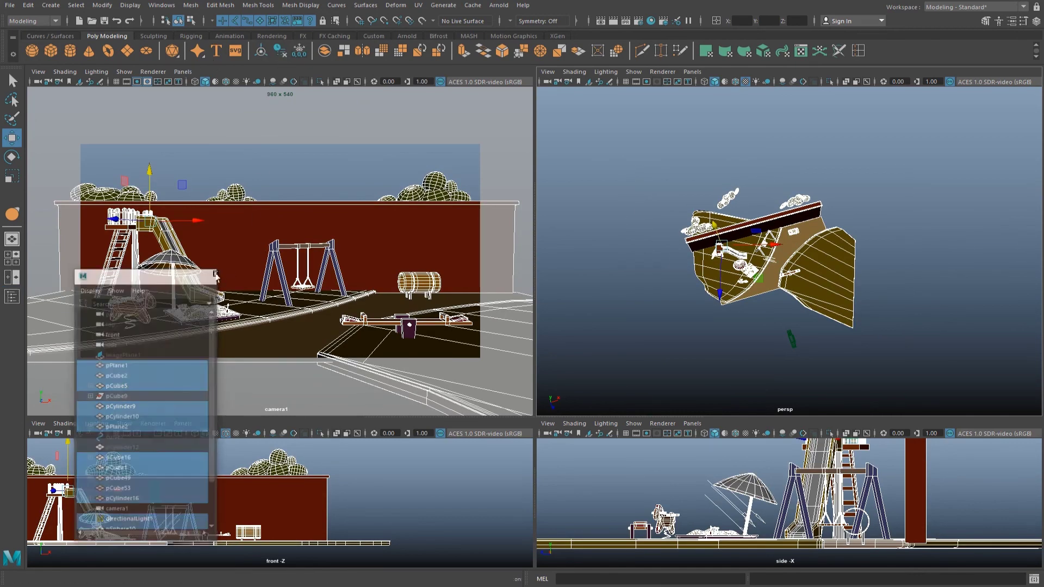
{"action": "left_click", "coordinate": [598, 163]}
{"action": "scroll", "coordinate": [663, 220], "scroll_direction": "up", "scroll_amount": 4}
{"action": "mouse_move", "coordinate": [676, 228]}
{"action": "left_mouse_down", "text": "alt"}
{"action": "mouse_move", "coordinate": [699, 175]}
{"action": "mouse_move", "coordinate": [731, 170]}
{"action": "mouse_move", "coordinate": [715, 216]}
{"action": "mouse_move", "coordinate": [740, 205]}
{"action": "left_mouse_up", "text": "alt"}
{"action": "mouse_move", "coordinate": [740, 204]}
{"action": "right_mouse_down", "text": "alt"}
{"action": "mouse_move", "coordinate": [549, 221]}
{"action": "mouse_move", "coordinate": [321, 214]}
{"action": "right_mouse_up", "text": "alt"}
{"action": "left_click", "coordinate": [498, 5]}
{"action": "left_click", "coordinate": [517, 25]}
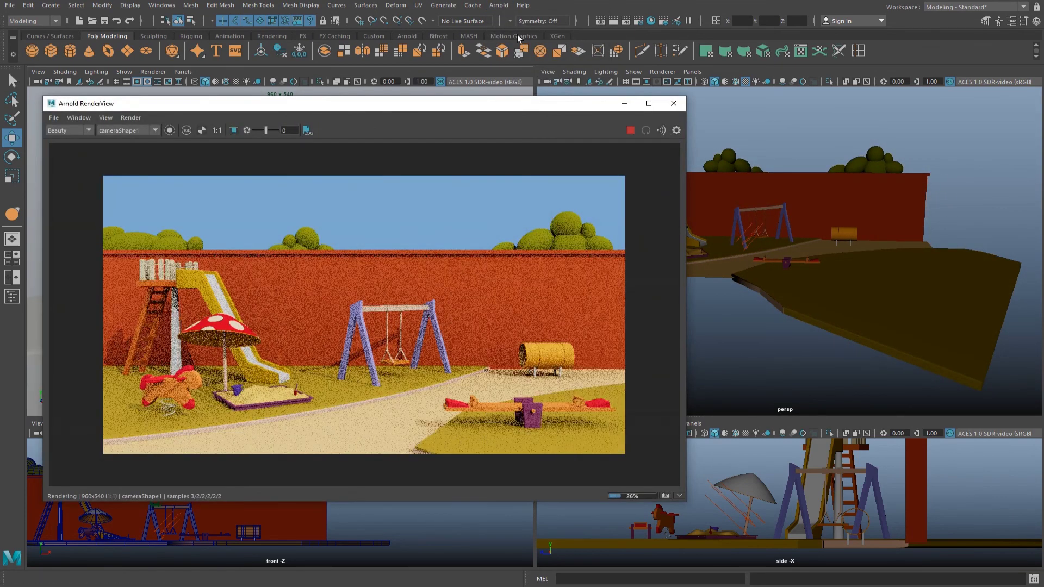
Rotate the mushroom umbrella to tilt it sideways, then deselect it.
{"action": "left_click", "coordinate": [673, 103]}
{"action": "left_click", "coordinate": [666, 226]}
{"action": "key", "text": "f"}
{"action": "right_click_drag", "start_coordinate": [666, 225], "coordinate": [870, 212], "text": "alt"}
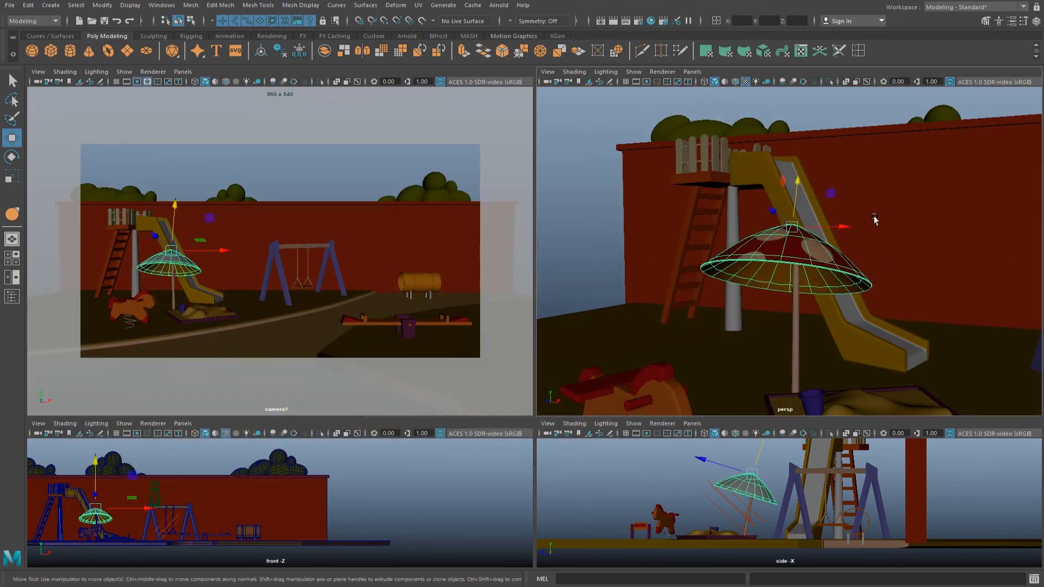
{"action": "key", "text": "e"}
{"action": "left_click_drag", "start_coordinate": [832, 225], "coordinate": [843, 243]}
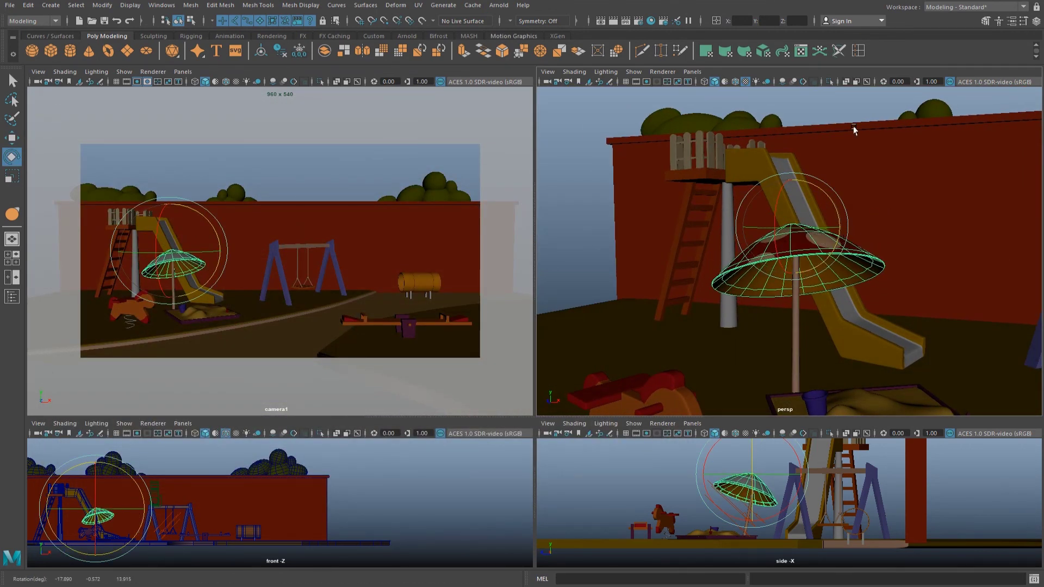
{"action": "left_click", "coordinate": [356, 193]}
Render the camera view in Arnold again and save the scene.
{"action": "left_click", "coordinate": [499, 5]}
{"action": "left_click", "coordinate": [513, 23]}
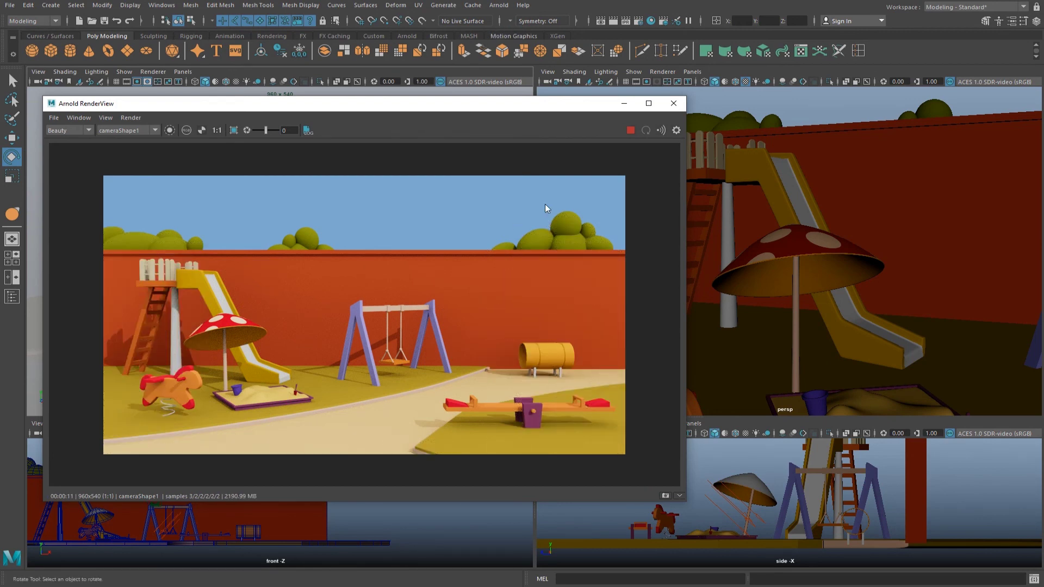
{"action": "left_click", "coordinate": [674, 104]}
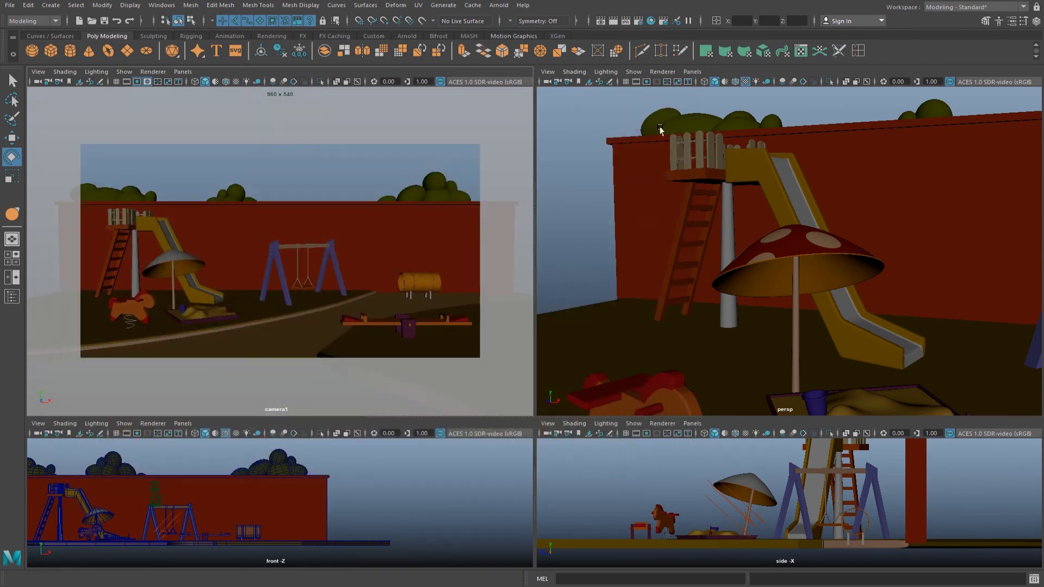
{"action": "key", "text": "ctrl+s"}
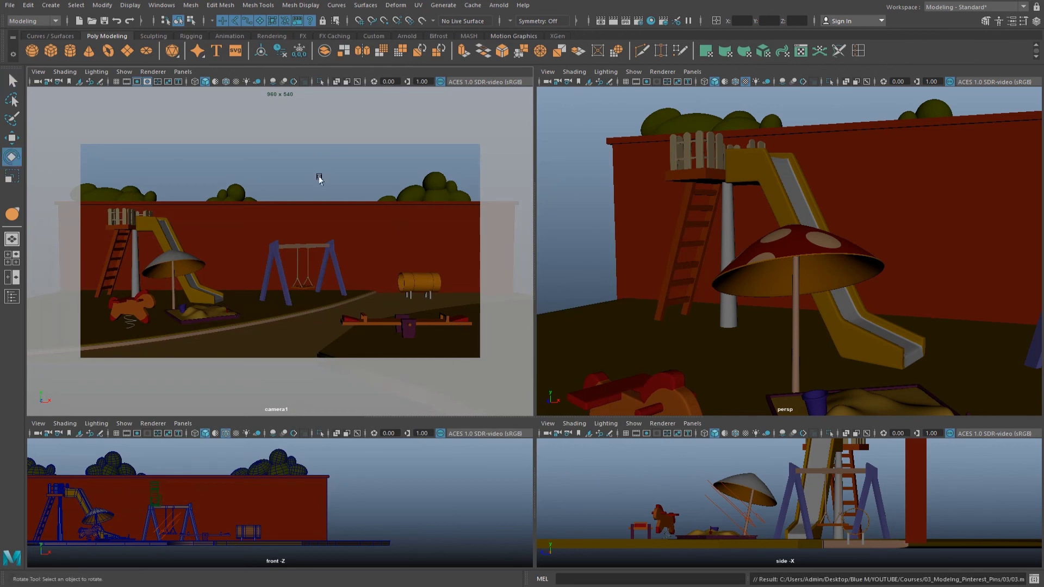
Switch to the Rendering menu set and bring up the Render Sequence options.
{"action": "left_click", "coordinate": [33, 20]}
{"action": "left_click", "coordinate": [32, 77]}
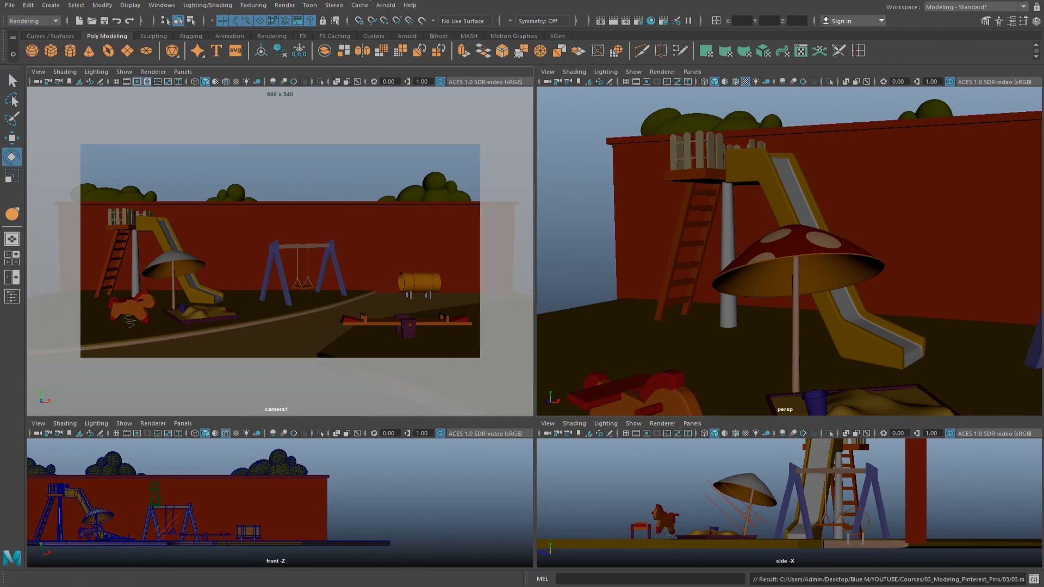
{"action": "left_click", "coordinate": [284, 5]}
{"action": "left_click", "coordinate": [395, 141]}
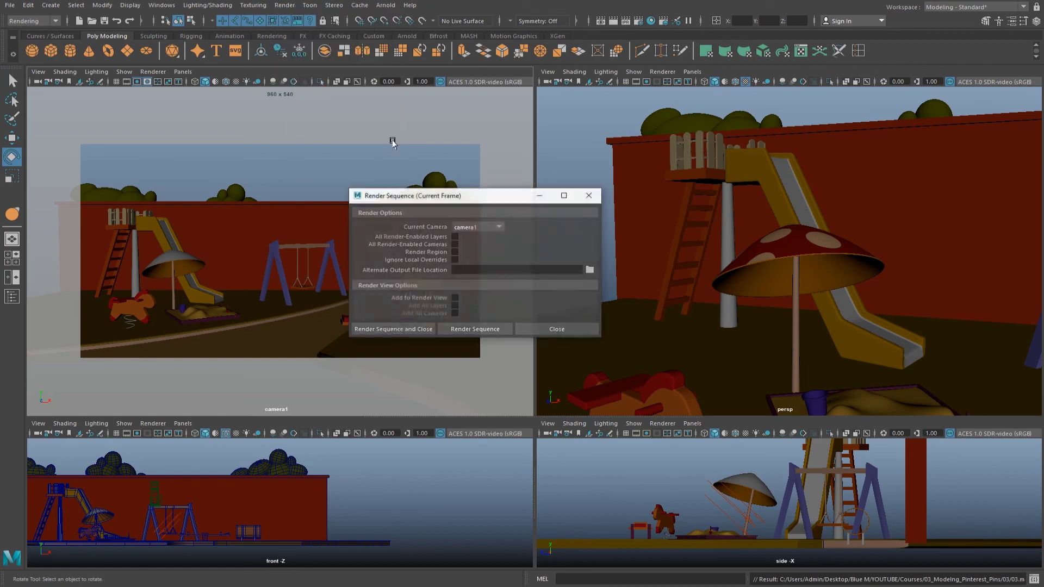